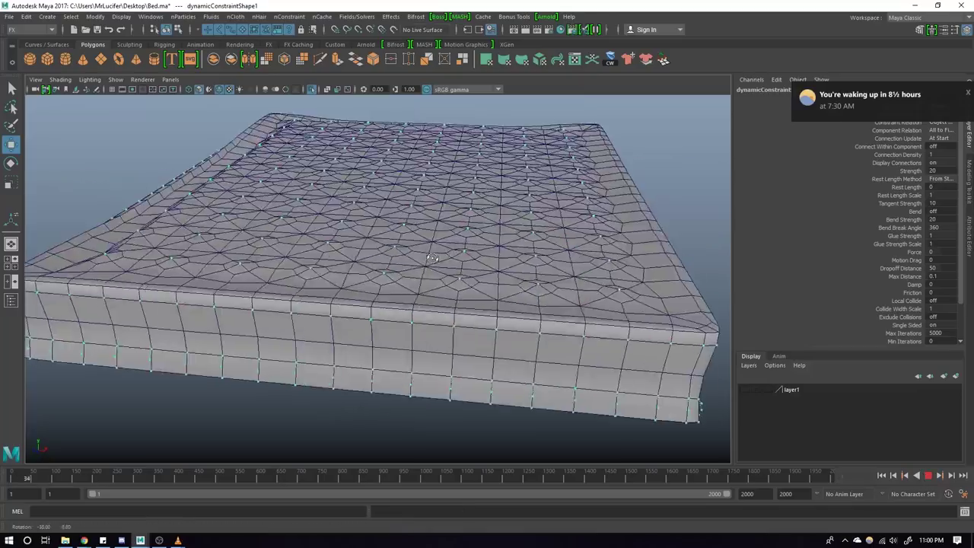
# Step: Select the nCloth mattress and raise its Pressure to 1
pyautogui.click(533, 333)
pyautogui.hotkey('ctrl', 'a')
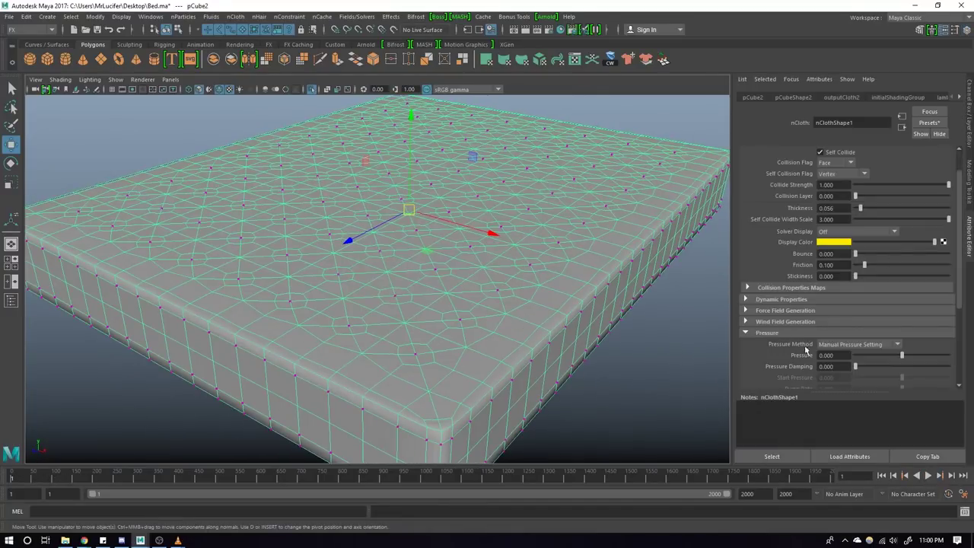
pyautogui.keyDown('alt'); pyautogui.moveTo(572, 364); pyautogui.dragTo(533, 305); pyautogui.keyUp('alt')
pyautogui.click(929, 475)
pyautogui.scroll(3, 527, 171)
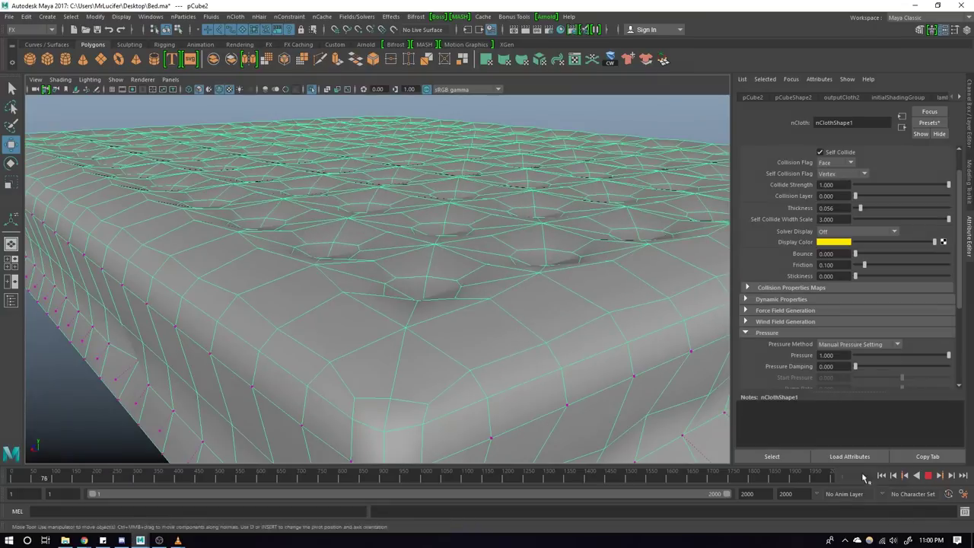
pyautogui.scroll(-5, 527, 171)
# Step: Play the simulation to preview the tufted mattress and draped blanket
pyautogui.hotkey('alt', 'v')
pyautogui.moveTo(527, 171)
pyautogui.keyDown('alt'); pyautogui.mouseDown()
pyautogui.moveTo(280, 283)
pyautogui.moveTo(482, 307)
pyautogui.moveTo(667, 351)
pyautogui.mouseUp(); pyautogui.keyUp('alt')
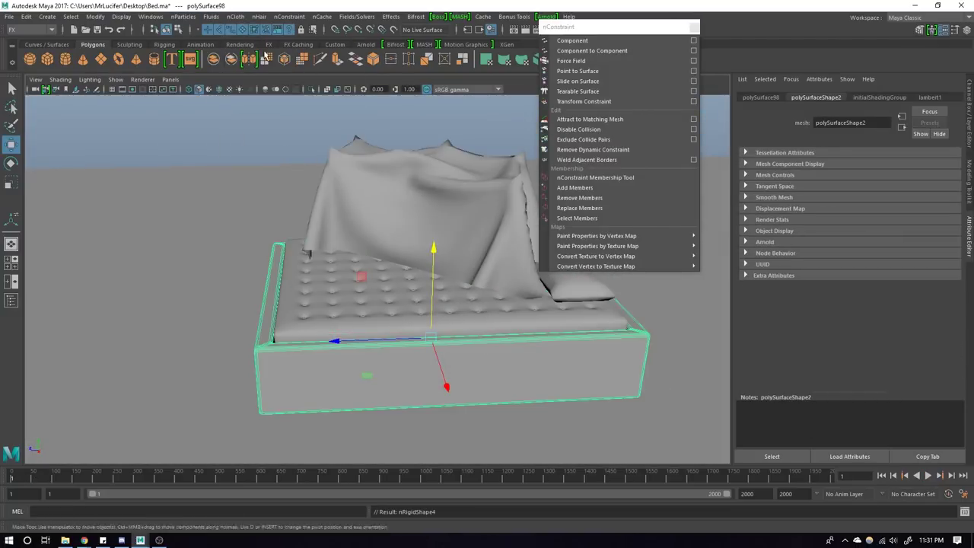
pyautogui.click(928, 475)
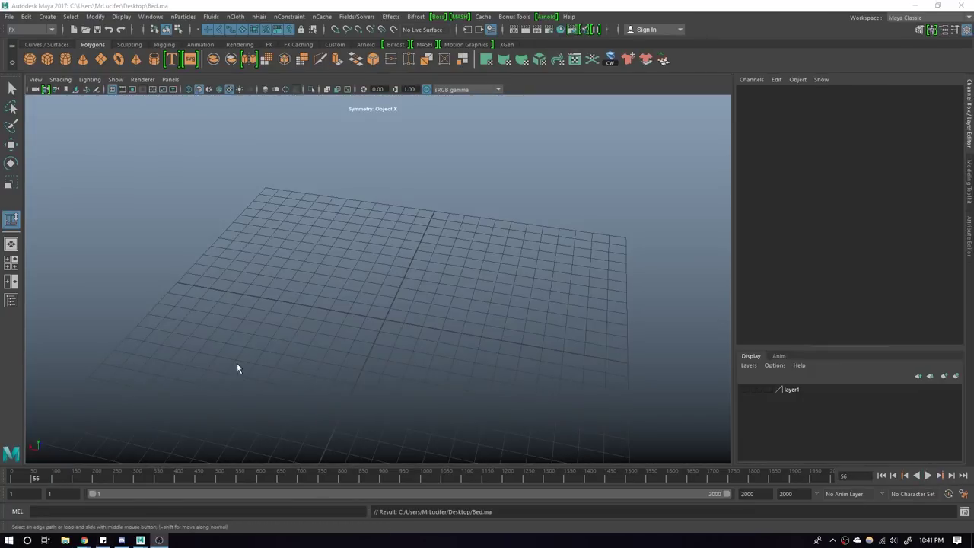
# Step: Create a polygon cube and scale it into a slab about 12.1 X by 15.4 Z
pyautogui.keyDown('alt'); pyautogui.moveTo(351, 311); pyautogui.dragTo(343, 316); pyautogui.keyUp('alt')
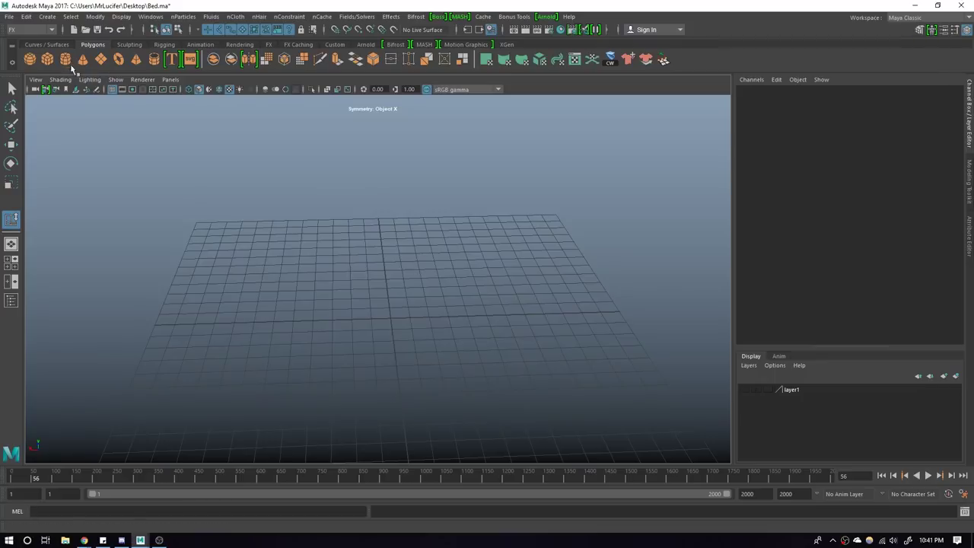
pyautogui.click(48, 59)
pyautogui.keyDown('alt'); pyautogui.moveTo(320, 289); pyautogui.dragTo(367, 279); pyautogui.keyUp('alt')
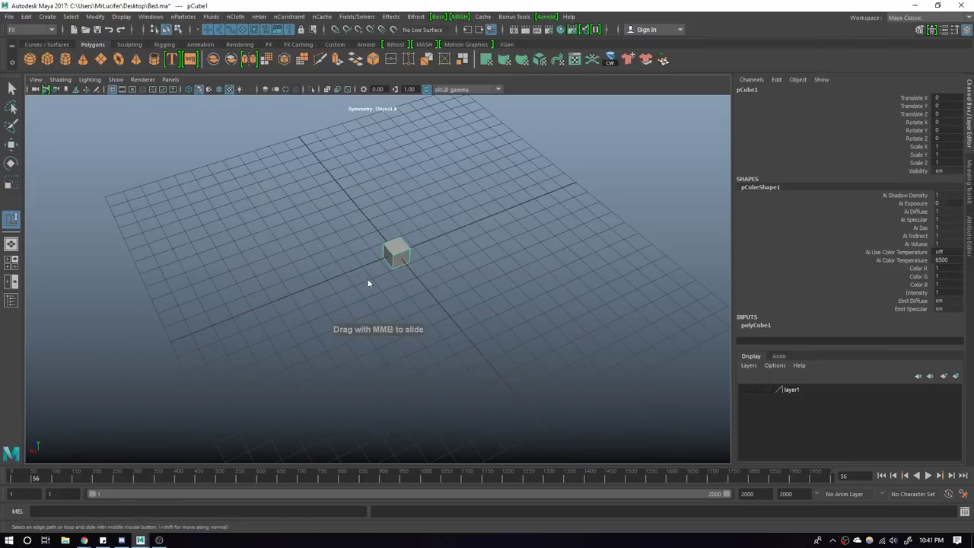
pyautogui.press('r')
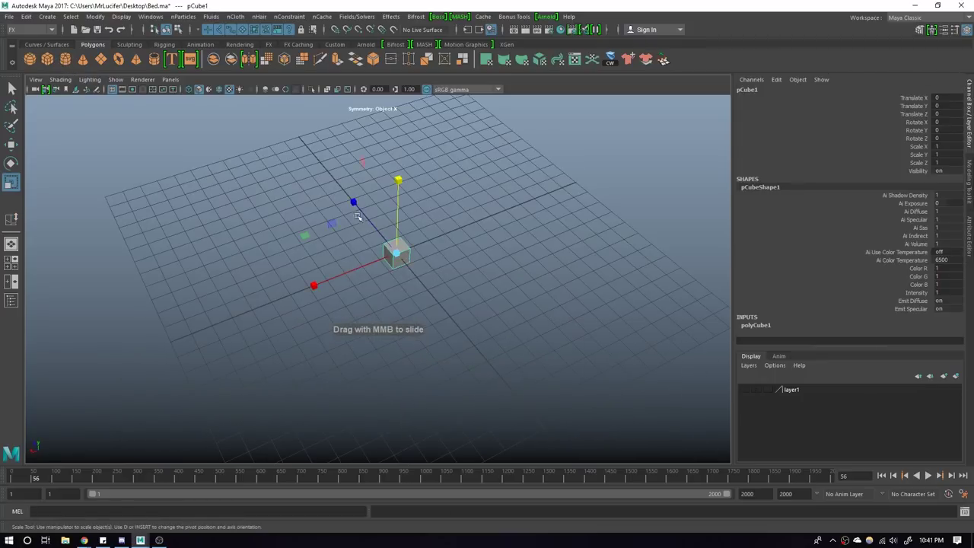
pyautogui.moveTo(408, 293); pyautogui.dragTo(388, 292, button='middle')
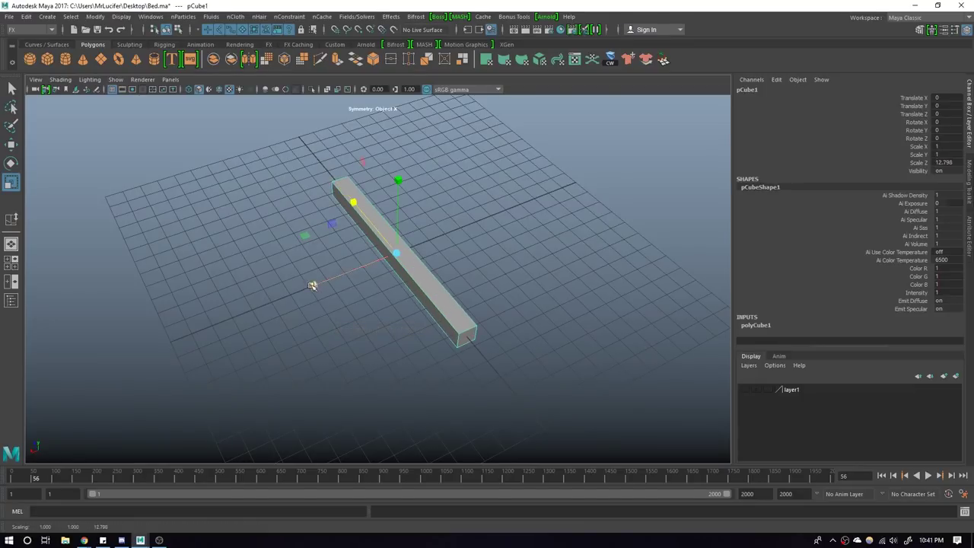
pyautogui.moveTo(312, 285)
pyautogui.mouseDown()
pyautogui.moveTo(299, 316)
pyautogui.moveTo(302, 302)
pyautogui.moveTo(233, 318)
pyautogui.moveTo(348, 322)
pyautogui.moveTo(323, 352)
pyautogui.moveTo(321, 237)
pyautogui.moveTo(278, 200)
pyautogui.mouseUp()
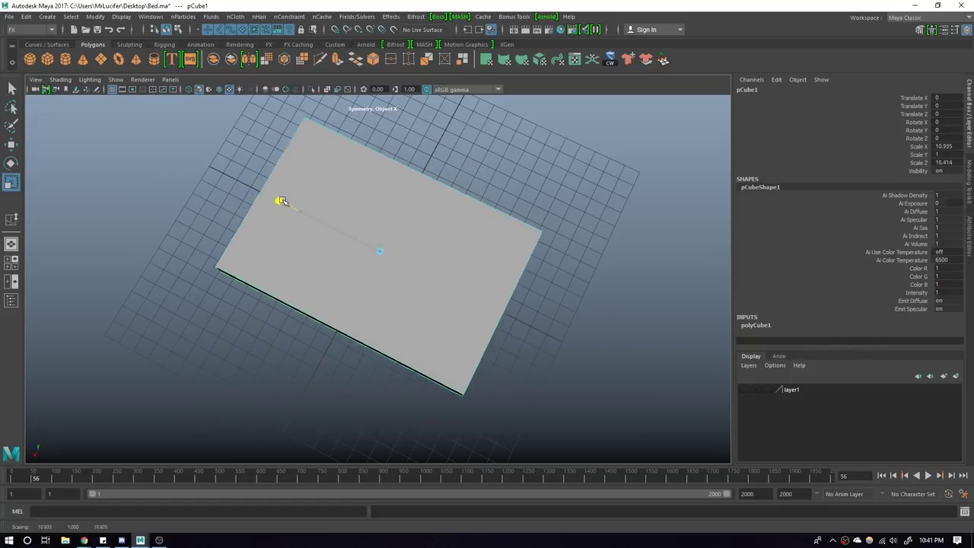
pyautogui.moveTo(335, 331)
pyautogui.mouseDown()
pyautogui.moveTo(446, 310)
pyautogui.moveTo(439, 323)
pyautogui.mouseUp()
pyautogui.press('F11')
# Step: Raise the slab's top face to thicken it and lift the block slightly above the grid
pyautogui.click(459, 299)
pyautogui.press('w')
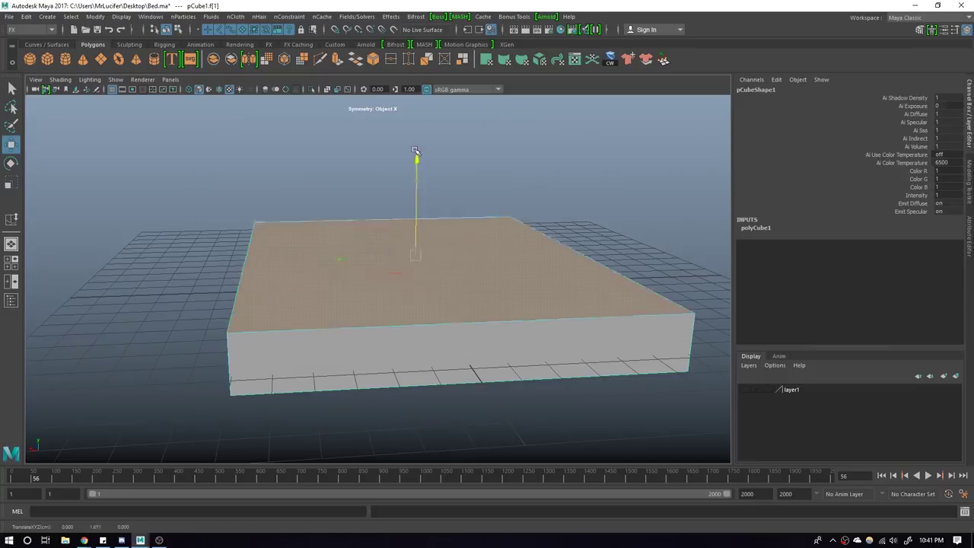
pyautogui.moveTo(413, 213)
pyautogui.mouseDown()
pyautogui.moveTo(413, 129)
pyautogui.moveTo(430, 274)
pyautogui.moveTo(477, 305)
pyautogui.mouseUp()
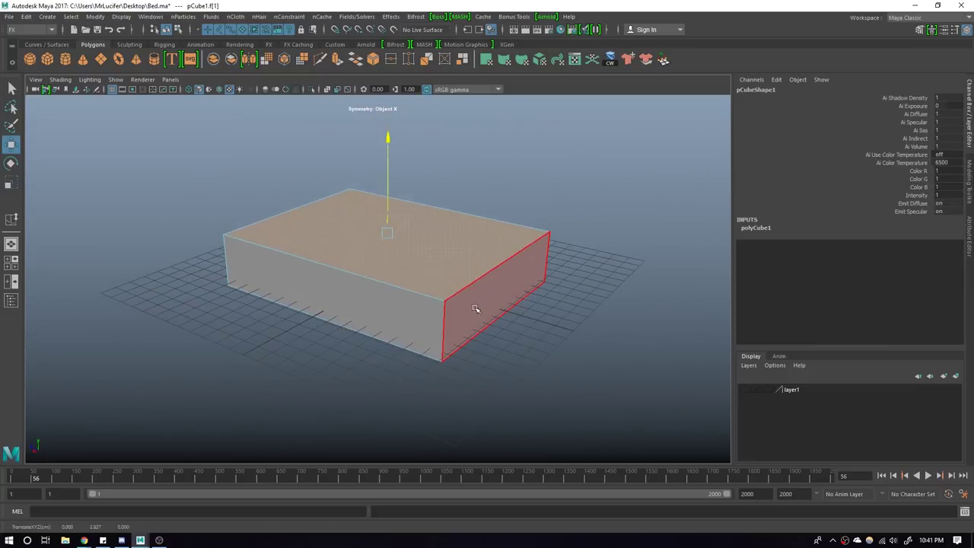
pyautogui.keyDown('alt'); pyautogui.moveTo(476, 306); pyautogui.dragTo(520, 323, button='right'); pyautogui.keyUp('alt')
pyautogui.keyDown('alt'); pyautogui.moveTo(520, 323); pyautogui.dragTo(464, 247); pyautogui.keyUp('alt')
pyautogui.moveTo(464, 246); pyautogui.dragTo(421, 195, button='right')
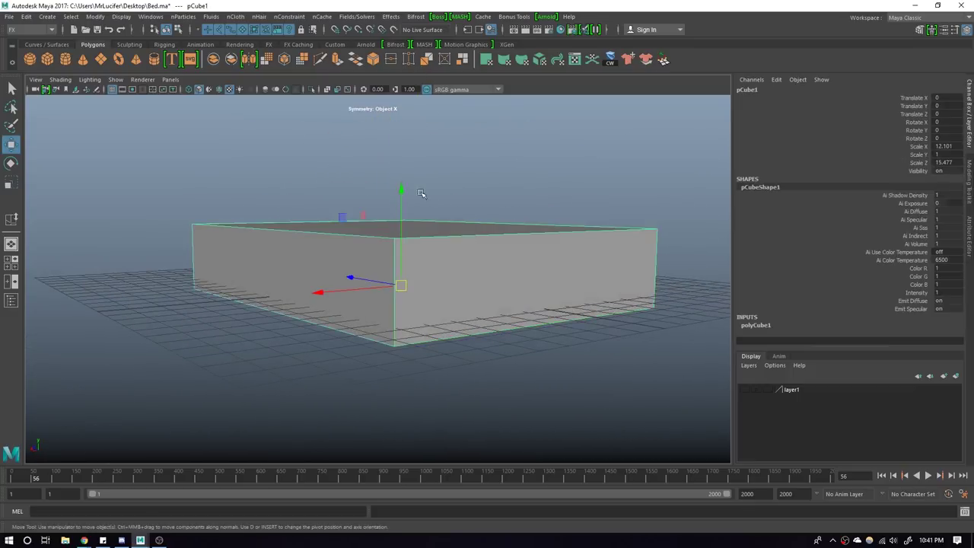
pyautogui.moveTo(404, 190)
pyautogui.mouseDown()
pyautogui.moveTo(399, 179)
pyautogui.moveTo(434, 250)
pyautogui.mouseUp()
pyautogui.keyDown('alt'); pyautogui.moveTo(434, 250); pyautogui.dragTo(387, 256, button='right'); pyautogui.keyUp('alt')
# Step: Extrude the top face twice, insetting each new face slightly inward
pyautogui.press('F11')
pyautogui.click(448, 285)
pyautogui.hotkey('ctrl', 'e')
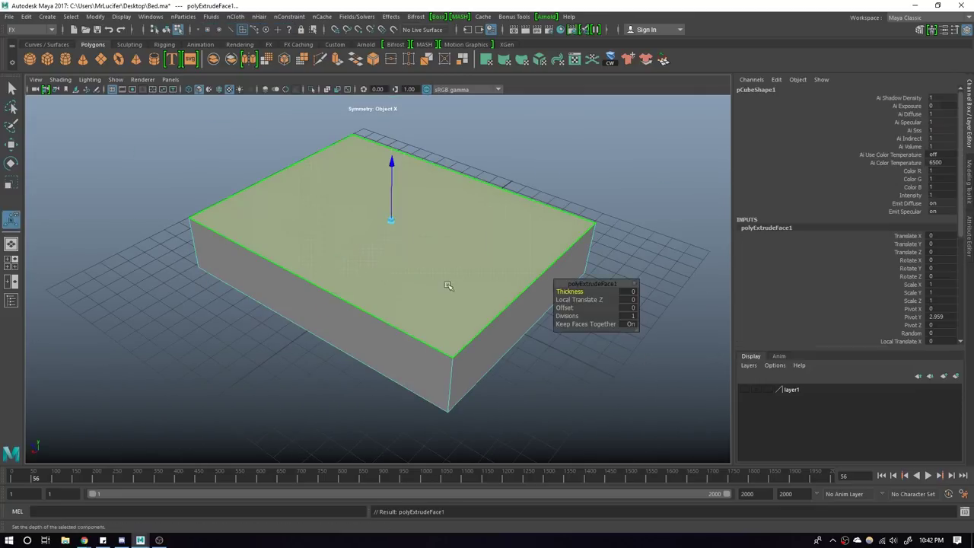
pyautogui.click(392, 220)
pyautogui.moveTo(391, 220)
pyautogui.mouseDown()
pyautogui.moveTo(365, 235)
pyautogui.moveTo(404, 218)
pyautogui.moveTo(386, 215)
pyautogui.mouseUp()
pyautogui.hotkey('ctrl', 'e')
pyautogui.click(402, 217)
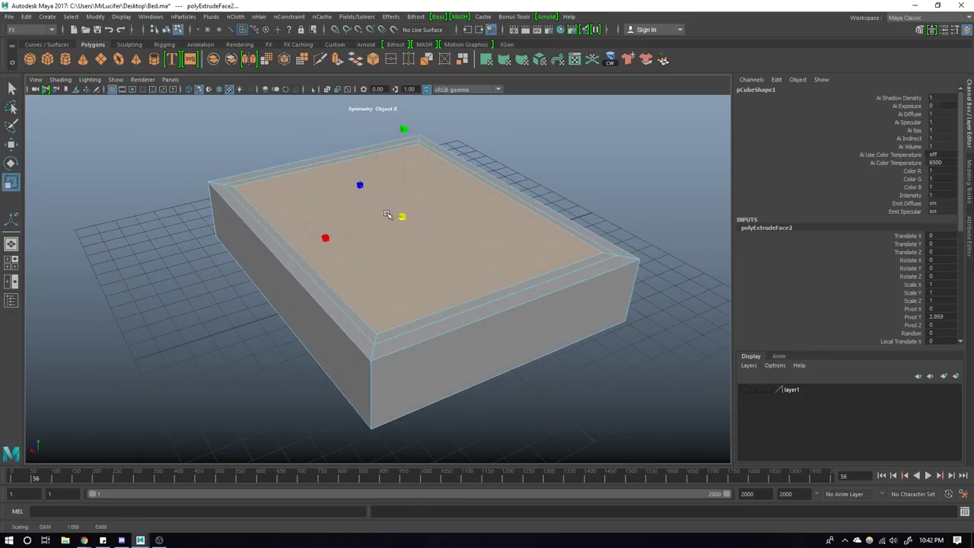
# Step: Push the inner face down to form the tray, then select the whole tray
pyautogui.press('w')
pyautogui.moveTo(403, 131)
pyautogui.mouseDown()
pyautogui.moveTo(406, 156)
pyautogui.moveTo(441, 213)
pyautogui.mouseUp()
pyautogui.scroll(2, 449, 217)
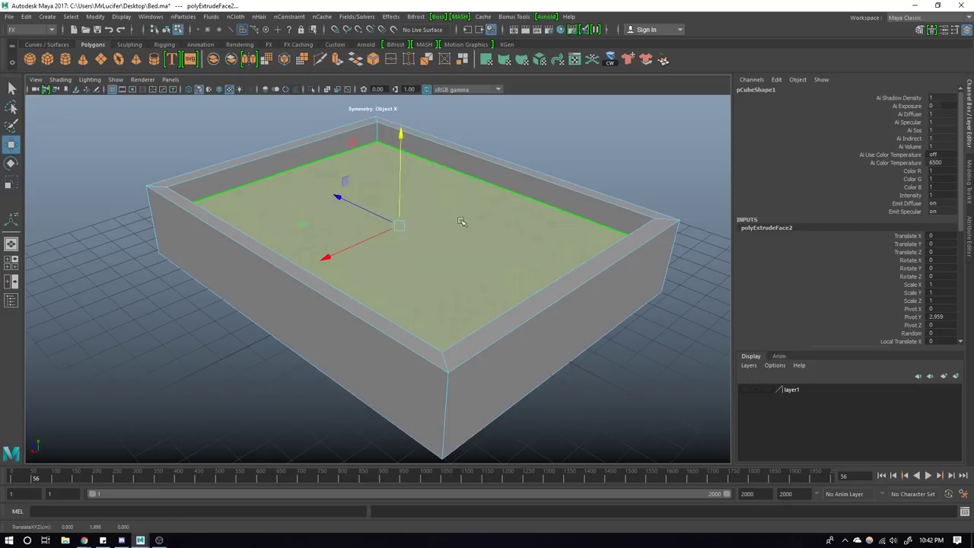
pyautogui.press('F8')
pyautogui.scroll(-5, 449, 236)
pyautogui.moveTo(211, 157); pyautogui.dragTo(634, 401)
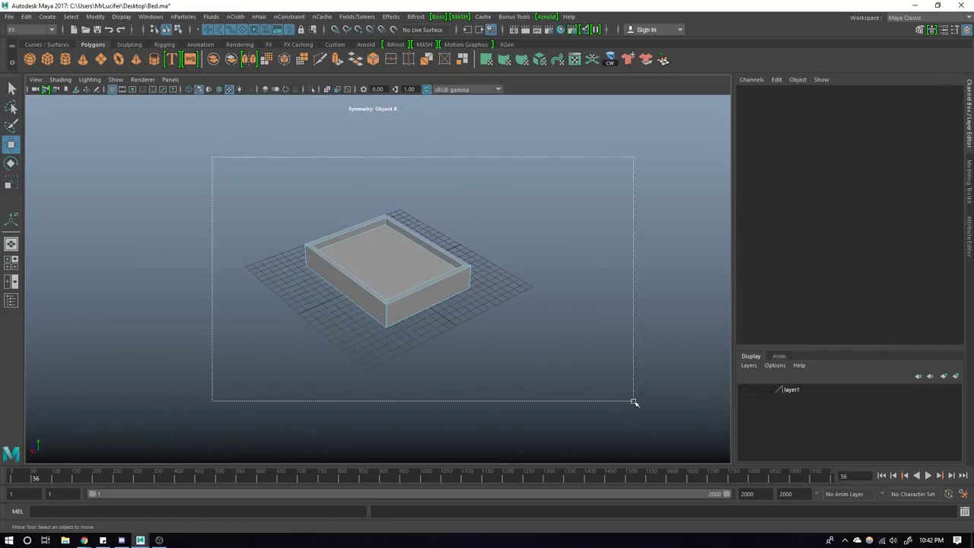
pyautogui.scroll(3, 469, 251)
# Step: Bevel the tray's edges with 2 segments and widen the fraction to 0.8
pyautogui.scroll(4, 414, 267)
pyautogui.hotkey('ctrl', 'b')
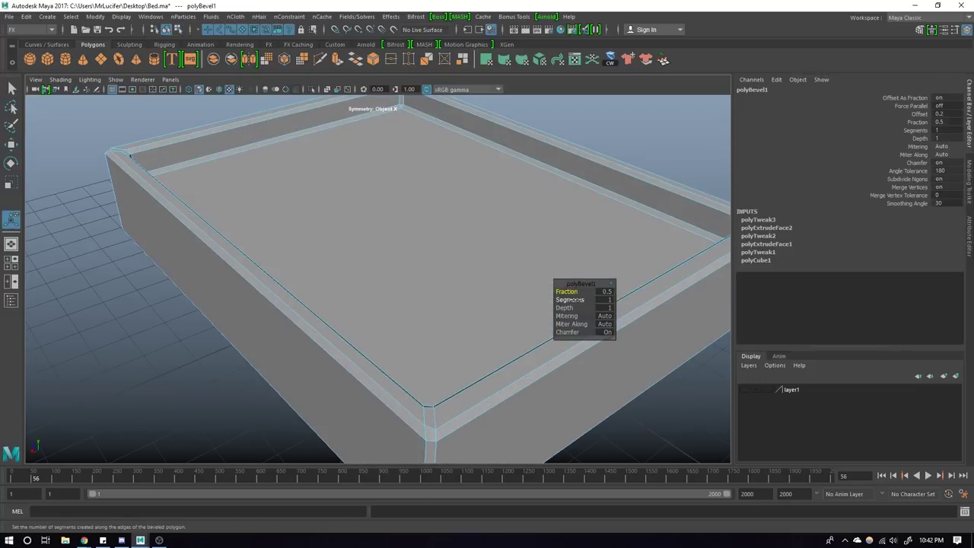
pyautogui.click(396, 264)
pyautogui.scroll(-5, 184, 149)
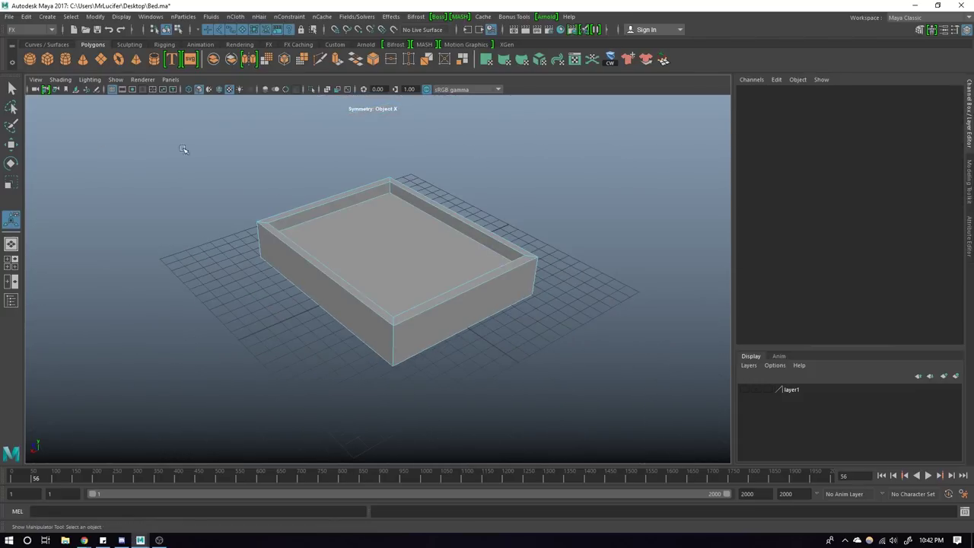
pyautogui.click(427, 252)
pyautogui.keyDown('shift'); pyautogui.moveTo(381, 224); pyautogui.dragTo(402, 207, button='right'); pyautogui.keyUp('shift')
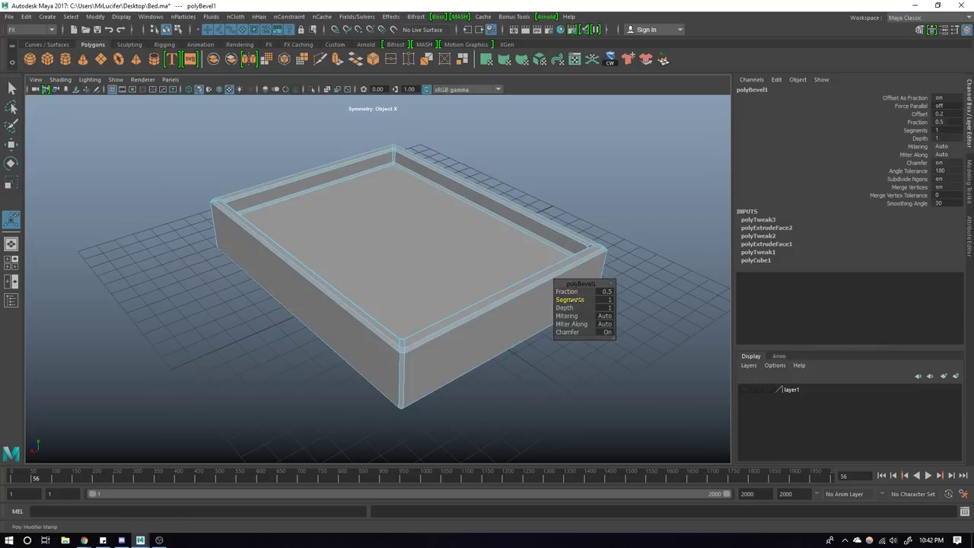
pyautogui.scroll(2, 449, 294)
pyautogui.scroll(2, 450, 293)
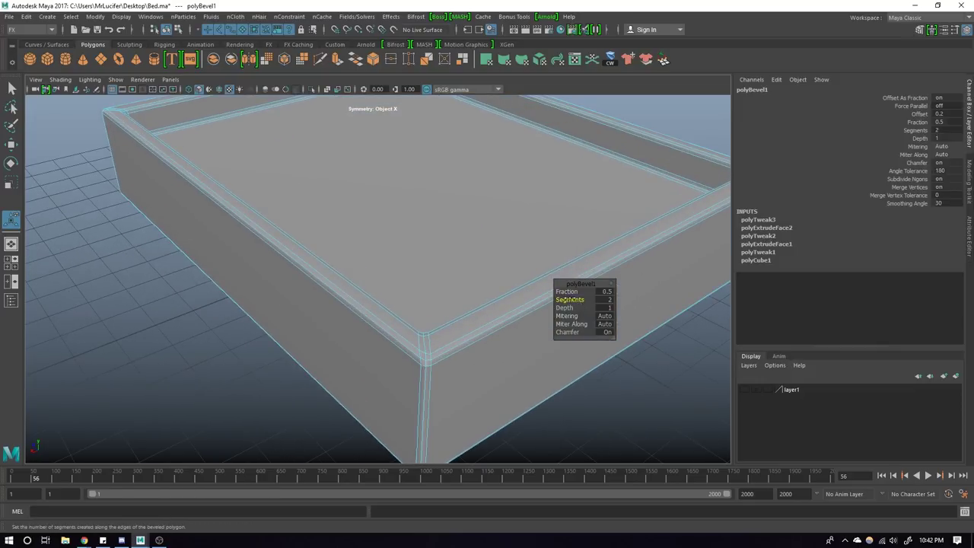
pyautogui.moveTo(567, 291); pyautogui.dragTo(566, 291)
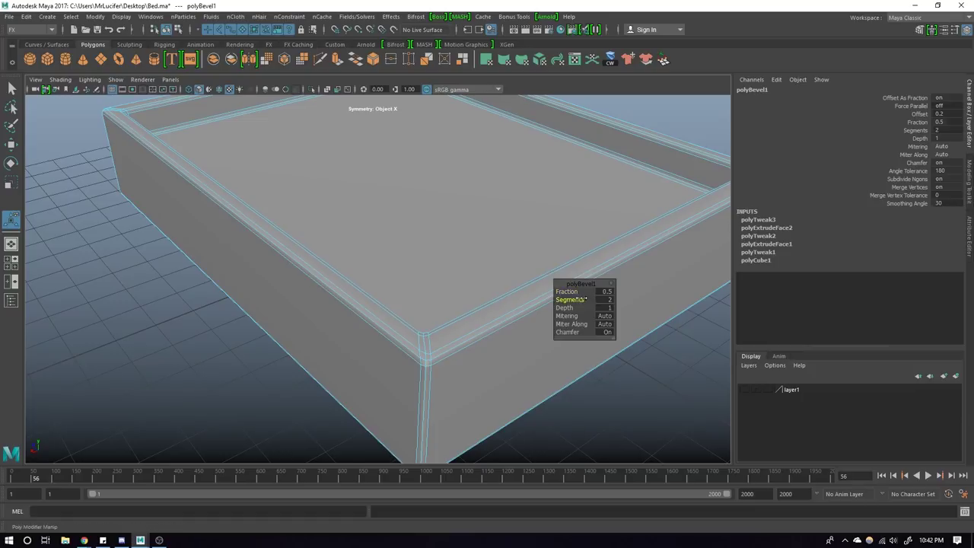
# Step: Soften the shading of the tray's edges and reselect the whole tray
pyautogui.click(555, 385)
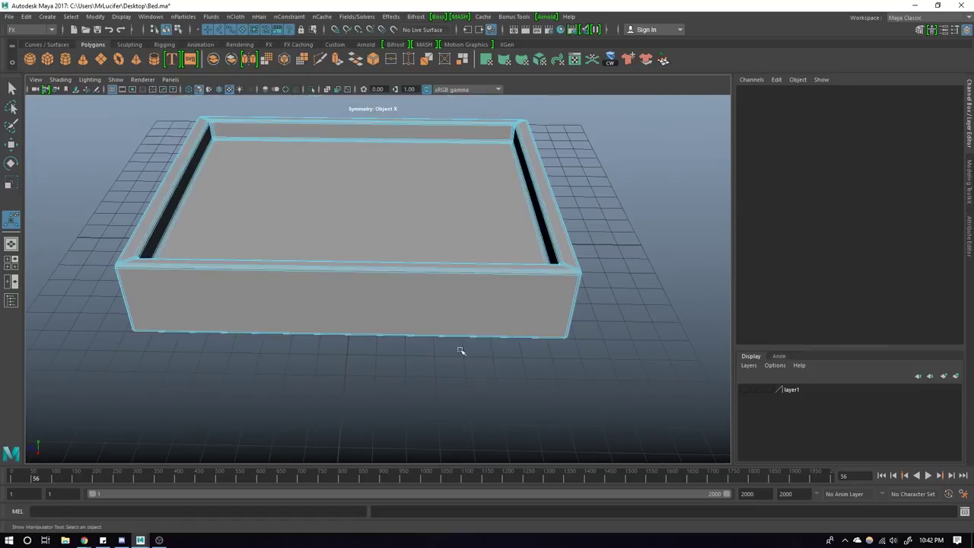
pyautogui.click(525, 306)
pyautogui.keyDown('alt'); pyautogui.moveTo(525, 306); pyautogui.dragTo(482, 324); pyautogui.keyUp('alt')
pyautogui.moveTo(402, 256); pyautogui.dragTo(575, 218, button='right')
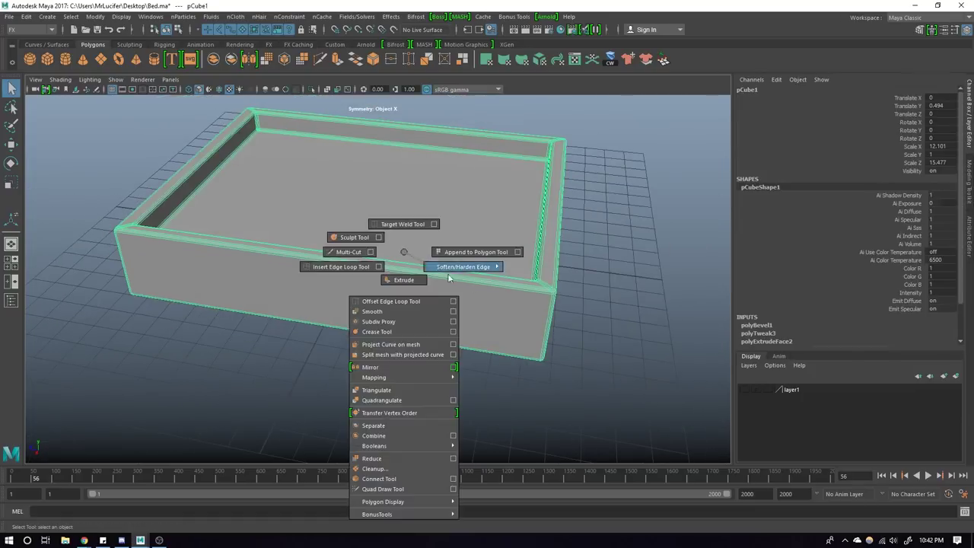
pyautogui.click(575, 218)
pyautogui.moveTo(576, 217)
pyautogui.keyDown('alt'); pyautogui.mouseDown()
pyautogui.moveTo(517, 301)
pyautogui.moveTo(434, 282)
pyautogui.moveTo(389, 298)
pyautogui.moveTo(491, 280)
pyautogui.moveTo(517, 326)
pyautogui.moveTo(416, 269)
pyautogui.moveTo(469, 201)
pyautogui.mouseUp(); pyautogui.keyUp('alt')
pyautogui.click(491, 281)
# Step: Inspect the box's corners in the maximized front view, then return to four views
pyautogui.press('space')
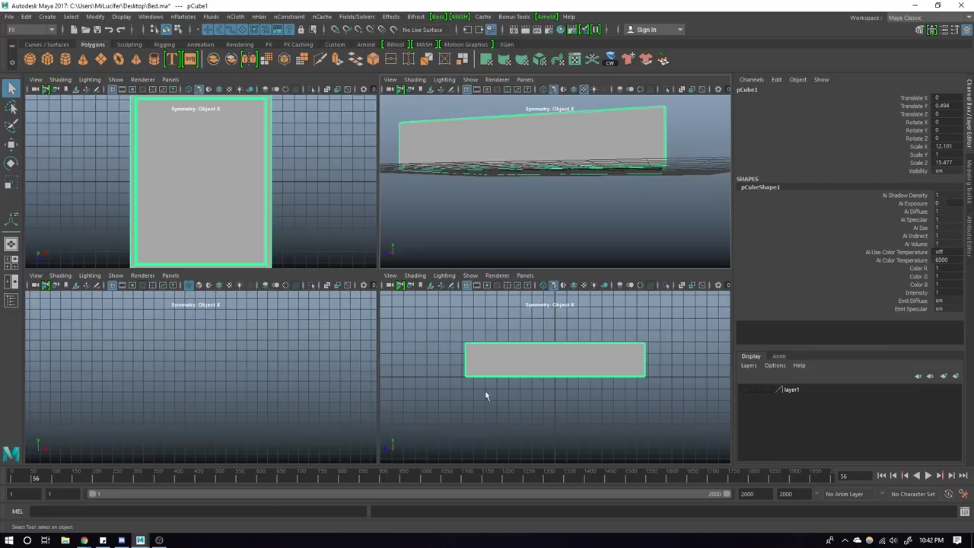
pyautogui.press('space')
pyautogui.scroll(3, 467, 324)
pyautogui.scroll(-3, 602, 322)
pyautogui.keyDown('alt'); pyautogui.moveTo(602, 322); pyautogui.dragTo(490, 303, button='middle'); pyautogui.keyUp('alt')
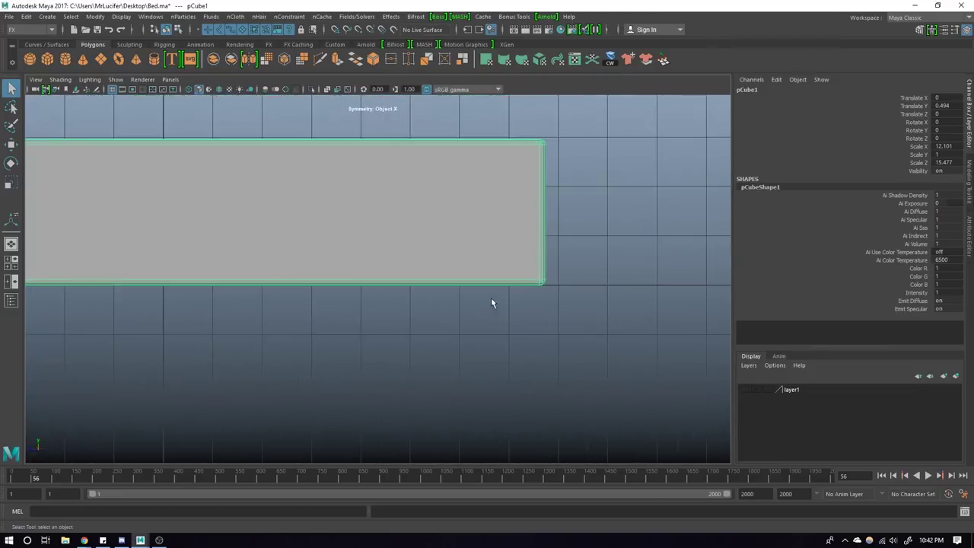
pyautogui.press('w')
pyautogui.scroll(2, 500, 266)
pyautogui.scroll(-4, 161, 190)
pyautogui.scroll(1, 463, 330)
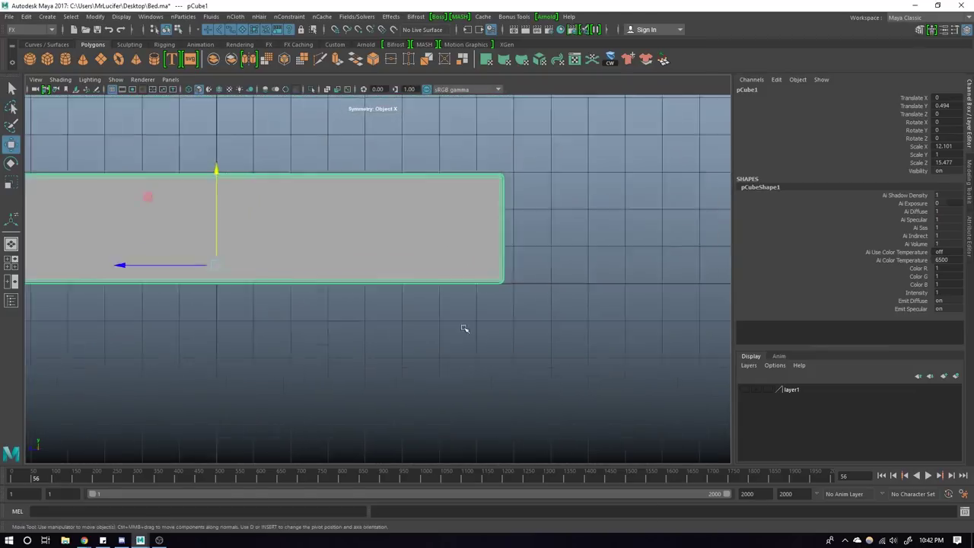
pyautogui.scroll(2, 614, 317)
pyautogui.moveTo(615, 317)
pyautogui.keyDown('alt'); pyautogui.mouseDown(button='middle')
pyautogui.moveTo(446, 302)
pyautogui.moveTo(452, 324)
pyautogui.mouseUp(button='middle'); pyautogui.keyUp('alt')
pyautogui.scroll(2, 454, 326)
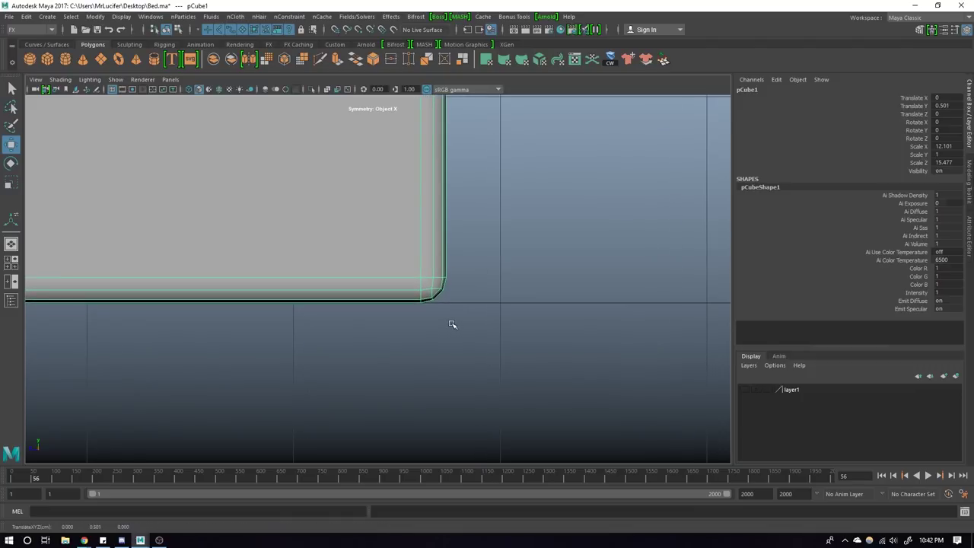
pyautogui.scroll(-3, 559, 302)
pyautogui.scroll(2, 598, 285)
pyautogui.keyDown('alt'); pyautogui.moveTo(599, 284); pyautogui.dragTo(461, 266, button='middle'); pyautogui.keyUp('alt')
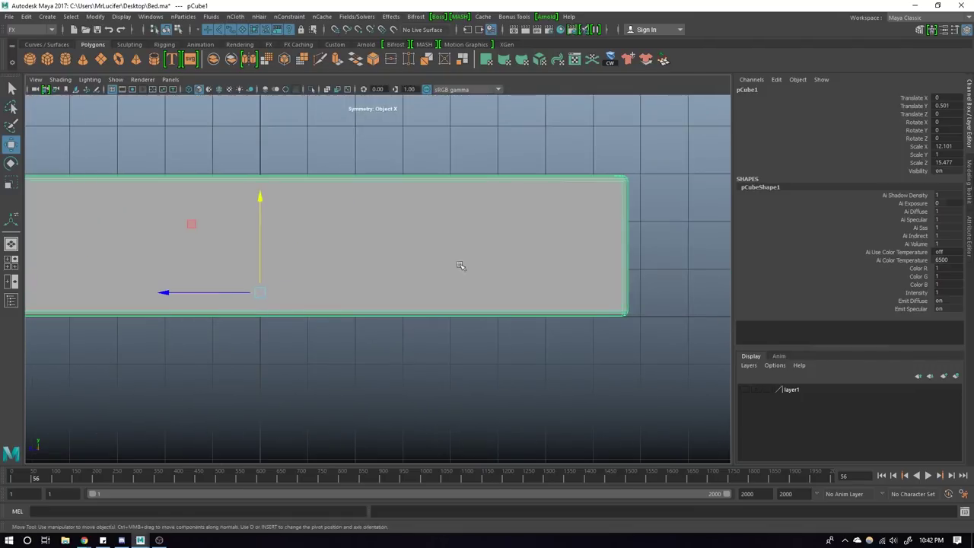
pyautogui.press('space')
pyautogui.press('space')
# Step: Add a polygon plane scaled to about 75 as the floor beneath the frame
pyautogui.keyDown('alt'); pyautogui.moveTo(614, 276); pyautogui.dragTo(550, 315); pyautogui.keyUp('alt')
pyautogui.click(551, 315)
pyautogui.scroll(3, 360, 257)
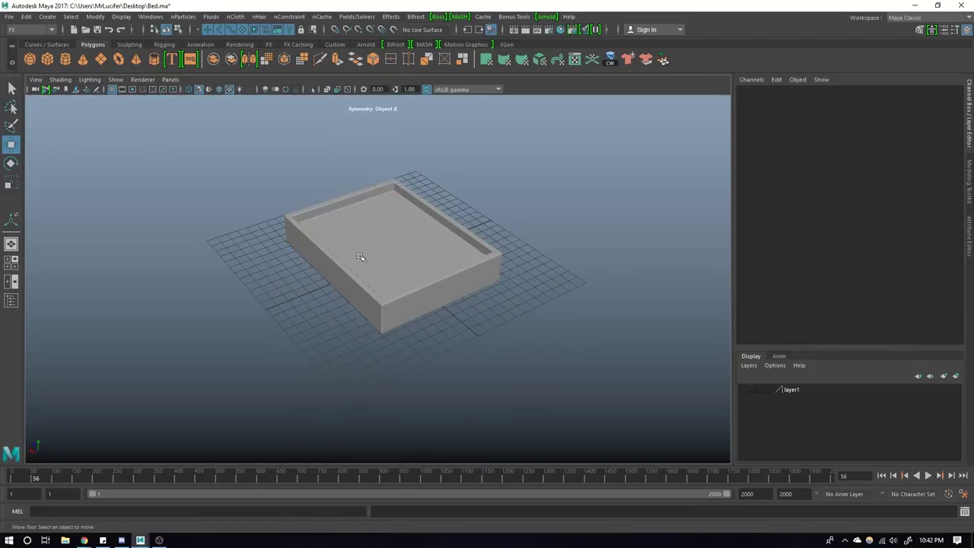
pyautogui.click(102, 60)
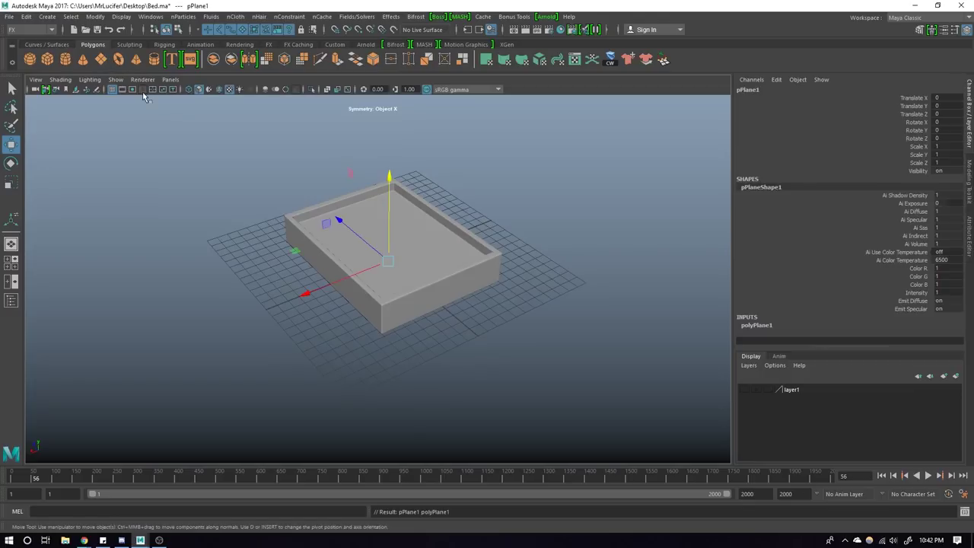
pyautogui.moveTo(380, 253); pyautogui.dragTo(314, 284)
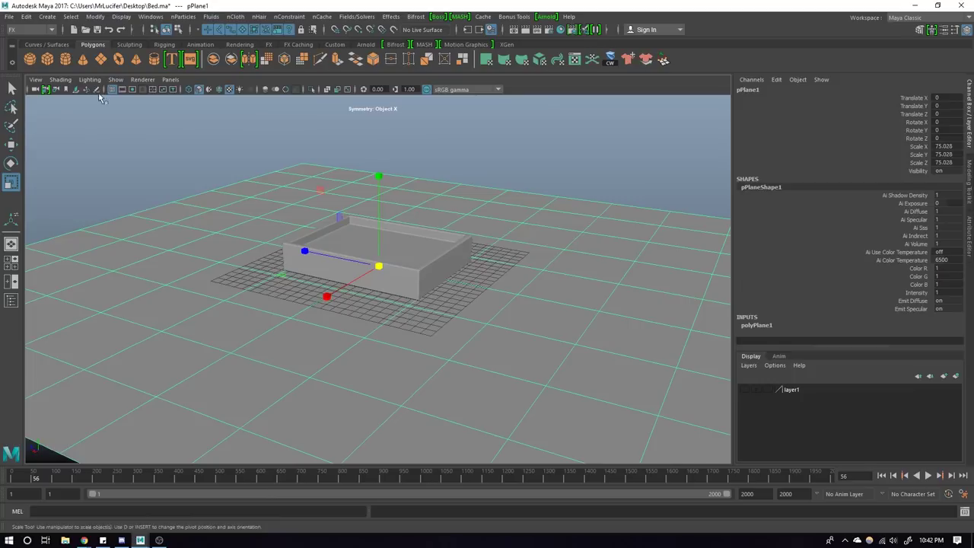
pyautogui.scroll(3, 271, 169)
pyautogui.moveTo(327, 183)
pyautogui.keyDown('alt'); pyautogui.mouseDown()
pyautogui.moveTo(382, 205)
pyautogui.moveTo(343, 178)
pyautogui.moveTo(359, 224)
pyautogui.moveTo(280, 245)
pyautogui.moveTo(330, 233)
pyautogui.moveTo(403, 245)
pyautogui.mouseUp(); pyautogui.keyUp('alt')
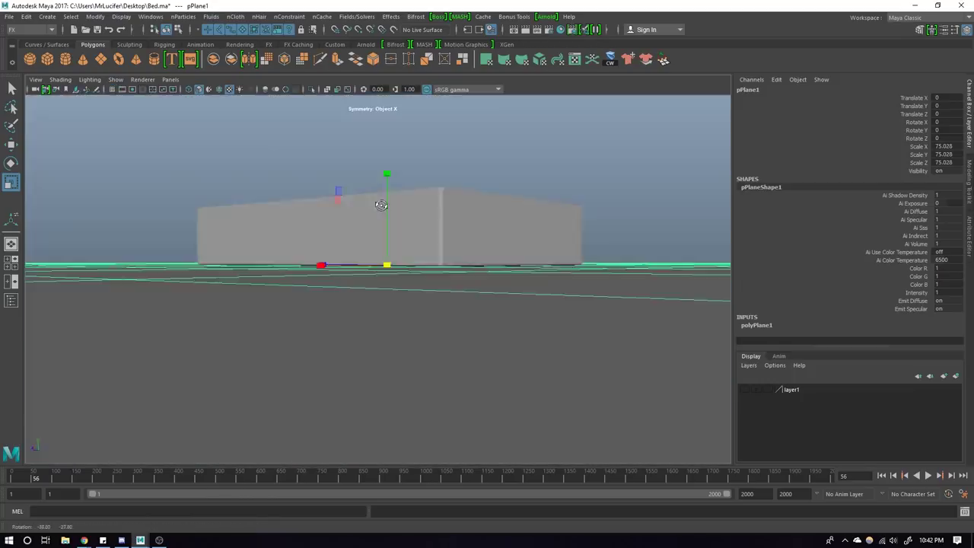
pyautogui.keyDown('alt'); pyautogui.moveTo(424, 281); pyautogui.dragTo(417, 286); pyautogui.keyUp('alt')
# Step: Select and frame the bed box, try raising it vertically, then undo
pyautogui.moveTo(390, 324)
pyautogui.mouseDown()
pyautogui.moveTo(402, 289)
pyautogui.moveTo(389, 292)
pyautogui.moveTo(351, 240)
pyautogui.mouseUp()
pyautogui.press('f')
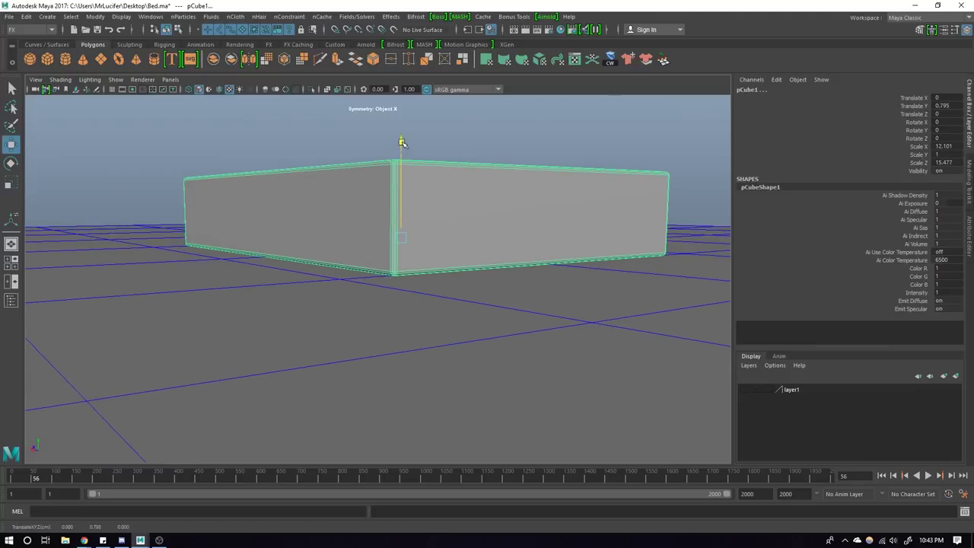
pyautogui.click(390, 176)
pyautogui.moveTo(399, 149)
pyautogui.mouseDown()
pyautogui.moveTo(401, 137)
pyautogui.moveTo(391, 235)
pyautogui.mouseUp()
pyautogui.hotkey('ctrl', 'z')
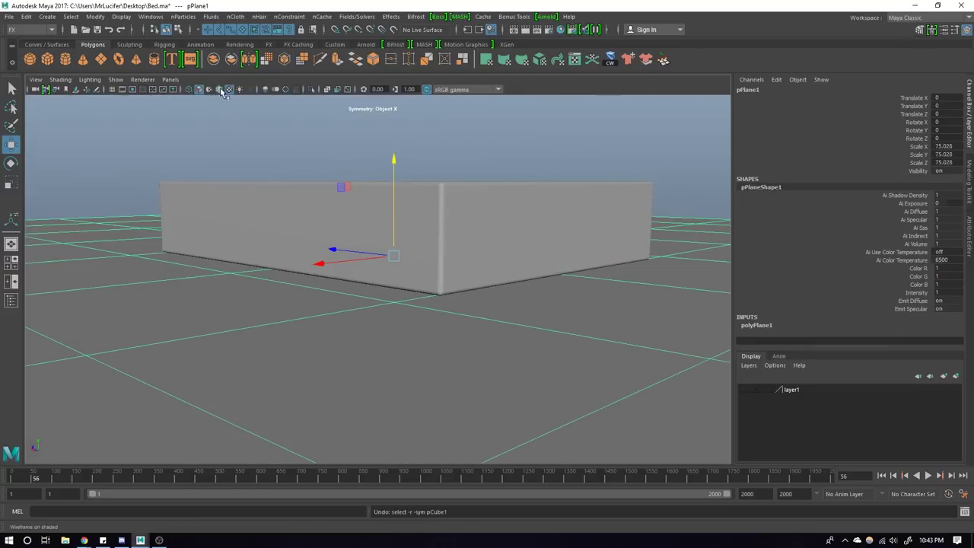
# Step: Turn on Wireframe on Shaded and reselect the bed frame box
pyautogui.click(223, 92)
pyautogui.moveTo(363, 241)
pyautogui.keyDown('alt'); pyautogui.mouseDown()
pyautogui.moveTo(321, 286)
pyautogui.moveTo(403, 327)
pyautogui.moveTo(363, 193)
pyautogui.moveTo(399, 292)
pyautogui.moveTo(408, 249)
pyautogui.mouseUp(); pyautogui.keyUp('alt')
pyautogui.click(321, 287)
# Step: Add a second box and enlarge it to about 11.05 × 7.95 × 14.16 inside the frame
pyautogui.press('F11')
pyautogui.click(363, 193)
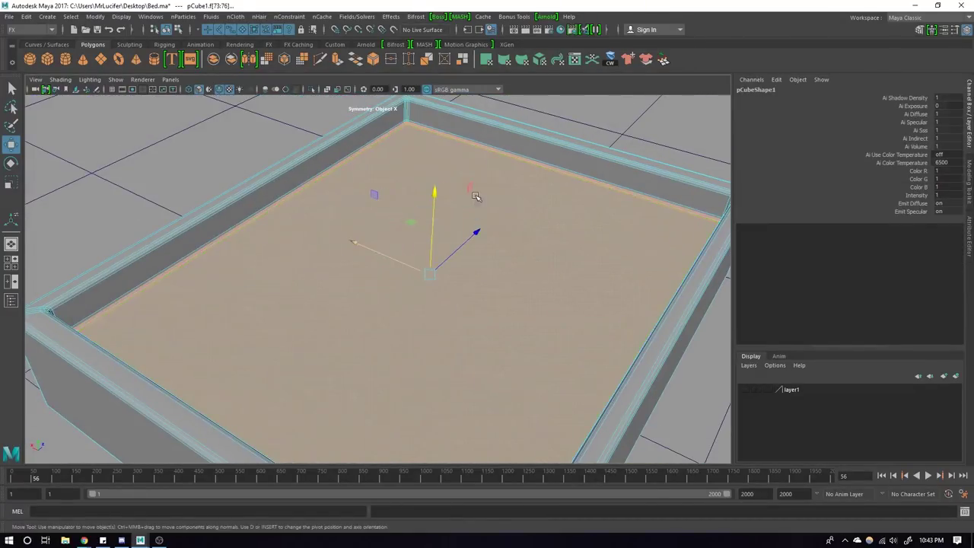
pyautogui.press('F8')
pyautogui.keyDown('alt'); pyautogui.moveTo(479, 197); pyautogui.dragTo(312, 169); pyautogui.keyUp('alt')
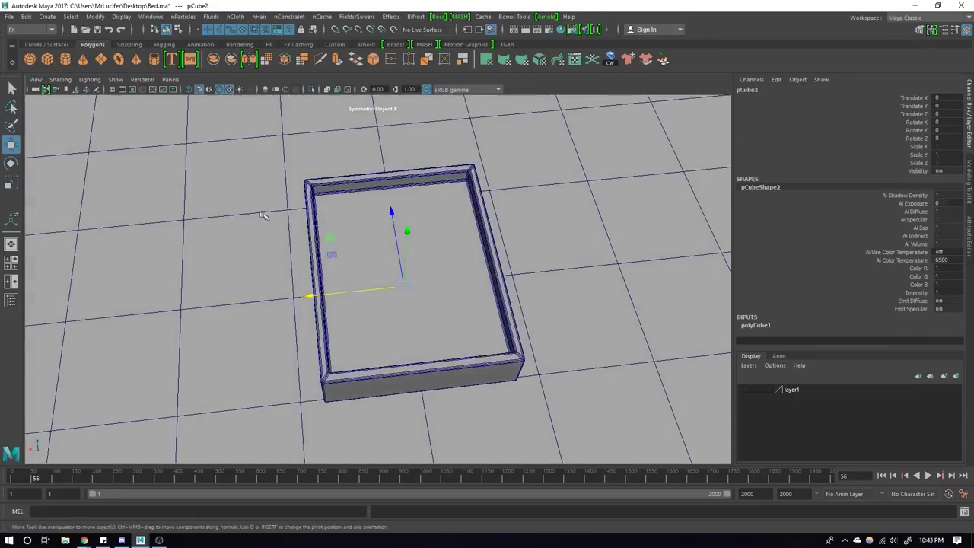
pyautogui.press('w')
pyautogui.keyDown('alt'); pyautogui.moveTo(406, 259); pyautogui.dragTo(404, 212); pyautogui.keyUp('alt')
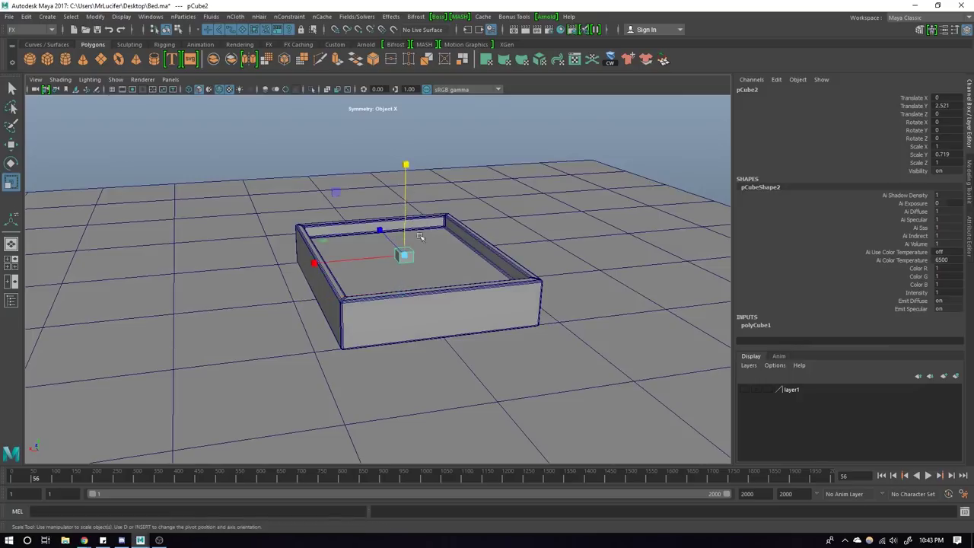
pyautogui.moveTo(406, 257)
pyautogui.mouseDown()
pyautogui.moveTo(529, 251)
pyautogui.moveTo(541, 267)
pyautogui.moveTo(442, 284)
pyautogui.moveTo(489, 265)
pyautogui.moveTo(533, 289)
pyautogui.mouseUp()
pyautogui.scroll(5, 543, 299)
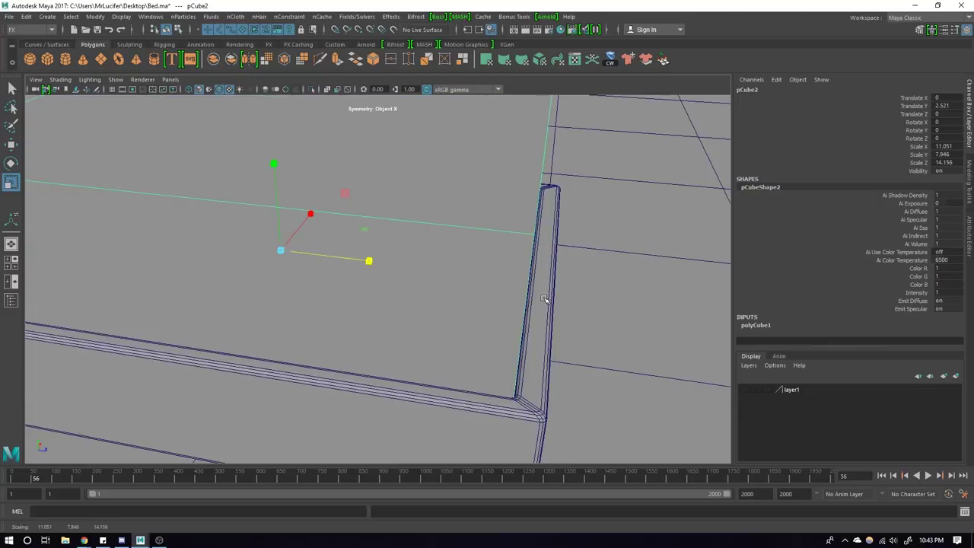
# Step: Flatten the mattress box to about 1.572 high and hide the ground grid
pyautogui.scroll(-5, 543, 299)
pyautogui.keyDown('alt'); pyautogui.moveTo(495, 293); pyautogui.dragTo(417, 290); pyautogui.keyUp('alt')
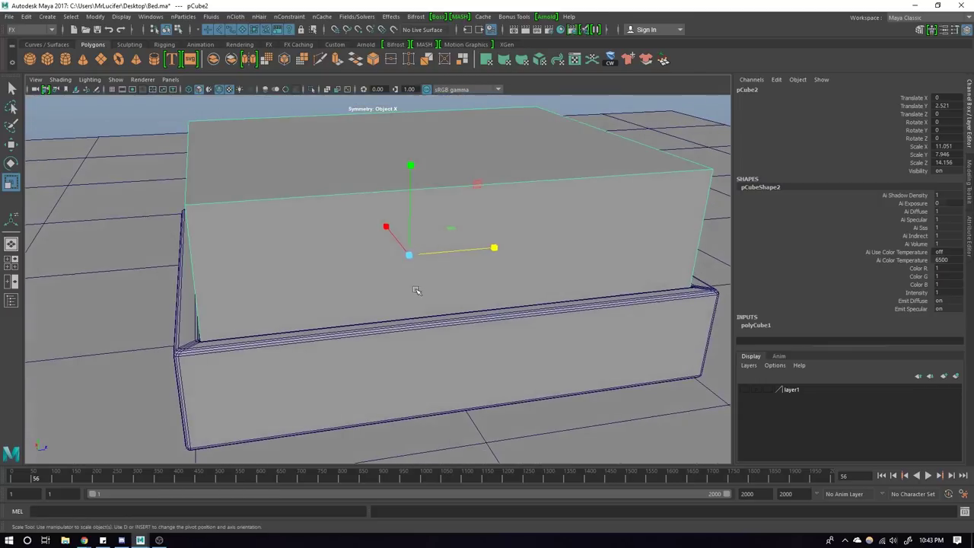
pyautogui.moveTo(414, 166)
pyautogui.keyDown('alt'); pyautogui.mouseDown()
pyautogui.moveTo(432, 147)
pyautogui.moveTo(433, 230)
pyautogui.moveTo(433, 220)
pyautogui.mouseUp(); pyautogui.keyUp('alt')
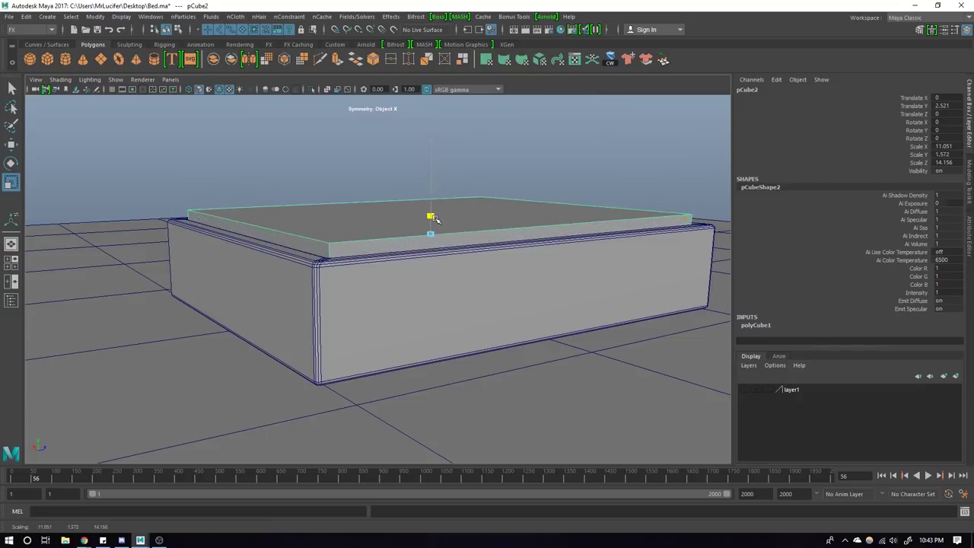
pyautogui.scroll(-3, 434, 220)
pyautogui.scroll(-1, 381, 168)
pyautogui.click(313, 89)
pyautogui.keyDown('alt'); pyautogui.moveTo(315, 112); pyautogui.dragTo(370, 215); pyautogui.keyUp('alt')
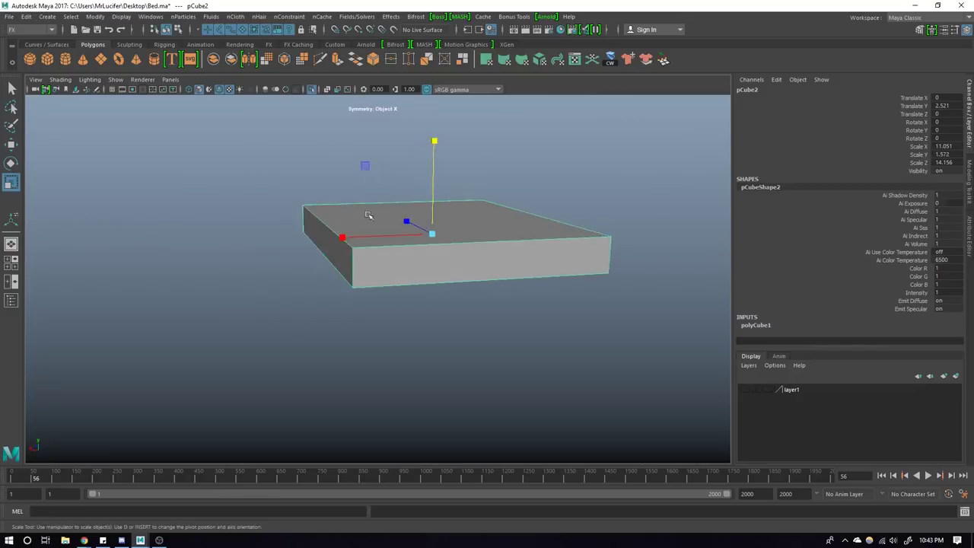
pyautogui.scroll(3, 395, 244)
pyautogui.scroll(2, 413, 263)
pyautogui.keyDown('alt'); pyautogui.moveTo(413, 264); pyautogui.dragTo(582, 274); pyautogui.keyUp('alt')
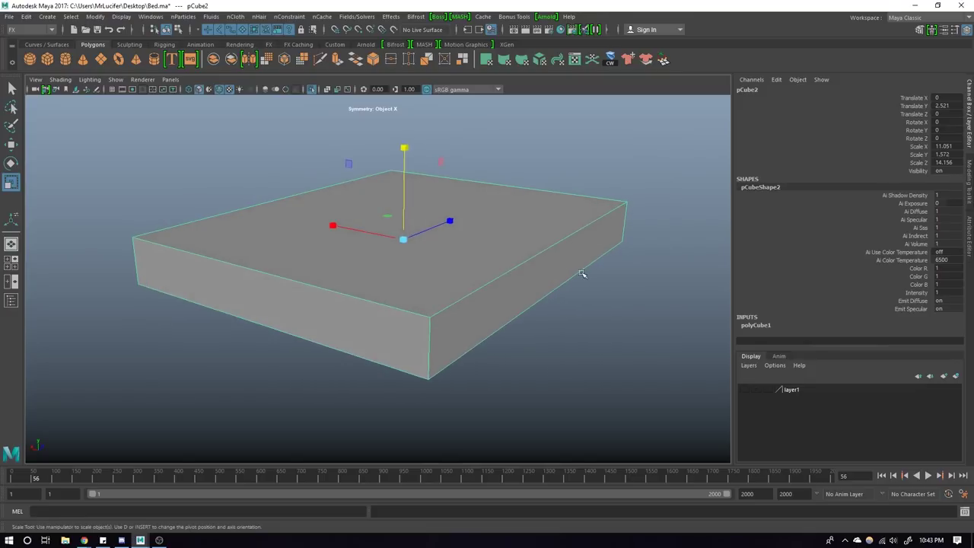
# Step: Set polyCube1 Subdivisions Width to 9 and Depth to 12 in the Channel Box
pyautogui.click(764, 325)
pyautogui.scroll(-1, 784, 331)
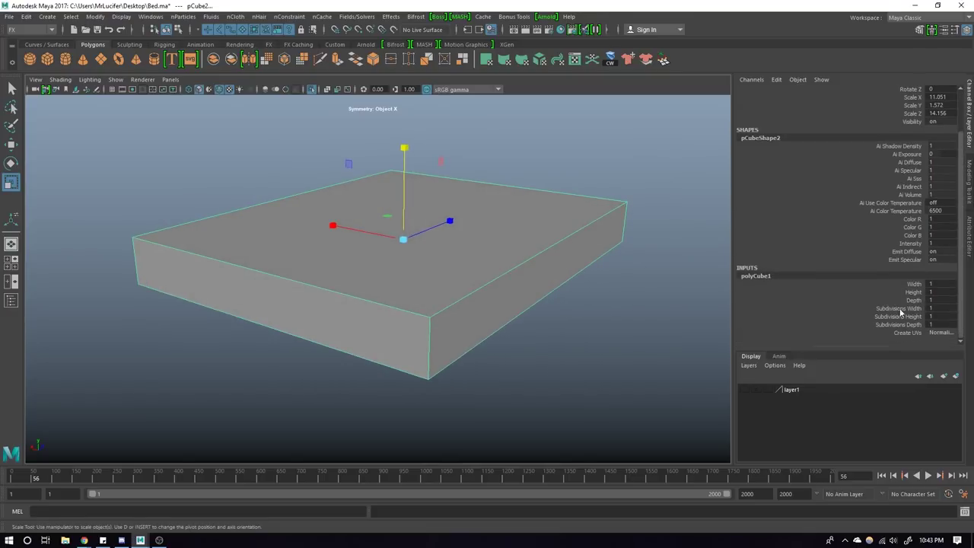
pyautogui.click(911, 310)
pyautogui.keyDown('alt'); pyautogui.moveTo(366, 319); pyautogui.dragTo(407, 320); pyautogui.keyUp('alt')
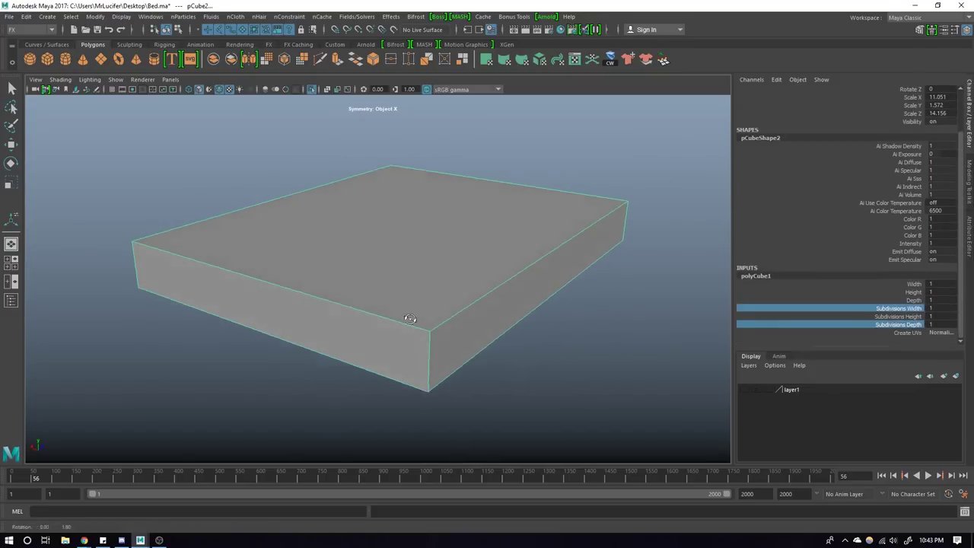
pyautogui.moveTo(407, 320)
pyautogui.mouseDown(button='middle')
pyautogui.moveTo(337, 326)
pyautogui.moveTo(372, 333)
pyautogui.mouseUp(button='middle')
pyautogui.scroll(3, 379, 341)
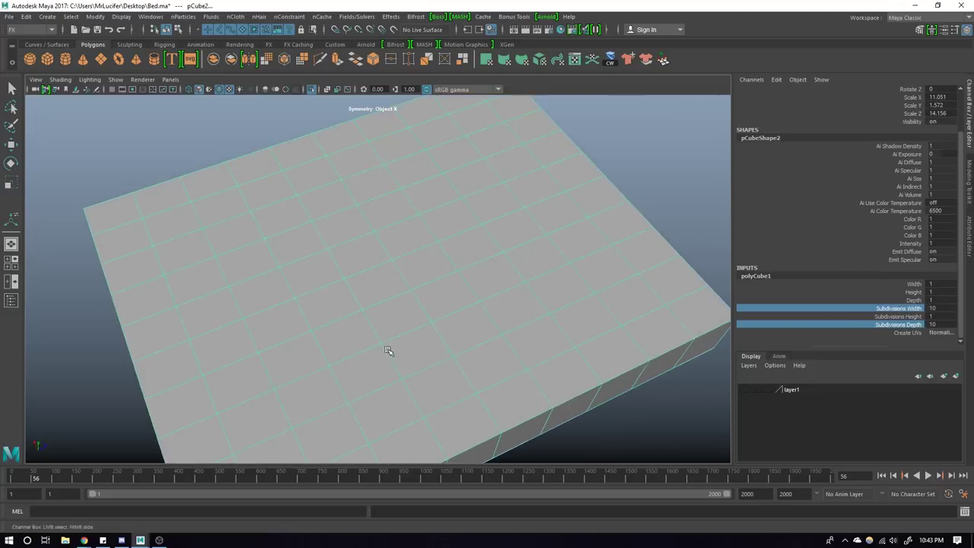
pyautogui.keyDown('alt'); pyautogui.moveTo(388, 348); pyautogui.dragTo(487, 294); pyautogui.keyUp('alt')
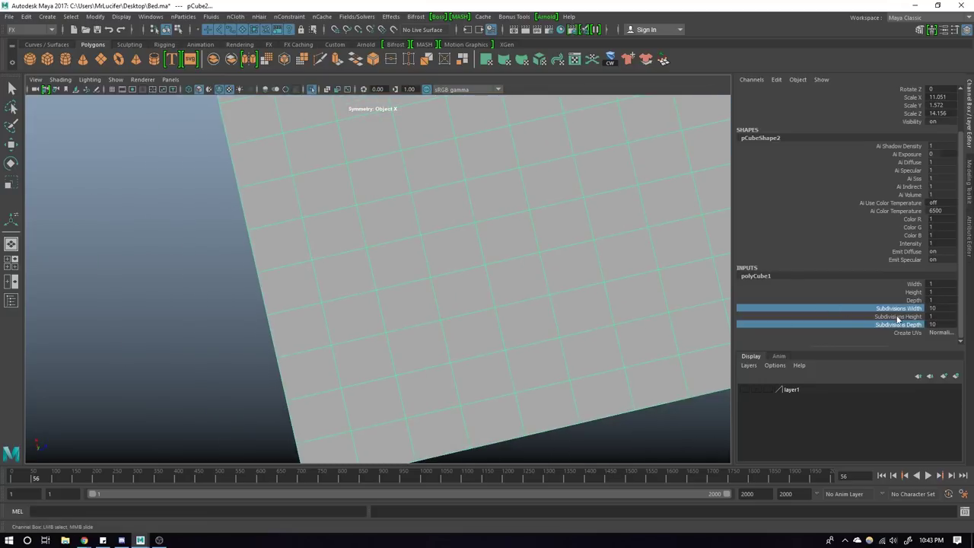
pyautogui.moveTo(433, 311)
pyautogui.keyDown('alt'); pyautogui.mouseDown()
pyautogui.moveTo(422, 303)
pyautogui.moveTo(546, 298)
pyautogui.mouseUp(); pyautogui.keyUp('alt')
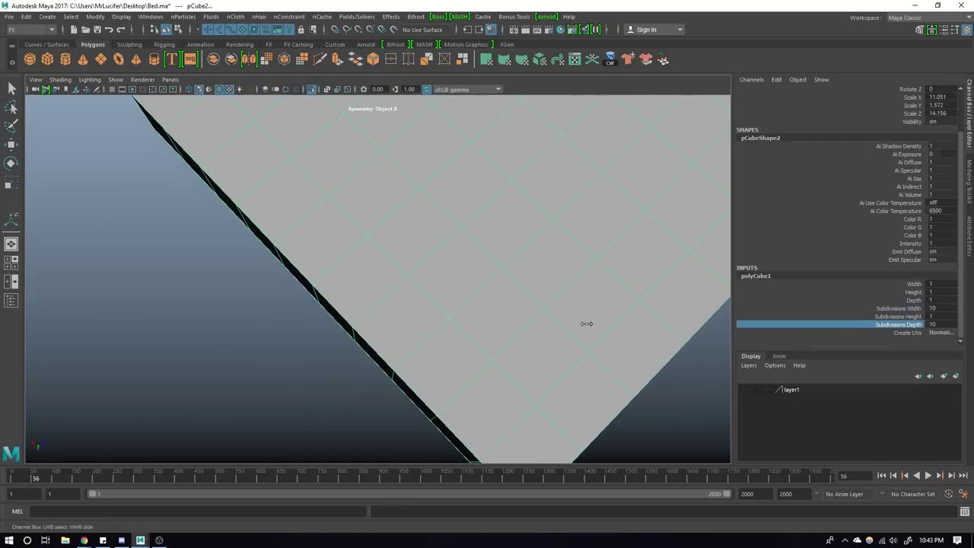
pyautogui.keyDown('alt'); pyautogui.moveTo(606, 320); pyautogui.dragTo(463, 350, button='right'); pyautogui.keyUp('alt')
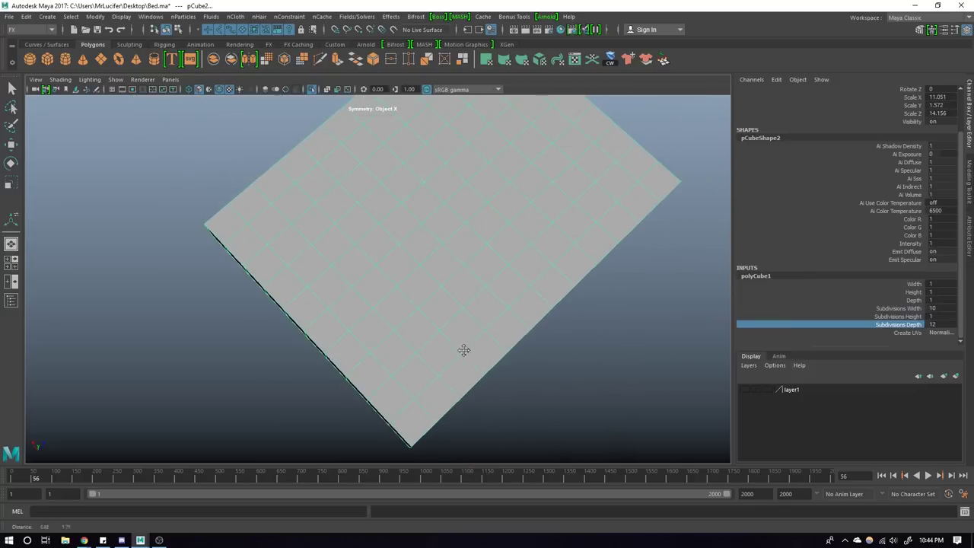
pyautogui.moveTo(326, 221)
pyautogui.keyDown('alt'); pyautogui.mouseDown()
pyautogui.moveTo(429, 285)
pyautogui.moveTo(472, 285)
pyautogui.mouseUp(); pyautogui.keyUp('alt')
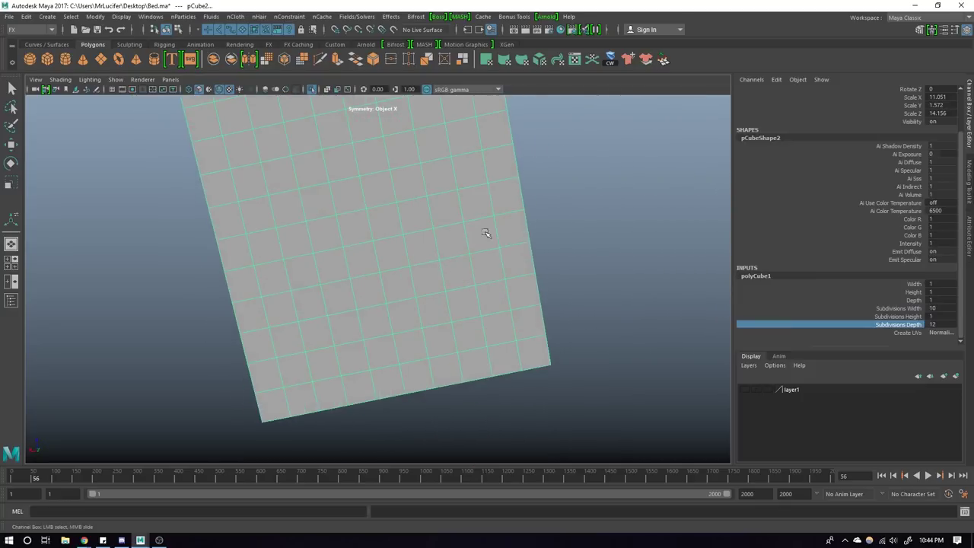
pyautogui.click(899, 308)
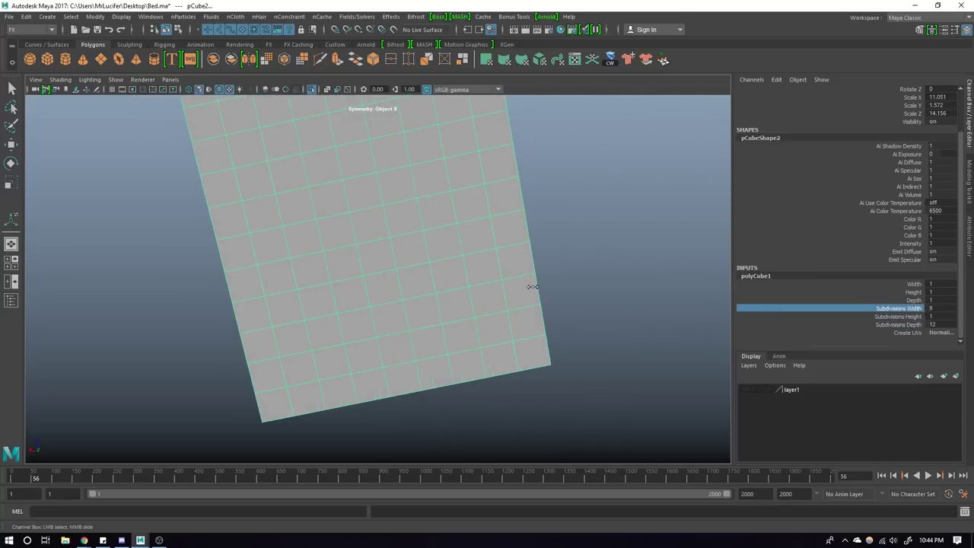
pyautogui.moveTo(533, 289)
pyautogui.keyDown('alt'); pyautogui.mouseDown()
pyautogui.moveTo(462, 285)
pyautogui.moveTo(391, 264)
pyautogui.moveTo(529, 340)
pyautogui.moveTo(546, 292)
pyautogui.moveTo(530, 268)
pyautogui.mouseUp(); pyautogui.keyUp('alt')
# Step: Put the mattress in vertex mode and marquee-select the top-face vertices
pyautogui.moveTo(444, 266)
pyautogui.keyDown('alt'); pyautogui.mouseDown()
pyautogui.moveTo(460, 295)
pyautogui.moveTo(398, 284)
pyautogui.mouseUp(); pyautogui.keyUp('alt')
pyautogui.press('r')
pyautogui.press('F9')
pyautogui.moveTo(387, 251)
pyautogui.keyDown('alt'); pyautogui.mouseDown()
pyautogui.moveTo(389, 282)
pyautogui.moveTo(317, 350)
pyautogui.mouseUp(); pyautogui.keyUp('alt')
pyautogui.click(300, 357)
pyautogui.keyDown('alt'); pyautogui.moveTo(370, 327); pyautogui.dragTo(389, 283); pyautogui.keyUp('alt')
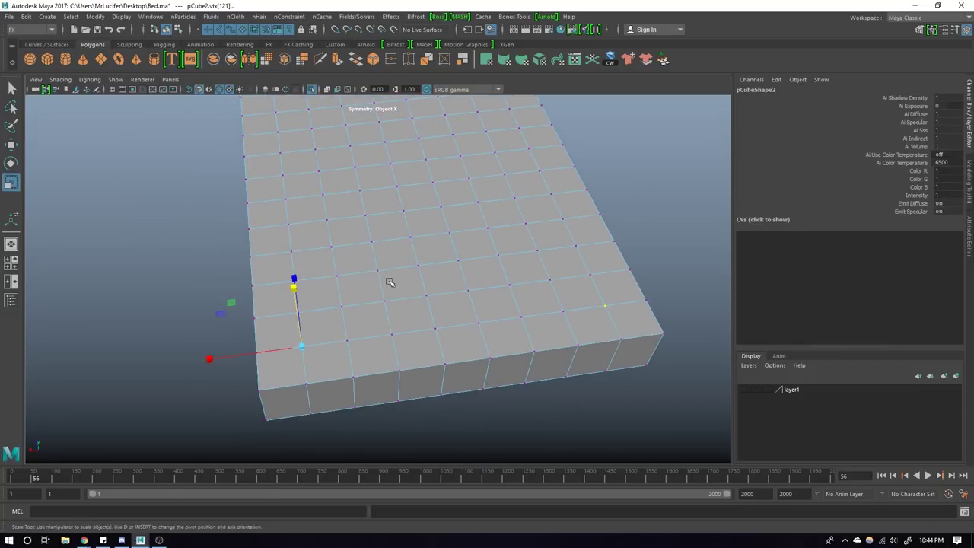
pyautogui.moveTo(350, 176)
pyautogui.keyDown('alt'); pyautogui.mouseDown()
pyautogui.moveTo(343, 257)
pyautogui.moveTo(317, 183)
pyautogui.mouseUp(); pyautogui.keyUp('alt')
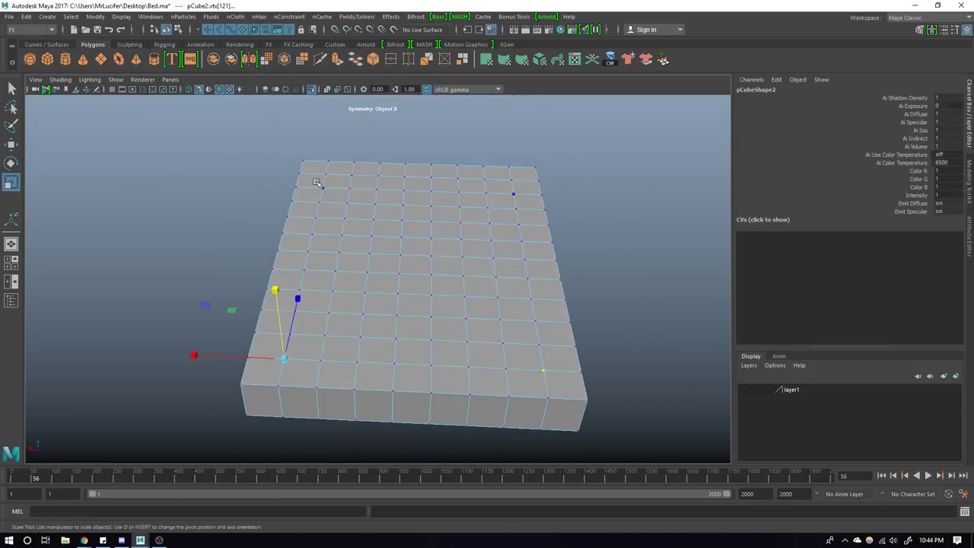
pyautogui.moveTo(546, 377)
pyautogui.mouseDown()
pyautogui.moveTo(464, 312)
pyautogui.moveTo(433, 316)
pyautogui.mouseUp()
# Step: Clear that selection and pick a single inner vertex on the top grid
pyautogui.keyDown('alt'); pyautogui.moveTo(204, 304); pyautogui.dragTo(315, 348); pyautogui.keyUp('alt')
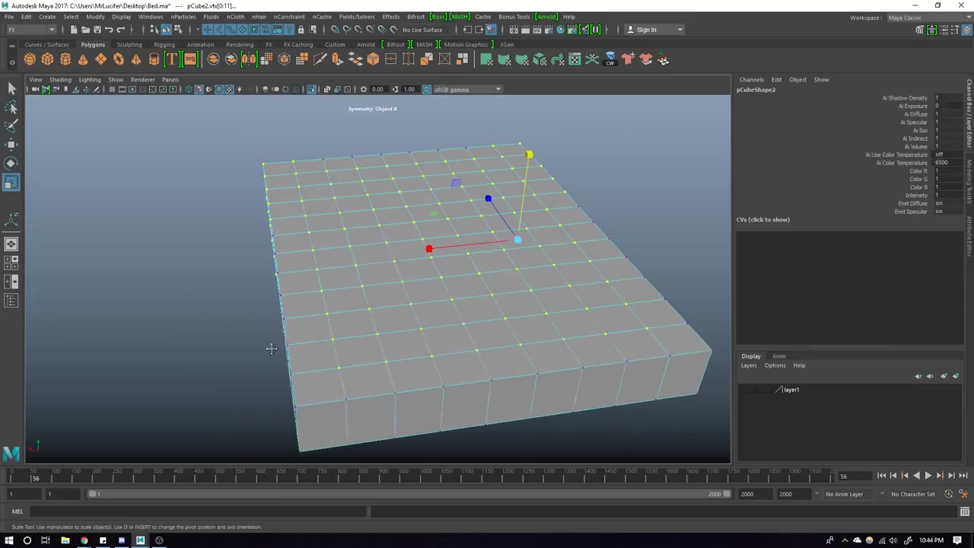
pyautogui.click(419, 336)
pyautogui.scroll(-3, 541, 406)
pyautogui.click(595, 395)
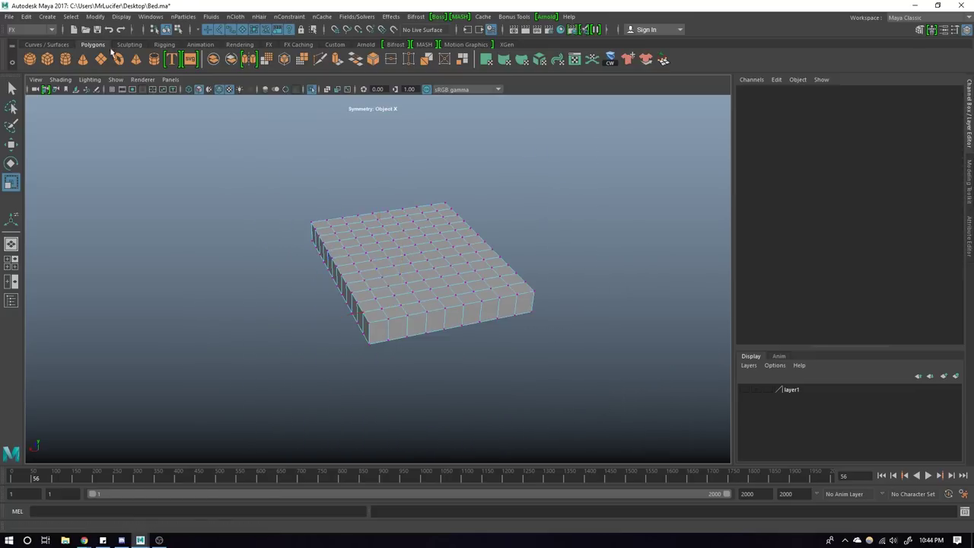
pyautogui.scroll(5, 320, 259)
pyautogui.click(352, 318)
pyautogui.keyDown('alt'); pyautogui.moveTo(385, 325); pyautogui.dragTo(362, 305); pyautogui.keyUp('alt')
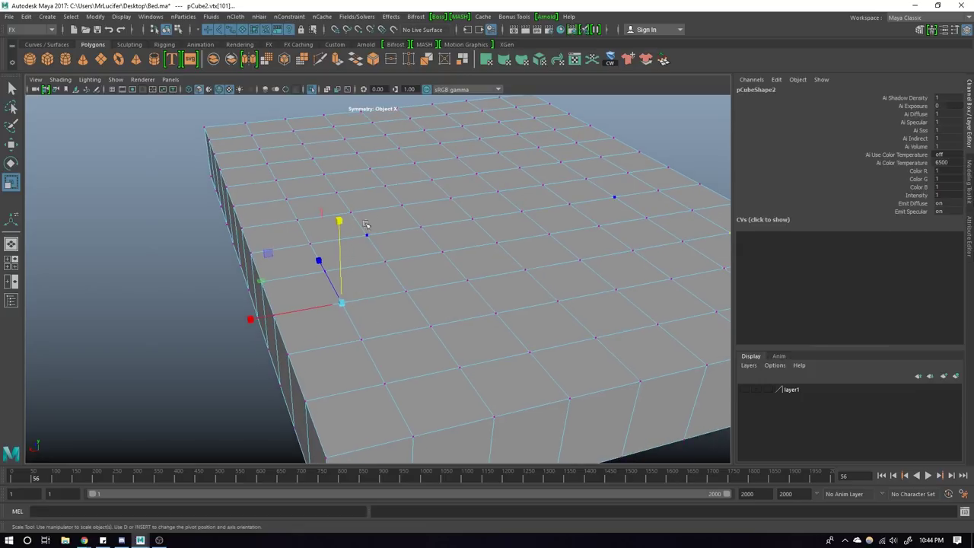
# Step: Select all vertices similar to that inner vertex using Select Similar at 0.2 tolerance
pyautogui.rightClick(370, 190)
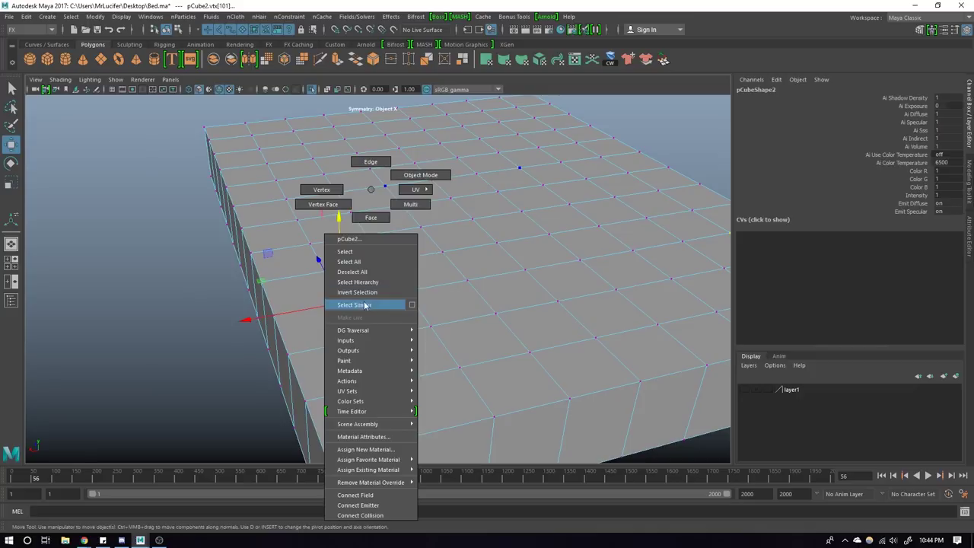
pyautogui.click(411, 305)
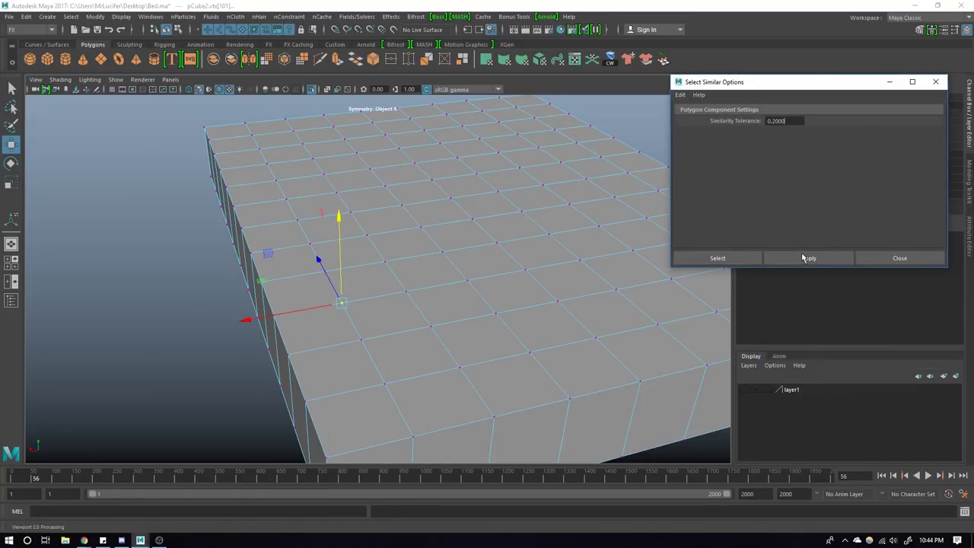
pyautogui.click(805, 258)
pyautogui.scroll(-5, 463, 293)
# Step: Deselect the slab's bottom vertices so only the top grid's inner vertices remain
pyautogui.moveTo(463, 293)
pyautogui.keyDown('alt'); pyautogui.mouseDown()
pyautogui.moveTo(544, 279)
pyautogui.moveTo(550, 255)
pyautogui.moveTo(519, 282)
pyautogui.moveTo(548, 285)
pyautogui.mouseUp(); pyautogui.keyUp('alt')
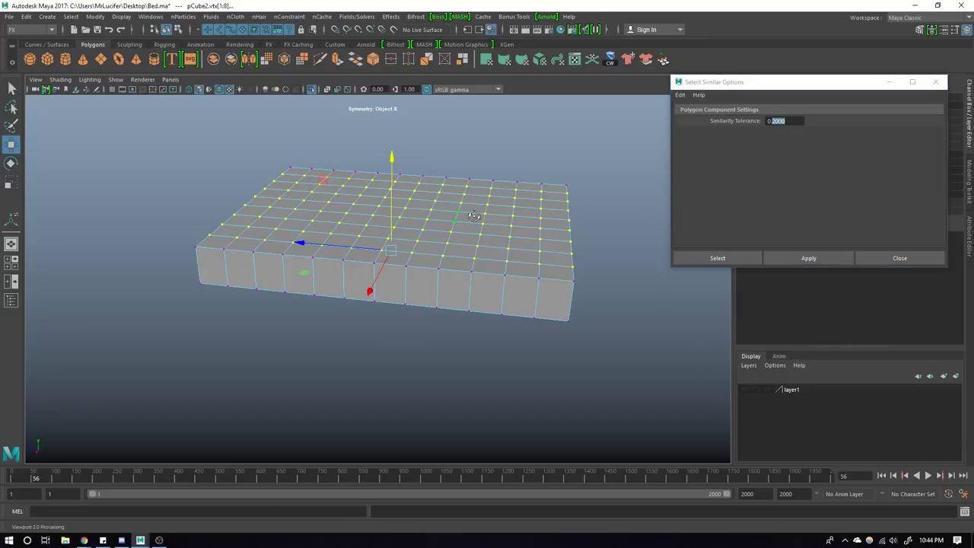
pyautogui.keyDown('alt'); pyautogui.moveTo(513, 191); pyautogui.dragTo(571, 156); pyautogui.keyUp('alt')
pyautogui.moveTo(658, 331)
pyautogui.keyDown('alt'); pyautogui.mouseDown()
pyautogui.moveTo(605, 278)
pyautogui.moveTo(615, 296)
pyautogui.moveTo(611, 289)
pyautogui.mouseUp(); pyautogui.keyUp('alt')
pyautogui.moveTo(129, 158)
pyautogui.keyDown('alt'); pyautogui.mouseDown()
pyautogui.moveTo(175, 200)
pyautogui.moveTo(235, 297)
pyautogui.mouseUp(); pyautogui.keyUp('alt')
pyautogui.moveTo(124, 315); pyautogui.dragTo(598, 265)
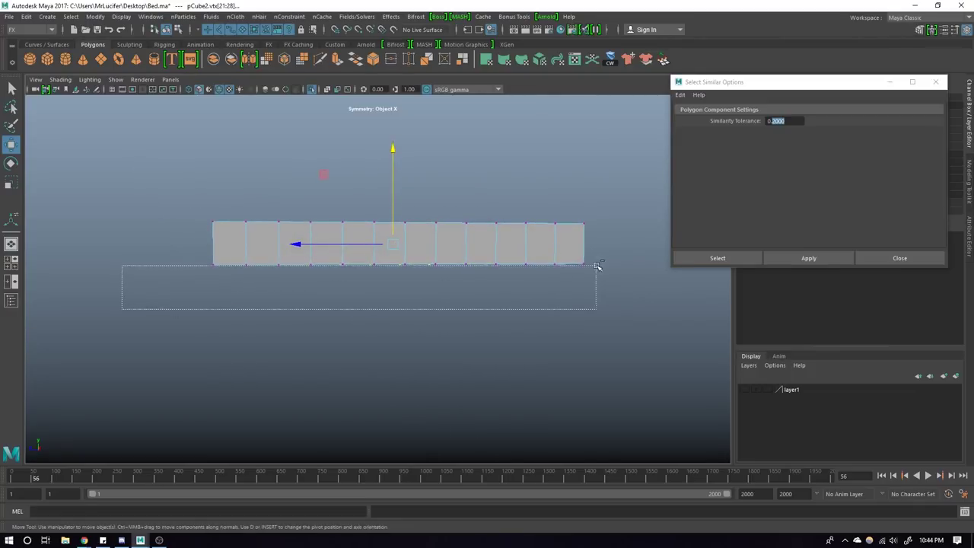
pyautogui.moveTo(488, 239)
pyautogui.keyDown('alt'); pyautogui.mouseDown()
pyautogui.moveTo(276, 192)
pyautogui.moveTo(289, 246)
pyautogui.mouseUp(); pyautogui.keyUp('alt')
pyautogui.moveTo(376, 267)
pyautogui.keyDown('alt'); pyautogui.mouseDown()
pyautogui.moveTo(130, 213)
pyautogui.moveTo(130, 133)
pyautogui.mouseUp(); pyautogui.keyUp('alt')
pyautogui.keyDown('alt'); pyautogui.moveTo(383, 221); pyautogui.dragTo(364, 223); pyautogui.keyUp('alt')
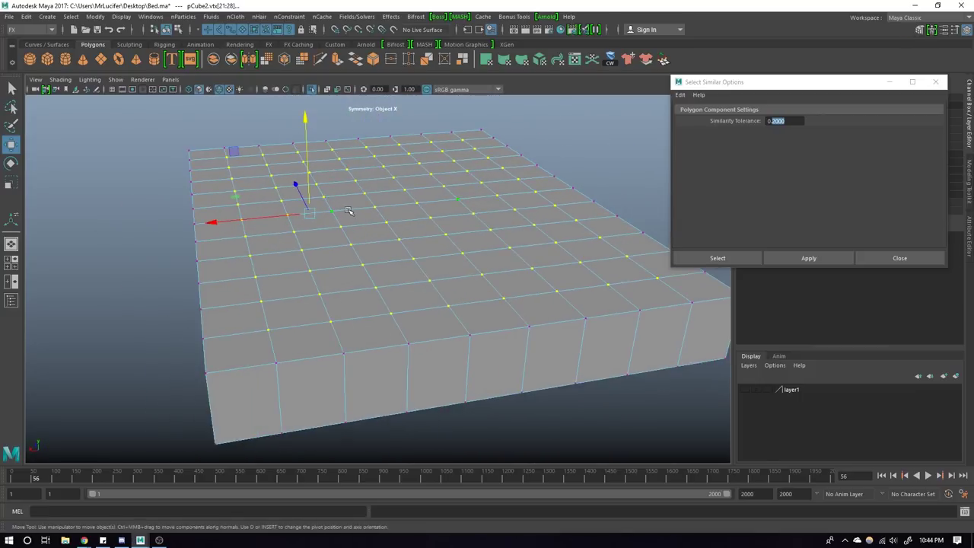
# Step: Chamfer the selected grid vertices with a width of 0.15
pyautogui.keyDown('shift'); pyautogui.rightClick(348, 211); pyautogui.keyUp('shift')
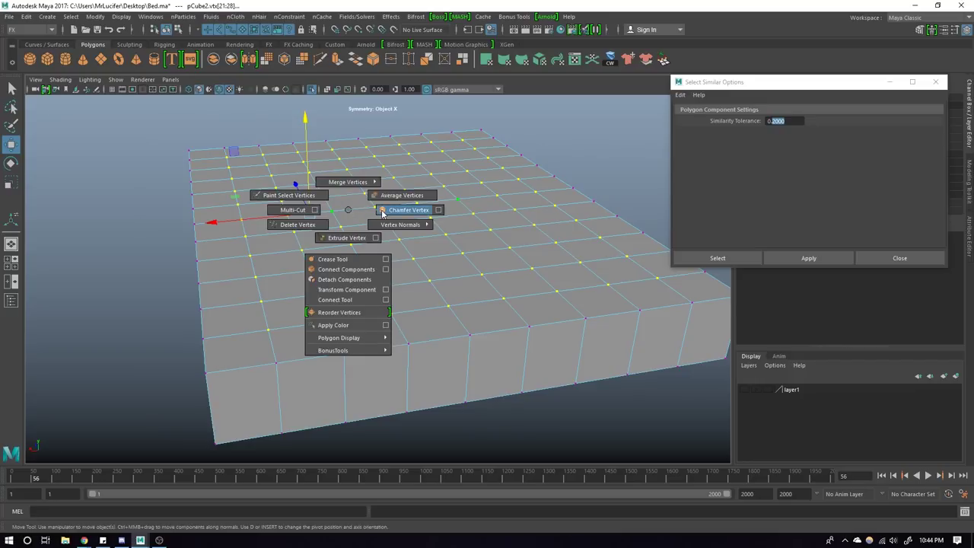
pyautogui.click(382, 213)
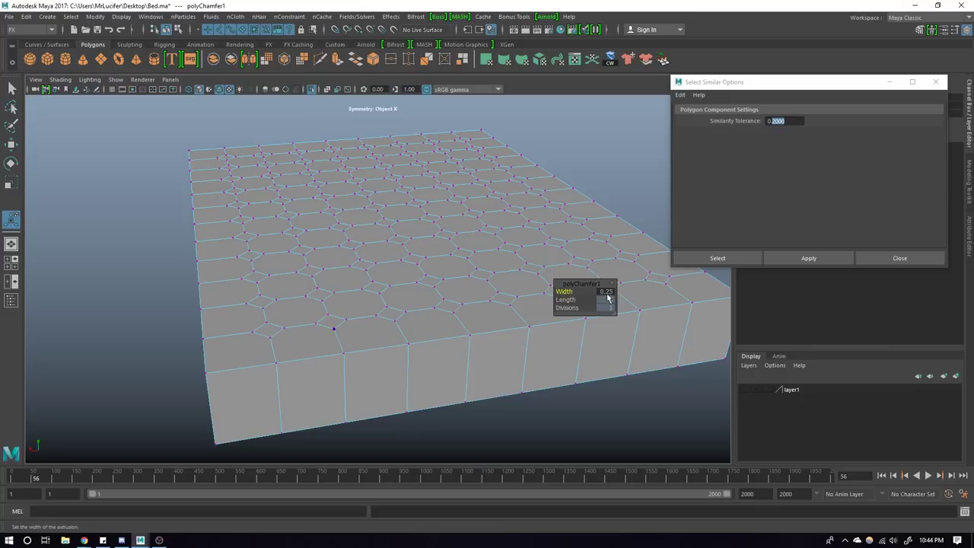
pyautogui.scroll(3, 457, 282)
pyautogui.scroll(2, 472, 276)
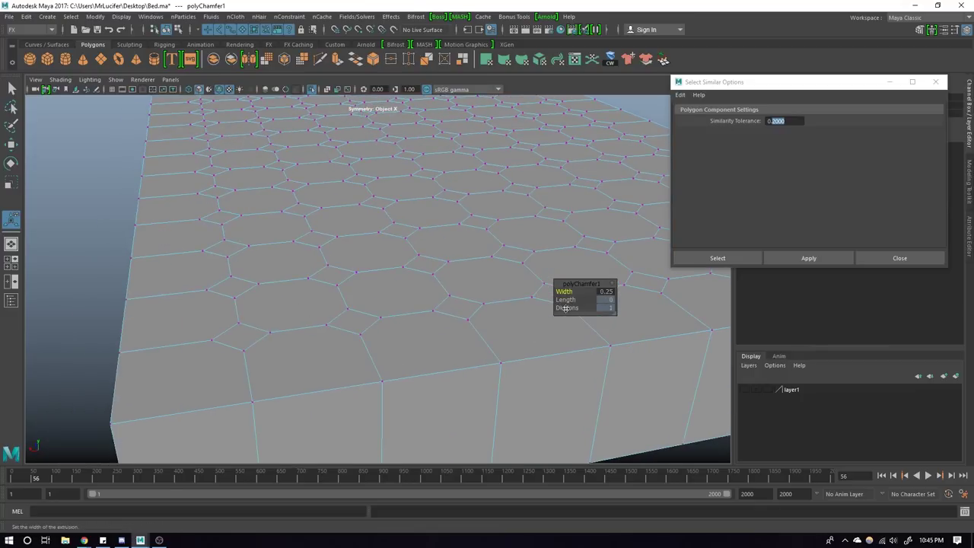
pyautogui.moveTo(567, 292); pyautogui.dragTo(560, 292, button='middle')
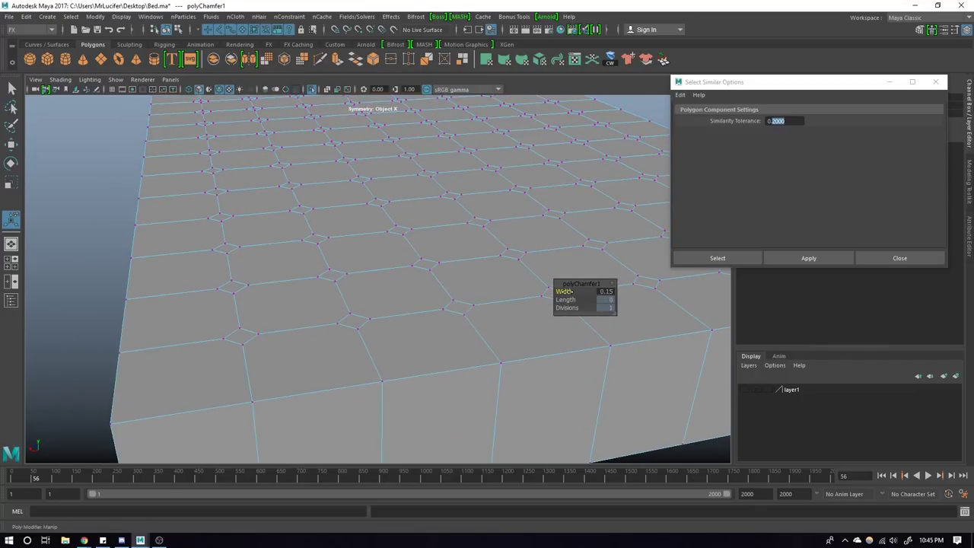
pyautogui.scroll(-5, 478, 297)
pyautogui.keyDown('alt'); pyautogui.moveTo(478, 297); pyautogui.dragTo(498, 309); pyautogui.keyUp('alt')
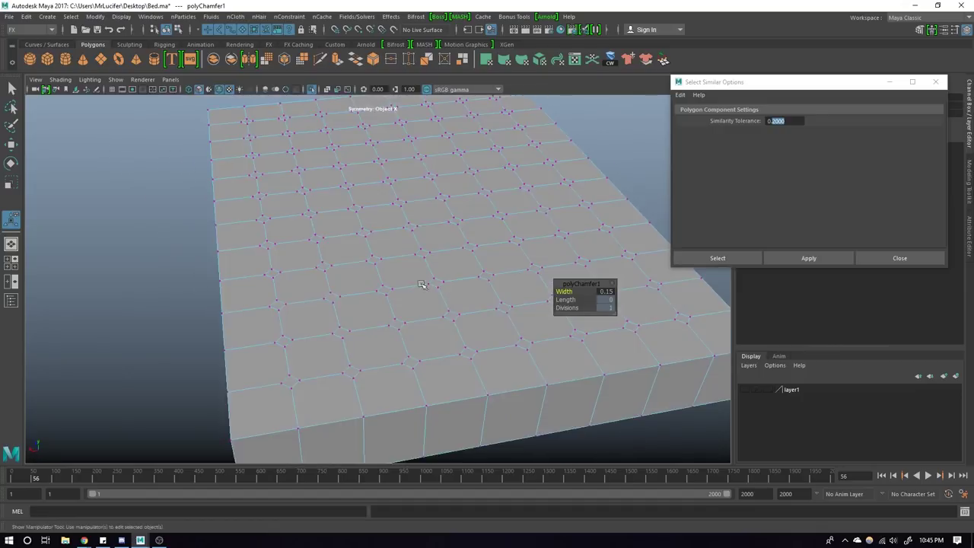
pyautogui.scroll(5, 577, 283)
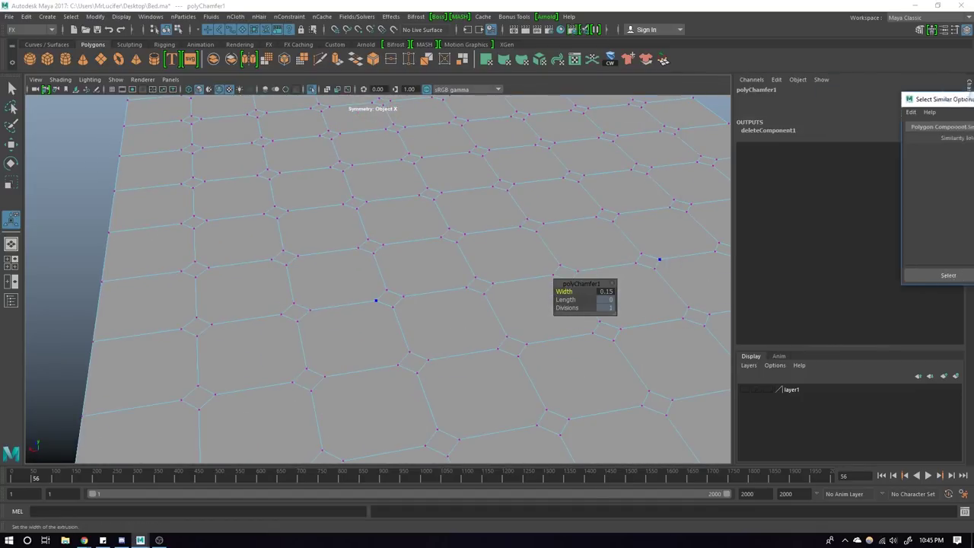
# Step: Return the mattress to object mode with the Move tool, shifting the Select Similar window aside
pyautogui.moveTo(816, 84); pyautogui.dragTo(973, 97)
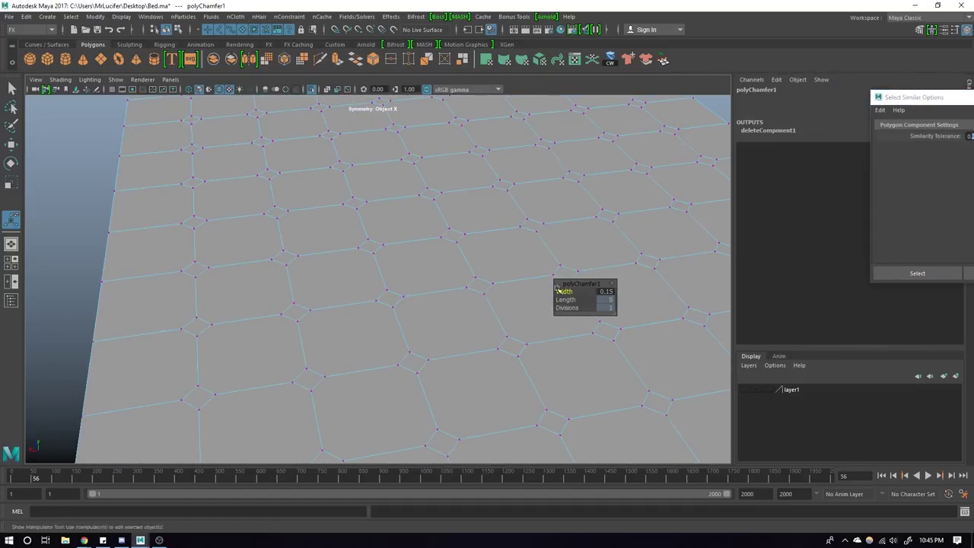
pyautogui.scroll(-3, 391, 248)
pyautogui.press('F8')
pyautogui.press('w')
pyautogui.scroll(-3, 407, 267)
pyautogui.keyDown('alt'); pyautogui.moveTo(408, 266); pyautogui.dragTo(727, 176); pyautogui.keyUp('alt')
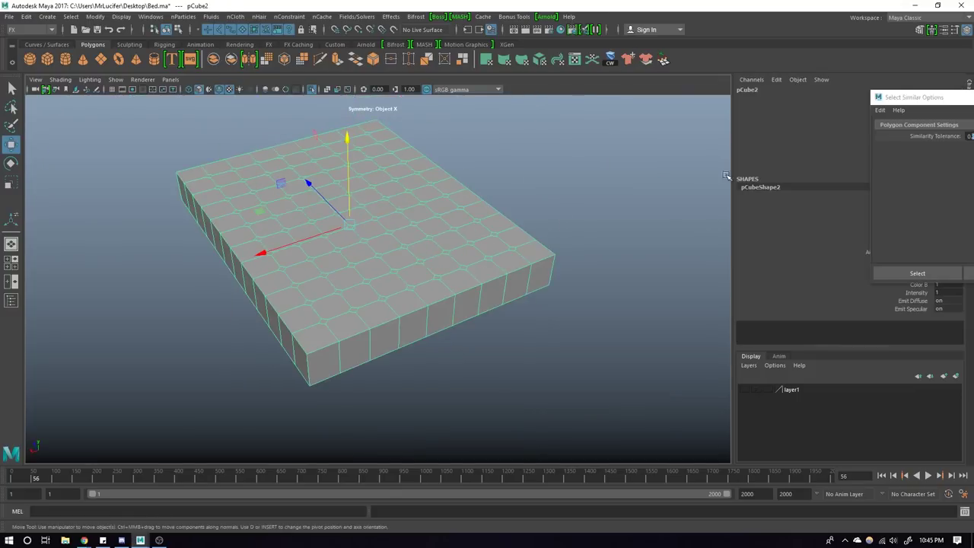
pyautogui.moveTo(898, 100); pyautogui.dragTo(653, 102)
pyautogui.scroll(2, 426, 228)
# Step: Insert a horizontal edge loop around the mattress sides just below the top rim
pyautogui.scroll(2, 446, 265)
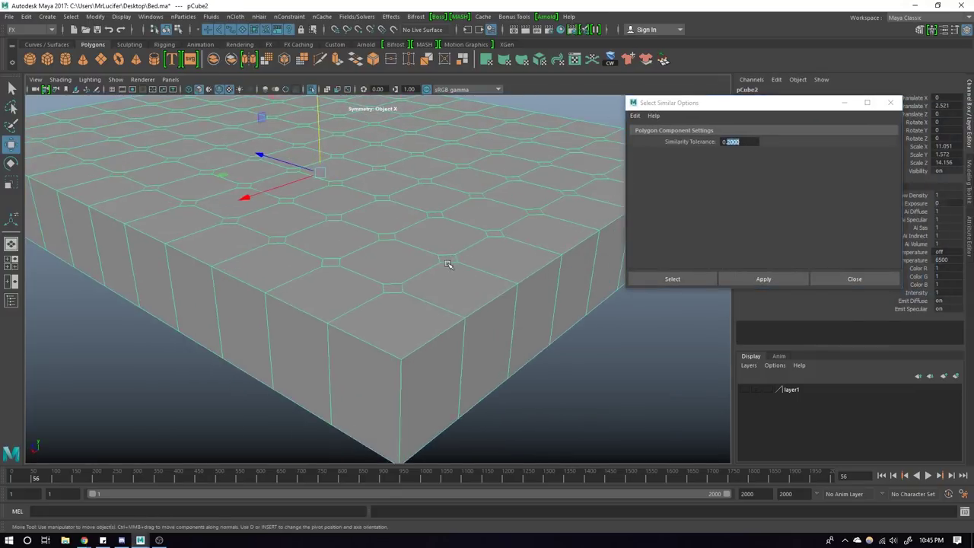
pyautogui.scroll(2, 414, 257)
pyautogui.keyDown('shift'); pyautogui.moveTo(457, 228); pyautogui.dragTo(423, 241, button='right'); pyautogui.keyUp('shift')
pyautogui.keyDown('alt'); pyautogui.moveTo(434, 283); pyautogui.dragTo(473, 238, button='middle'); pyautogui.keyUp('alt')
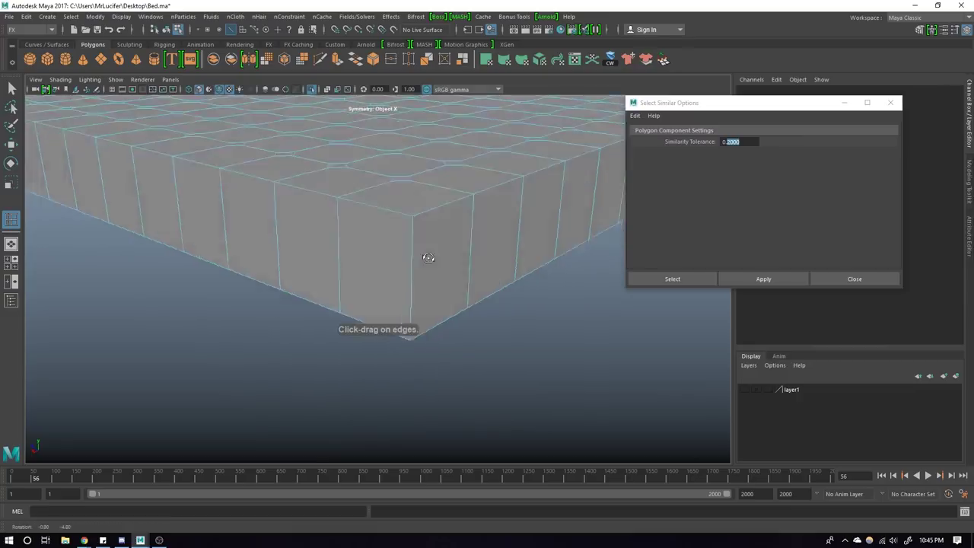
pyautogui.moveTo(473, 238)
pyautogui.keyDown('alt'); pyautogui.mouseDown()
pyautogui.moveTo(457, 196)
pyautogui.moveTo(438, 269)
pyautogui.mouseUp(); pyautogui.keyUp('alt')
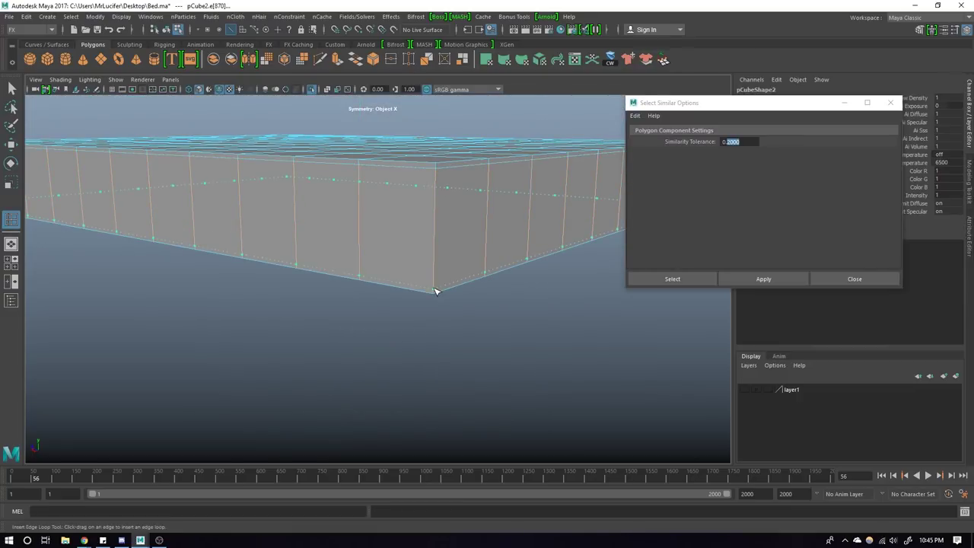
pyautogui.scroll(-5, 437, 283)
pyautogui.moveTo(439, 277)
pyautogui.keyDown('alt'); pyautogui.mouseDown()
pyautogui.moveTo(439, 294)
pyautogui.moveTo(398, 306)
pyautogui.mouseUp(); pyautogui.keyUp('alt')
pyautogui.press('F8')
pyautogui.press('w')
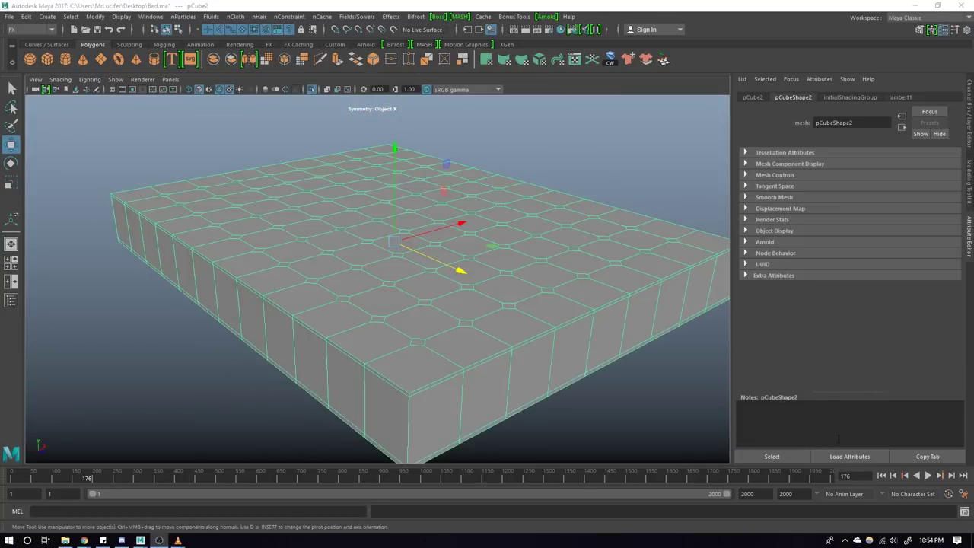
# Step: Switch the mattress box to edge selection and pick a vertical corner edge
pyautogui.keyDown('alt'); pyautogui.moveTo(373, 354); pyautogui.dragTo(416, 337); pyautogui.keyUp('alt')
pyautogui.moveTo(421, 333)
pyautogui.keyDown('alt'); pyautogui.mouseDown(button='right')
pyautogui.moveTo(404, 335)
pyautogui.moveTo(460, 319)
pyautogui.mouseUp(button='right'); pyautogui.keyUp('alt')
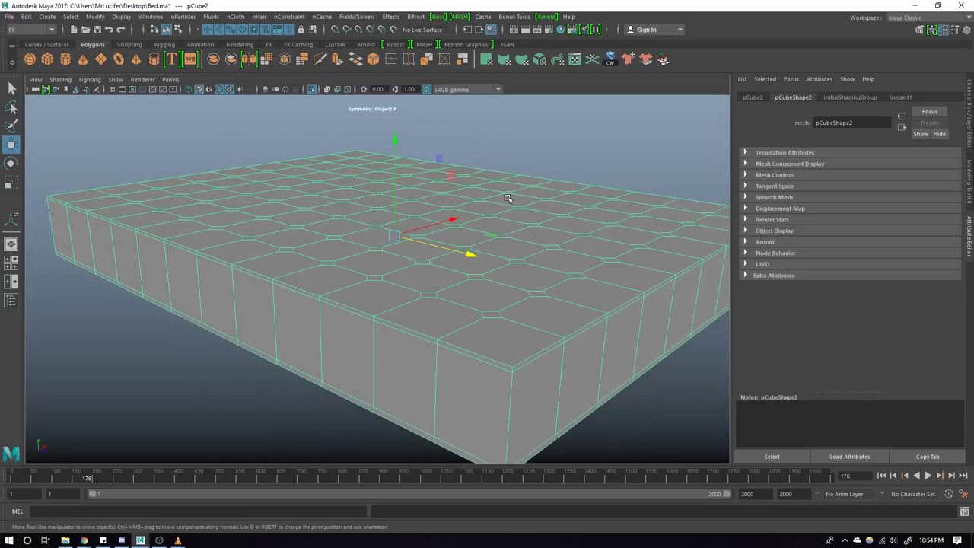
pyautogui.keyDown('shift'); pyautogui.rightClick(549, 221); pyautogui.keyUp('shift')
pyautogui.moveTo(549, 221)
pyautogui.keyDown('alt'); pyautogui.mouseDown(button='right')
pyautogui.moveTo(548, 388)
pyautogui.moveTo(551, 341)
pyautogui.mouseUp(button='right'); pyautogui.keyUp('alt')
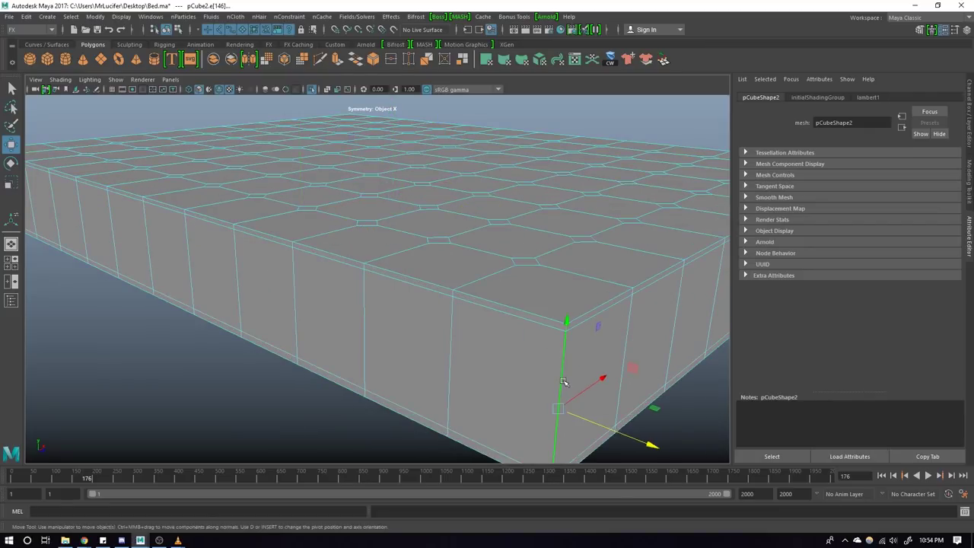
pyautogui.moveTo(531, 372)
pyautogui.keyDown('alt'); pyautogui.mouseDown()
pyautogui.moveTo(494, 347)
pyautogui.moveTo(436, 350)
pyautogui.mouseUp(); pyautogui.keyUp('alt')
pyautogui.moveTo(279, 297)
pyautogui.keyDown('alt'); pyautogui.mouseDown()
pyautogui.moveTo(434, 294)
pyautogui.moveTo(465, 342)
pyautogui.mouseUp(); pyautogui.keyUp('alt')
# Step: Bevel the corner edge at fraction 0.1, then select its bevelled face in face mode
pyautogui.keyDown('shift'); pyautogui.moveTo(420, 305); pyautogui.dragTo(450, 307, button='right'); pyautogui.keyUp('shift')
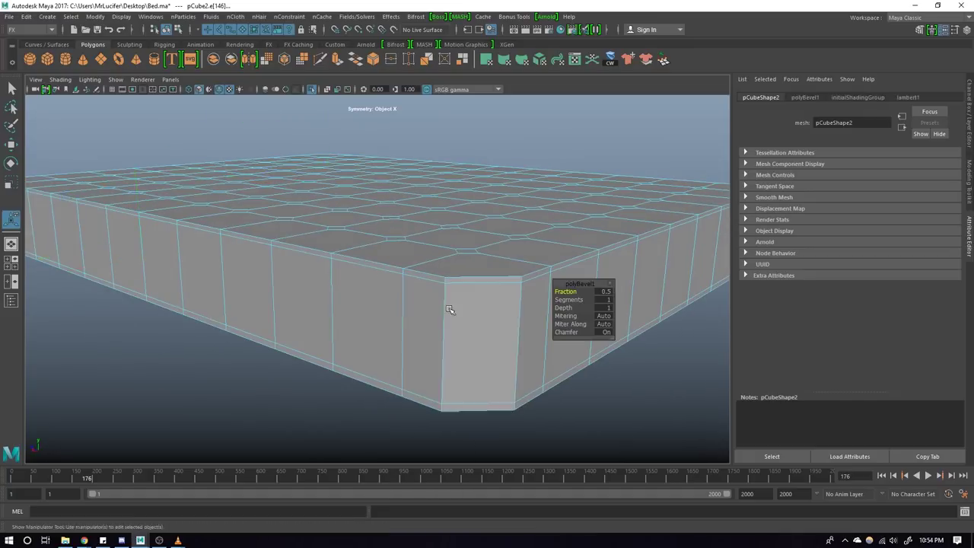
pyautogui.moveTo(580, 292)
pyautogui.mouseDown()
pyautogui.moveTo(559, 292)
pyautogui.moveTo(568, 291)
pyautogui.mouseUp()
pyautogui.scroll(-2, 487, 322)
pyautogui.scroll(3, 507, 366)
pyautogui.scroll(2, 385, 332)
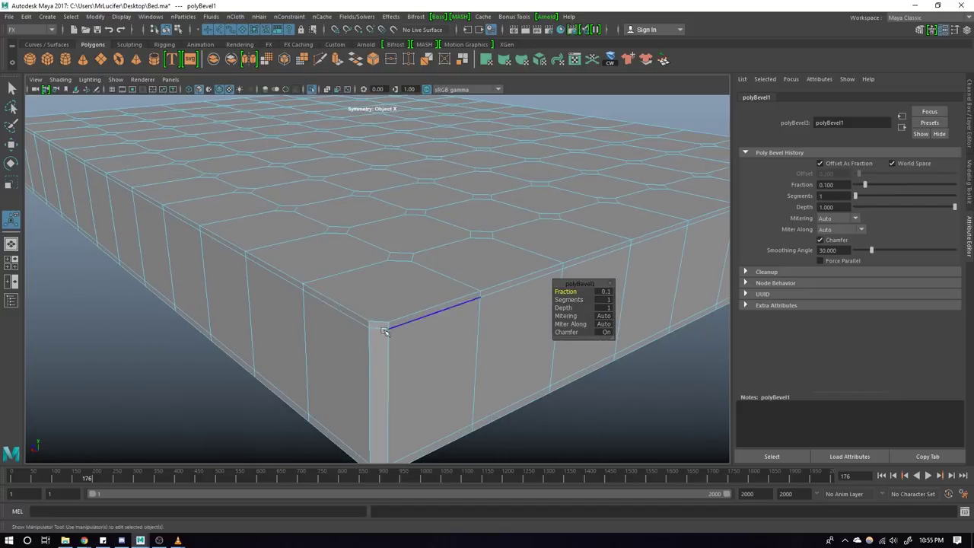
pyautogui.press('w')
pyautogui.press('F8')
pyautogui.scroll(1, 387, 295)
pyautogui.press('F11')
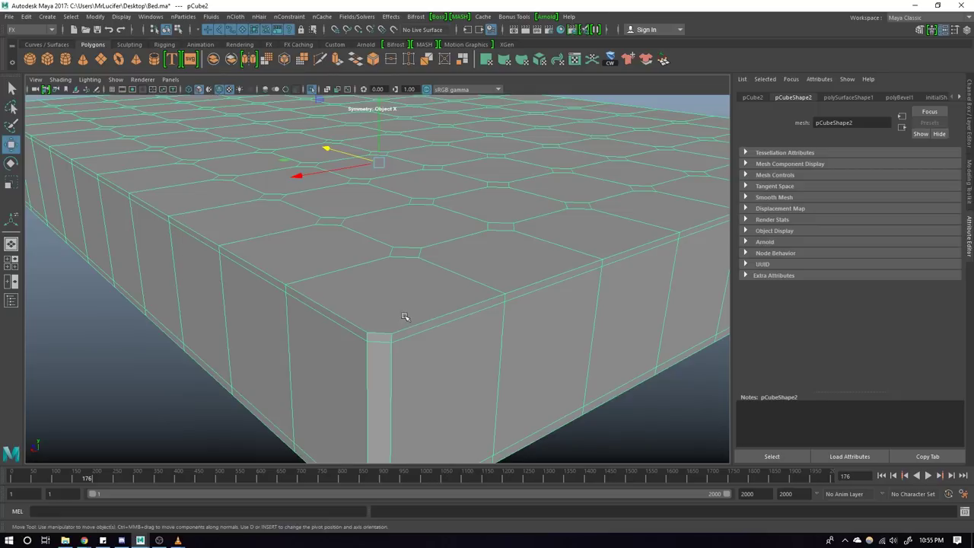
pyautogui.click(354, 290)
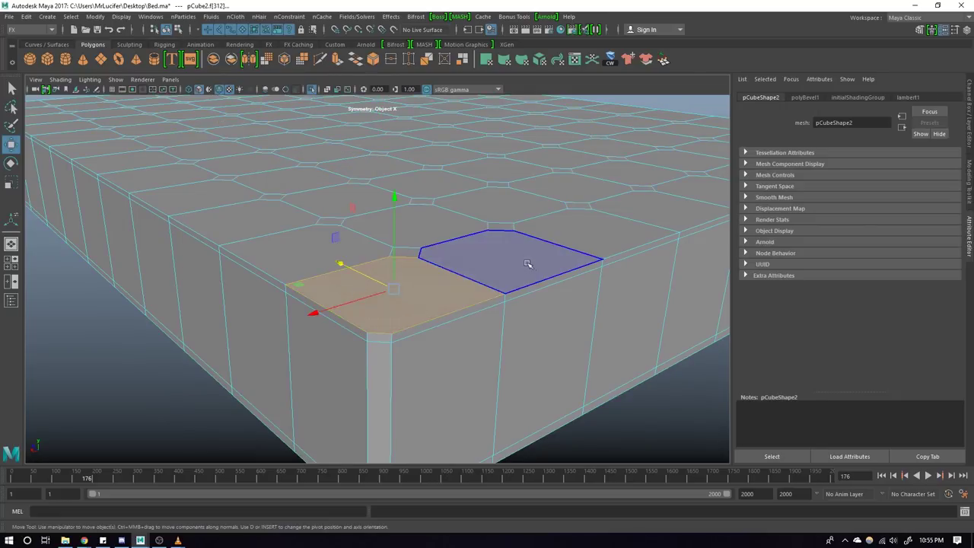
# Step: Select several top faces, then return to object mode and soften the box's edge shading
pyautogui.click(527, 264)
pyautogui.click(341, 251)
pyautogui.click(414, 229)
pyautogui.moveTo(426, 250)
pyautogui.keyDown('alt'); pyautogui.mouseDown()
pyautogui.moveTo(430, 317)
pyautogui.moveTo(358, 290)
pyautogui.moveTo(422, 303)
pyautogui.moveTo(491, 263)
pyautogui.moveTo(463, 293)
pyautogui.moveTo(471, 317)
pyautogui.mouseUp(); pyautogui.keyUp('alt')
pyautogui.press('F8')
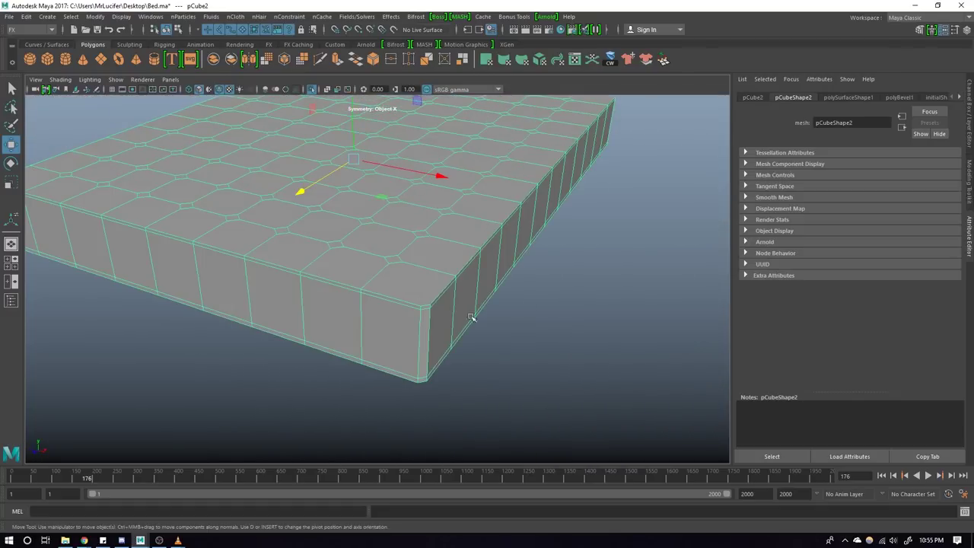
pyautogui.keyDown('shift'); pyautogui.moveTo(388, 269); pyautogui.dragTo(487, 300, button='right'); pyautogui.keyUp('shift')
pyautogui.moveTo(487, 300)
pyautogui.keyDown('alt'); pyautogui.mouseDown()
pyautogui.moveTo(477, 294)
pyautogui.moveTo(503, 280)
pyautogui.moveTo(587, 305)
pyautogui.moveTo(487, 301)
pyautogui.mouseUp(); pyautogui.keyUp('alt')
# Step: Move the flat plane out beside the mattress box to be scaled up
pyautogui.scroll(3, 556, 289)
pyautogui.scroll(3, 624, 317)
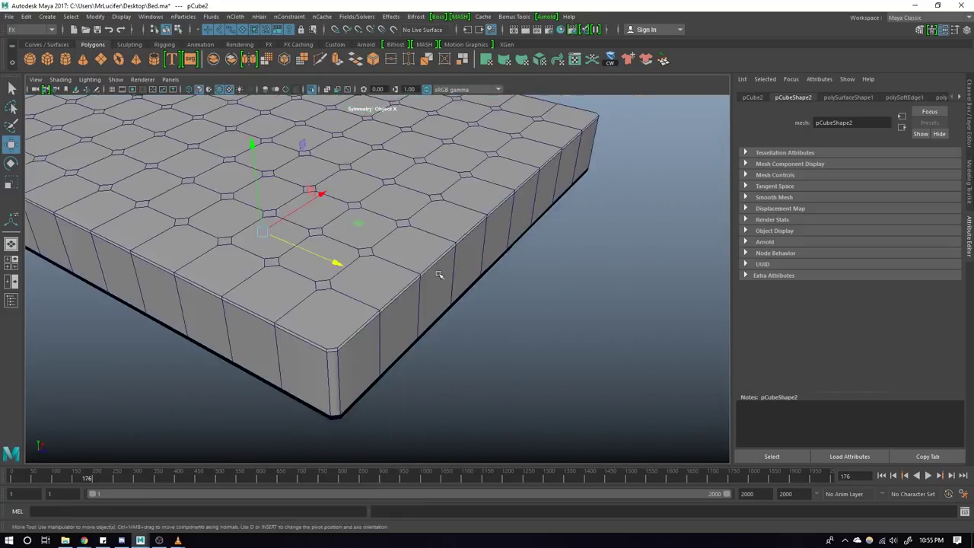
pyautogui.moveTo(268, 242); pyautogui.dragTo(627, 342)
pyautogui.scroll(2, 559, 342)
pyautogui.press('r')
pyautogui.scroll(-1, 628, 342)
# Step: Set the plane's subdivision width and height in its creation settings and select its vertices
pyautogui.hotkey('ctrl', 'a')
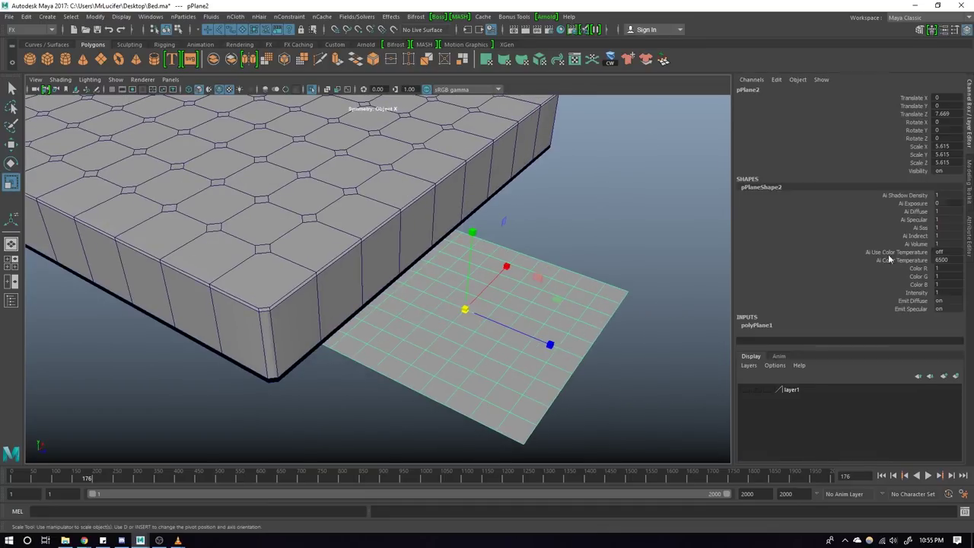
pyautogui.click(790, 324)
pyautogui.moveTo(913, 317); pyautogui.dragTo(904, 325)
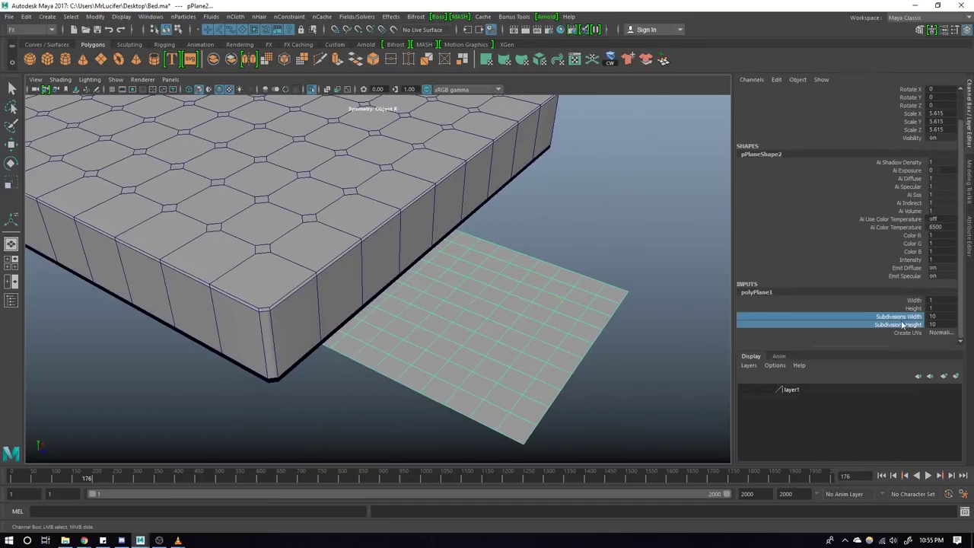
pyautogui.moveTo(613, 307); pyautogui.dragTo(613, 307, button='right')
pyautogui.moveTo(635, 366)
pyautogui.keyDown('alt'); pyautogui.mouseDown()
pyautogui.moveTo(516, 325)
pyautogui.moveTo(677, 392)
pyautogui.mouseUp(); pyautogui.keyUp('alt')
# Step: Duplicate the plane and reselect the original one
pyautogui.press('F8')
pyautogui.hotkey('ctrl', 'd')
pyautogui.press('w')
pyautogui.keyDown('alt'); pyautogui.moveTo(678, 392); pyautogui.dragTo(571, 348, button='right'); pyautogui.keyUp('alt')
pyautogui.scroll(3, 574, 348)
pyautogui.click(485, 413)
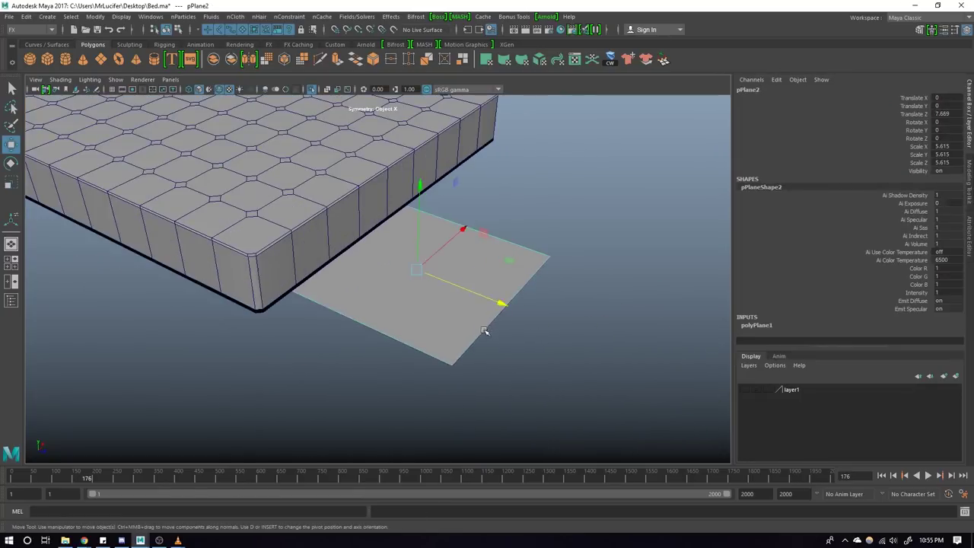
pyautogui.keyDown('alt'); pyautogui.moveTo(485, 413); pyautogui.dragTo(575, 368); pyautogui.keyUp('alt')
# Step: Turn the original plane into a triangle by collapsing one outer edge to its centre
pyautogui.press('F8')
pyautogui.moveTo(668, 396); pyautogui.dragTo(635, 411)
pyautogui.keyDown('alt'); pyautogui.moveTo(635, 289); pyautogui.dragTo(517, 250); pyautogui.keyUp('alt')
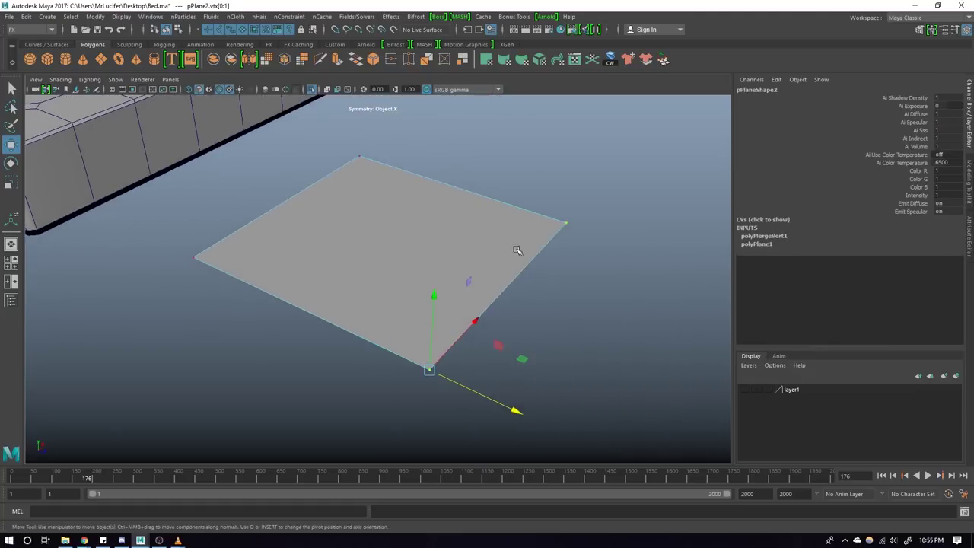
pyautogui.moveTo(487, 243)
pyautogui.mouseDown(button='right')
pyautogui.moveTo(465, 233)
pyautogui.moveTo(479, 148)
pyautogui.mouseUp(button='right')
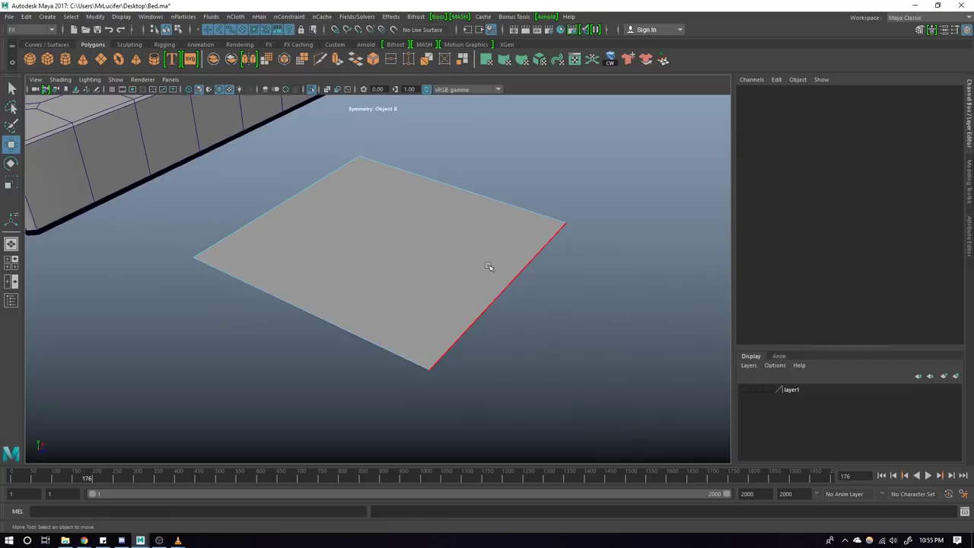
pyautogui.click(523, 319)
pyautogui.keyDown('alt'); pyautogui.moveTo(537, 182); pyautogui.dragTo(537, 281); pyautogui.keyUp('alt')
pyautogui.hotkey('ctrl', 'z')
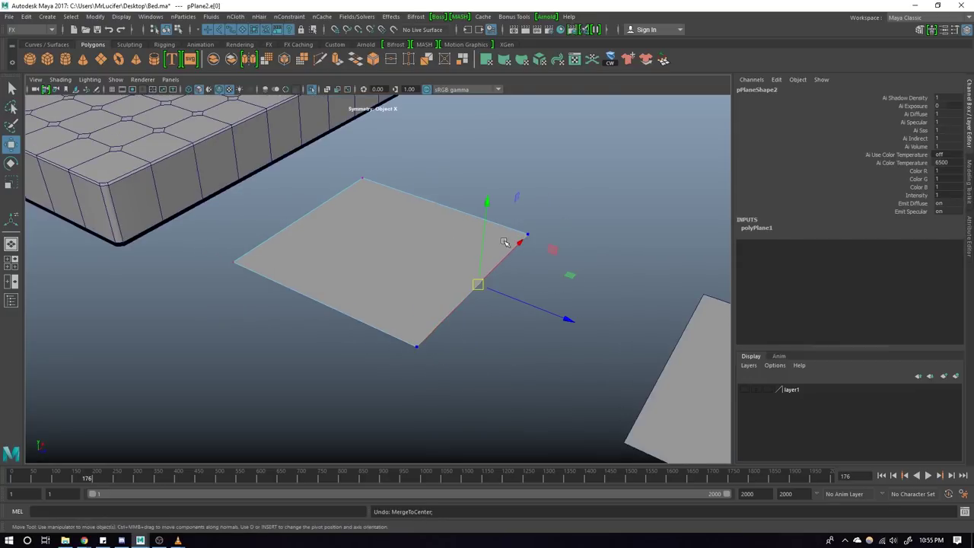
pyautogui.click(499, 239)
pyautogui.moveTo(498, 239); pyautogui.dragTo(502, 265)
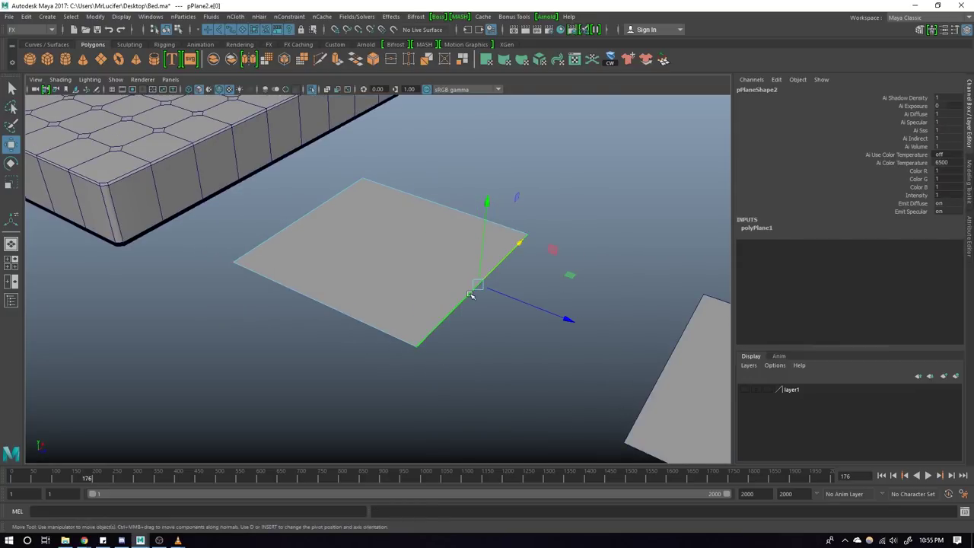
pyautogui.keyDown('shift'); pyautogui.moveTo(569, 275); pyautogui.dragTo(561, 178, button='right'); pyautogui.keyUp('shift')
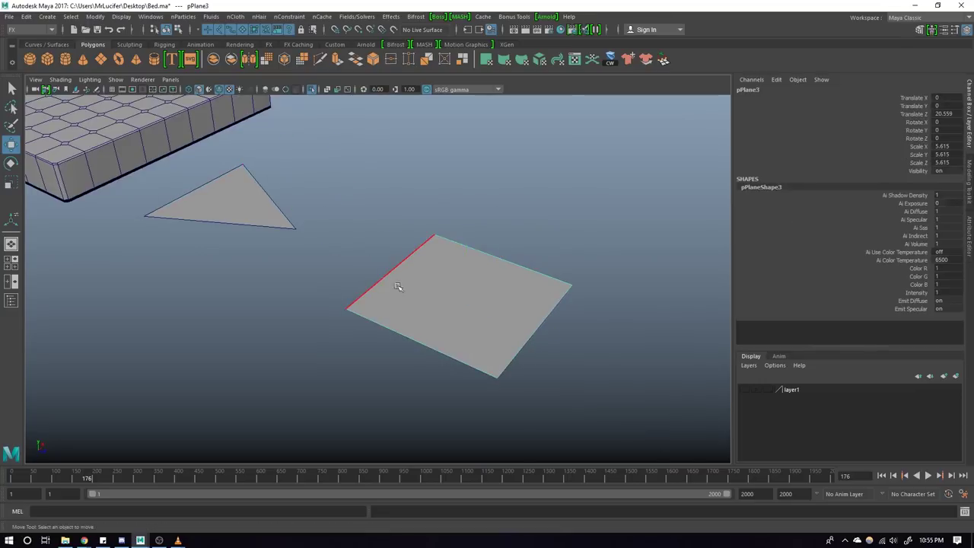
# Step: Chamfer a corner of the square plane and scale the new vertices apart to form a pentagon
pyautogui.click(362, 305)
pyautogui.keyDown('shift'); pyautogui.moveTo(385, 255); pyautogui.dragTo(416, 281, button='right'); pyautogui.keyUp('shift')
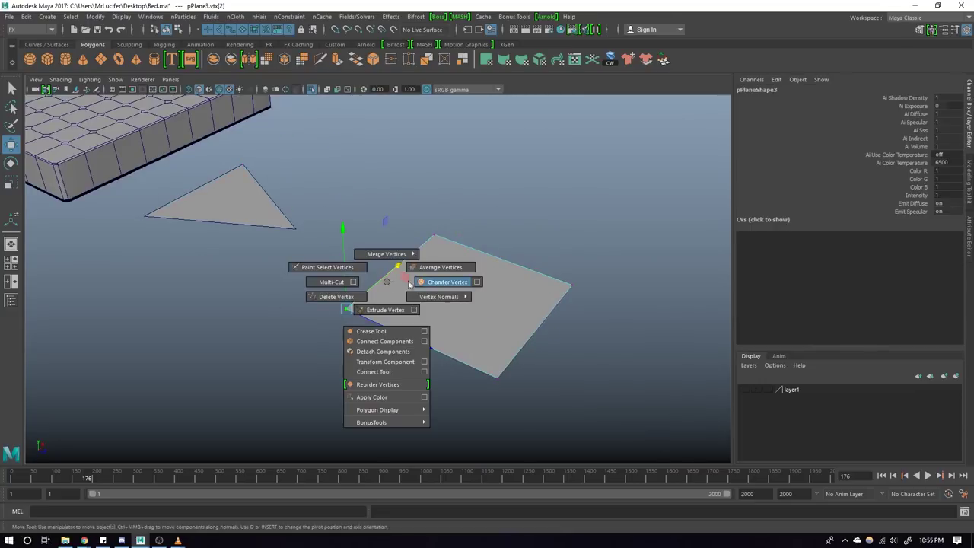
pyautogui.click(379, 306)
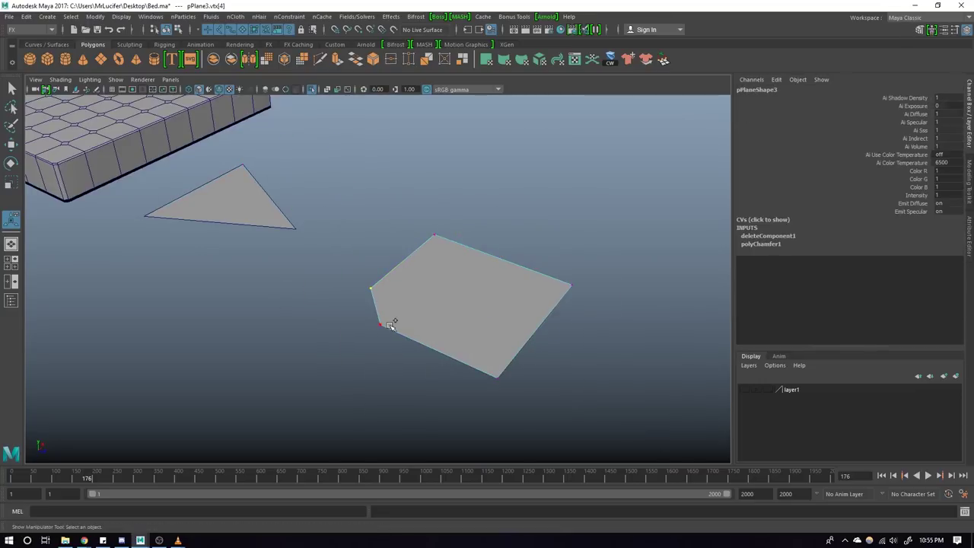
pyautogui.press('r')
pyautogui.moveTo(376, 305)
pyautogui.mouseDown()
pyautogui.moveTo(416, 313)
pyautogui.moveTo(336, 315)
pyautogui.moveTo(354, 331)
pyautogui.mouseUp()
pyautogui.press('w')
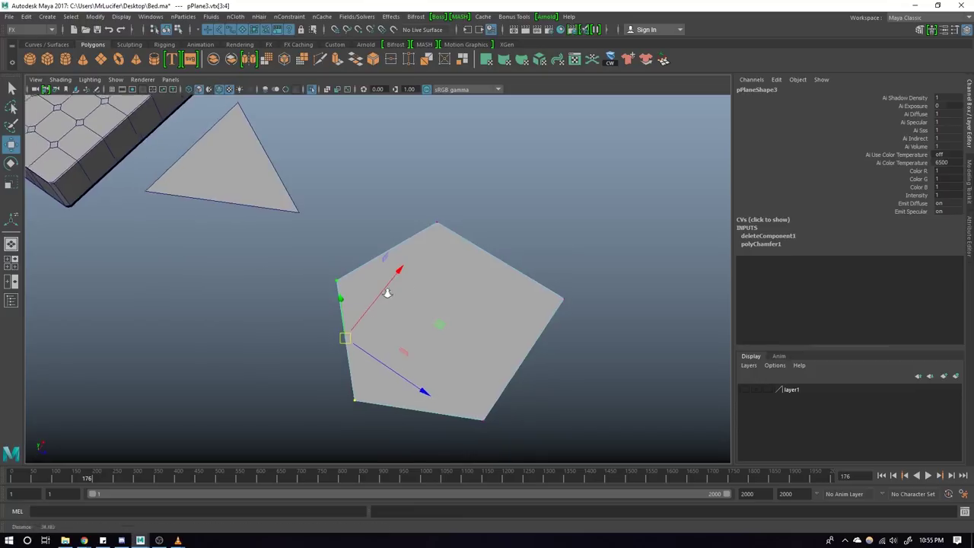
pyautogui.keyDown('alt'); pyautogui.moveTo(388, 293); pyautogui.dragTo(274, 228); pyautogui.keyUp('alt')
# Step: Back in object mode, select the triangle plane for smoothing
pyautogui.press('F8')
pyautogui.click(251, 274)
pyautogui.moveTo(615, 342)
pyautogui.keyDown('alt'); pyautogui.mouseDown()
pyautogui.moveTo(567, 312)
pyautogui.moveTo(511, 243)
pyautogui.moveTo(441, 250)
pyautogui.moveTo(465, 283)
pyautogui.mouseUp(); pyautogui.keyUp('alt')
pyautogui.scroll(4, 322, 293)
pyautogui.keyDown('shift'); pyautogui.moveTo(342, 227); pyautogui.dragTo(341, 293, button='right'); pyautogui.keyUp('shift')
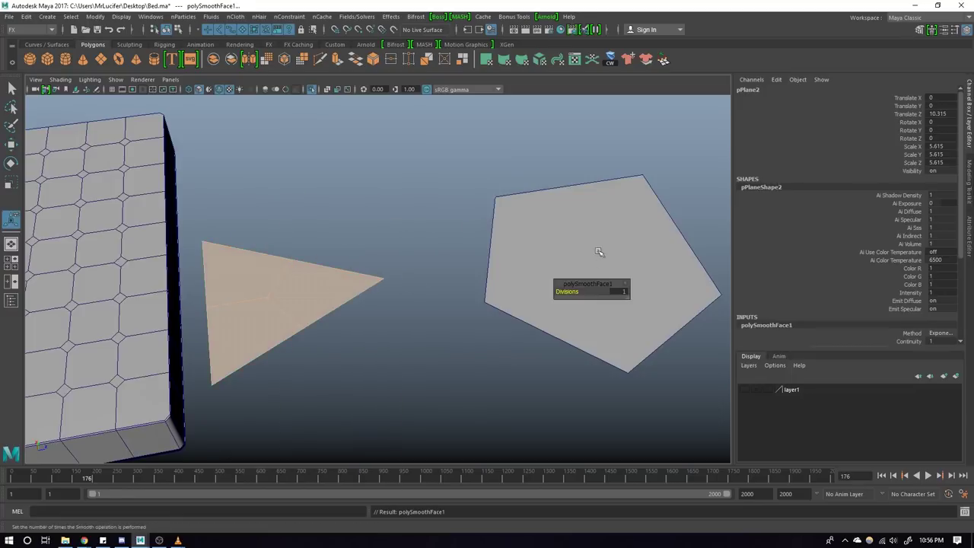
# Step: Smooth the triangle and the pentagon, then select the pentagon's five resulting faces
pyautogui.click(600, 221)
pyautogui.keyDown('shift'); pyautogui.moveTo(600, 221); pyautogui.dragTo(594, 282, button='right'); pyautogui.keyUp('shift')
pyautogui.keyDown('alt'); pyautogui.moveTo(594, 282); pyautogui.dragTo(548, 304); pyautogui.keyUp('alt')
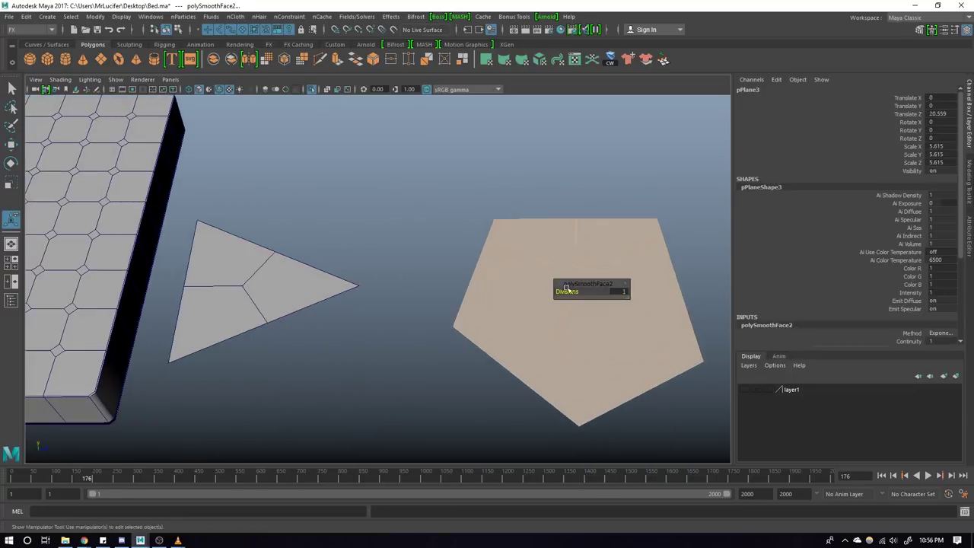
pyautogui.click(523, 341)
pyautogui.moveTo(524, 341); pyautogui.dragTo(442, 309)
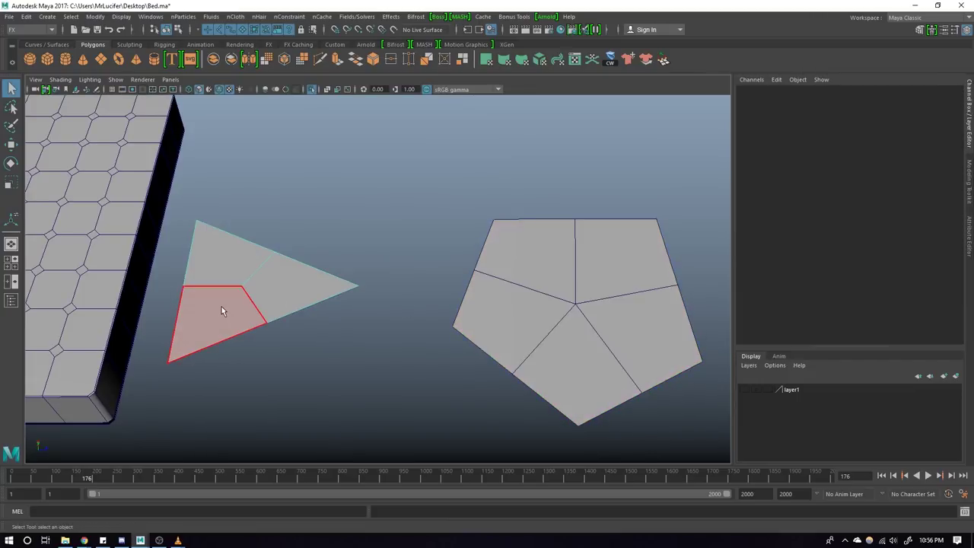
# Step: Select the triangle and pentagon test planes and delete them
pyautogui.click(231, 267)
pyautogui.keyDown('alt'); pyautogui.moveTo(233, 262); pyautogui.dragTo(326, 274); pyautogui.keyUp('alt')
pyautogui.click(398, 225)
pyautogui.press('F8')
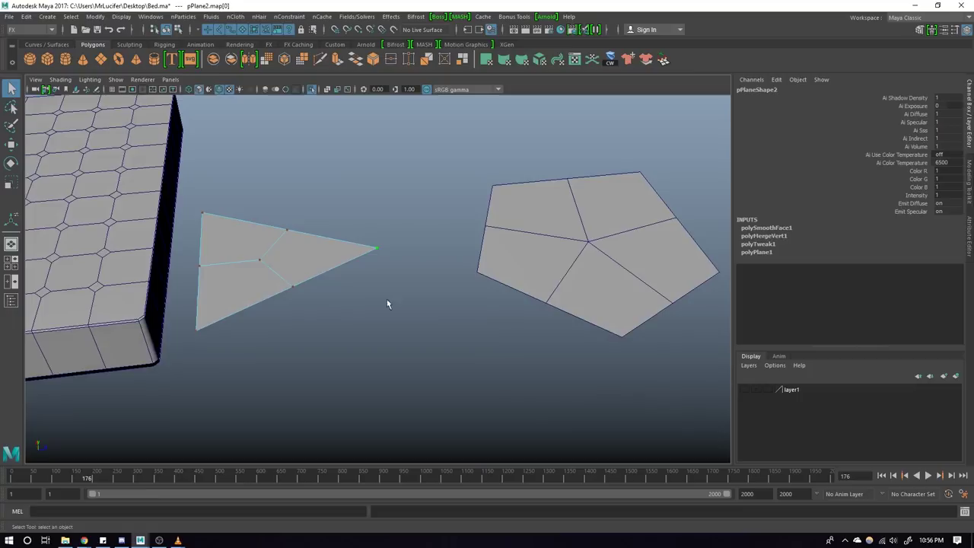
pyautogui.click(312, 261)
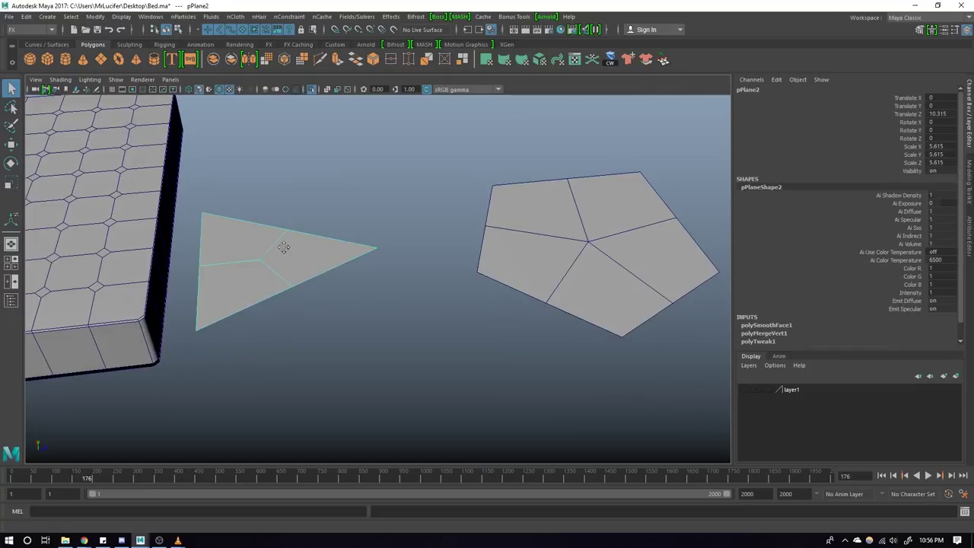
pyautogui.moveTo(283, 246)
pyautogui.keyDown('alt'); pyautogui.mouseDown(button='right')
pyautogui.moveTo(413, 253)
pyautogui.moveTo(418, 286)
pyautogui.mouseUp(button='right'); pyautogui.keyUp('alt')
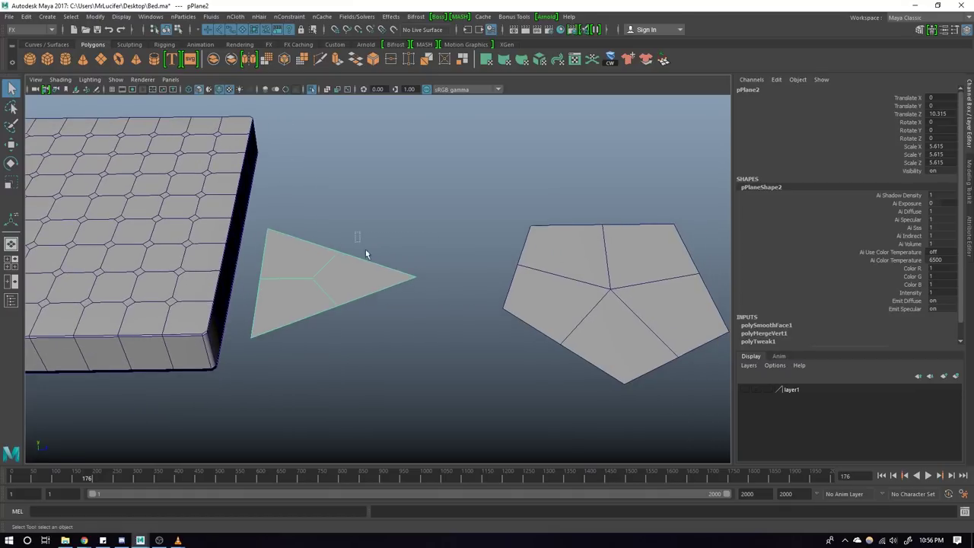
pyautogui.press('Up')
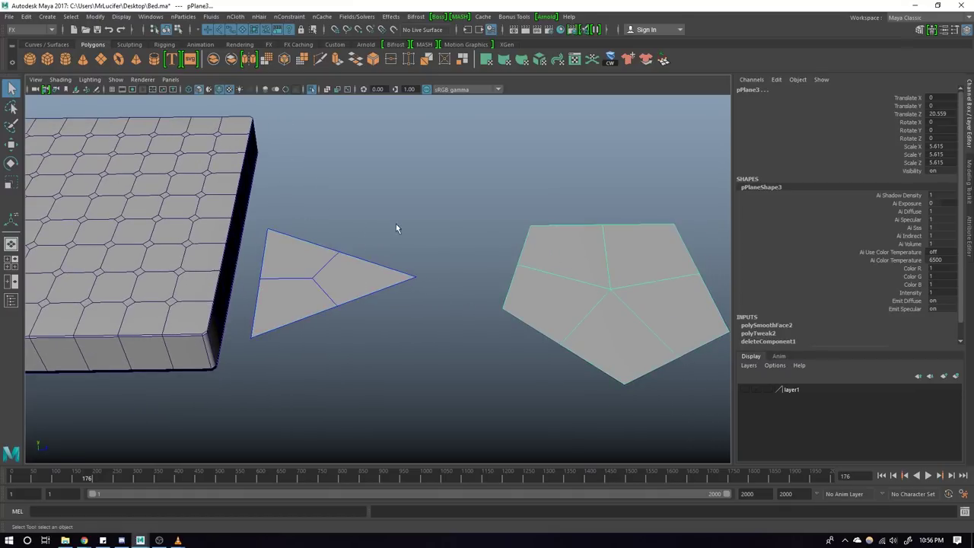
pyautogui.press('Delete')
# Step: Apply one level of Smooth to the tiled mattress block
pyautogui.keyDown('alt'); pyautogui.moveTo(272, 269); pyautogui.dragTo(419, 287); pyautogui.keyUp('alt')
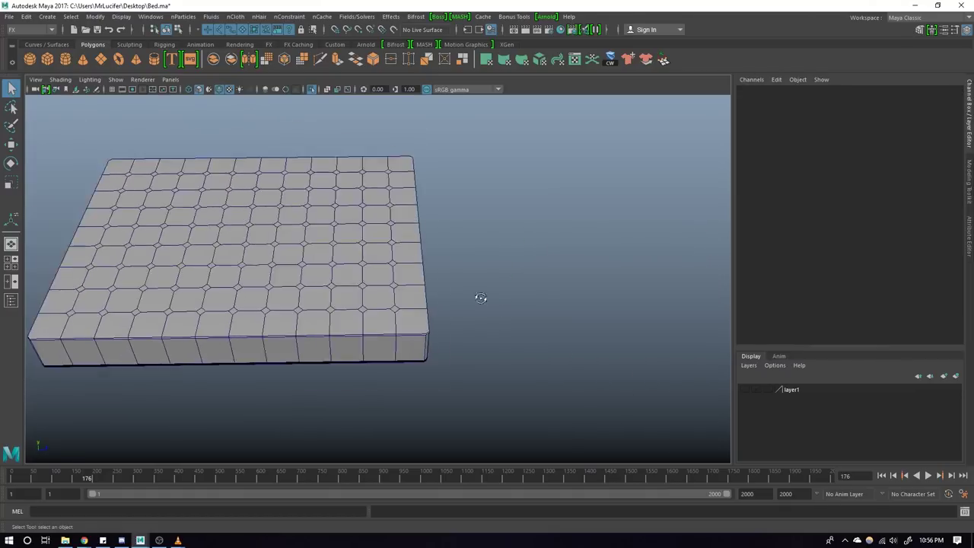
pyautogui.click(436, 271)
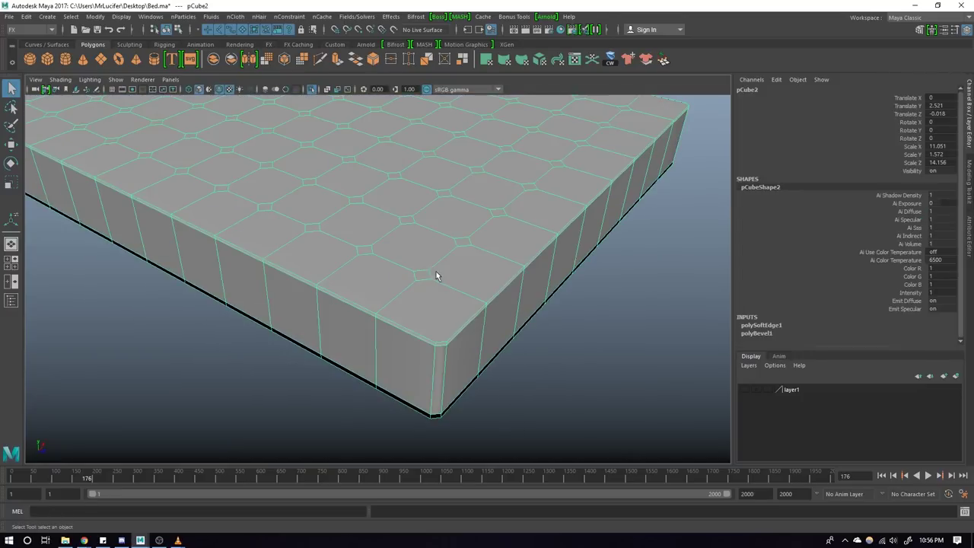
pyautogui.keyDown('alt'); pyautogui.moveTo(450, 283); pyautogui.dragTo(409, 252); pyautogui.keyUp('alt')
pyautogui.keyDown('shift'); pyautogui.rightClick(384, 181); pyautogui.keyUp('shift')
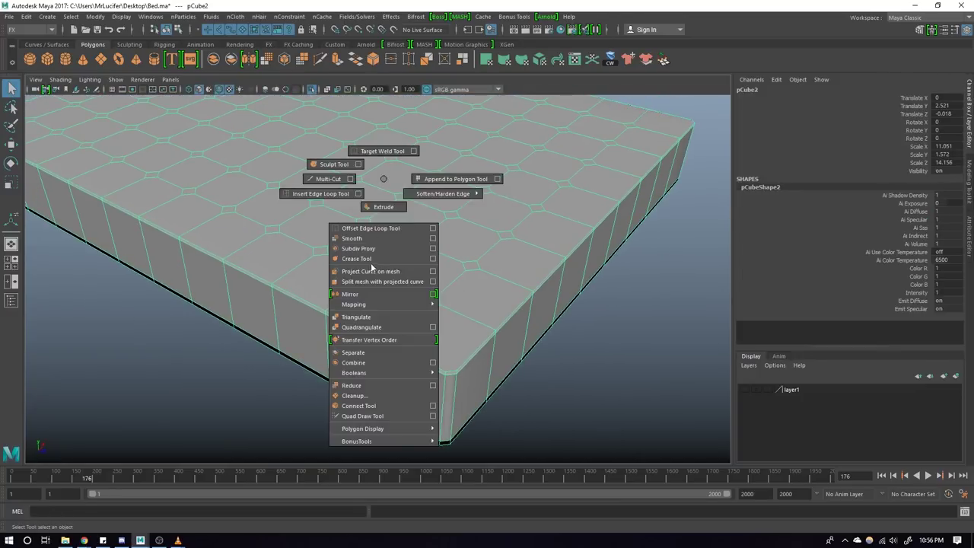
pyautogui.click(368, 239)
pyautogui.scroll(3, 450, 377)
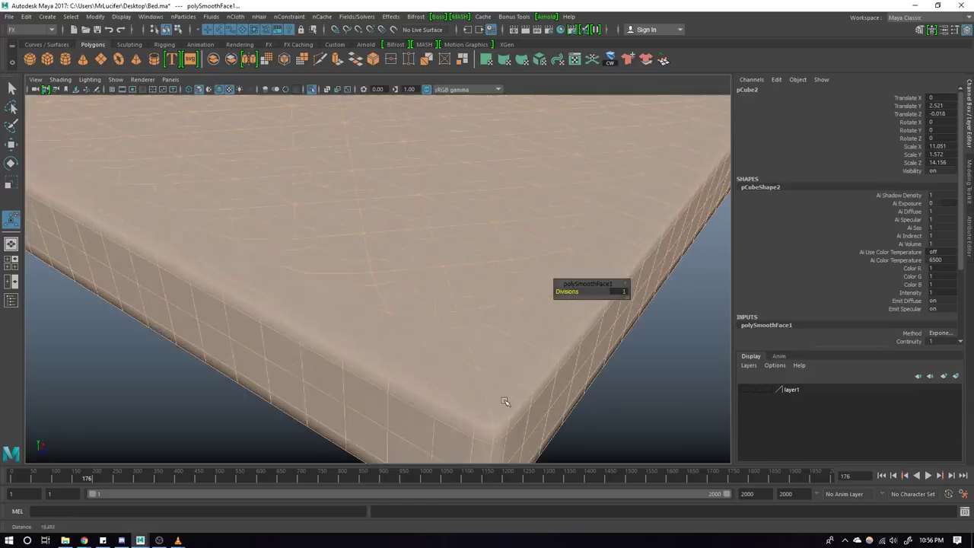
# Step: Inspect faces on the smoothed block's corner in face mode, then return to object mode
pyautogui.press('F11')
pyautogui.click(493, 415)
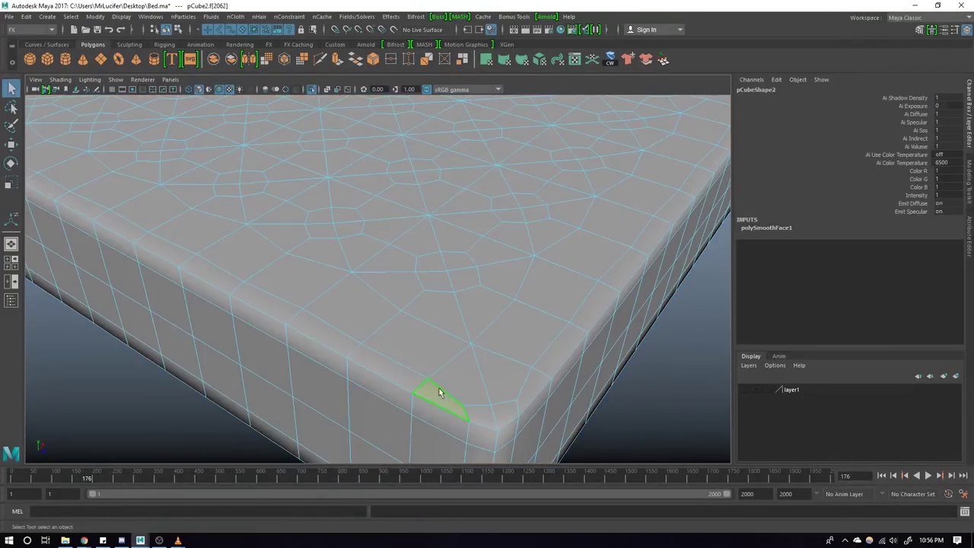
pyautogui.click(472, 299)
pyautogui.scroll(-5, 476, 312)
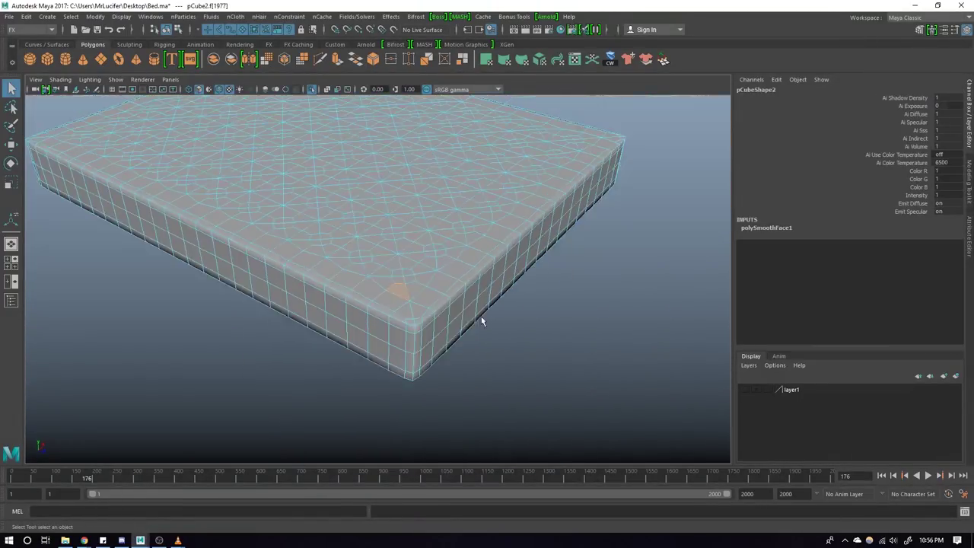
pyautogui.moveTo(479, 319)
pyautogui.keyDown('alt'); pyautogui.mouseDown()
pyautogui.moveTo(322, 305)
pyautogui.moveTo(396, 326)
pyautogui.moveTo(357, 310)
pyautogui.moveTo(454, 287)
pyautogui.mouseUp(); pyautogui.keyUp('alt')
pyautogui.press('F8')
pyautogui.scroll(2, 420, 341)
# Step: Reselect the mattress and turn off Isolate Select so the bed frame shows again
pyautogui.click(352, 315)
pyautogui.press('w')
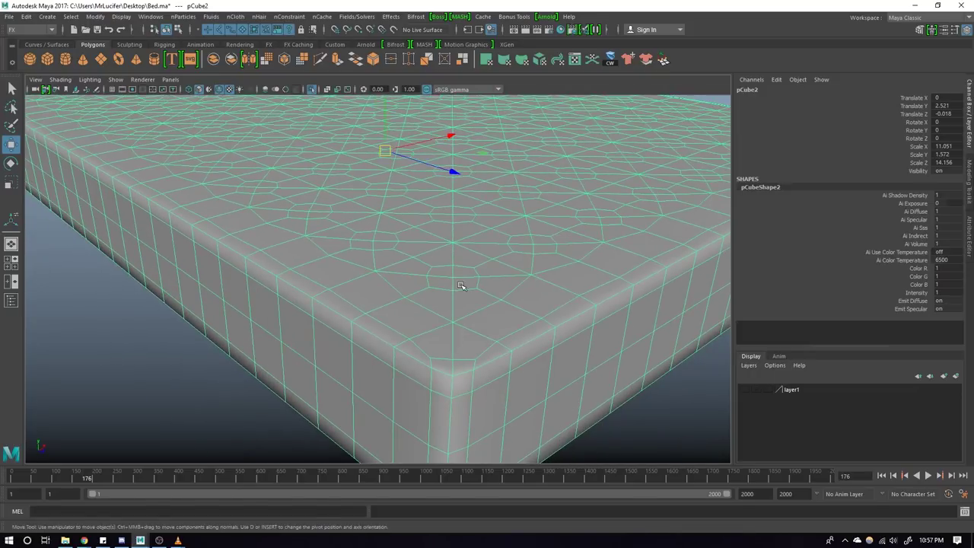
pyautogui.scroll(-5, 460, 286)
pyautogui.scroll(1, 427, 278)
pyautogui.scroll(2, 405, 273)
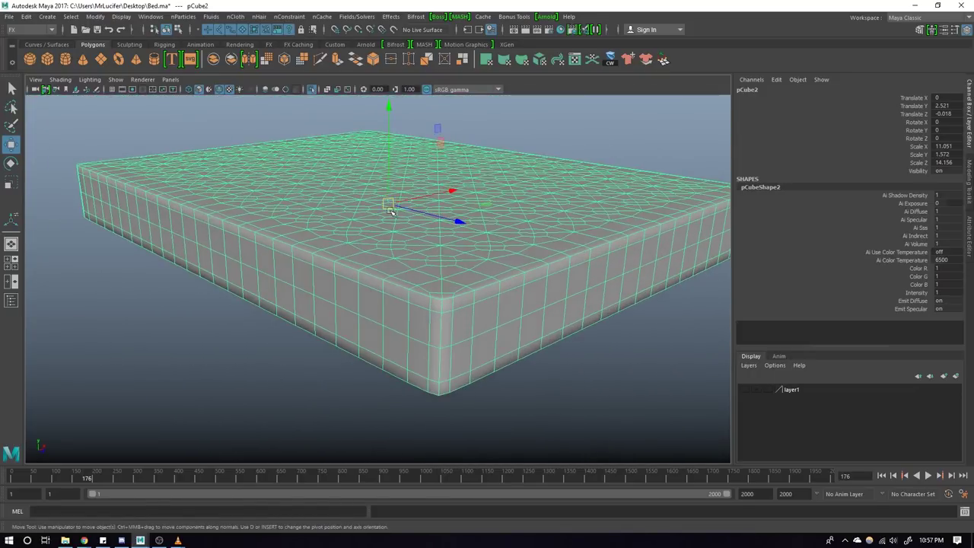
pyautogui.click(315, 90)
# Step: Orbit around the mattress corner to inspect the rounded edges
pyautogui.moveTo(350, 228)
pyautogui.keyDown('alt'); pyautogui.mouseDown()
pyautogui.moveTo(405, 248)
pyautogui.moveTo(380, 239)
pyautogui.mouseUp(); pyautogui.keyUp('alt')
pyautogui.scroll(4, 482, 219)
pyautogui.keyDown('alt'); pyautogui.moveTo(483, 220); pyautogui.dragTo(408, 272); pyautogui.keyUp('alt')
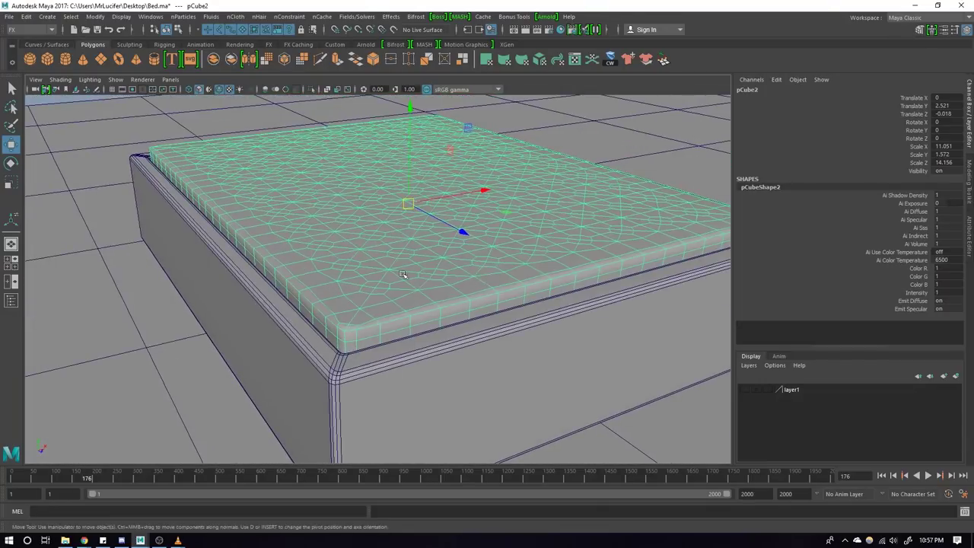
pyautogui.scroll(2, 325, 254)
pyautogui.keyDown('alt'); pyautogui.moveTo(325, 254); pyautogui.dragTo(247, 243); pyautogui.keyUp('alt')
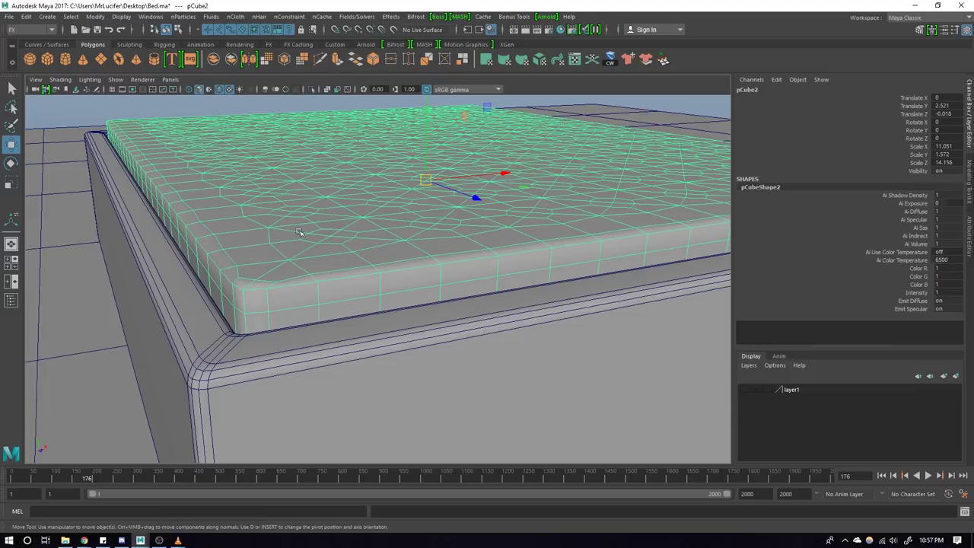
pyautogui.moveTo(311, 236)
pyautogui.keyDown('alt'); pyautogui.mouseDown()
pyautogui.moveTo(452, 243)
pyautogui.moveTo(400, 239)
pyautogui.mouseUp(); pyautogui.keyUp('alt')
pyautogui.scroll(2, 393, 252)
pyautogui.scroll(-3, 393, 252)
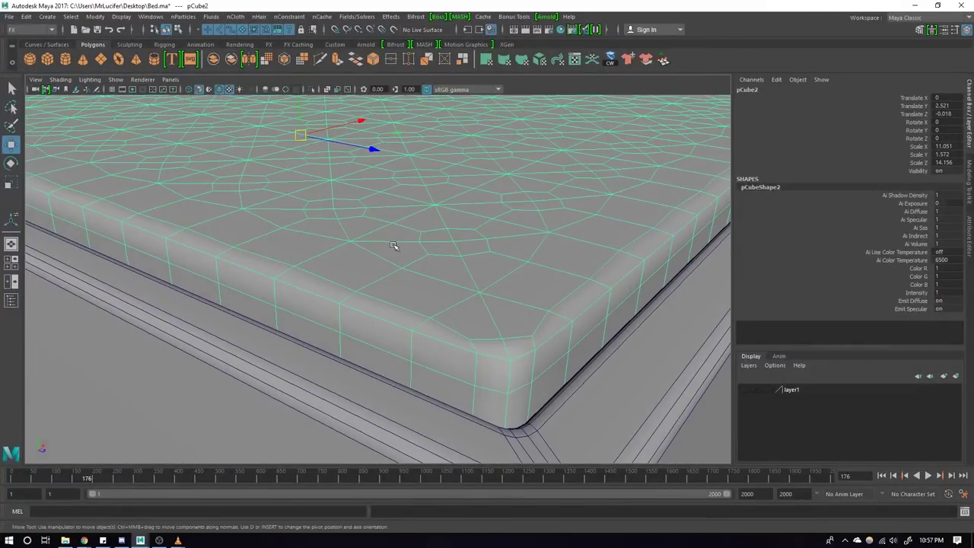
# Step: Apply a second Smooth to the mattress, then undo it to keep one level
pyautogui.keyDown('shift'); pyautogui.rightClick(450, 162); pyautogui.keyUp('shift')
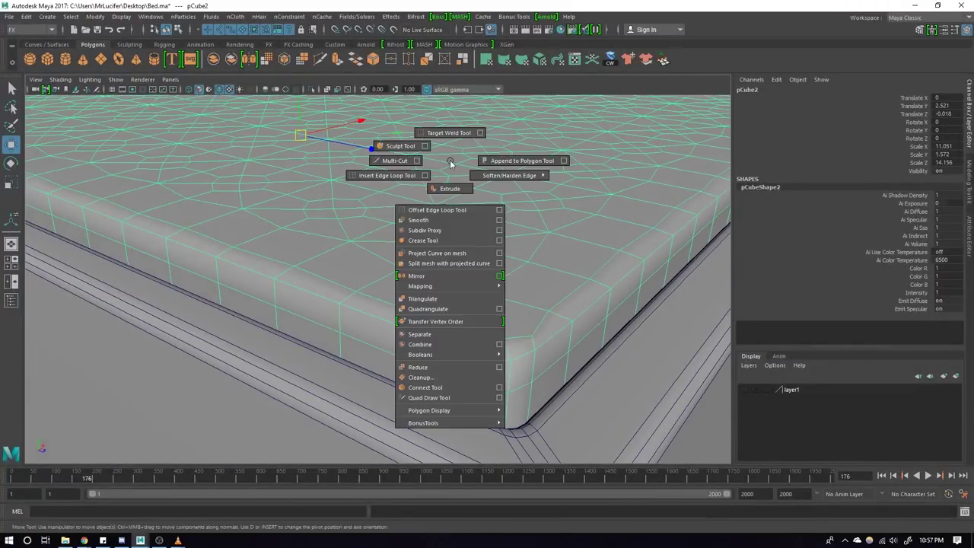
pyautogui.click(431, 221)
pyautogui.press('q')
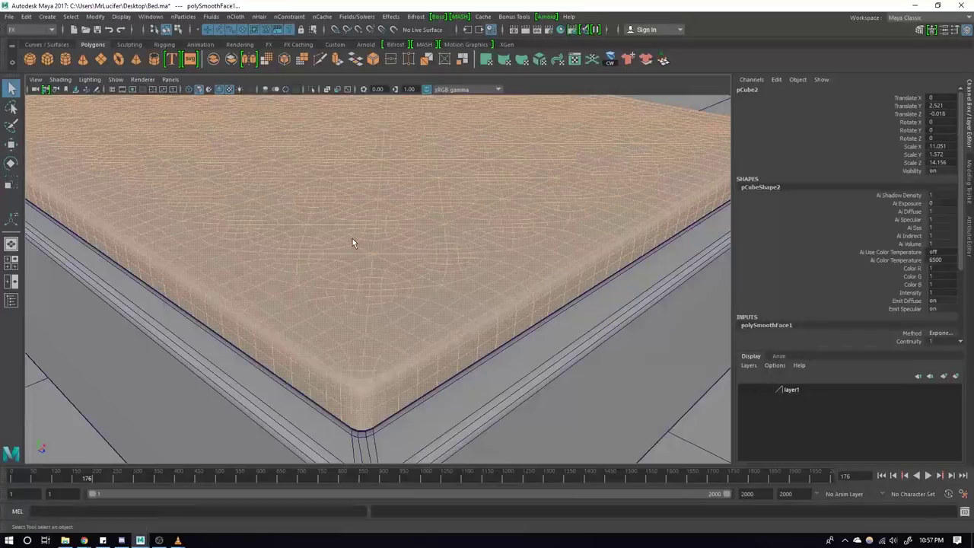
pyautogui.press('F8')
pyautogui.moveTo(360, 240)
pyautogui.keyDown('alt'); pyautogui.mouseDown()
pyautogui.moveTo(336, 264)
pyautogui.moveTo(323, 247)
pyautogui.mouseUp(); pyautogui.keyUp('alt')
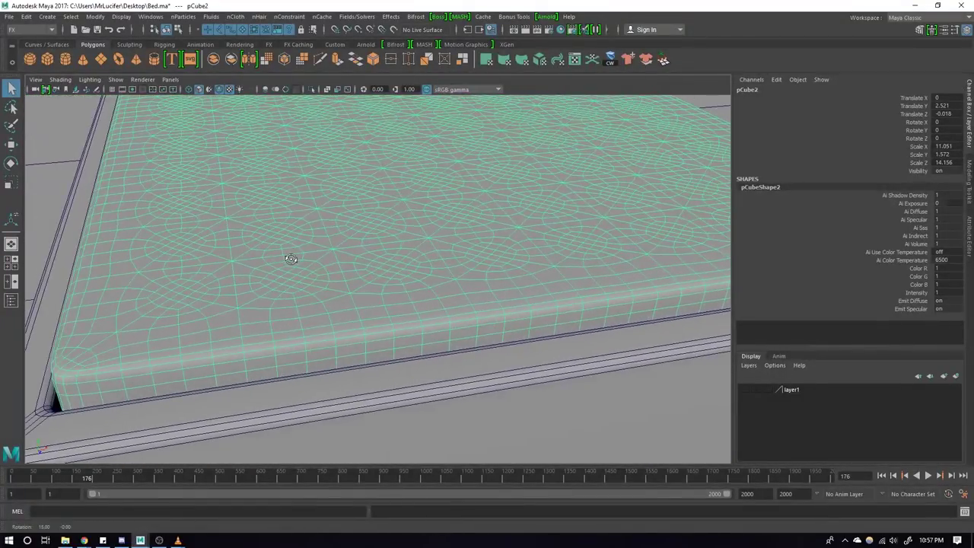
pyautogui.moveTo(323, 247)
pyautogui.keyDown('alt'); pyautogui.mouseDown(button='right')
pyautogui.moveTo(294, 256)
pyautogui.moveTo(379, 260)
pyautogui.mouseUp(button='right'); pyautogui.keyUp('alt')
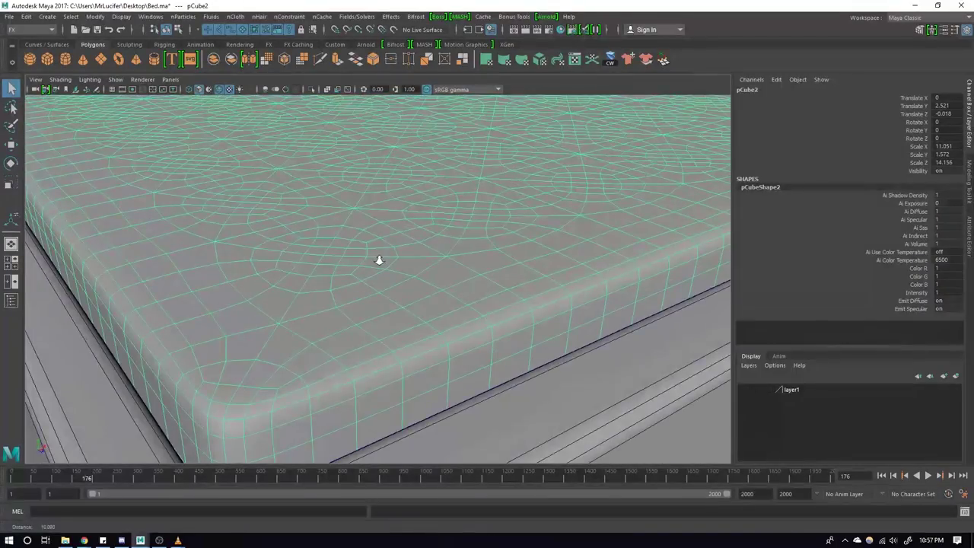
pyautogui.moveTo(363, 258)
pyautogui.keyDown('alt'); pyautogui.mouseDown()
pyautogui.moveTo(357, 246)
pyautogui.moveTo(416, 260)
pyautogui.mouseUp(); pyautogui.keyUp('alt')
pyautogui.press('g')
pyautogui.hotkey('ctrl', 'z')
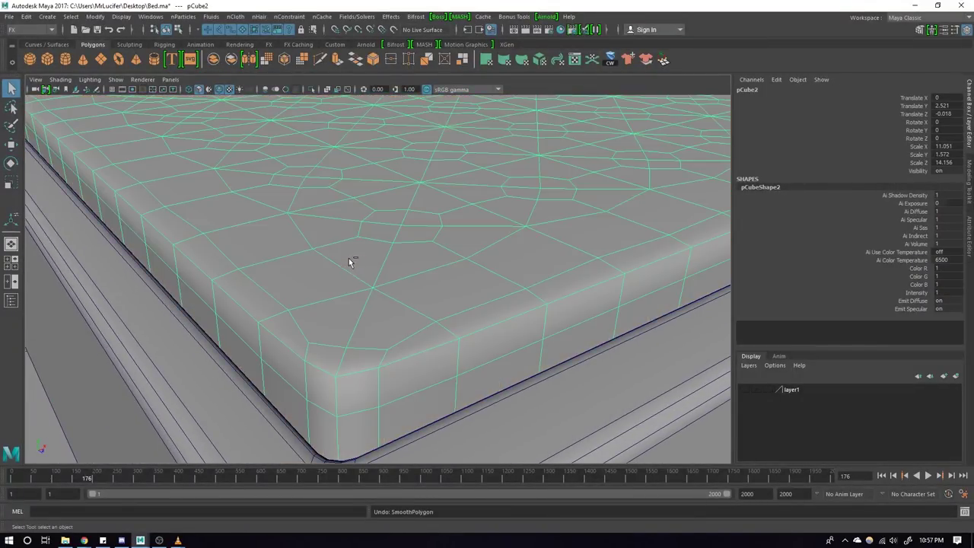
pyautogui.moveTo(403, 204)
pyautogui.keyDown('alt'); pyautogui.mouseDown()
pyautogui.moveTo(426, 269)
pyautogui.moveTo(391, 298)
pyautogui.mouseUp(); pyautogui.keyUp('alt')
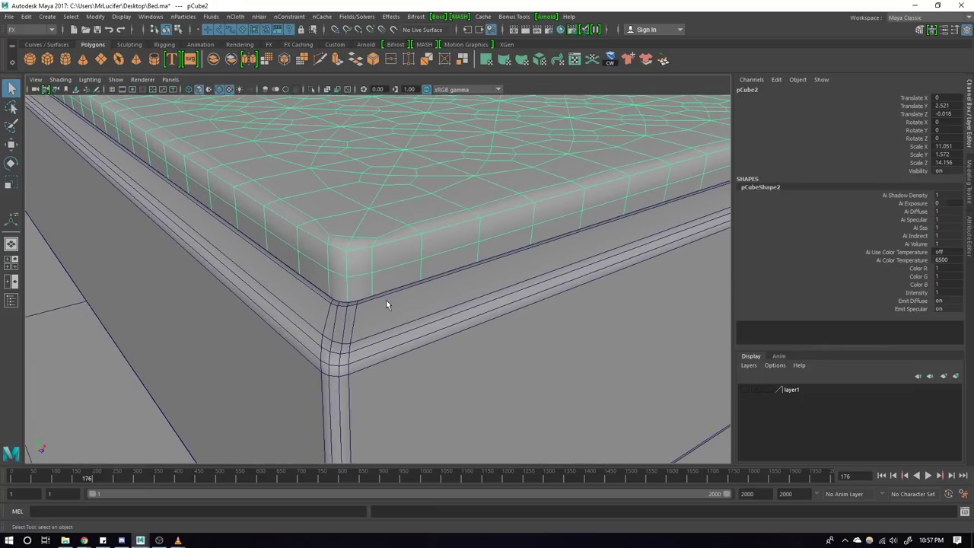
# Step: Make the bed frame a passive collider from the FX menu set's nCloth menu
pyautogui.click(386, 302)
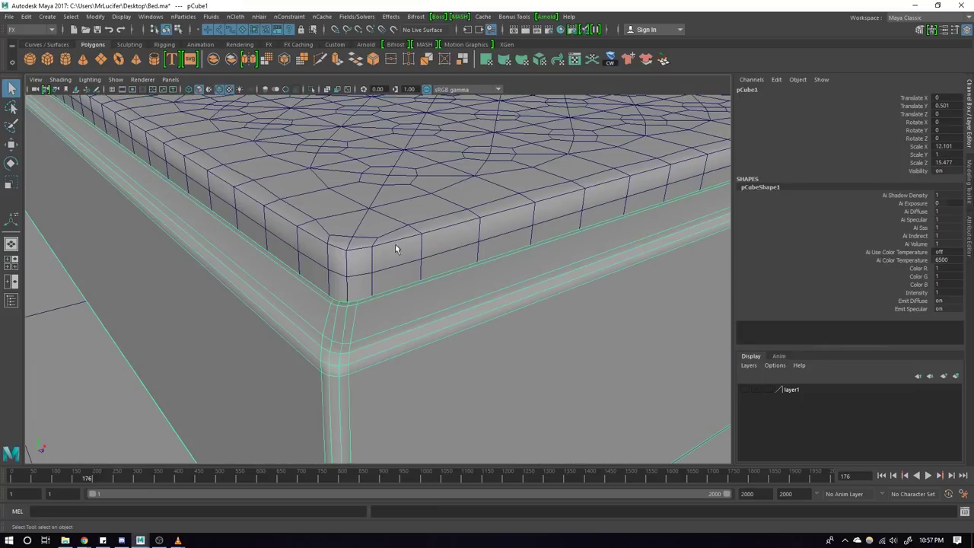
pyautogui.click(347, 243)
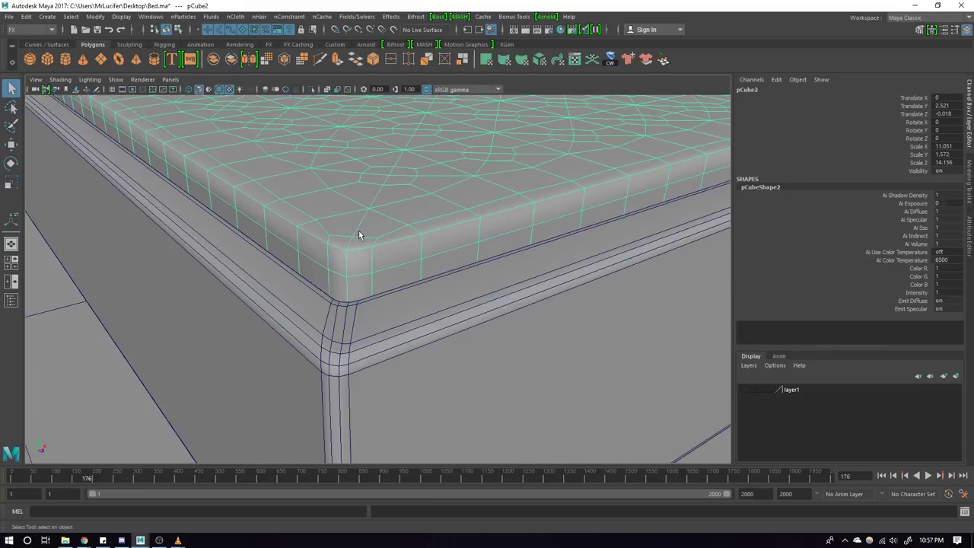
pyautogui.click(334, 346)
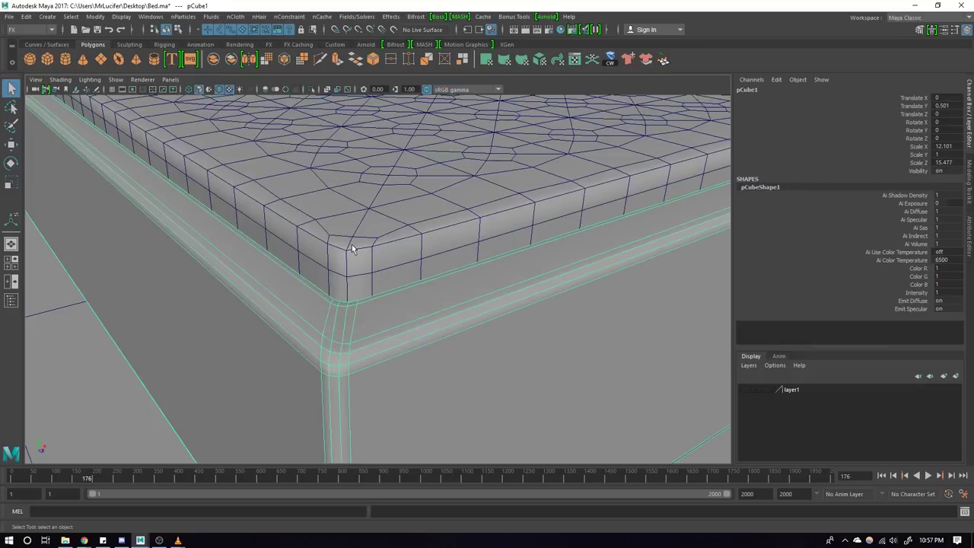
pyautogui.click(352, 245)
pyautogui.click(351, 360)
pyautogui.click(364, 279)
pyautogui.click(257, 299)
pyautogui.click(34, 31)
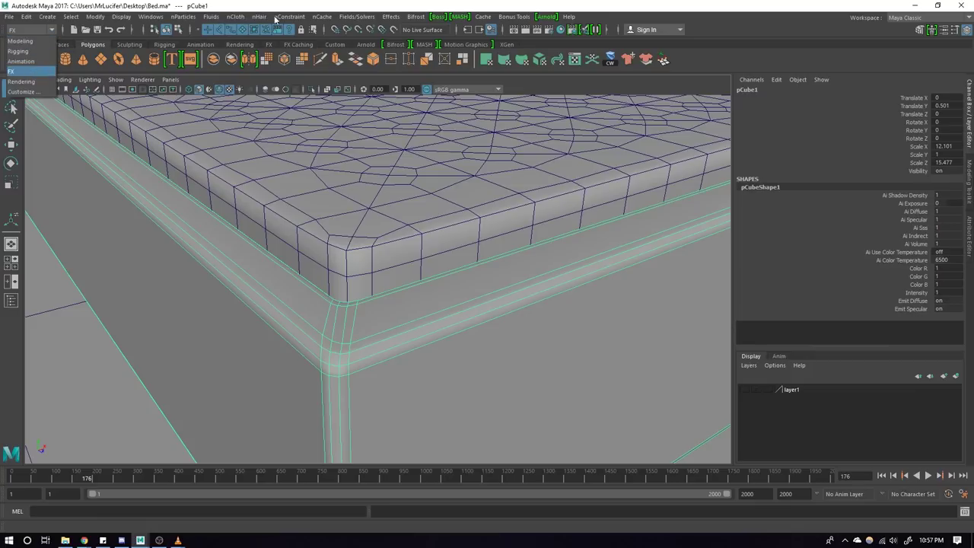
pyautogui.click(237, 18)
pyautogui.click(236, 18)
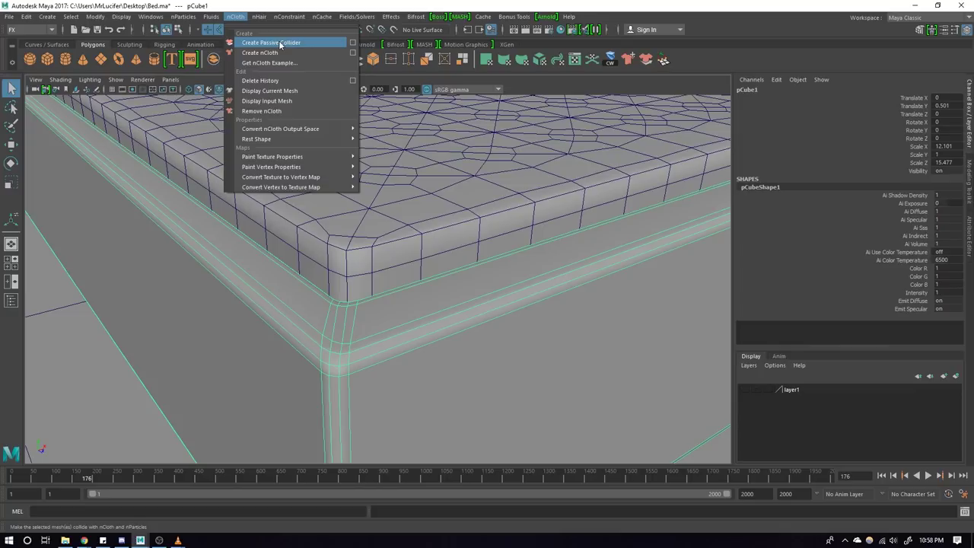
pyautogui.click(280, 45)
# Step: Convert the mattress into an nCloth object
pyautogui.click(360, 236)
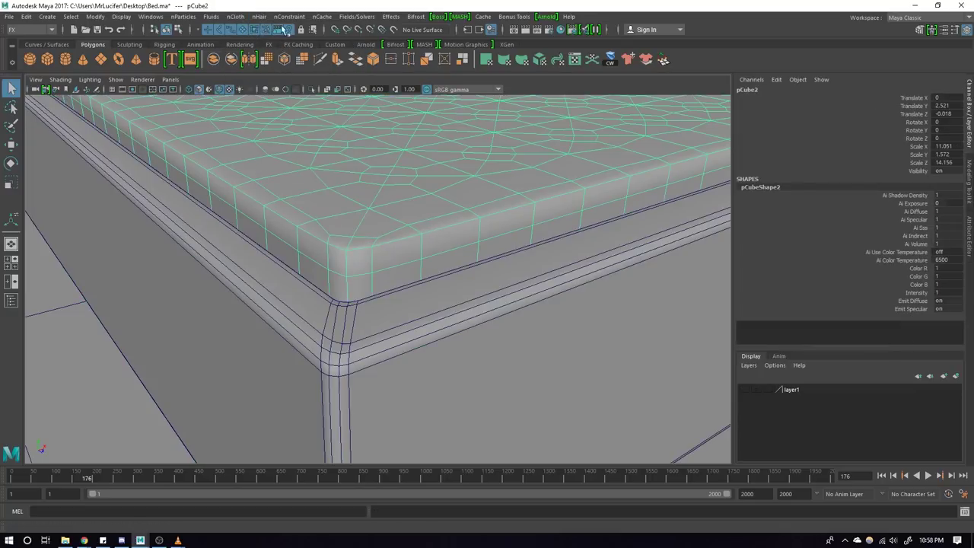
pyautogui.click(238, 19)
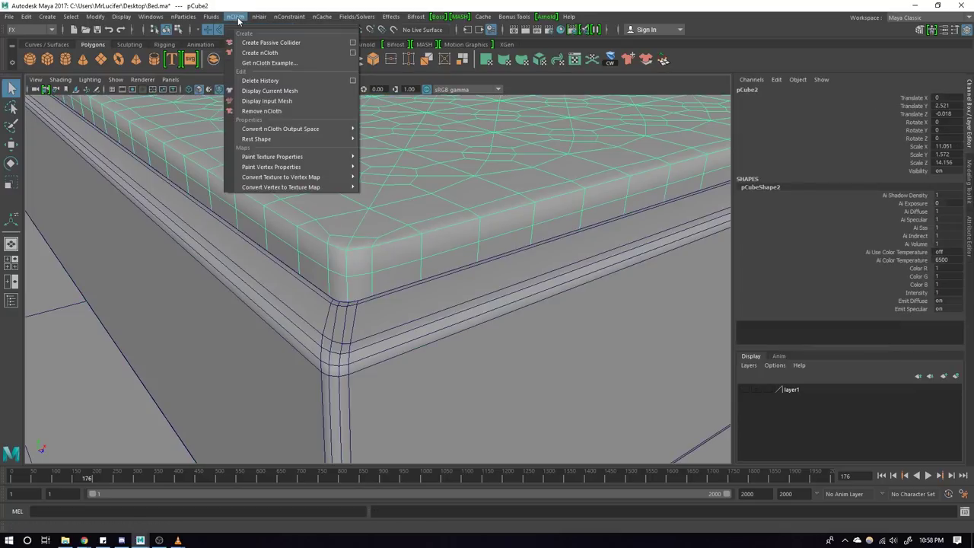
pyautogui.click(282, 55)
# Step: Play the cloth simulation, then stop and rewind to the first frame
pyautogui.moveTo(365, 183)
pyautogui.keyDown('alt'); pyautogui.mouseDown()
pyautogui.moveTo(423, 189)
pyautogui.moveTo(367, 211)
pyautogui.moveTo(388, 215)
pyautogui.mouseUp(); pyautogui.keyUp('alt')
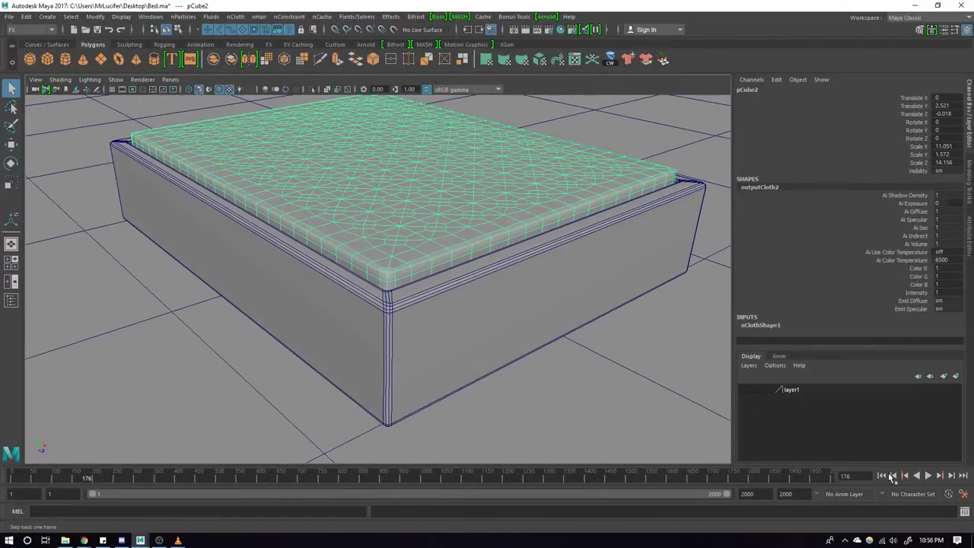
pyautogui.click(928, 476)
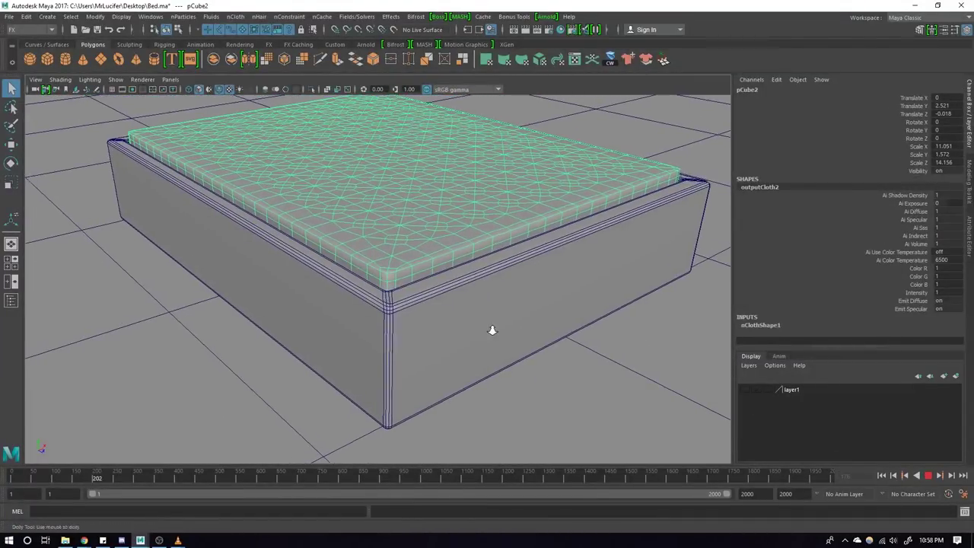
pyautogui.keyDown('alt'); pyautogui.moveTo(491, 326); pyautogui.dragTo(461, 306); pyautogui.keyUp('alt')
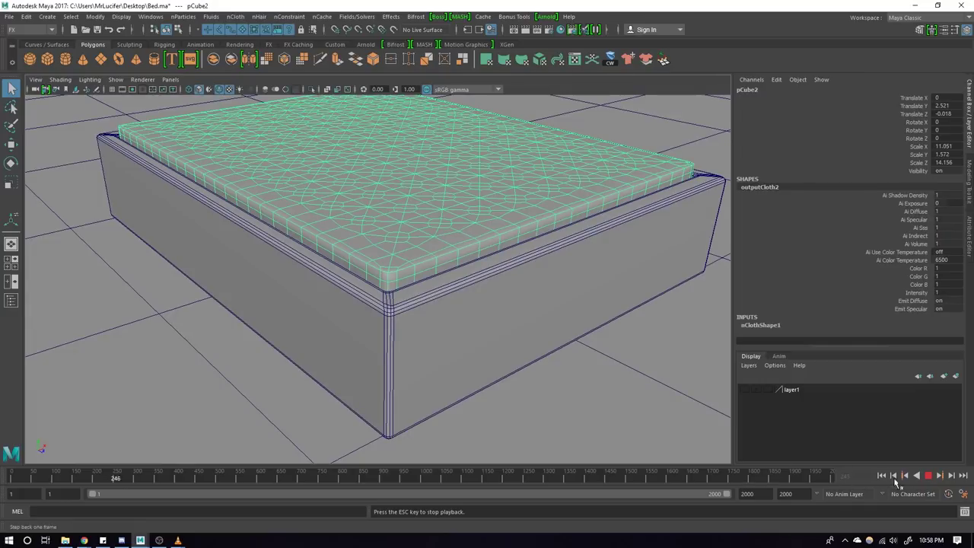
pyautogui.click(928, 475)
pyautogui.click(885, 476)
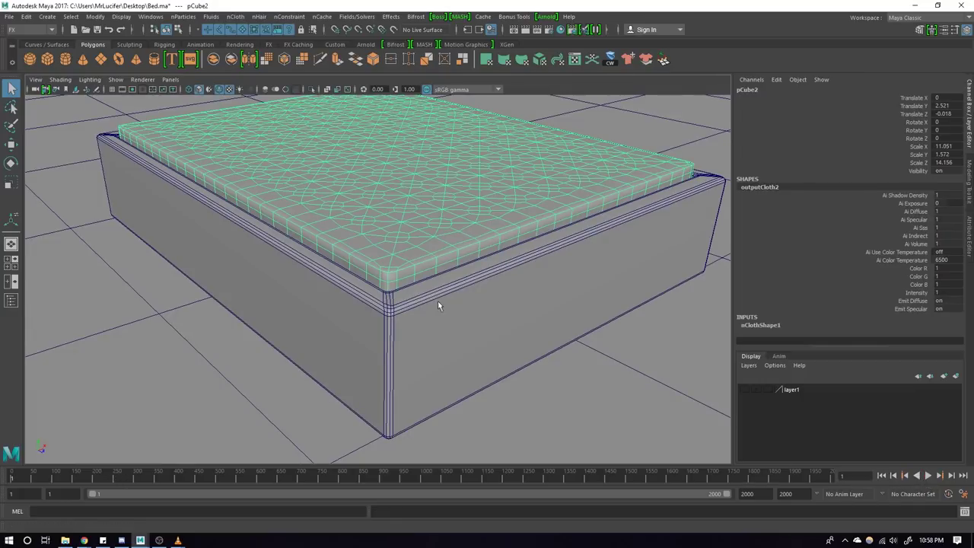
# Step: Zoom in around the bed corners to inspect the mattress after the test run
pyautogui.keyDown('alt'); pyautogui.moveTo(438, 301); pyautogui.dragTo(365, 297); pyautogui.keyUp('alt')
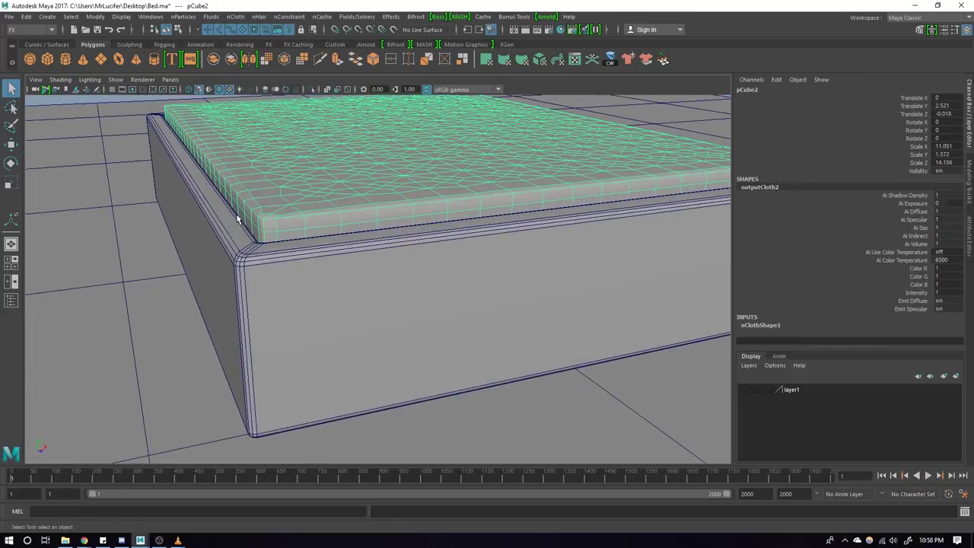
pyautogui.moveTo(396, 252)
pyautogui.keyDown('alt'); pyautogui.mouseDown()
pyautogui.moveTo(638, 206)
pyautogui.moveTo(692, 211)
pyautogui.mouseUp(); pyautogui.keyUp('alt')
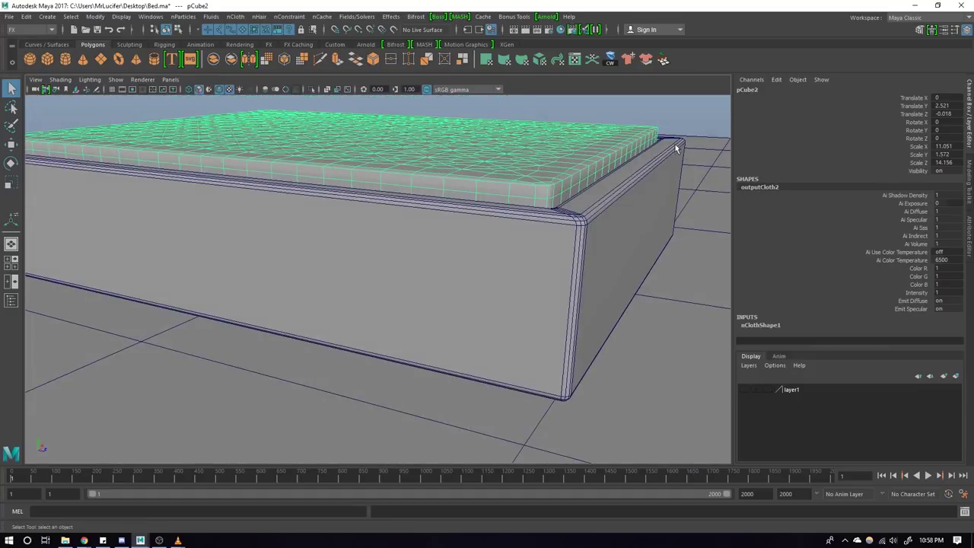
pyautogui.keyDown('alt'); pyautogui.moveTo(279, 184); pyautogui.dragTo(244, 250); pyautogui.keyUp('alt')
pyautogui.scroll(3, 312, 259)
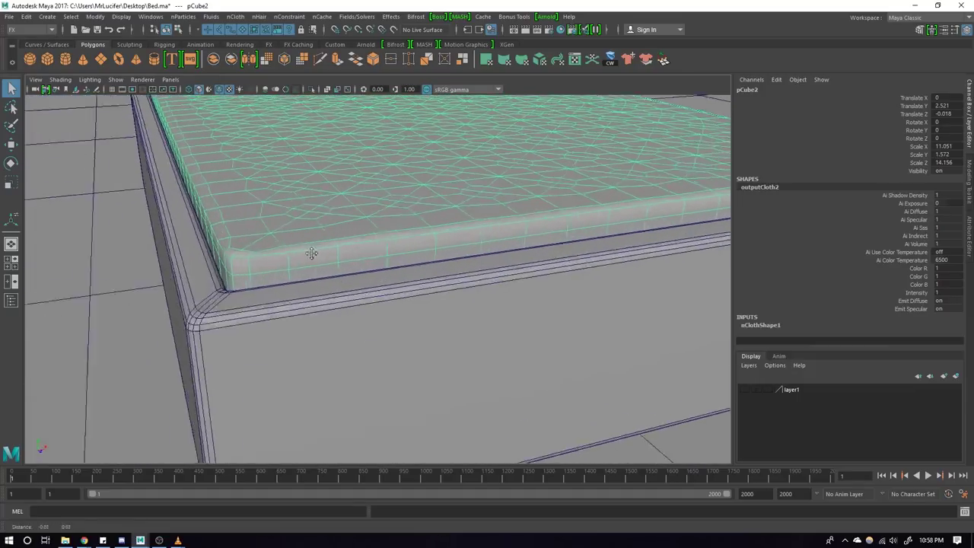
pyautogui.keyDown('alt'); pyautogui.moveTo(335, 265); pyautogui.dragTo(344, 279); pyautogui.keyUp('alt')
pyautogui.scroll(-3, 365, 282)
pyautogui.scroll(3, 449, 294)
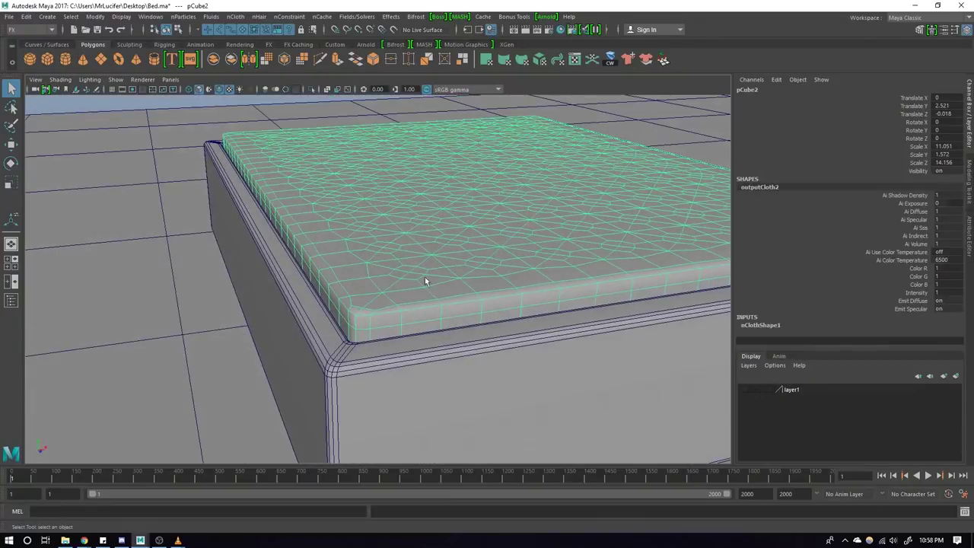
pyautogui.moveTo(450, 293)
pyautogui.keyDown('alt'); pyautogui.mouseDown()
pyautogui.moveTo(402, 282)
pyautogui.moveTo(379, 294)
pyautogui.mouseUp(); pyautogui.keyUp('alt')
pyautogui.scroll(2, 384, 287)
pyautogui.scroll(2, 384, 286)
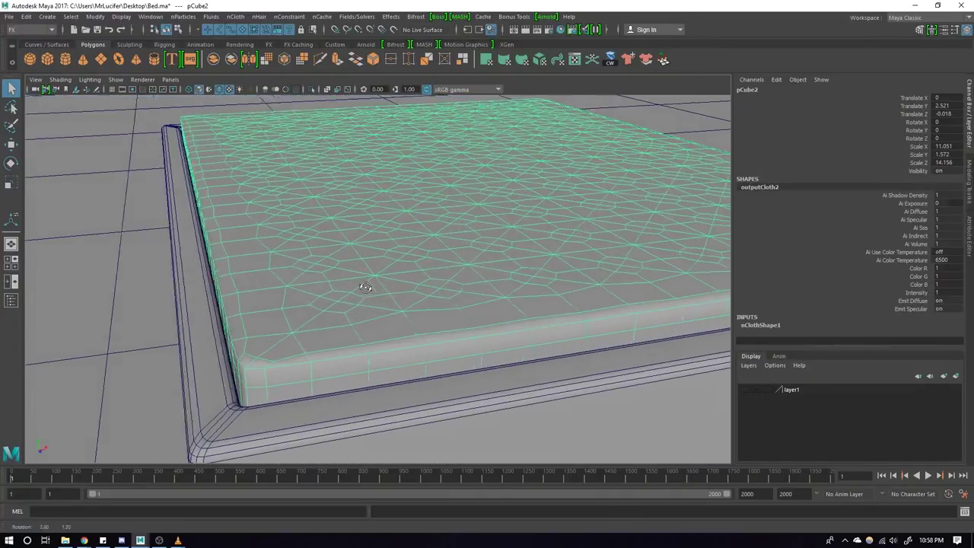
pyautogui.scroll(3, 331, 292)
pyautogui.scroll(-3, 320, 270)
pyautogui.scroll(-2, 345, 259)
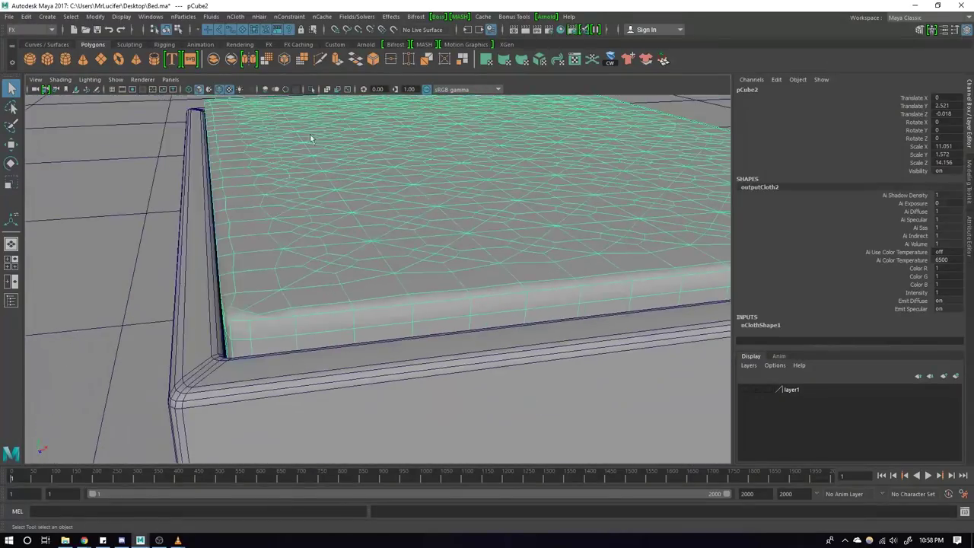
# Step: Isolate the mattress and switch it to vertex mode
pyautogui.click(312, 89)
pyautogui.moveTo(447, 204); pyautogui.dragTo(396, 230, button='right')
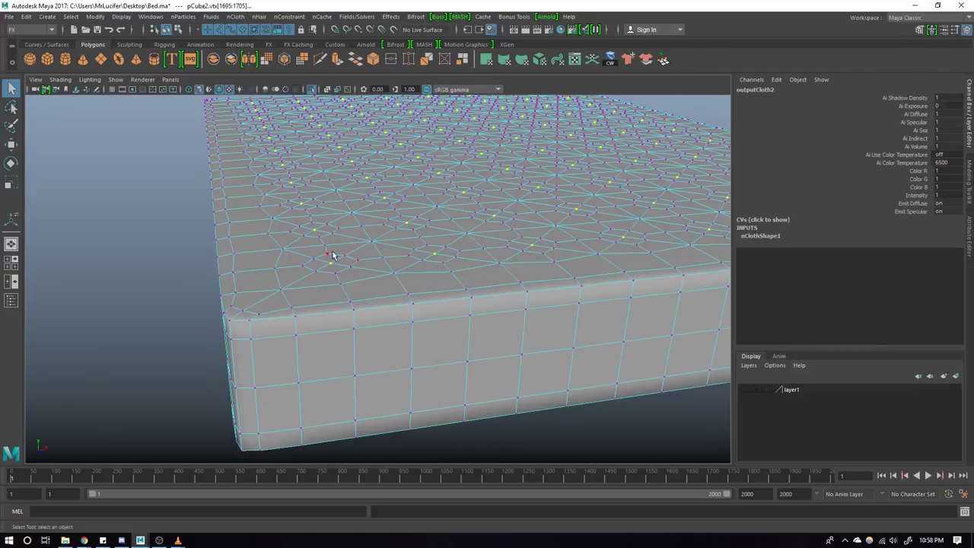
pyautogui.scroll(-5, 382, 317)
pyautogui.moveTo(381, 317)
pyautogui.keyDown('alt'); pyautogui.mouseDown()
pyautogui.moveTo(342, 315)
pyautogui.moveTo(370, 284)
pyautogui.mouseUp(); pyautogui.keyUp('alt')
pyautogui.scroll(5, 343, 315)
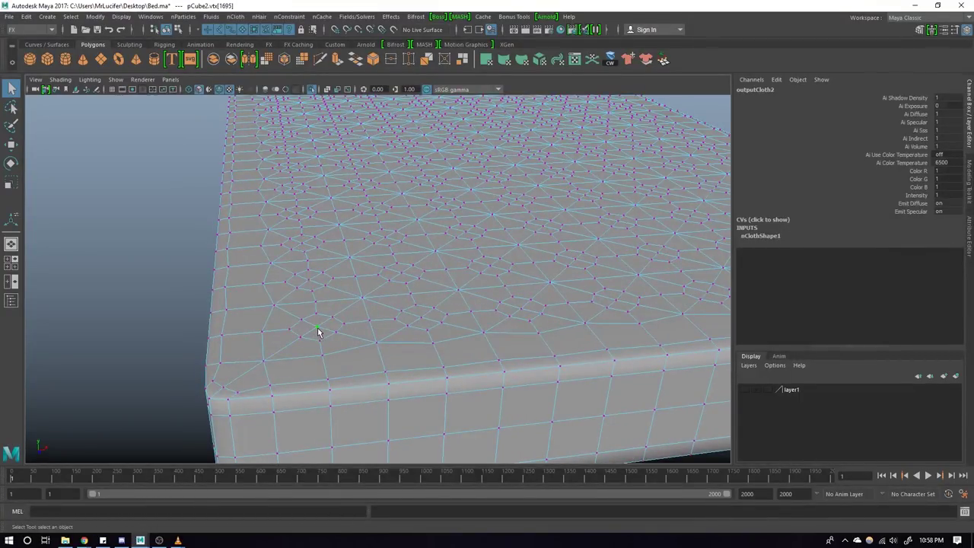
# Step: Use Select Similar and box selections to pick vertices around the mattress
pyautogui.press('w')
pyautogui.rightClick(410, 213)
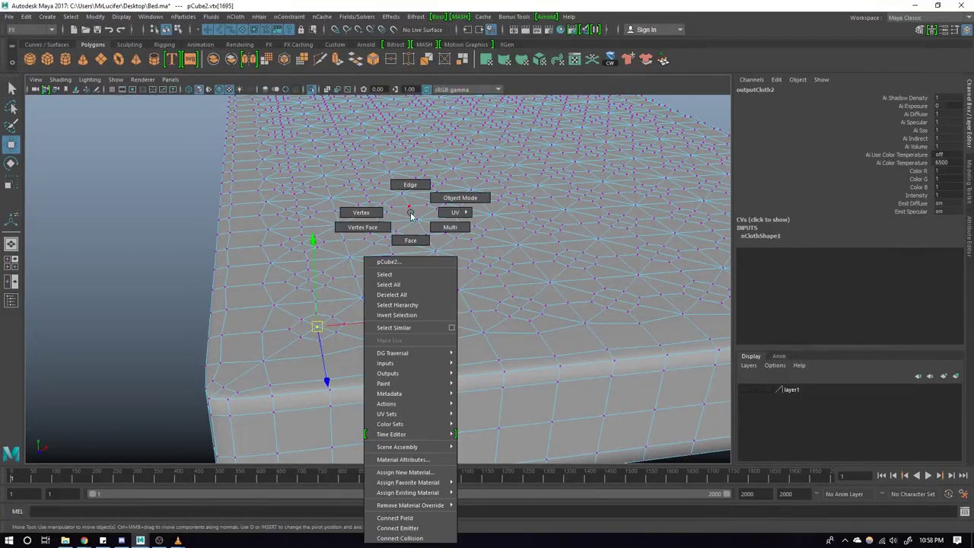
pyautogui.click(402, 327)
pyautogui.scroll(-5, 403, 332)
pyautogui.moveTo(402, 331)
pyautogui.keyDown('alt'); pyautogui.mouseDown()
pyautogui.moveTo(364, 277)
pyautogui.moveTo(424, 406)
pyautogui.mouseUp(); pyautogui.keyUp('alt')
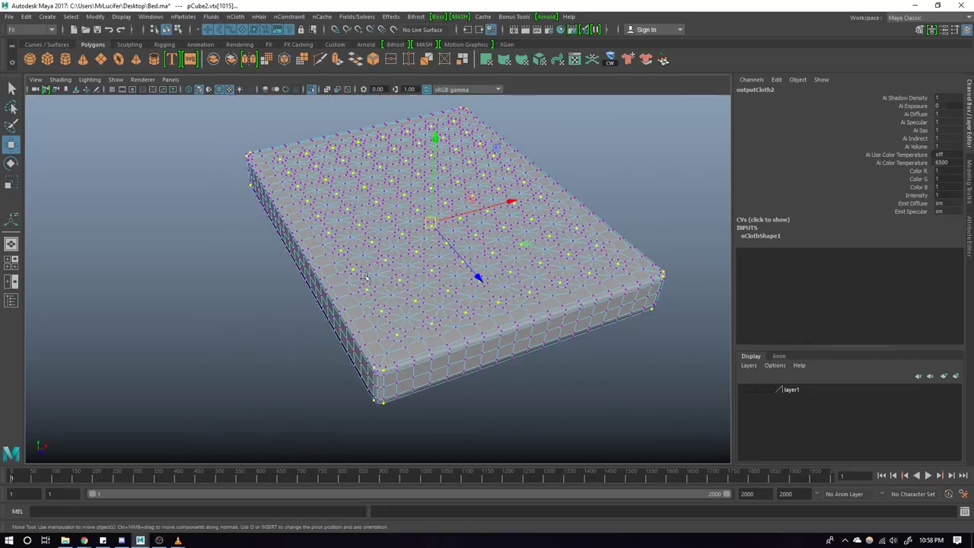
pyautogui.moveTo(322, 428); pyautogui.dragTo(424, 381)
pyautogui.moveTo(632, 239); pyautogui.dragTo(662, 296)
pyautogui.moveTo(272, 135); pyautogui.dragTo(202, 190)
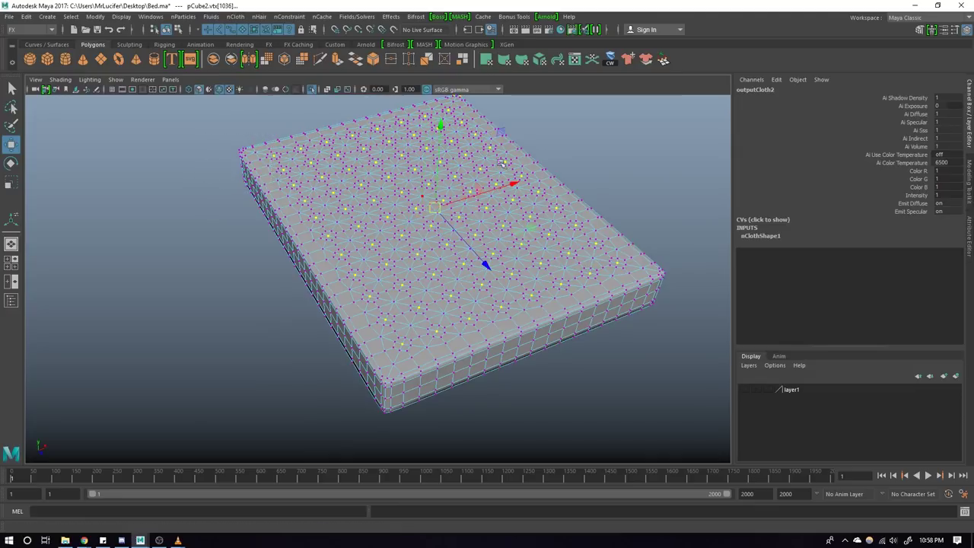
pyautogui.moveTo(503, 164)
pyautogui.keyDown('alt'); pyautogui.mouseDown()
pyautogui.moveTo(624, 204)
pyautogui.moveTo(561, 300)
pyautogui.moveTo(532, 315)
pyautogui.mouseUp(); pyautogui.keyUp('alt')
pyautogui.moveTo(449, 310)
pyautogui.keyDown('alt'); pyautogui.mouseDown()
pyautogui.moveTo(549, 282)
pyautogui.moveTo(364, 283)
pyautogui.mouseUp(); pyautogui.keyUp('alt')
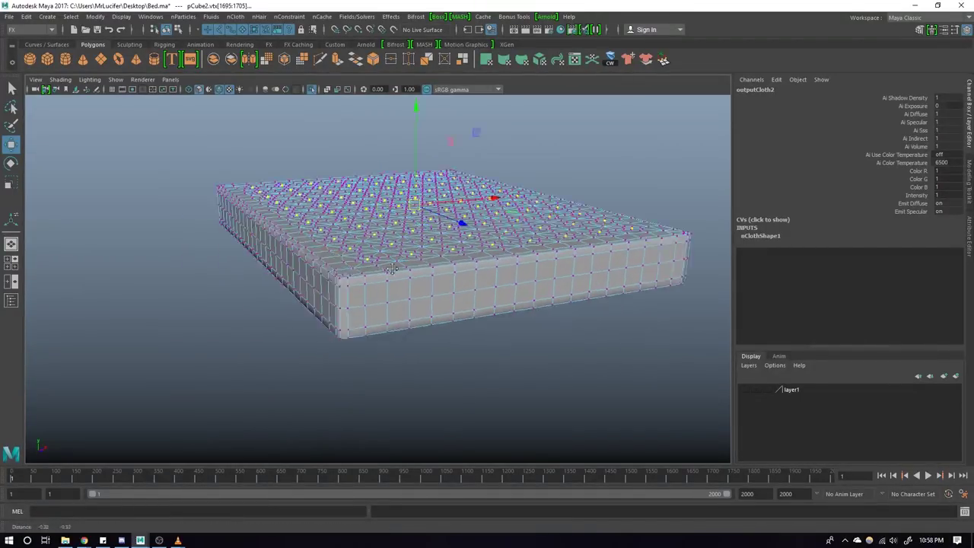
pyautogui.scroll(3, 364, 283)
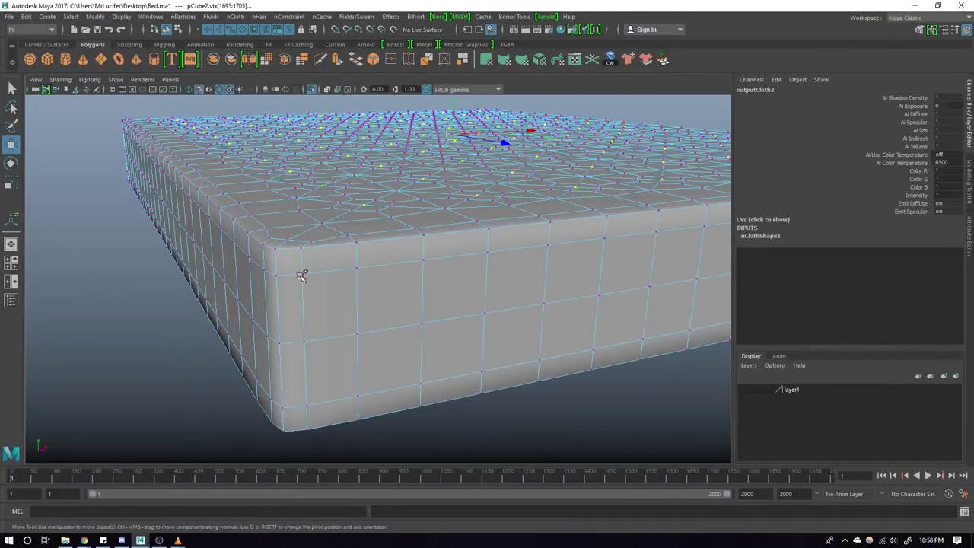
# Step: Select the vertex loop along the mattress side and add another vertex
pyautogui.click(320, 286)
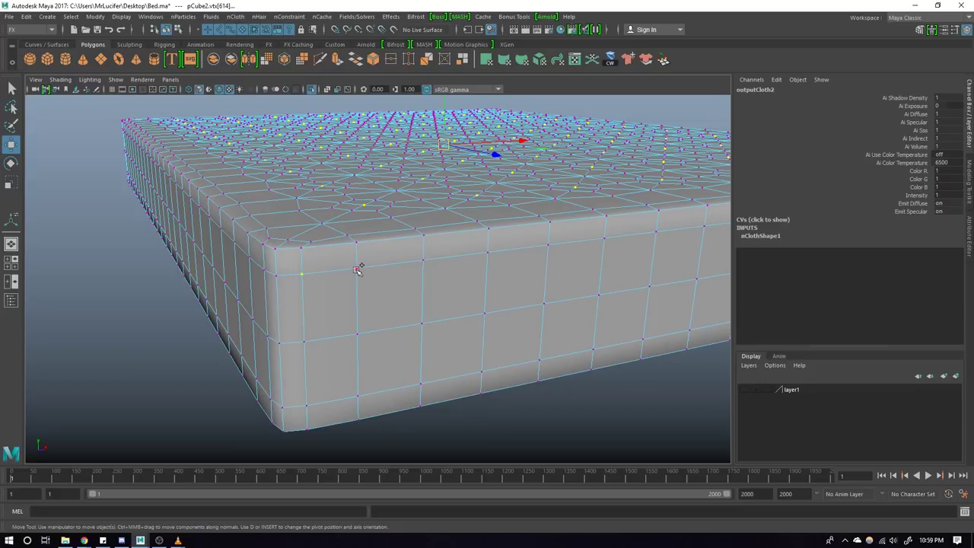
pyautogui.keyDown('shift'); pyautogui.doubleClick(356, 269); pyautogui.keyUp('shift')
pyautogui.keyDown('alt'); pyautogui.moveTo(427, 281); pyautogui.dragTo(404, 249); pyautogui.keyUp('alt')
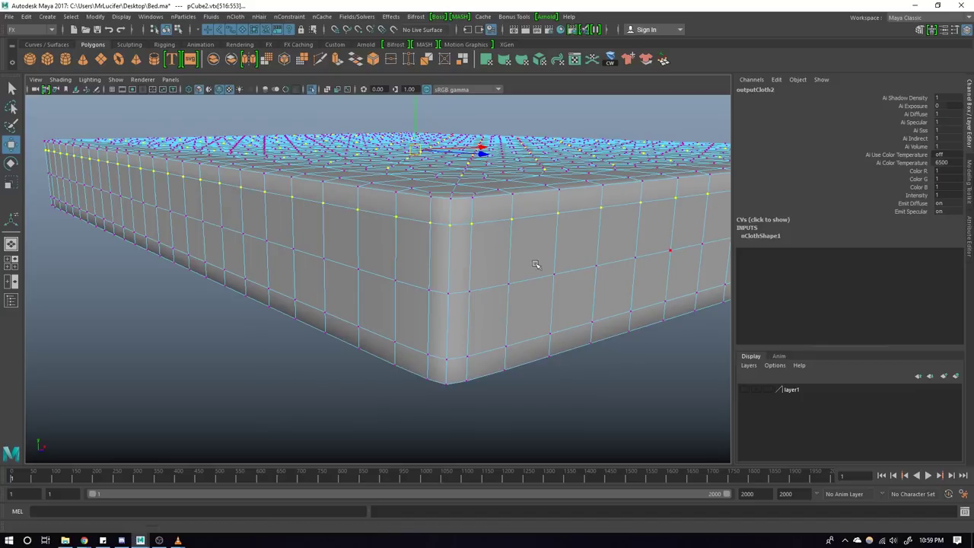
pyautogui.keyDown('alt'); pyautogui.moveTo(532, 265); pyautogui.dragTo(459, 286); pyautogui.keyUp('alt')
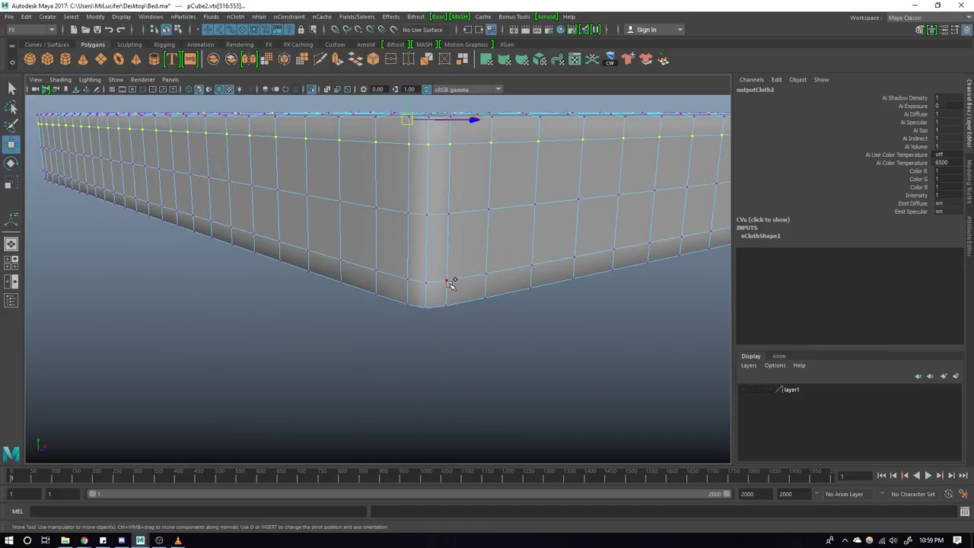
pyautogui.keyDown('shift'); pyautogui.click(447, 282); pyautogui.keyUp('shift')
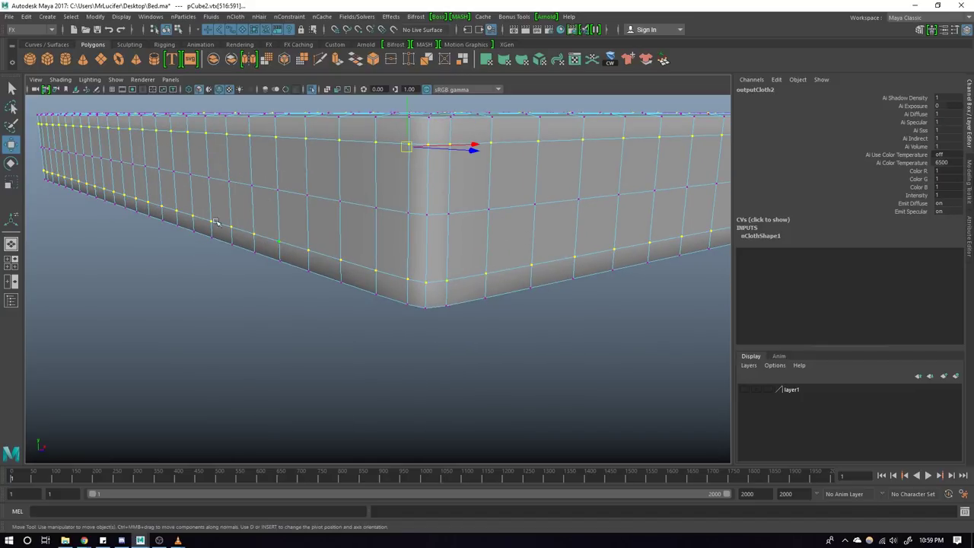
pyautogui.moveTo(579, 259)
pyautogui.keyDown('alt'); pyautogui.mouseDown()
pyautogui.moveTo(552, 243)
pyautogui.moveTo(395, 278)
pyautogui.mouseUp(); pyautogui.keyUp('alt')
pyautogui.press('space')
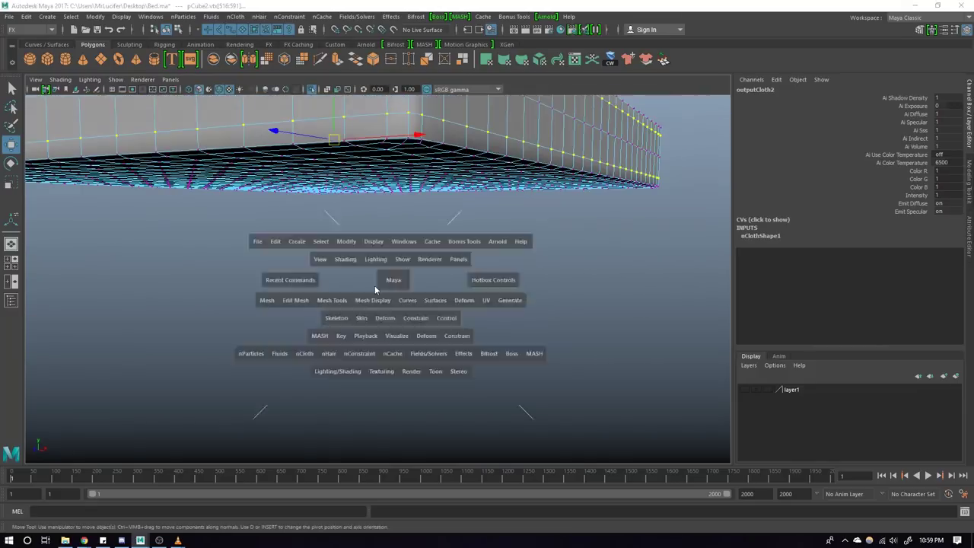
pyautogui.press('space')
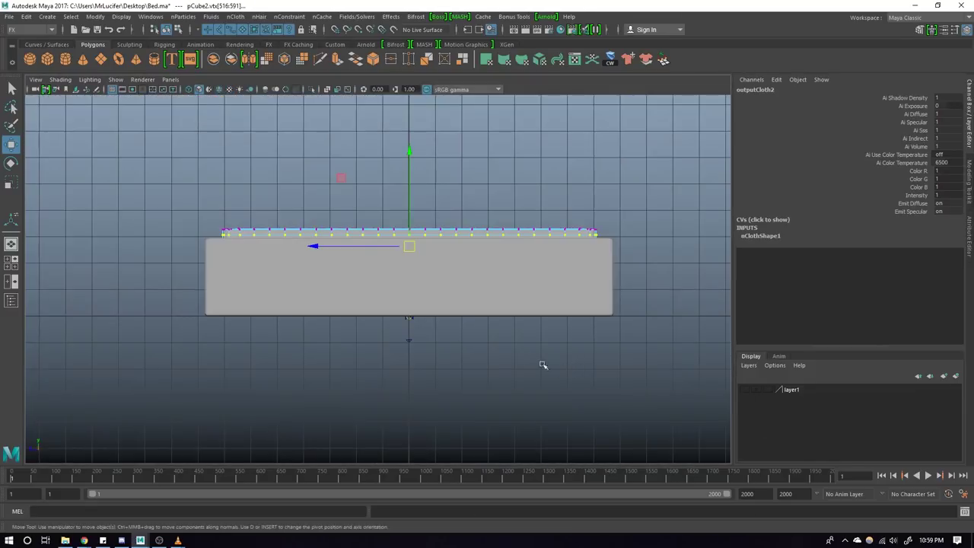
pyautogui.press('4')
pyautogui.moveTo(189, 314); pyautogui.dragTo(685, 253)
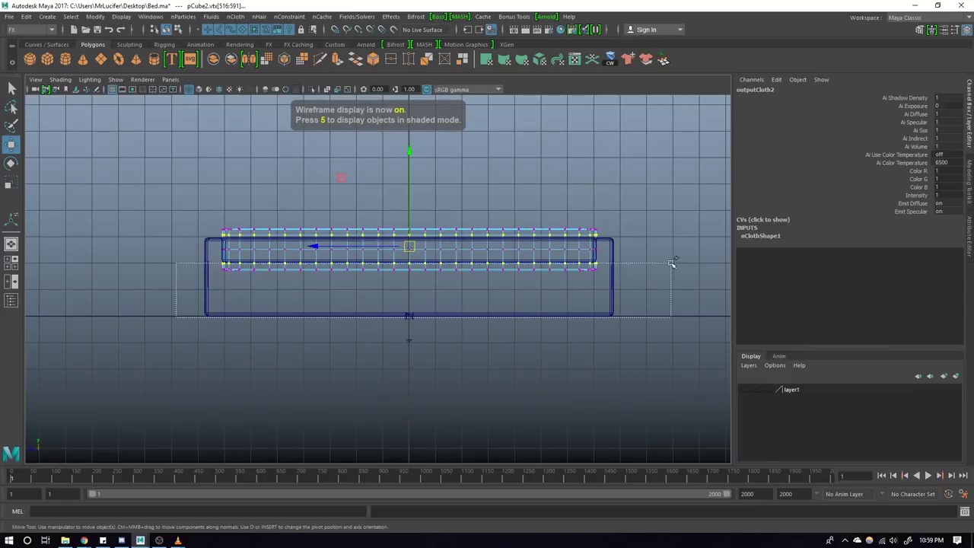
pyautogui.press('space')
pyautogui.press('space')
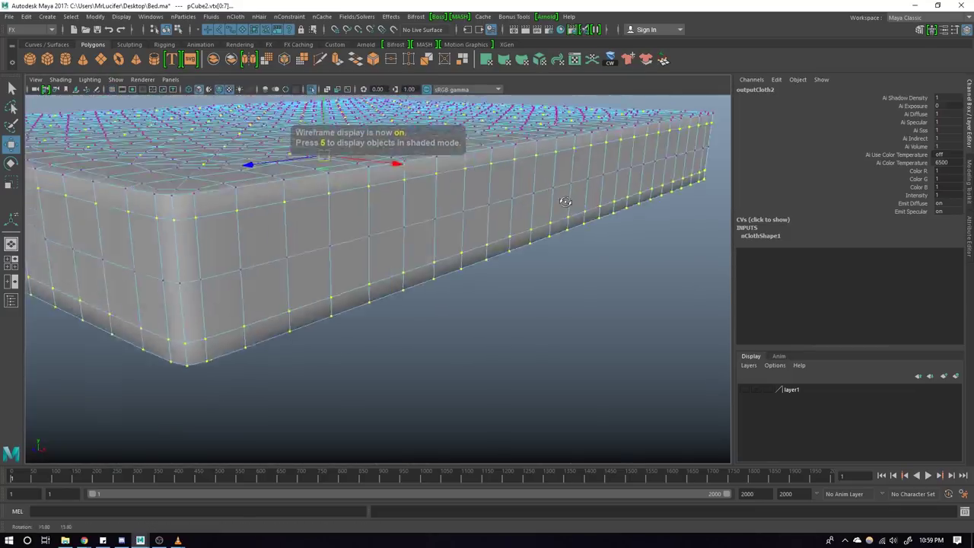
pyautogui.moveTo(487, 190)
pyautogui.keyDown('alt'); pyautogui.mouseDown()
pyautogui.moveTo(557, 228)
pyautogui.moveTo(474, 231)
pyautogui.mouseUp(); pyautogui.keyUp('alt')
pyautogui.scroll(2, 464, 281)
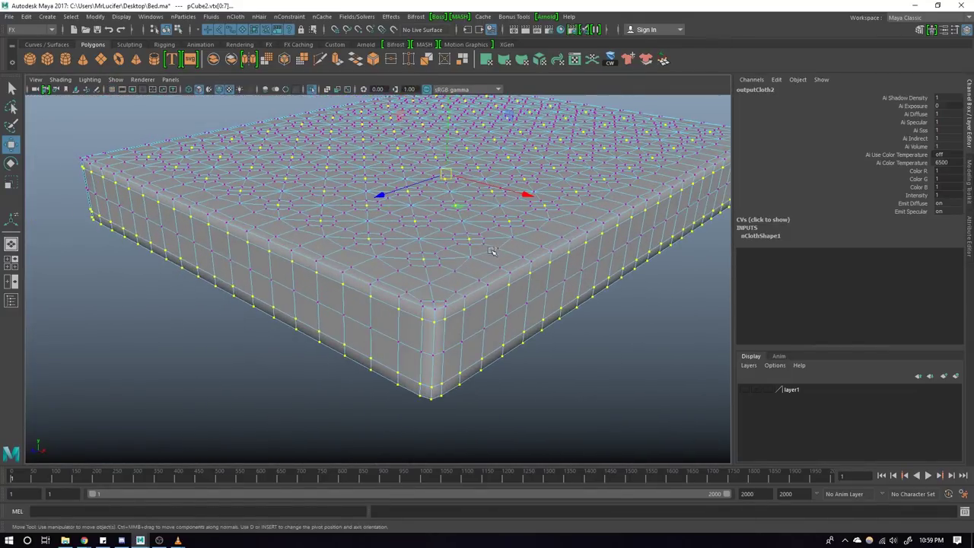
pyautogui.scroll(2, 461, 315)
pyautogui.scroll(2, 393, 258)
pyautogui.keyDown('alt'); pyautogui.moveTo(393, 259); pyautogui.dragTo(409, 253); pyautogui.keyUp('alt')
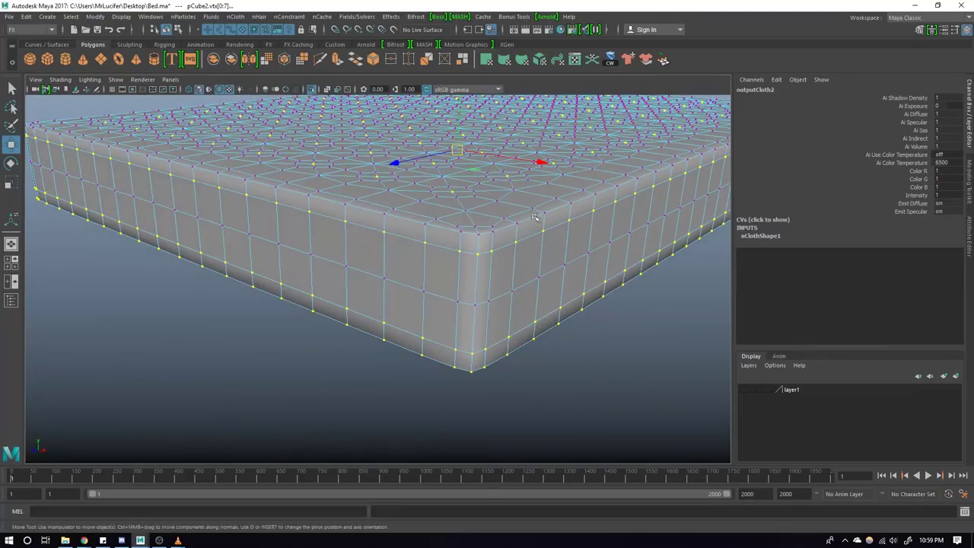
pyautogui.scroll(2, 468, 251)
pyautogui.scroll(2, 467, 252)
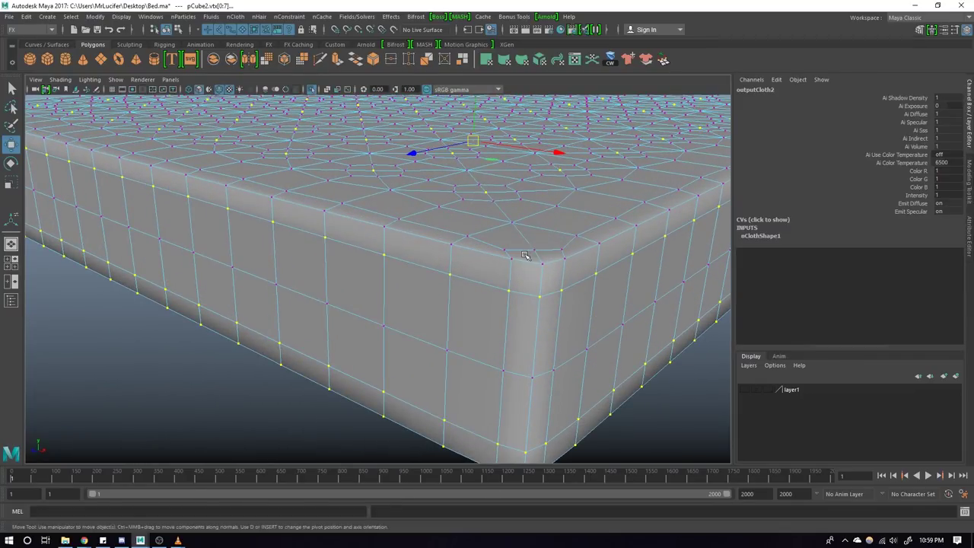
pyautogui.scroll(2, 456, 229)
pyautogui.keyDown('alt'); pyautogui.moveTo(457, 228); pyautogui.dragTo(450, 236); pyautogui.keyUp('alt')
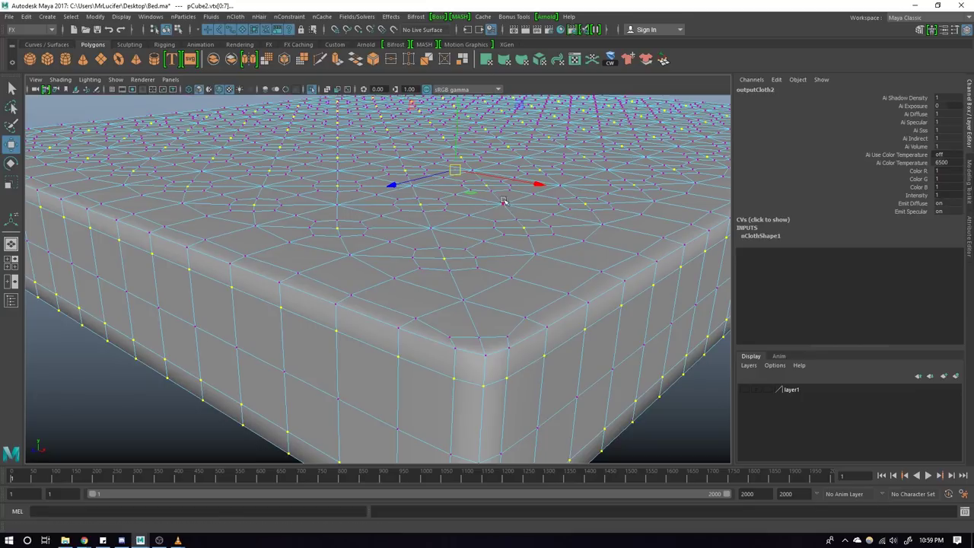
pyautogui.moveTo(473, 266)
pyautogui.keyDown('alt'); pyautogui.mouseDown()
pyautogui.moveTo(500, 276)
pyautogui.moveTo(489, 286)
pyautogui.mouseUp(); pyautogui.keyUp('alt')
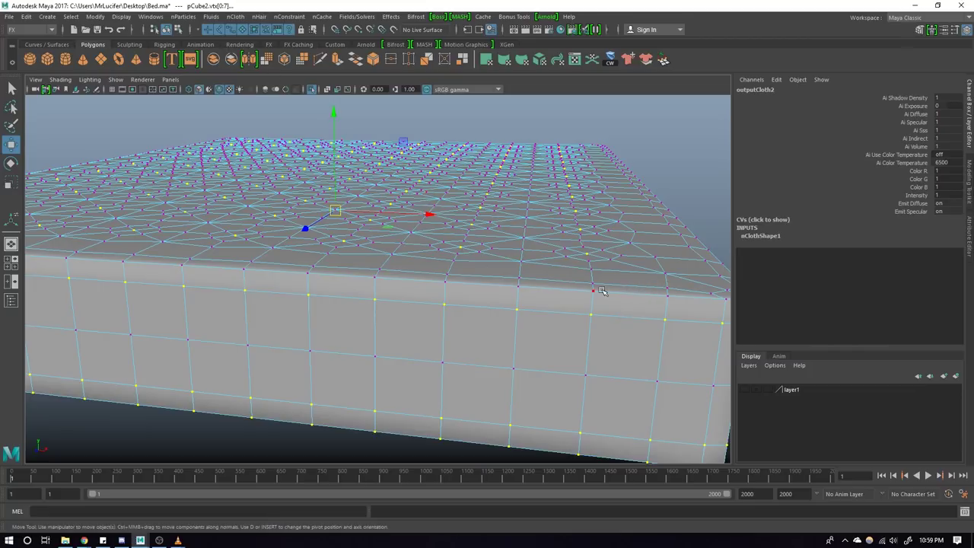
# Step: Add an nConstraint Transform Constraint to the selected side vertices and inspect it
pyautogui.click(243, 19)
pyautogui.click(289, 16)
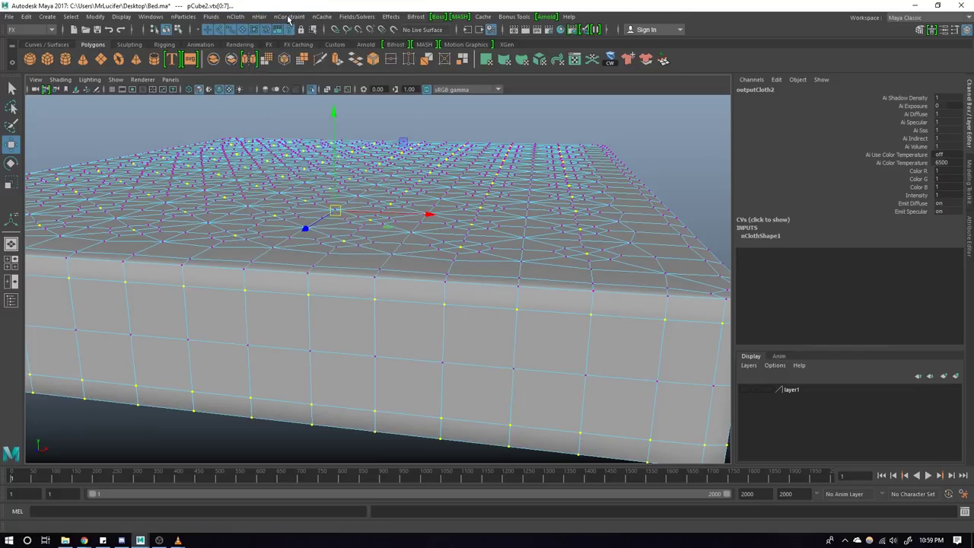
pyautogui.click(289, 16)
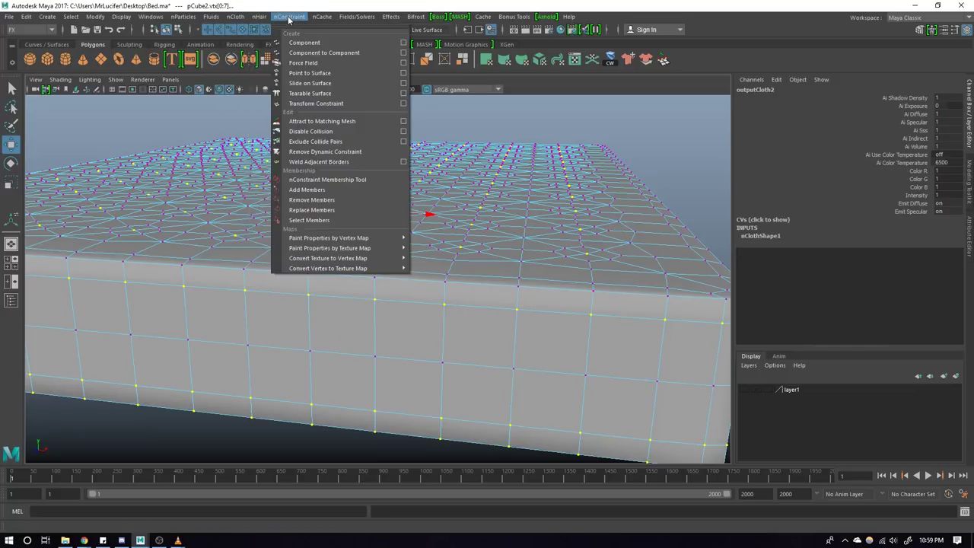
pyautogui.click(322, 103)
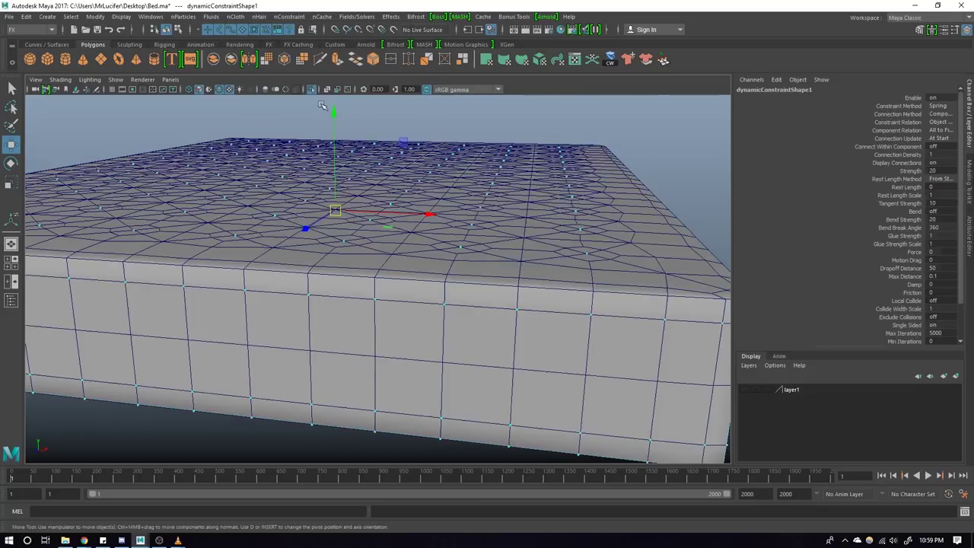
pyautogui.scroll(-2, 456, 209)
pyautogui.scroll(-1, 519, 235)
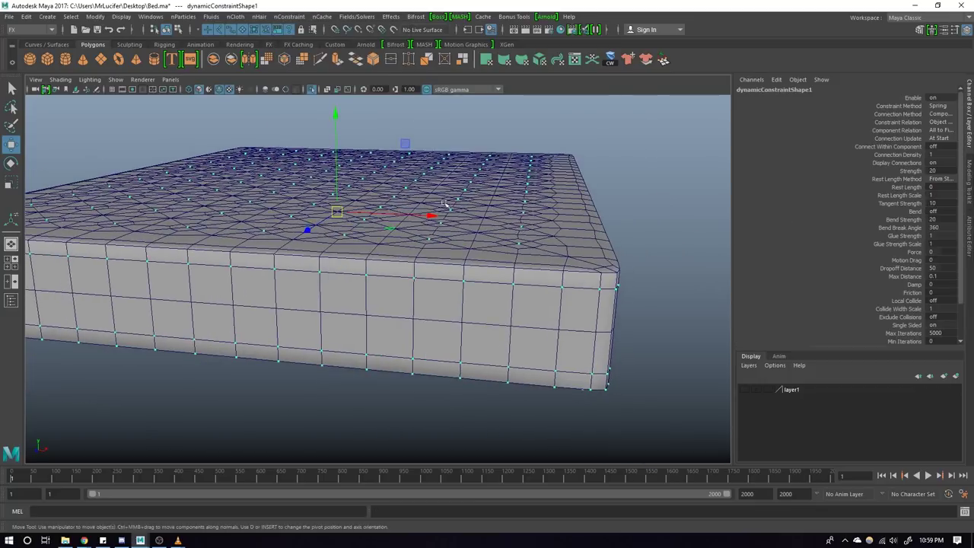
pyautogui.moveTo(495, 251)
pyautogui.keyDown('alt'); pyautogui.mouseDown()
pyautogui.moveTo(421, 222)
pyautogui.moveTo(373, 221)
pyautogui.moveTo(448, 254)
pyautogui.moveTo(409, 262)
pyautogui.mouseUp(); pyautogui.keyUp('alt')
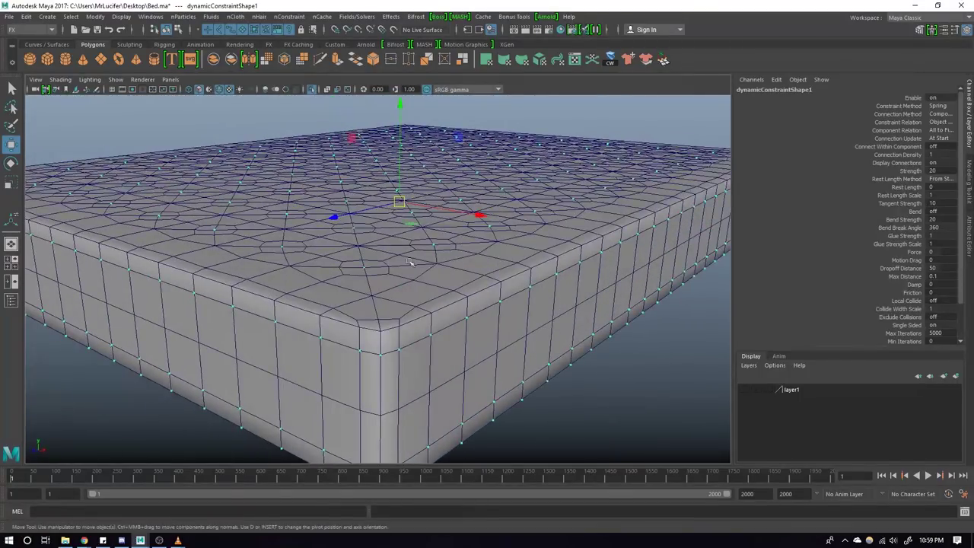
pyautogui.scroll(-1, 683, 385)
pyautogui.keyDown('alt'); pyautogui.moveTo(520, 374); pyautogui.dragTo(545, 391); pyautogui.keyUp('alt')
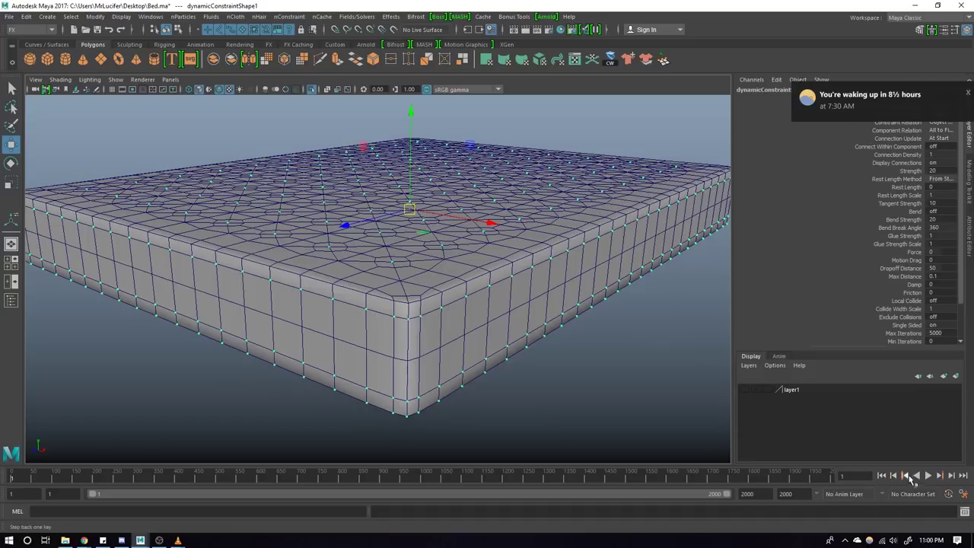
pyautogui.click(928, 475)
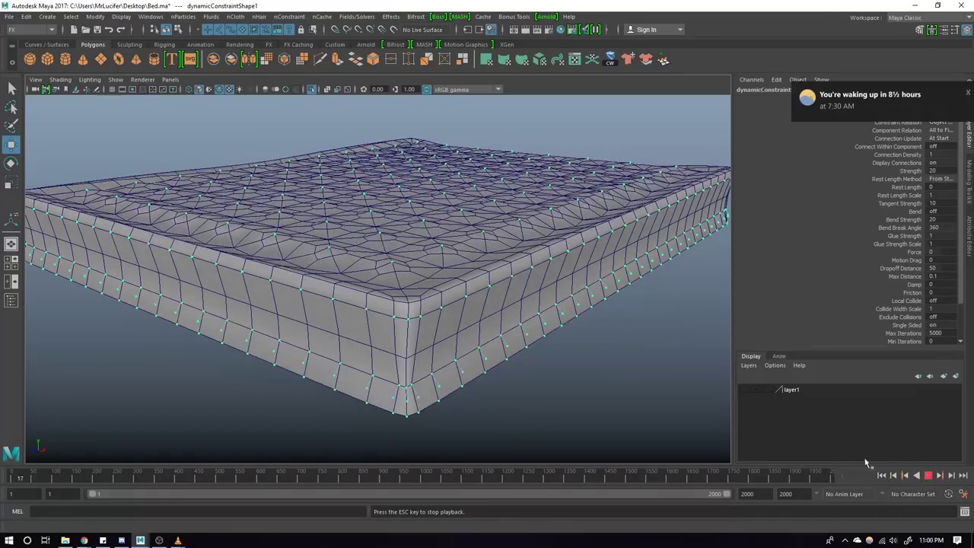
pyautogui.moveTo(413, 255)
pyautogui.keyDown('alt'); pyautogui.mouseDown()
pyautogui.moveTo(466, 246)
pyautogui.moveTo(494, 277)
pyautogui.moveTo(421, 269)
pyautogui.moveTo(394, 274)
pyautogui.moveTo(388, 290)
pyautogui.moveTo(411, 291)
pyautogui.moveTo(328, 286)
pyautogui.mouseUp(); pyautogui.keyUp('alt')
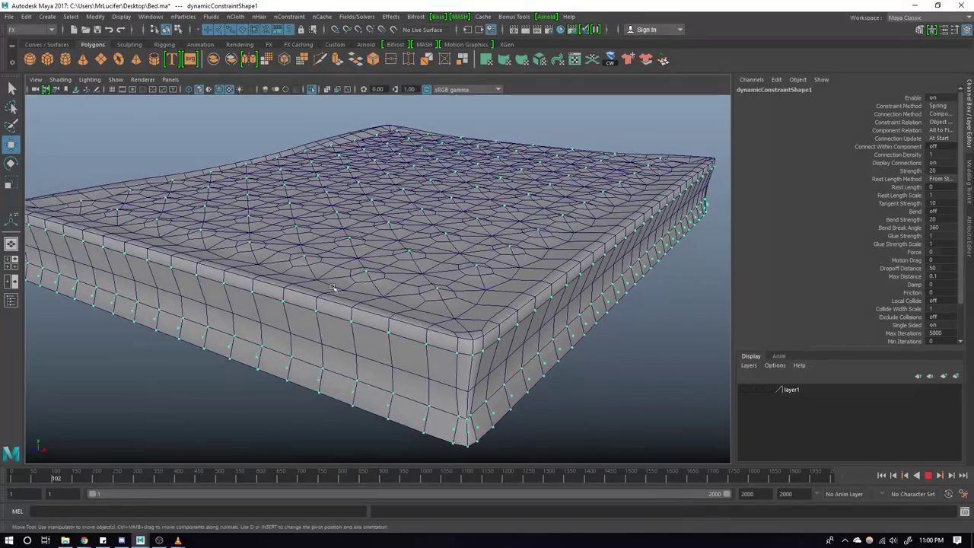
pyautogui.click(928, 475)
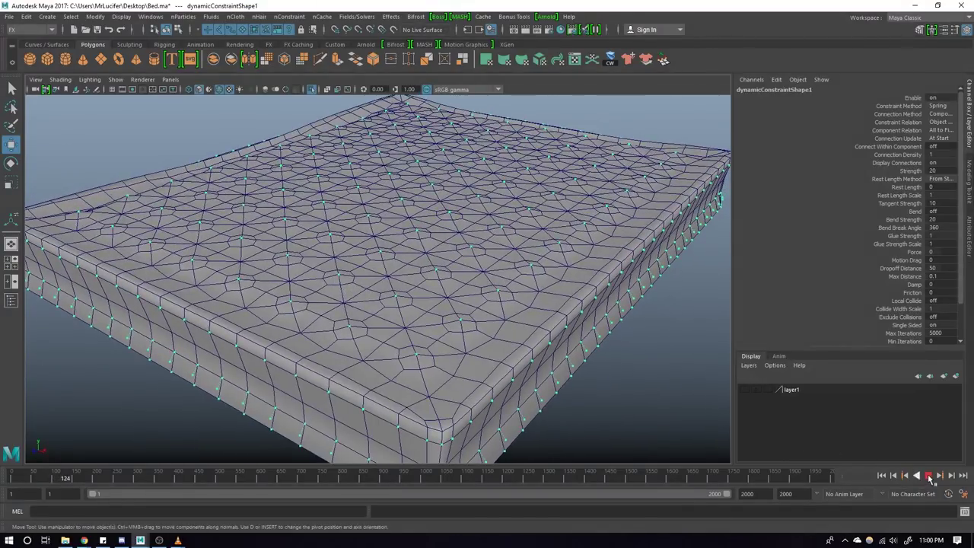
pyautogui.click(882, 475)
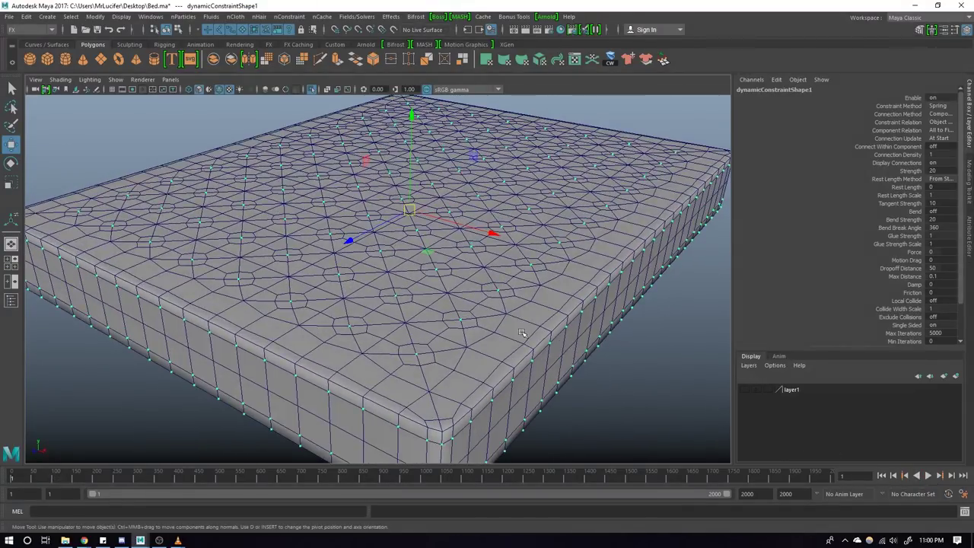
pyautogui.click(523, 333)
# Step: Set the mattress nClothShape1 Pressure to 1
pyautogui.hotkey('ctrl', 'a')
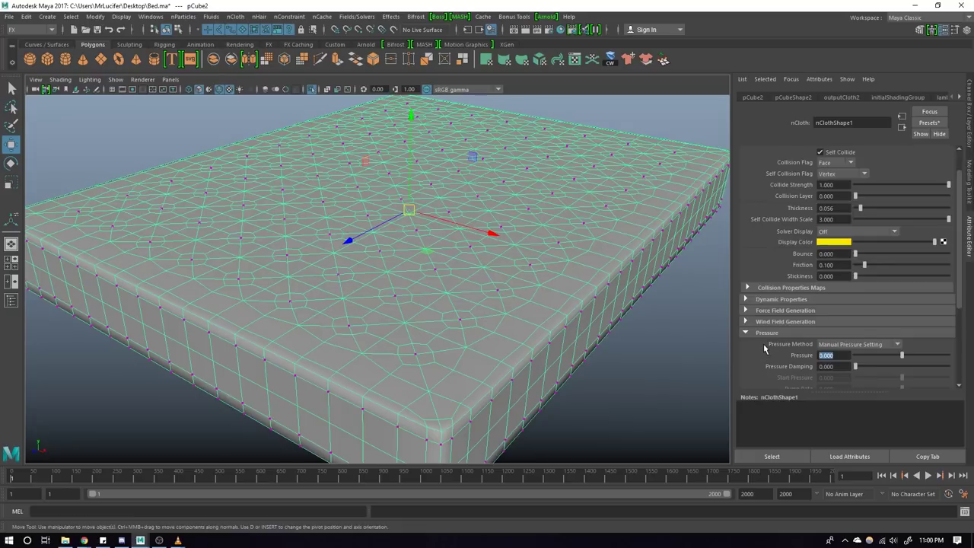
pyautogui.write('1')
pyautogui.press('Return')
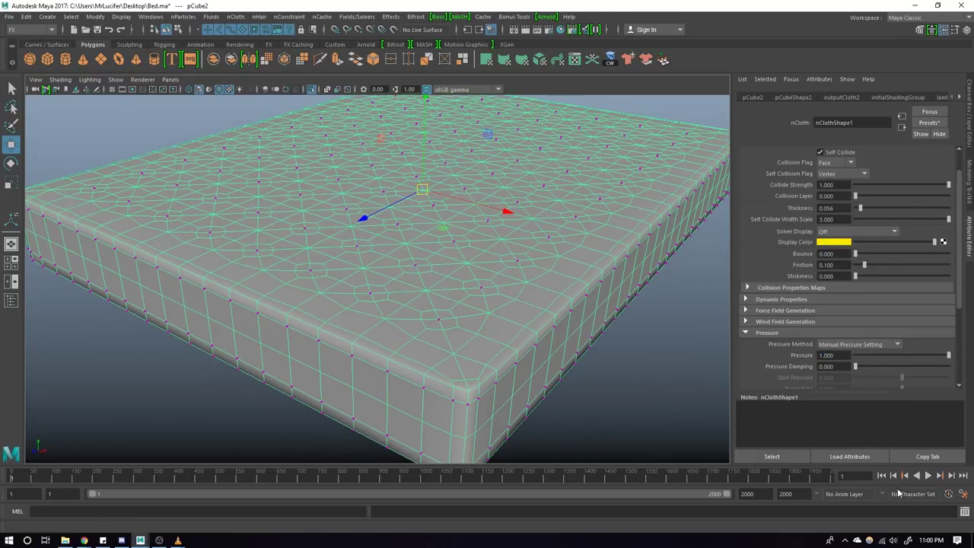
# Step: Play the simulation to watch the top puff up, then stop and rewind
pyautogui.click(928, 475)
pyautogui.moveTo(655, 380)
pyautogui.keyDown('alt'); pyautogui.mouseDown()
pyautogui.moveTo(573, 343)
pyautogui.moveTo(475, 349)
pyautogui.mouseUp(); pyautogui.keyUp('alt')
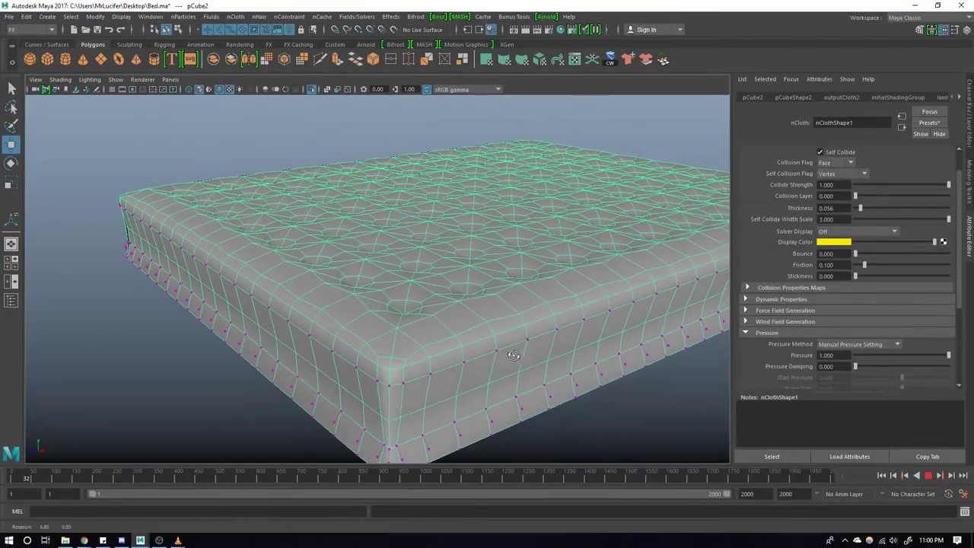
pyautogui.moveTo(475, 348)
pyautogui.keyDown('alt'); pyautogui.mouseDown(button='right')
pyautogui.moveTo(533, 358)
pyautogui.moveTo(563, 323)
pyautogui.mouseUp(button='right'); pyautogui.keyUp('alt')
pyautogui.keyDown('alt'); pyautogui.moveTo(563, 323); pyautogui.dragTo(502, 363); pyautogui.keyUp('alt')
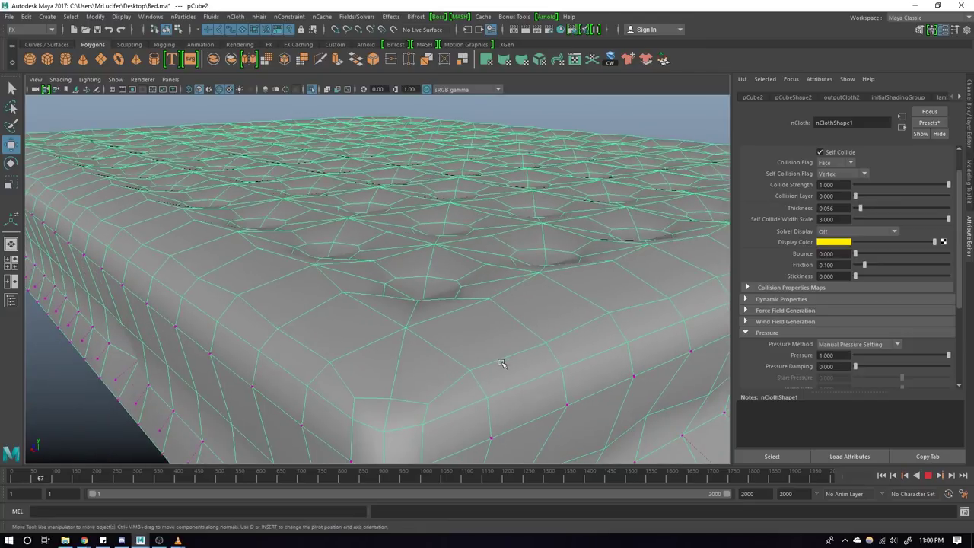
pyautogui.click(929, 475)
pyautogui.click(881, 475)
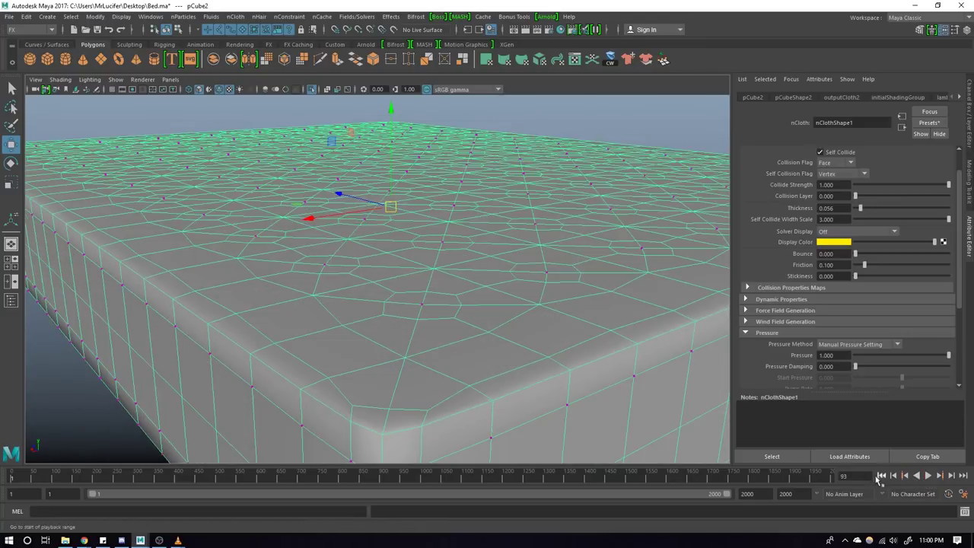
pyautogui.keyDown('alt'); pyautogui.moveTo(472, 381); pyautogui.dragTo(485, 246); pyautogui.keyUp('alt')
# Step: Smooth the mattress mesh and select the mattress cloth
pyautogui.keyDown('shift'); pyautogui.moveTo(530, 169); pyautogui.dragTo(503, 230, button='right'); pyautogui.keyUp('shift')
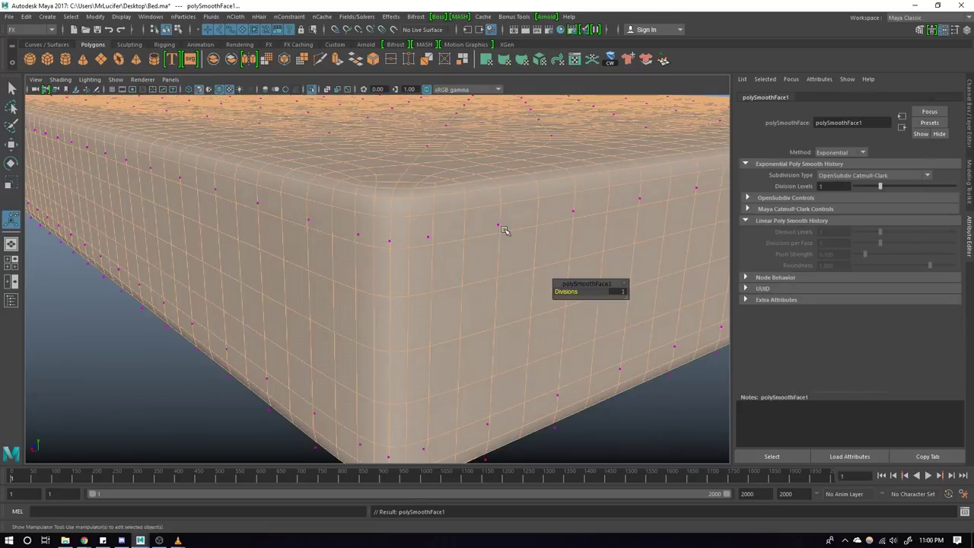
pyautogui.moveTo(504, 230)
pyautogui.keyDown('alt'); pyautogui.mouseDown()
pyautogui.moveTo(497, 271)
pyautogui.moveTo(424, 277)
pyautogui.mouseUp(); pyautogui.keyUp('alt')
pyautogui.press('q')
pyautogui.click(474, 261)
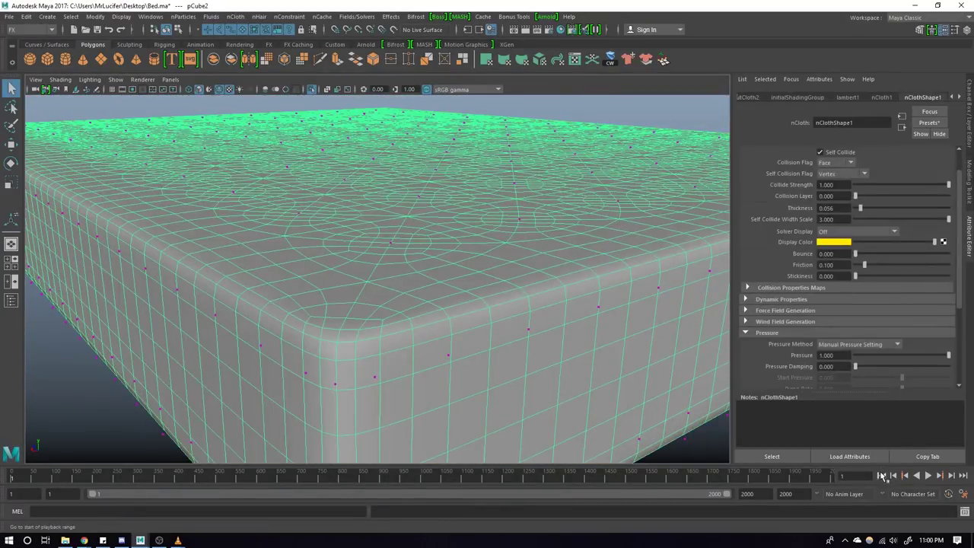
# Step: Play the simulation and stop at frame 157 once the tufts settle
pyautogui.click(928, 475)
pyautogui.scroll(-5, 426, 318)
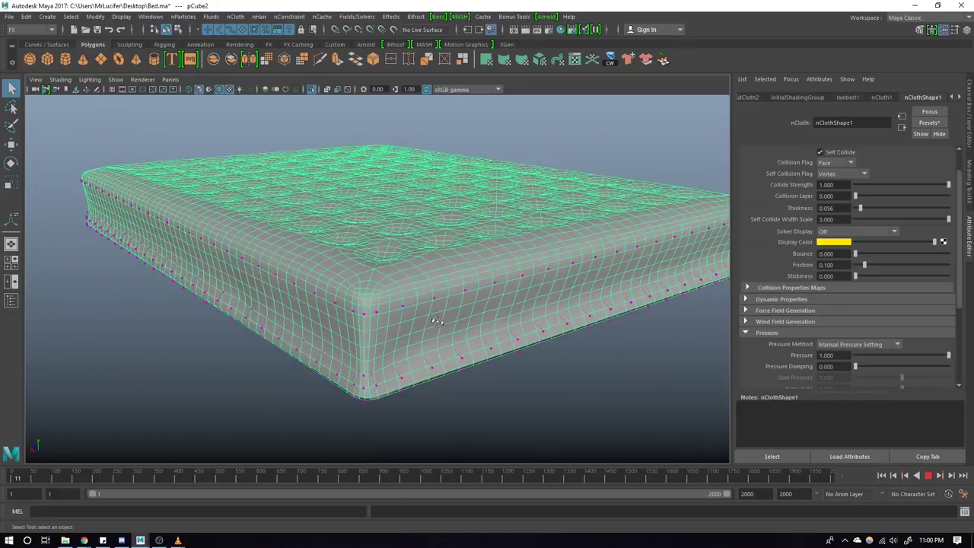
pyautogui.scroll(3, 404, 315)
pyautogui.scroll(3, 407, 312)
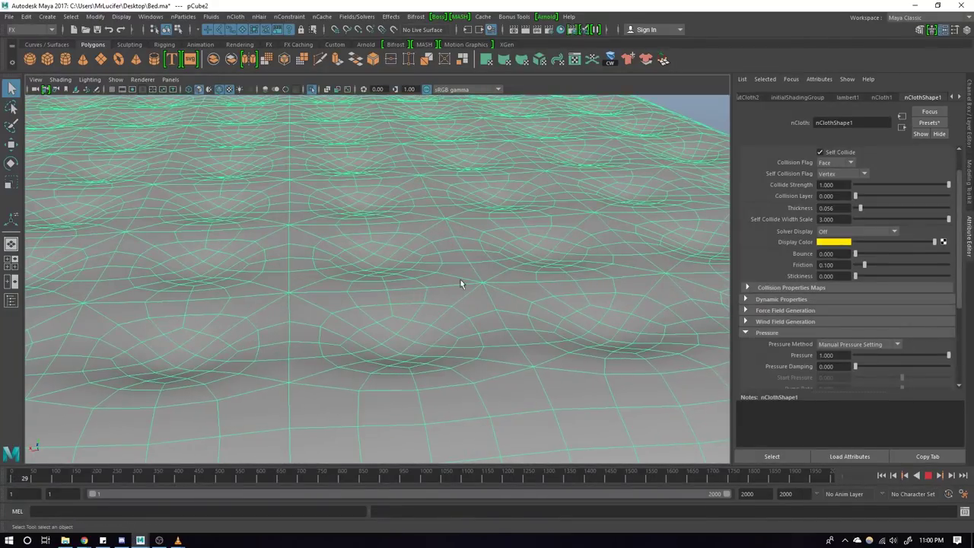
pyautogui.scroll(-3, 449, 280)
pyautogui.moveTo(441, 278)
pyautogui.keyDown('alt'); pyautogui.mouseDown()
pyautogui.moveTo(370, 283)
pyautogui.moveTo(355, 298)
pyautogui.moveTo(289, 278)
pyautogui.moveTo(267, 283)
pyautogui.moveTo(263, 294)
pyautogui.mouseUp(); pyautogui.keyUp('alt')
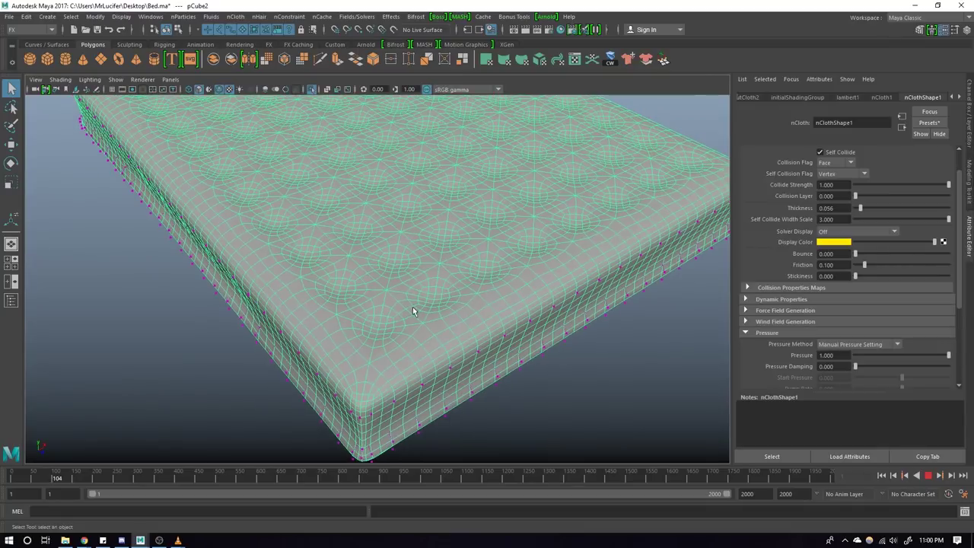
pyautogui.press('f')
pyautogui.moveTo(441, 318)
pyautogui.keyDown('alt'); pyautogui.mouseDown()
pyautogui.moveTo(587, 300)
pyautogui.moveTo(564, 305)
pyautogui.moveTo(617, 369)
pyautogui.mouseUp(); pyautogui.keyUp('alt')
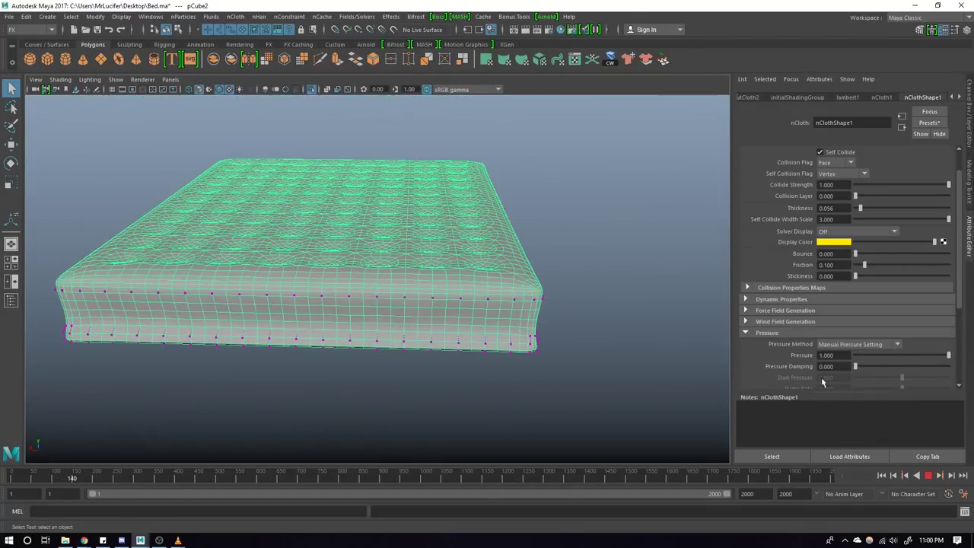
pyautogui.click(928, 475)
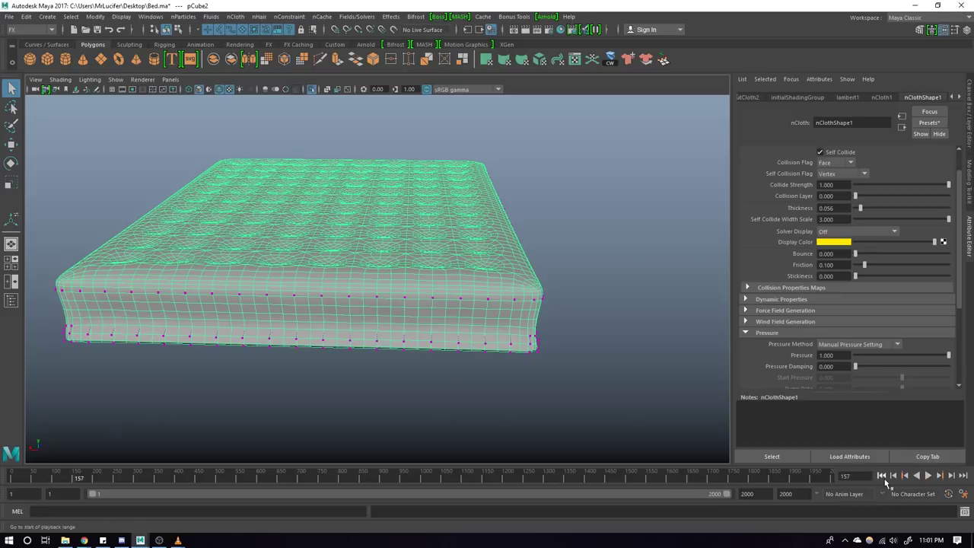
pyautogui.moveTo(654, 442)
pyautogui.keyDown('alt'); pyautogui.mouseDown()
pyautogui.moveTo(446, 331)
pyautogui.moveTo(483, 349)
pyautogui.mouseUp(); pyautogui.keyUp('alt')
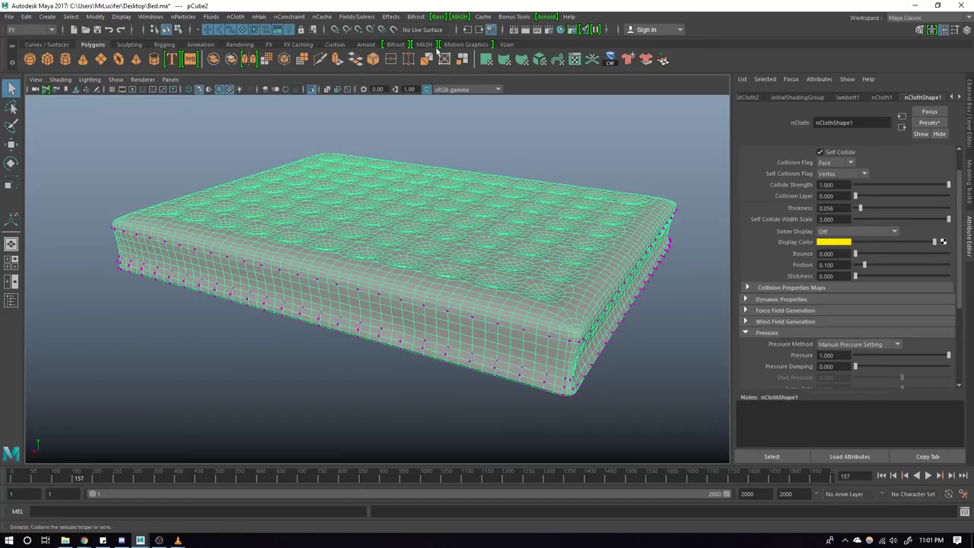
# Step: Open the Outliner and delete construction history on all objects
pyautogui.click(335, 44)
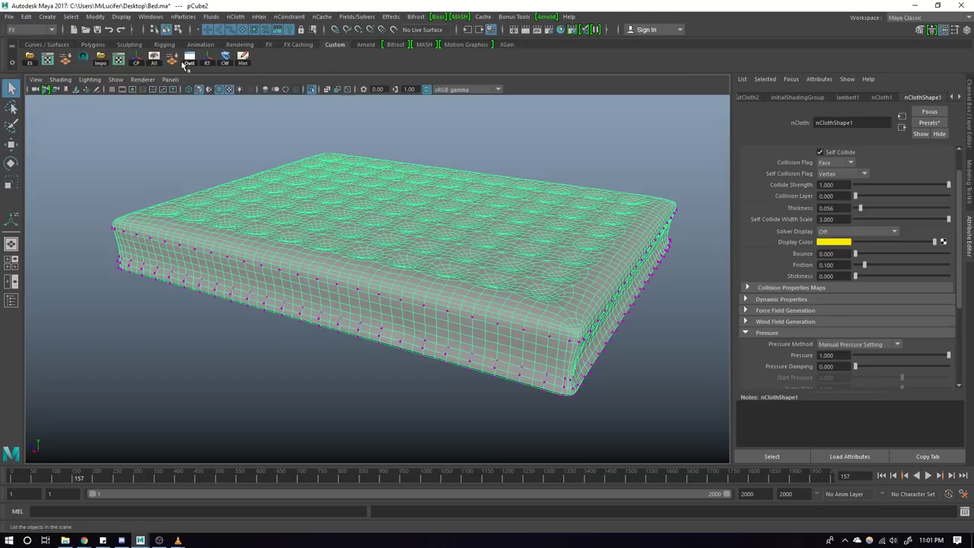
pyautogui.click(190, 61)
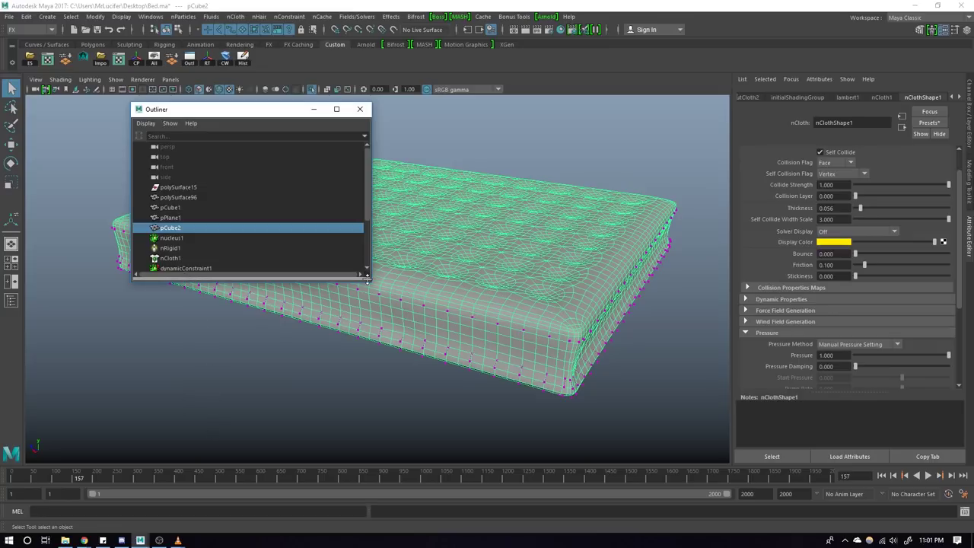
pyautogui.moveTo(269, 113); pyautogui.dragTo(728, 131)
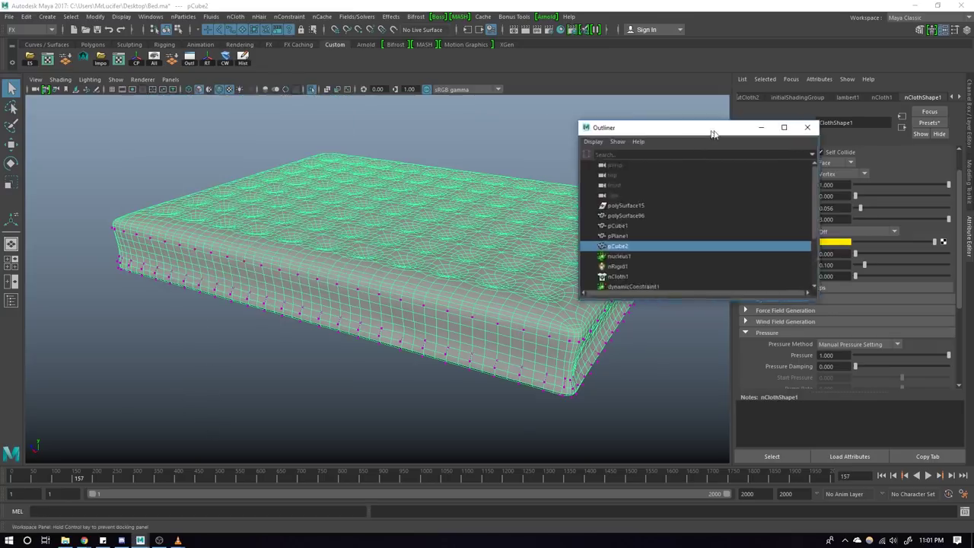
pyautogui.scroll(-2, 716, 185)
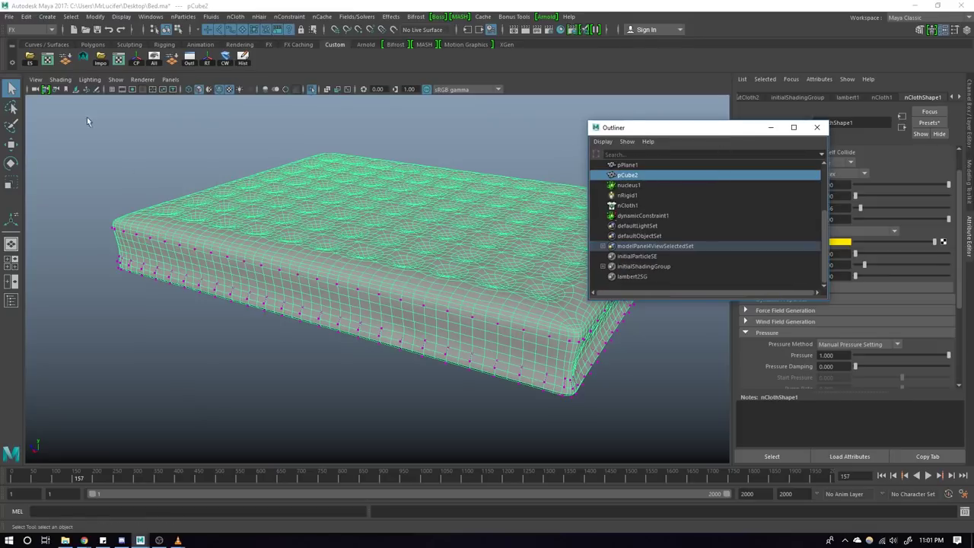
pyautogui.click(26, 16)
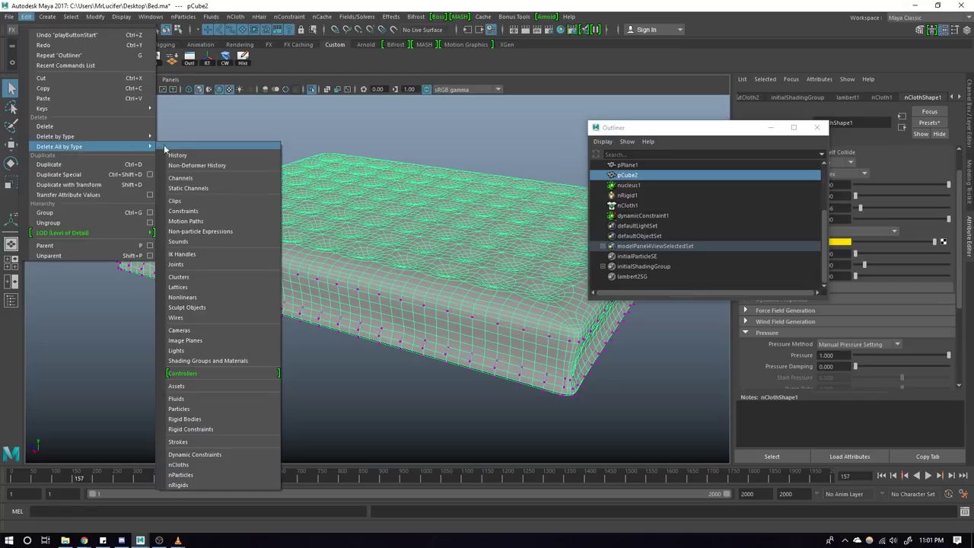
pyautogui.moveTo(60, 146)
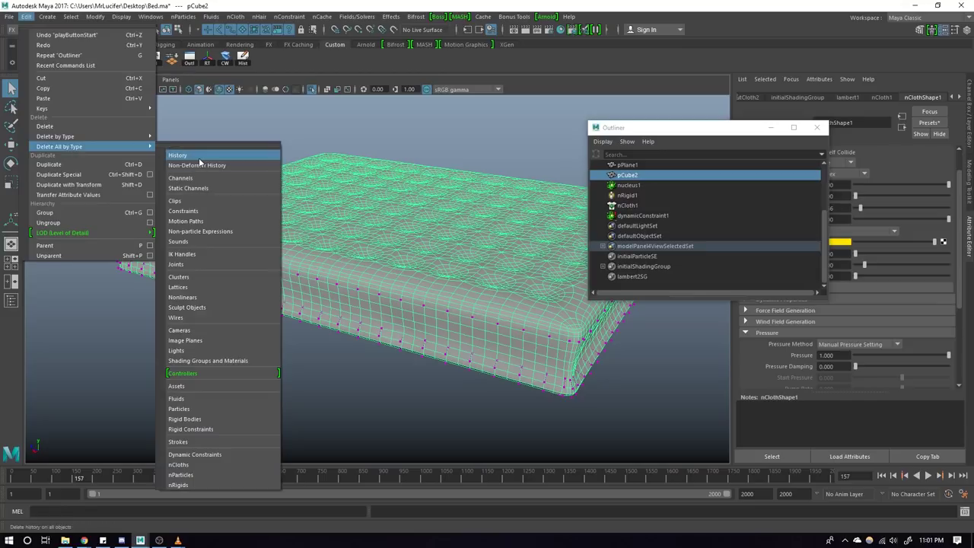
pyautogui.click(199, 158)
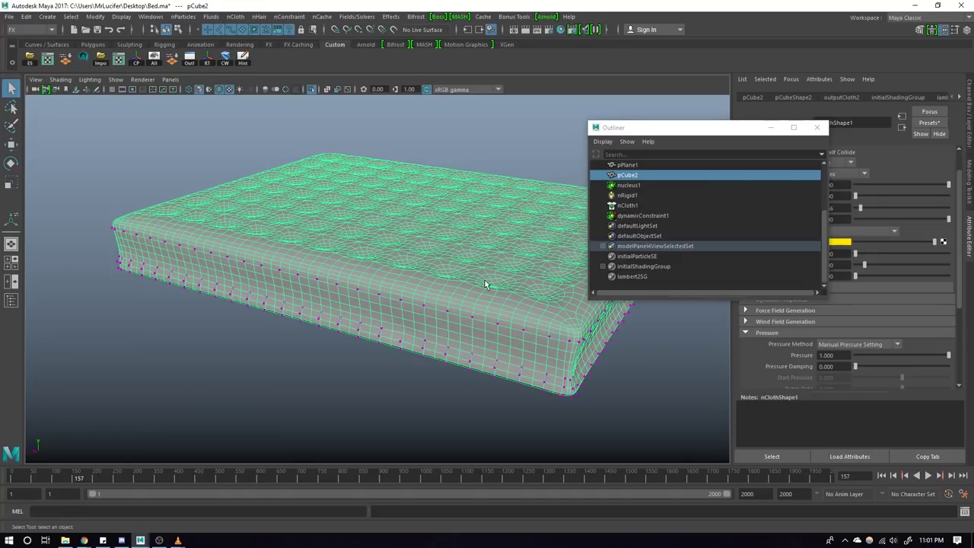
# Step: Delete nCloth1, dynamicConstraint1, nucleus1 and nRigid1, leaving mattress mesh polySurface96
pyautogui.click(632, 216)
pyautogui.keyDown('ctrl'); pyautogui.click(636, 207); pyautogui.keyUp('ctrl')
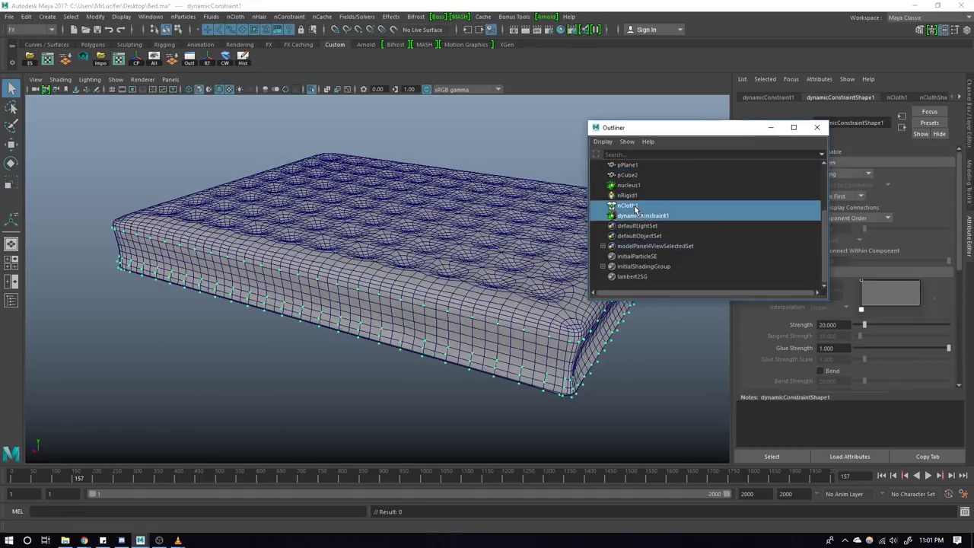
pyautogui.keyDown('ctrl'); pyautogui.click(638, 187); pyautogui.keyUp('ctrl')
pyautogui.keyDown('ctrl'); pyautogui.click(630, 197); pyautogui.keyUp('ctrl')
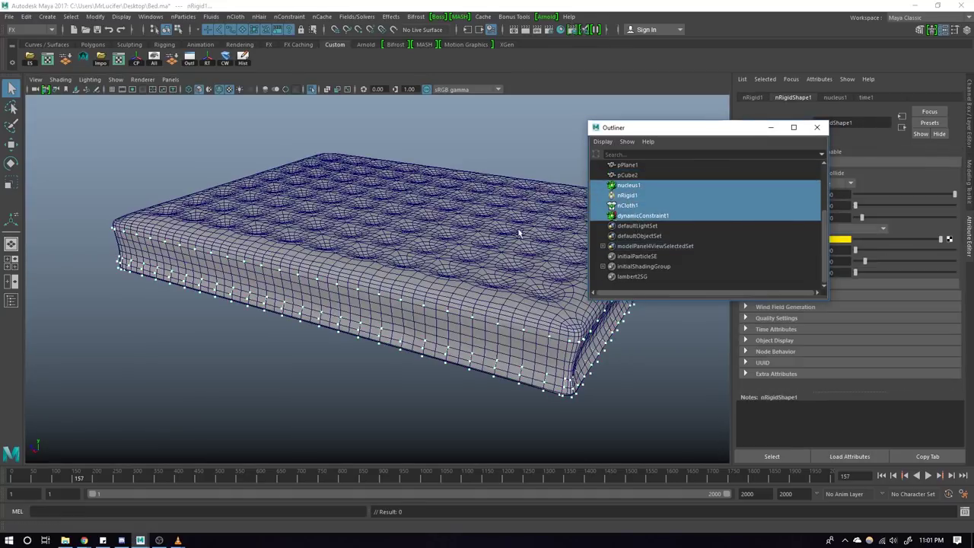
pyautogui.press('Delete')
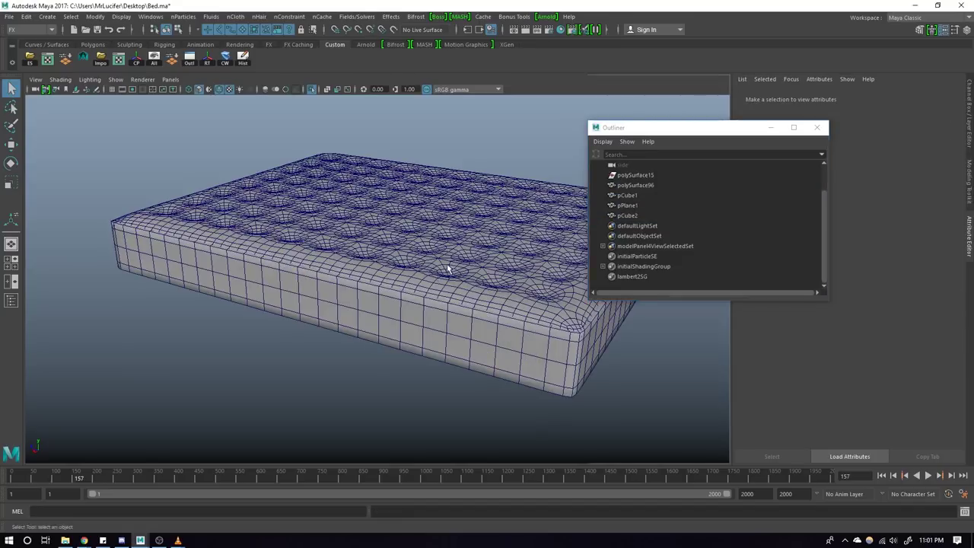
pyautogui.moveTo(446, 265)
pyautogui.keyDown('alt'); pyautogui.mouseDown()
pyautogui.moveTo(364, 256)
pyautogui.moveTo(381, 263)
pyautogui.mouseUp(); pyautogui.keyUp('alt')
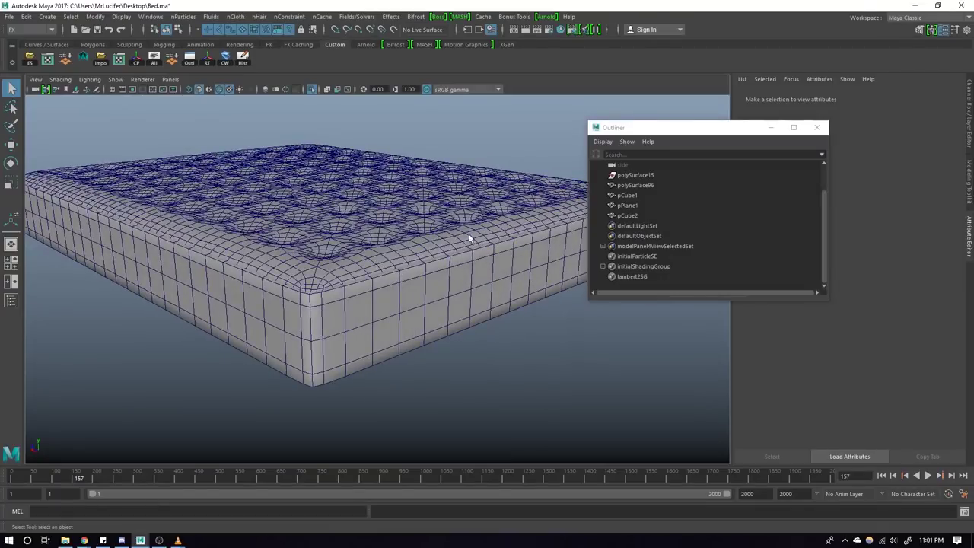
pyautogui.click(626, 194)
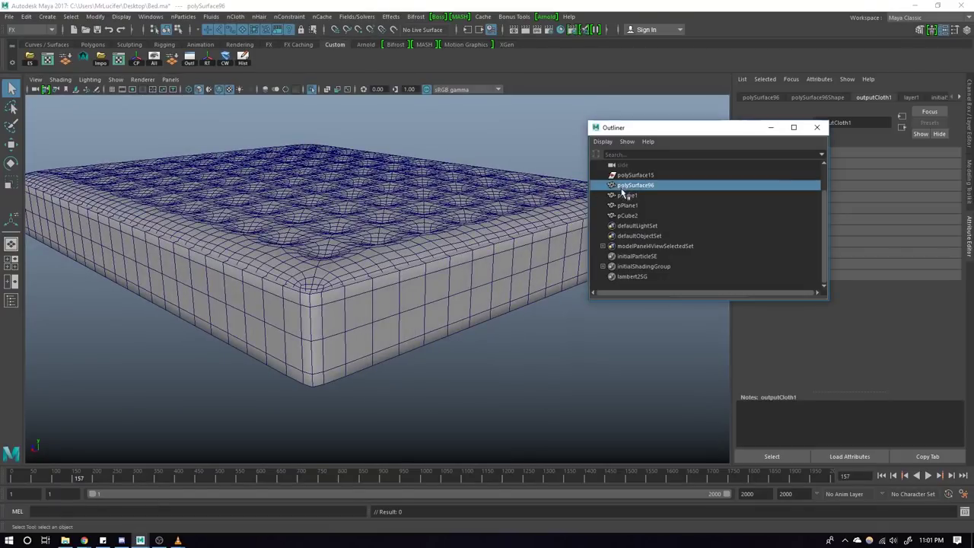
# Step: Select the pCube2 mattress and view it from above inside the bed frame
pyautogui.click(626, 205)
pyautogui.click(627, 216)
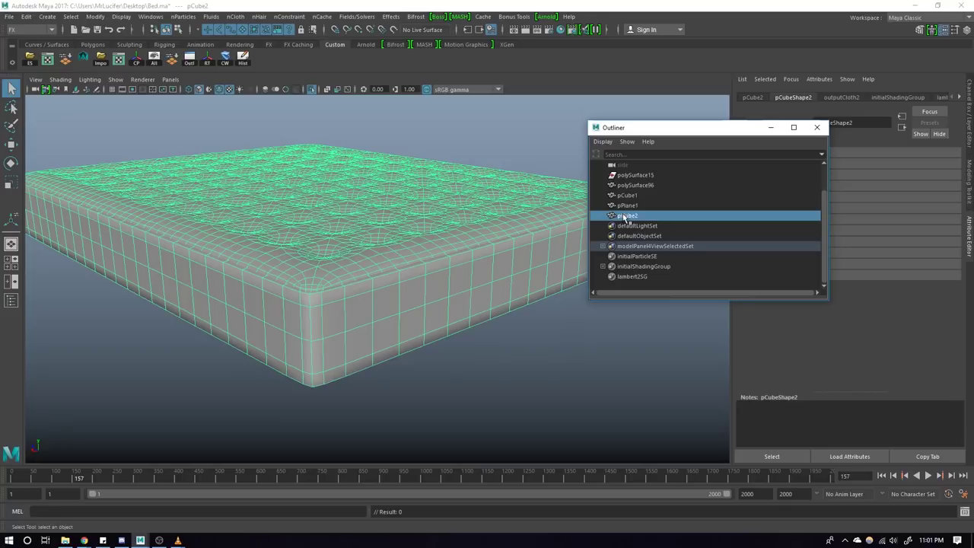
pyautogui.moveTo(310, 231)
pyautogui.keyDown('alt'); pyautogui.mouseDown()
pyautogui.moveTo(370, 257)
pyautogui.moveTo(370, 193)
pyautogui.moveTo(256, 166)
pyautogui.moveTo(304, 109)
pyautogui.mouseUp(); pyautogui.keyUp('alt')
pyautogui.click(332, 273)
pyautogui.press('r')
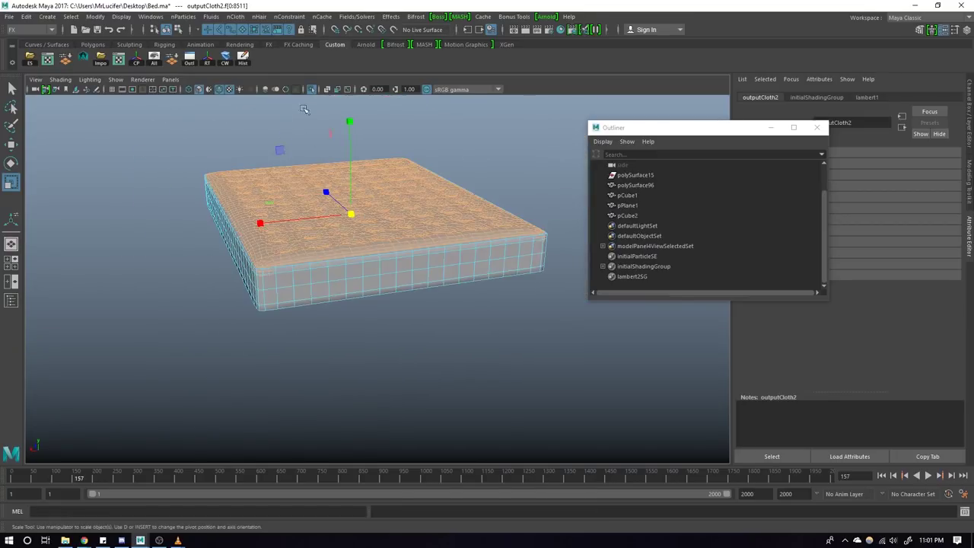
pyautogui.click(312, 92)
pyautogui.scroll(6, 449, 258)
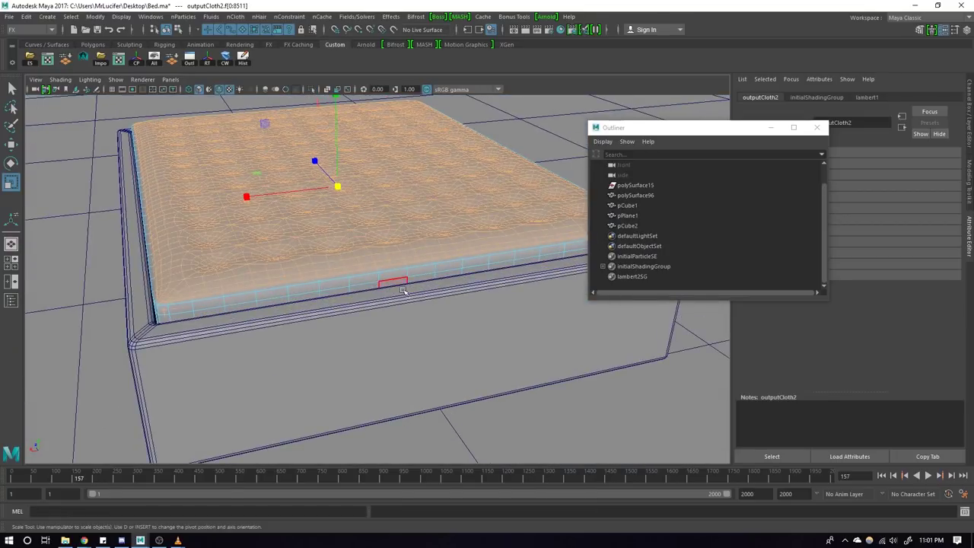
pyautogui.click(395, 283)
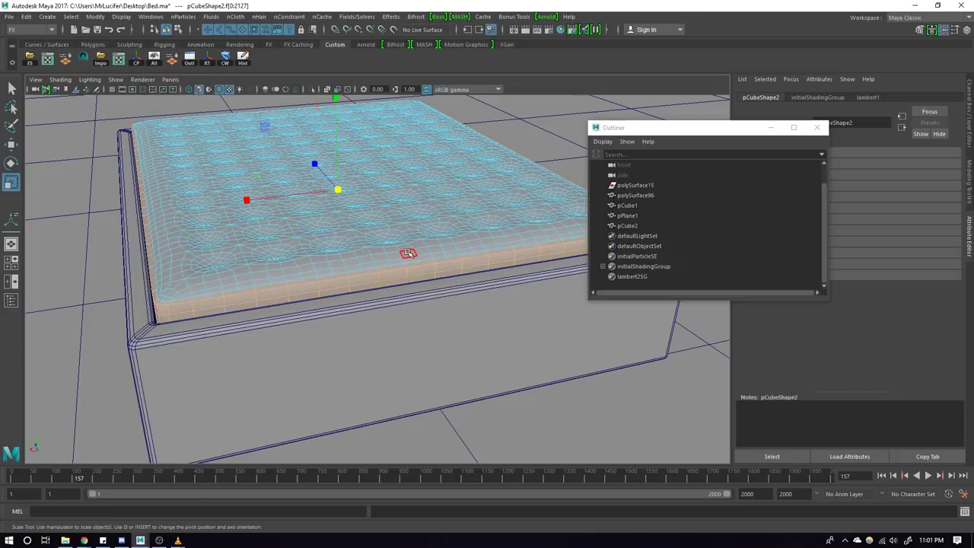
pyautogui.moveTo(408, 253); pyautogui.dragTo(408, 242, button='right')
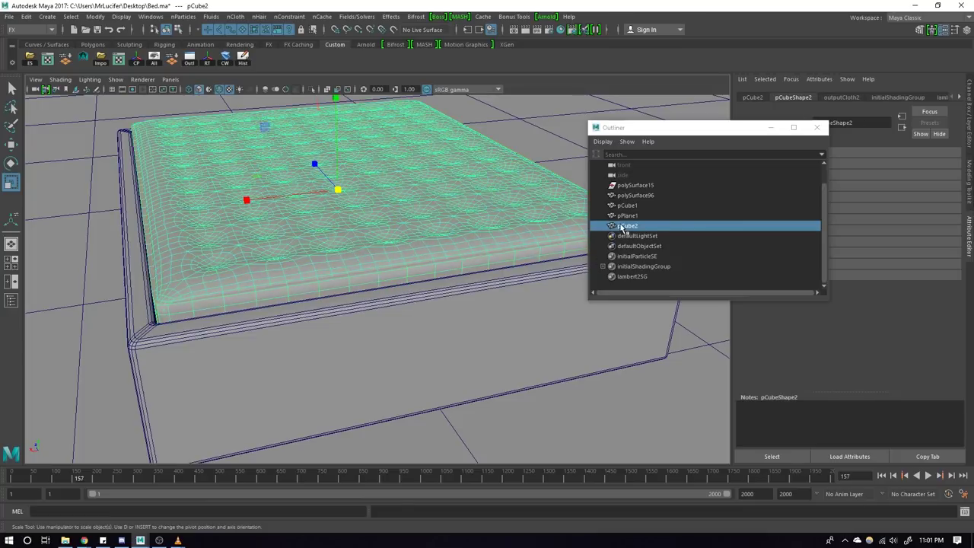
# Step: Frame the mattress and orbit in close to inspect its front edge
pyautogui.press('f')
pyautogui.scroll(2, 426, 258)
pyautogui.scroll(2, 426, 259)
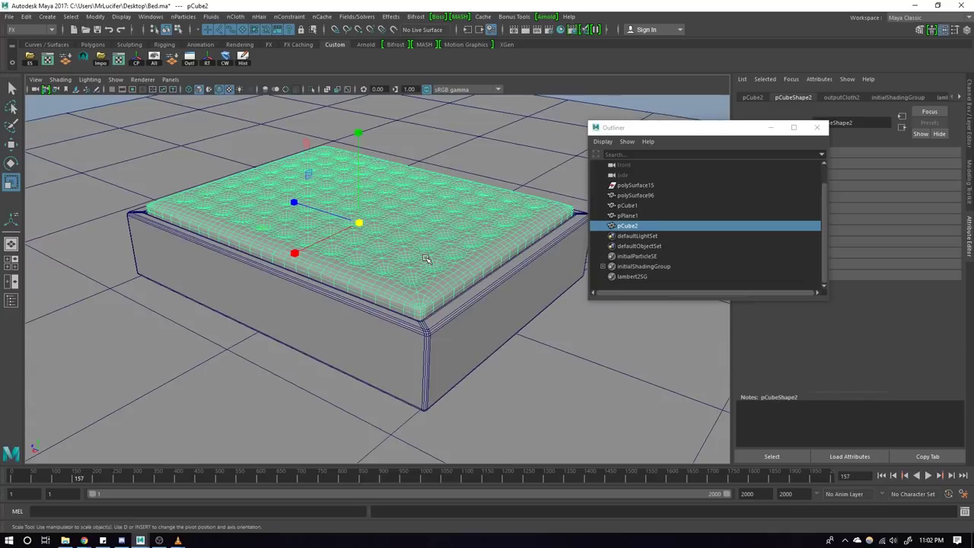
pyautogui.scroll(-3, 216, 138)
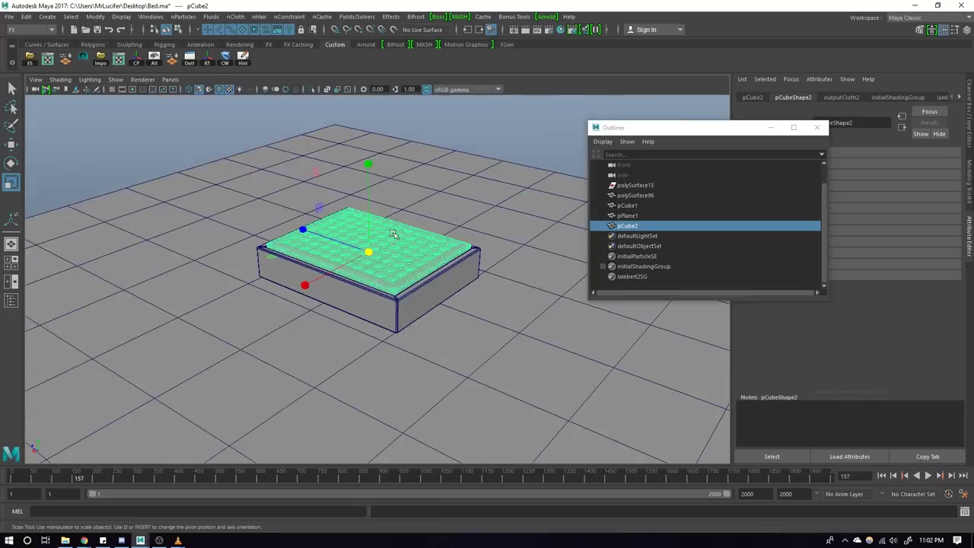
pyautogui.scroll(5, 304, 229)
pyautogui.keyDown('alt'); pyautogui.moveTo(342, 244); pyautogui.dragTo(413, 271); pyautogui.keyUp('alt')
pyautogui.scroll(3, 432, 237)
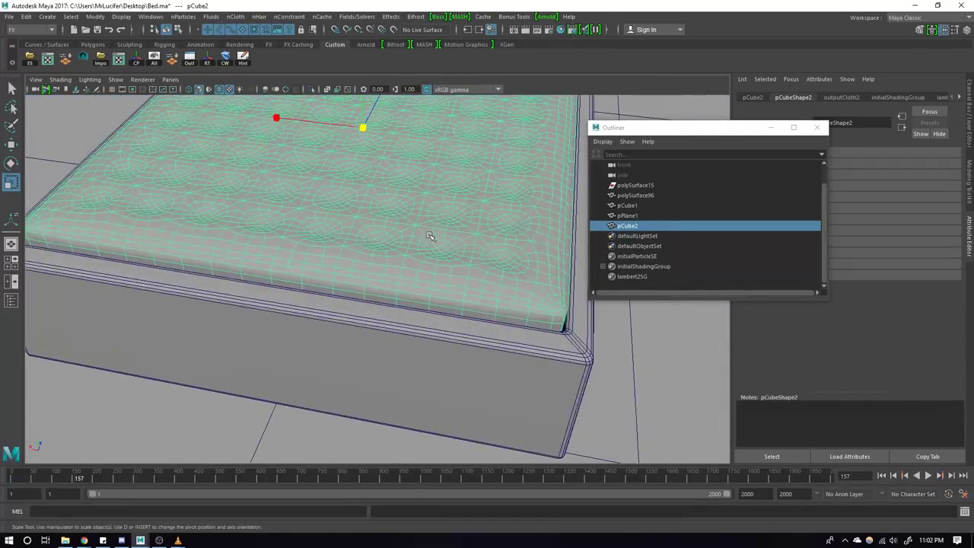
pyautogui.scroll(-5, 443, 222)
pyautogui.keyDown('alt'); pyautogui.moveTo(400, 231); pyautogui.dragTo(419, 224); pyautogui.keyUp('alt')
pyautogui.scroll(5, 419, 225)
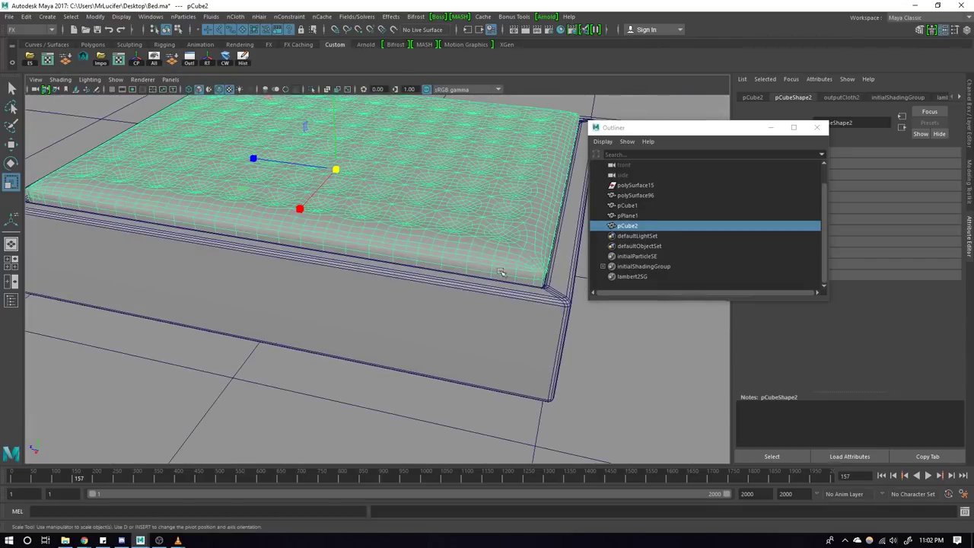
pyautogui.scroll(3, 391, 214)
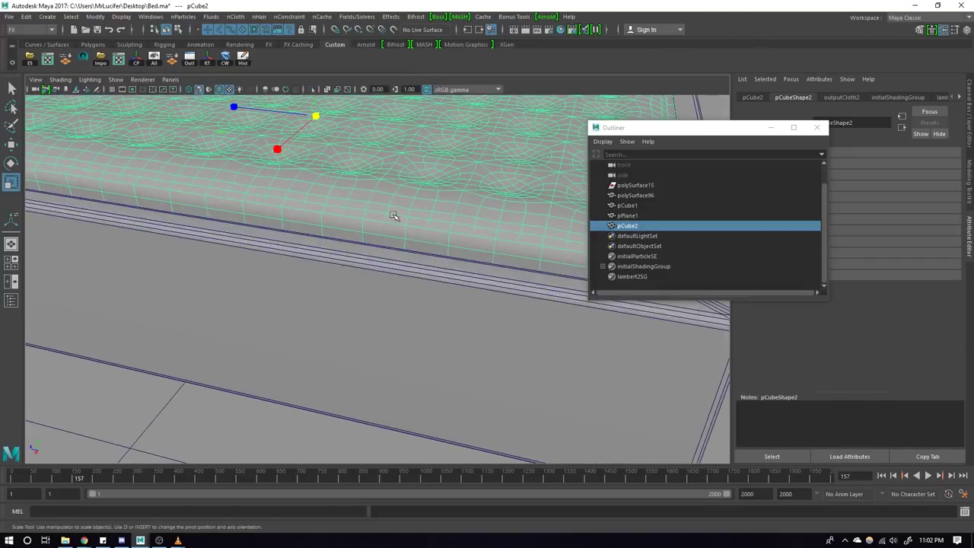
# Step: Inspect the isolated mattress corner in wireframe and shaded views, then show the whole bed
pyautogui.press('4')
pyautogui.moveTo(394, 219)
pyautogui.keyDown('alt'); pyautogui.mouseDown()
pyautogui.moveTo(425, 268)
pyautogui.moveTo(421, 293)
pyautogui.mouseUp(); pyautogui.keyUp('alt')
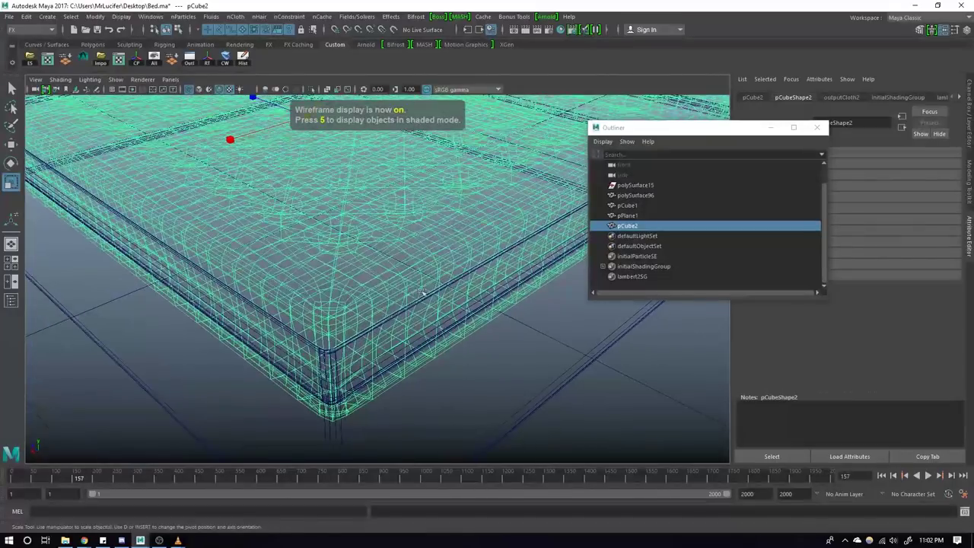
pyautogui.hotkey('ctrl', '1')
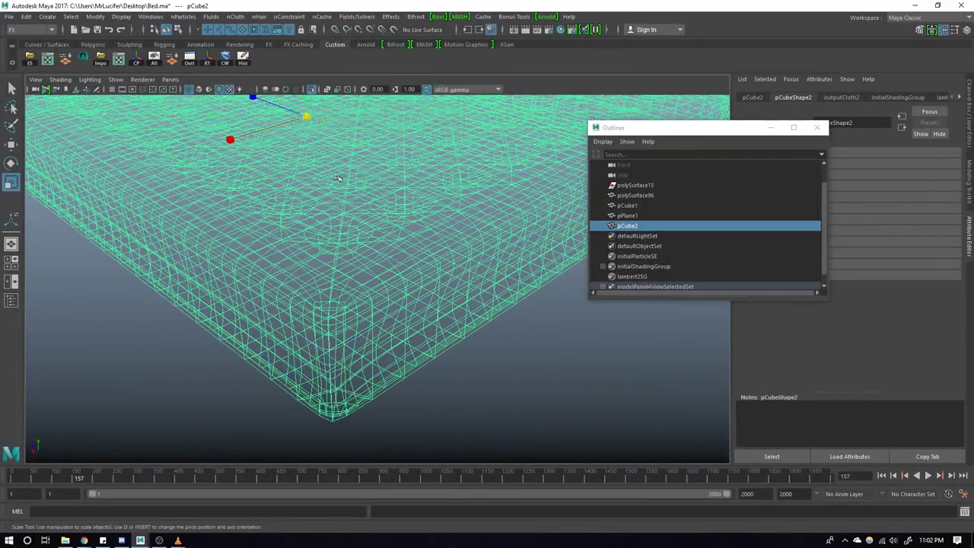
pyautogui.scroll(3, 388, 241)
pyautogui.scroll(-3, 389, 241)
pyautogui.press('6')
pyautogui.moveTo(427, 267)
pyautogui.keyDown('alt'); pyautogui.mouseDown()
pyautogui.moveTo(370, 220)
pyautogui.moveTo(327, 152)
pyautogui.mouseUp(); pyautogui.keyUp('alt')
pyautogui.click(429, 287)
pyautogui.press('F8')
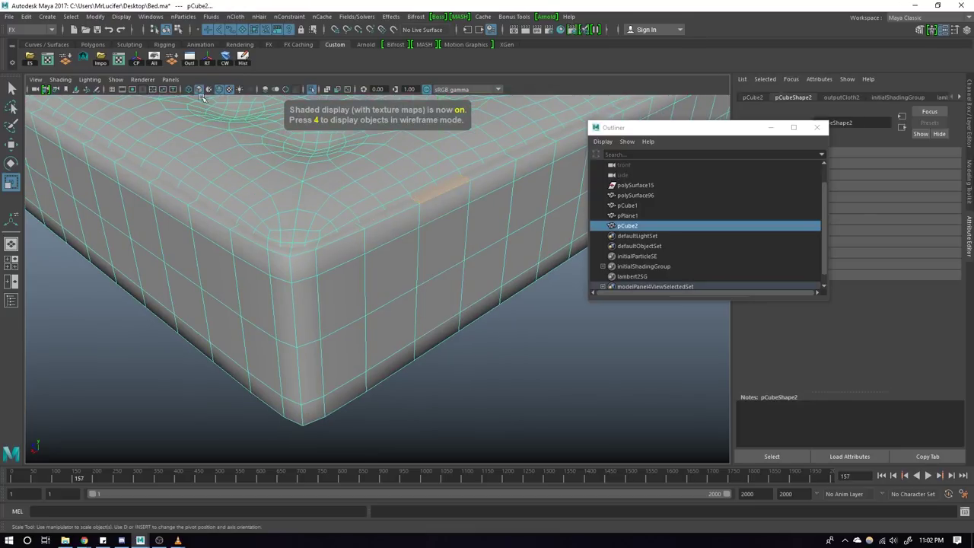
pyautogui.click(324, 92)
pyautogui.keyDown('alt'); pyautogui.moveTo(365, 251); pyautogui.dragTo(423, 185); pyautogui.keyUp('alt')
# Step: Combine the mattress pCube2 and bed frame pCube1 into one mesh, pCube3
pyautogui.keyDown('shift'); pyautogui.click(423, 185); pyautogui.keyUp('shift')
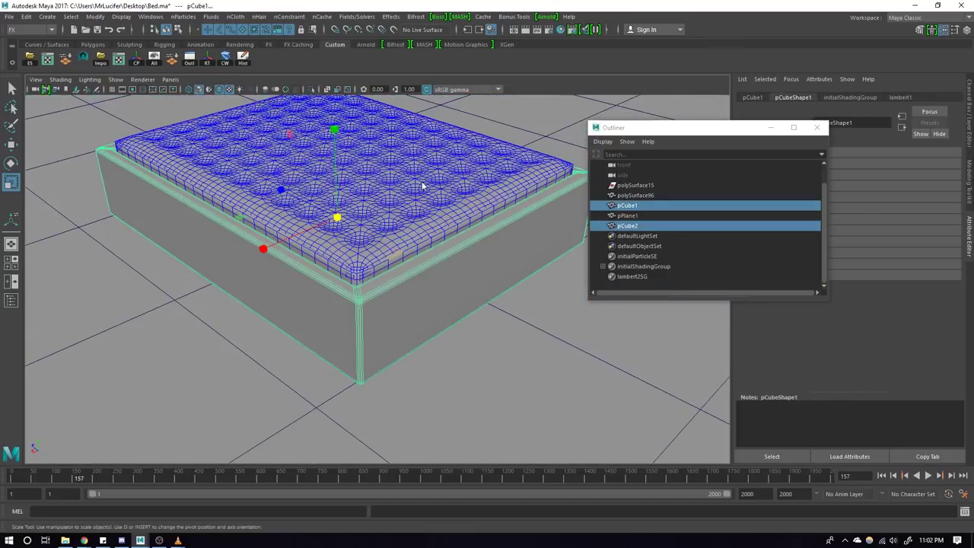
pyautogui.keyDown('shift'); pyautogui.moveTo(438, 172); pyautogui.dragTo(429, 347, button='right'); pyautogui.keyUp('shift')
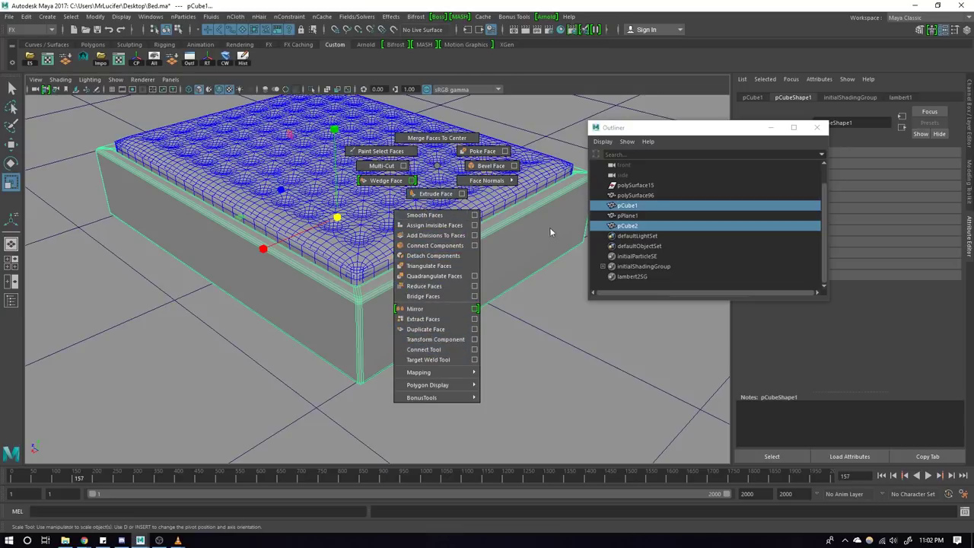
pyautogui.keyDown('shift'); pyautogui.moveTo(421, 246); pyautogui.dragTo(512, 224, button='right'); pyautogui.keyUp('shift')
pyautogui.keyDown('shift'); pyautogui.click(513, 204); pyautogui.keyUp('shift')
pyautogui.keyDown('shift'); pyautogui.click(457, 193); pyautogui.keyUp('shift')
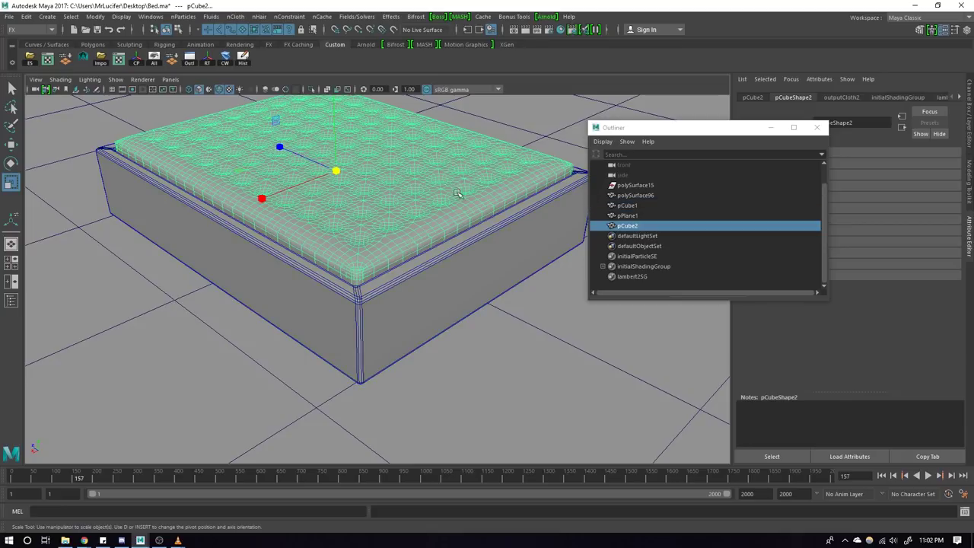
pyautogui.keyDown('shift'); pyautogui.click(488, 259); pyautogui.keyUp('shift')
pyautogui.moveTo(516, 179)
pyautogui.keyDown('shift'); pyautogui.mouseDown(button='right')
pyautogui.moveTo(506, 332)
pyautogui.moveTo(487, 363)
pyautogui.mouseUp(button='right'); pyautogui.keyUp('shift')
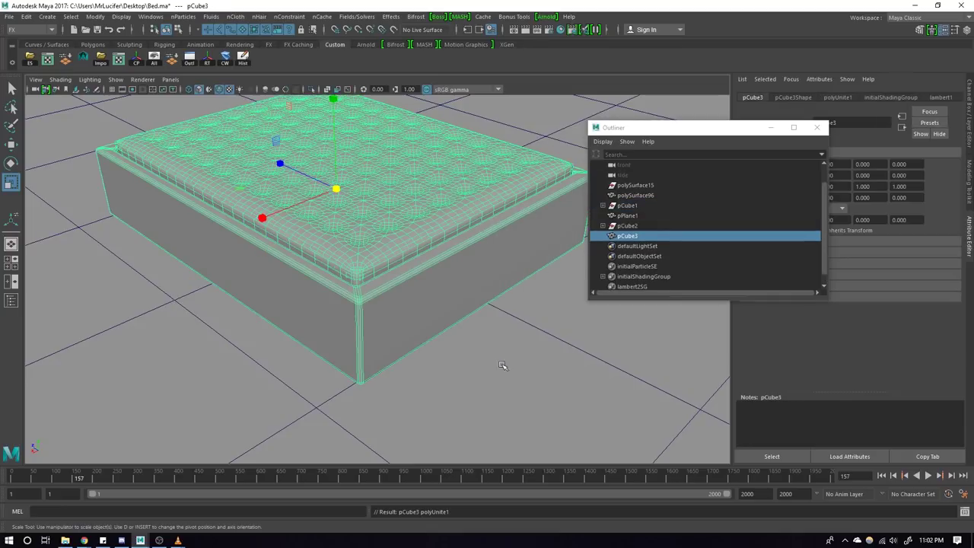
# Step: Separate pCube3 back into polySurface97 and polySurface98
pyautogui.keyDown('shift'); pyautogui.click(388, 262); pyautogui.keyUp('shift')
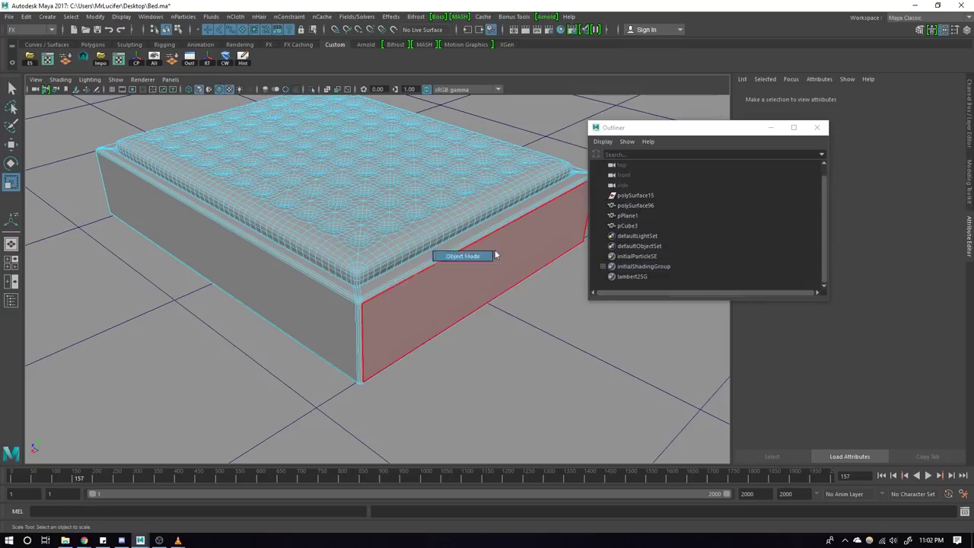
pyautogui.click(495, 256)
pyautogui.keyDown('shift'); pyautogui.moveTo(451, 204); pyautogui.dragTo(442, 379, button='right'); pyautogui.keyUp('shift')
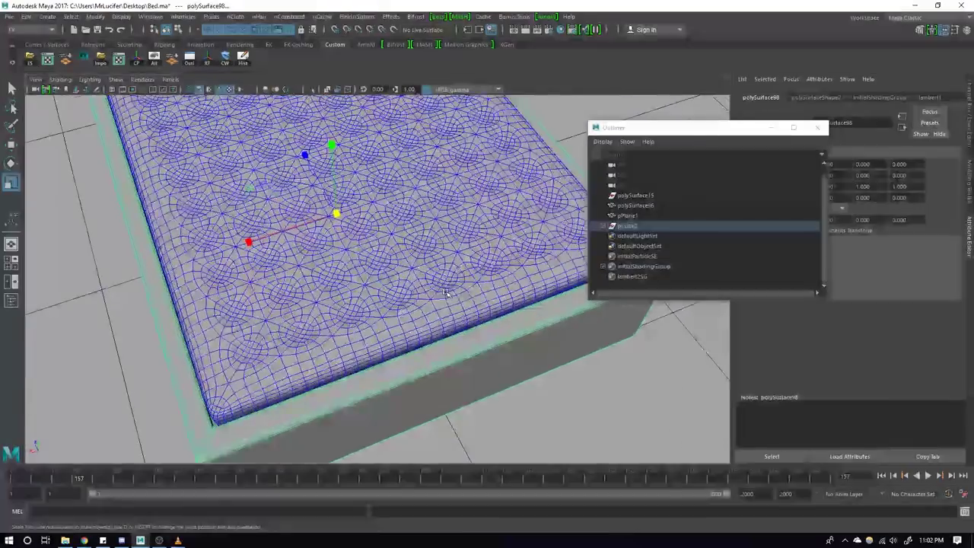
pyautogui.moveTo(338, 224)
pyautogui.keyDown('alt'); pyautogui.mouseDown()
pyautogui.moveTo(387, 291)
pyautogui.moveTo(366, 228)
pyautogui.mouseUp(); pyautogui.keyUp('alt')
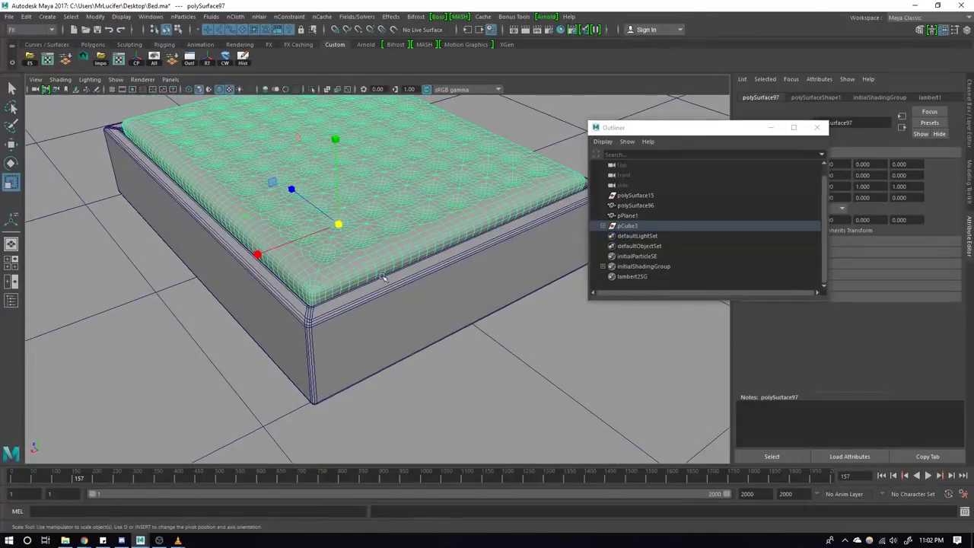
pyautogui.keyDown('alt'); pyautogui.moveTo(365, 229); pyautogui.dragTo(339, 281, button='right'); pyautogui.keyUp('alt')
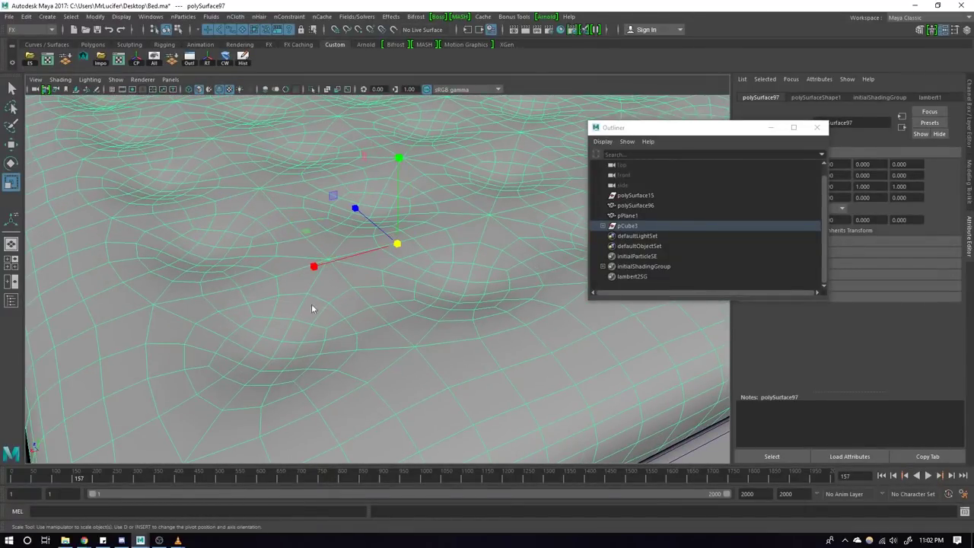
# Step: Move the selected mattress tuft vertices by about 3.38 units in vertex mode
pyautogui.press('F9')
pyautogui.press('r')
pyautogui.scroll(-5, 362, 308)
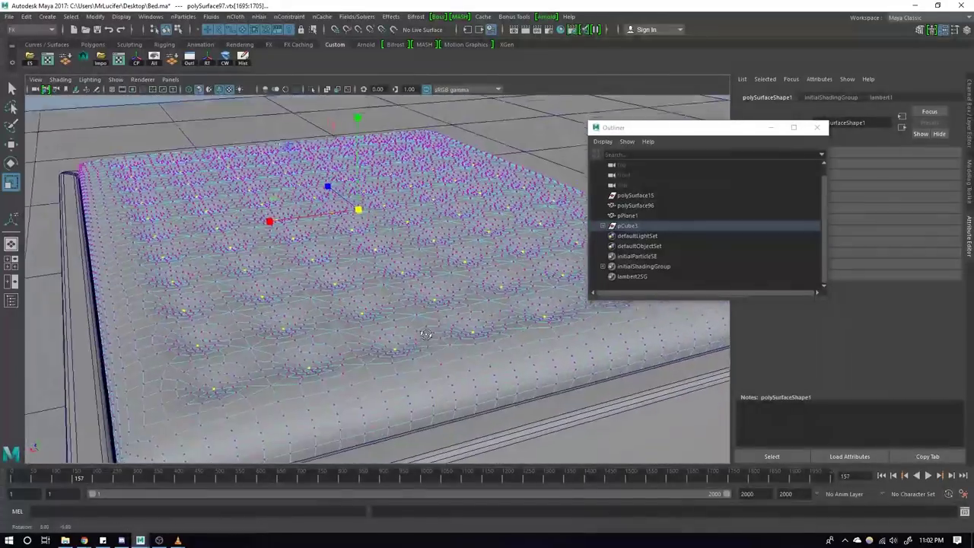
pyautogui.moveTo(362, 308)
pyautogui.keyDown('alt'); pyautogui.mouseDown()
pyautogui.moveTo(432, 330)
pyautogui.moveTo(407, 241)
pyautogui.mouseUp(); pyautogui.keyUp('alt')
pyautogui.scroll(2, 432, 329)
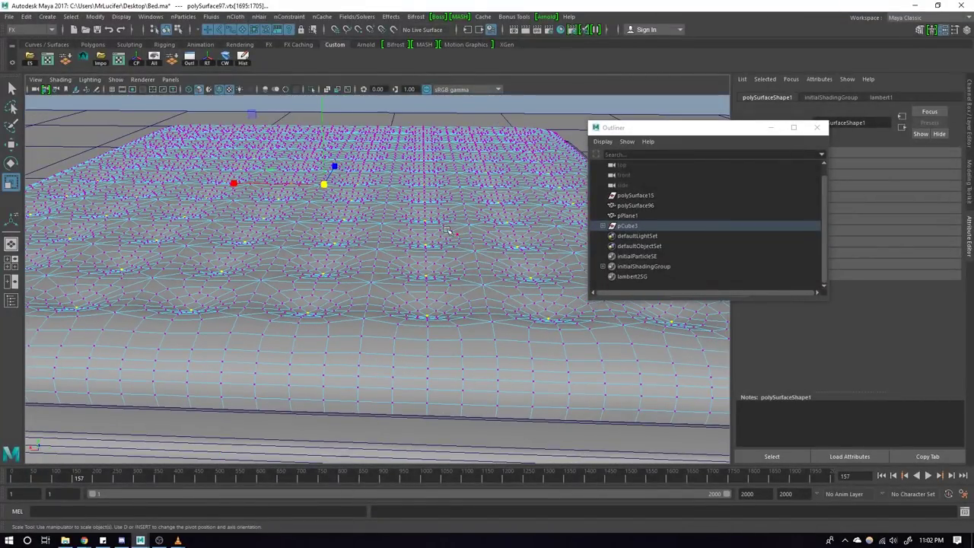
pyautogui.keyDown('alt'); pyautogui.moveTo(465, 248); pyautogui.dragTo(452, 310); pyautogui.keyUp('alt')
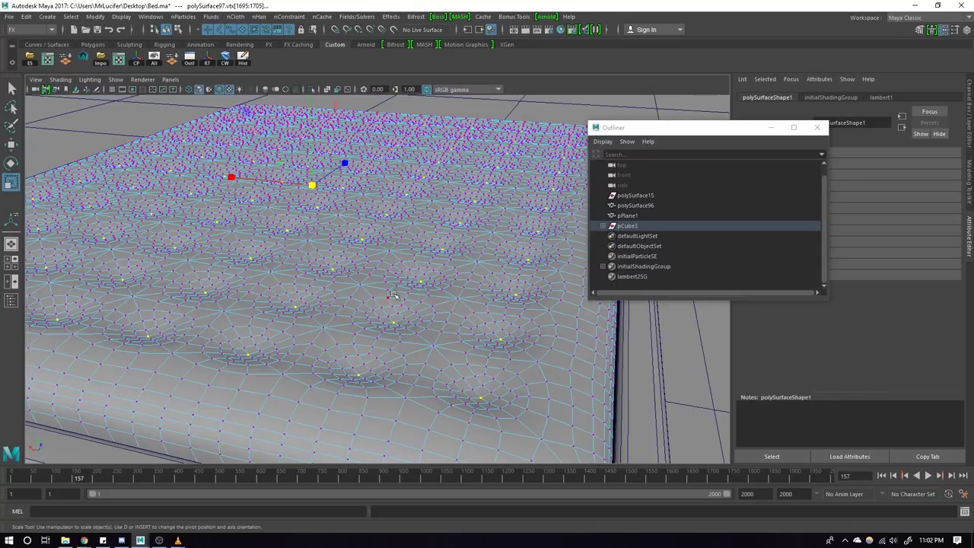
pyautogui.keyDown('alt'); pyautogui.moveTo(391, 297); pyautogui.dragTo(315, 298); pyautogui.keyUp('alt')
pyautogui.press('w')
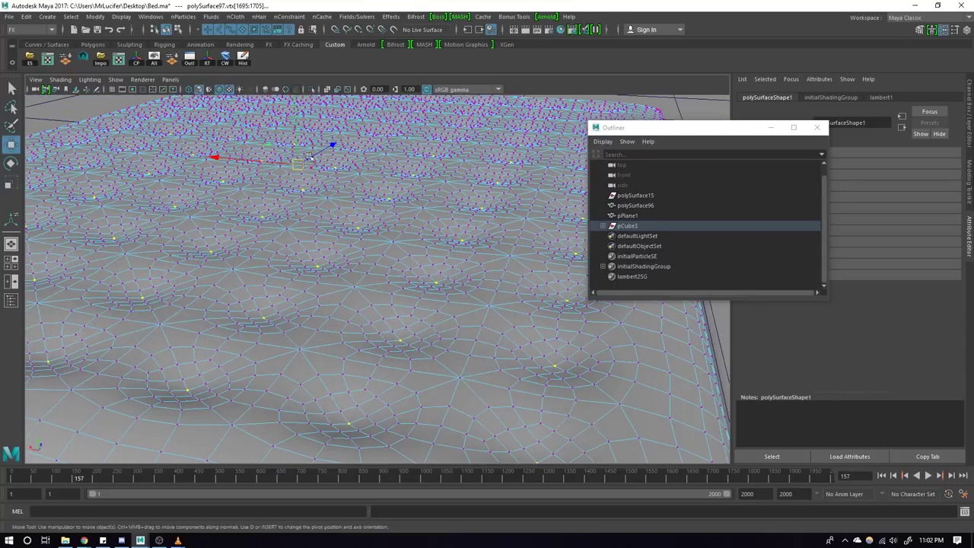
pyautogui.moveTo(298, 127)
pyautogui.mouseDown()
pyautogui.moveTo(386, 247)
pyautogui.moveTo(359, 276)
pyautogui.mouseUp()
# Step: Enlarge the soft-selection falloff radius around the dimple vertex to 0.41
pyautogui.click(384, 247)
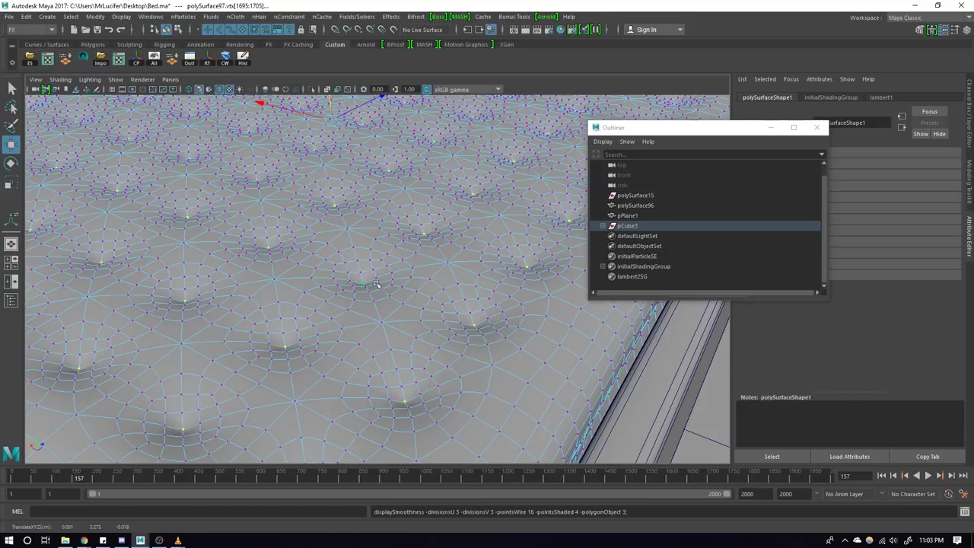
pyautogui.keyDown('alt'); pyautogui.moveTo(373, 285); pyautogui.dragTo(394, 275); pyautogui.keyUp('alt')
pyautogui.keyDown('alt'); pyautogui.moveTo(394, 275); pyautogui.dragTo(393, 304, button='right'); pyautogui.keyUp('alt')
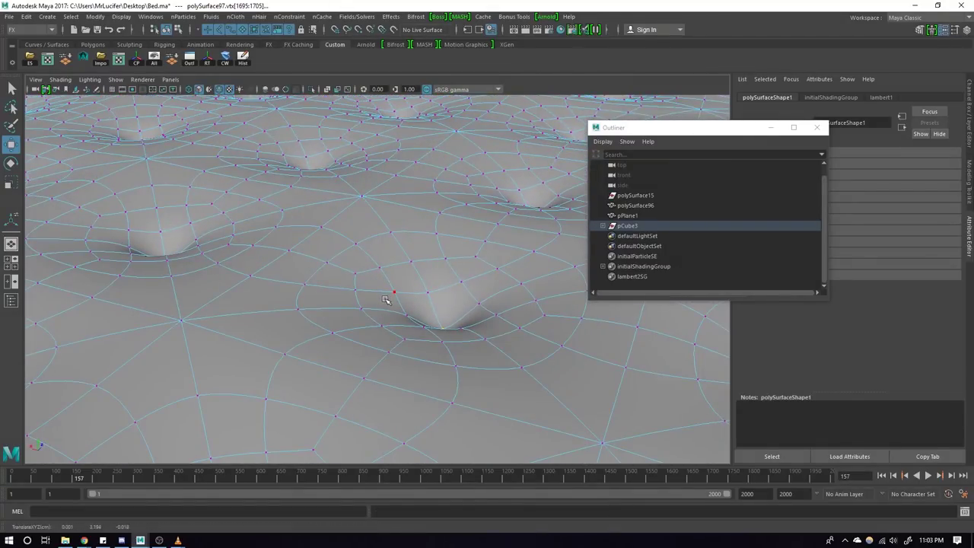
pyautogui.moveTo(427, 350); pyautogui.dragTo(432, 352, button='middle')
pyautogui.moveTo(449, 356); pyautogui.dragTo(467, 355, button='middle')
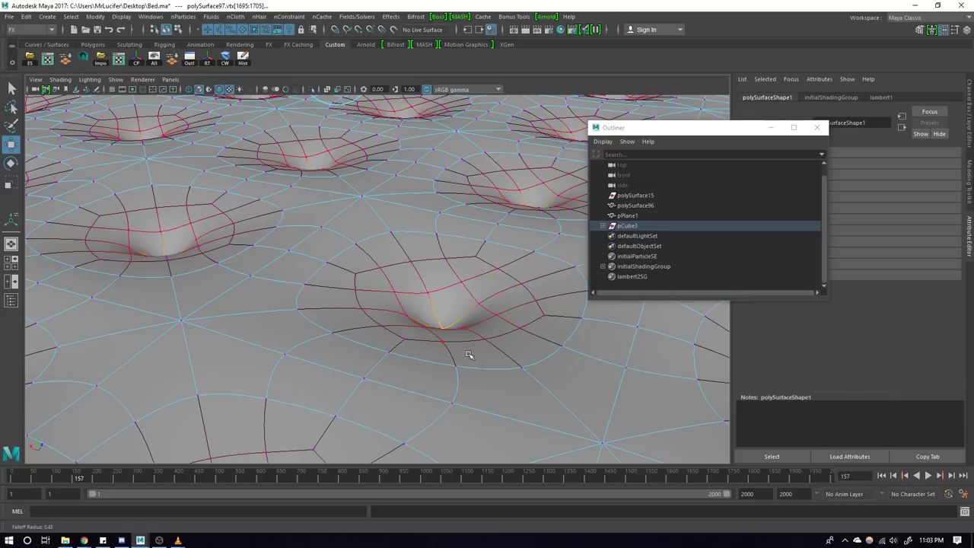
# Step: Push the soft-selected dimple points slightly deeper into the mattress
pyautogui.scroll(-5, 393, 209)
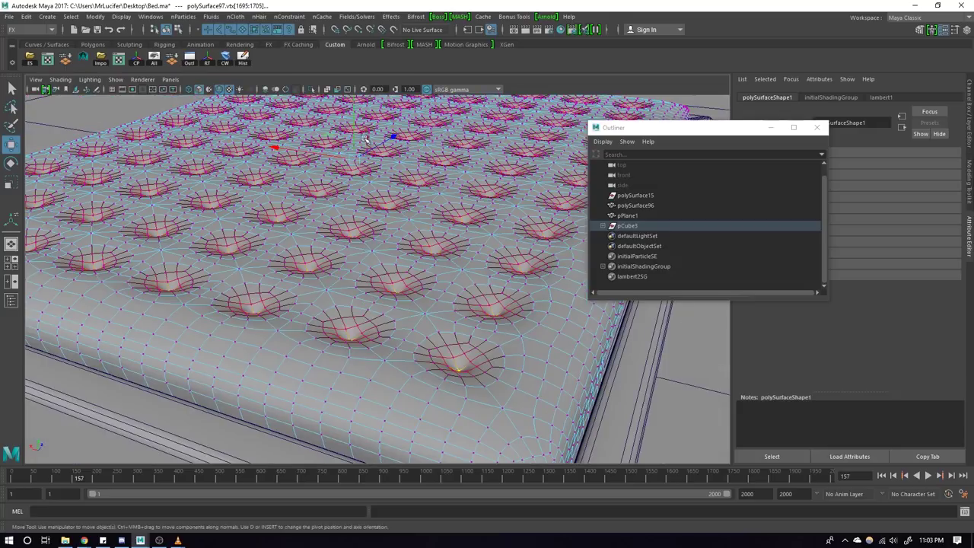
pyautogui.scroll(3, 354, 135)
pyautogui.scroll(3, 380, 191)
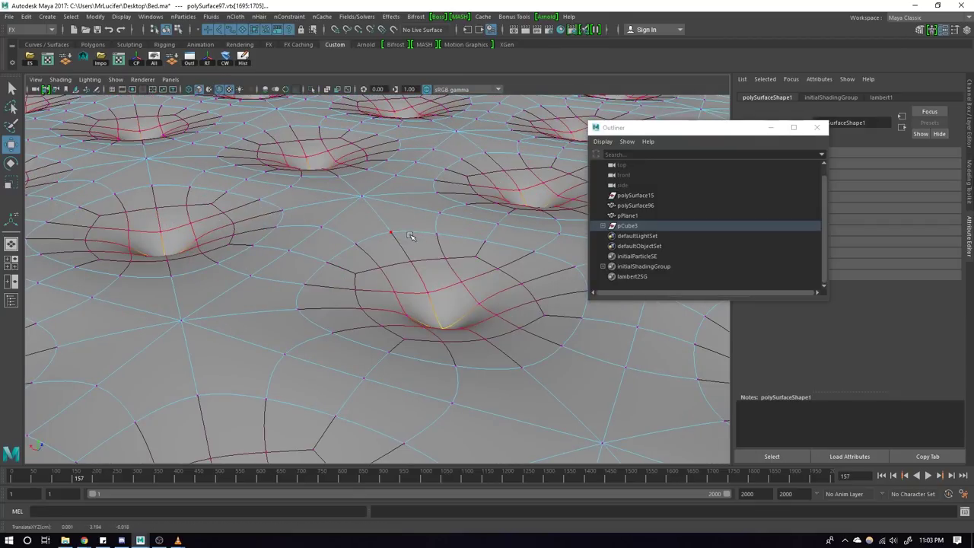
pyautogui.moveTo(411, 237); pyautogui.dragTo(414, 241, button='middle')
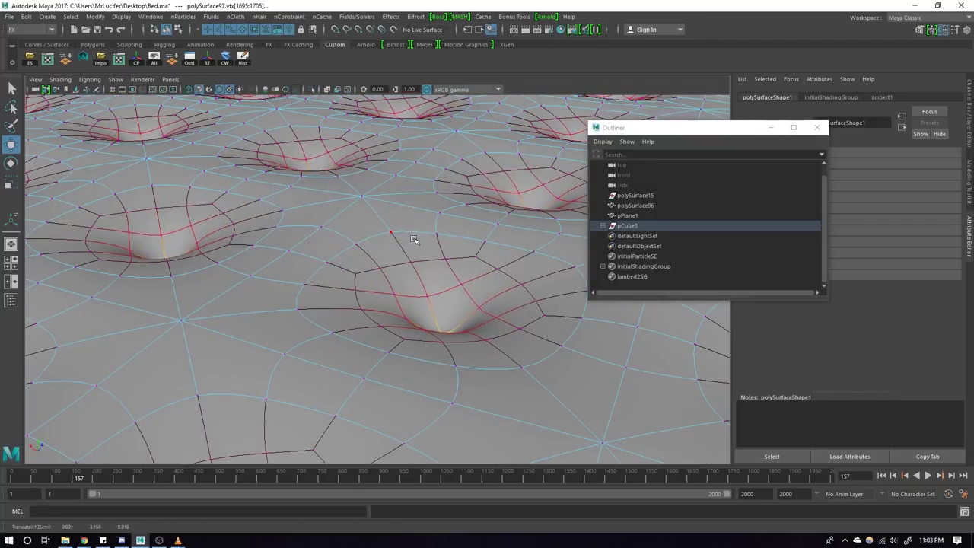
pyautogui.scroll(-5, 414, 242)
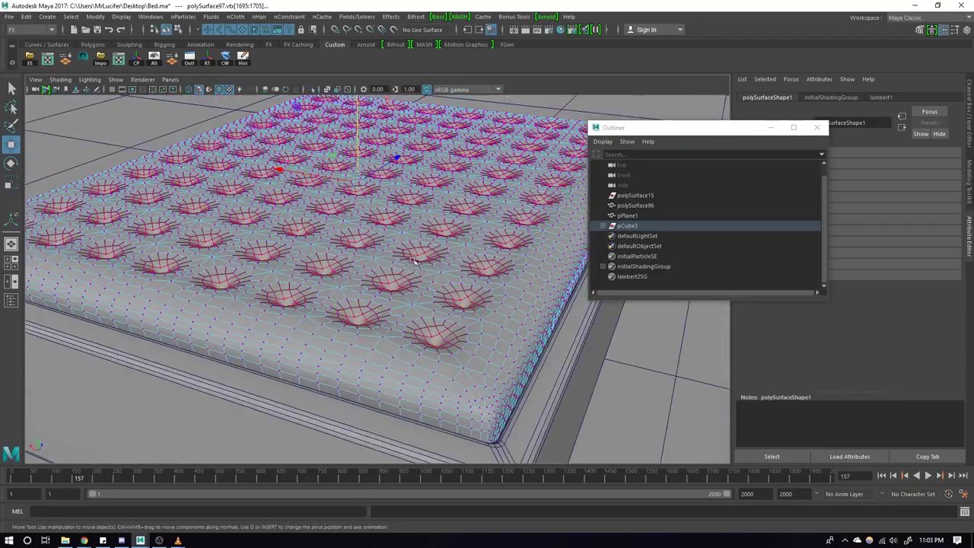
pyautogui.scroll(2, 399, 259)
pyautogui.scroll(2, 390, 280)
pyautogui.scroll(3, 403, 263)
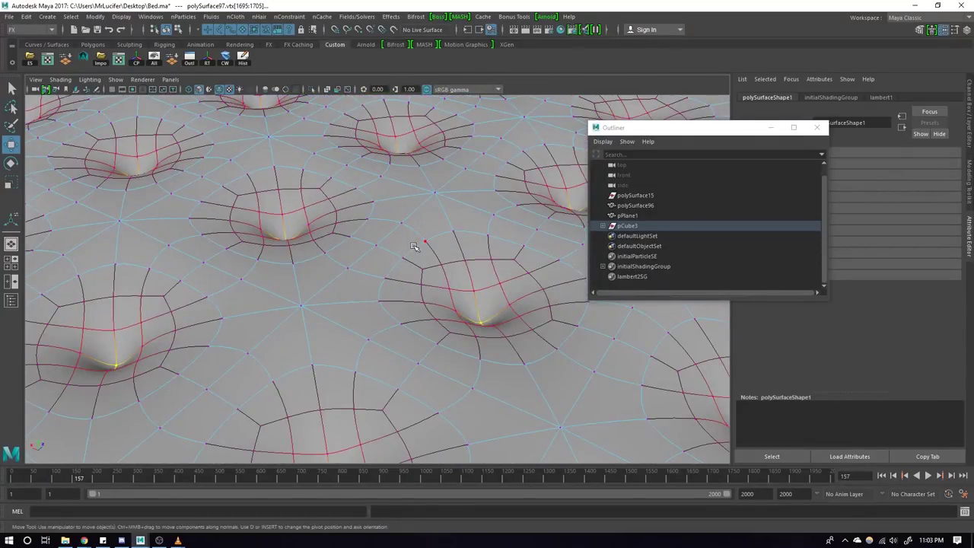
# Step: Turn off the smooth mesh preview to see the raw mattress mesh
pyautogui.press('1')
pyautogui.scroll(-2, 414, 247)
pyautogui.scroll(-1, 412, 251)
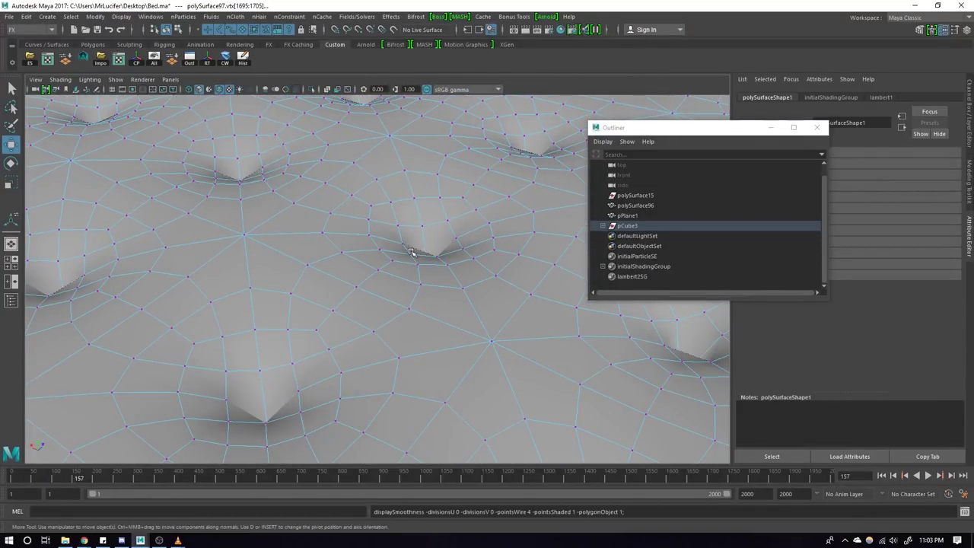
pyautogui.scroll(-3, 411, 258)
pyautogui.scroll(2, 418, 305)
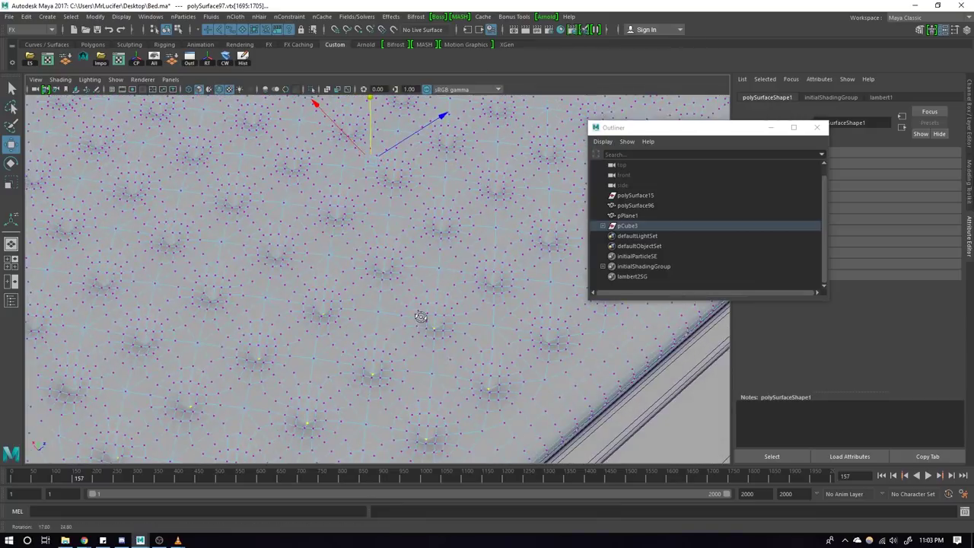
pyautogui.scroll(-2, 424, 320)
pyautogui.scroll(2, 428, 329)
pyautogui.scroll(2, 337, 319)
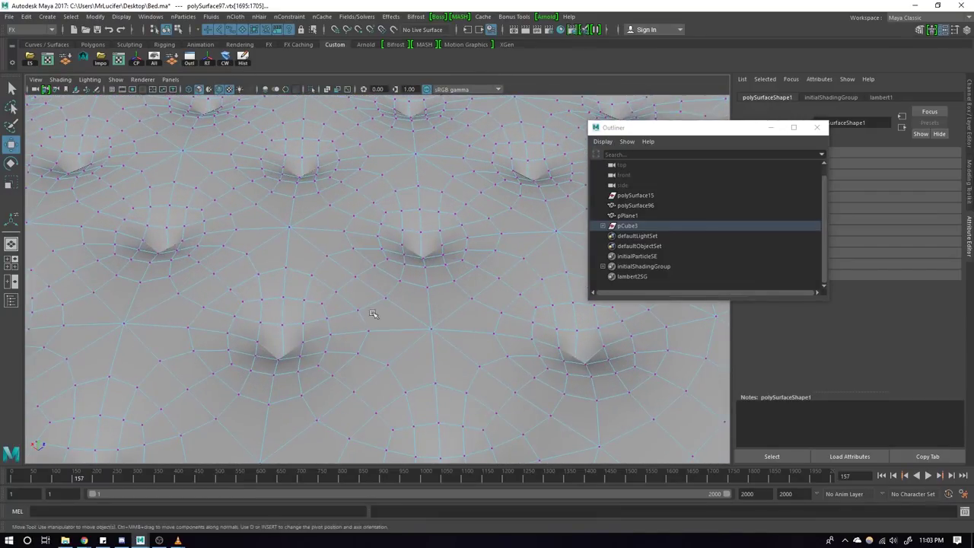
# Step: Convert the selected dimple-centre points into a face selection
pyautogui.keyDown('alt'); pyautogui.moveTo(374, 317); pyautogui.dragTo(389, 291); pyautogui.keyUp('alt')
pyautogui.scroll(-1, 388, 304)
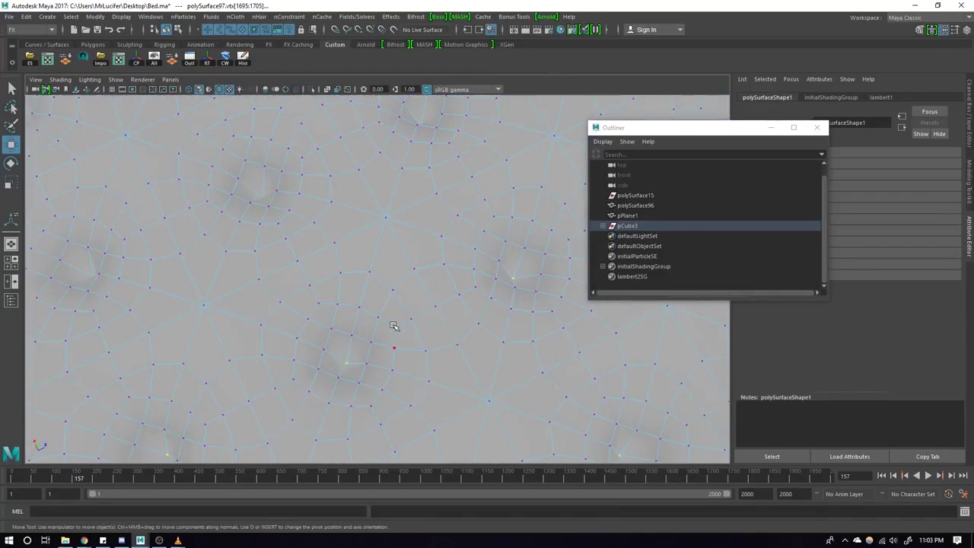
pyautogui.scroll(2, 392, 323)
pyautogui.scroll(2, 381, 313)
pyautogui.scroll(-3, 380, 308)
pyautogui.scroll(3, 426, 262)
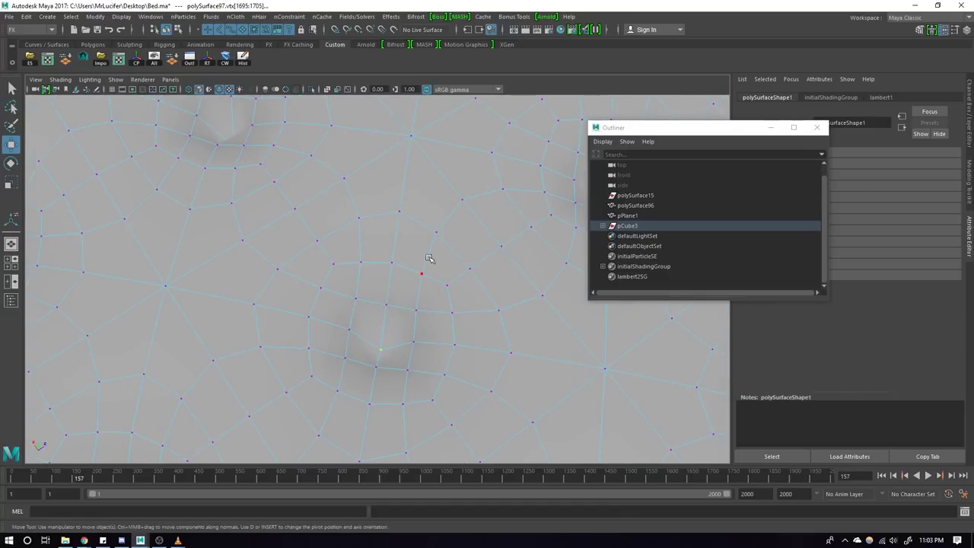
pyautogui.keyDown('ctrl'); pyautogui.rightClick(437, 246); pyautogui.keyUp('ctrl')
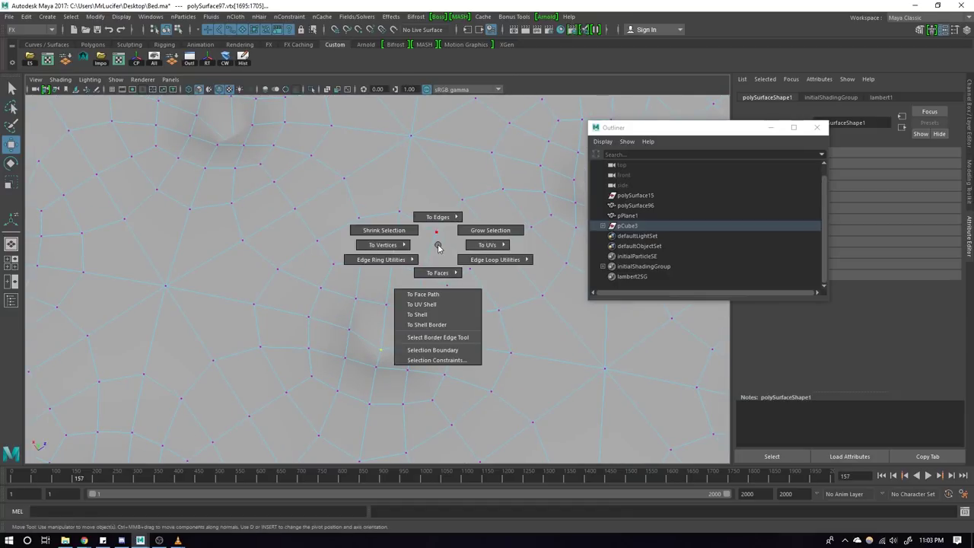
pyautogui.keyDown('ctrl'); pyautogui.moveTo(438, 246); pyautogui.dragTo(435, 306, button='right'); pyautogui.keyUp('ctrl')
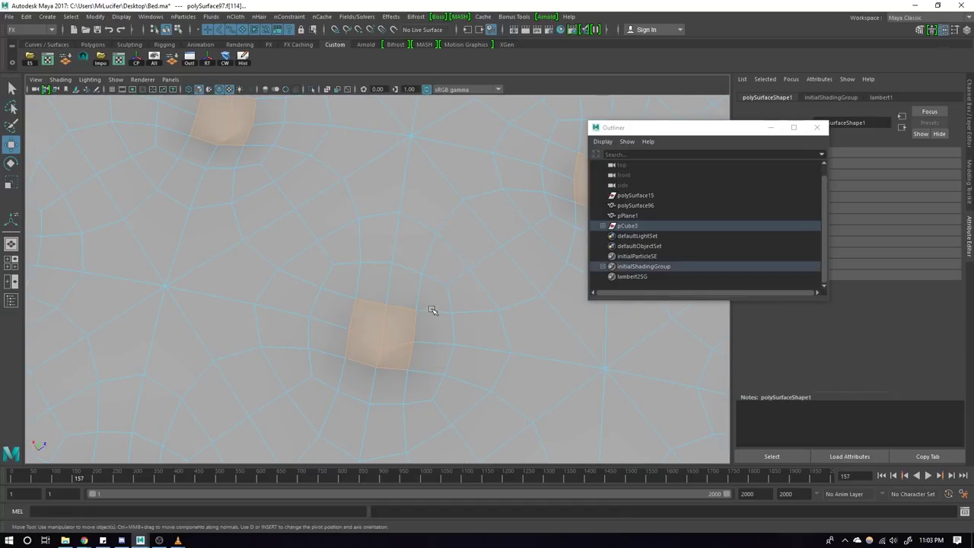
pyautogui.keyDown('alt'); pyautogui.moveTo(435, 306); pyautogui.dragTo(446, 303); pyautogui.keyUp('alt')
# Step: Duplicate the selected dimple-centre faces as separate pieces
pyautogui.moveTo(448, 207)
pyautogui.keyDown('shift'); pyautogui.mouseDown(button='right')
pyautogui.moveTo(451, 413)
pyautogui.moveTo(440, 369)
pyautogui.mouseUp(button='right'); pyautogui.keyUp('shift')
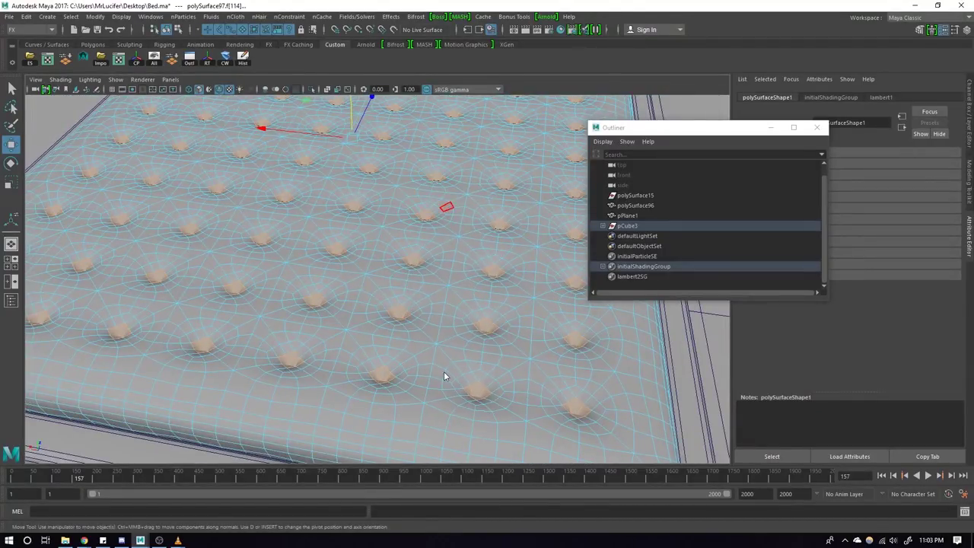
pyautogui.moveTo(444, 371)
pyautogui.keyDown('alt'); pyautogui.mouseDown()
pyautogui.moveTo(427, 358)
pyautogui.moveTo(445, 354)
pyautogui.mouseUp(); pyautogui.keyUp('alt')
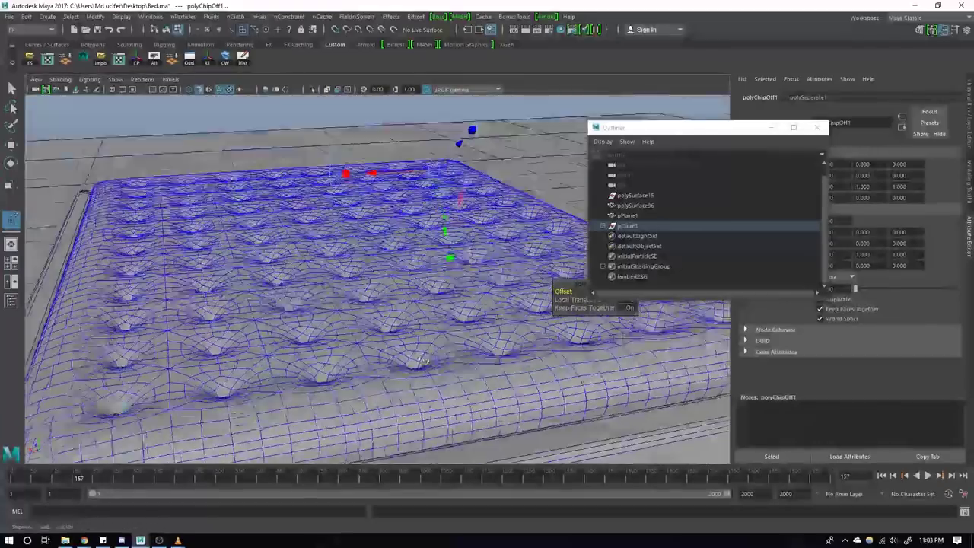
pyautogui.scroll(3, 449, 350)
pyautogui.scroll(3, 469, 339)
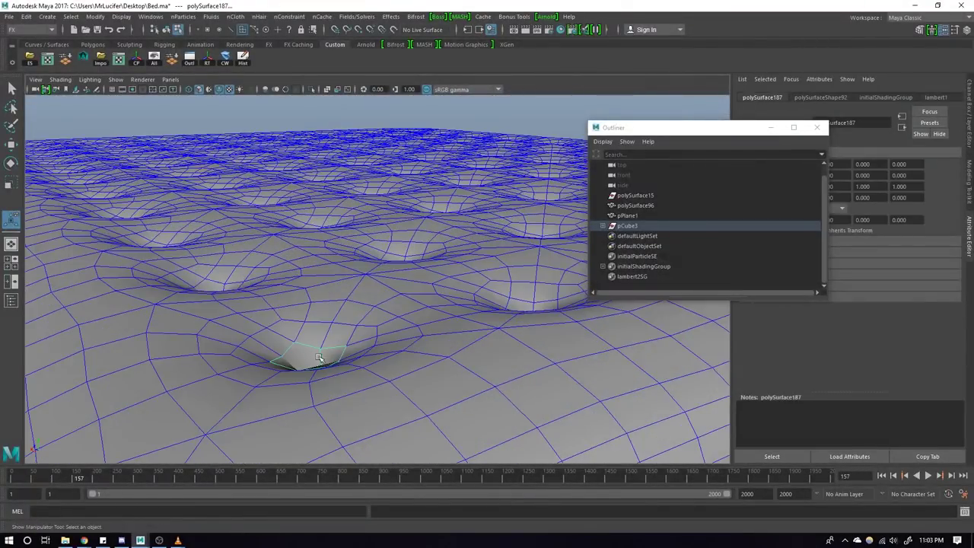
# Step: Isolate the mattress and pick out the duplicated face pieces
pyautogui.click(312, 89)
pyautogui.press('f')
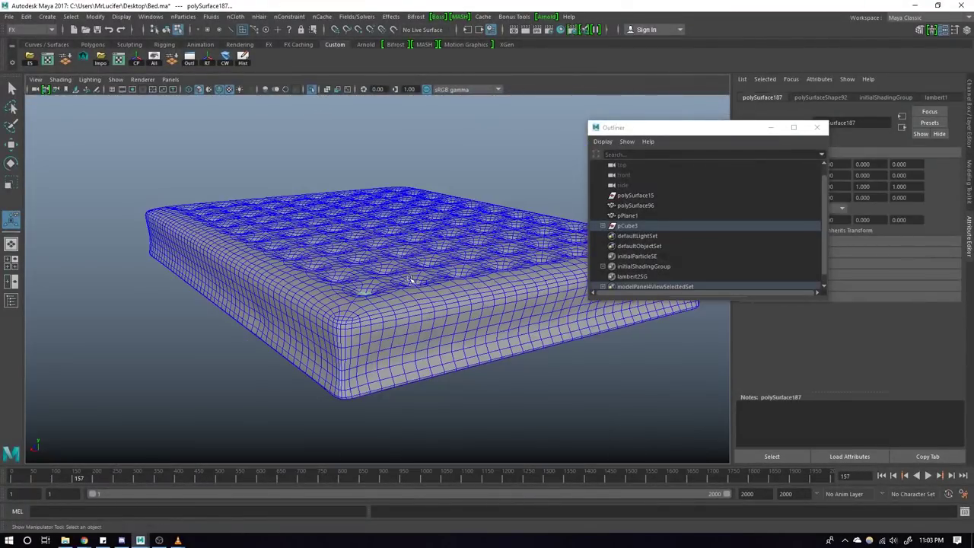
pyautogui.click(312, 89)
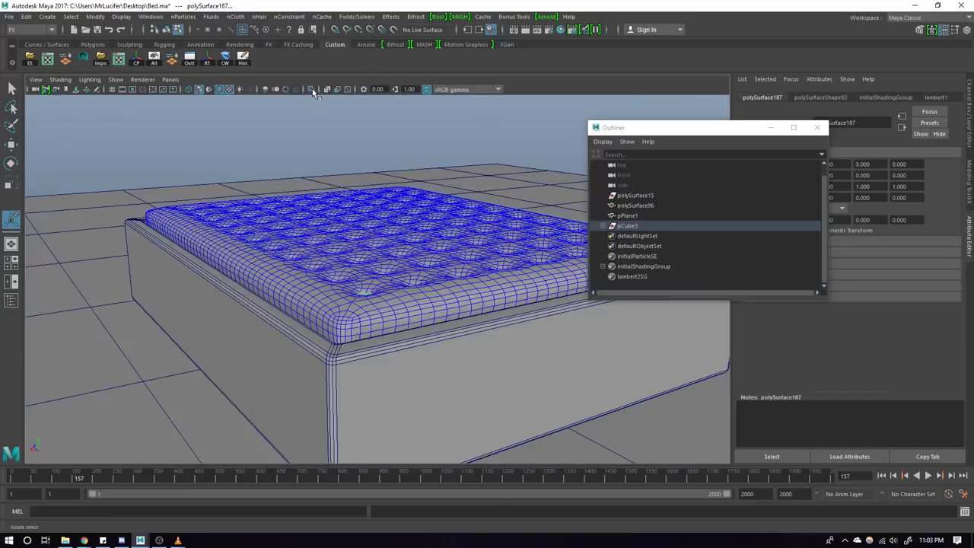
pyautogui.click(312, 90)
pyautogui.press('f')
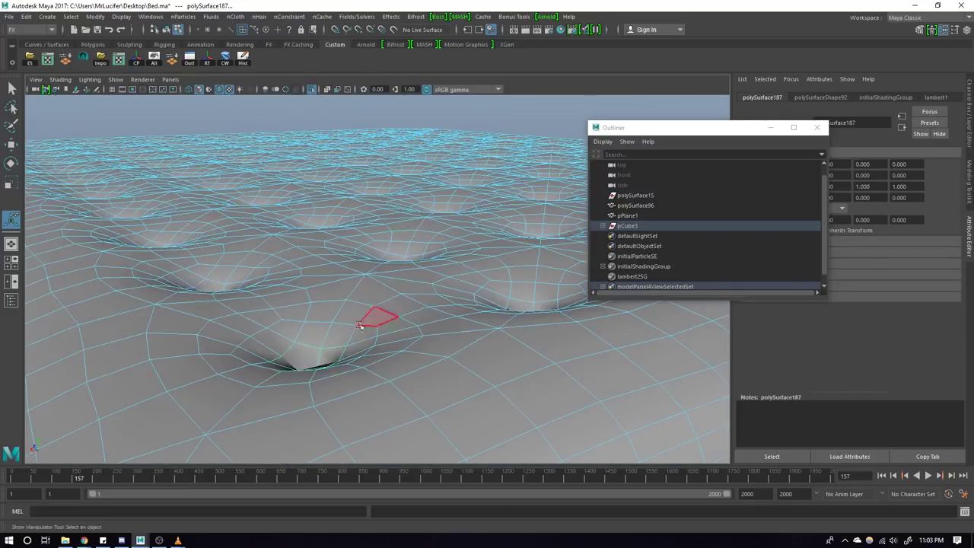
pyautogui.press('q')
pyautogui.moveTo(386, 312); pyautogui.dragTo(310, 350, button='right')
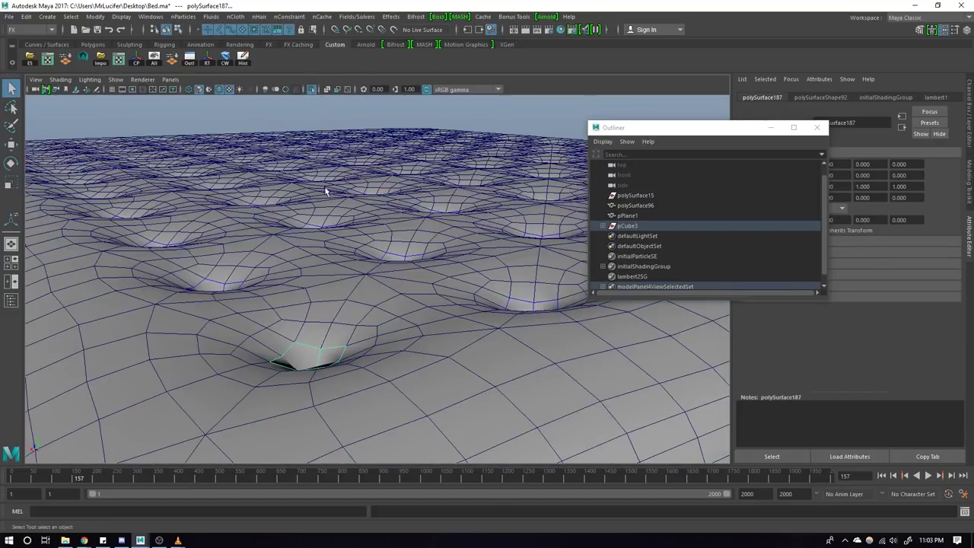
pyautogui.press('a')
pyautogui.press('F8')
# Step: Clear the selection and orbit back onto the mattress
pyautogui.scroll(-3, 532, 381)
pyautogui.click(350, 182)
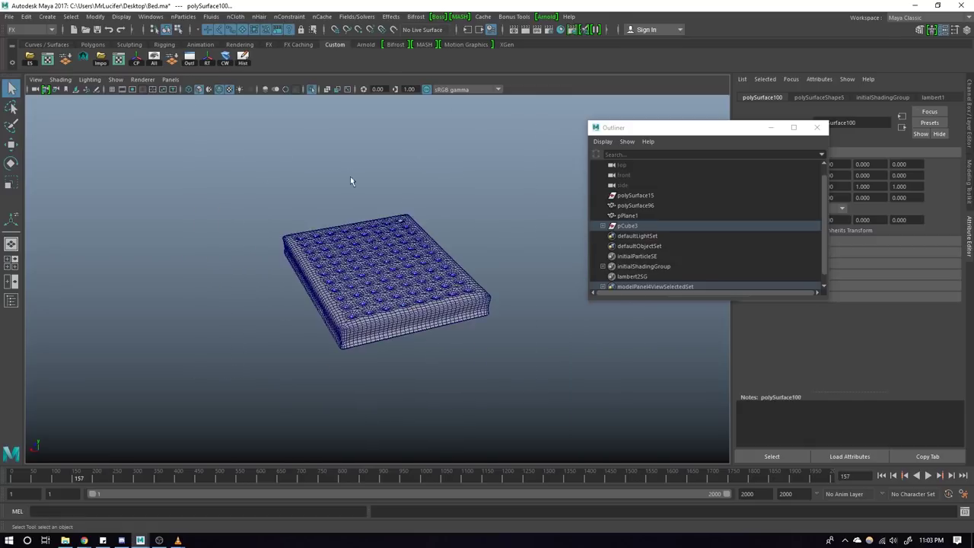
pyautogui.scroll(5, 351, 181)
pyautogui.keyDown('alt'); pyautogui.moveTo(351, 181); pyautogui.dragTo(446, 136); pyautogui.keyUp('alt')
pyautogui.keyDown('shift'); pyautogui.moveTo(446, 136); pyautogui.dragTo(448, 334, button='right'); pyautogui.keyUp('shift')
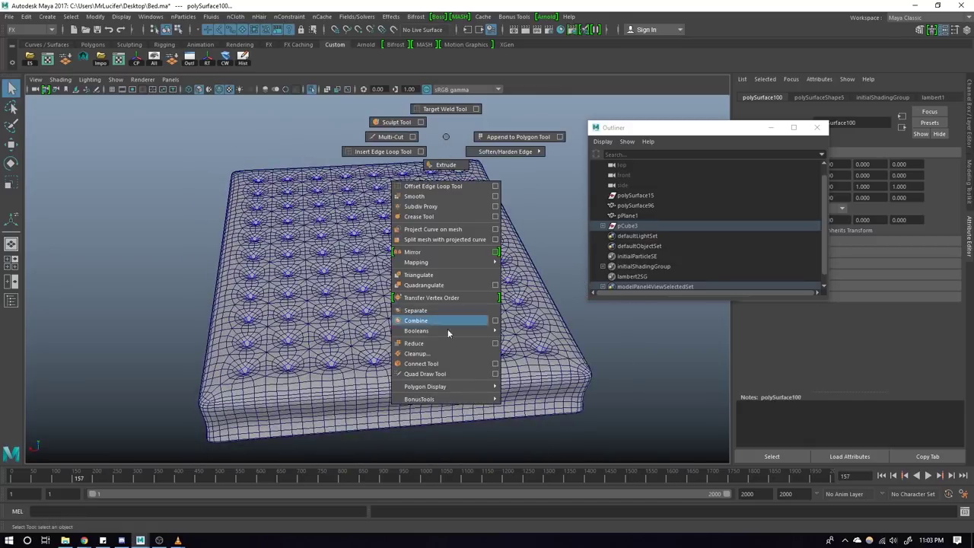
# Step: Combine the duplicated pieces into polySurface107 and isolate the tufting buttons
pyautogui.click(440, 320)
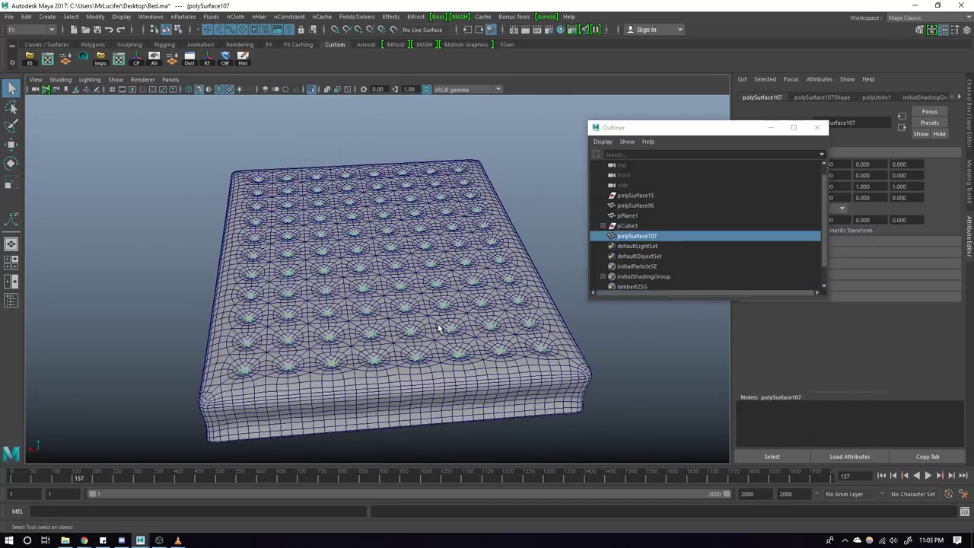
pyautogui.click(326, 89)
pyautogui.click(312, 89)
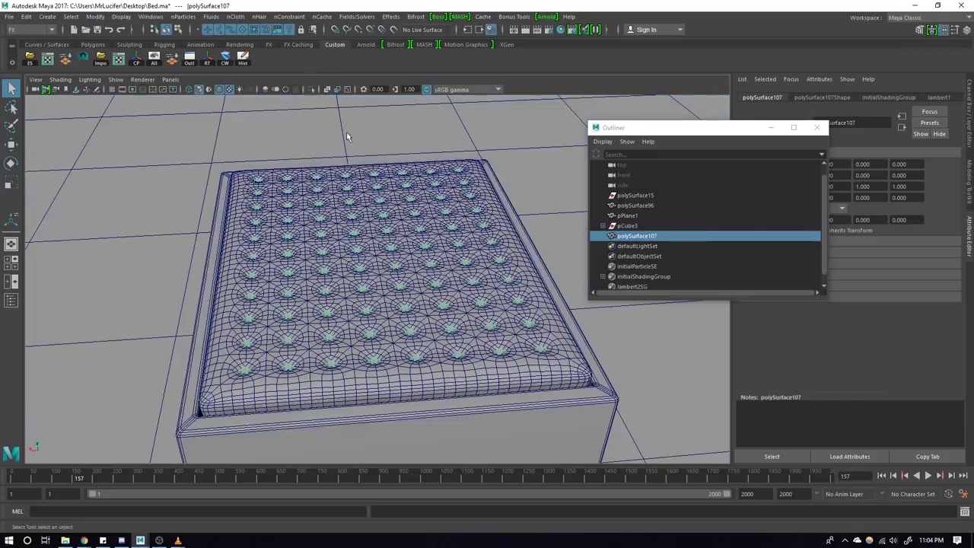
pyautogui.click(326, 90)
pyautogui.click(312, 90)
pyautogui.hotkey('ctrl', 'F11')
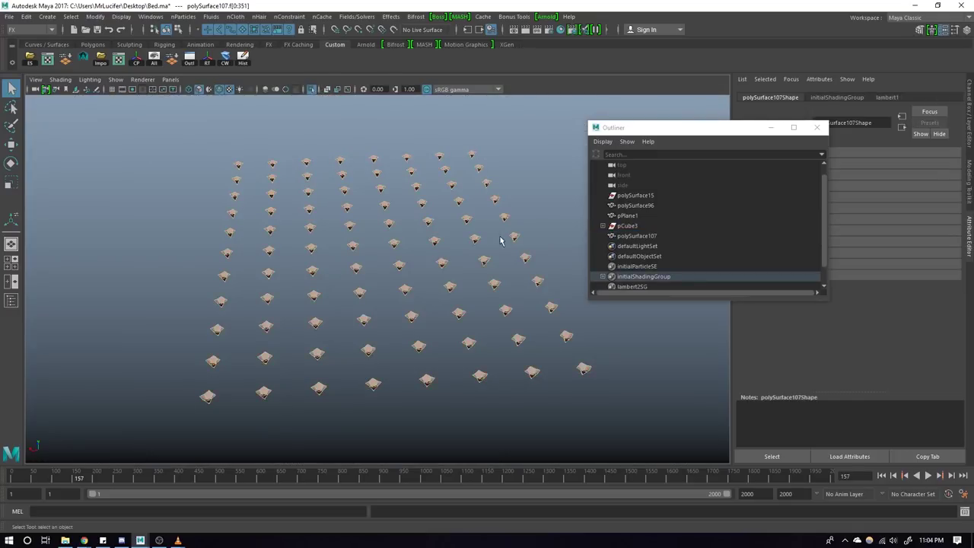
# Step: Select all vertices of the buttons mesh, then clear the selection
pyautogui.scroll(-3, 423, 240)
pyautogui.press('F9')
pyautogui.moveTo(572, 385); pyautogui.dragTo(27, 96)
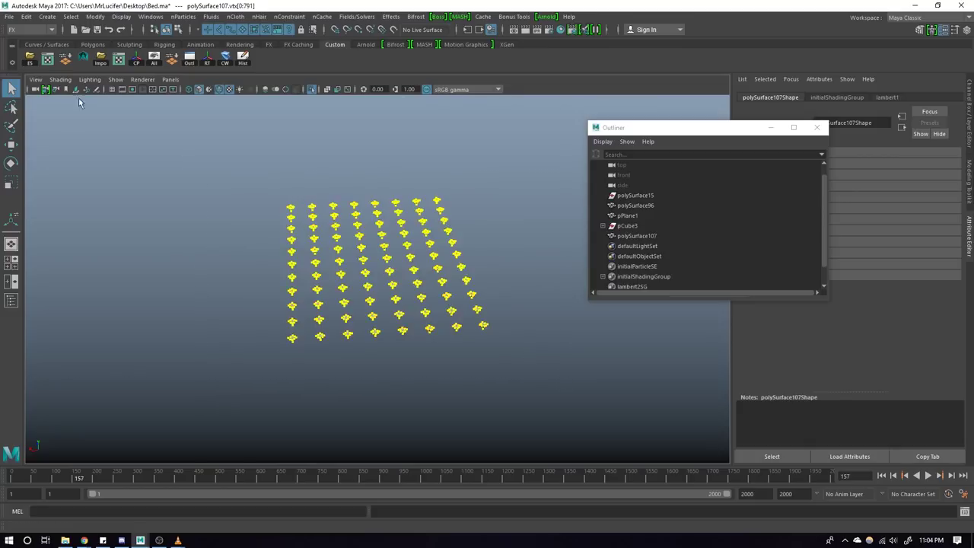
pyautogui.scroll(6, 339, 245)
pyautogui.scroll(3, 339, 245)
pyautogui.scroll(3, 262, 276)
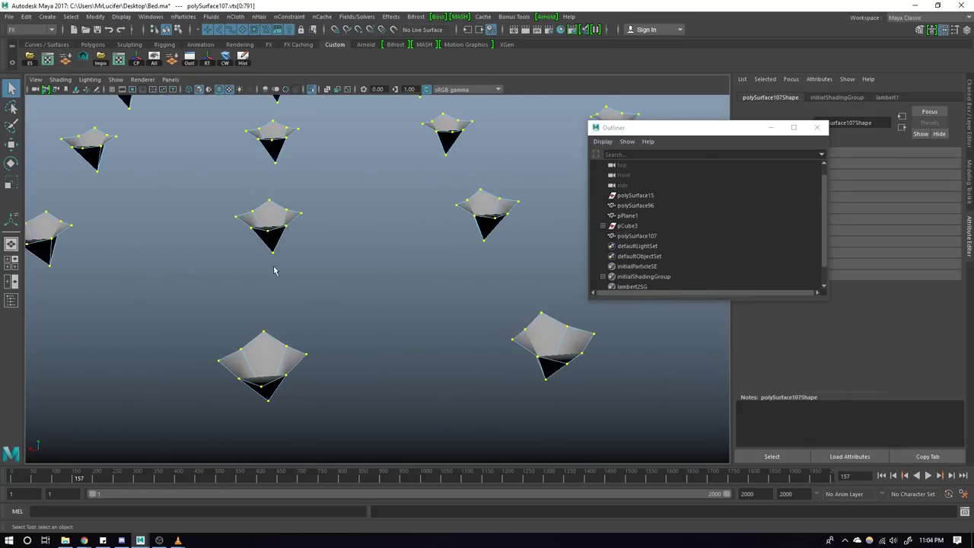
pyautogui.click(427, 224)
# Step: Reselect the button vertices, undo it, and return to object mode
pyautogui.scroll(3, 317, 239)
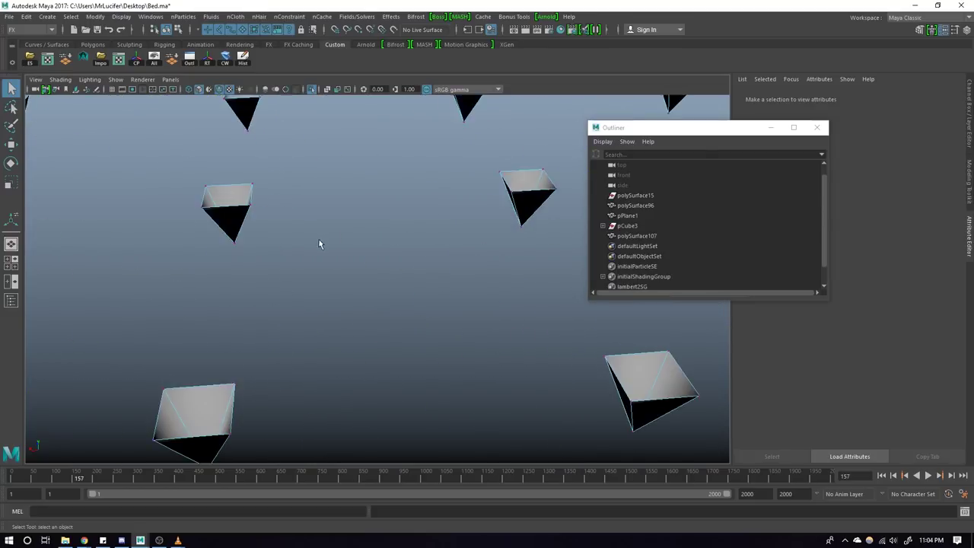
pyautogui.scroll(3, 271, 217)
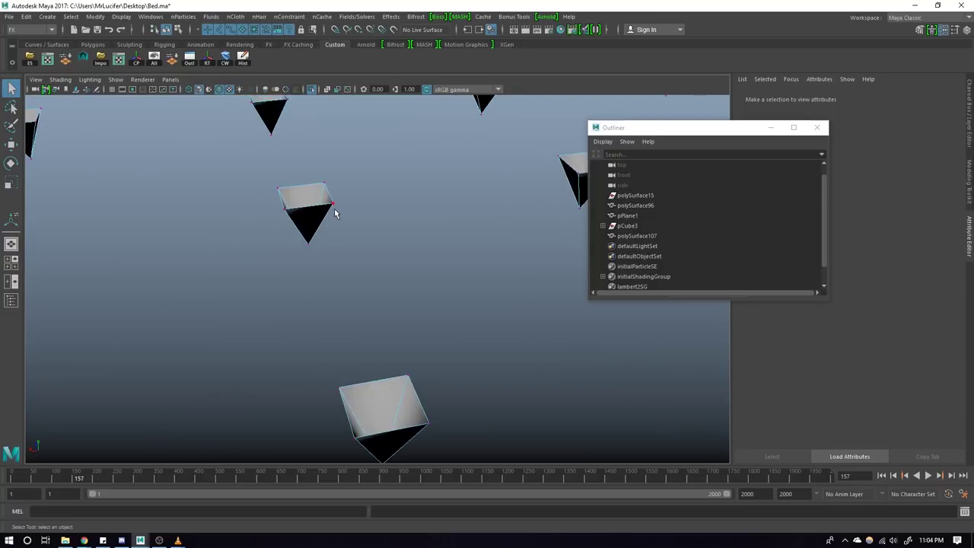
pyautogui.moveTo(335, 213)
pyautogui.keyDown('alt'); pyautogui.mouseDown()
pyautogui.moveTo(293, 227)
pyautogui.moveTo(324, 228)
pyautogui.moveTo(321, 259)
pyautogui.mouseUp(); pyautogui.keyUp('alt')
pyautogui.hotkey('ctrl', 'z')
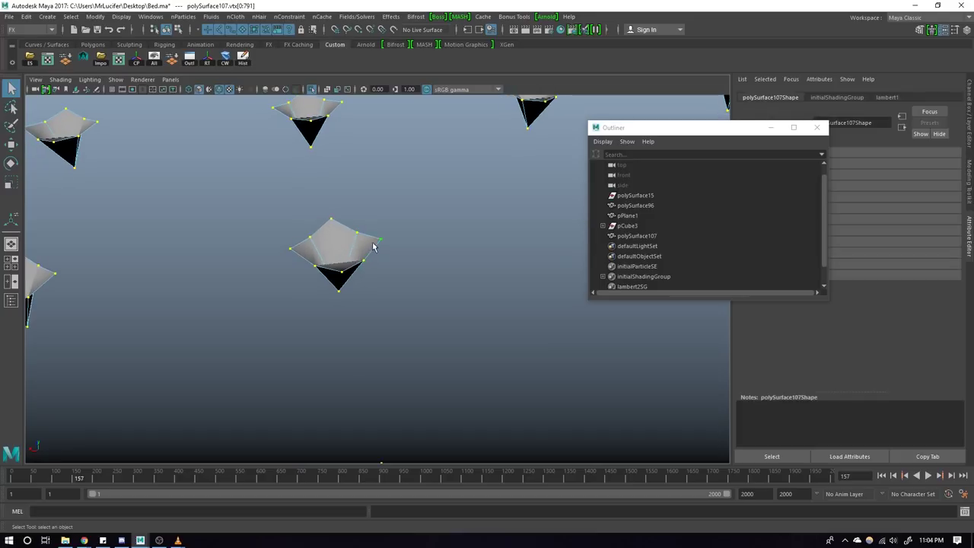
pyautogui.click(373, 247)
pyautogui.scroll(-5, 354, 252)
pyautogui.keyDown('alt'); pyautogui.moveTo(413, 304); pyautogui.dragTo(407, 243); pyautogui.keyUp('alt')
pyautogui.moveTo(401, 296); pyautogui.dragTo(530, 254, button='right')
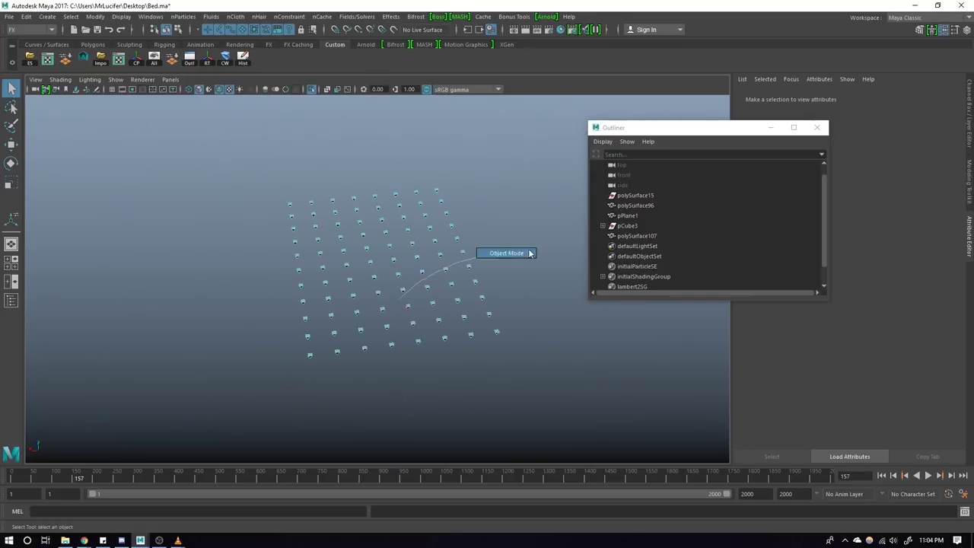
# Step: Fill the open holes along the buttons' edges so each button is closed
pyautogui.click(529, 340)
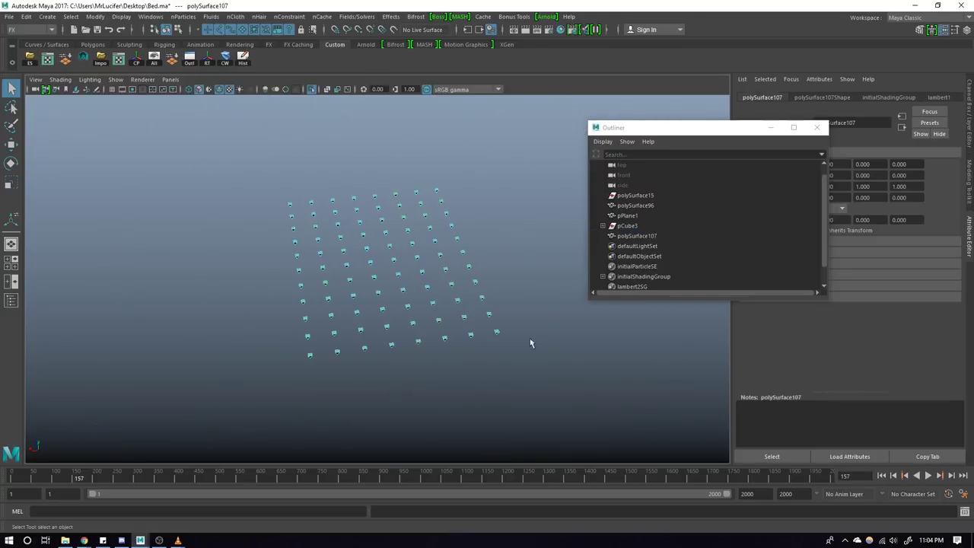
pyautogui.scroll(5, 377, 179)
pyautogui.keyDown('shift'); pyautogui.moveTo(377, 180); pyautogui.dragTo(385, 289, button='right'); pyautogui.keyUp('shift')
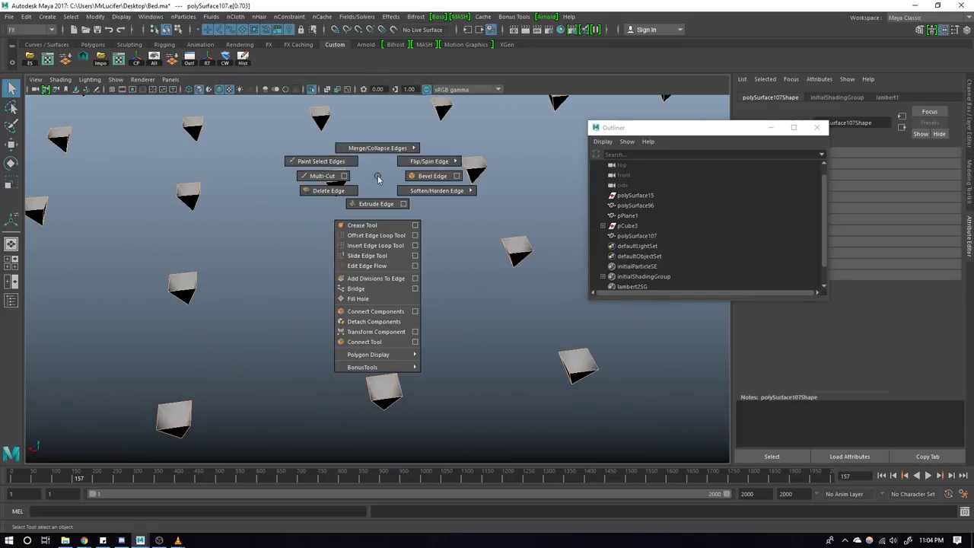
pyautogui.press('F8')
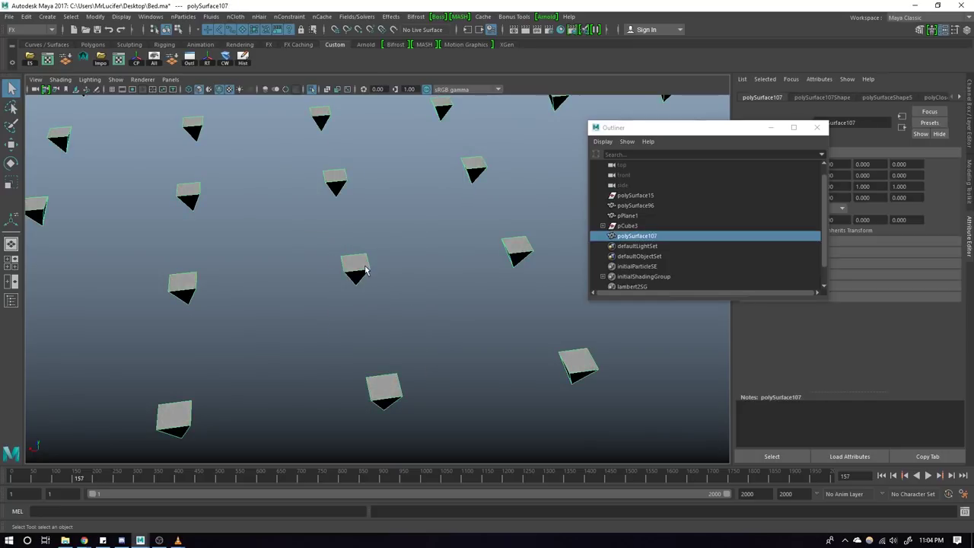
pyautogui.scroll(-3, 384, 244)
pyautogui.scroll(-4, 387, 235)
pyautogui.scroll(2, 375, 257)
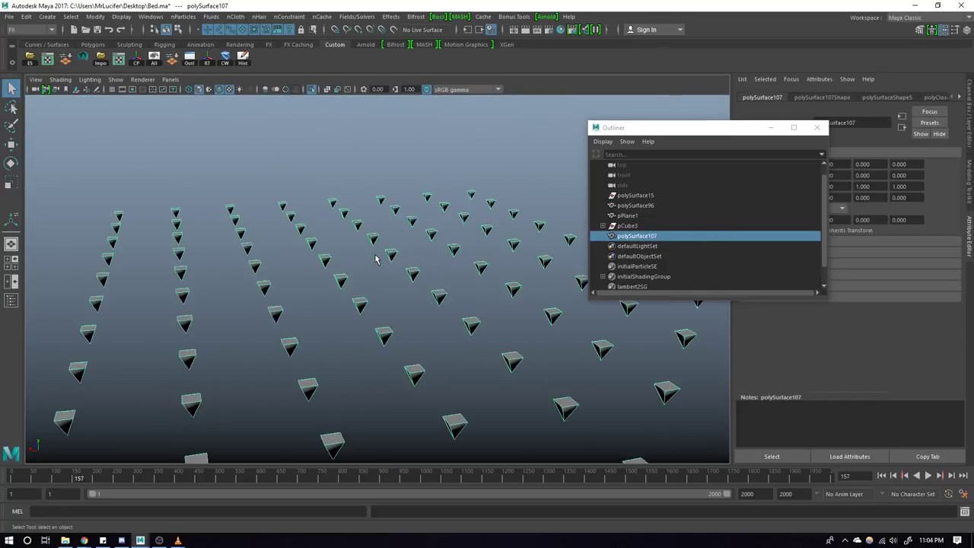
pyautogui.scroll(2, 358, 220)
pyautogui.scroll(2, 337, 183)
# Step: In the Modeling menu set, apply Reverse, Set to Face and Soften Edge to the buttons' normals
pyautogui.click(30, 29)
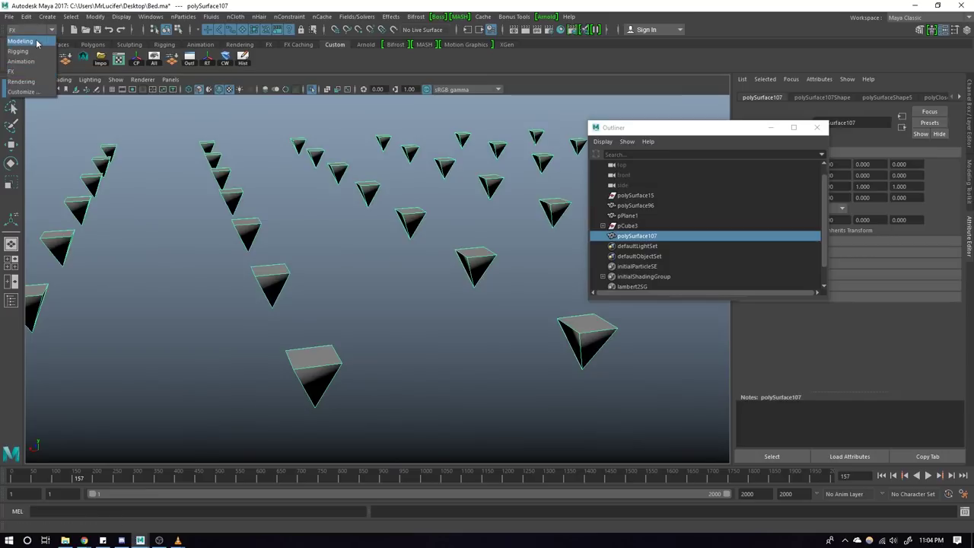
pyautogui.click(34, 38)
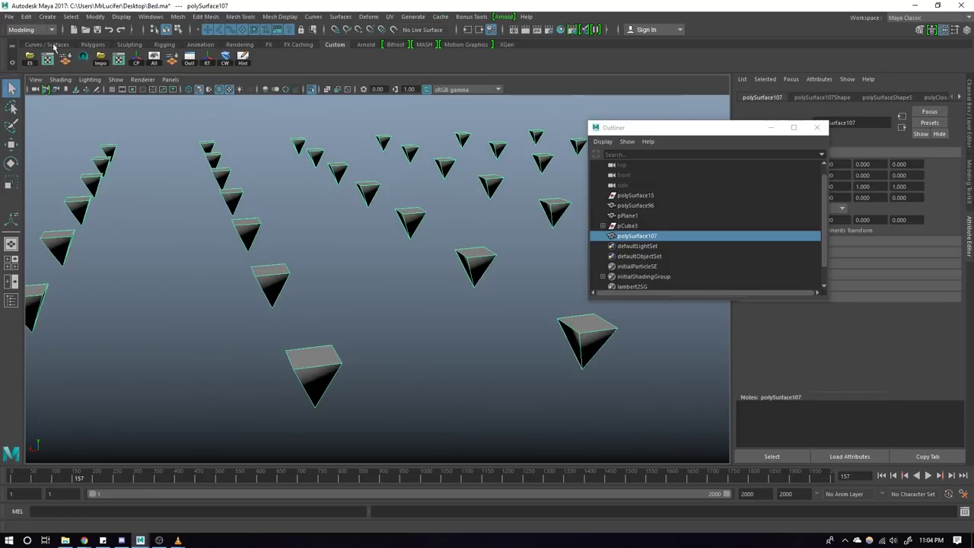
pyautogui.click(293, 18)
pyautogui.click(290, 25)
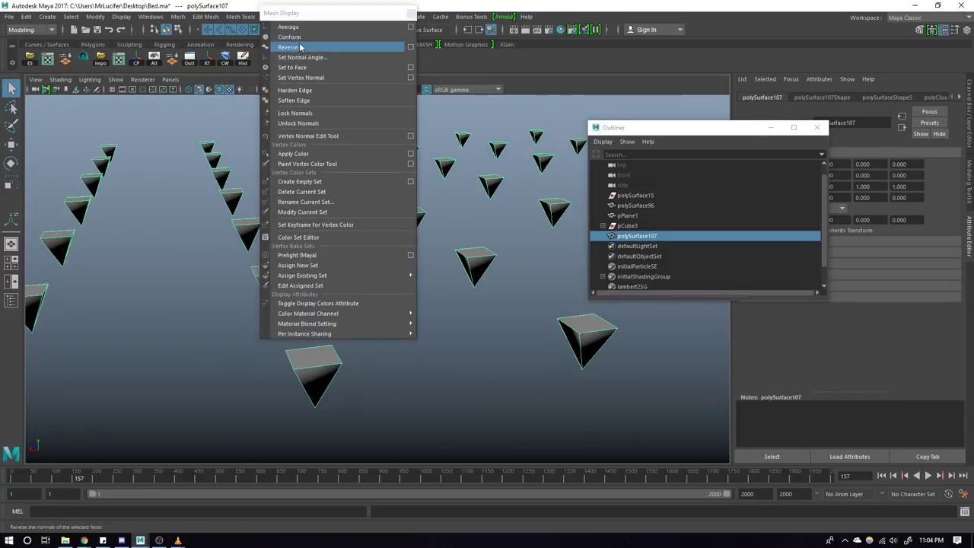
pyautogui.click(300, 48)
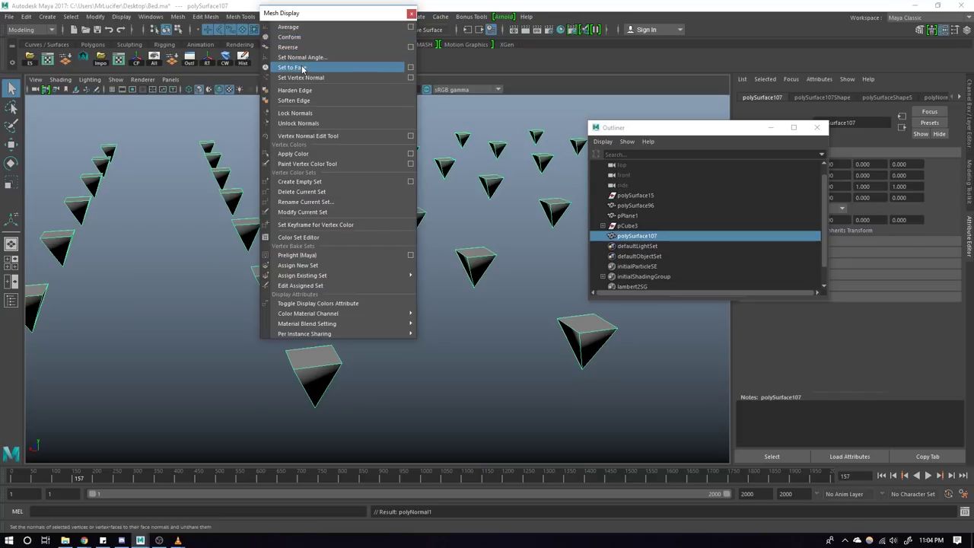
pyautogui.click(302, 68)
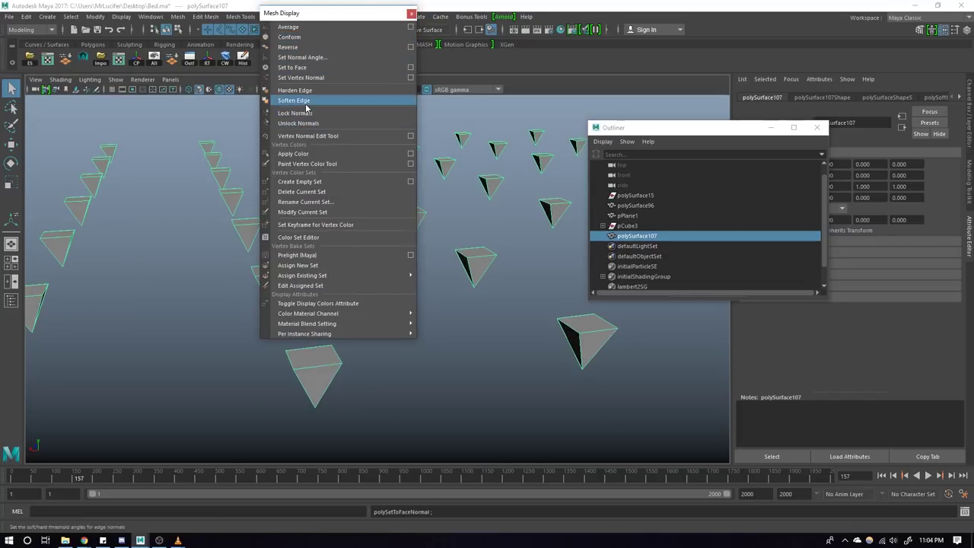
pyautogui.click(297, 101)
# Step: Check the buttons in smooth-mesh preview, then close the torn-off Mesh Display menu
pyautogui.click(538, 323)
pyautogui.click(475, 255)
pyautogui.press('3')
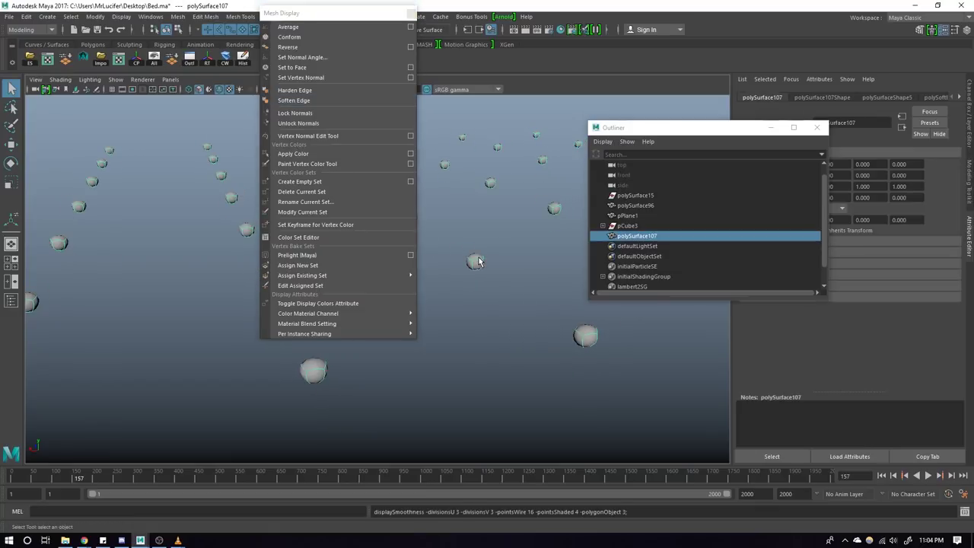
pyautogui.click(486, 312)
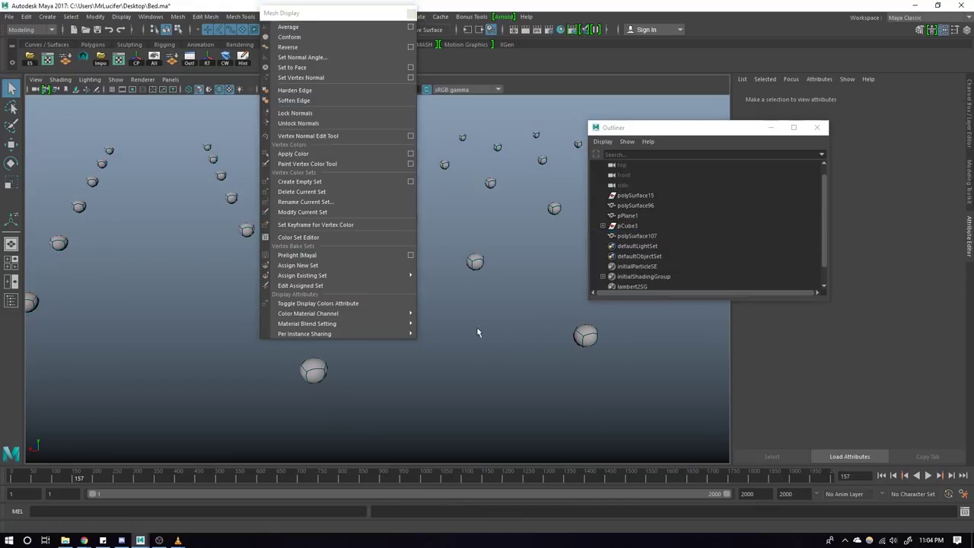
pyautogui.click(411, 15)
pyautogui.scroll(3, 474, 290)
pyautogui.scroll(3, 488, 273)
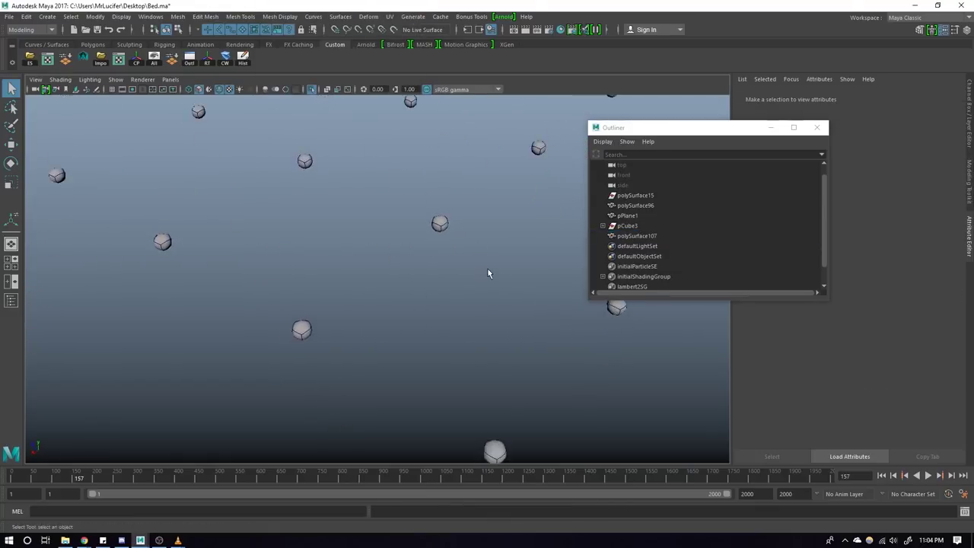
# Step: Turn off Isolate Select to show the whole mattress, and select pPlane1 in the scene list
pyautogui.click(312, 90)
pyautogui.keyDown('alt'); pyautogui.moveTo(430, 201); pyautogui.dragTo(434, 278); pyautogui.keyUp('alt')
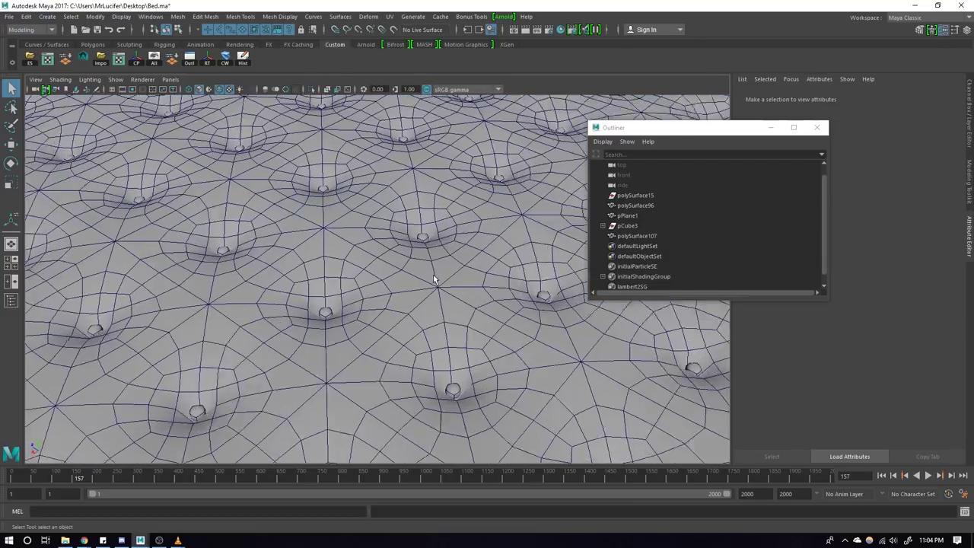
pyautogui.click(391, 288)
pyautogui.press('3')
pyautogui.scroll(-5, 395, 291)
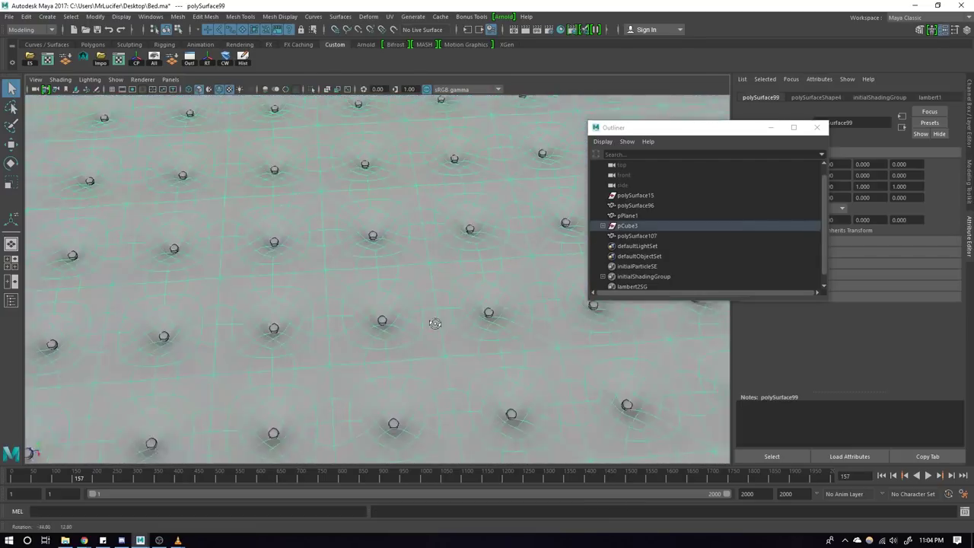
pyautogui.scroll(-1, 502, 335)
pyautogui.click(628, 215)
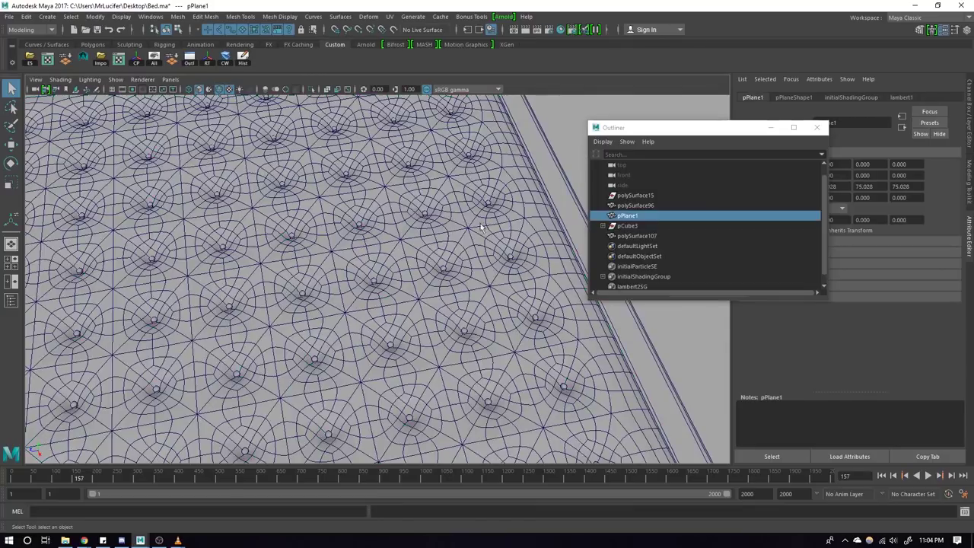
pyautogui.scroll(3, 426, 289)
pyautogui.scroll(3, 418, 300)
pyautogui.scroll(3, 414, 309)
pyautogui.scroll(3, 403, 312)
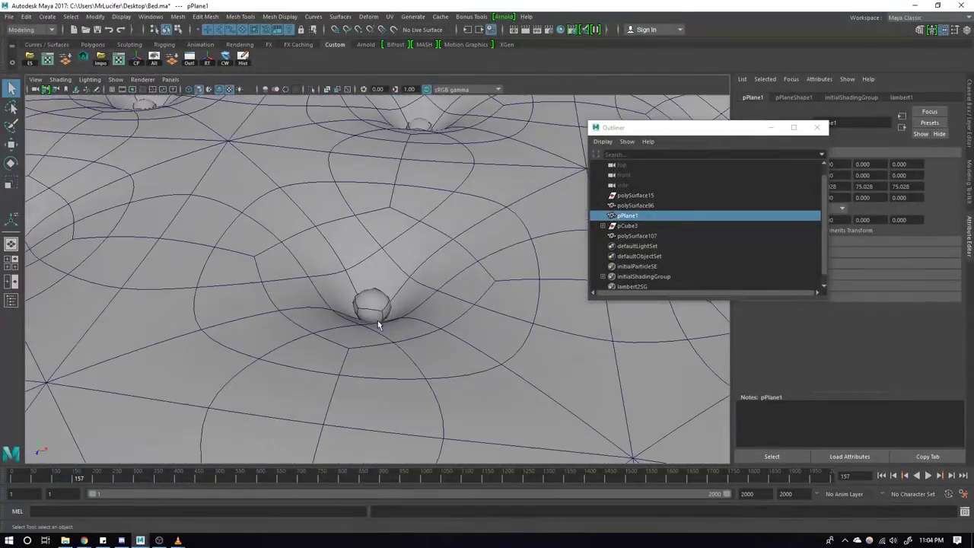
pyautogui.scroll(3, 378, 326)
# Step: Select the buttons object polySurface107 and zoom in to inspect the buttons in the dimples
pyautogui.click(376, 325)
pyautogui.click(384, 317)
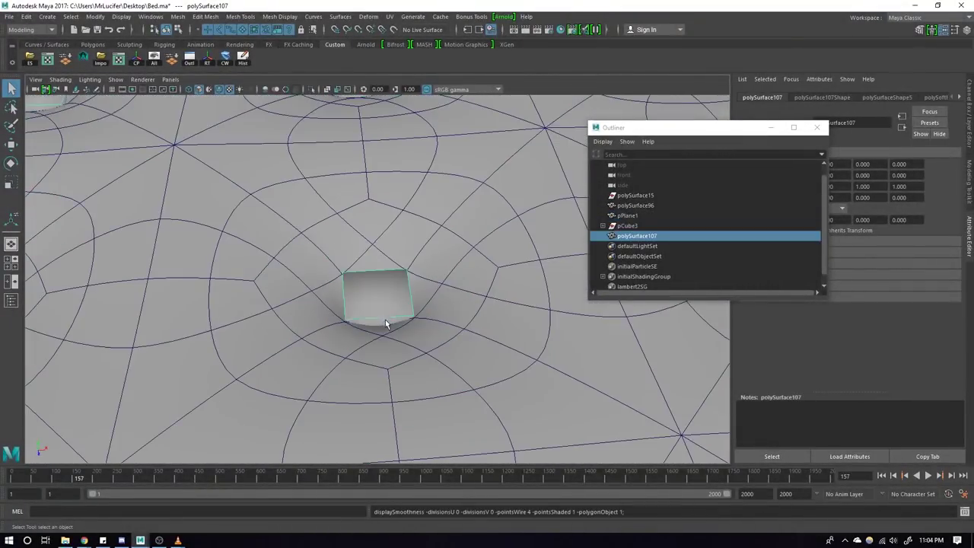
pyautogui.scroll(-3, 385, 320)
pyautogui.scroll(-3, 388, 312)
pyautogui.scroll(-3, 392, 311)
pyautogui.scroll(-3, 393, 314)
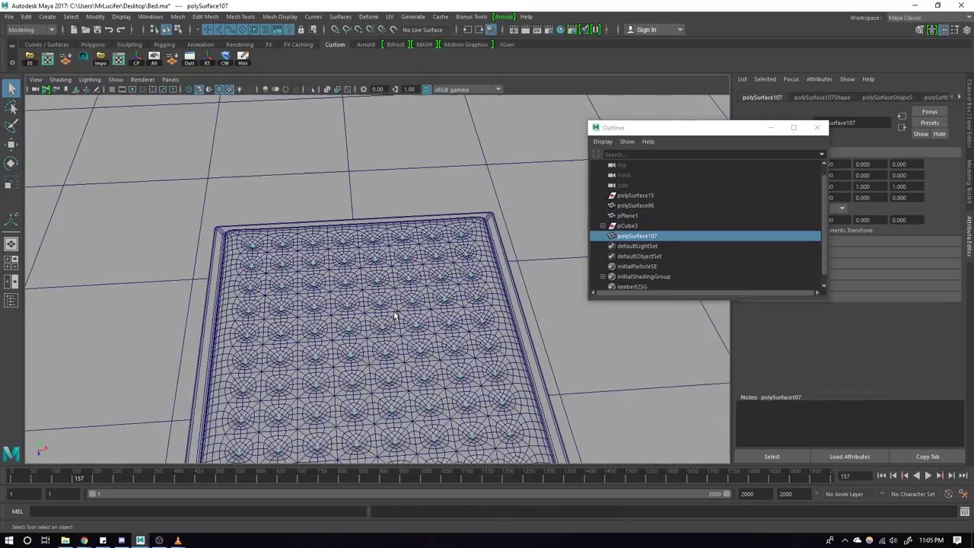
pyautogui.scroll(-5, 461, 164)
pyautogui.scroll(3, 426, 156)
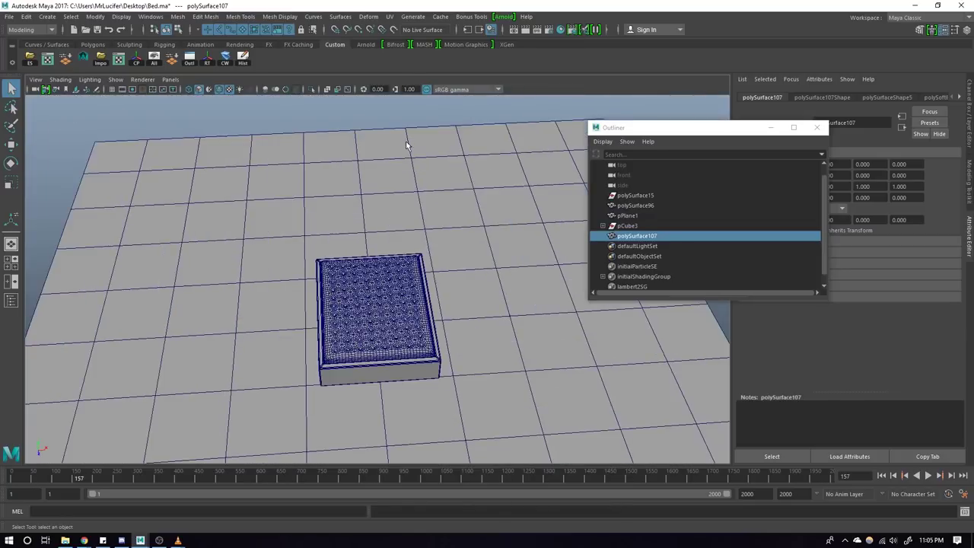
pyautogui.scroll(-3, 395, 129)
pyautogui.click(384, 115)
pyautogui.scroll(5, 157, 192)
# Step: Select the vertices of every button and apply Transform Component to them (polyMoveVertex1)
pyautogui.click(344, 373)
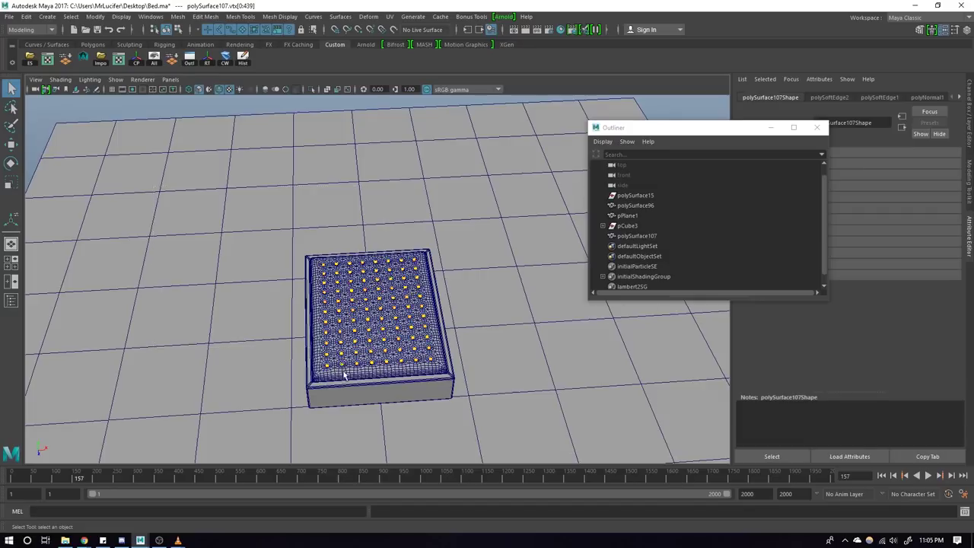
pyautogui.scroll(3, 344, 373)
pyautogui.scroll(3, 380, 350)
pyautogui.scroll(2, 400, 332)
pyautogui.scroll(2, 400, 332)
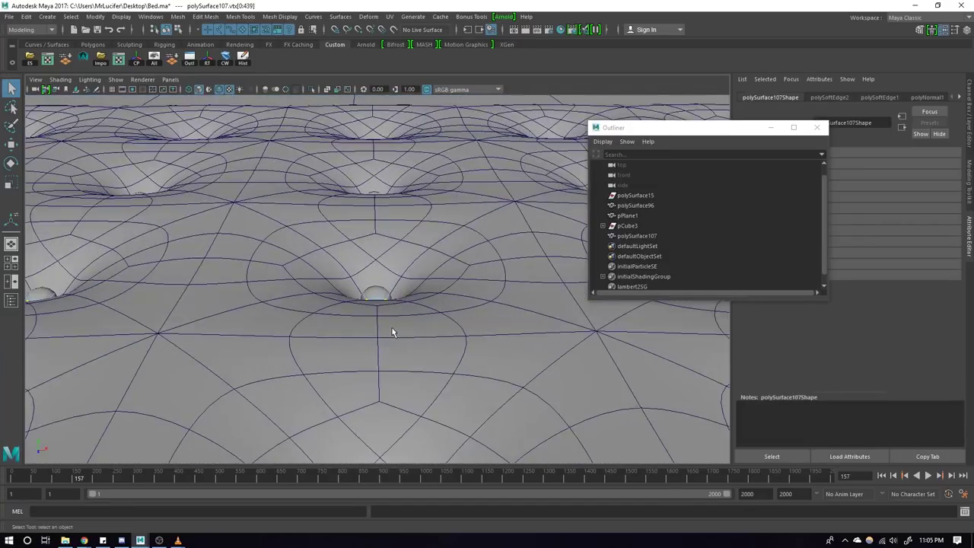
pyautogui.scroll(2, 391, 330)
pyautogui.scroll(2, 431, 348)
pyautogui.scroll(2, 358, 342)
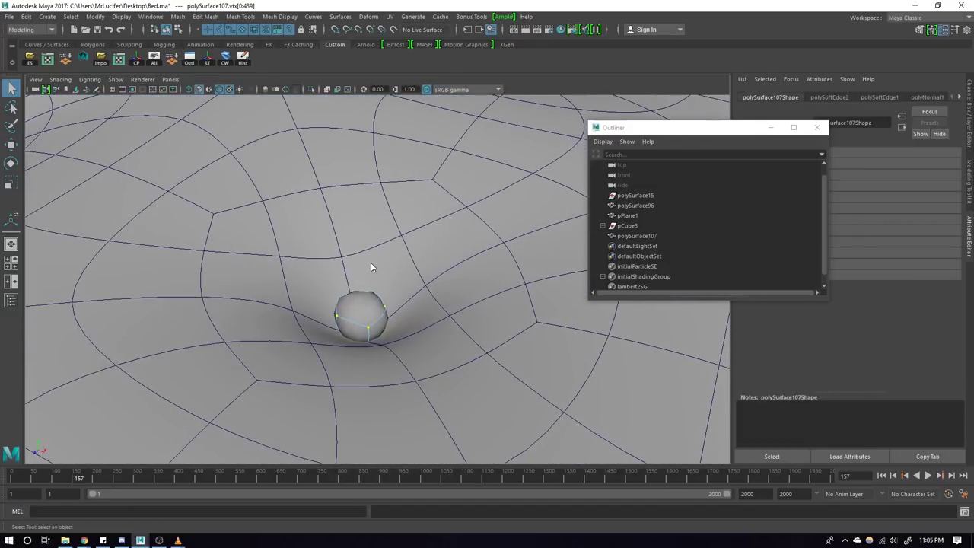
pyautogui.keyDown('shift'); pyautogui.moveTo(370, 263); pyautogui.dragTo(371, 352, button='right'); pyautogui.keyUp('shift')
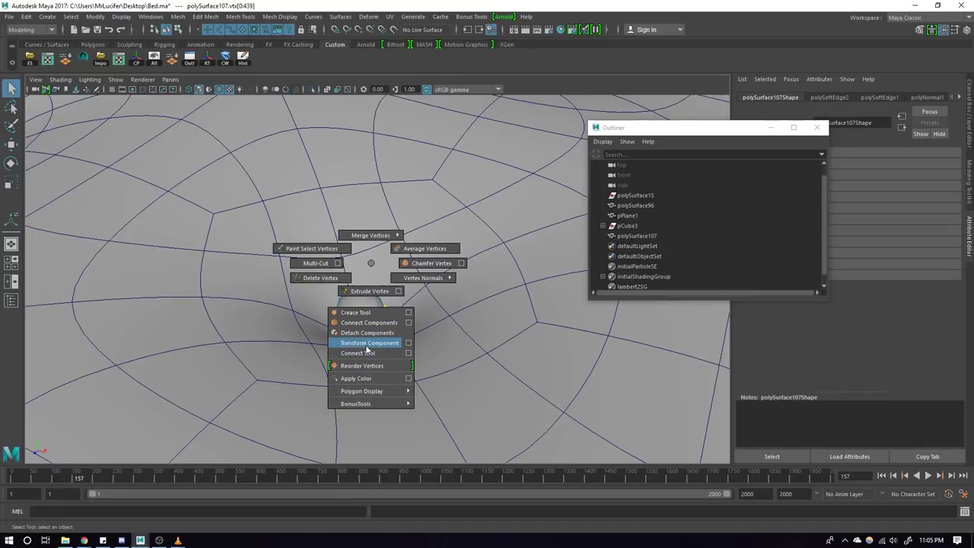
pyautogui.keyDown('shift'); pyautogui.moveTo(368, 347); pyautogui.dragTo(368, 344, button='right'); pyautogui.keyUp('shift')
pyautogui.scroll(-5, 368, 344)
pyautogui.scroll(-5, 350, 343)
pyautogui.scroll(-2, 320, 344)
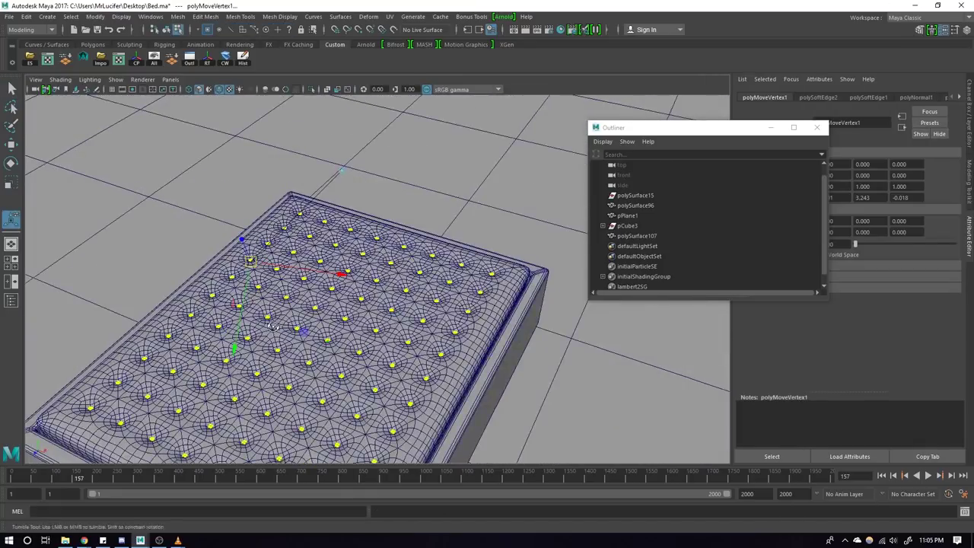
pyautogui.scroll(2, 293, 346)
pyautogui.scroll(2, 294, 346)
pyautogui.scroll(2, 304, 337)
pyautogui.scroll(2, 310, 329)
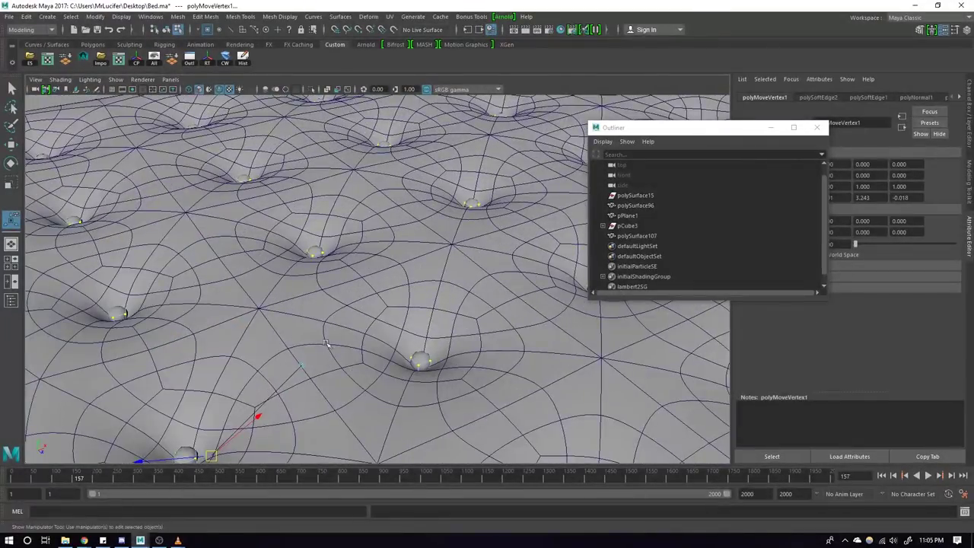
pyautogui.scroll(2, 322, 316)
pyautogui.scroll(3, 327, 328)
pyautogui.scroll(-3, 339, 339)
pyautogui.scroll(2, 333, 330)
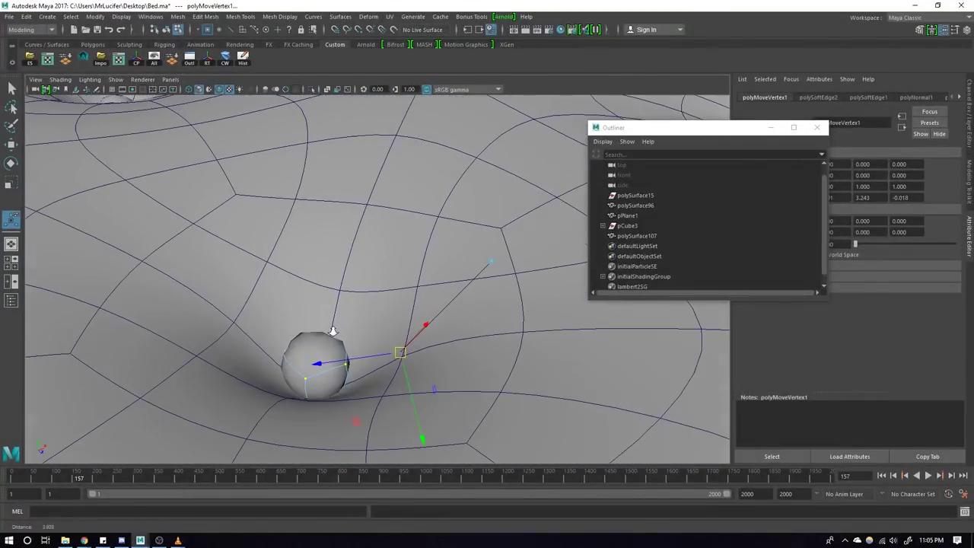
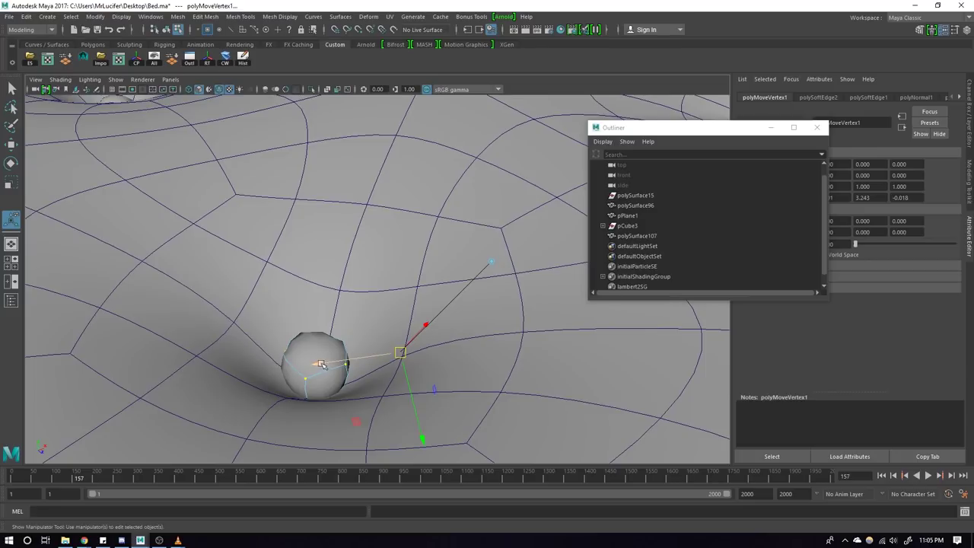
# Step: Reposition the tufting button's vertices with the Move tool so it sits in its dimple
pyautogui.moveTo(320, 363)
pyautogui.mouseDown()
pyautogui.moveTo(430, 381)
pyautogui.moveTo(430, 342)
pyautogui.moveTo(474, 243)
pyautogui.mouseUp()
pyautogui.scroll(-5, 405, 380)
pyautogui.scroll(2, 430, 343)
pyautogui.scroll(2, 436, 335)
pyautogui.press('w')
pyautogui.scroll(-4, 472, 230)
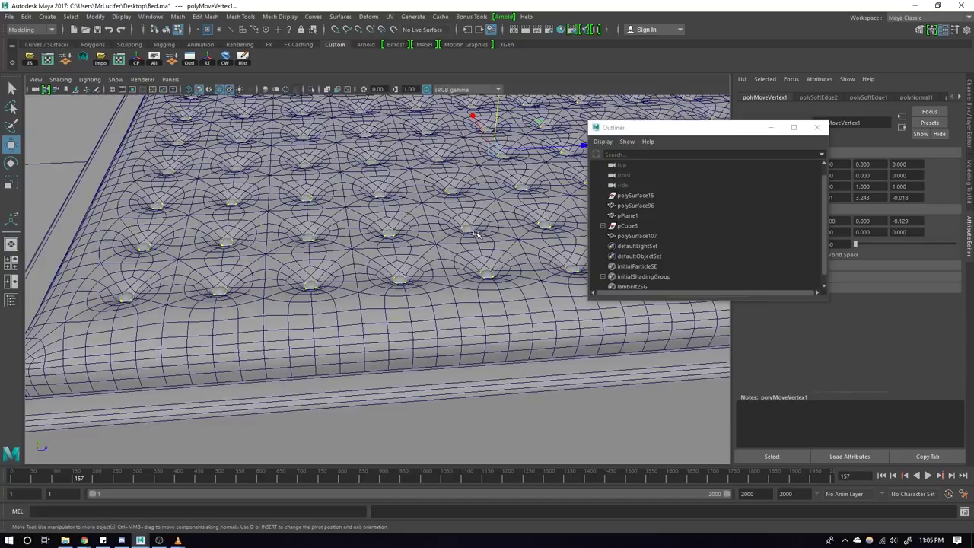
pyautogui.scroll(4, 425, 225)
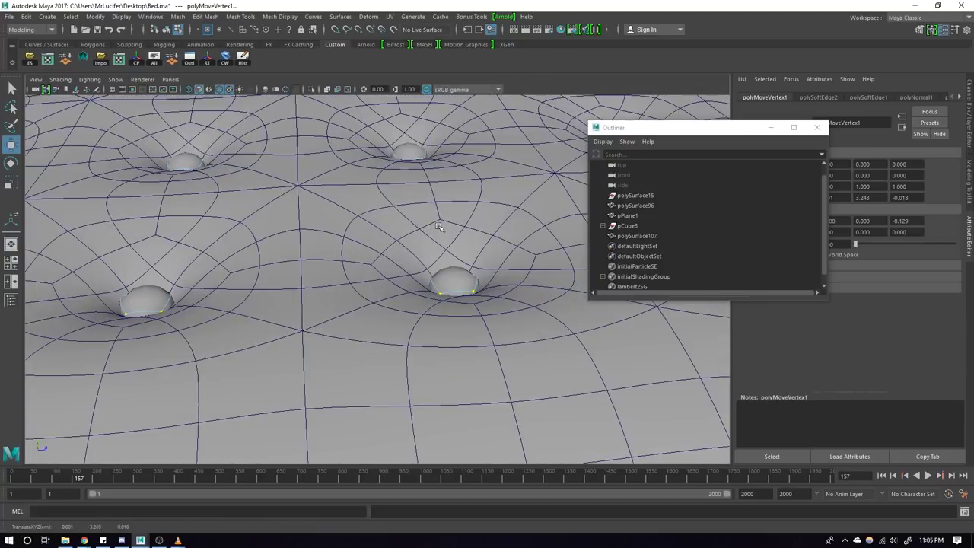
pyautogui.scroll(-4, 380, 241)
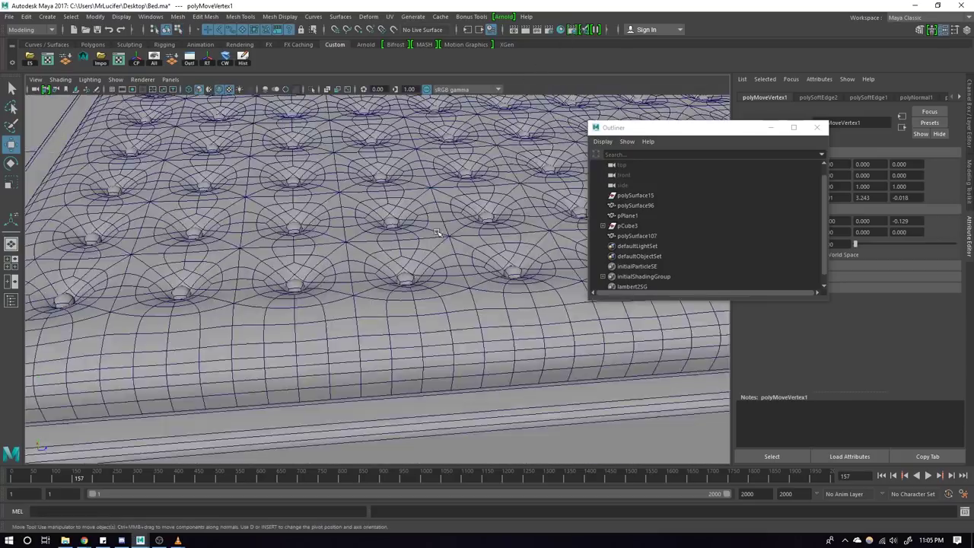
pyautogui.keyDown('alt'); pyautogui.moveTo(381, 241); pyautogui.dragTo(421, 192); pyautogui.keyUp('alt')
pyautogui.scroll(2, 420, 192)
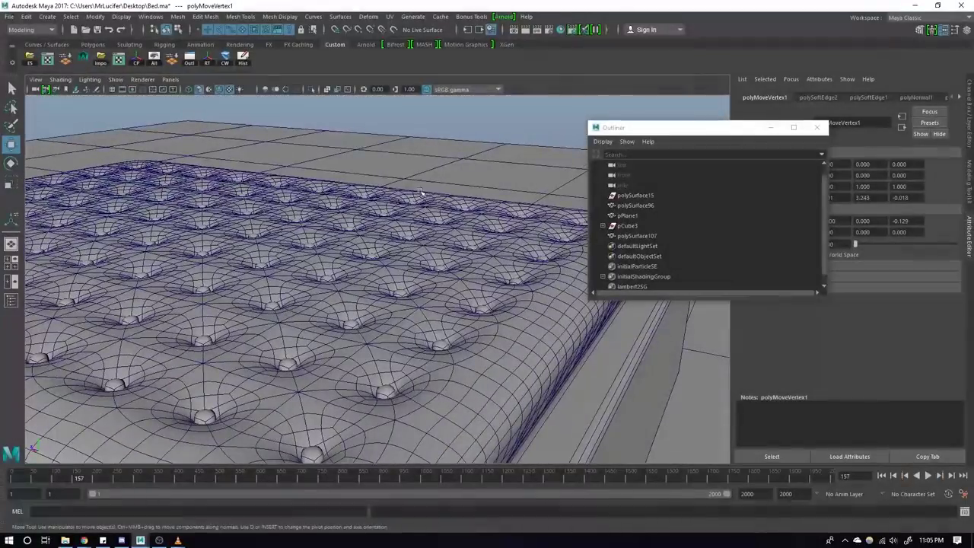
# Step: Turn off Wireframe on Shaded, nudge the button vertices vertically, and return to object mode
pyautogui.click(221, 90)
pyautogui.moveTo(348, 218)
pyautogui.keyDown('alt'); pyautogui.mouseDown()
pyautogui.moveTo(417, 233)
pyautogui.moveTo(267, 267)
pyautogui.moveTo(374, 235)
pyautogui.mouseUp(); pyautogui.keyUp('alt')
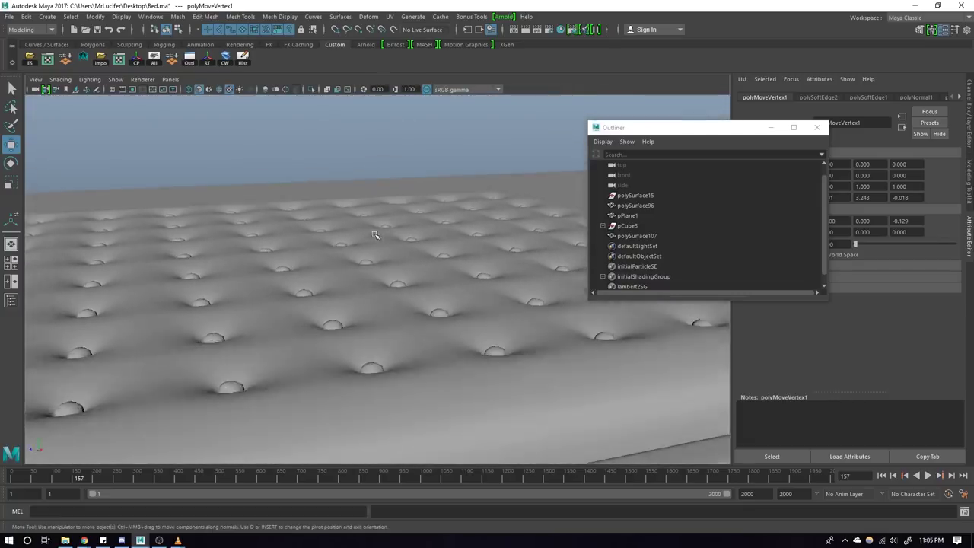
pyautogui.hotkey('ctrl', 'z')
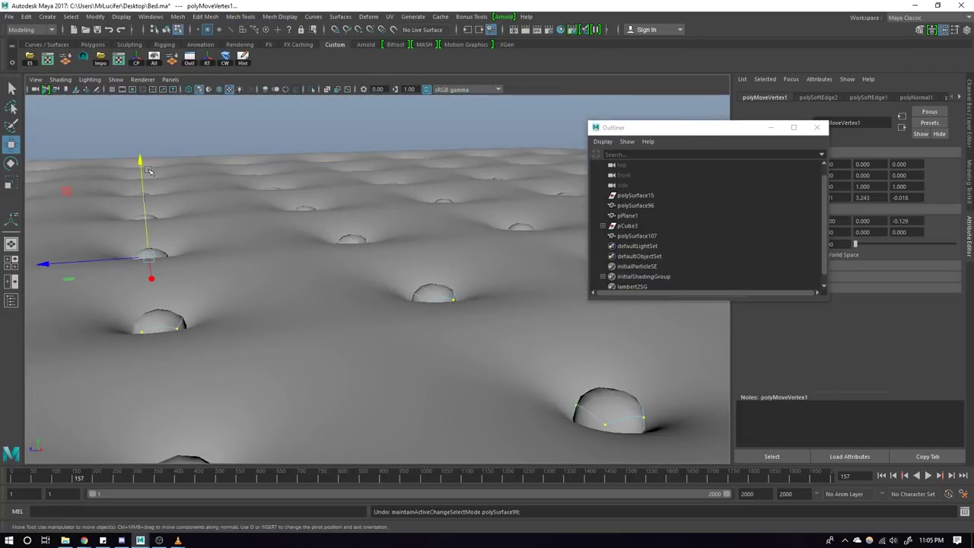
pyautogui.moveTo(149, 171); pyautogui.dragTo(140, 171)
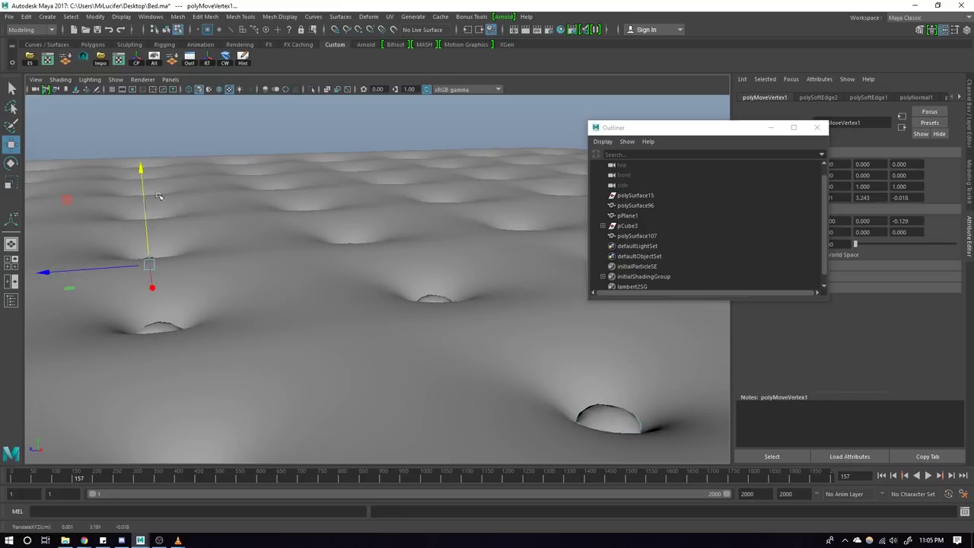
pyautogui.scroll(-5, 172, 254)
pyautogui.moveTo(173, 254)
pyautogui.keyDown('alt'); pyautogui.mouseDown()
pyautogui.moveTo(304, 228)
pyautogui.moveTo(398, 270)
pyautogui.moveTo(335, 246)
pyautogui.moveTo(293, 290)
pyautogui.moveTo(291, 311)
pyautogui.mouseUp(); pyautogui.keyUp('alt')
pyautogui.press('F8')
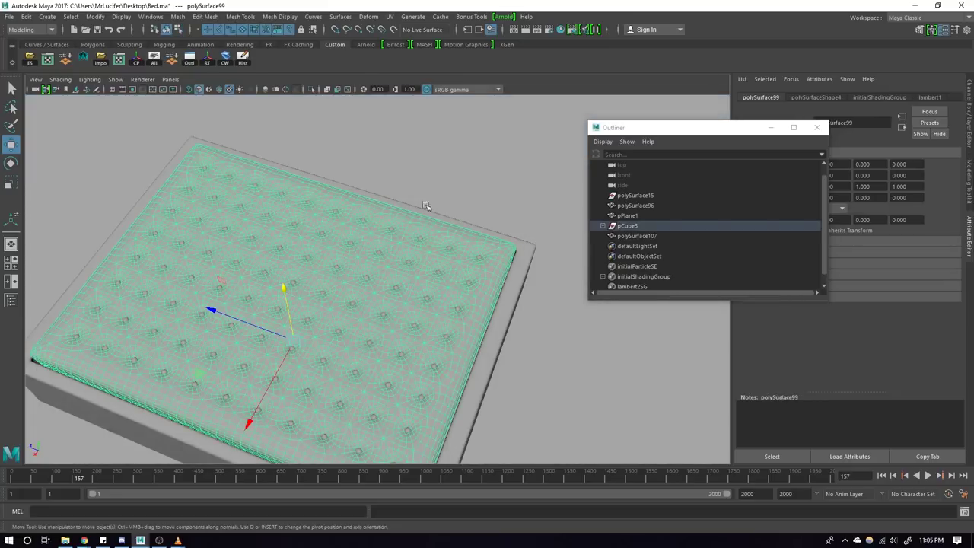
# Step: Select pPlane1, tumble around the tufted bed, and bring up the Polygons shelf
pyautogui.click(398, 270)
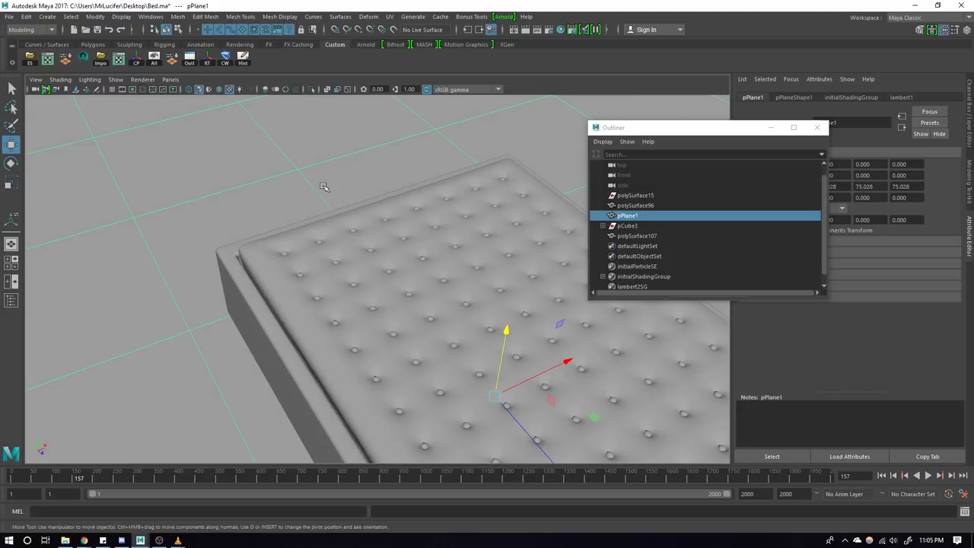
pyautogui.keyDown('alt'); pyautogui.moveTo(358, 251); pyautogui.dragTo(417, 233); pyautogui.keyUp('alt')
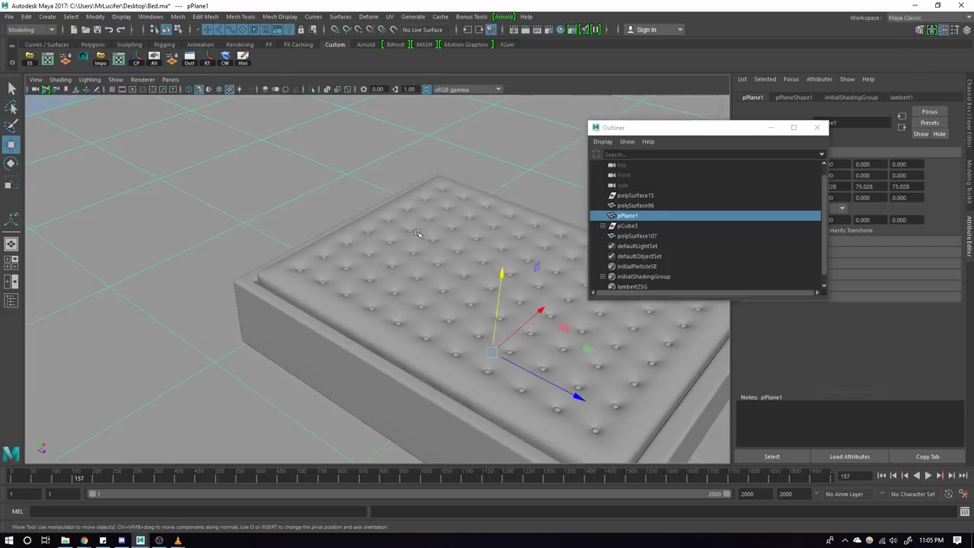
pyautogui.scroll(3, 289, 284)
pyautogui.keyDown('alt'); pyautogui.moveTo(290, 283); pyautogui.dragTo(294, 263); pyautogui.keyUp('alt')
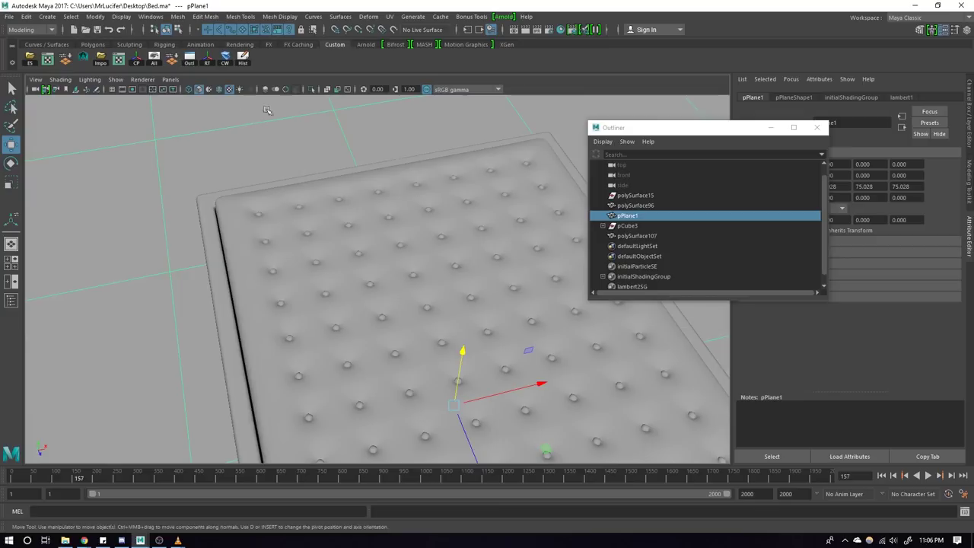
pyautogui.click(93, 45)
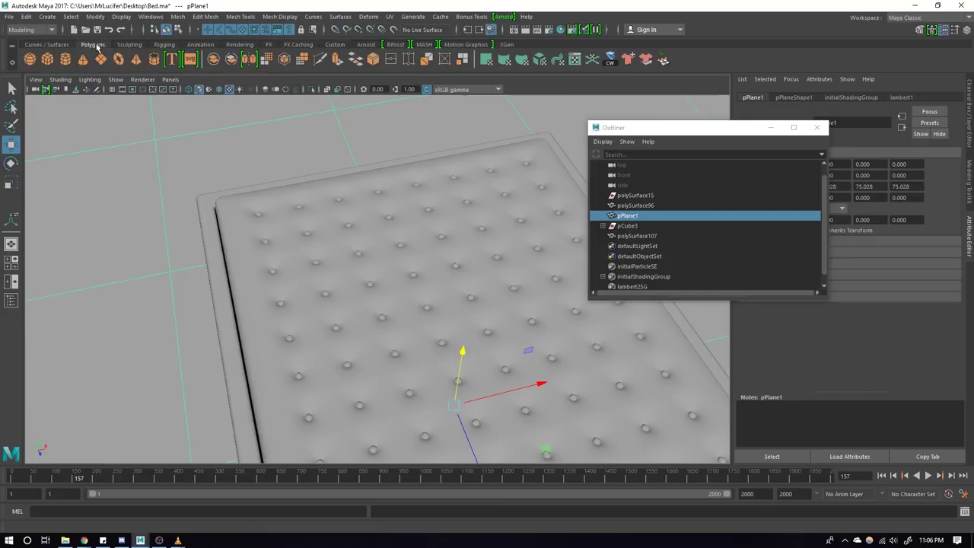
# Step: Create a polygon cube above the mattress and dock the Outliner
pyautogui.click(53, 65)
pyautogui.scroll(-3, 282, 157)
pyautogui.moveTo(304, 228)
pyautogui.keyDown('alt'); pyautogui.mouseDown()
pyautogui.moveTo(396, 228)
pyautogui.moveTo(472, 244)
pyautogui.moveTo(474, 214)
pyautogui.mouseUp(); pyautogui.keyUp('alt')
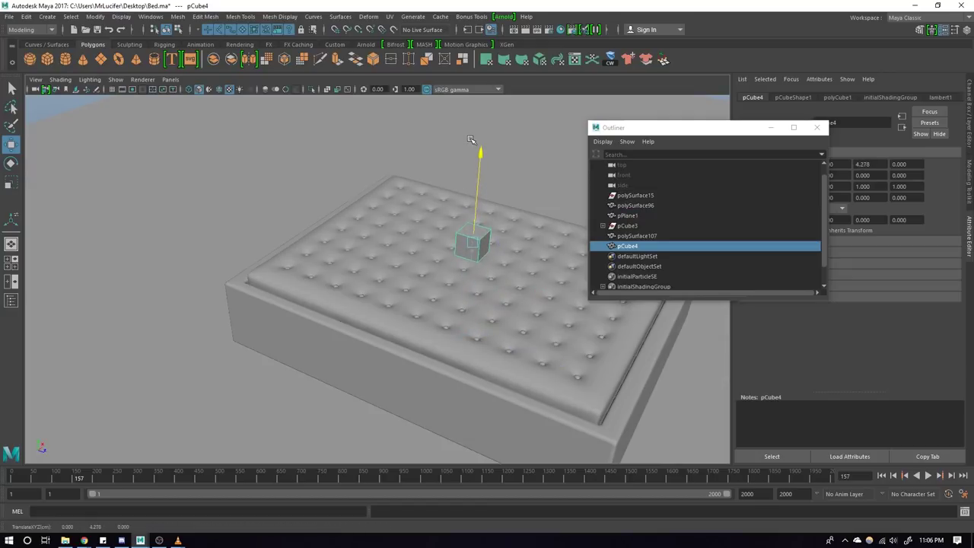
pyautogui.keyDown('alt'); pyautogui.moveTo(476, 167); pyautogui.dragTo(455, 221); pyautogui.keyUp('alt')
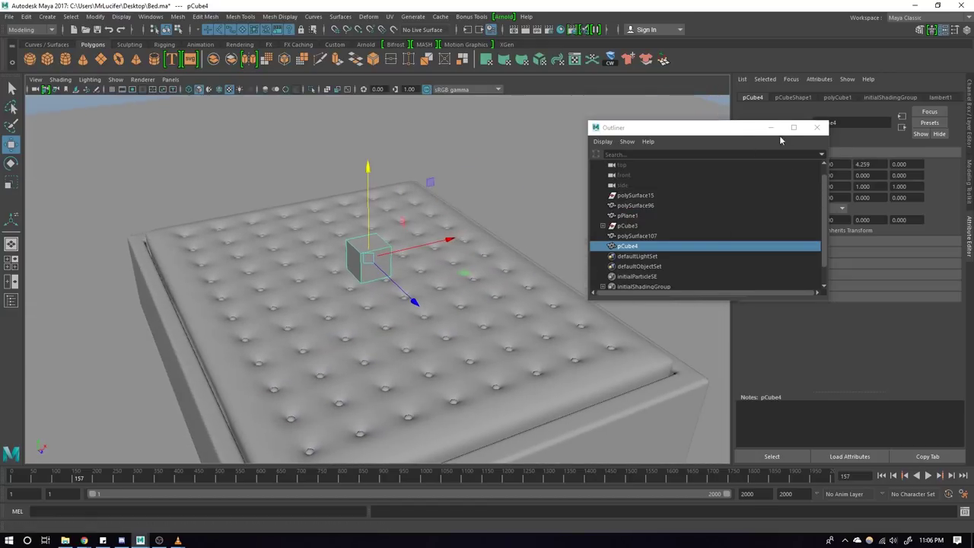
pyautogui.moveTo(735, 131); pyautogui.dragTo(852, 191)
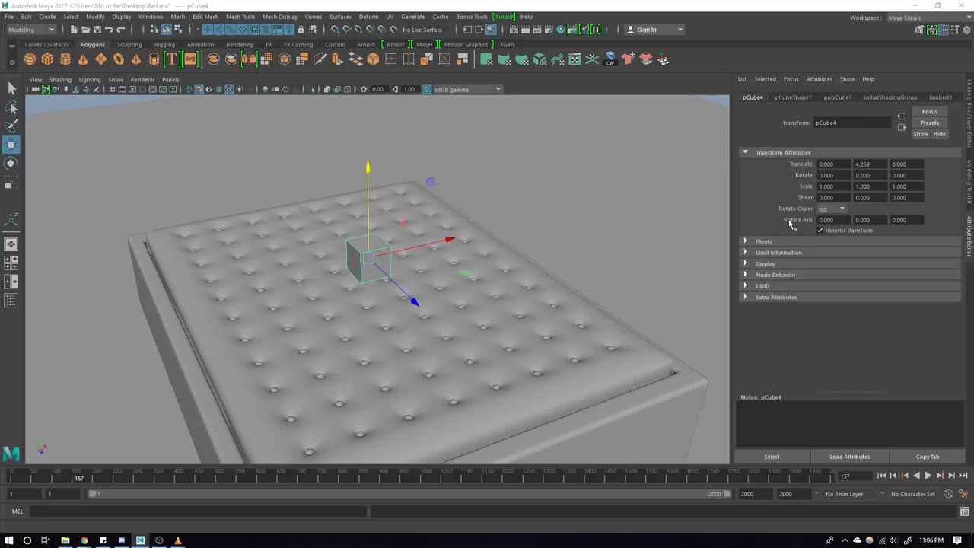
# Step: Show polyCube1's inputs in the Channel Box and enlarge the cube uniformly to about 4.6
pyautogui.hotkey('ctrl', 'a')
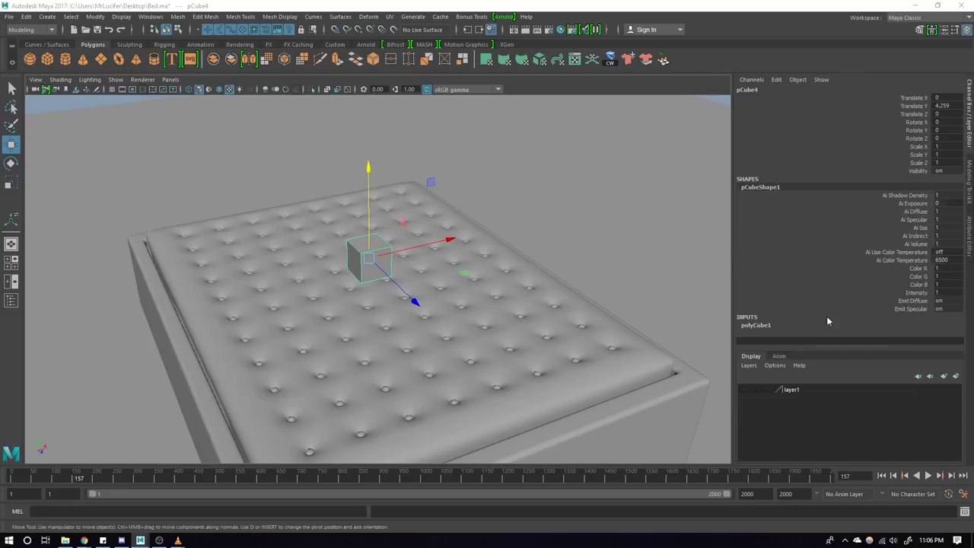
pyautogui.click(779, 325)
pyautogui.moveTo(913, 284); pyautogui.dragTo(913, 300)
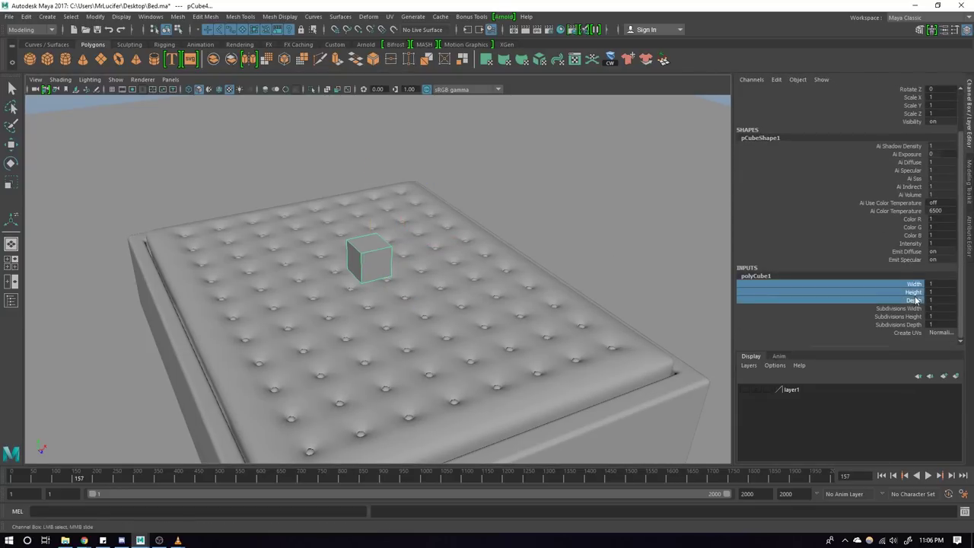
pyautogui.moveTo(456, 296); pyautogui.dragTo(603, 296, button='middle')
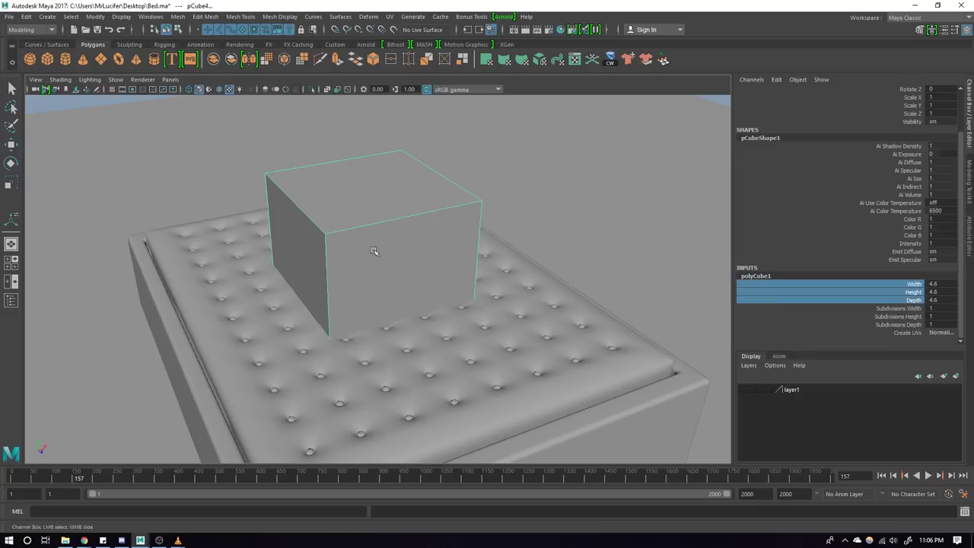
pyautogui.press('w')
pyautogui.click(766, 325)
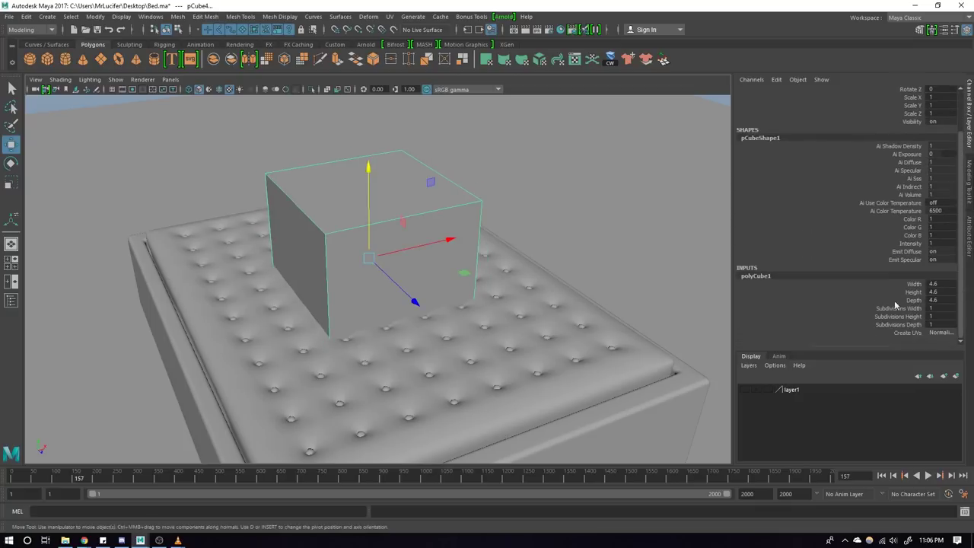
pyautogui.click(906, 300)
pyautogui.moveTo(716, 296); pyautogui.dragTo(601, 296, button='middle')
pyautogui.hotkey('ctrl', 'z')
# Step: Size the box to 3.9 wide, 0.8 high and 1.8 deep
pyautogui.click(909, 292)
pyautogui.keyDown('alt'); pyautogui.moveTo(560, 297); pyautogui.dragTo(608, 301); pyautogui.keyUp('alt')
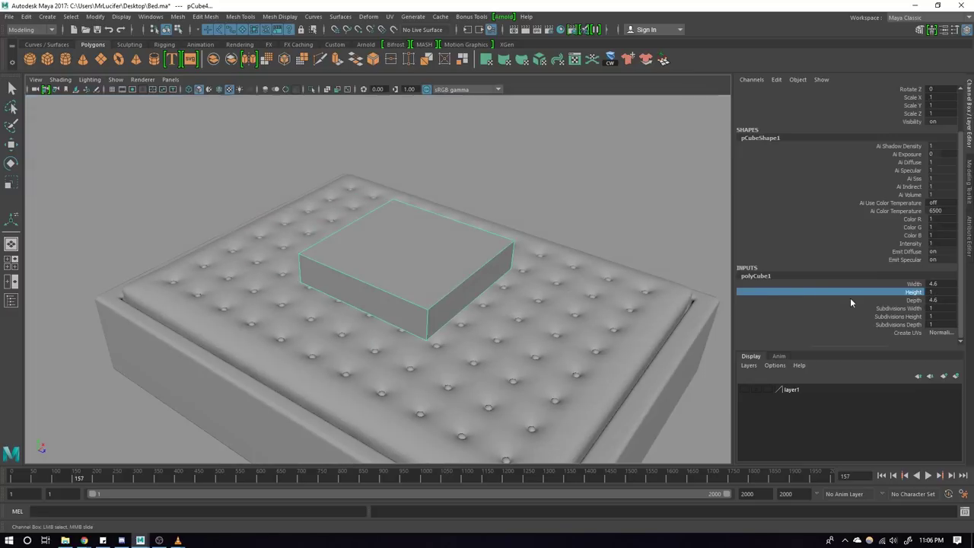
pyautogui.moveTo(592, 300); pyautogui.dragTo(582, 298, button='middle')
pyautogui.hotkey('ctrl', 'z')
pyautogui.click(913, 300)
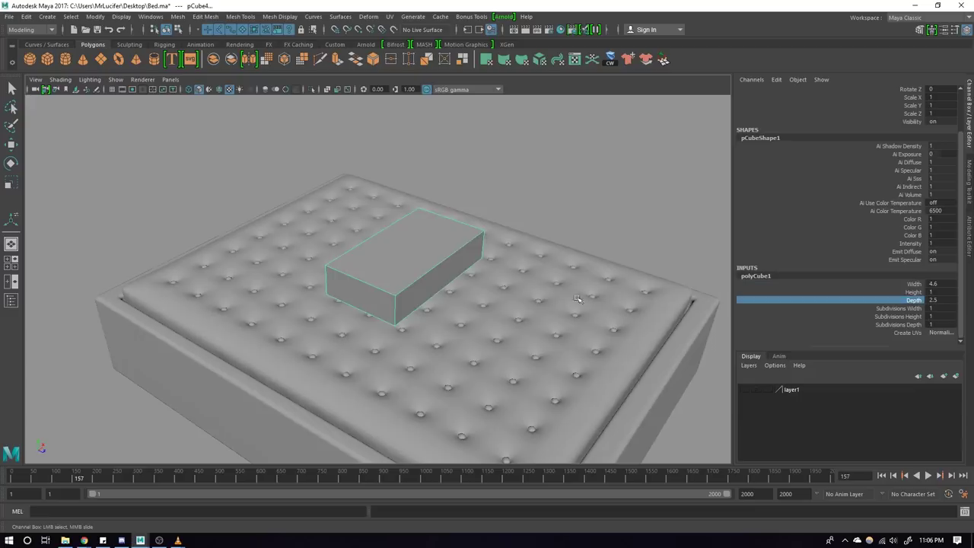
pyautogui.moveTo(590, 296)
pyautogui.keyDown('alt'); pyautogui.mouseDown()
pyautogui.moveTo(521, 339)
pyautogui.moveTo(528, 343)
pyautogui.mouseUp(); pyautogui.keyUp('alt')
pyautogui.click(910, 285)
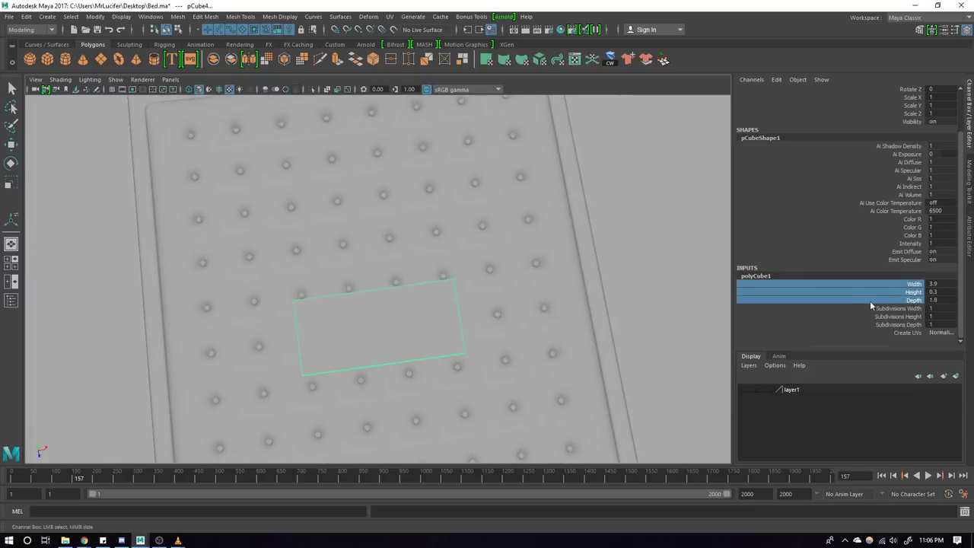
pyautogui.click(885, 292)
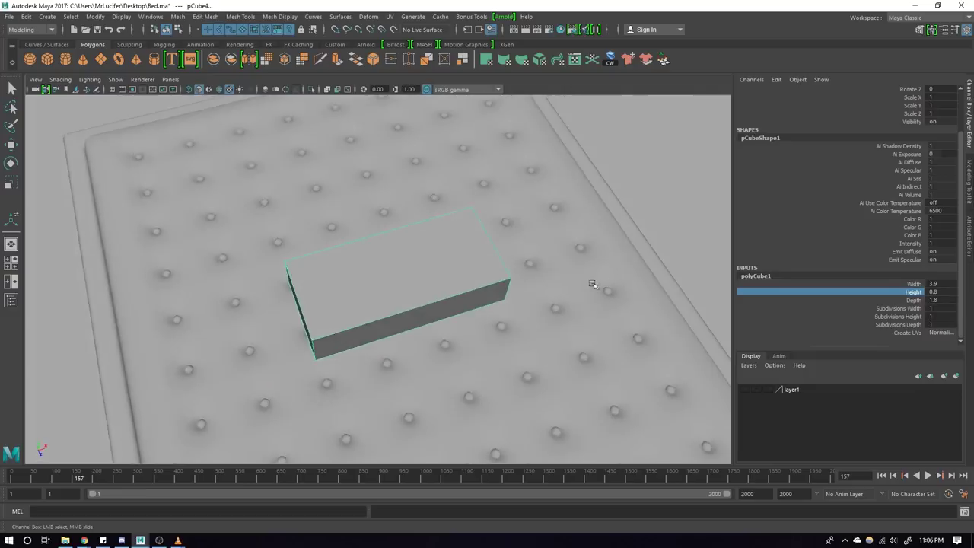
pyautogui.keyDown('alt'); pyautogui.moveTo(623, 301); pyautogui.dragTo(525, 280); pyautogui.keyUp('alt')
# Step: Narrow the box to 3.2 wide and raise all three subdivisions to 5
pyautogui.click(913, 284)
pyautogui.moveTo(670, 274); pyautogui.dragTo(594, 275, button='middle')
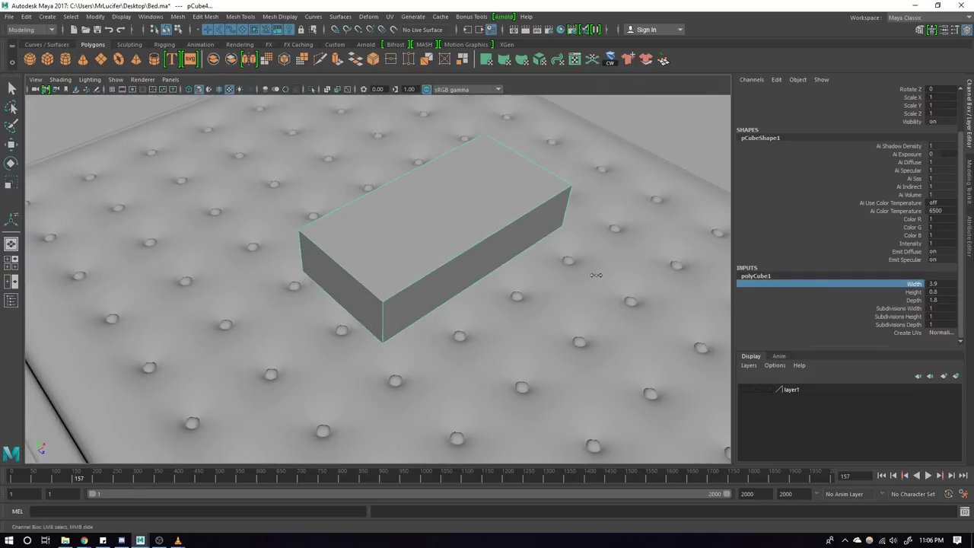
pyautogui.keyDown('alt'); pyautogui.moveTo(565, 281); pyautogui.dragTo(558, 275); pyautogui.keyUp('alt')
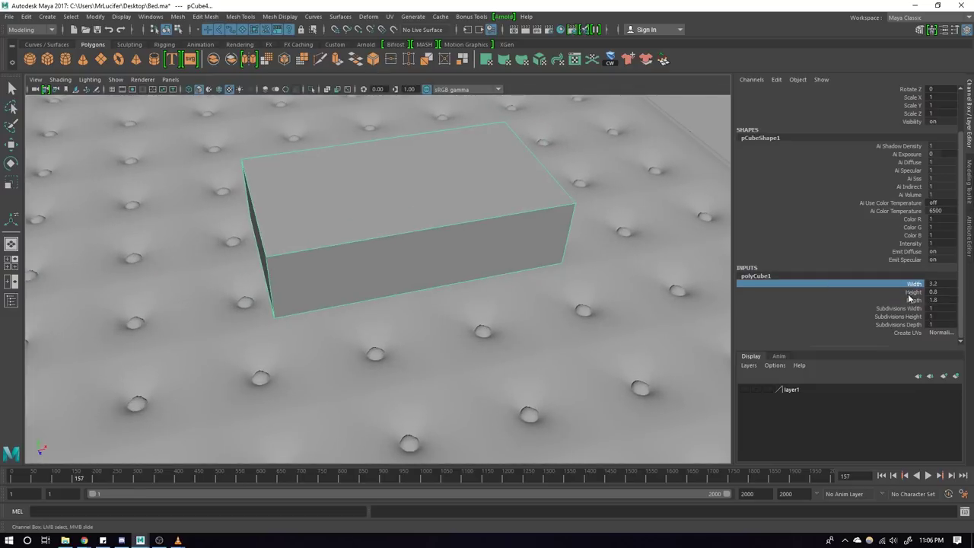
pyautogui.moveTo(895, 310); pyautogui.dragTo(895, 325)
pyautogui.moveTo(580, 305); pyautogui.dragTo(594, 304, button='middle')
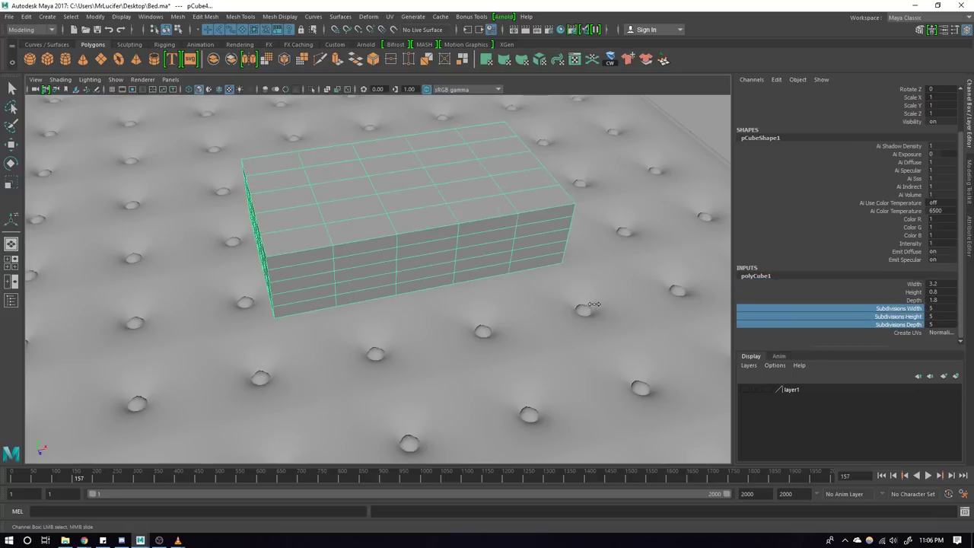
pyautogui.keyDown('alt'); pyautogui.moveTo(594, 304); pyautogui.dragTo(463, 294); pyautogui.keyUp('alt')
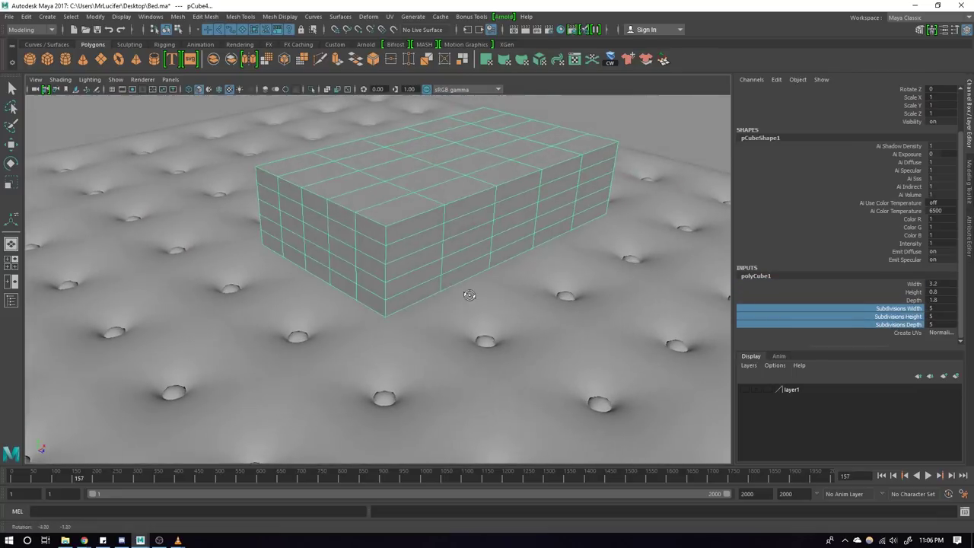
pyautogui.keyDown('alt'); pyautogui.moveTo(403, 274); pyautogui.dragTo(319, 276); pyautogui.keyUp('alt')
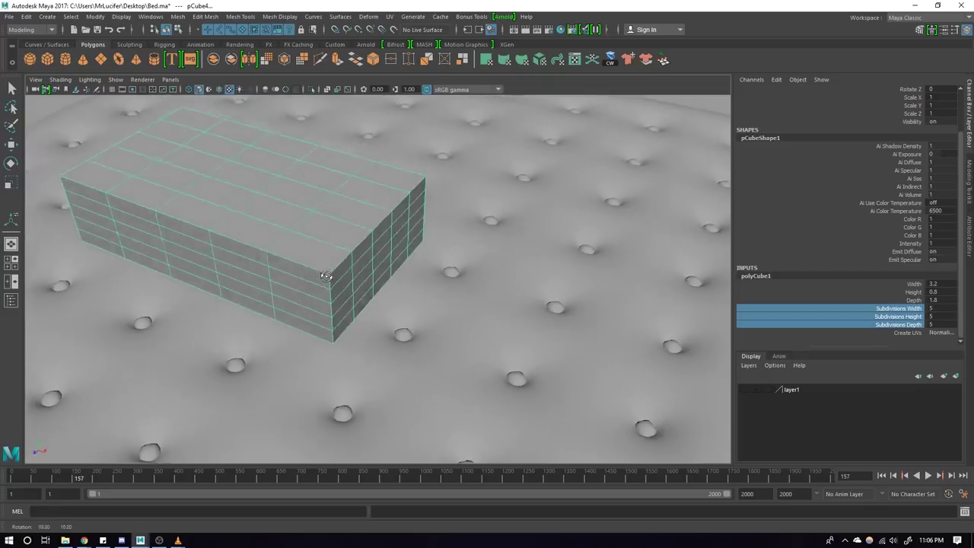
# Step: Lower Subdivisions Height to 3 and set Subdivisions Width to 8
pyautogui.click(878, 317)
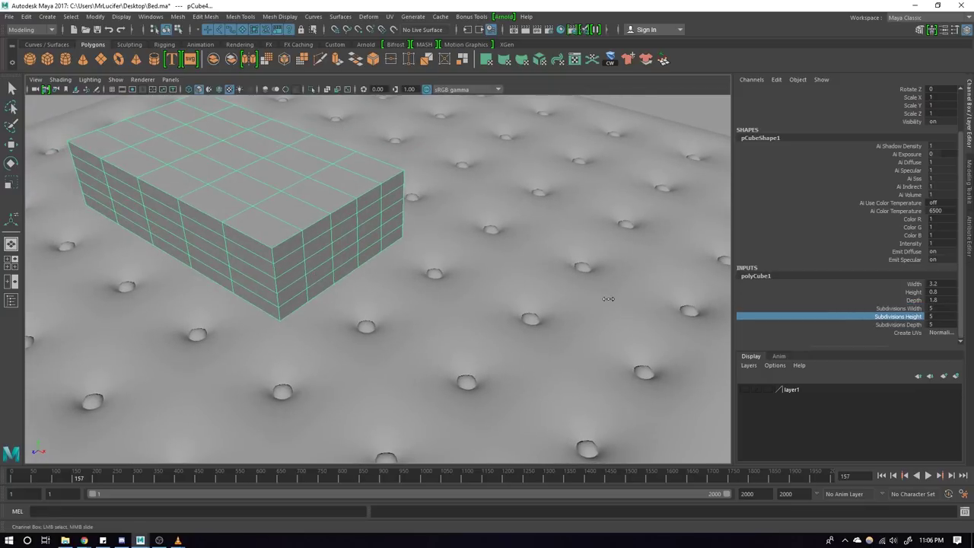
pyautogui.moveTo(613, 299); pyautogui.dragTo(600, 298, button='middle')
pyautogui.moveTo(535, 289)
pyautogui.keyDown('alt'); pyautogui.mouseDown()
pyautogui.moveTo(431, 331)
pyautogui.moveTo(502, 335)
pyautogui.mouseUp(); pyautogui.keyUp('alt')
pyautogui.click(909, 300)
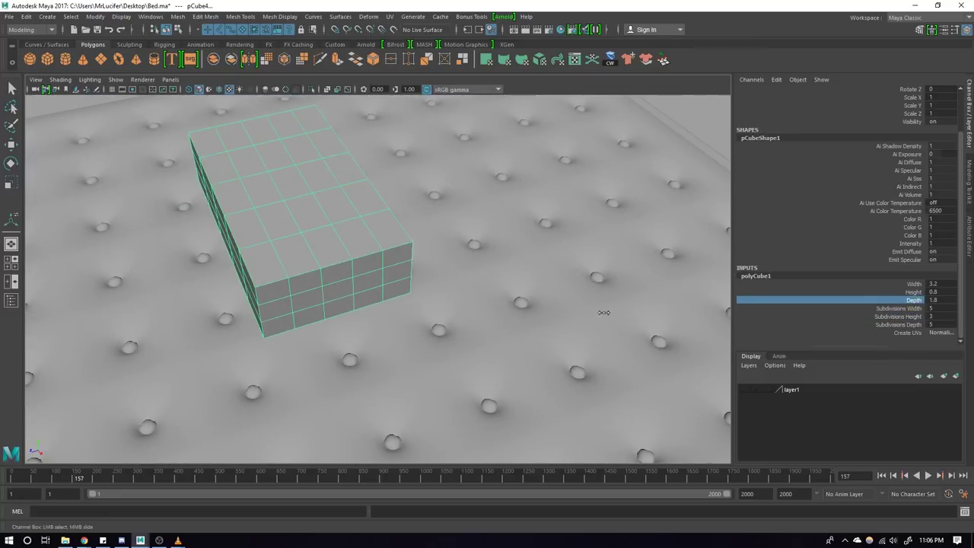
pyautogui.click(851, 309)
pyautogui.moveTo(582, 323)
pyautogui.keyDown('alt'); pyautogui.mouseDown()
pyautogui.moveTo(533, 332)
pyautogui.moveTo(441, 322)
pyautogui.moveTo(467, 309)
pyautogui.mouseUp(); pyautogui.keyUp('alt')
pyautogui.scroll(5, 467, 309)
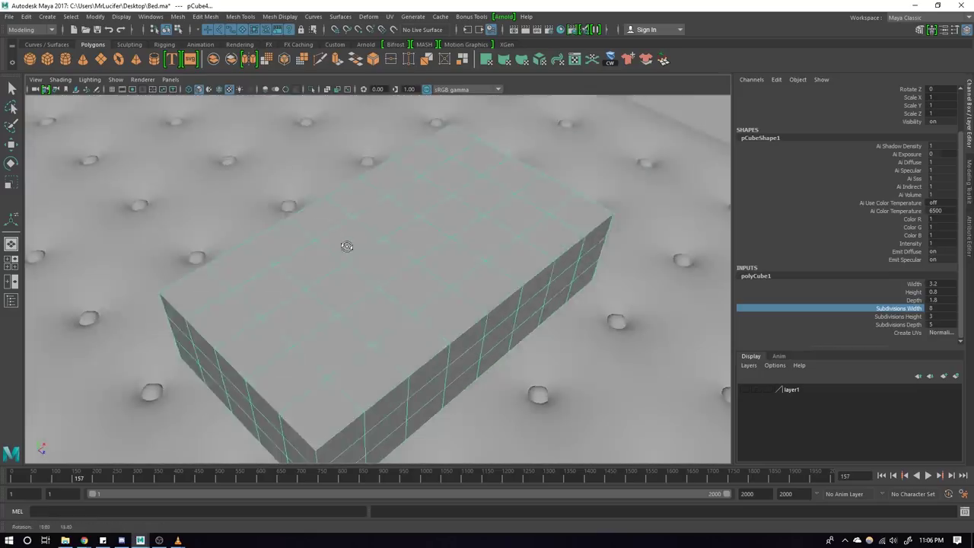
pyautogui.scroll(3, 395, 281)
pyautogui.scroll(2, 416, 281)
pyautogui.scroll(2, 423, 290)
pyautogui.scroll(2, 422, 290)
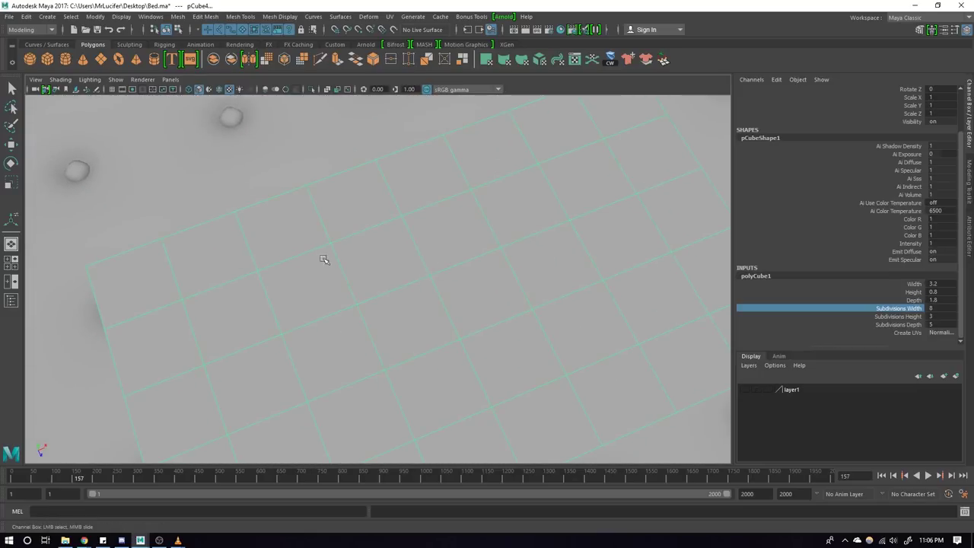
pyautogui.moveTo(570, 307)
pyautogui.keyDown('alt'); pyautogui.mouseDown()
pyautogui.moveTo(456, 272)
pyautogui.moveTo(474, 250)
pyautogui.moveTo(712, 274)
pyautogui.moveTo(396, 251)
pyautogui.mouseUp(); pyautogui.keyUp('alt')
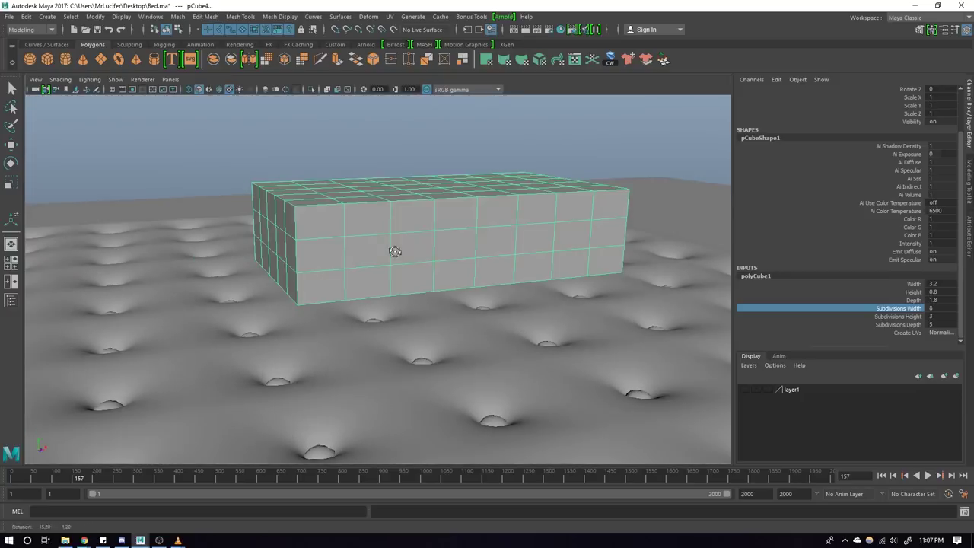
pyautogui.press('F11')
# Step: Select the box's middle side face loop and scale it outward to bulge the sides
pyautogui.press('w')
pyautogui.click(382, 254)
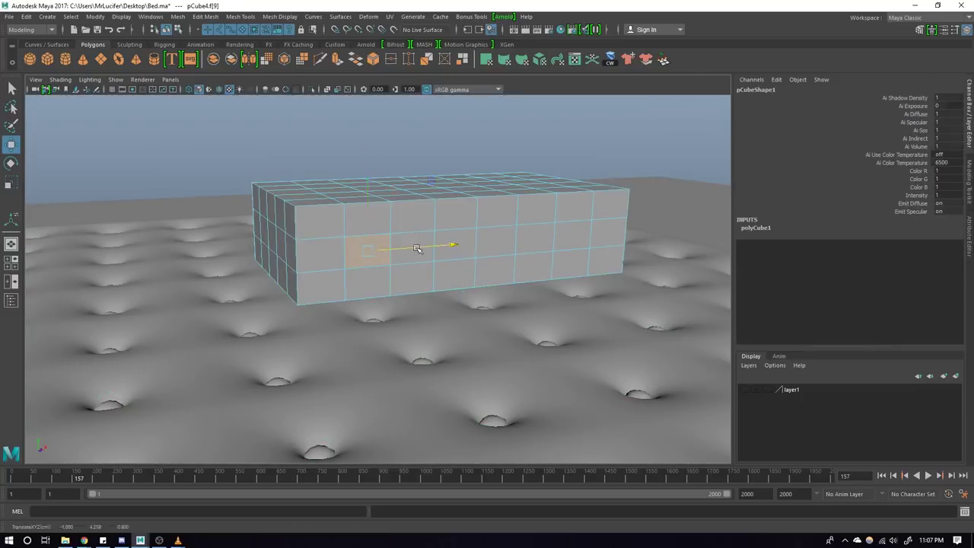
pyautogui.keyDown('shift'); pyautogui.doubleClick(422, 261); pyautogui.keyUp('shift')
pyautogui.keyDown('alt'); pyautogui.moveTo(423, 261); pyautogui.dragTo(461, 266); pyautogui.keyUp('alt')
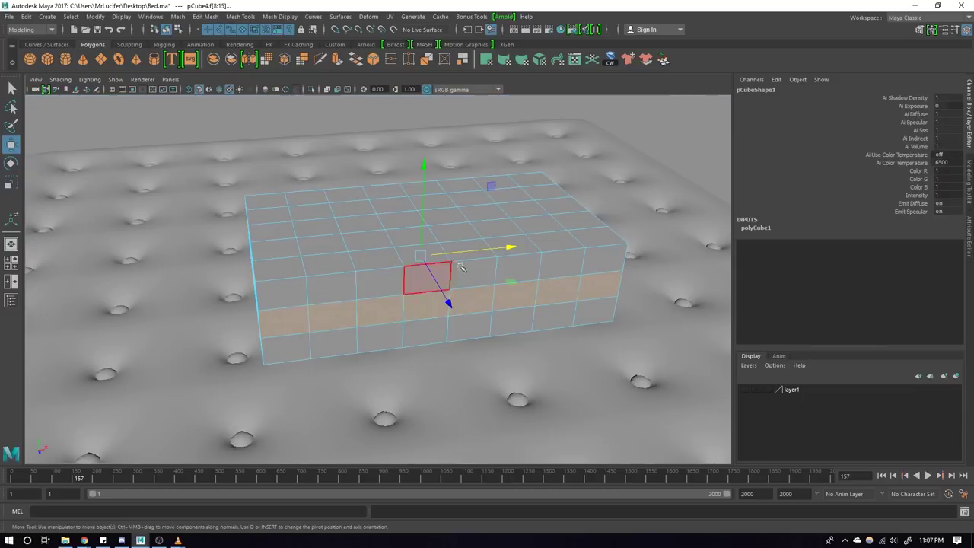
pyautogui.keyDown('shift'); pyautogui.moveTo(474, 262); pyautogui.dragTo(461, 380, button='right'); pyautogui.keyUp('shift')
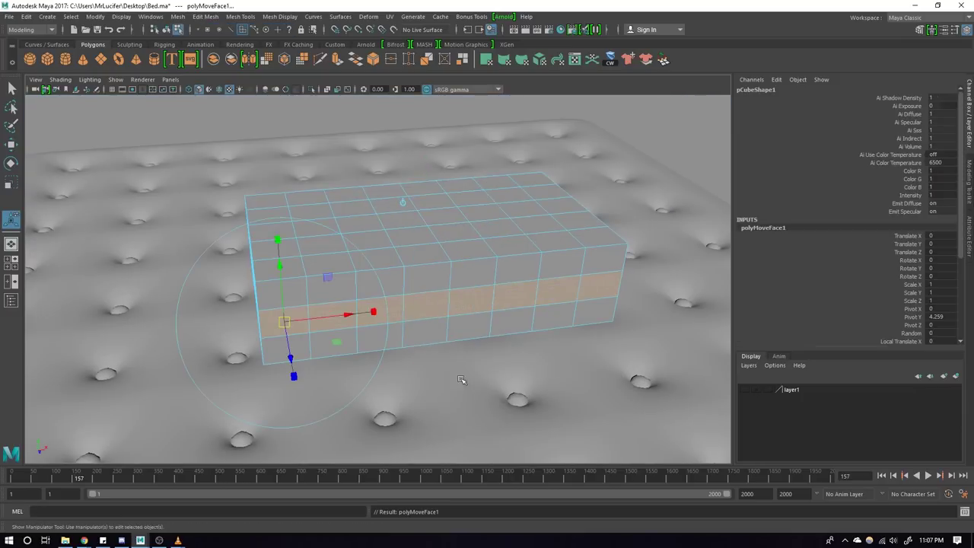
pyautogui.moveTo(306, 356)
pyautogui.mouseDown()
pyautogui.moveTo(294, 387)
pyautogui.moveTo(632, 344)
pyautogui.mouseUp()
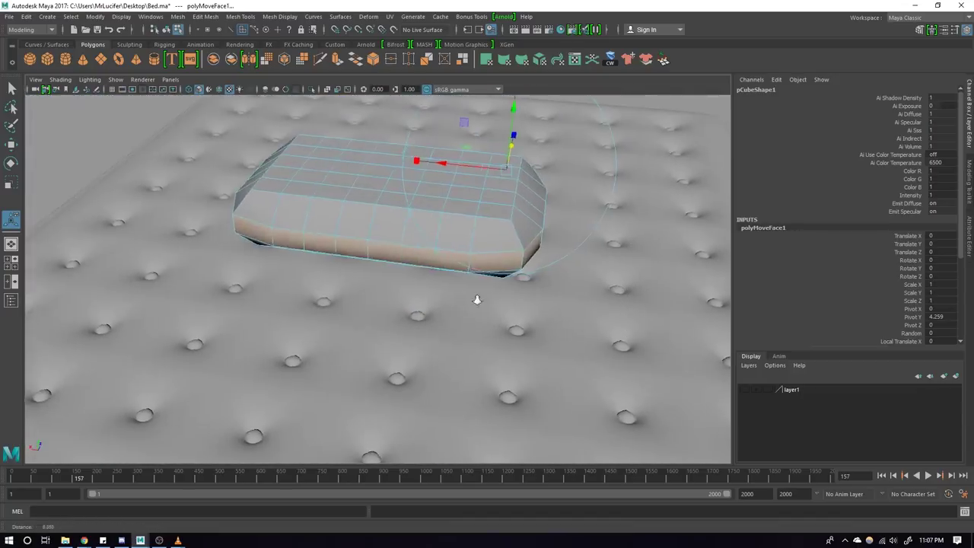
pyautogui.keyDown('alt'); pyautogui.moveTo(632, 344); pyautogui.dragTo(577, 284); pyautogui.keyUp('alt')
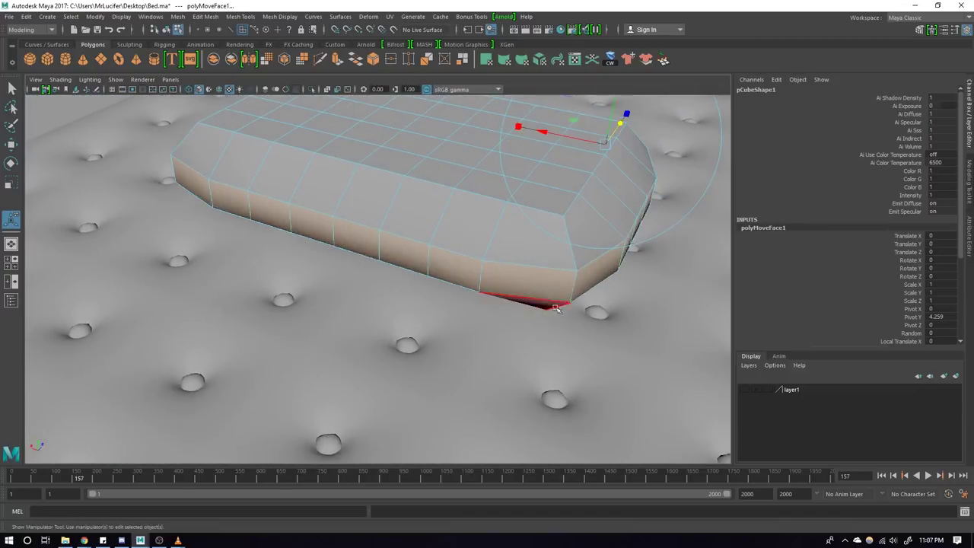
# Step: Select the chamfered corner edges and inspect the pillow in wireframe and shaded views
pyautogui.press('q')
pyautogui.click(577, 283)
pyautogui.press('w')
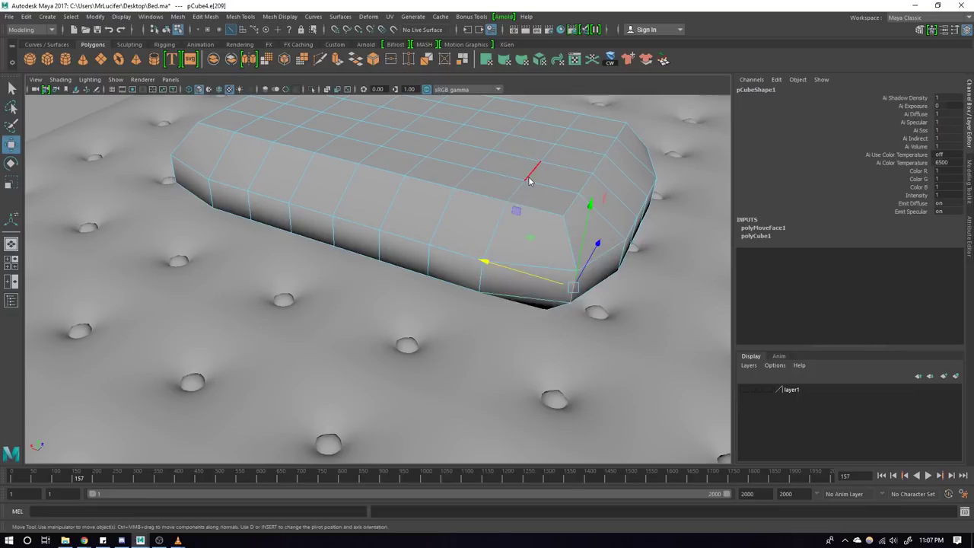
pyautogui.moveTo(530, 181); pyautogui.dragTo(528, 217, button='right')
pyautogui.click(523, 292)
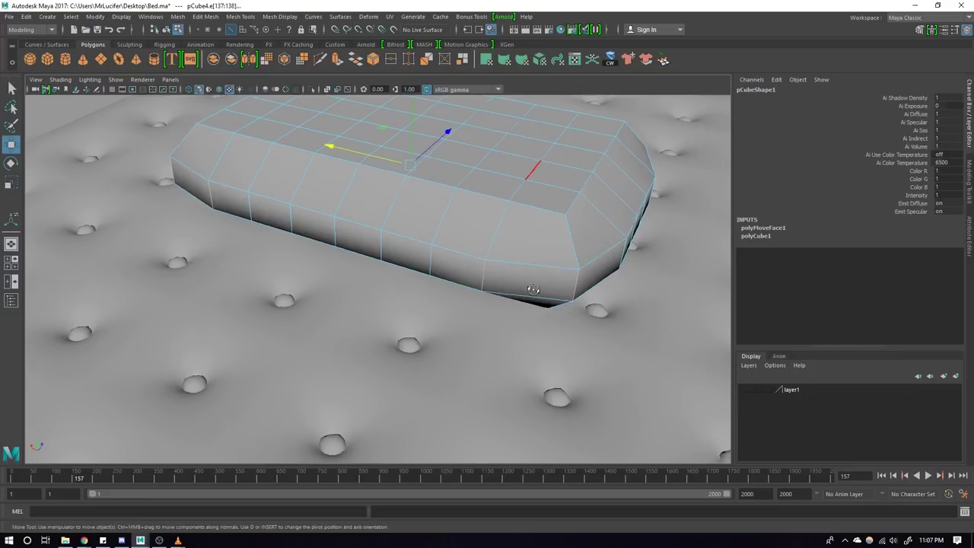
pyautogui.moveTo(525, 293)
pyautogui.keyDown('alt'); pyautogui.mouseDown()
pyautogui.moveTo(666, 287)
pyautogui.moveTo(583, 313)
pyautogui.mouseUp(); pyautogui.keyUp('alt')
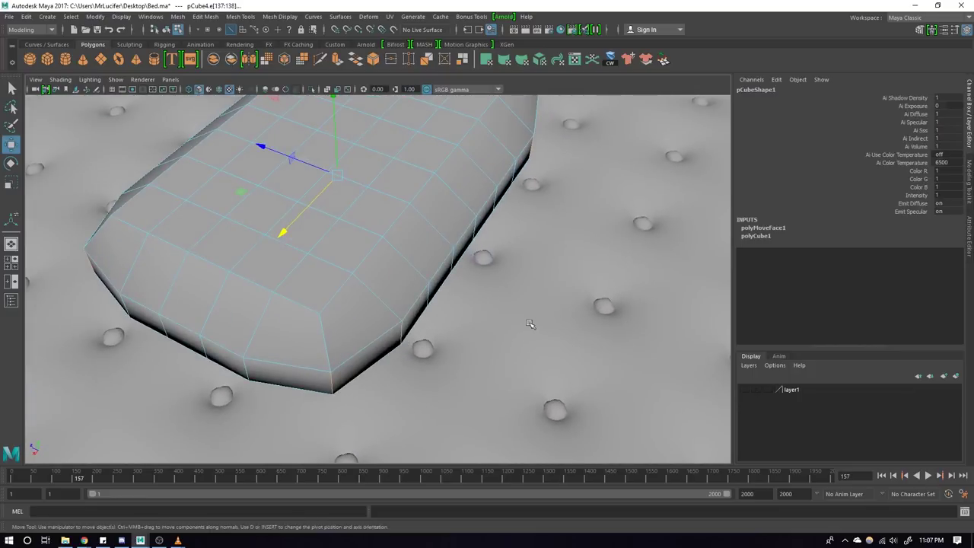
pyautogui.press('4')
pyautogui.moveTo(426, 355)
pyautogui.keyDown('alt'); pyautogui.mouseDown()
pyautogui.moveTo(457, 342)
pyautogui.moveTo(223, 280)
pyautogui.mouseUp(); pyautogui.keyUp('alt')
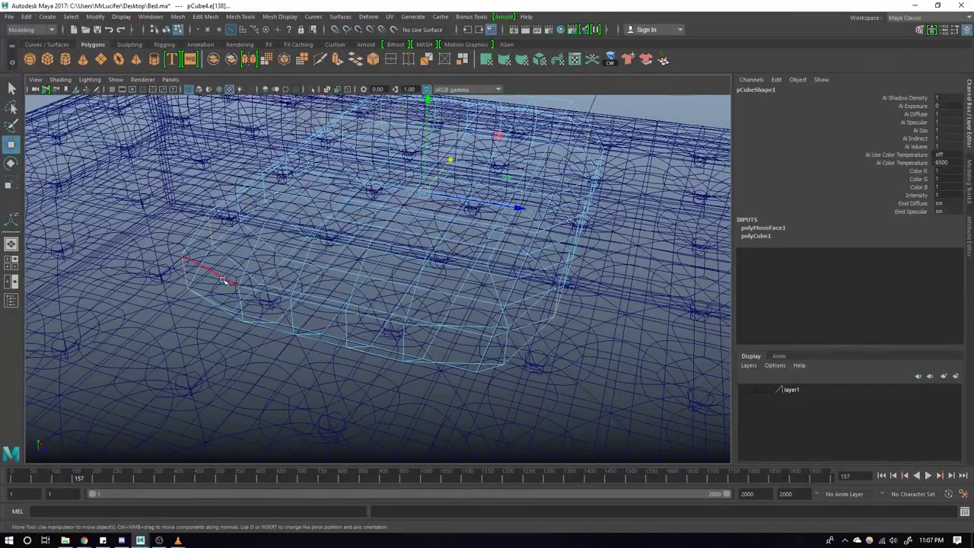
pyautogui.moveTo(204, 217)
pyautogui.keyDown('alt'); pyautogui.mouseDown()
pyautogui.moveTo(287, 272)
pyautogui.moveTo(340, 270)
pyautogui.moveTo(411, 245)
pyautogui.mouseUp(); pyautogui.keyUp('alt')
pyautogui.press('6')
pyautogui.moveTo(410, 245)
pyautogui.keyDown('shift'); pyautogui.mouseDown(button='right')
pyautogui.moveTo(381, 348)
pyautogui.moveTo(415, 401)
pyautogui.moveTo(409, 315)
pyautogui.mouseUp(button='right'); pyautogui.keyUp('shift')
pyautogui.moveTo(409, 315)
pyautogui.keyDown('alt'); pyautogui.mouseDown()
pyautogui.moveTo(354, 263)
pyautogui.moveTo(285, 270)
pyautogui.moveTo(287, 311)
pyautogui.mouseUp(); pyautogui.keyUp('alt')
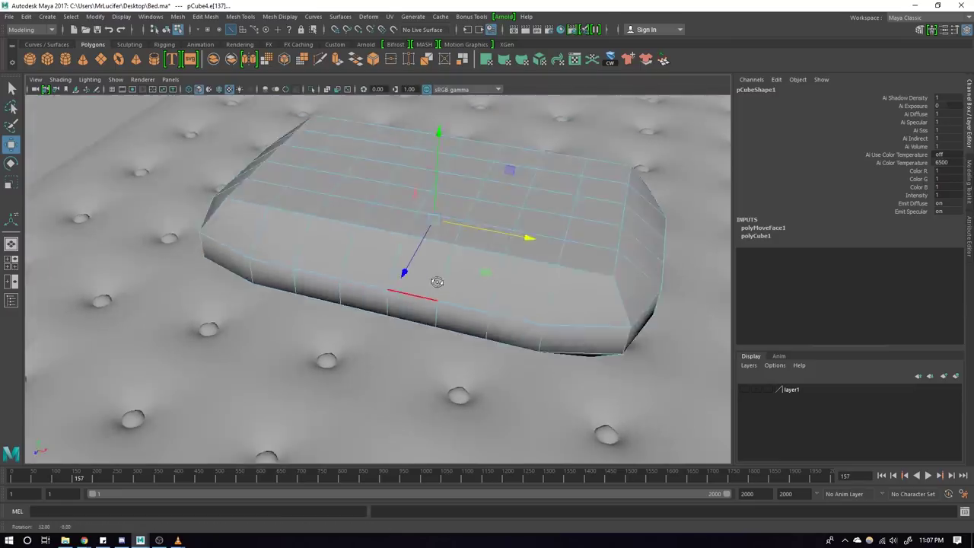
pyautogui.moveTo(350, 314)
pyautogui.keyDown('alt'); pyautogui.mouseDown()
pyautogui.moveTo(435, 279)
pyautogui.moveTo(474, 225)
pyautogui.mouseUp(); pyautogui.keyUp('alt')
# Step: Scale the pillow's top edge loop inward with Transform Component
pyautogui.keyDown('shift'); pyautogui.rightClick(473, 226); pyautogui.keyUp('shift')
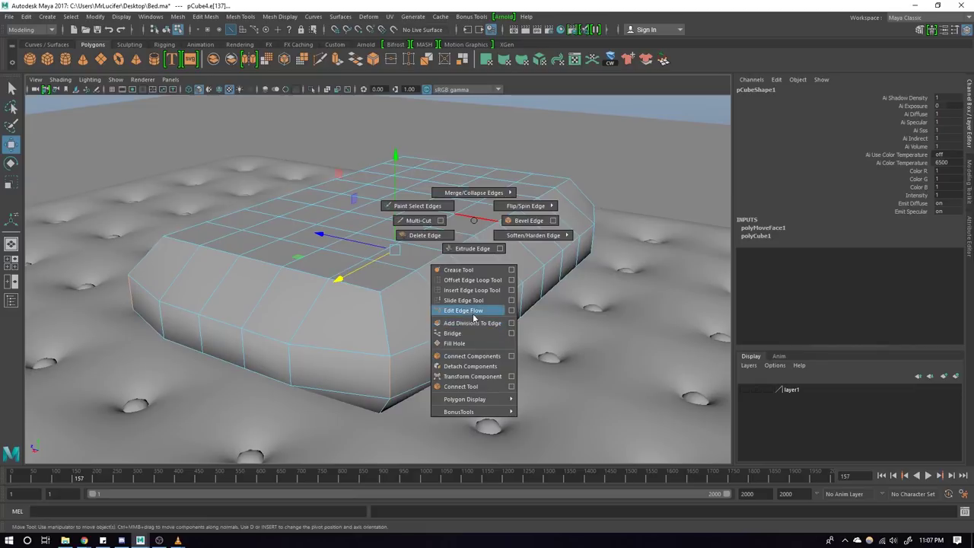
pyautogui.click(481, 381)
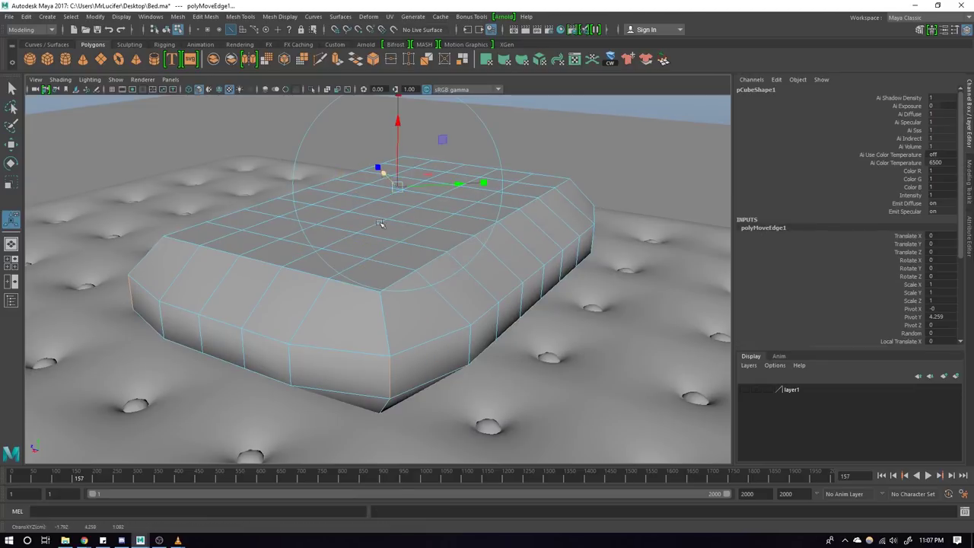
pyautogui.keyDown('alt'); pyautogui.moveTo(381, 223); pyautogui.dragTo(319, 251); pyautogui.keyUp('alt')
pyautogui.keyDown('alt'); pyautogui.moveTo(320, 251); pyautogui.dragTo(262, 305, button='right'); pyautogui.keyUp('alt')
pyautogui.keyDown('alt'); pyautogui.moveTo(262, 304); pyautogui.dragTo(515, 341); pyautogui.keyUp('alt')
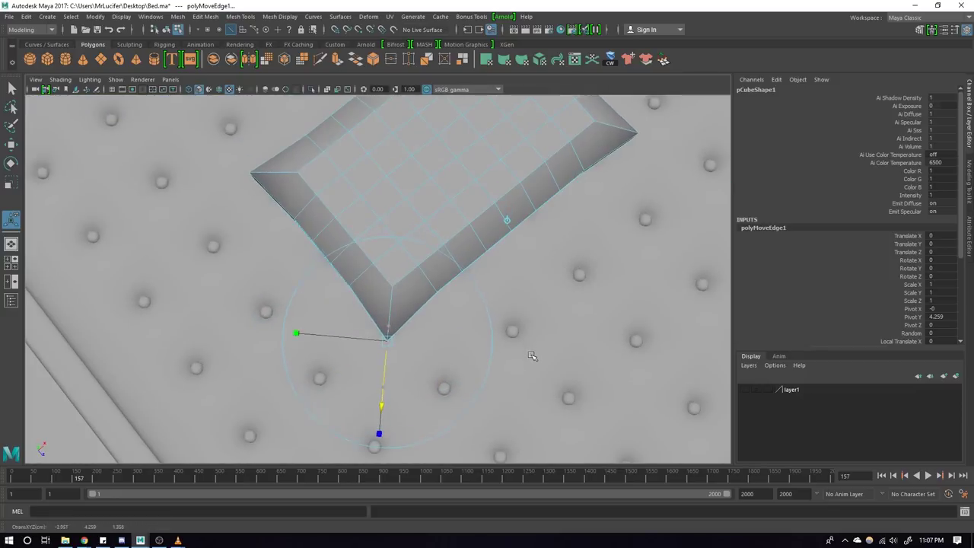
pyautogui.moveTo(532, 357); pyautogui.dragTo(529, 340, button='middle')
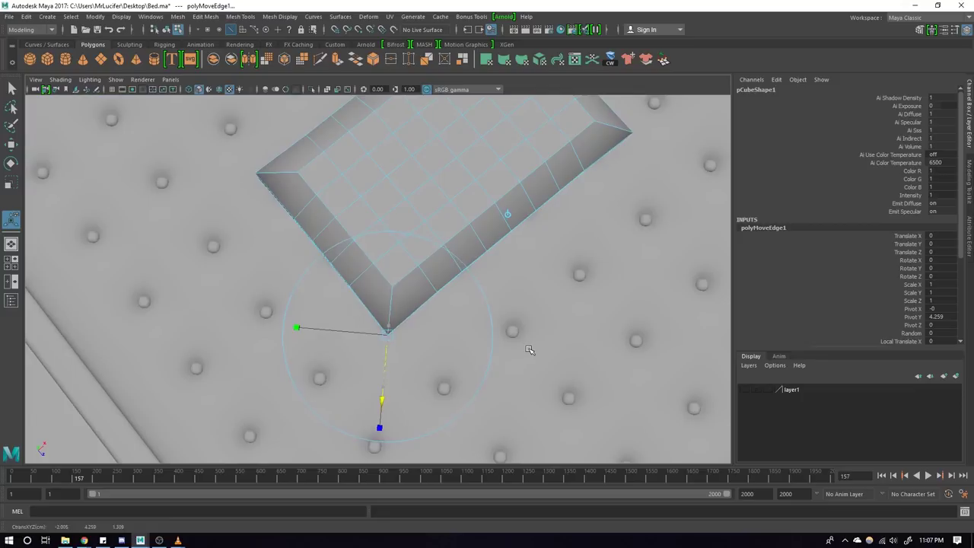
pyautogui.moveTo(529, 350)
pyautogui.keyDown('alt'); pyautogui.mouseDown()
pyautogui.moveTo(565, 330)
pyautogui.moveTo(628, 265)
pyautogui.mouseUp(); pyautogui.keyUp('alt')
pyautogui.moveTo(669, 283)
pyautogui.keyDown('alt'); pyautogui.mouseDown()
pyautogui.moveTo(463, 307)
pyautogui.moveTo(474, 333)
pyautogui.moveTo(416, 310)
pyautogui.mouseUp(); pyautogui.keyUp('alt')
# Step: Insert extra edge loops near the pillow's top and bottom borders
pyautogui.press('q')
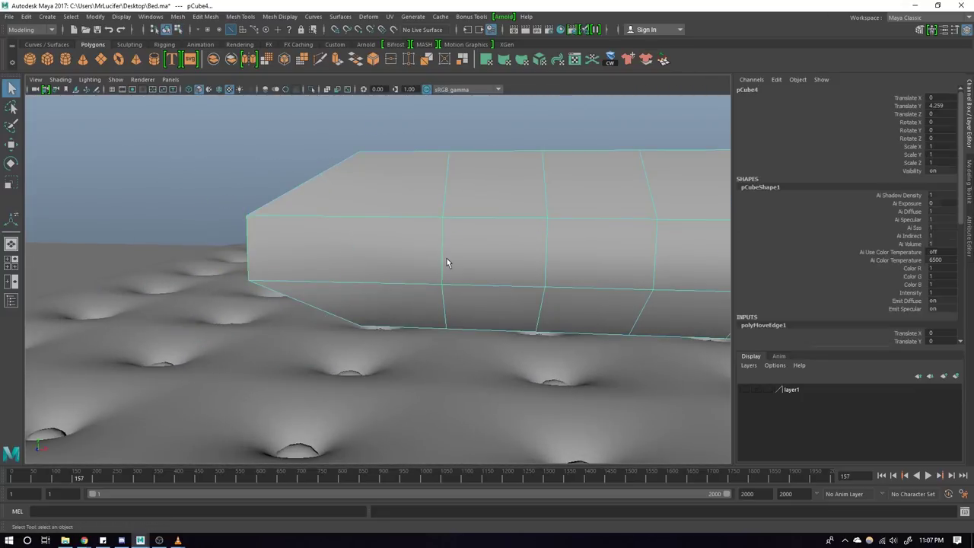
pyautogui.click(444, 244)
pyautogui.keyDown('shift'); pyautogui.rightClick(406, 249); pyautogui.keyUp('shift')
pyautogui.moveTo(406, 250)
pyautogui.keyDown('alt'); pyautogui.mouseDown()
pyautogui.moveTo(559, 333)
pyautogui.moveTo(421, 282)
pyautogui.moveTo(461, 216)
pyautogui.moveTo(414, 267)
pyautogui.moveTo(406, 232)
pyautogui.mouseUp(); pyautogui.keyUp('alt')
pyautogui.press('F8')
pyautogui.press('F10')
pyautogui.click(454, 187)
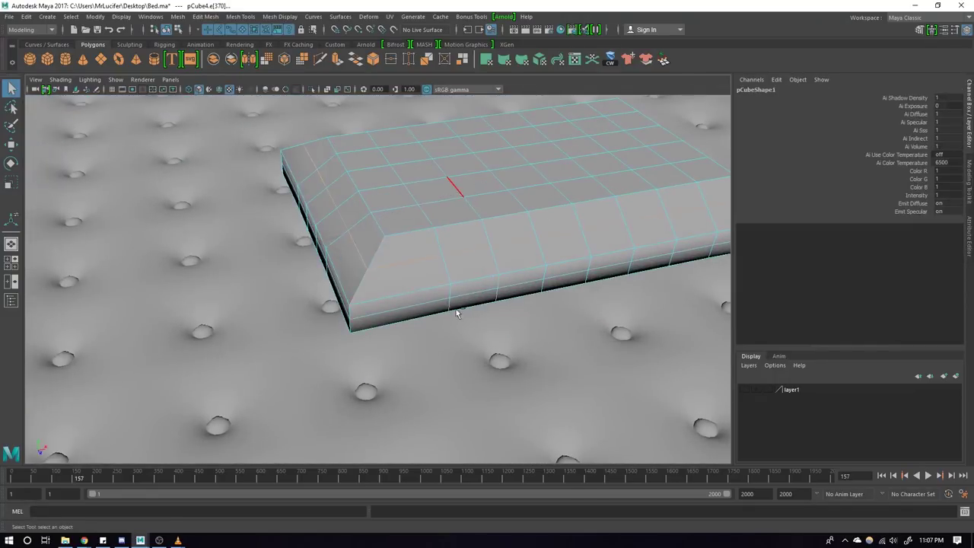
pyautogui.moveTo(454, 187)
pyautogui.keyDown('alt'); pyautogui.mouseDown()
pyautogui.moveTo(439, 235)
pyautogui.moveTo(388, 274)
pyautogui.mouseUp(); pyautogui.keyUp('alt')
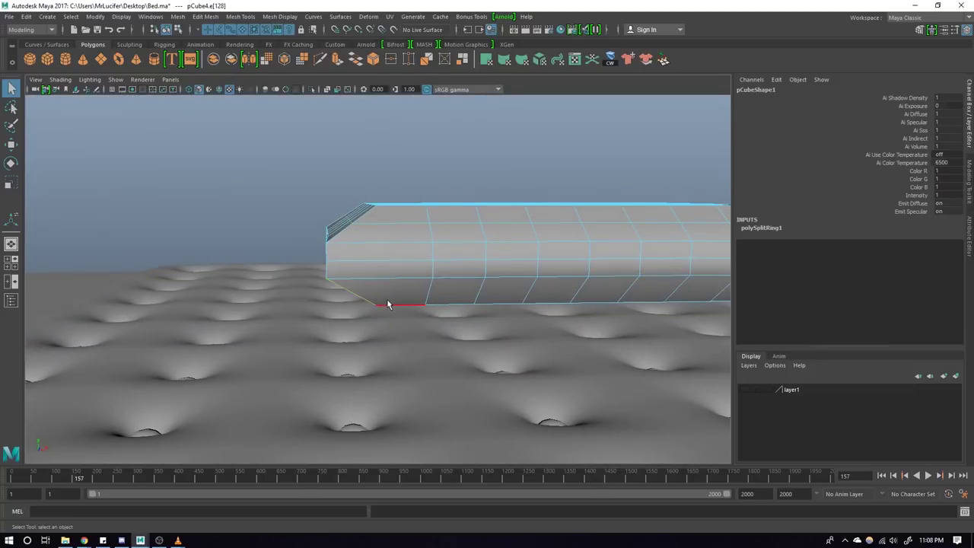
pyautogui.click(388, 304)
pyautogui.press('F8')
pyautogui.moveTo(482, 219)
pyautogui.keyDown('alt'); pyautogui.mouseDown()
pyautogui.moveTo(446, 252)
pyautogui.moveTo(446, 266)
pyautogui.moveTo(492, 279)
pyautogui.moveTo(392, 261)
pyautogui.moveTo(434, 207)
pyautogui.moveTo(385, 237)
pyautogui.mouseUp(); pyautogui.keyUp('alt')
# Step: Select the pillow's border edges and apply Soften Edge
pyautogui.press('F10')
pyautogui.click(434, 233)
pyautogui.keyDown('alt'); pyautogui.moveTo(210, 235); pyautogui.dragTo(226, 162); pyautogui.keyUp('alt')
pyautogui.keyDown('shift'); pyautogui.moveTo(226, 163); pyautogui.dragTo(342, 183, button='right'); pyautogui.keyUp('shift')
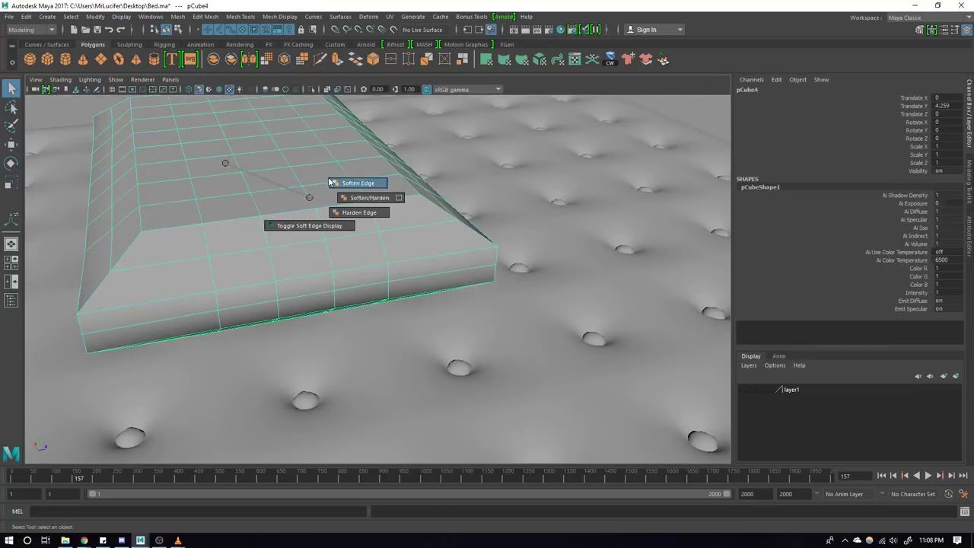
pyautogui.press('F8')
pyautogui.press('w')
pyautogui.keyDown('alt'); pyautogui.moveTo(251, 163); pyautogui.dragTo(401, 226); pyautogui.keyUp('alt')
# Step: Soften the pillow's top edge, then undo a trial hardening of its corner edges
pyautogui.press('F10')
pyautogui.click(419, 234)
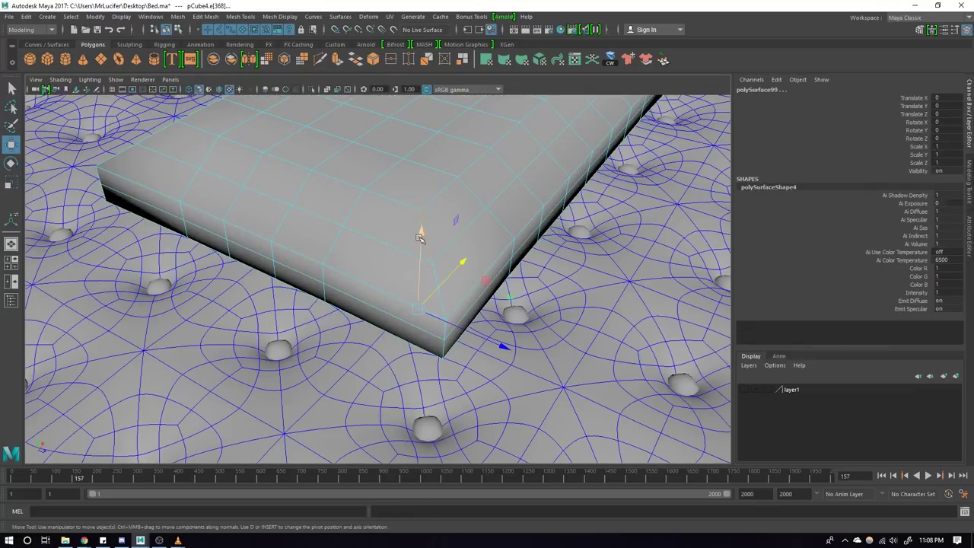
pyautogui.click(391, 184)
pyautogui.click(386, 168)
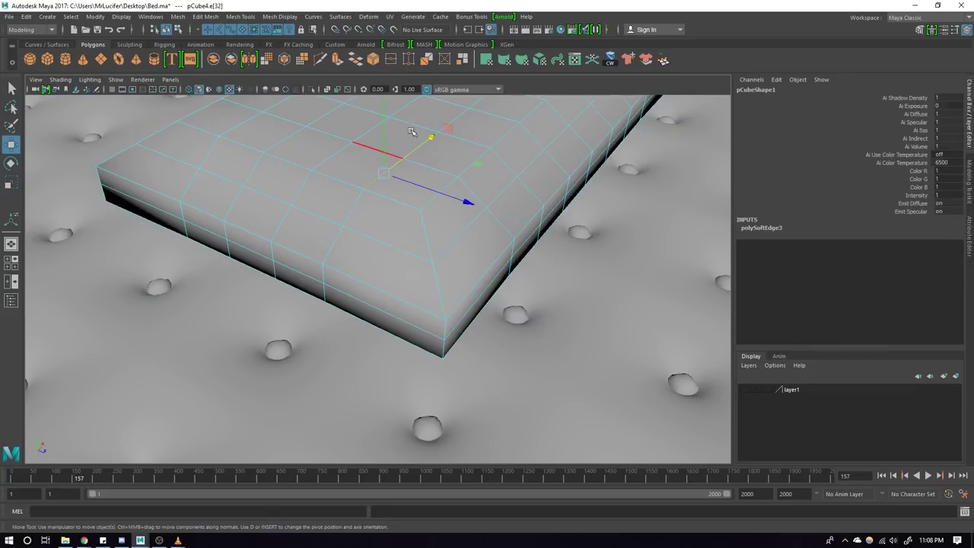
pyautogui.press('F8')
pyautogui.moveTo(407, 133); pyautogui.dragTo(478, 157, button='right')
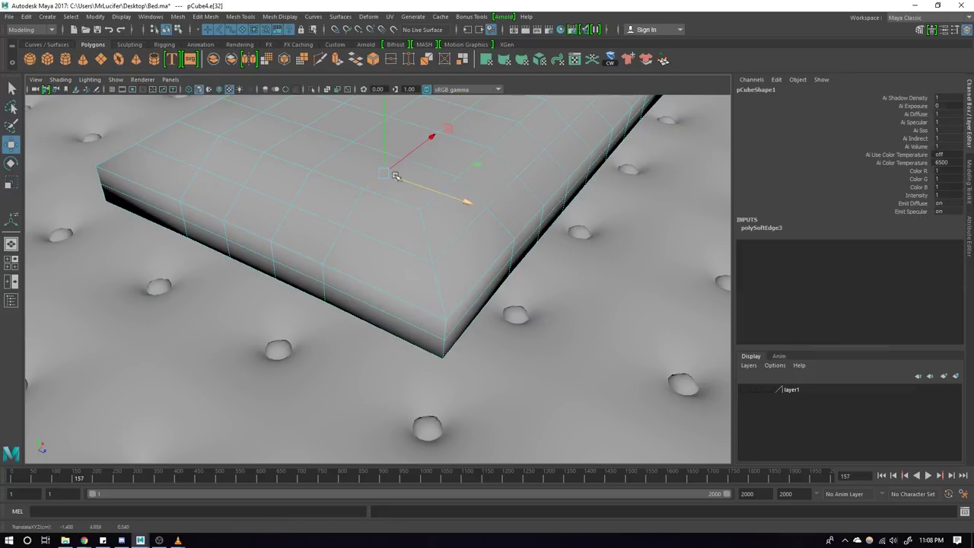
pyautogui.keyDown('shift'); pyautogui.moveTo(403, 164); pyautogui.dragTo(648, 262, button='right'); pyautogui.keyUp('shift')
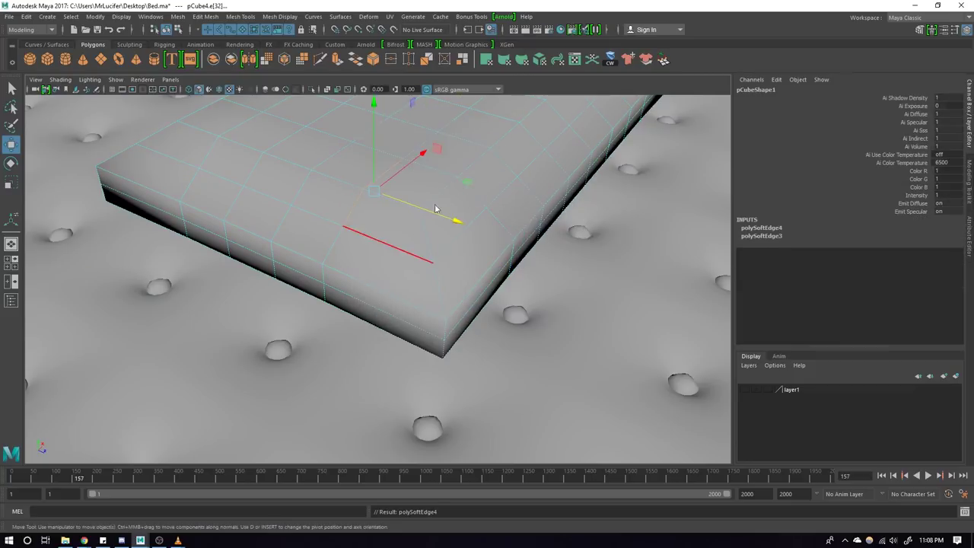
pyautogui.moveTo(436, 209)
pyautogui.keyDown('alt'); pyautogui.mouseDown()
pyautogui.moveTo(430, 171)
pyautogui.moveTo(535, 212)
pyautogui.mouseUp(); pyautogui.keyUp('alt')
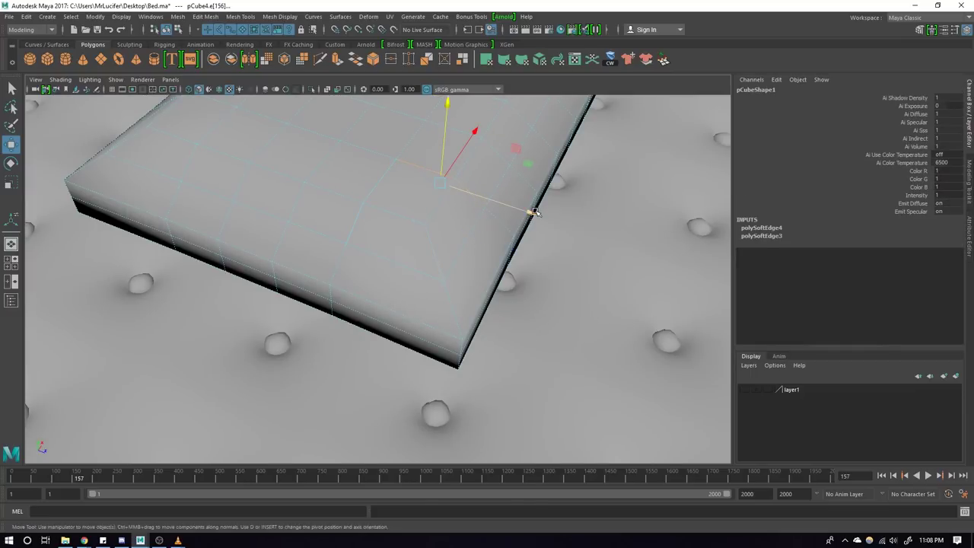
pyautogui.keyDown('shift'); pyautogui.moveTo(480, 217); pyautogui.dragTo(444, 228, button='right'); pyautogui.keyUp('shift')
pyautogui.hotkey('ctrl', 'z')
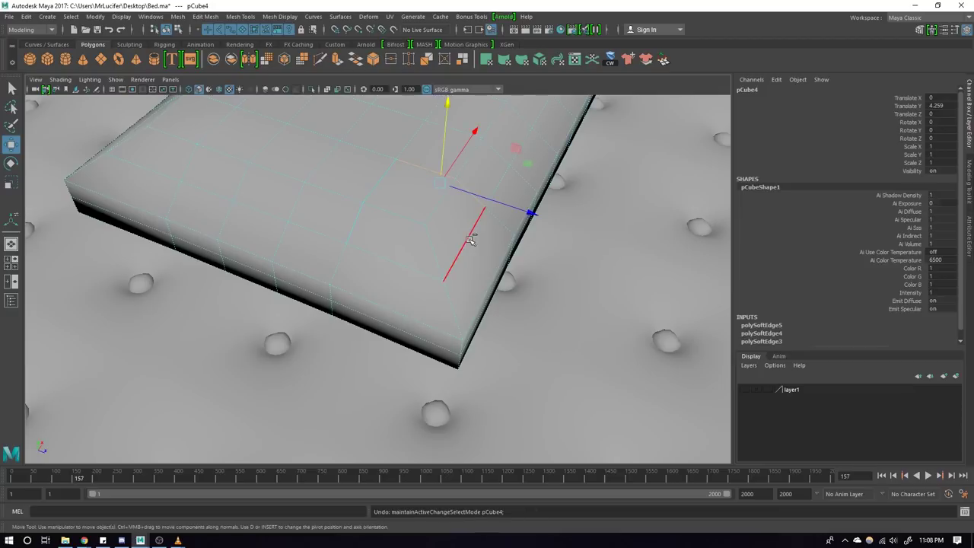
pyautogui.hotkey('ctrl', 'z')
pyautogui.hotkey('ctrl', 'z')
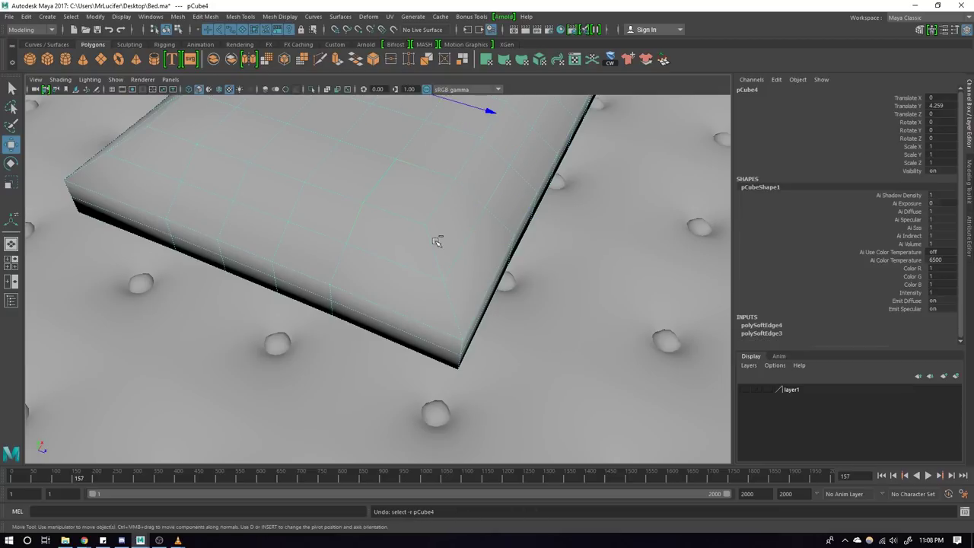
pyautogui.hotkey('ctrl', 'z')
# Step: Check the pillow with the 3/1 smooth preview toggle, then select the tufted mattress
pyautogui.moveTo(442, 157); pyautogui.dragTo(478, 152, button='right')
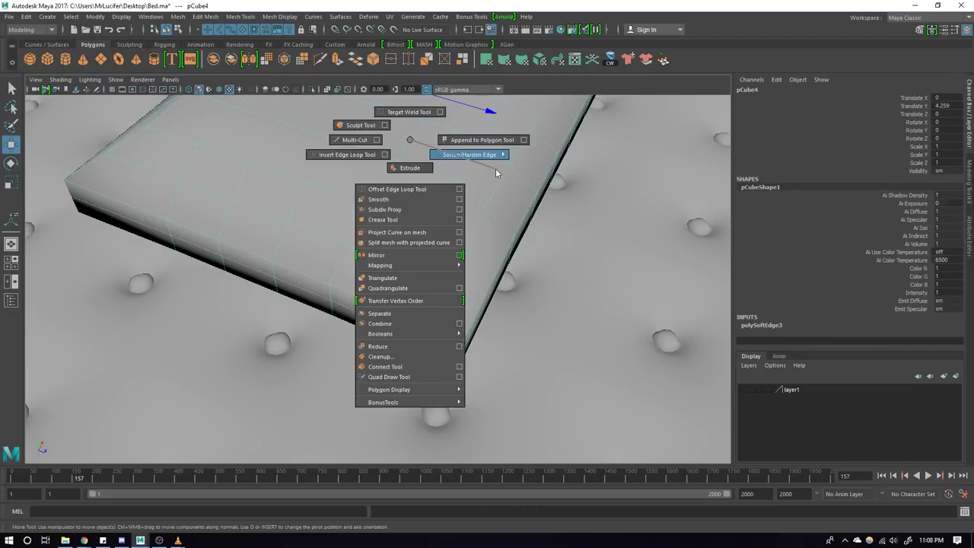
pyautogui.scroll(-5, 441, 228)
pyautogui.scroll(2, 428, 227)
pyautogui.press('3')
pyautogui.moveTo(441, 224)
pyautogui.keyDown('alt'); pyautogui.mouseDown()
pyautogui.moveTo(435, 240)
pyautogui.moveTo(518, 216)
pyautogui.moveTo(393, 262)
pyautogui.mouseUp(); pyautogui.keyUp('alt')
pyautogui.press('1')
pyautogui.press('3')
pyautogui.press('1')
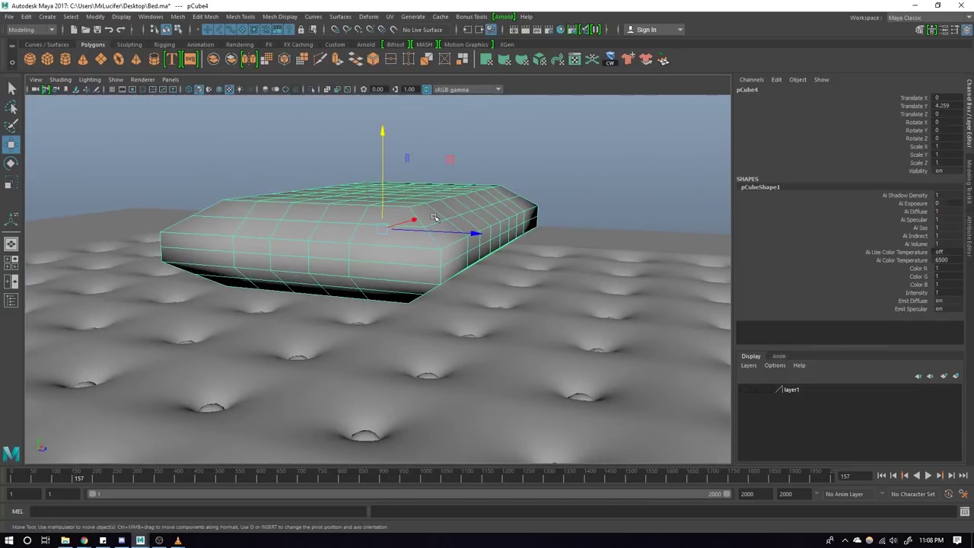
pyautogui.click(580, 277)
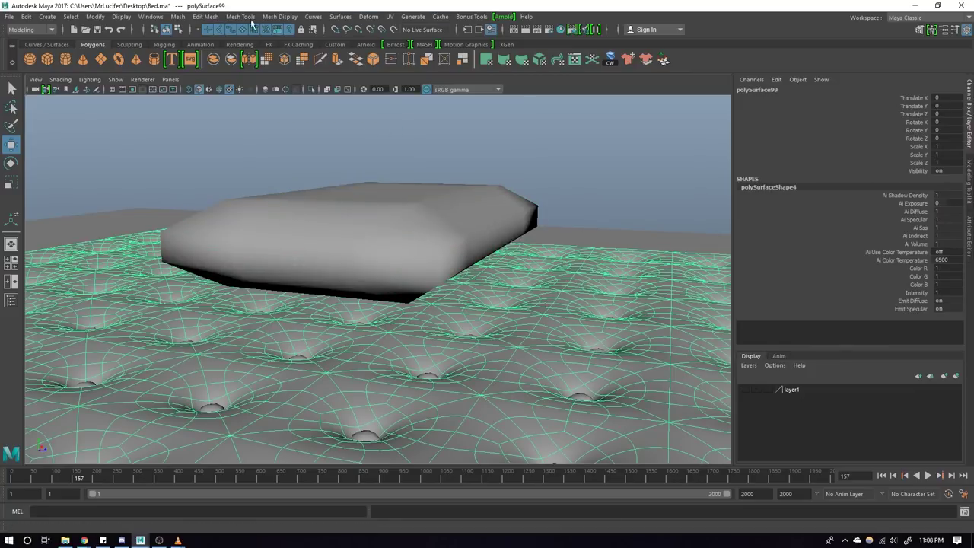
# Step: Switch to the FX menu set and make the tufted mattress a passive collider
pyautogui.click(34, 32)
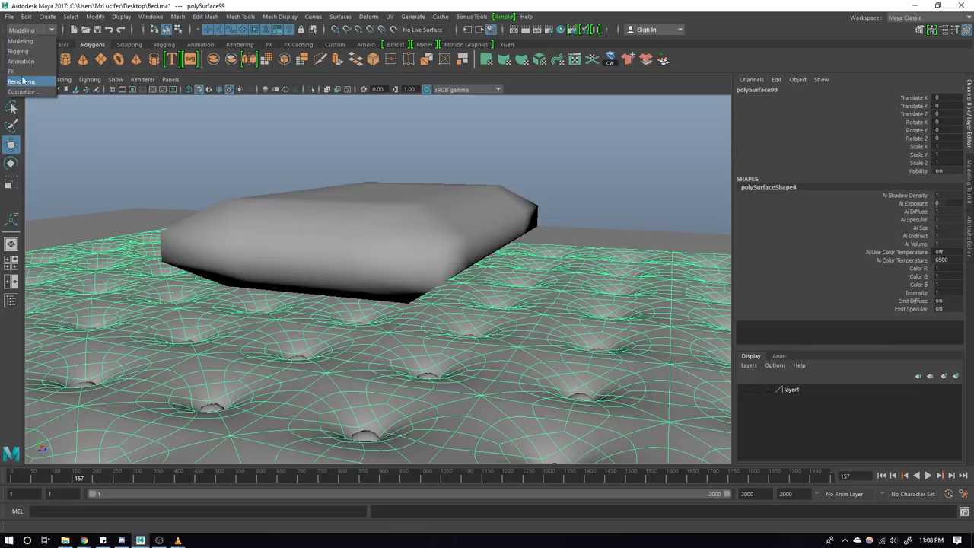
pyautogui.click(23, 61)
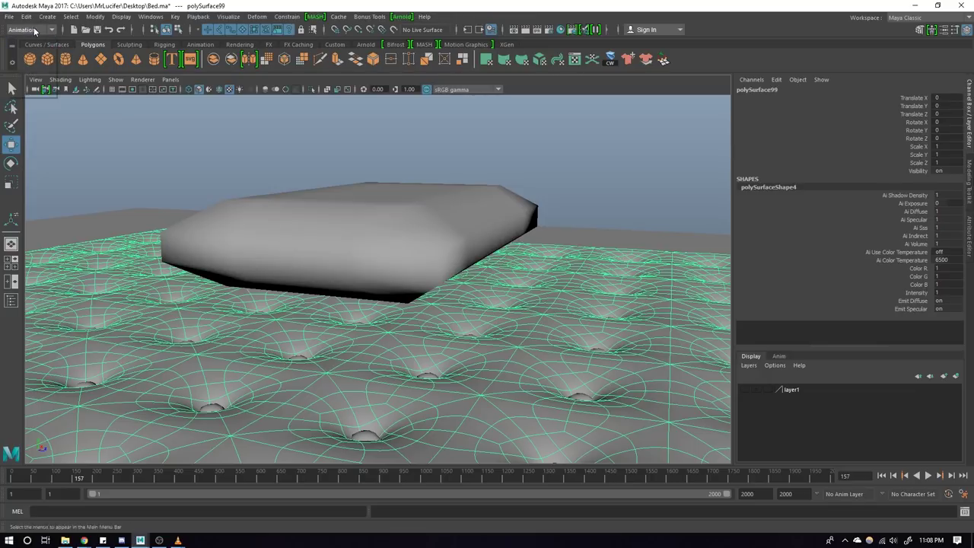
pyautogui.click(34, 31)
pyautogui.click(23, 71)
pyautogui.click(237, 17)
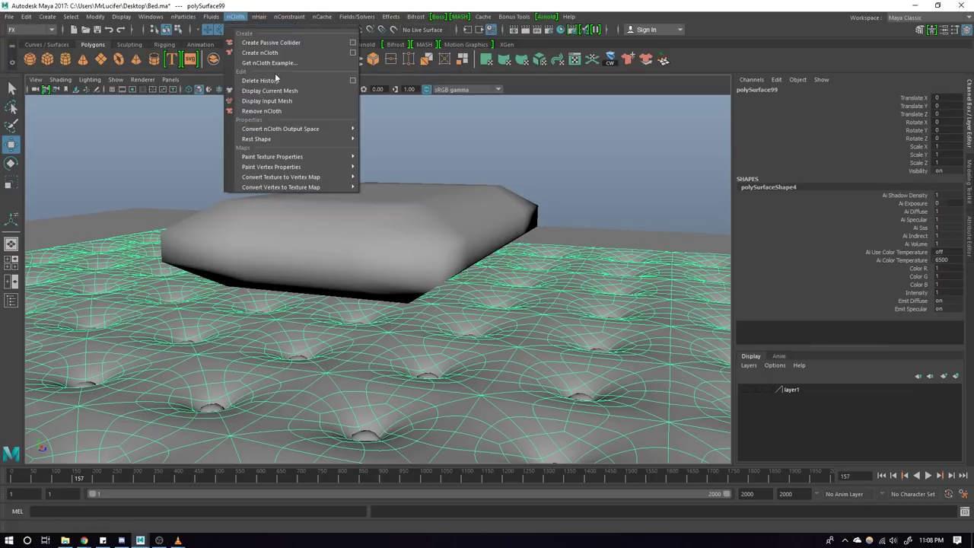
pyautogui.click(290, 46)
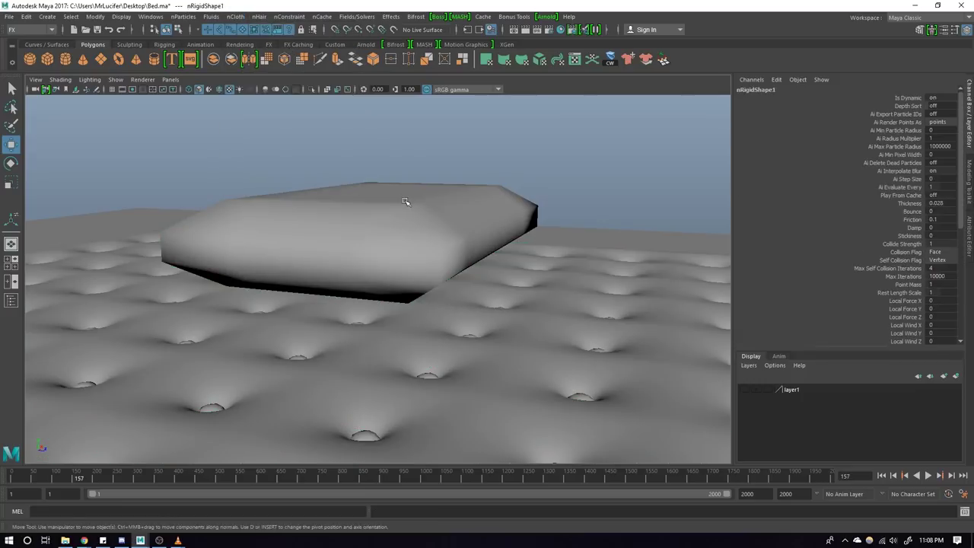
# Step: Turn the pillow box into an nCloth object and select it from above
pyautogui.click(406, 203)
pyautogui.click(221, 17)
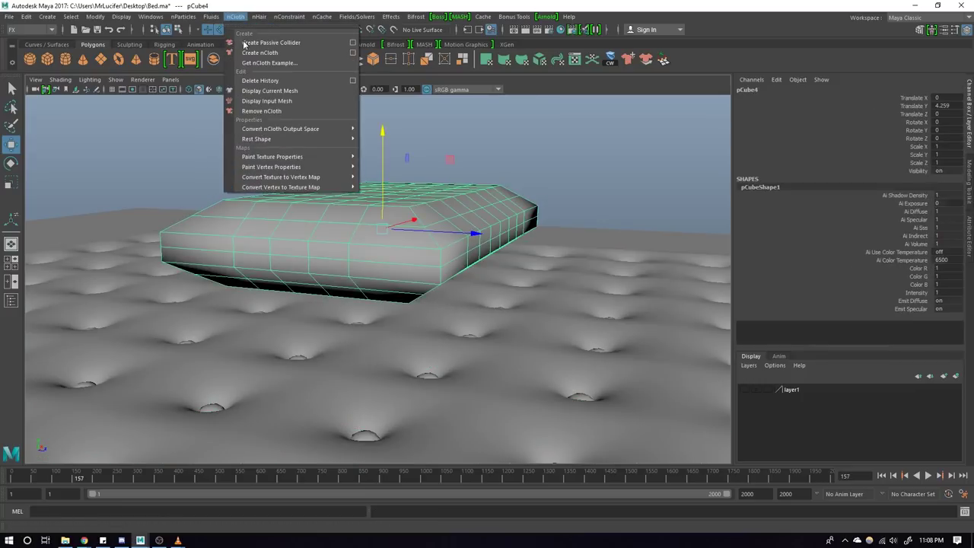
pyautogui.click(252, 47)
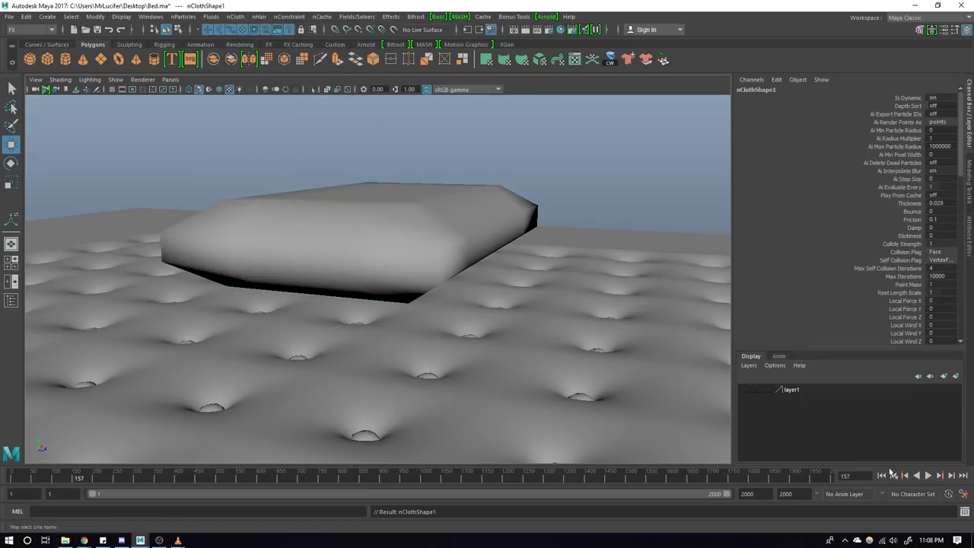
pyautogui.keyDown('alt'); pyautogui.moveTo(601, 150); pyautogui.dragTo(585, 207); pyautogui.keyUp('alt')
pyautogui.click(585, 207)
# Step: Enter a manual pressure for the pillow's nCloth, then rewind and replay to watch it inflate
pyautogui.hotkey('ctrl', 'a')
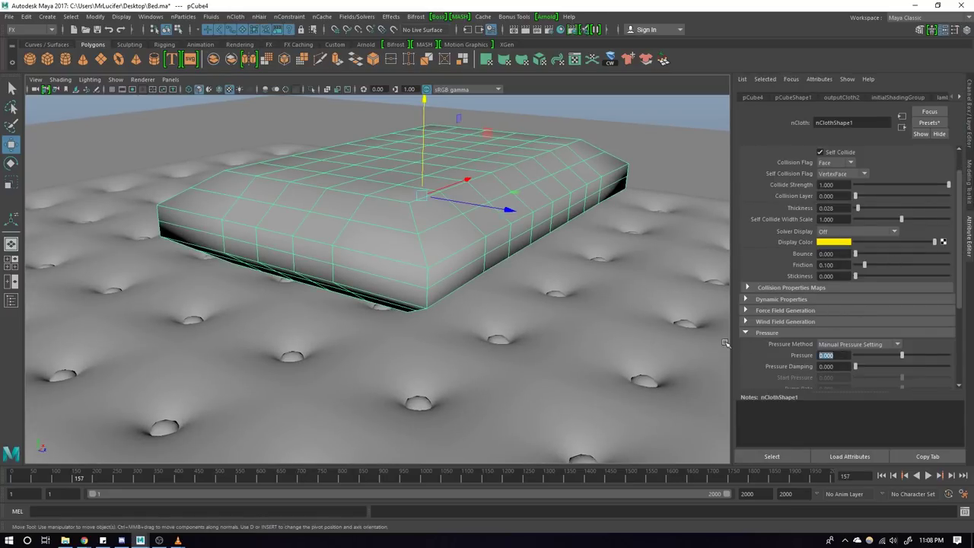
pyautogui.write('.5')
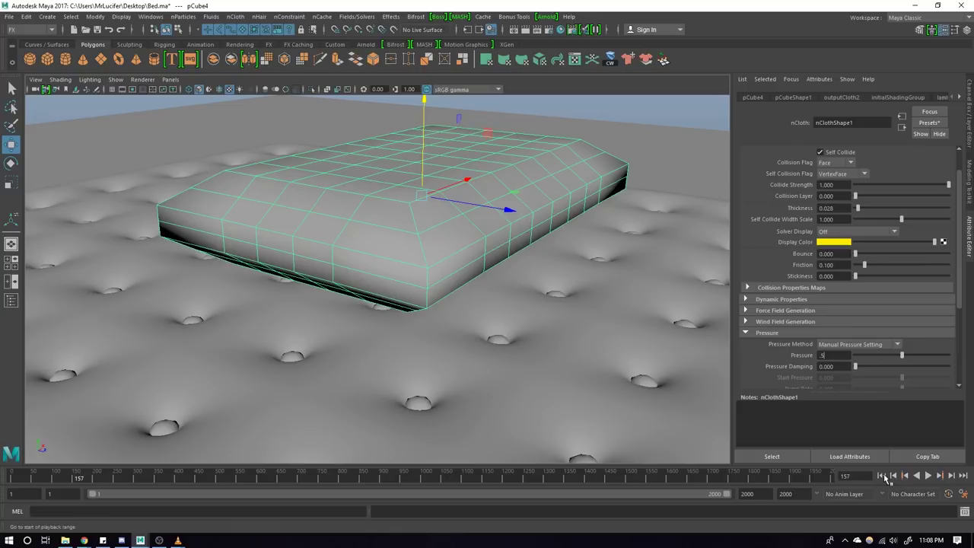
pyautogui.click(929, 477)
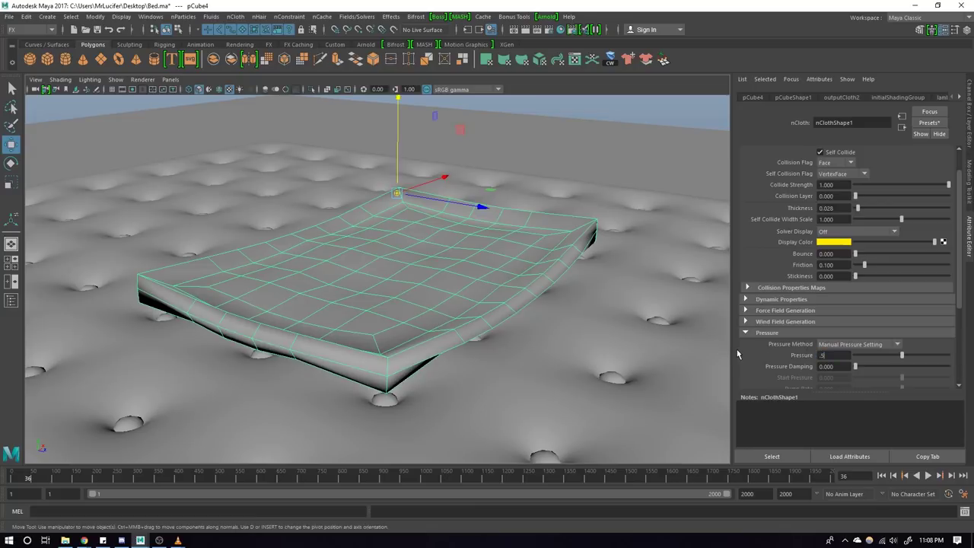
pyautogui.click(880, 475)
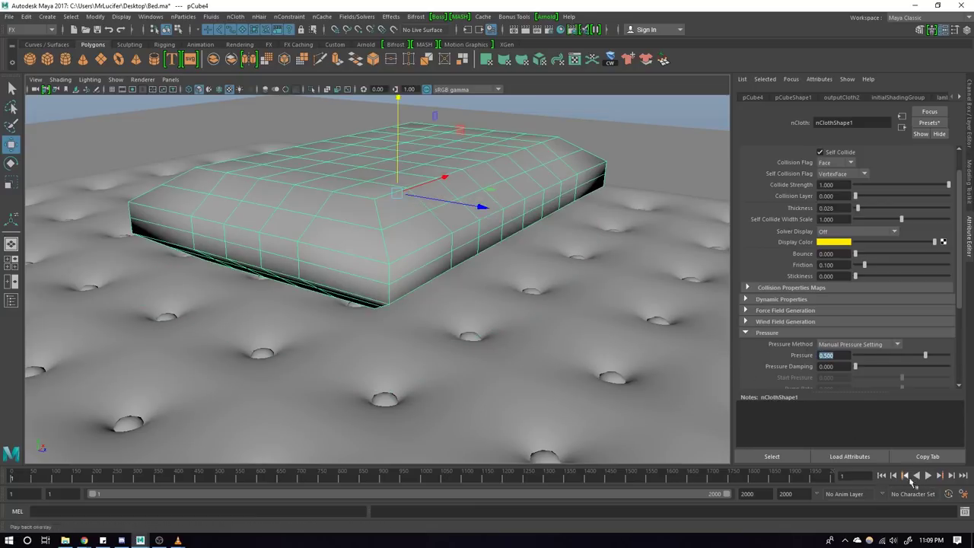
pyautogui.click(929, 475)
pyautogui.moveTo(560, 337)
pyautogui.keyDown('alt'); pyautogui.mouseDown()
pyautogui.moveTo(652, 322)
pyautogui.moveTo(537, 324)
pyautogui.moveTo(666, 295)
pyautogui.moveTo(453, 323)
pyautogui.moveTo(827, 346)
pyautogui.mouseUp(); pyautogui.keyUp('alt')
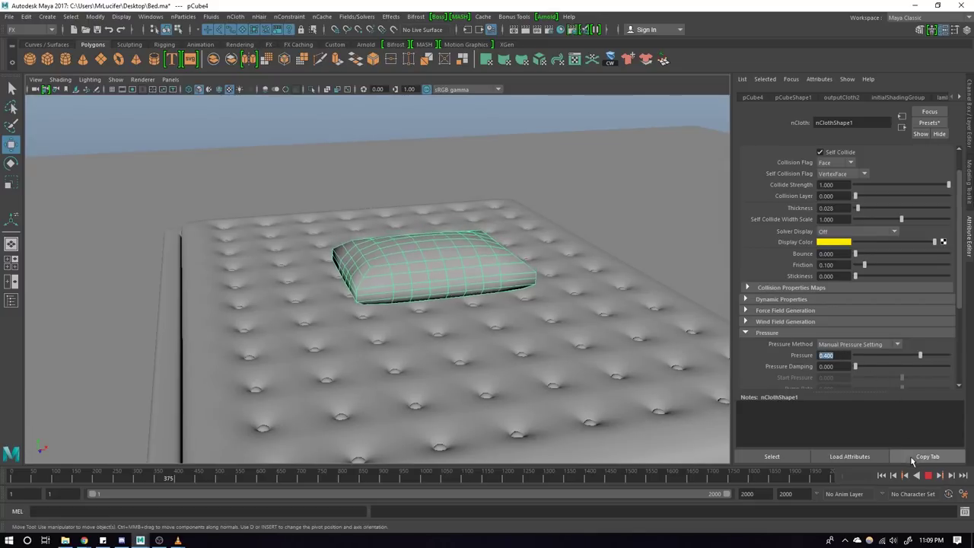
pyautogui.moveTo(609, 320)
pyautogui.keyDown('alt'); pyautogui.mouseDown()
pyautogui.moveTo(529, 280)
pyautogui.moveTo(442, 272)
pyautogui.moveTo(392, 282)
pyautogui.moveTo(386, 311)
pyautogui.moveTo(446, 304)
pyautogui.moveTo(335, 273)
pyautogui.moveTo(346, 284)
pyautogui.mouseUp(); pyautogui.keyUp('alt')
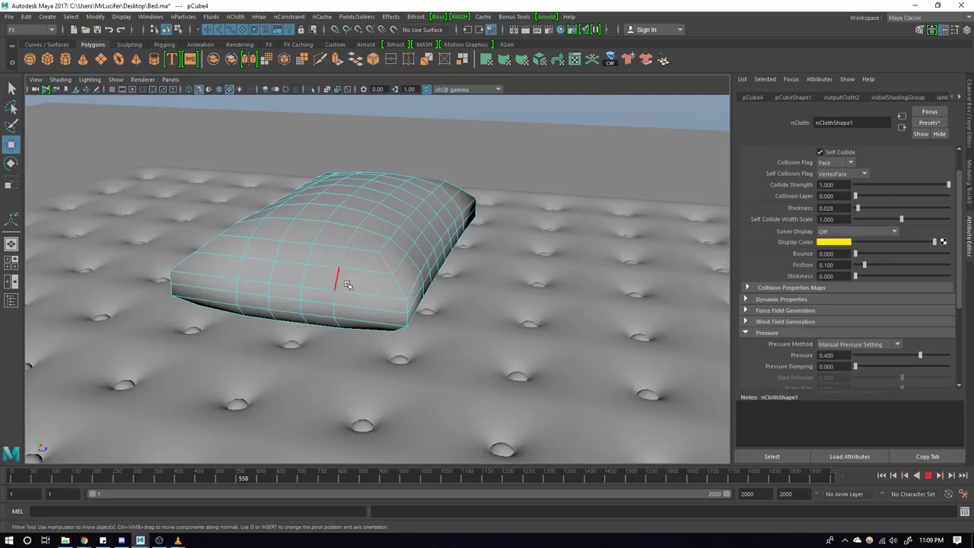
# Step: Insert an edge loop around the pillow's sides
pyautogui.press('t')
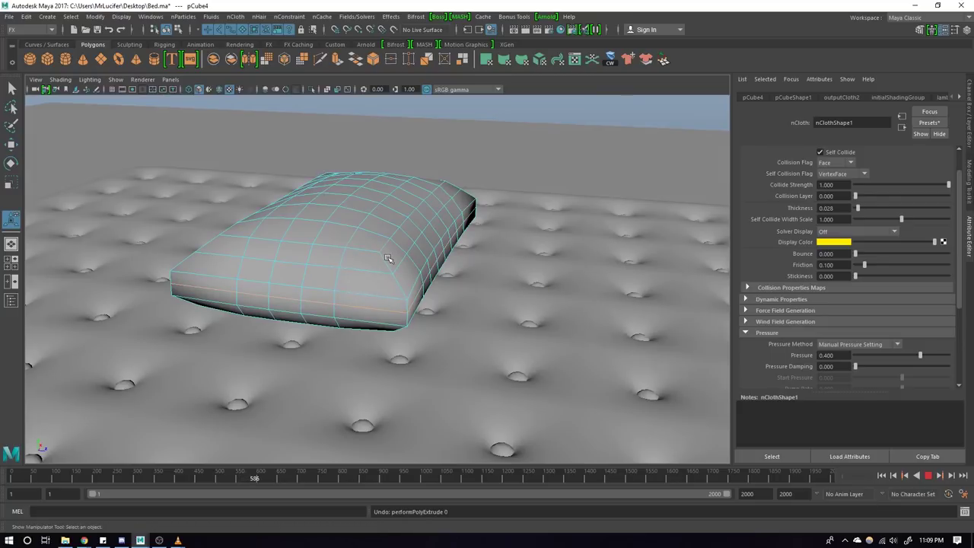
pyautogui.press('3')
pyautogui.press('1')
pyautogui.keyDown('alt'); pyautogui.moveTo(387, 267); pyautogui.dragTo(401, 245, button='right'); pyautogui.keyUp('alt')
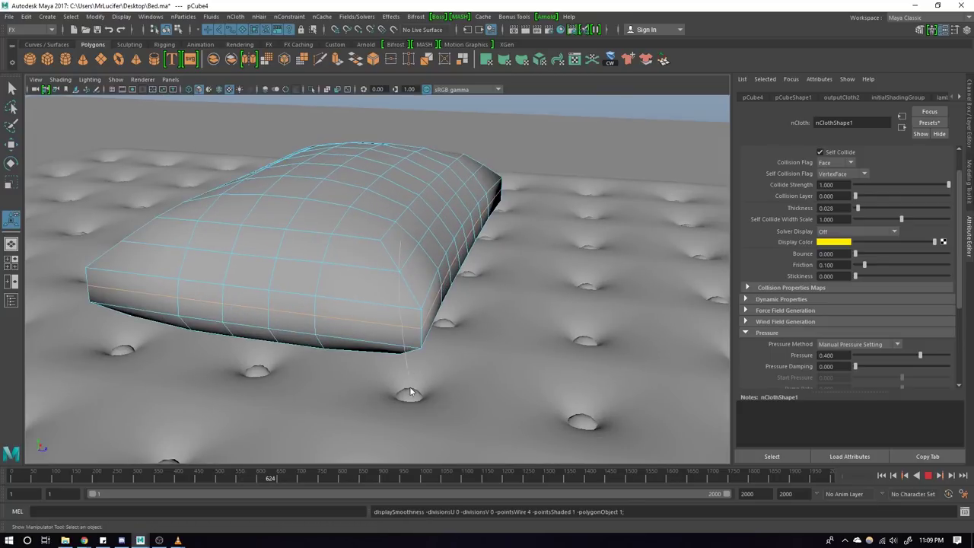
pyautogui.keyDown('shift'); pyautogui.moveTo(411, 392); pyautogui.dragTo(400, 398, button='right'); pyautogui.keyUp('shift')
pyautogui.moveTo(370, 315)
pyautogui.keyDown('alt'); pyautogui.mouseDown()
pyautogui.moveTo(341, 311)
pyautogui.moveTo(441, 320)
pyautogui.moveTo(380, 328)
pyautogui.moveTo(332, 304)
pyautogui.moveTo(397, 244)
pyautogui.mouseUp(); pyautogui.keyUp('alt')
pyautogui.press('w')
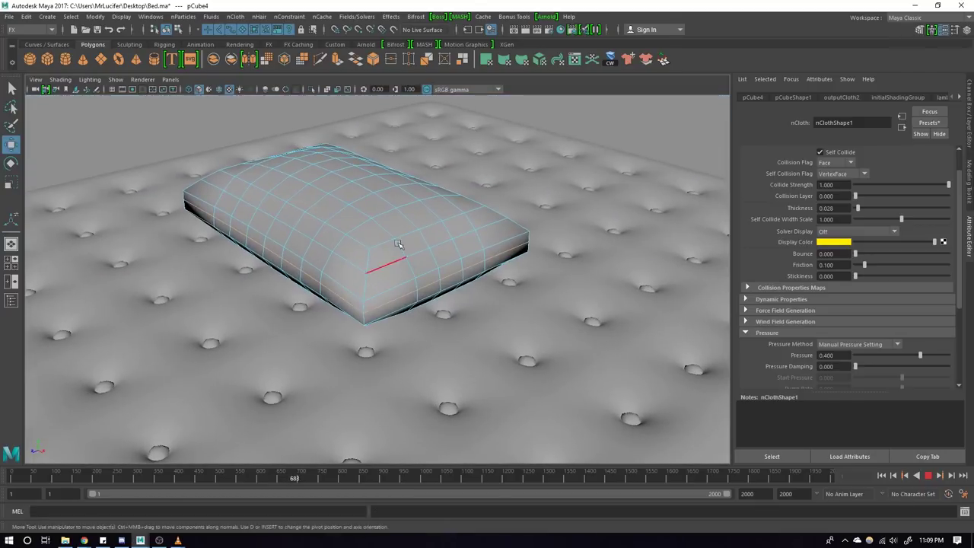
pyautogui.keyDown('shift'); pyautogui.moveTo(468, 191); pyautogui.dragTo(470, 196, button='right'); pyautogui.keyUp('shift')
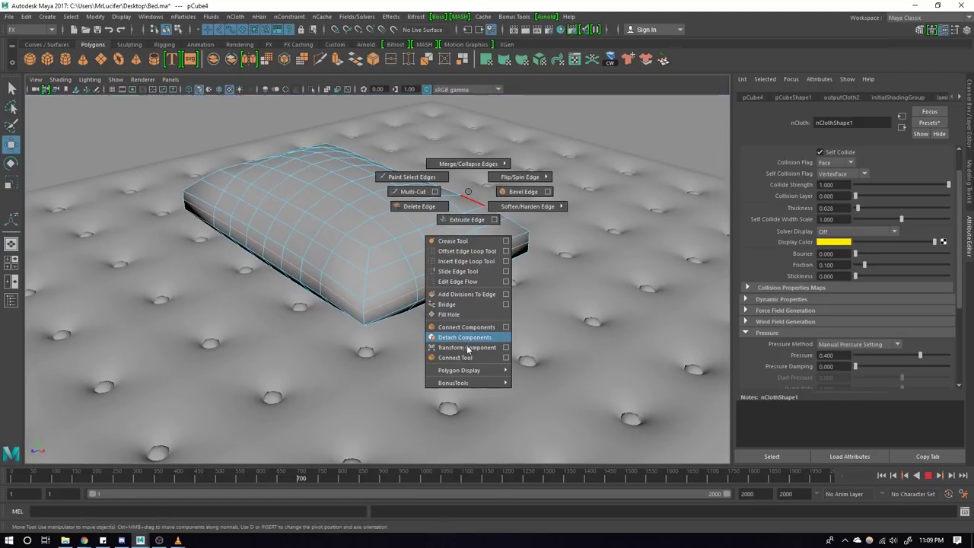
pyautogui.keyDown('shift'); pyautogui.moveTo(468, 325); pyautogui.dragTo(470, 347, button='right'); pyautogui.keyUp('shift')
pyautogui.keyDown('alt'); pyautogui.moveTo(426, 298); pyautogui.dragTo(498, 315); pyautogui.keyUp('alt')
pyautogui.press('w')
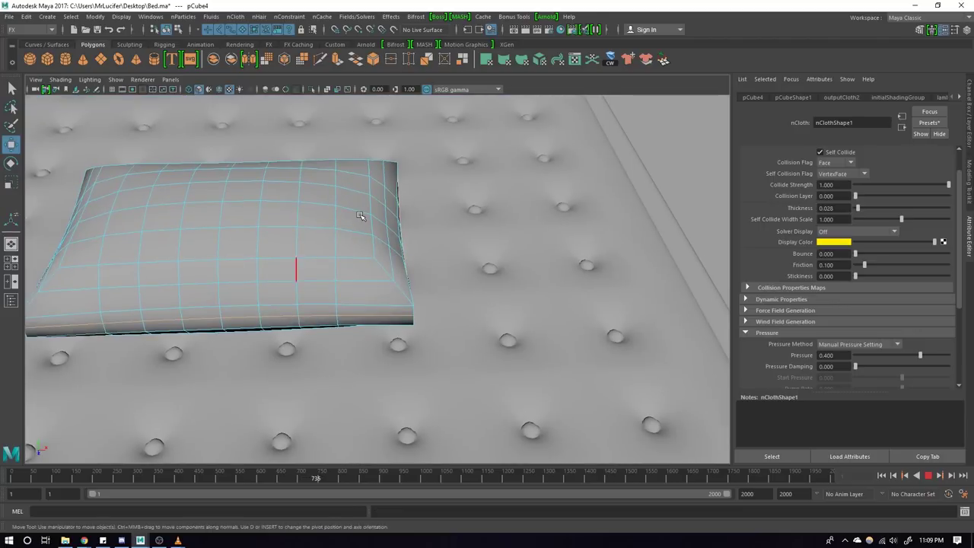
# Step: Open the Outliner and review the pillow's re-run simulation in the perspective view
pyautogui.click(151, 16)
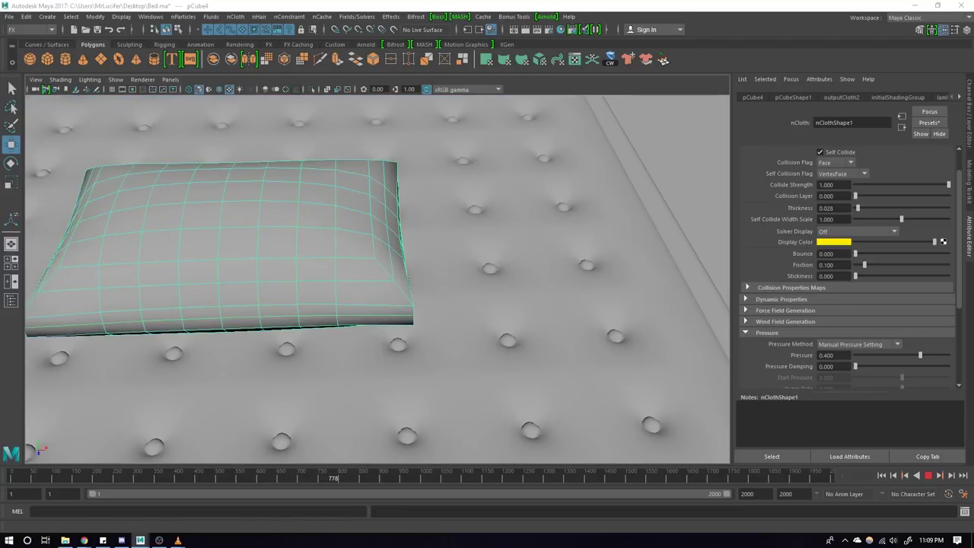
pyautogui.click(171, 141)
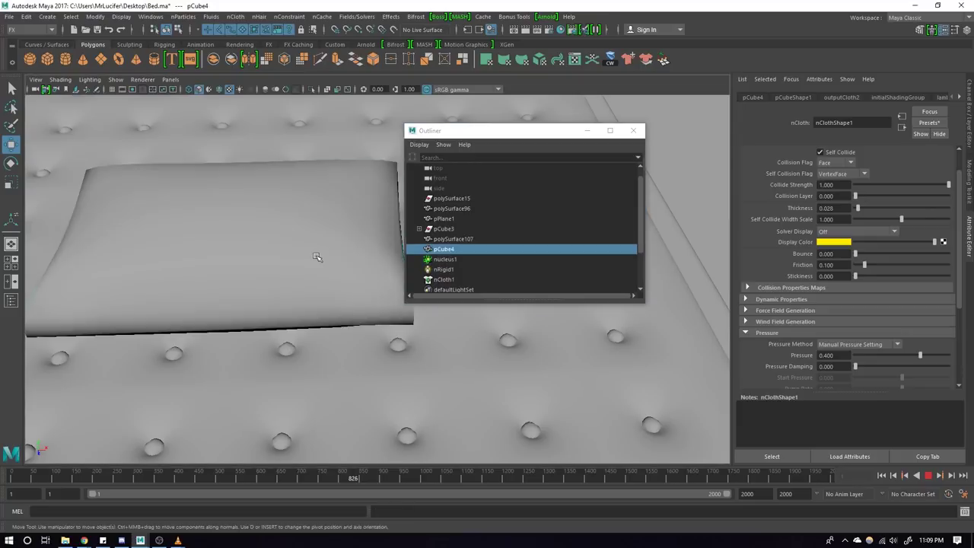
pyautogui.keyDown('alt'); pyautogui.moveTo(378, 253); pyautogui.dragTo(171, 276); pyautogui.keyUp('alt')
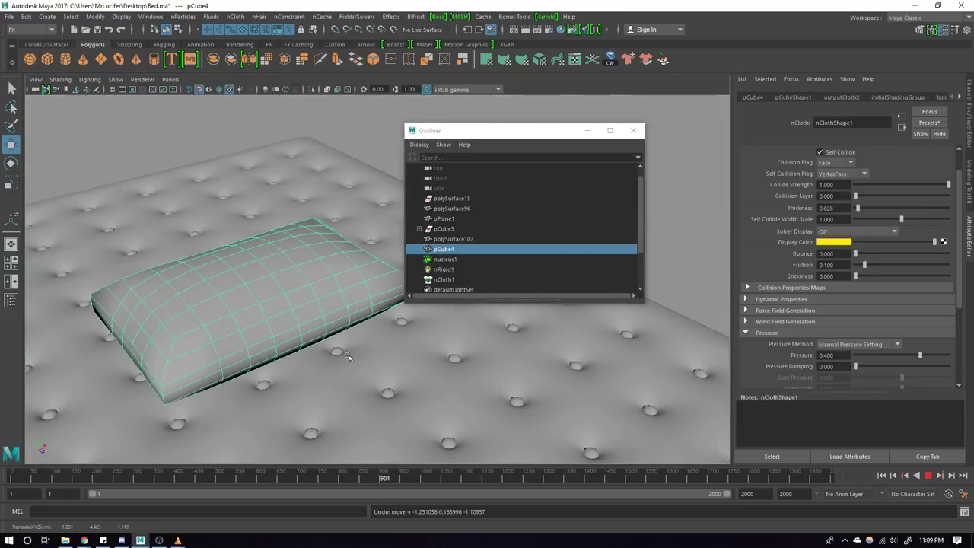
pyautogui.press('space')
pyautogui.press('space')
pyautogui.press('space')
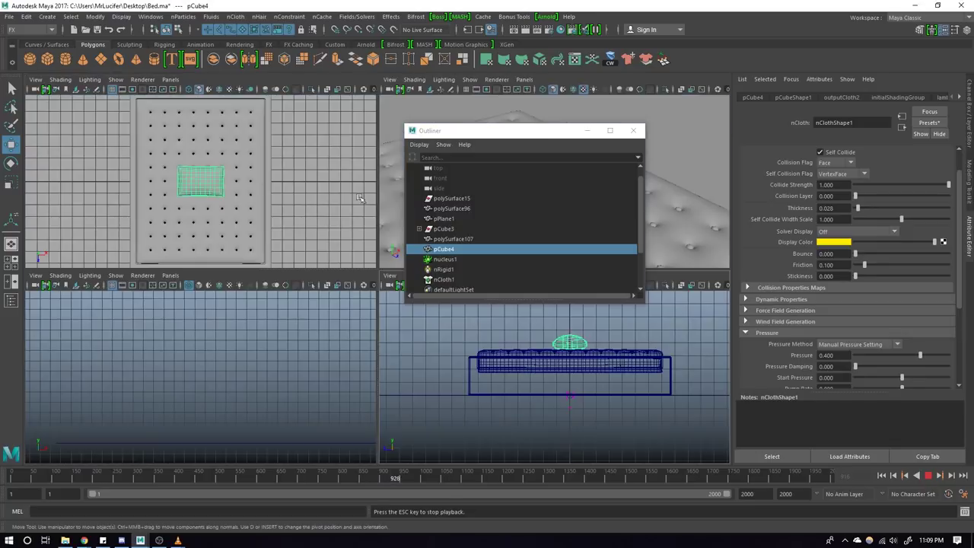
pyautogui.press('space')
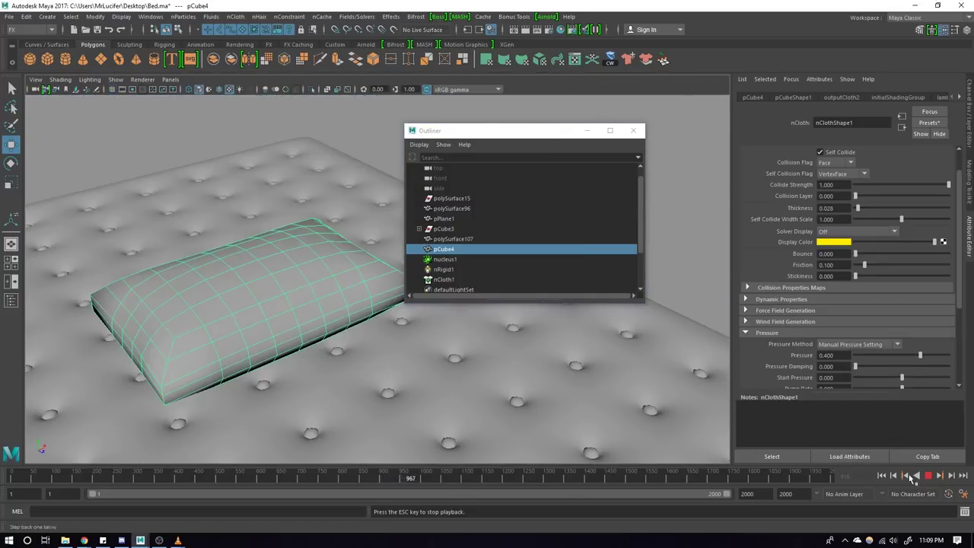
pyautogui.press('Escape')
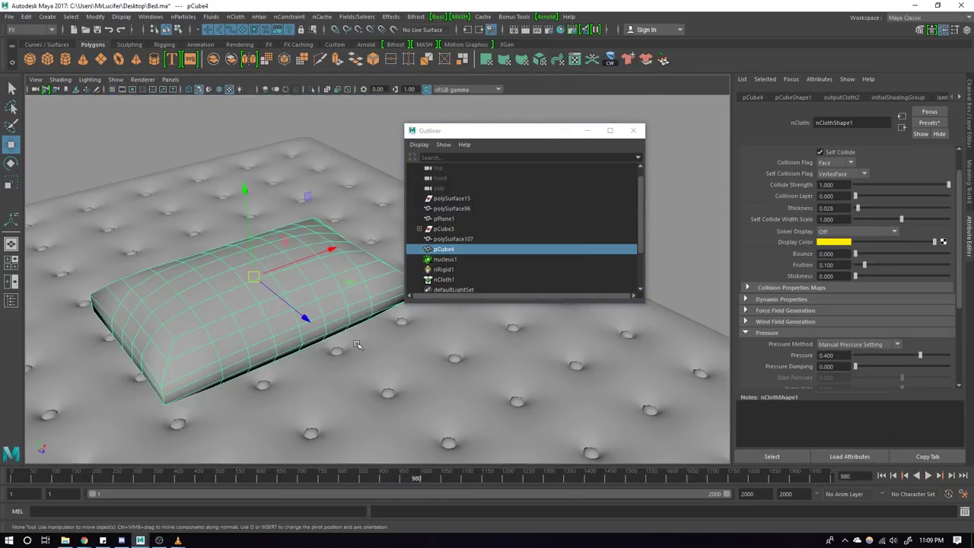
pyautogui.press('space')
pyautogui.press('space')
# Step: Move the pillow's edge loops, raising the top loop to puff up the middle
pyautogui.click(234, 362)
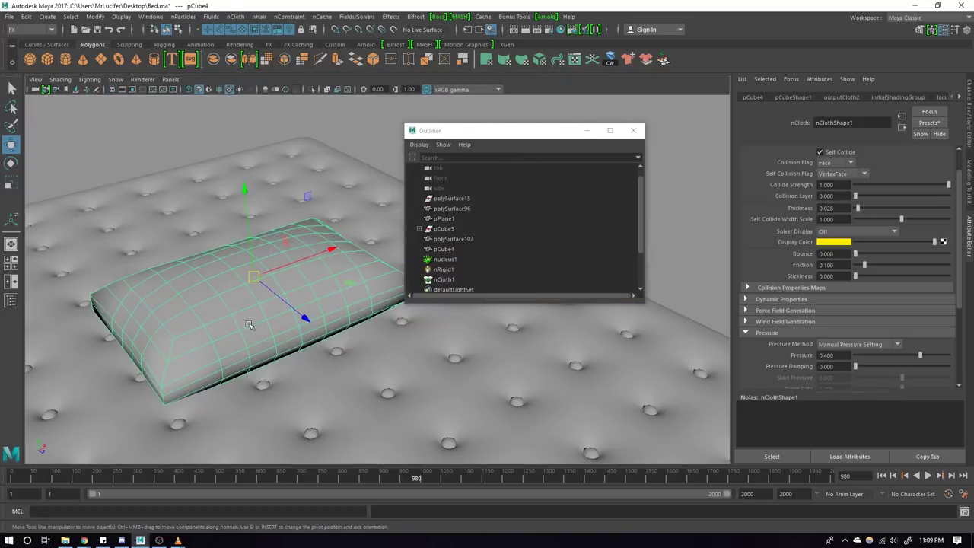
pyautogui.keyDown('shift'); pyautogui.moveTo(276, 284); pyautogui.dragTo(271, 426, button='right'); pyautogui.keyUp('shift')
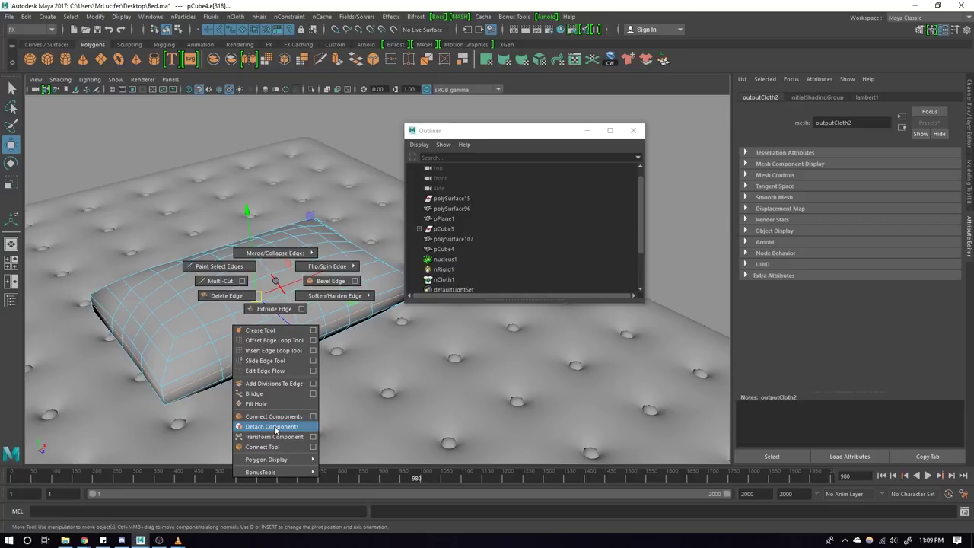
pyautogui.moveTo(223, 409); pyautogui.dragTo(230, 415, button='middle')
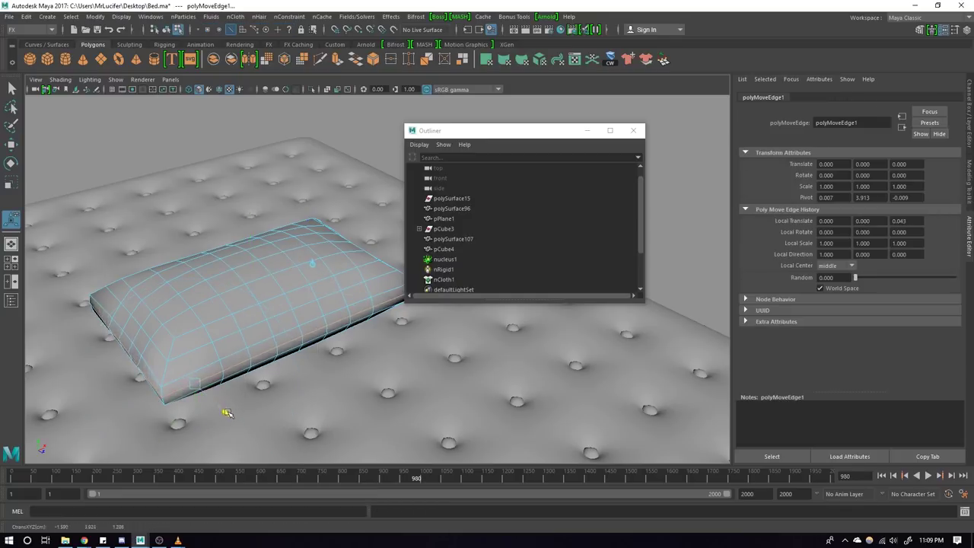
pyautogui.keyDown('alt'); pyautogui.moveTo(225, 390); pyautogui.dragTo(403, 373); pyautogui.keyUp('alt')
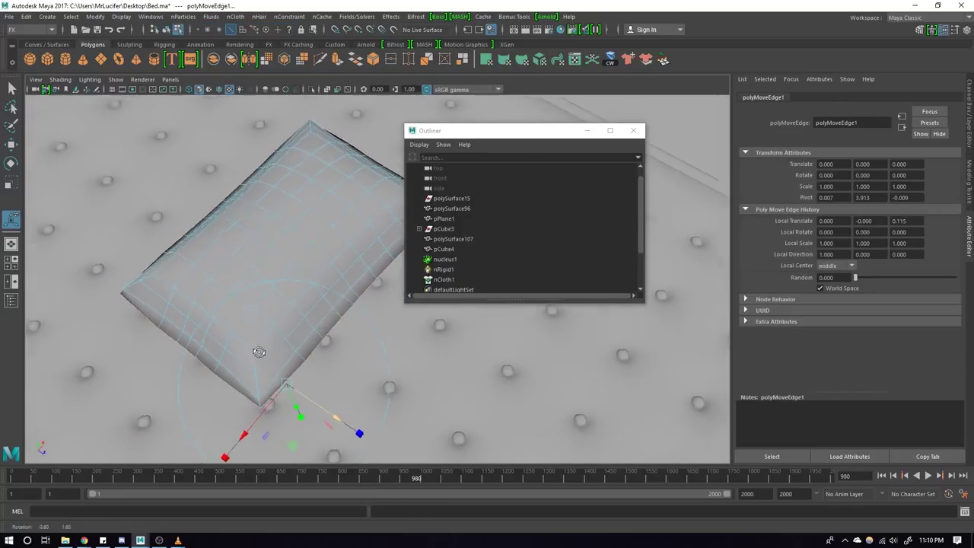
pyautogui.moveTo(404, 373); pyautogui.dragTo(404, 371, button='middle')
pyautogui.moveTo(404, 372)
pyautogui.keyDown('alt'); pyautogui.mouseDown()
pyautogui.moveTo(390, 314)
pyautogui.moveTo(275, 345)
pyautogui.moveTo(228, 337)
pyautogui.moveTo(270, 312)
pyautogui.moveTo(262, 291)
pyautogui.moveTo(165, 186)
pyautogui.moveTo(270, 167)
pyautogui.mouseUp(); pyautogui.keyUp('alt')
pyautogui.scroll(3, 165, 186)
pyautogui.press('w')
pyautogui.click(270, 337)
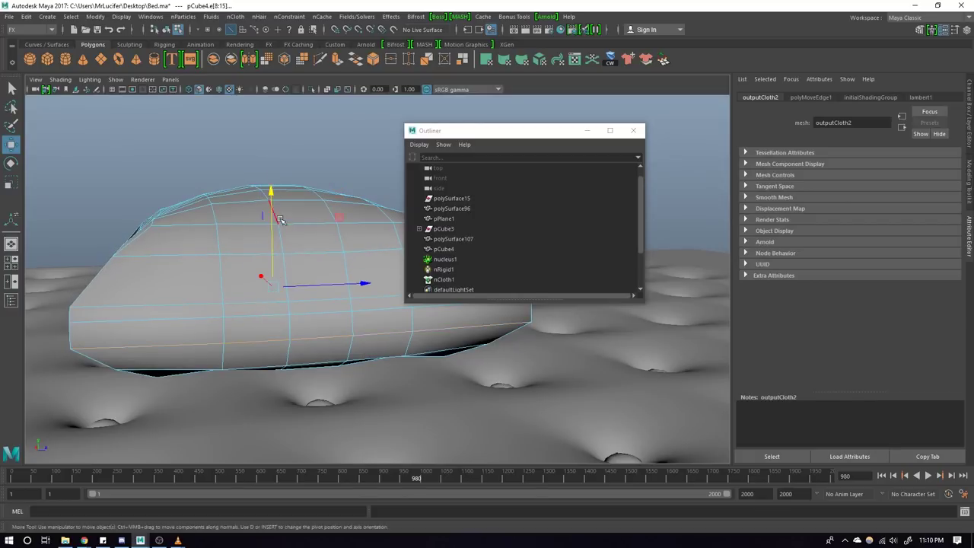
pyautogui.moveTo(274, 213)
pyautogui.mouseDown()
pyautogui.moveTo(272, 195)
pyautogui.moveTo(215, 245)
pyautogui.mouseUp()
# Step: With soft selection on, scale an edge loop around pCube4 slightly inward
pyautogui.click(443, 249)
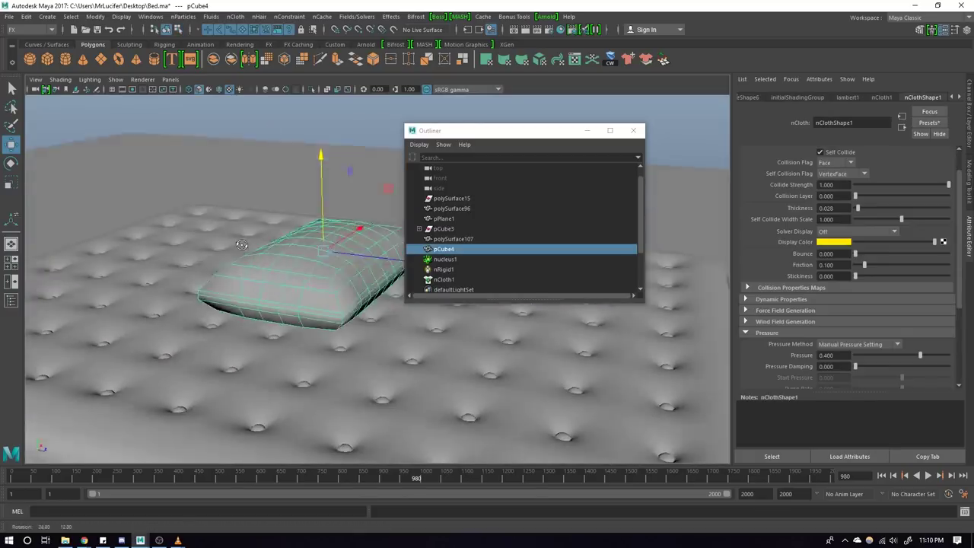
pyautogui.click(217, 156)
pyautogui.moveTo(217, 155)
pyautogui.keyDown('alt'); pyautogui.mouseDown()
pyautogui.moveTo(232, 220)
pyautogui.moveTo(274, 251)
pyautogui.moveTo(322, 332)
pyautogui.moveTo(340, 280)
pyautogui.mouseUp(); pyautogui.keyUp('alt')
pyautogui.moveTo(484, 126)
pyautogui.mouseDown()
pyautogui.moveTo(484, 105)
pyautogui.moveTo(628, 114)
pyautogui.mouseUp()
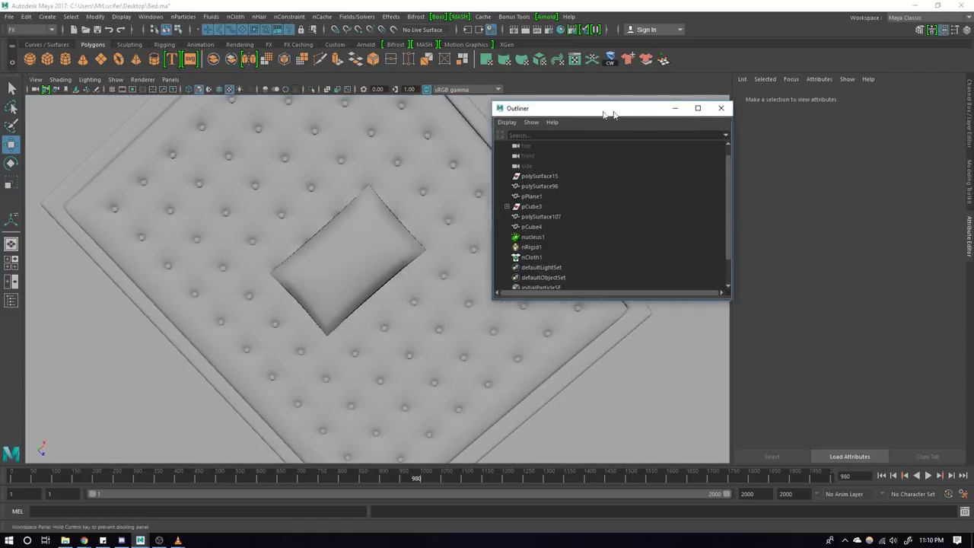
pyautogui.moveTo(396, 229)
pyautogui.keyDown('alt'); pyautogui.mouseDown()
pyautogui.moveTo(358, 243)
pyautogui.moveTo(386, 268)
pyautogui.moveTo(355, 278)
pyautogui.mouseUp(); pyautogui.keyUp('alt')
pyautogui.click(360, 242)
pyautogui.doubleClick(338, 287)
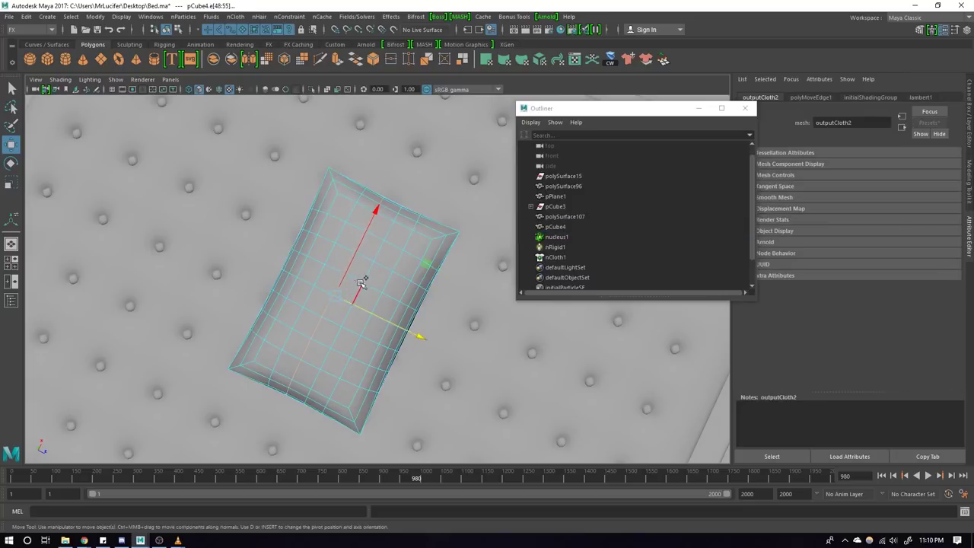
pyautogui.press('b')
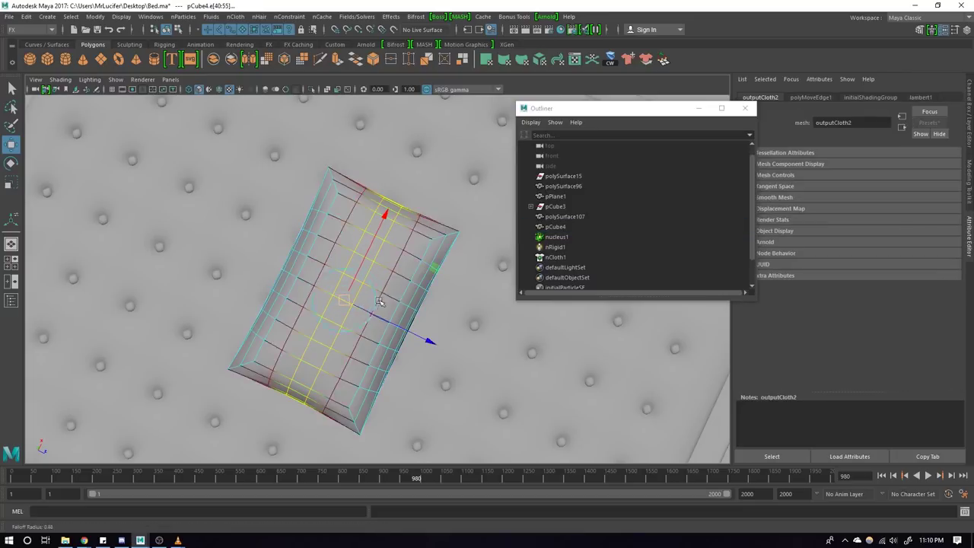
pyautogui.press('e')
pyautogui.press('r')
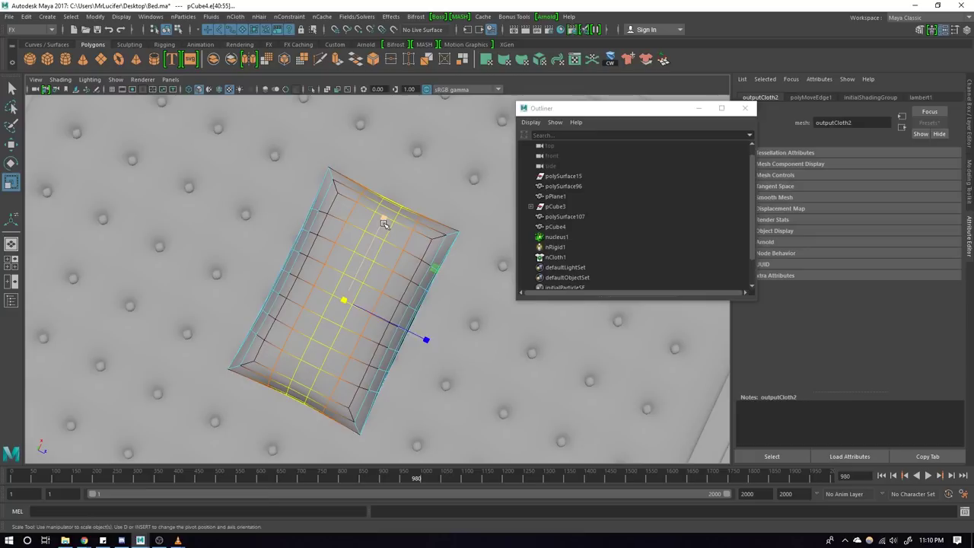
pyautogui.moveTo(383, 228); pyautogui.dragTo(384, 224, button='middle')
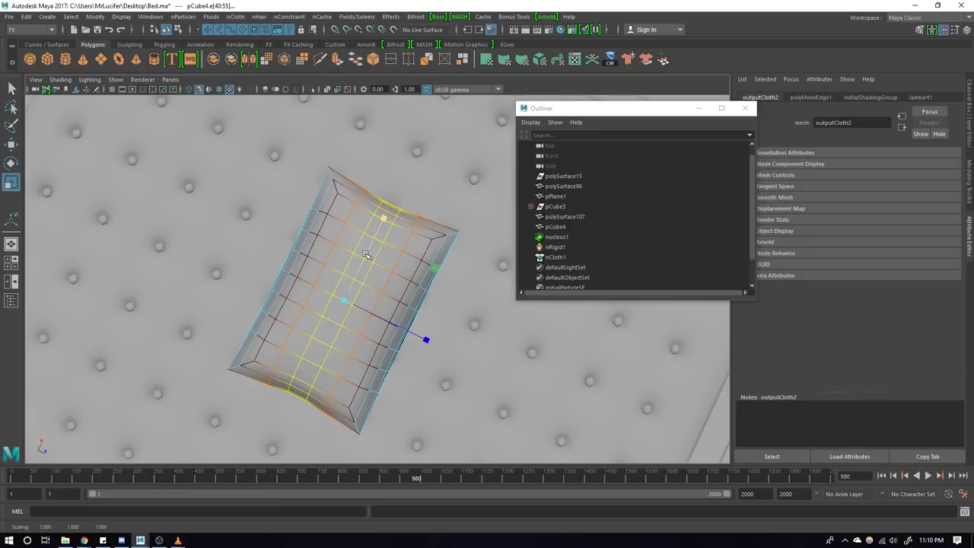
# Step: Select an edge loop near the pillow's lower end, undoing an accidental loop duplication
pyautogui.click(318, 365)
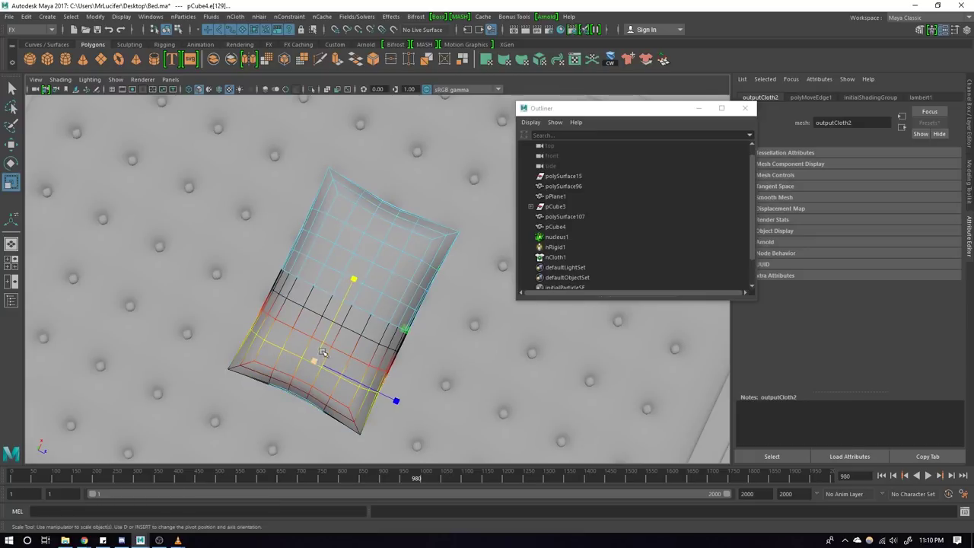
pyautogui.click(290, 353)
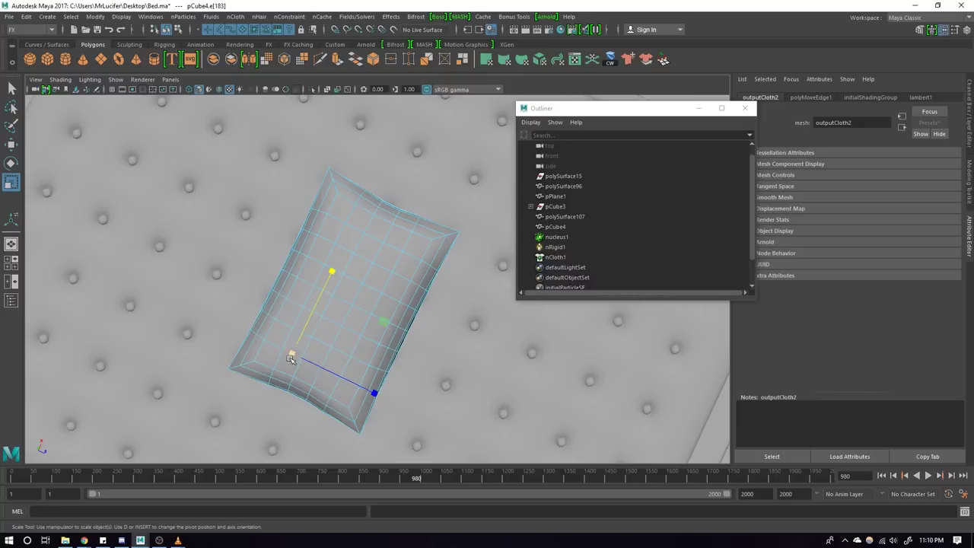
pyautogui.doubleClick(346, 239)
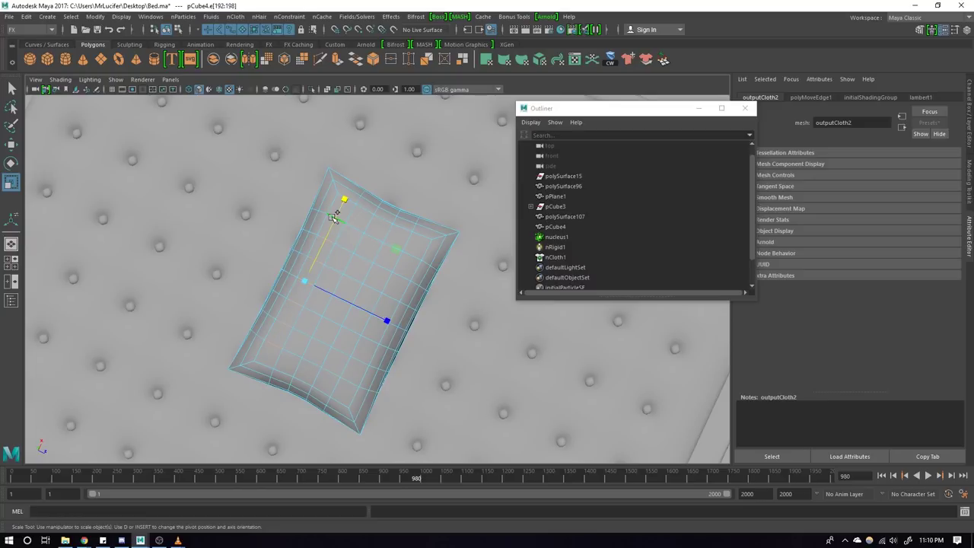
pyautogui.keyDown('ctrl'); pyautogui.moveTo(337, 219); pyautogui.dragTo(448, 273, button='right'); pyautogui.keyUp('ctrl')
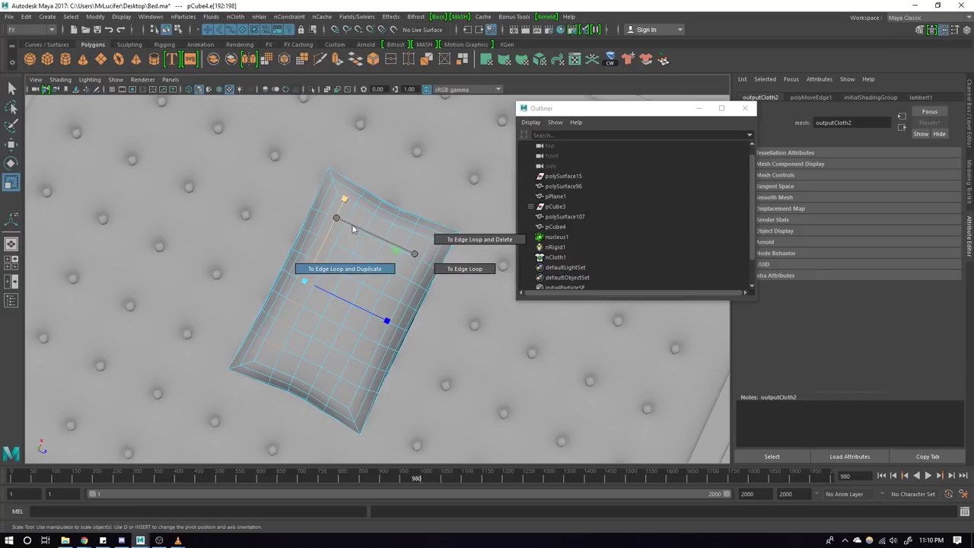
pyautogui.keyDown('ctrl'); pyautogui.moveTo(472, 281); pyautogui.dragTo(346, 269, button='right'); pyautogui.keyUp('ctrl')
pyautogui.hotkey('ctrl', 'z')
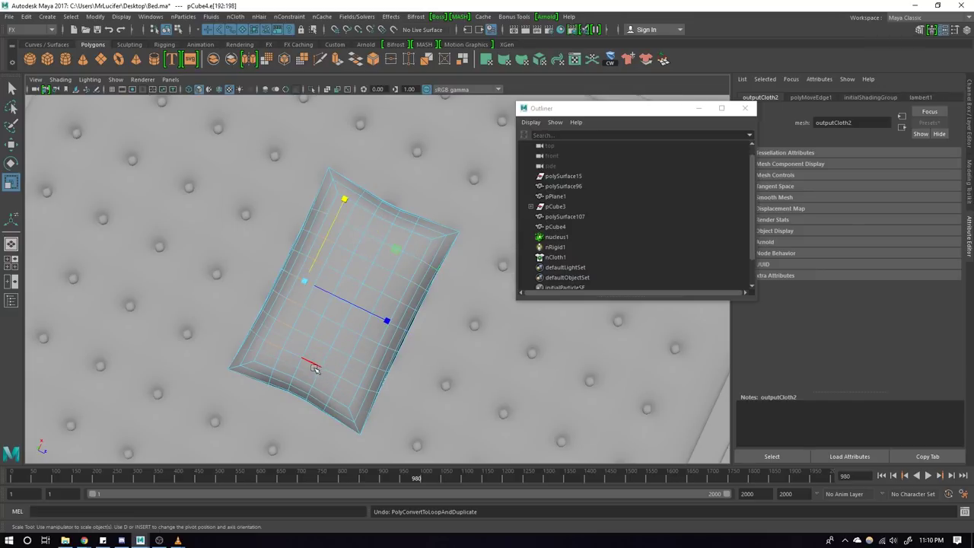
# Step: Pinch two more edge loops inward, then return to object mode
pyautogui.click(313, 366)
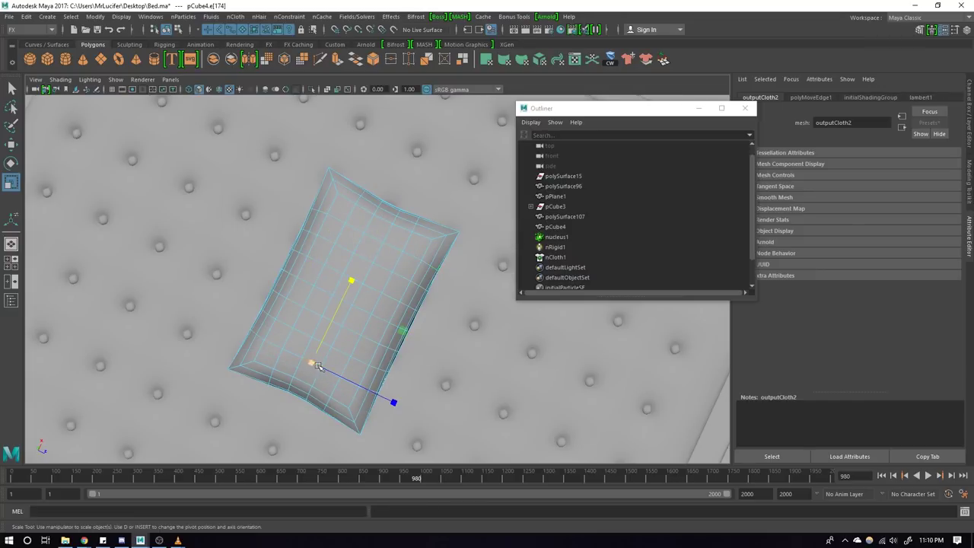
pyautogui.doubleClick(379, 240)
pyautogui.keyDown('ctrl'); pyautogui.rightClick(372, 221); pyautogui.keyUp('ctrl')
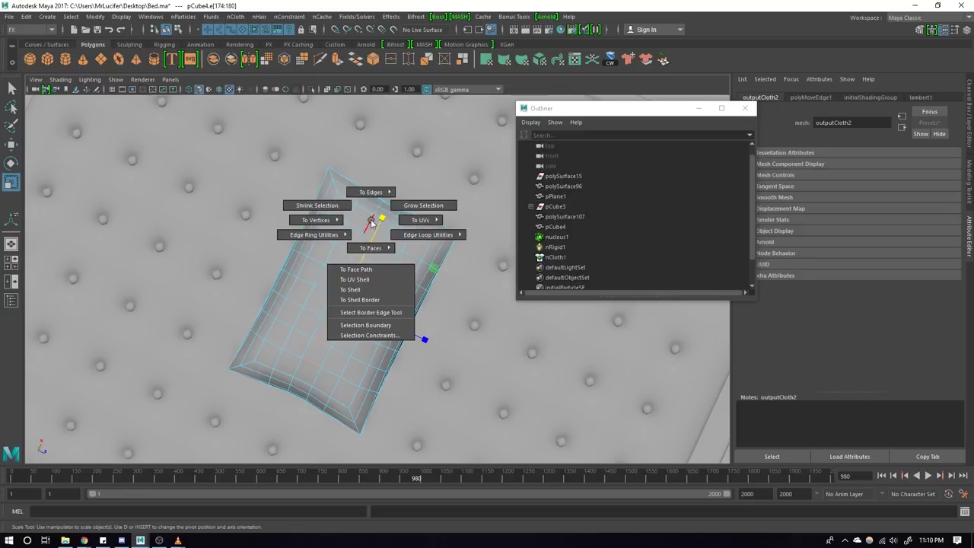
pyautogui.moveTo(443, 259)
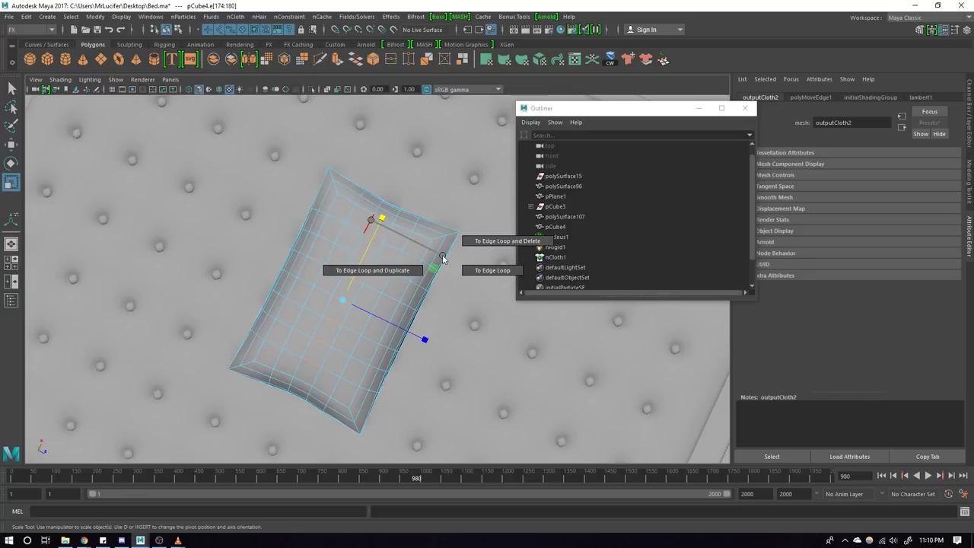
pyautogui.click(514, 294)
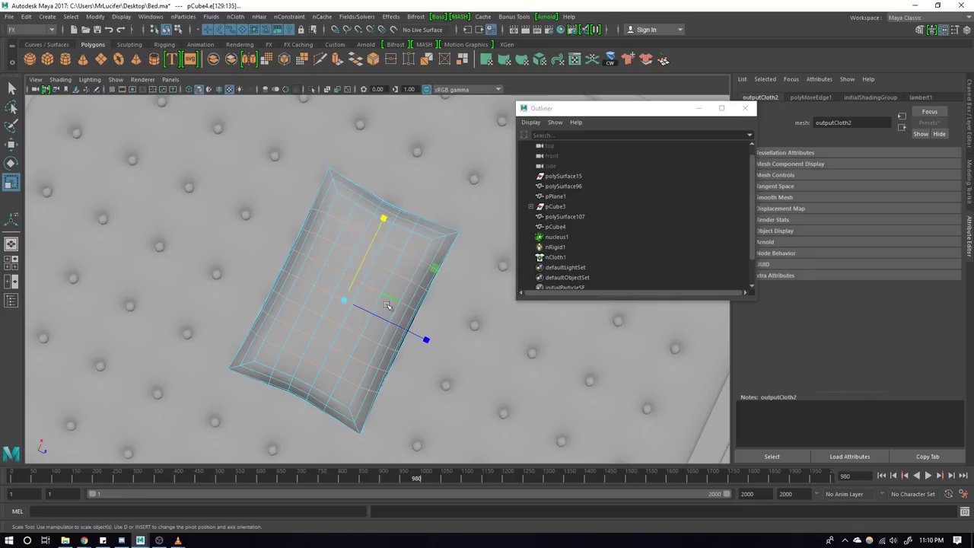
pyautogui.moveTo(426, 340); pyautogui.dragTo(423, 339)
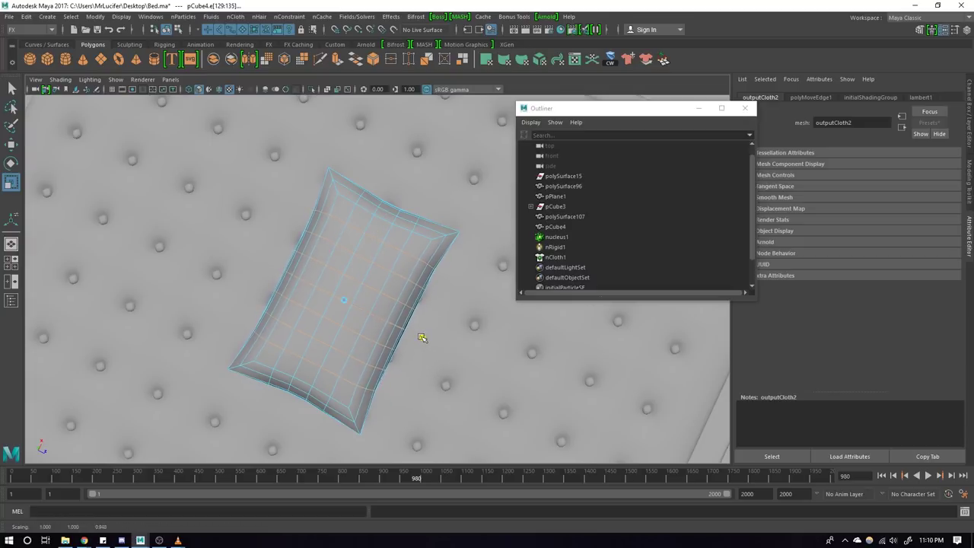
pyautogui.doubleClick(288, 346)
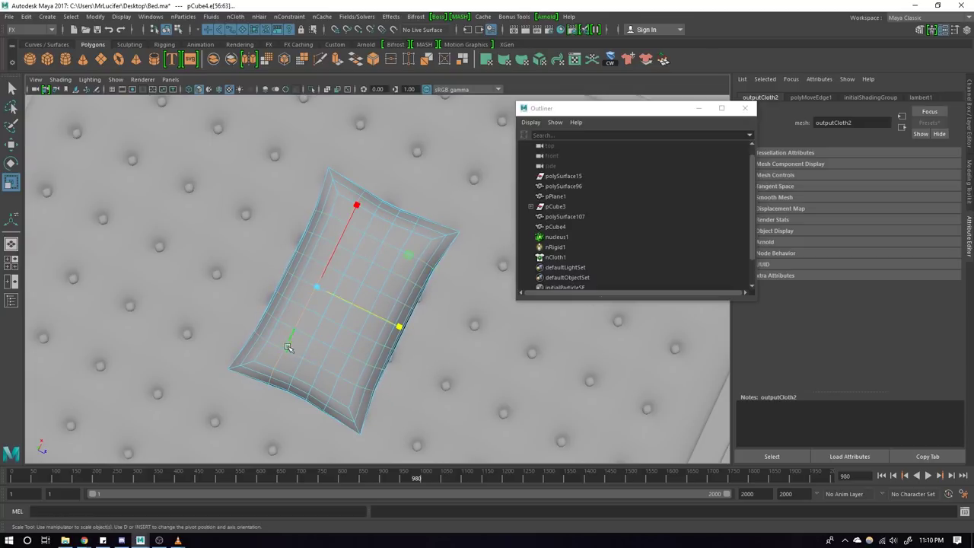
pyautogui.moveTo(373, 237); pyautogui.dragTo(377, 231)
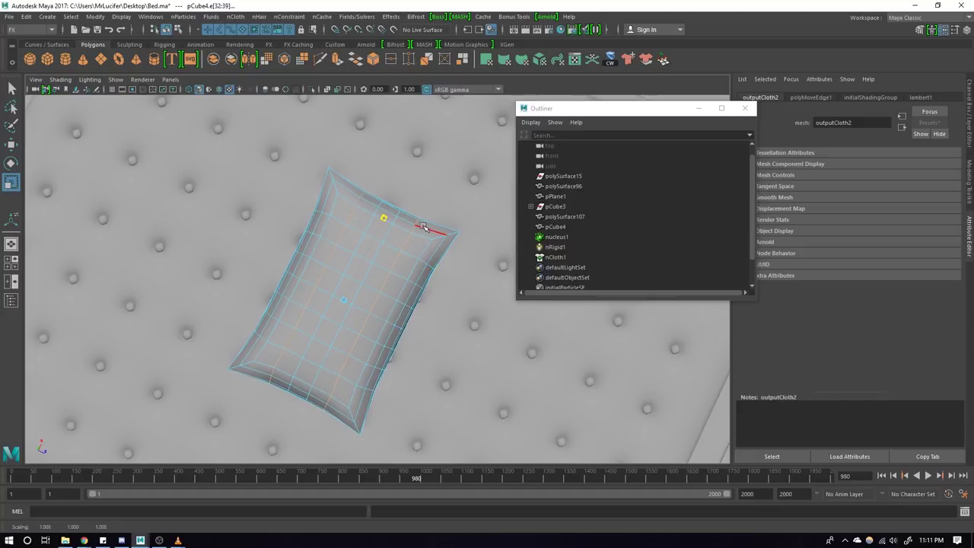
pyautogui.press('F8')
pyautogui.moveTo(423, 227)
pyautogui.keyDown('alt'); pyautogui.mouseDown()
pyautogui.moveTo(387, 278)
pyautogui.moveTo(387, 204)
pyautogui.mouseUp(); pyautogui.keyUp('alt')
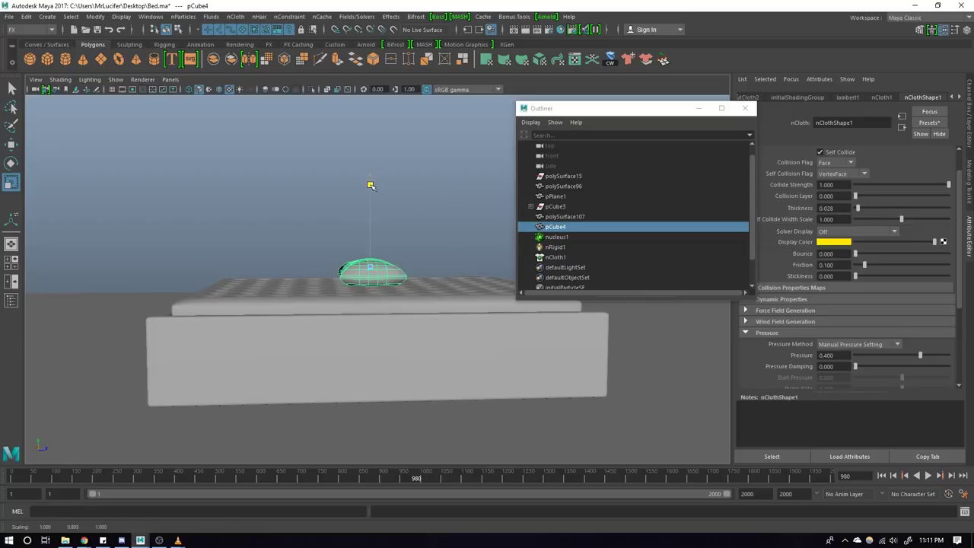
# Step: Position pCube4 over the head of the bed and duplicate it as pCube5
pyautogui.press('w')
pyautogui.moveTo(462, 266)
pyautogui.mouseDown()
pyautogui.moveTo(308, 268)
pyautogui.moveTo(304, 201)
pyautogui.mouseUp()
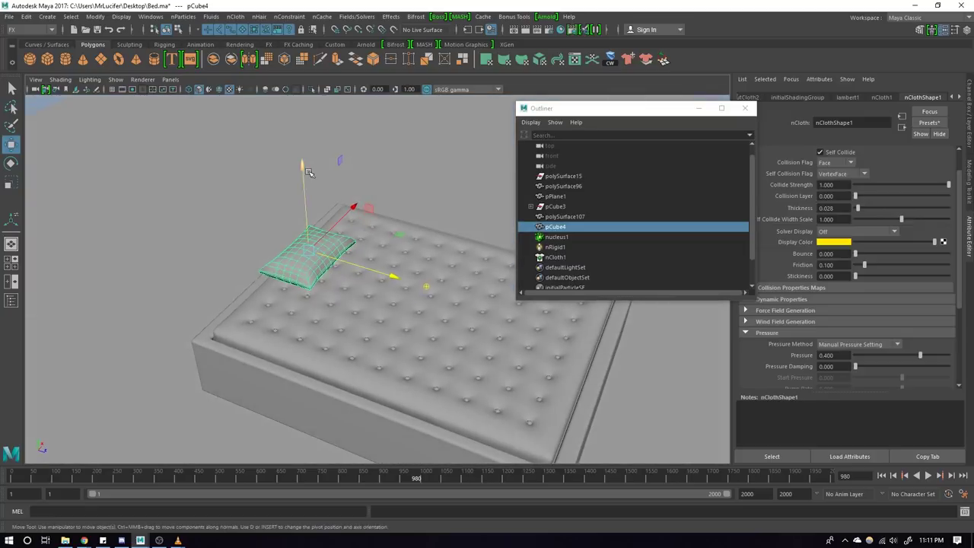
pyautogui.moveTo(308, 172)
pyautogui.mouseDown()
pyautogui.moveTo(333, 315)
pyautogui.moveTo(365, 328)
pyautogui.mouseUp()
pyautogui.scroll(3, 380, 331)
pyautogui.moveTo(402, 333); pyautogui.dragTo(415, 284, button='middle')
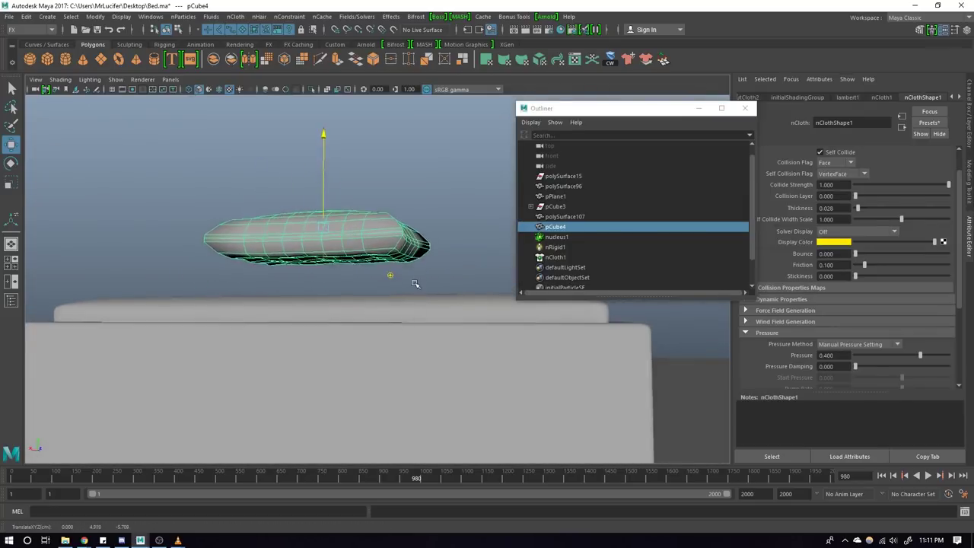
pyautogui.moveTo(415, 283)
pyautogui.keyDown('alt'); pyautogui.mouseDown()
pyautogui.moveTo(420, 272)
pyautogui.moveTo(312, 377)
pyautogui.moveTo(371, 375)
pyautogui.mouseUp(); pyautogui.keyUp('alt')
pyautogui.moveTo(253, 309)
pyautogui.mouseDown()
pyautogui.moveTo(386, 318)
pyautogui.moveTo(228, 315)
pyautogui.moveTo(235, 361)
pyautogui.moveTo(422, 361)
pyautogui.moveTo(436, 344)
pyautogui.moveTo(349, 356)
pyautogui.mouseUp()
pyautogui.hotkey('ctrl', 'd')
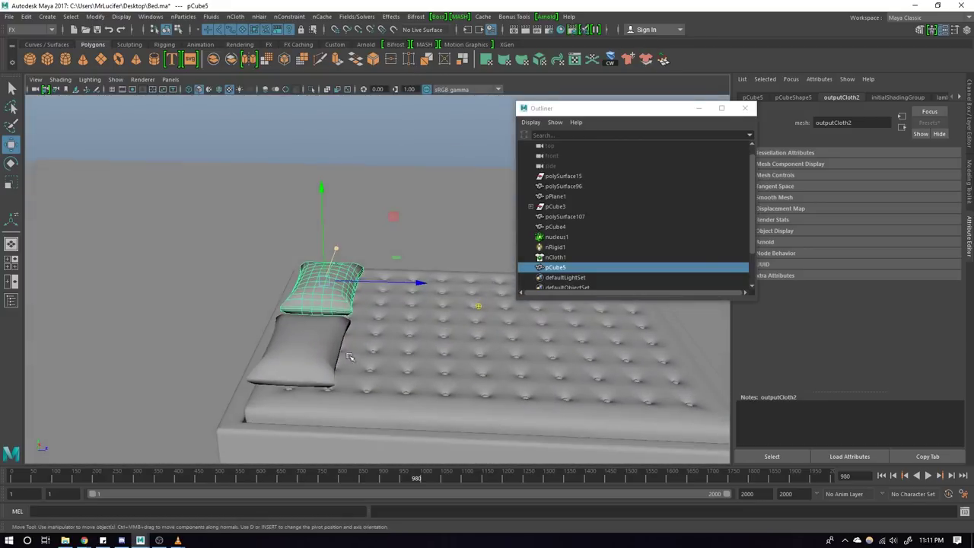
# Step: Select only the front pillow pCube4 and play the nCloth simulation
pyautogui.click(349, 356)
pyautogui.keyDown('shift'); pyautogui.click(338, 297); pyautogui.keyUp('shift')
pyautogui.moveTo(409, 289)
pyautogui.mouseDown()
pyautogui.moveTo(421, 285)
pyautogui.moveTo(465, 312)
pyautogui.moveTo(419, 351)
pyautogui.moveTo(487, 394)
pyautogui.mouseUp()
pyautogui.click(464, 312)
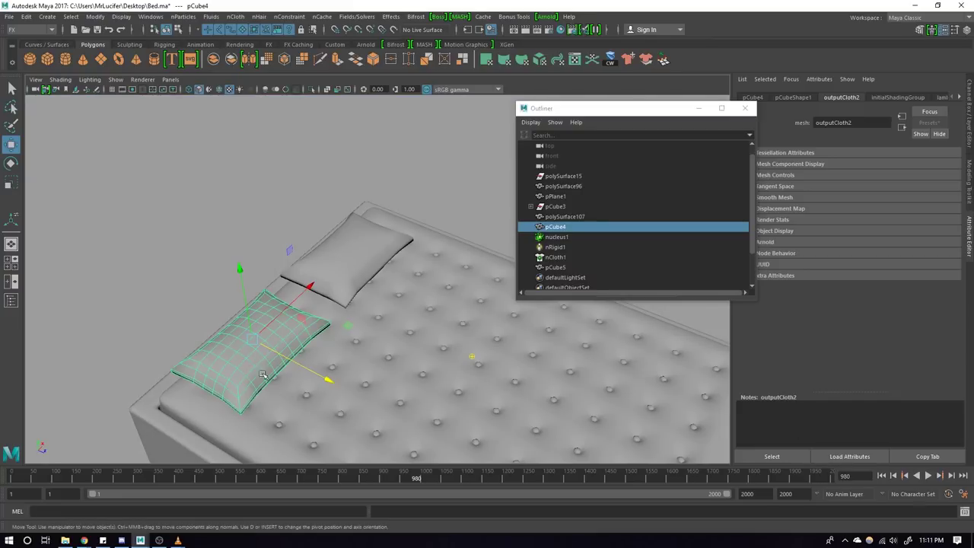
pyautogui.keyDown('alt'); pyautogui.moveTo(262, 374); pyautogui.dragTo(288, 383); pyautogui.keyUp('alt')
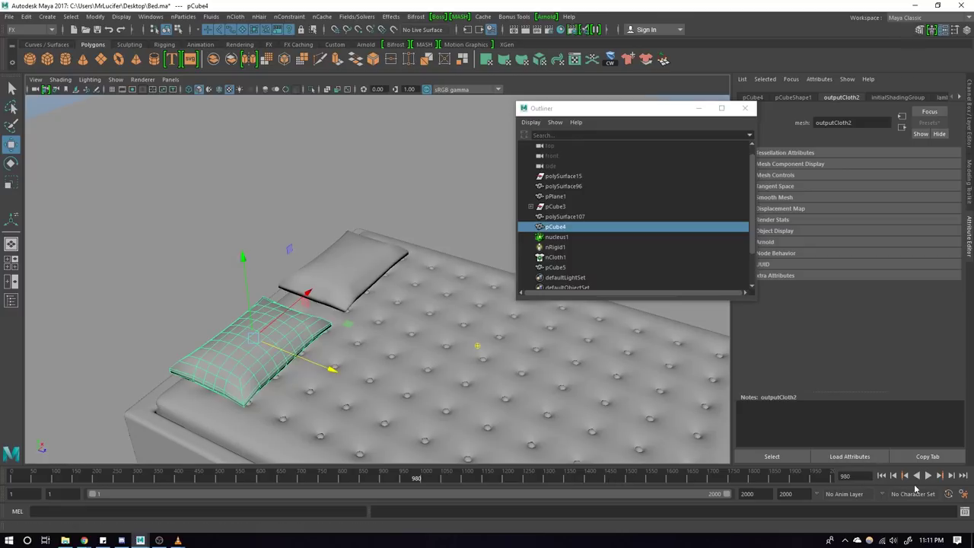
pyautogui.click(919, 476)
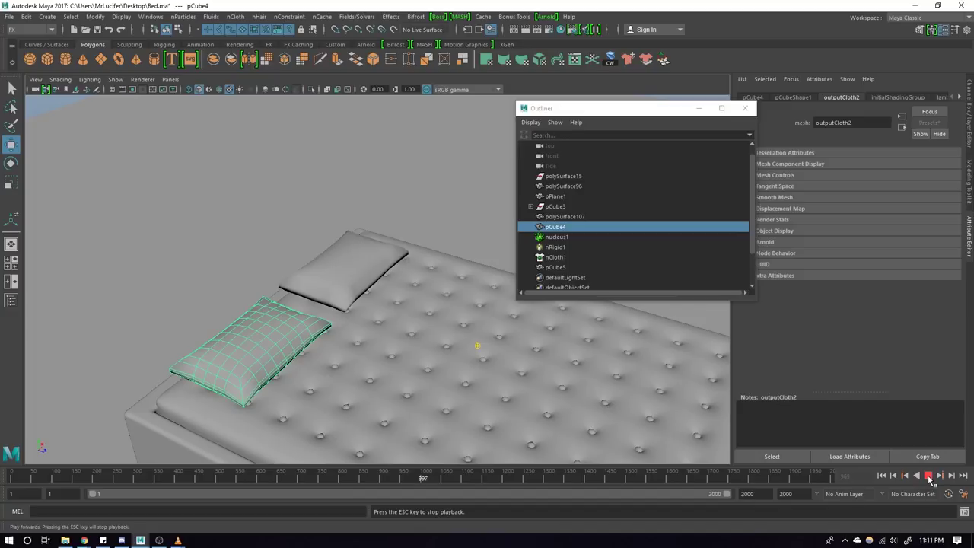
pyautogui.click(929, 476)
pyautogui.press('w')
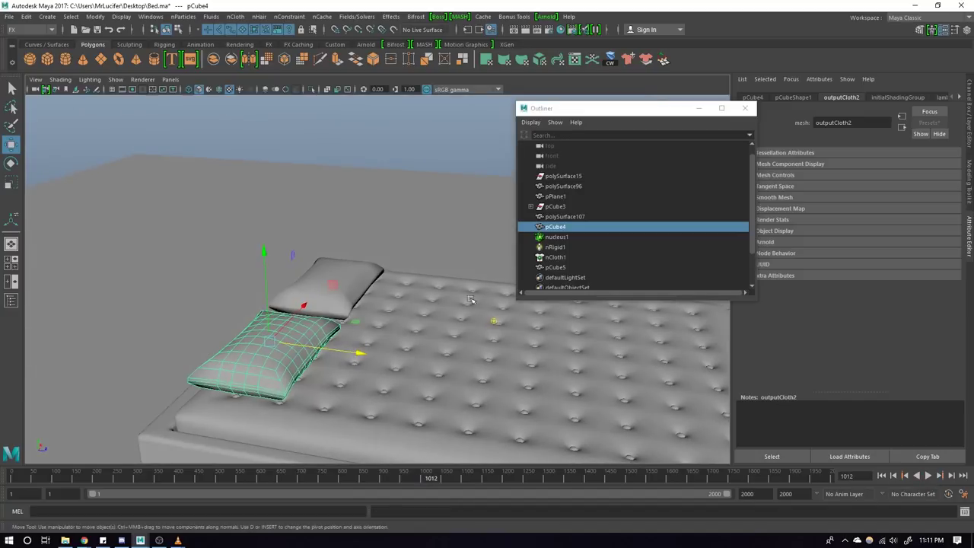
pyautogui.keyDown('alt'); pyautogui.moveTo(299, 327); pyautogui.dragTo(359, 292); pyautogui.keyUp('alt')
pyautogui.click(419, 302)
pyautogui.keyDown('alt'); pyautogui.moveTo(420, 302); pyautogui.dragTo(434, 304); pyautogui.keyUp('alt')
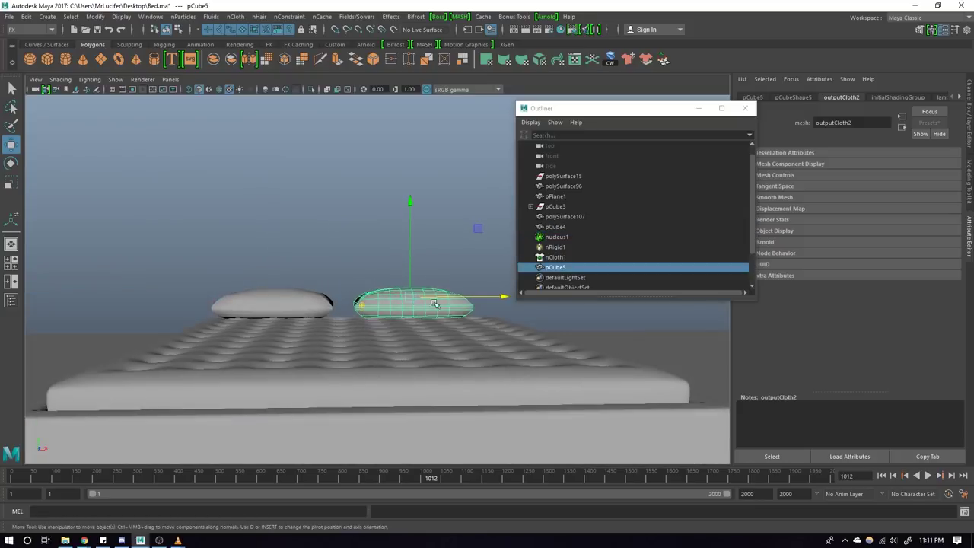
pyautogui.moveTo(412, 220); pyautogui.dragTo(411, 222)
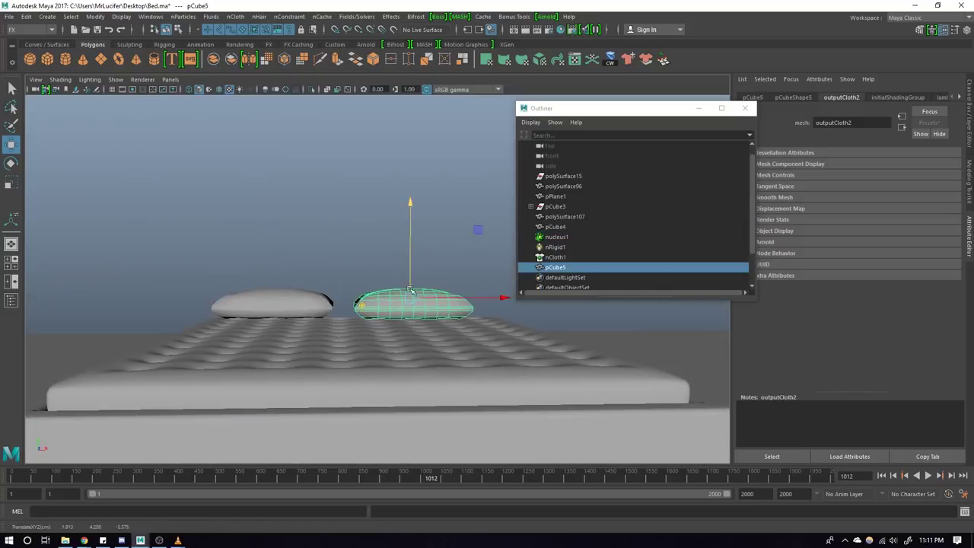
pyautogui.scroll(3, 411, 291)
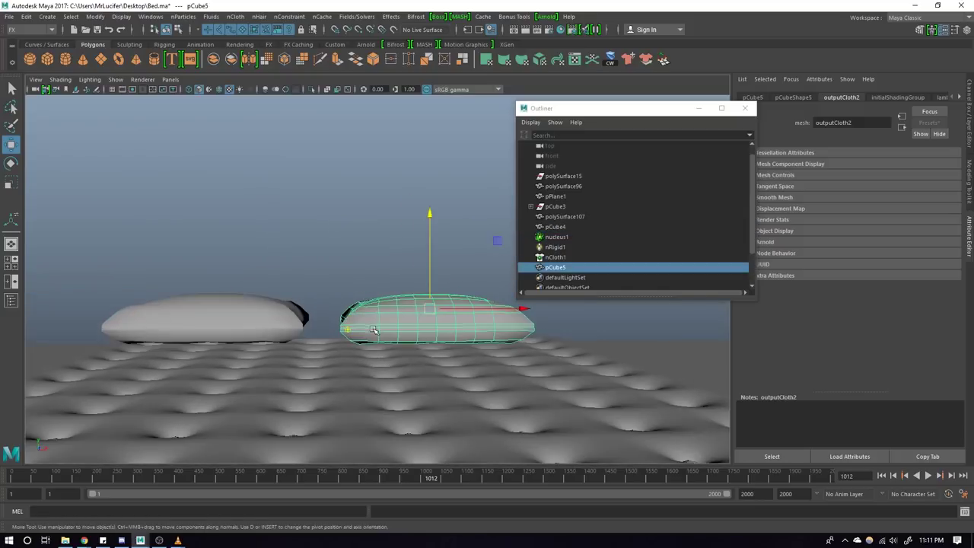
pyautogui.click(197, 338)
pyautogui.moveTo(202, 342)
pyautogui.keyDown('alt'); pyautogui.mouseDown()
pyautogui.moveTo(285, 380)
pyautogui.moveTo(500, 322)
pyautogui.moveTo(418, 318)
pyautogui.mouseUp(); pyautogui.keyUp('alt')
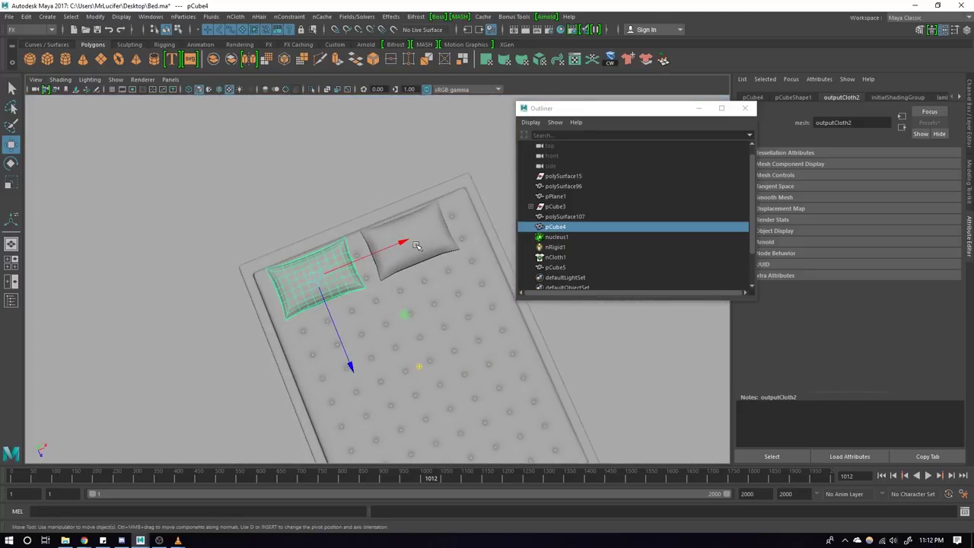
pyautogui.keyDown('shift'); pyautogui.click(416, 242); pyautogui.keyUp('shift')
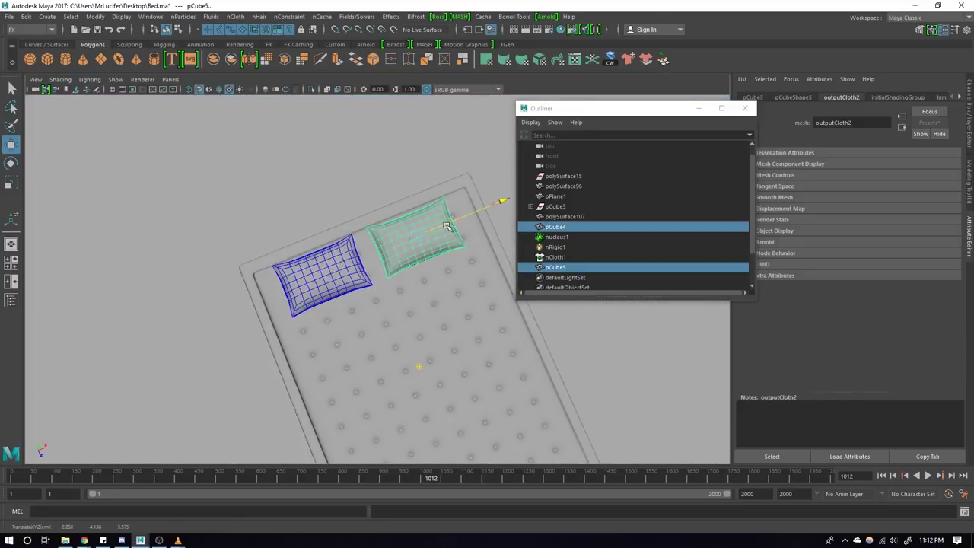
pyautogui.scroll(-3, 440, 227)
pyautogui.moveTo(440, 227)
pyautogui.keyDown('alt'); pyautogui.mouseDown()
pyautogui.moveTo(452, 311)
pyautogui.moveTo(398, 348)
pyautogui.moveTo(409, 348)
pyautogui.mouseUp(); pyautogui.keyUp('alt')
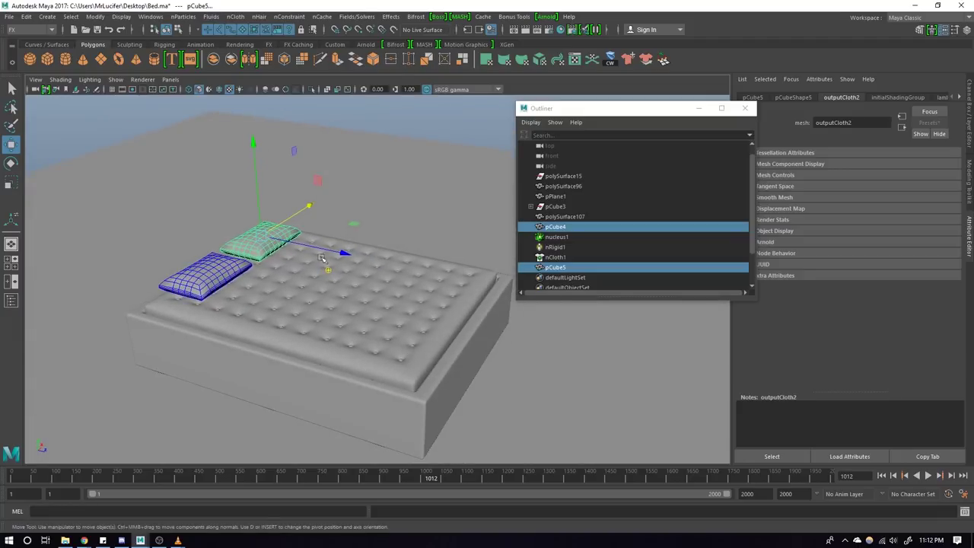
pyautogui.keyDown('alt'); pyautogui.moveTo(321, 259); pyautogui.dragTo(374, 163); pyautogui.keyUp('alt')
pyautogui.click(356, 222)
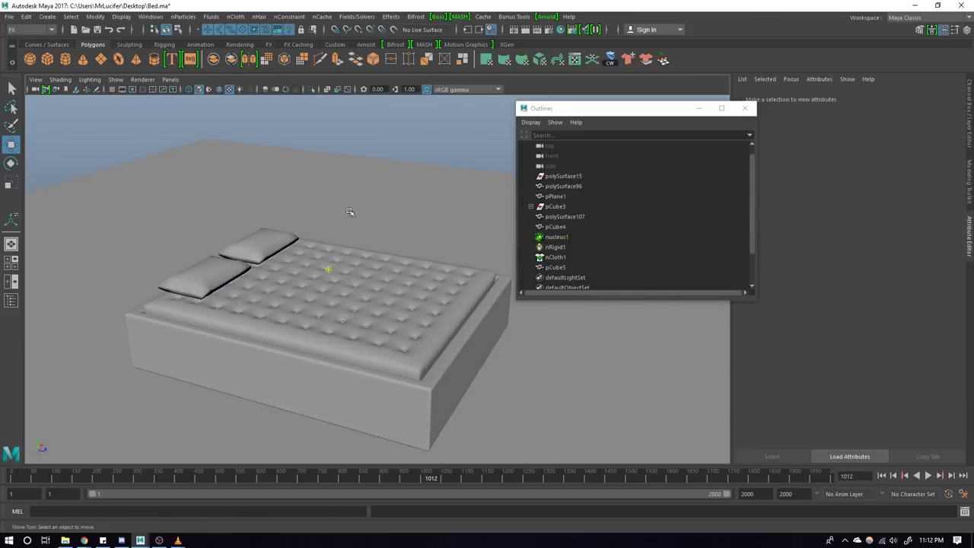
# Step: Delete the nucleus1, nRigid1 and nCloth1 simulation nodes
pyautogui.click(359, 282)
pyautogui.moveTo(558, 236); pyautogui.dragTo(556, 257)
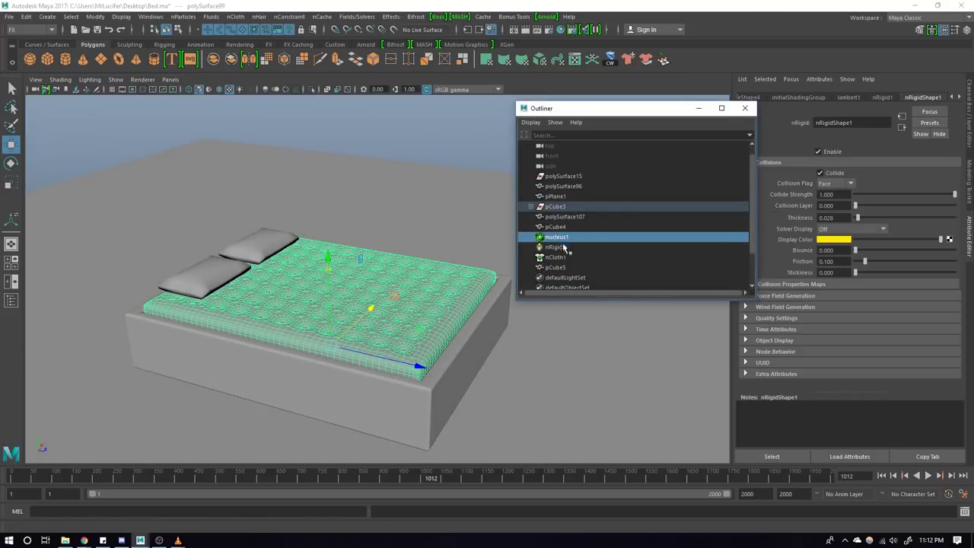
pyautogui.press('Delete')
pyautogui.click(348, 308)
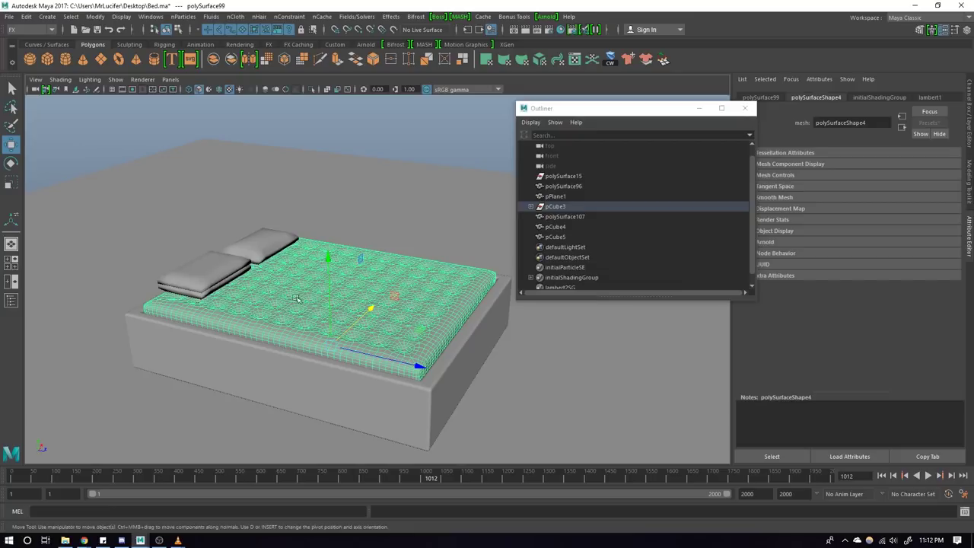
pyautogui.keyDown('alt'); pyautogui.moveTo(298, 300); pyautogui.dragTo(297, 263); pyautogui.keyUp('alt')
# Step: Select both pillows and the mattress together in object mode
pyautogui.click(249, 247)
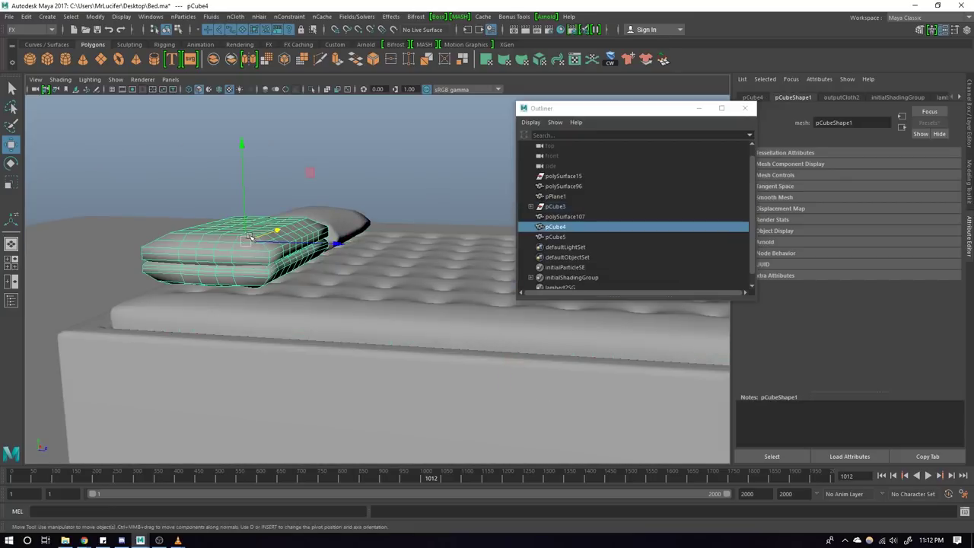
pyautogui.press('F11')
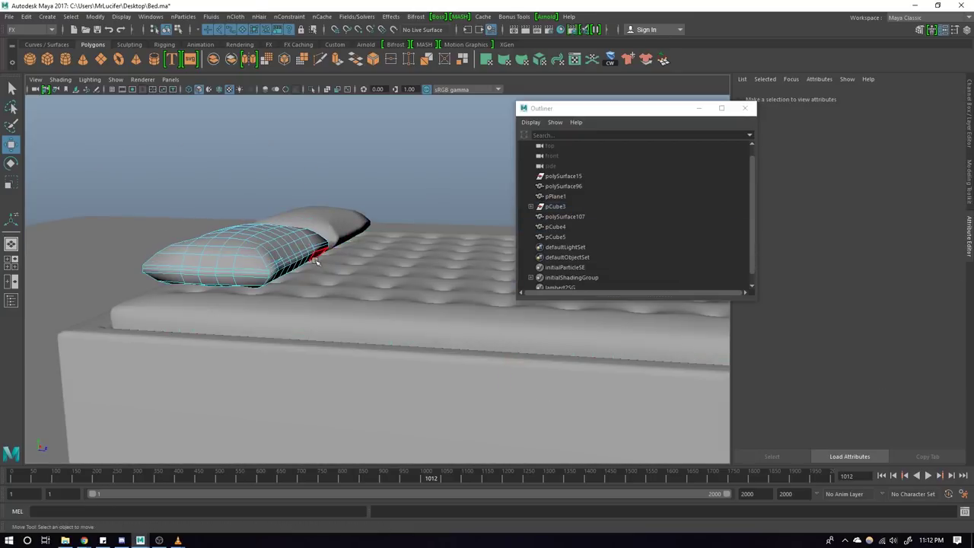
pyautogui.keyDown('alt'); pyautogui.moveTo(315, 254); pyautogui.dragTo(279, 262); pyautogui.keyUp('alt')
pyautogui.click(281, 257)
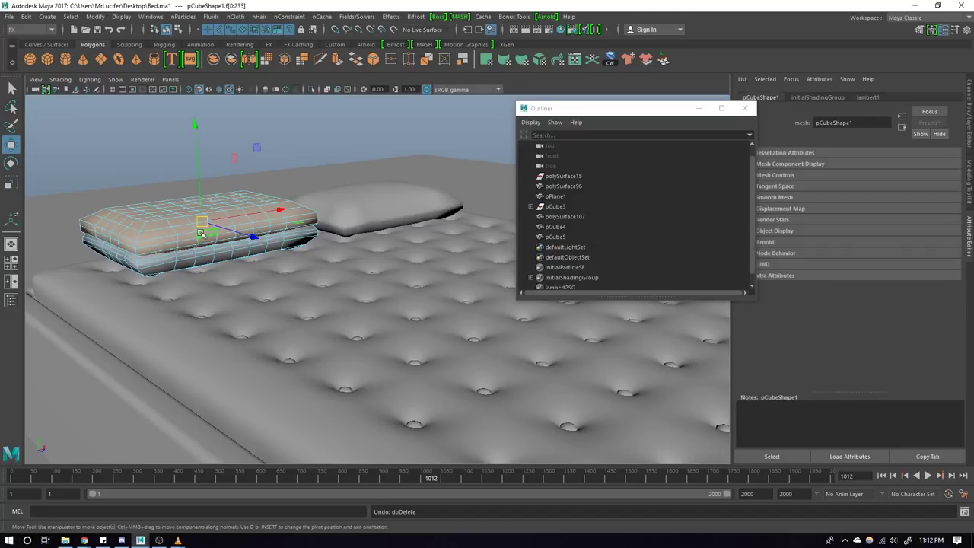
pyautogui.keyDown('shift'); pyautogui.click(335, 225); pyautogui.keyUp('shift')
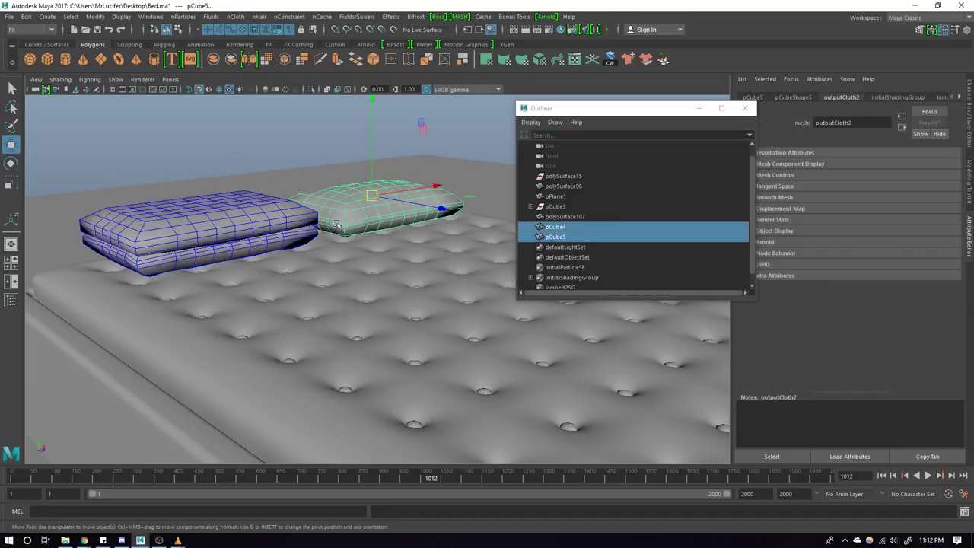
pyautogui.click(213, 59)
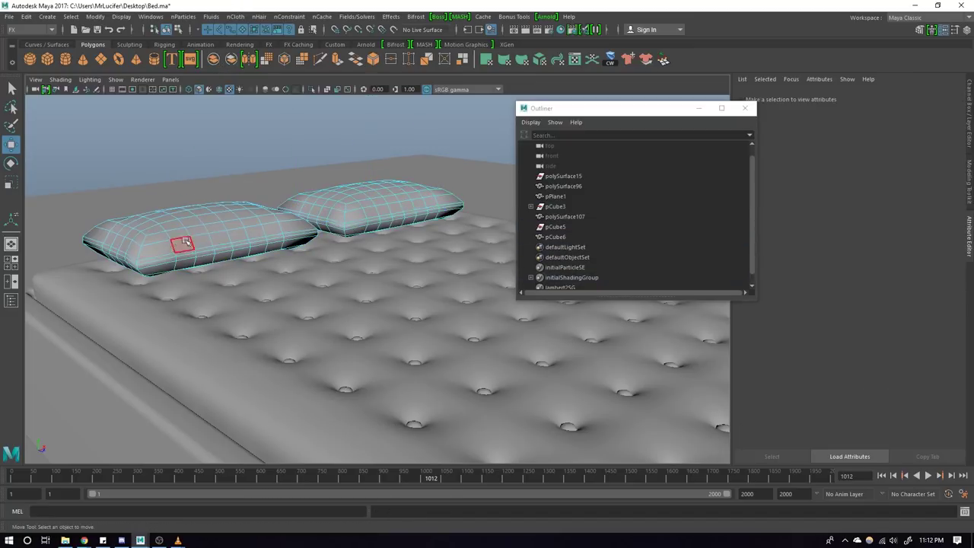
pyautogui.press('F8')
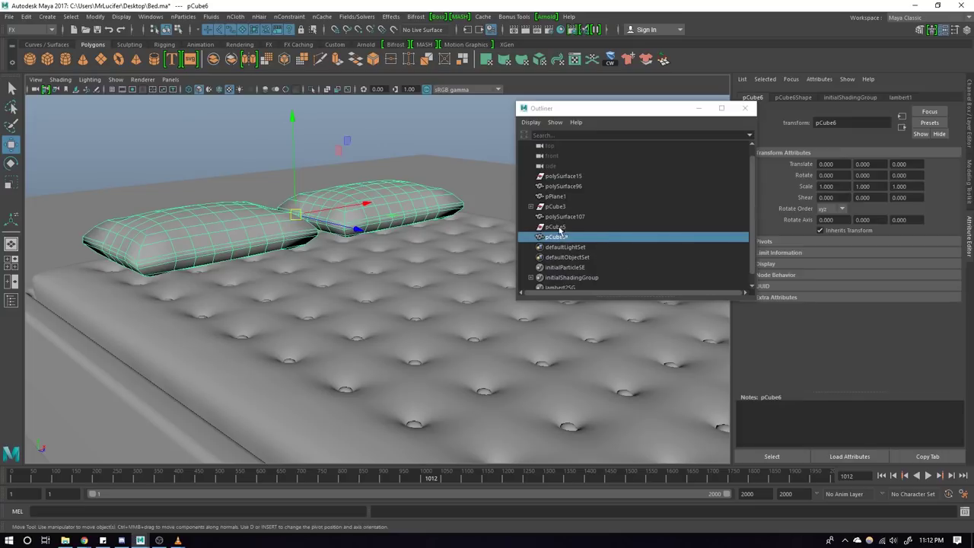
pyautogui.hotkey('ctrl', 'z')
pyautogui.rightClick(297, 181)
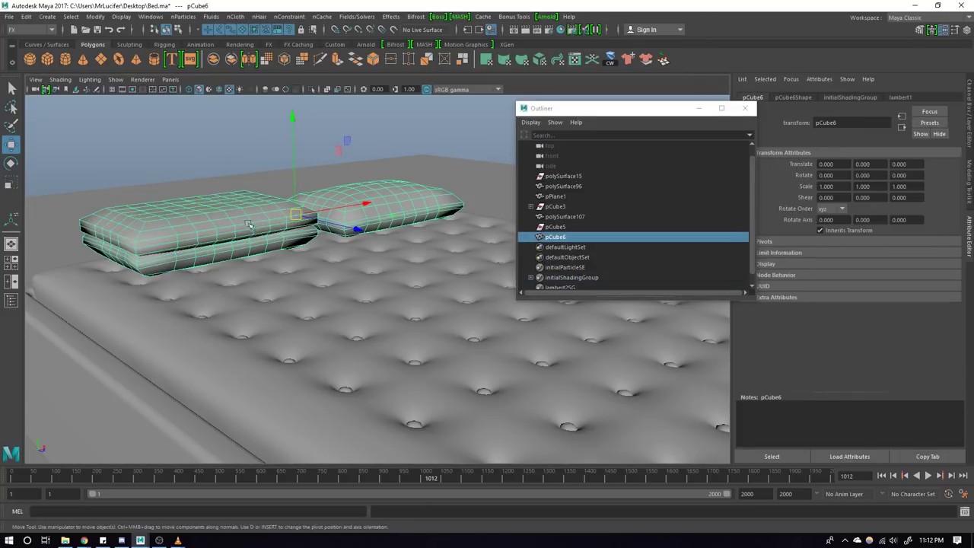
pyautogui.click(351, 165)
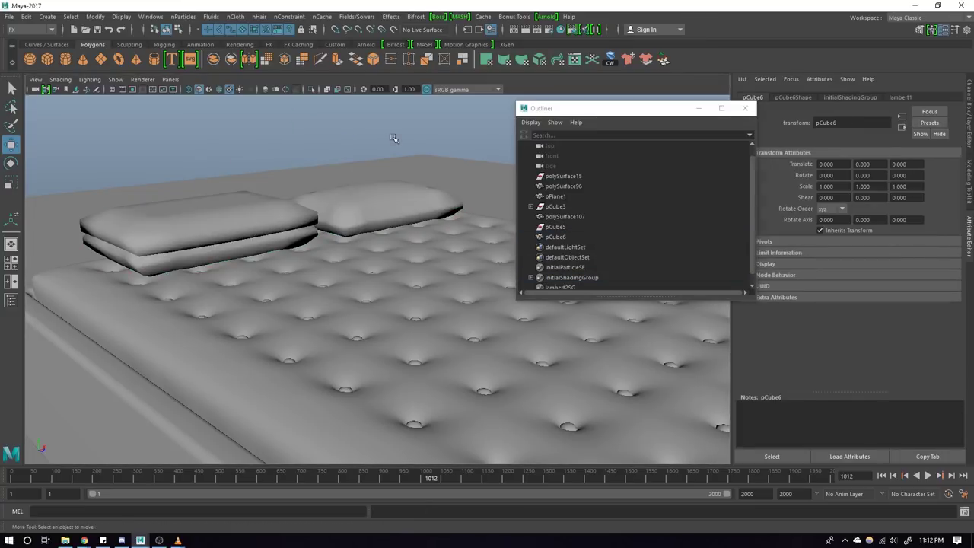
pyautogui.click(221, 236)
pyautogui.click(352, 272)
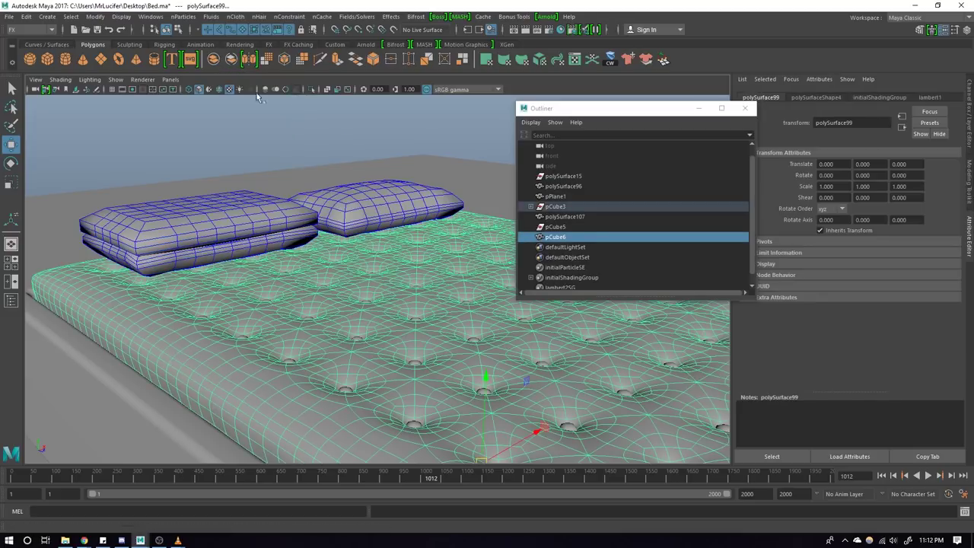
# Step: Combine the pillows and mattress into one mesh, then separate it again
pyautogui.click(214, 59)
pyautogui.moveTo(355, 201); pyautogui.dragTo(355, 175, button='right')
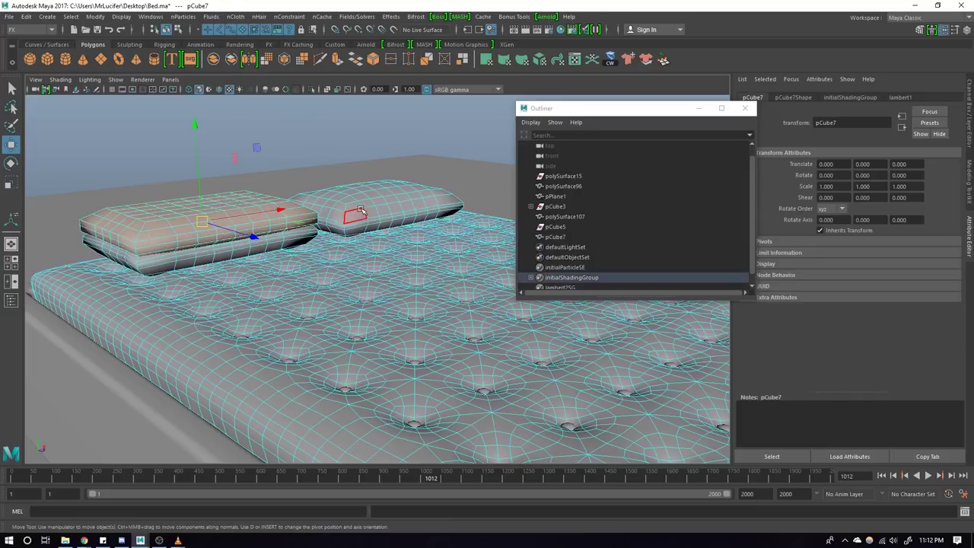
pyautogui.doubleClick(350, 206)
pyautogui.click(266, 217)
pyautogui.press('F8')
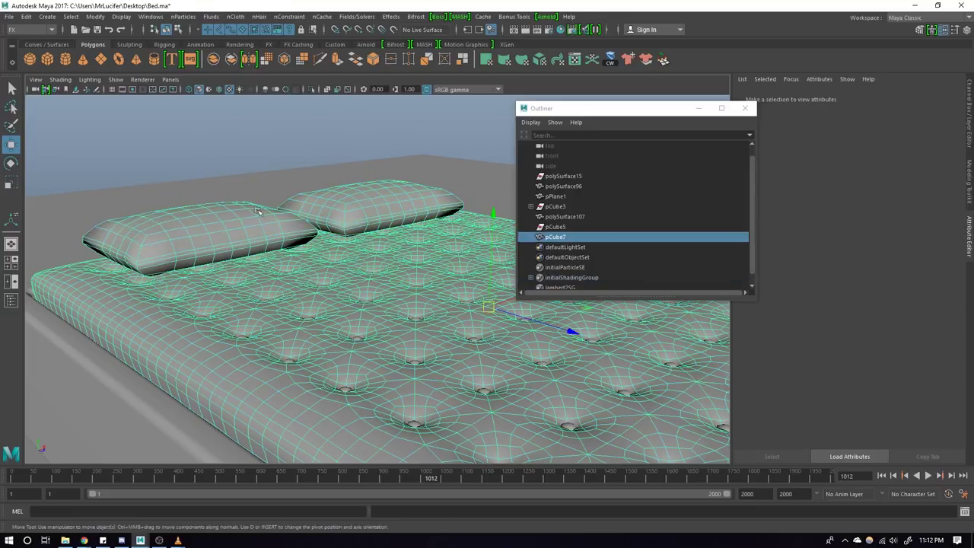
pyautogui.moveTo(354, 190); pyautogui.dragTo(354, 341, button='right')
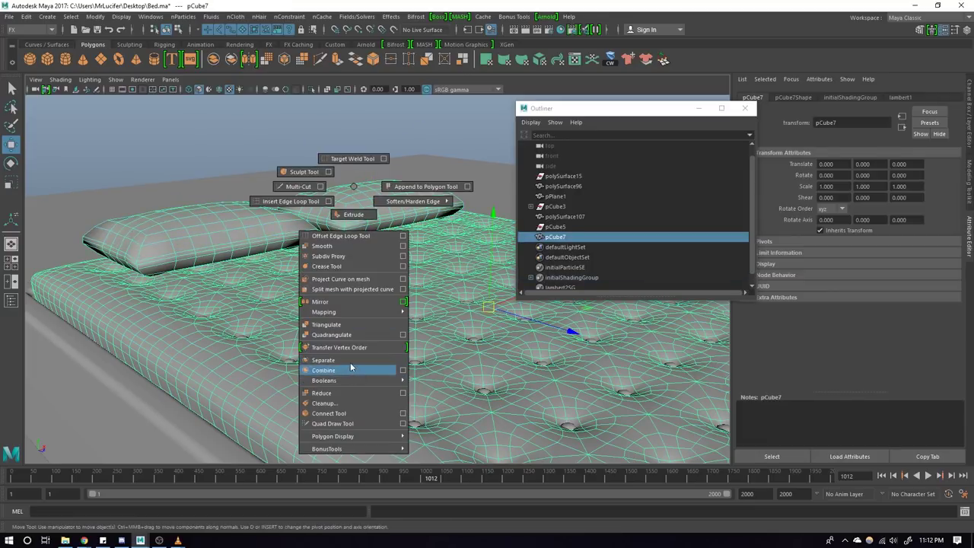
# Step: Check the separated pieces: pillow, pPlane1, polySurface107, mattress and bed base
pyautogui.click(370, 204)
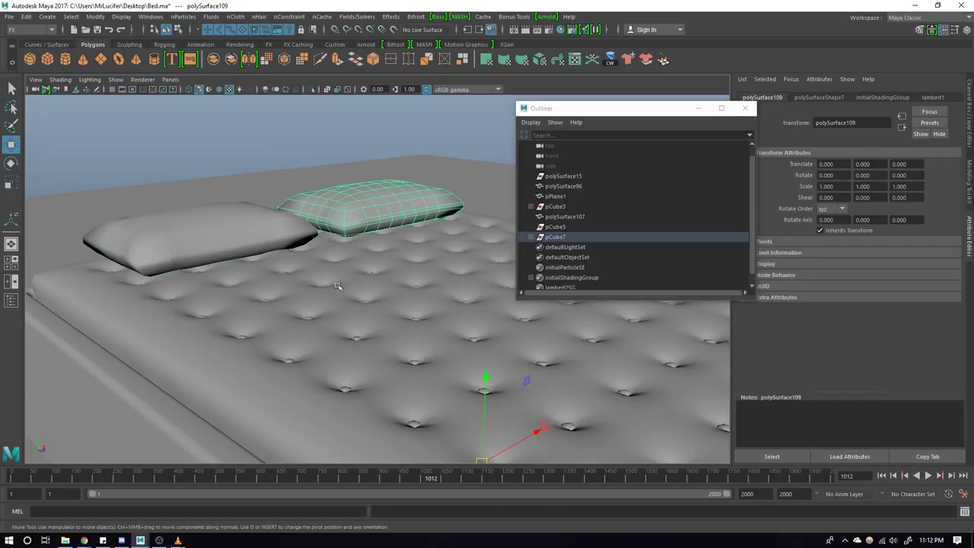
pyautogui.moveTo(337, 282)
pyautogui.keyDown('alt'); pyautogui.mouseDown()
pyautogui.moveTo(408, 312)
pyautogui.moveTo(357, 289)
pyautogui.mouseUp(); pyautogui.keyUp('alt')
pyautogui.moveTo(218, 235); pyautogui.dragTo(348, 282)
pyautogui.scroll(3, 408, 273)
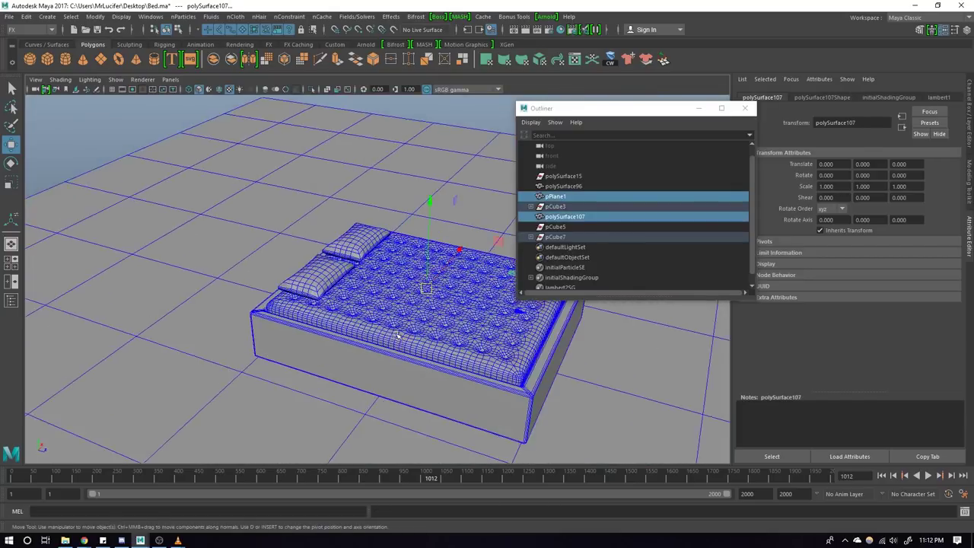
pyautogui.click(423, 288)
pyautogui.scroll(3, 422, 301)
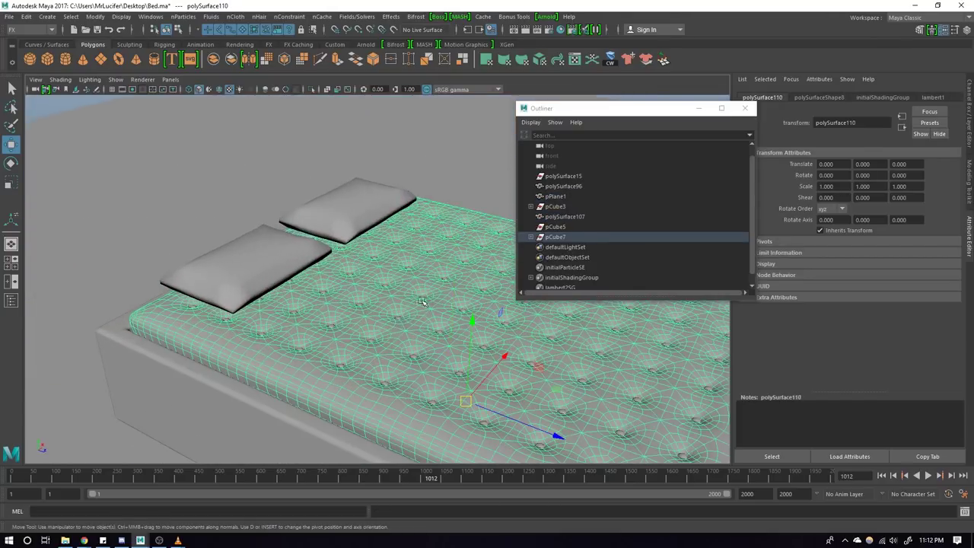
pyautogui.click(377, 337)
pyautogui.scroll(3, 393, 332)
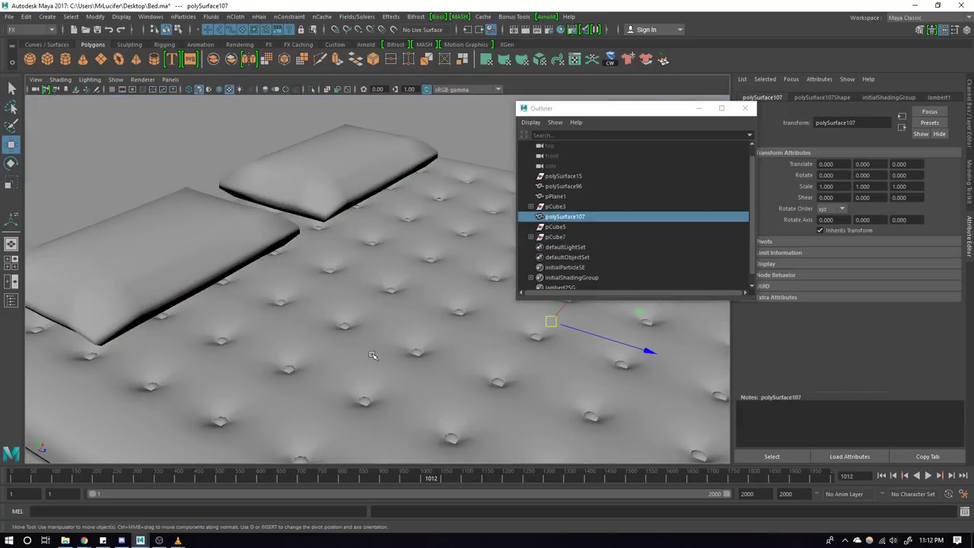
pyautogui.click(364, 402)
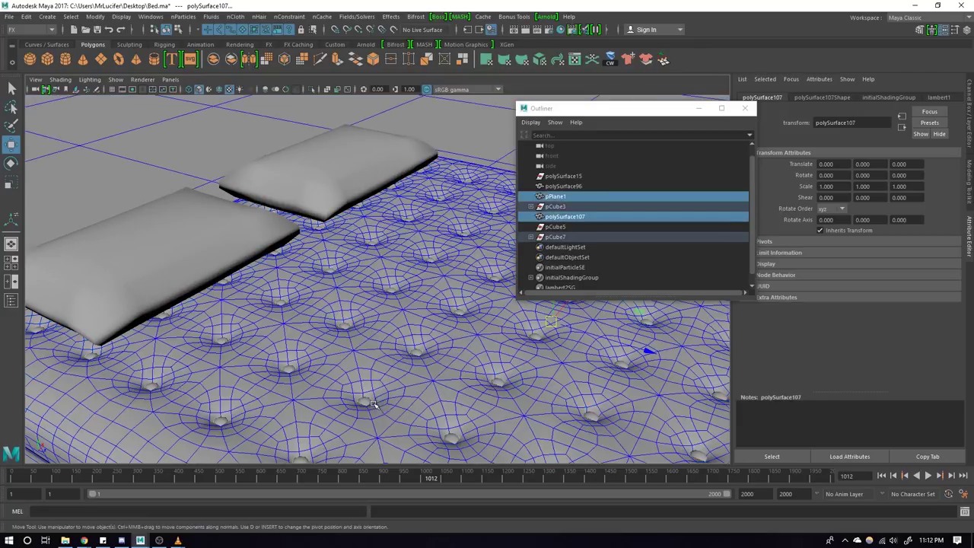
pyautogui.scroll(-5, 428, 393)
pyautogui.click(322, 377)
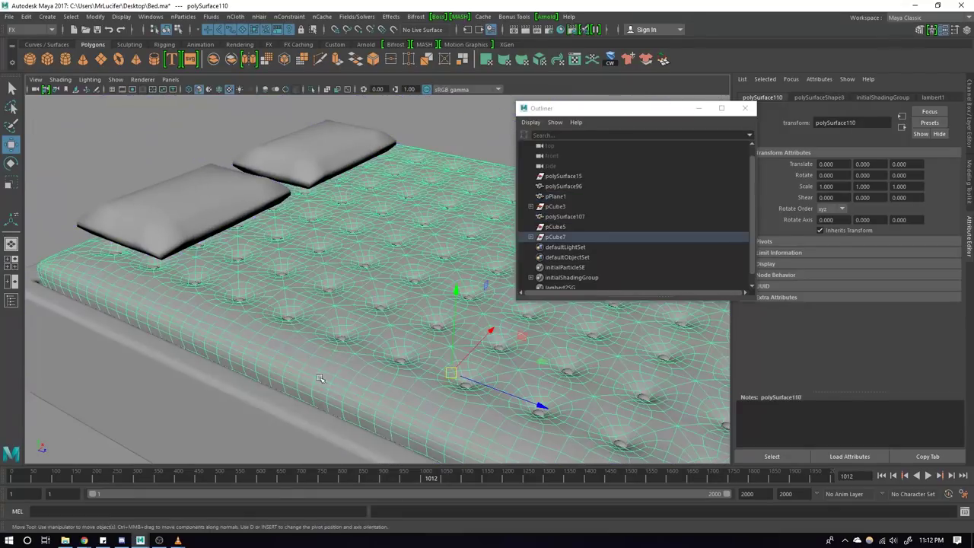
pyautogui.moveTo(271, 343)
pyautogui.keyDown('alt'); pyautogui.mouseDown()
pyautogui.moveTo(277, 336)
pyautogui.moveTo(267, 350)
pyautogui.moveTo(404, 288)
pyautogui.mouseUp(); pyautogui.keyUp('alt')
pyautogui.click(267, 350)
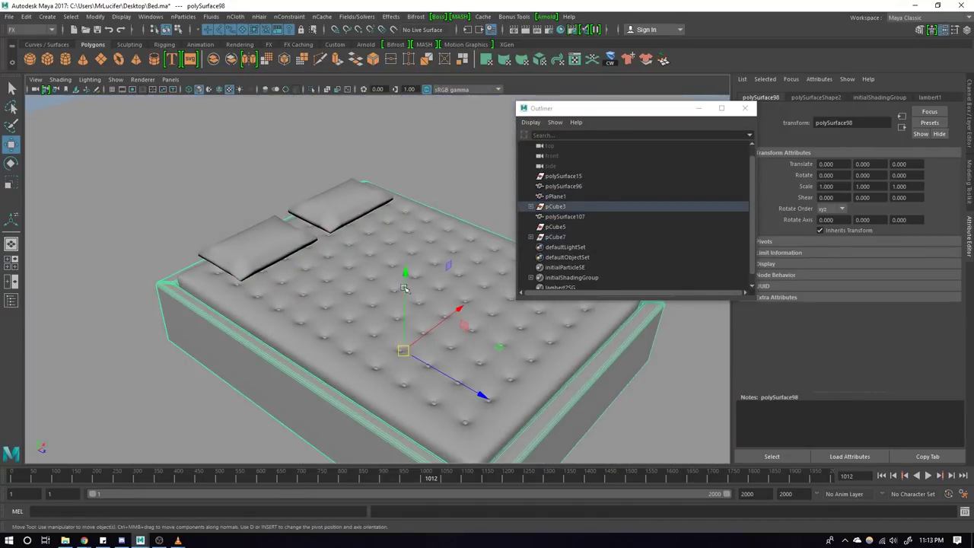
# Step: Create a plane above the bed and scale it up to cover it
pyautogui.click(101, 60)
pyautogui.keyDown('alt'); pyautogui.moveTo(342, 305); pyautogui.dragTo(411, 327); pyautogui.keyUp('alt')
pyautogui.moveTo(394, 243); pyautogui.dragTo(394, 178)
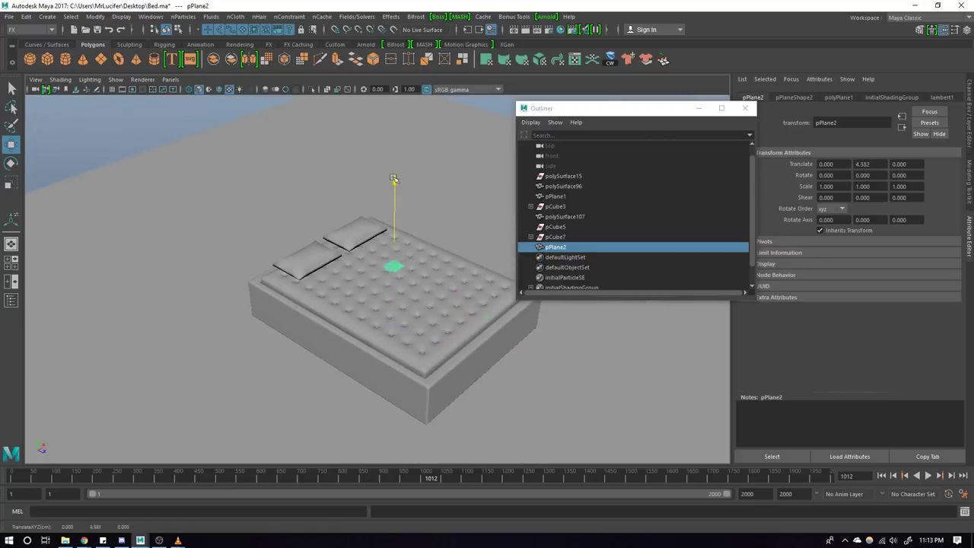
pyautogui.press('r')
pyautogui.moveTo(394, 279); pyautogui.dragTo(641, 280)
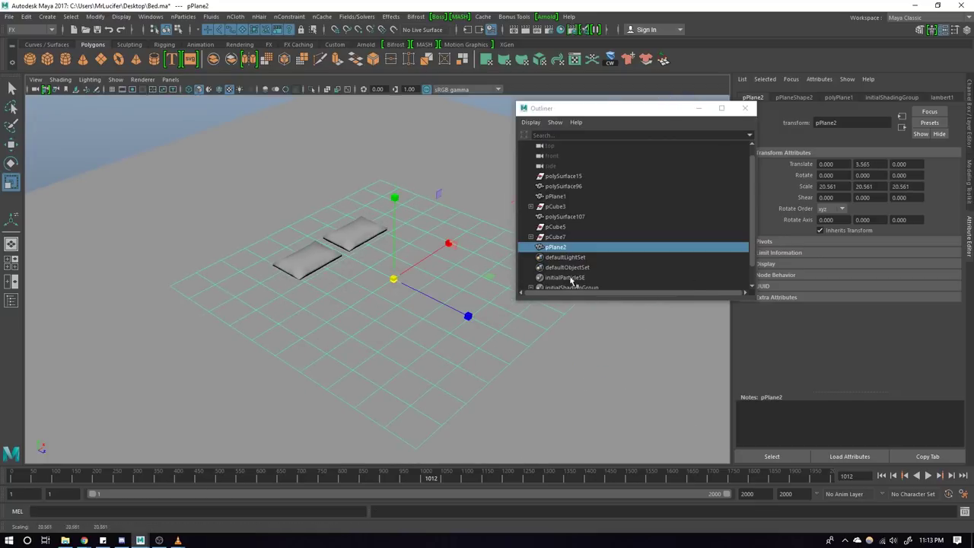
# Step: Adjust pPlane2 to scale 13.918, rotation -22.782 and Translate Y 8.405, showing its channels
pyautogui.moveTo(427, 320)
pyautogui.keyDown('alt'); pyautogui.mouseDown()
pyautogui.moveTo(391, 300)
pyautogui.moveTo(452, 296)
pyautogui.moveTo(418, 341)
pyautogui.mouseUp(); pyautogui.keyUp('alt')
pyautogui.press('w')
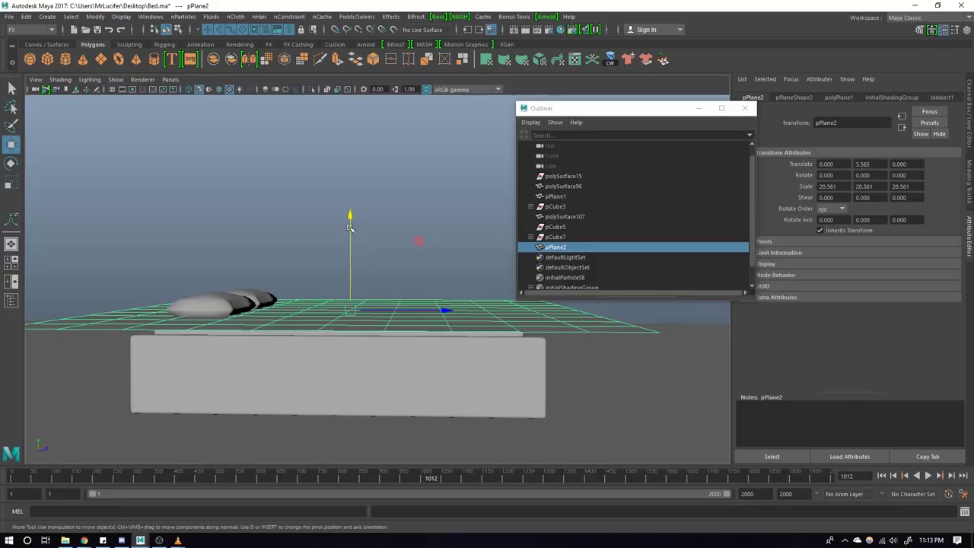
pyautogui.moveTo(349, 228)
pyautogui.mouseDown()
pyautogui.moveTo(349, 200)
pyautogui.moveTo(391, 233)
pyautogui.moveTo(359, 263)
pyautogui.moveTo(308, 255)
pyautogui.mouseUp()
pyautogui.press('r')
pyautogui.moveTo(308, 255)
pyautogui.keyDown('alt'); pyautogui.mouseDown()
pyautogui.moveTo(307, 287)
pyautogui.moveTo(322, 311)
pyautogui.moveTo(455, 292)
pyautogui.moveTo(396, 305)
pyautogui.moveTo(351, 280)
pyautogui.moveTo(382, 291)
pyautogui.moveTo(450, 274)
pyautogui.moveTo(370, 281)
pyautogui.moveTo(354, 307)
pyautogui.moveTo(367, 240)
pyautogui.mouseUp(); pyautogui.keyUp('alt')
pyautogui.scroll(3, 385, 298)
pyautogui.press('e')
pyautogui.press('w')
pyautogui.moveTo(350, 196)
pyautogui.mouseDown()
pyautogui.moveTo(350, 163)
pyautogui.moveTo(368, 234)
pyautogui.moveTo(380, 218)
pyautogui.moveTo(404, 256)
pyautogui.moveTo(413, 306)
pyautogui.mouseUp()
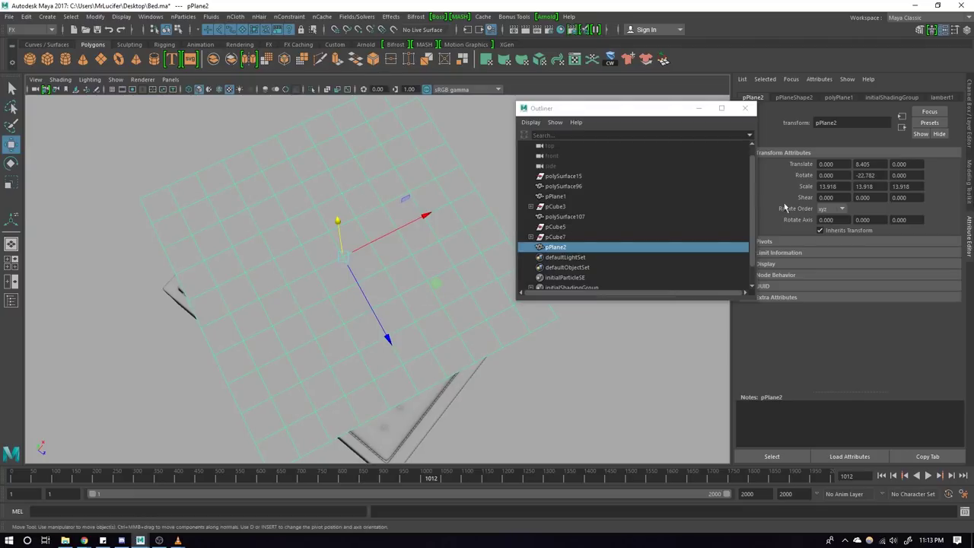
pyautogui.hotkey('ctrl', 'a')
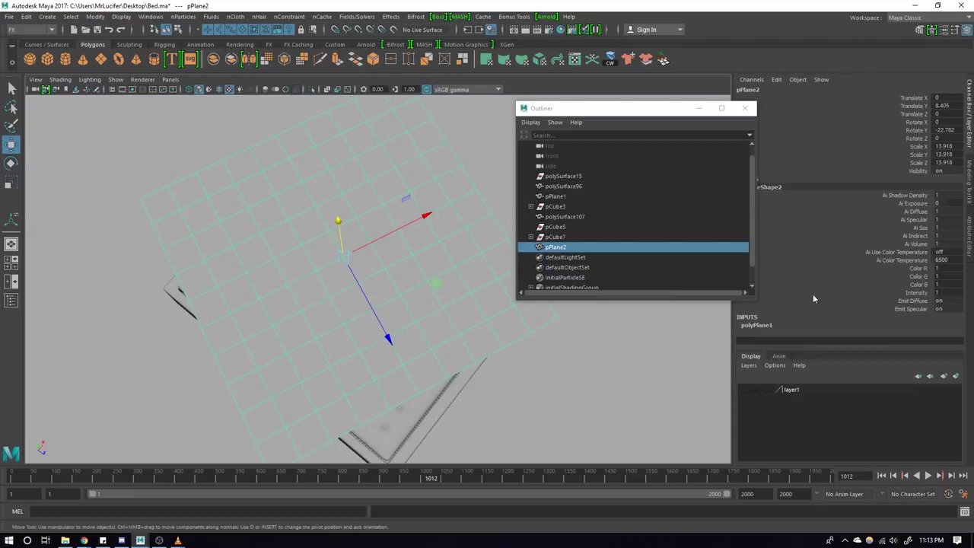
# Step: Give polyPlane1 40 width and 50 height subdivisions for the blanket plane
pyautogui.click(757, 325)
pyautogui.click(909, 309)
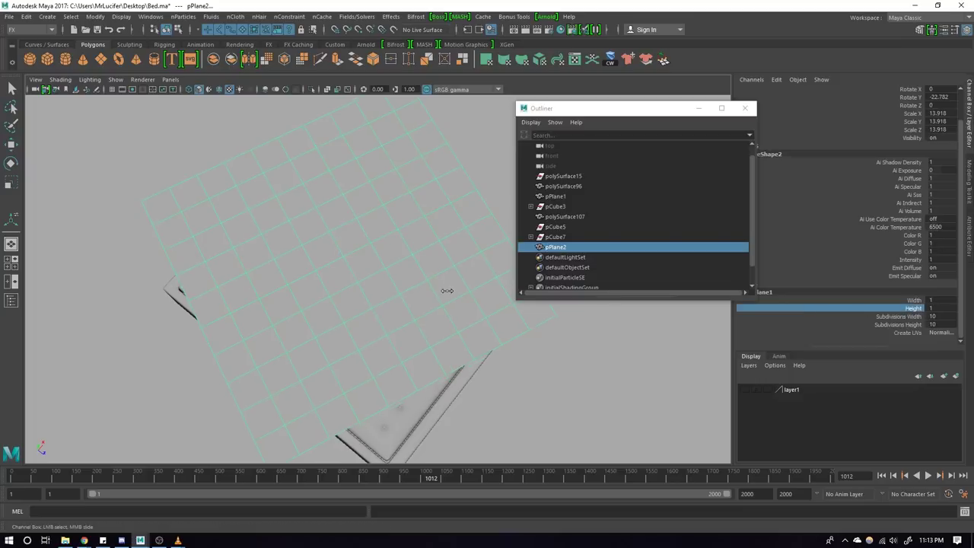
pyautogui.hotkey('ctrl', 'z')
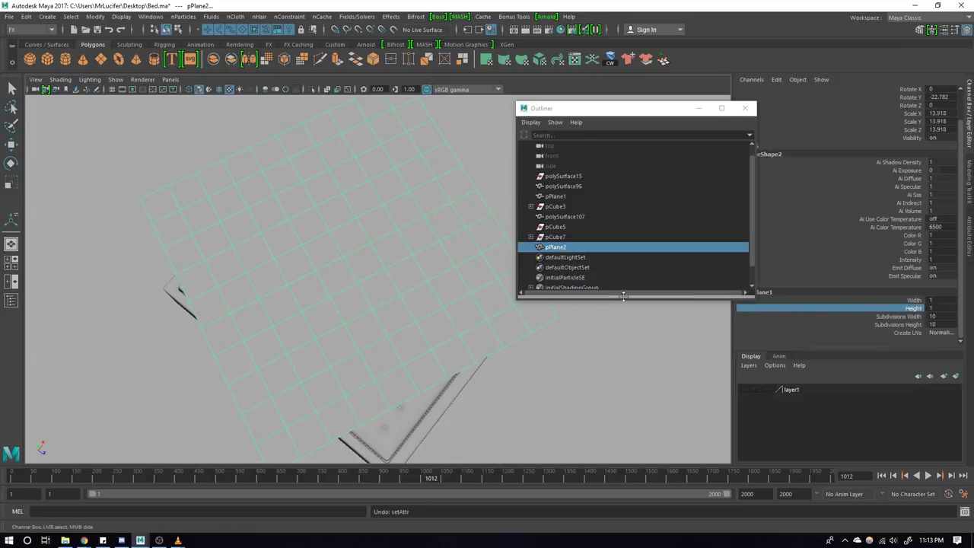
pyautogui.click(831, 301)
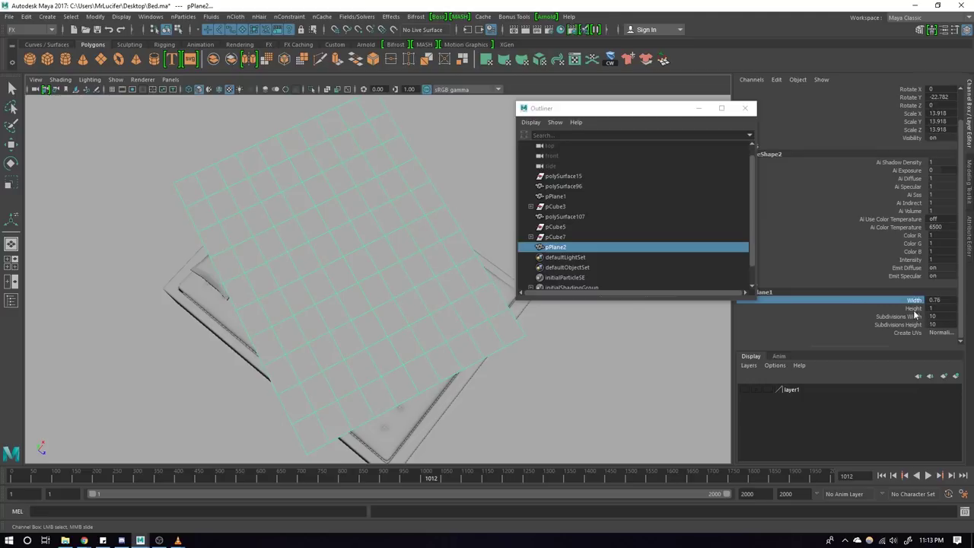
pyautogui.moveTo(916, 315); pyautogui.dragTo(916, 333)
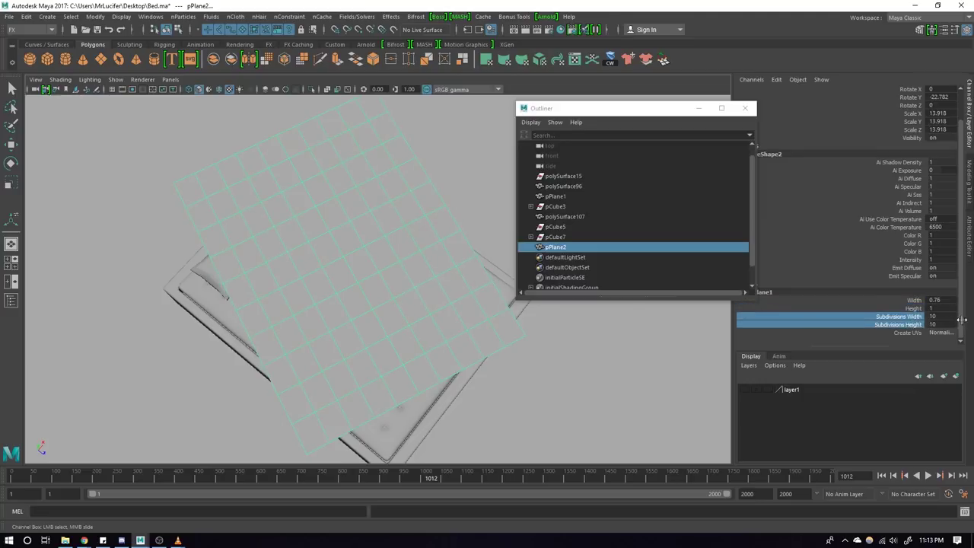
pyautogui.click(948, 324)
pyautogui.write('40')
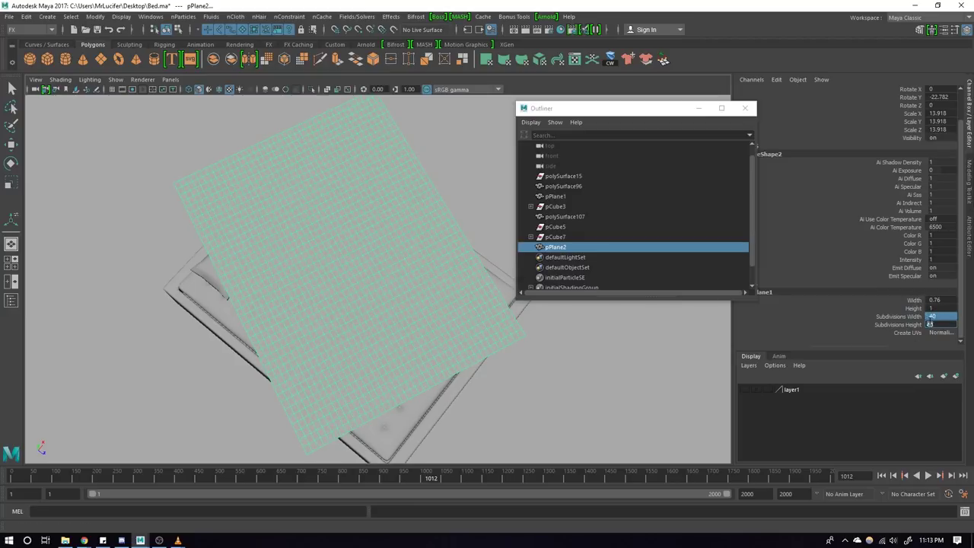
pyautogui.keyDown('alt'); pyautogui.moveTo(413, 337); pyautogui.dragTo(430, 284); pyautogui.keyUp('alt')
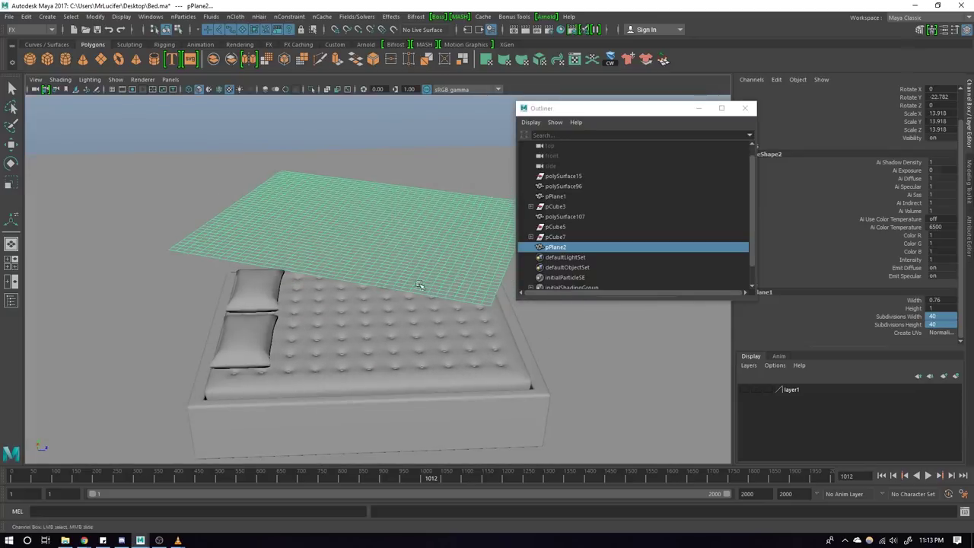
pyautogui.click(901, 325)
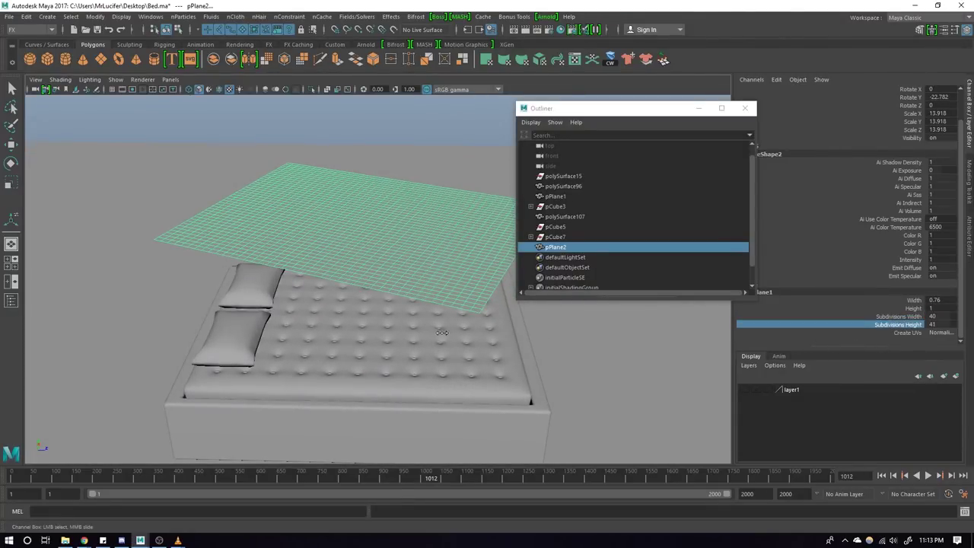
pyautogui.moveTo(442, 332); pyautogui.dragTo(453, 338, button='middle')
pyautogui.moveTo(453, 338)
pyautogui.keyDown('alt'); pyautogui.mouseDown(button='right')
pyautogui.moveTo(443, 363)
pyautogui.moveTo(453, 391)
pyautogui.mouseUp(button='right'); pyautogui.keyUp('alt')
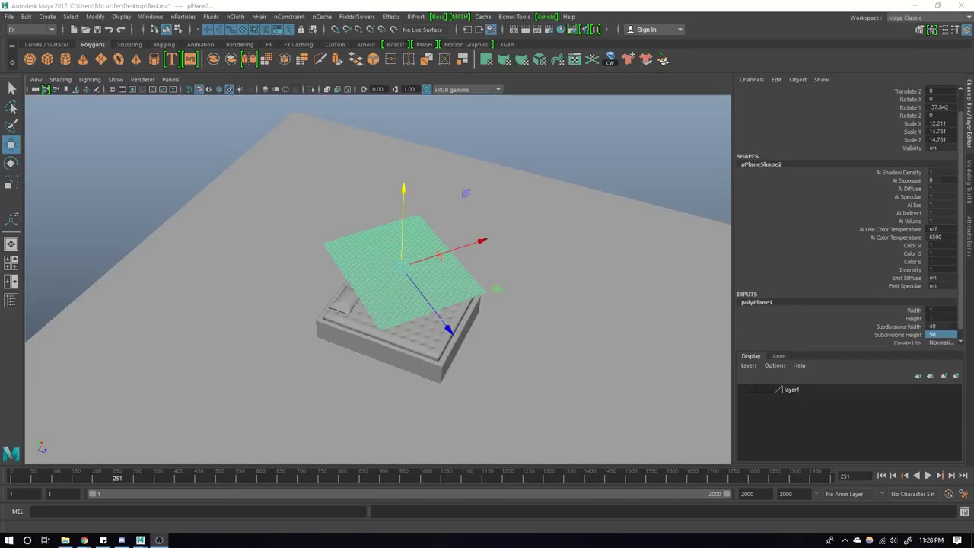
# Step: Tear off the nConstraint and nCloth menus as floating windows
pyautogui.keyDown('alt'); pyautogui.moveTo(140, 191); pyautogui.dragTo(143, 181); pyautogui.keyUp('alt')
pyautogui.keyDown('alt'); pyautogui.moveTo(143, 181); pyautogui.dragTo(249, 196, button='right'); pyautogui.keyUp('alt')
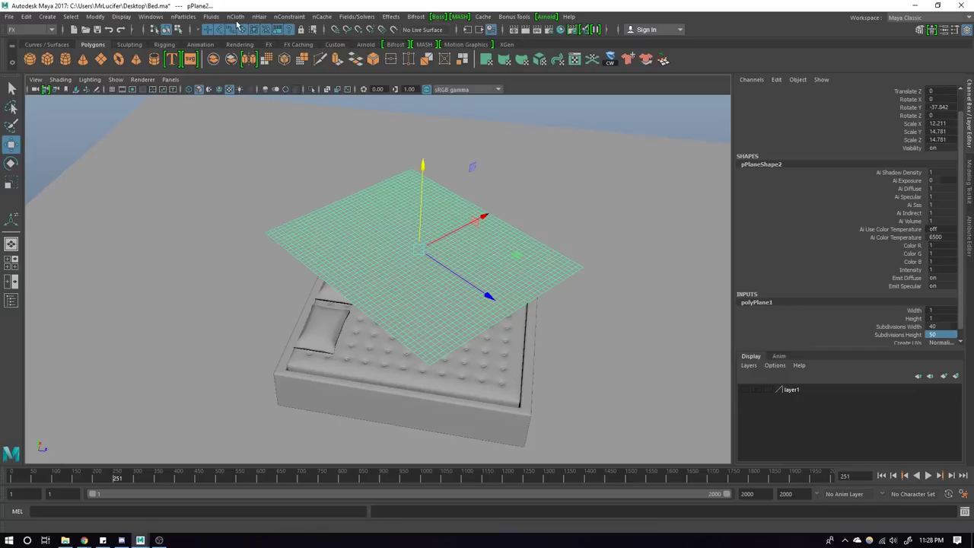
pyautogui.click(288, 16)
pyautogui.click(287, 33)
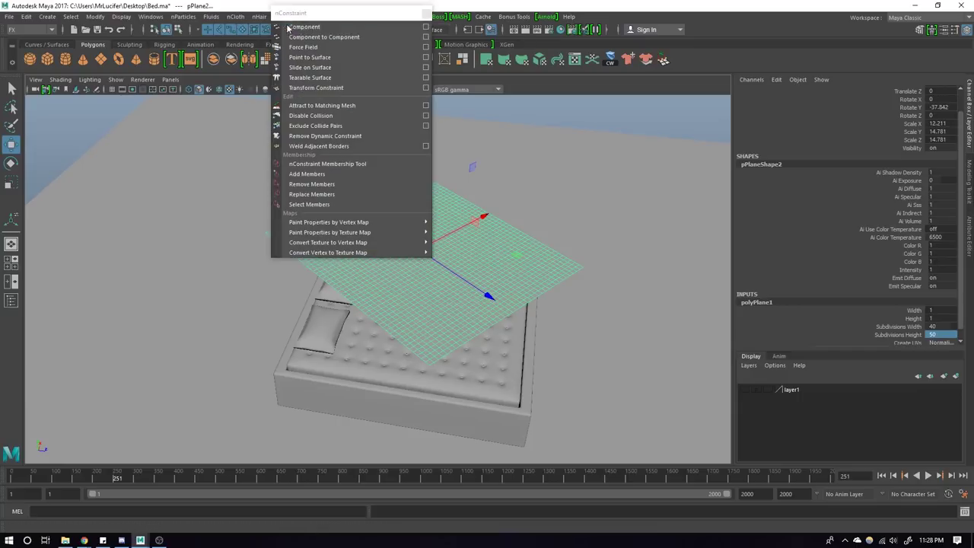
pyautogui.click(235, 17)
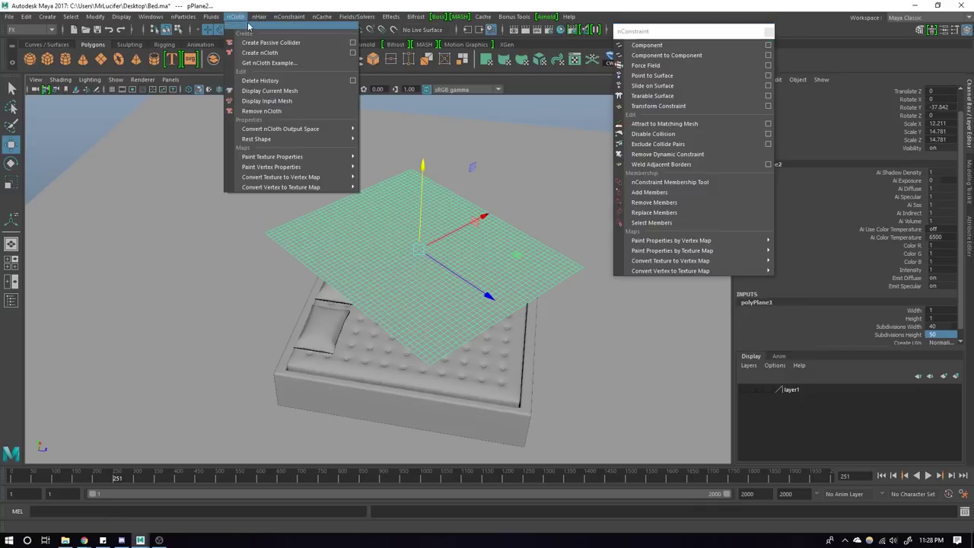
pyautogui.click(289, 26)
pyautogui.click(259, 36)
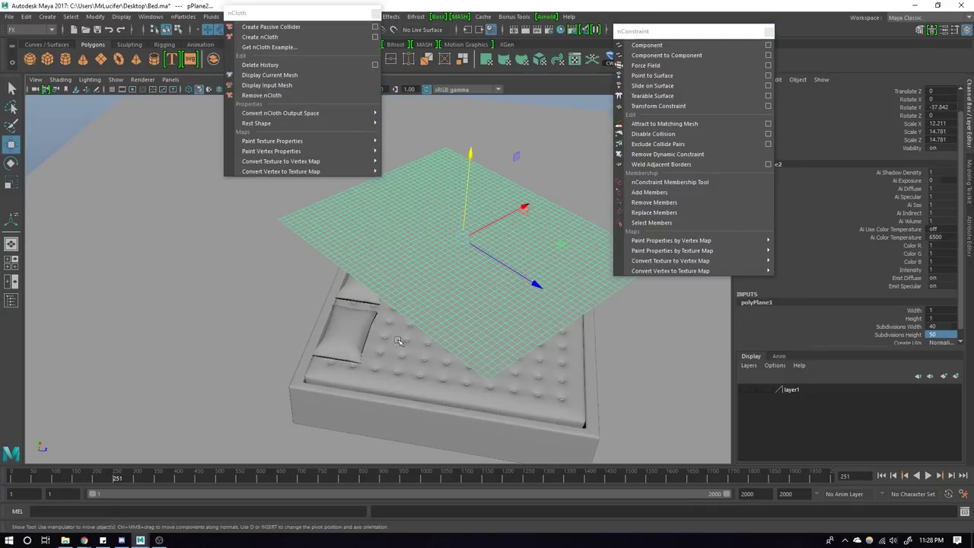
# Step: Make the mattress and pillows passive colliders
pyautogui.keyDown('alt'); pyautogui.moveTo(402, 349); pyautogui.dragTo(376, 320); pyautogui.keyUp('alt')
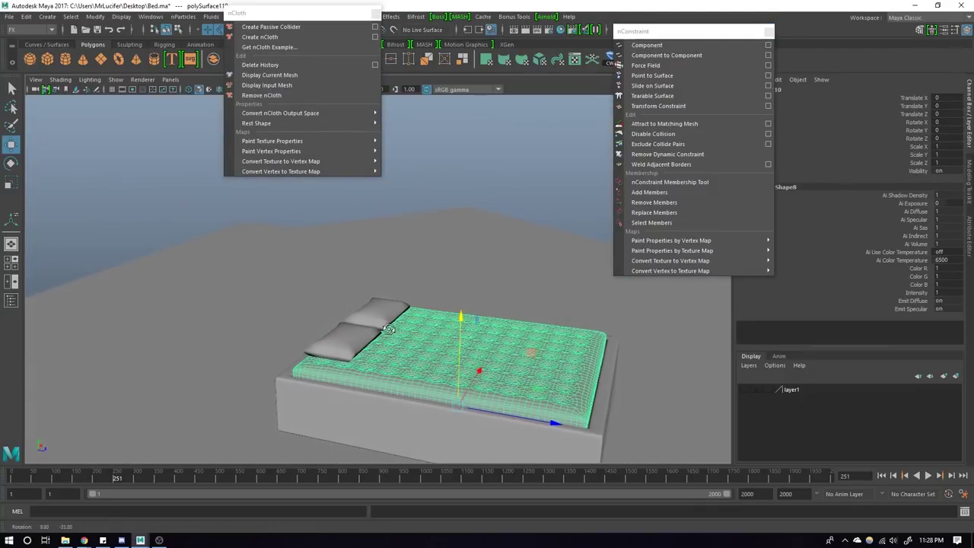
pyautogui.click(376, 321)
pyautogui.scroll(2, 390, 379)
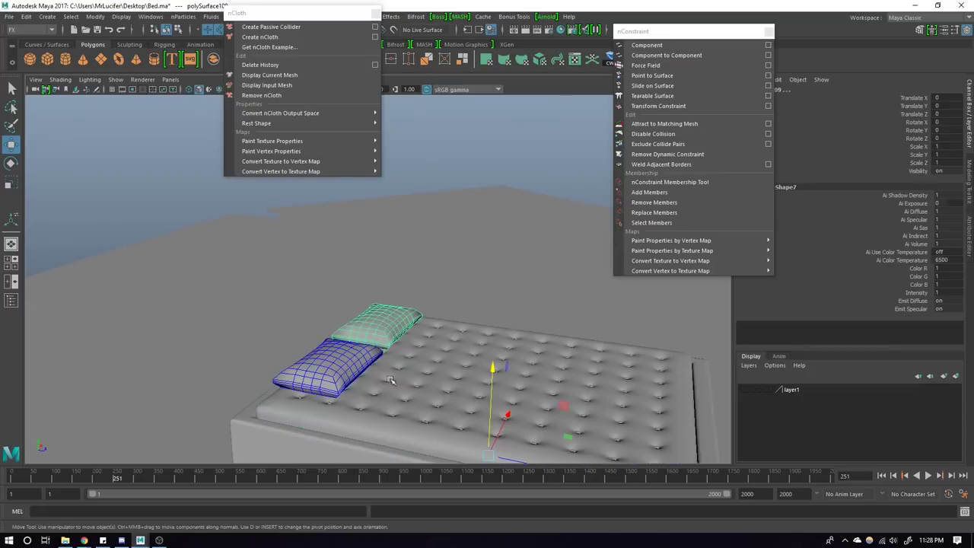
pyautogui.click(391, 373)
pyautogui.keyDown('alt'); pyautogui.moveTo(407, 363); pyautogui.dragTo(343, 287); pyautogui.keyUp('alt')
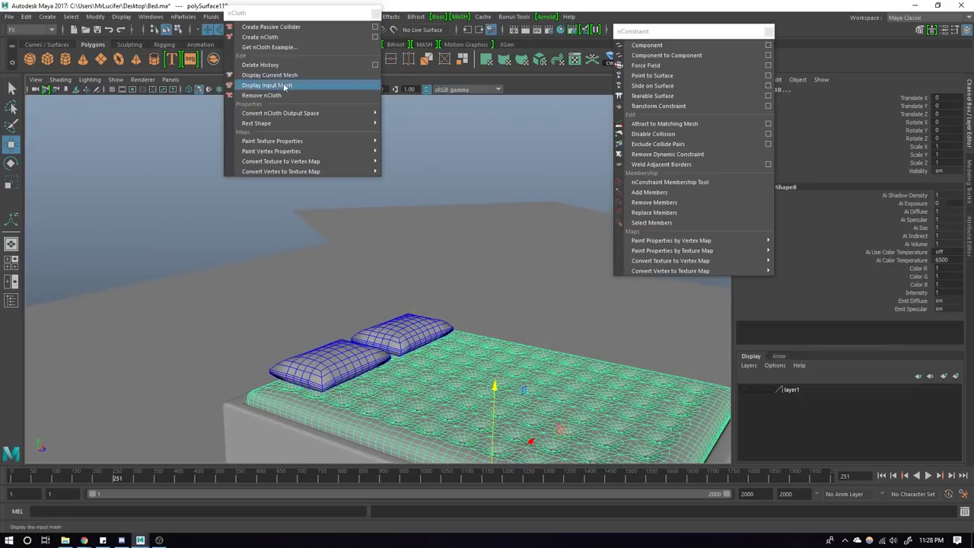
pyautogui.click(293, 27)
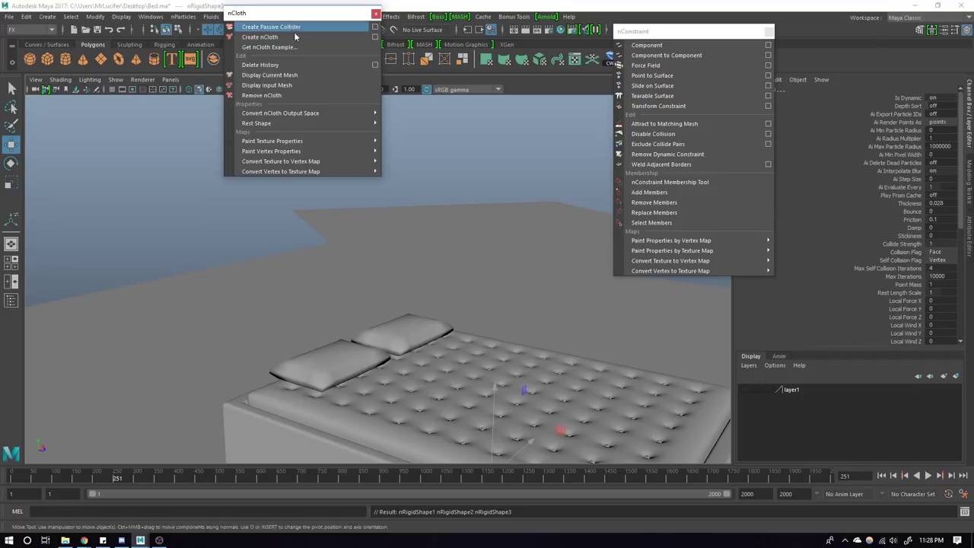
# Step: Convert the plane hanging above the bed into an nCloth object
pyautogui.moveTo(544, 276)
pyautogui.keyDown('alt'); pyautogui.mouseDown()
pyautogui.moveTo(453, 363)
pyautogui.moveTo(430, 298)
pyautogui.moveTo(386, 265)
pyautogui.mouseUp(); pyautogui.keyUp('alt')
pyautogui.click(444, 292)
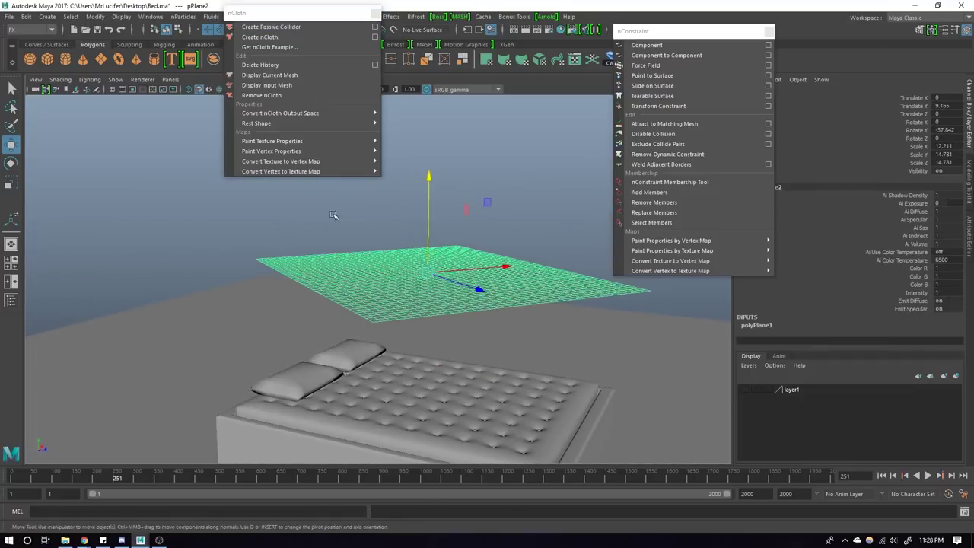
pyautogui.click(268, 41)
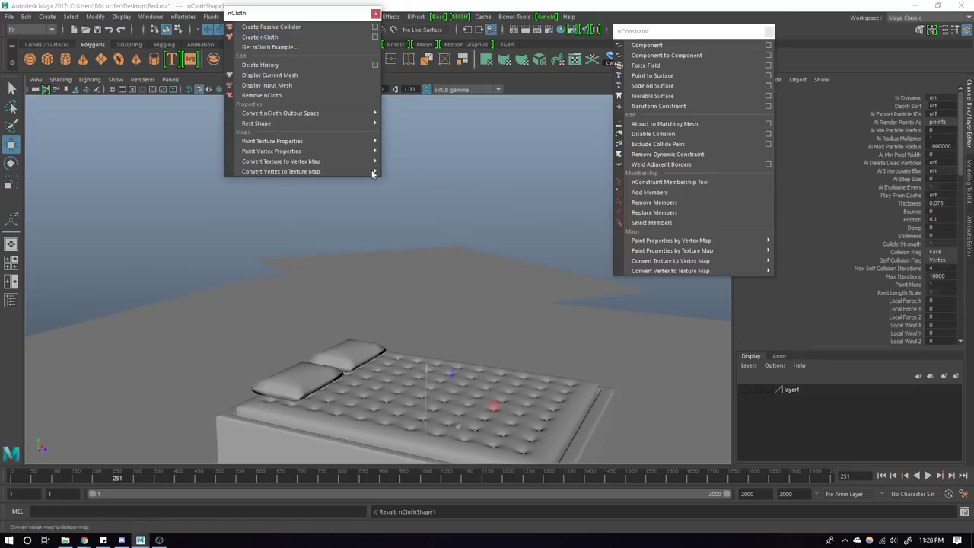
# Step: Pin several of the cloth plane's vertices with an nConstraint Transform Constraint
pyautogui.click(375, 14)
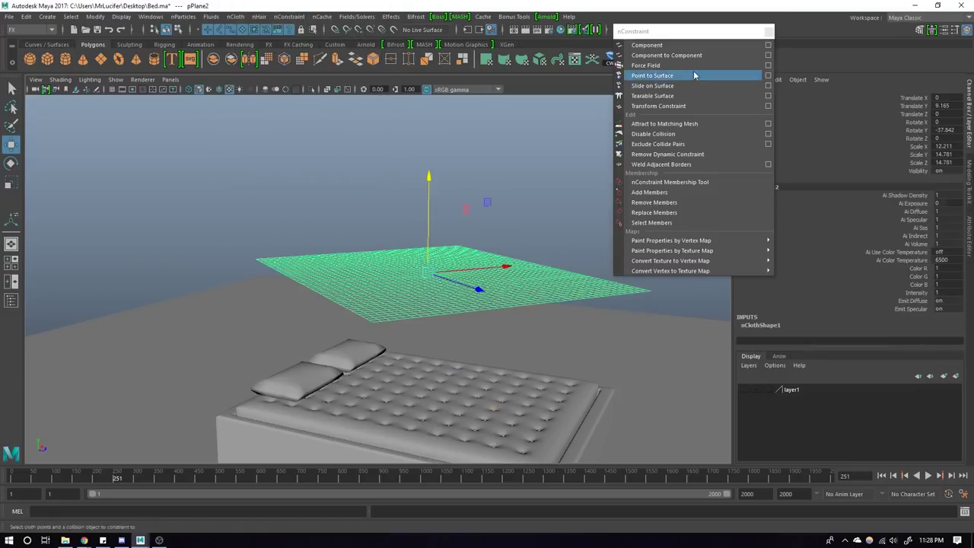
pyautogui.press('f')
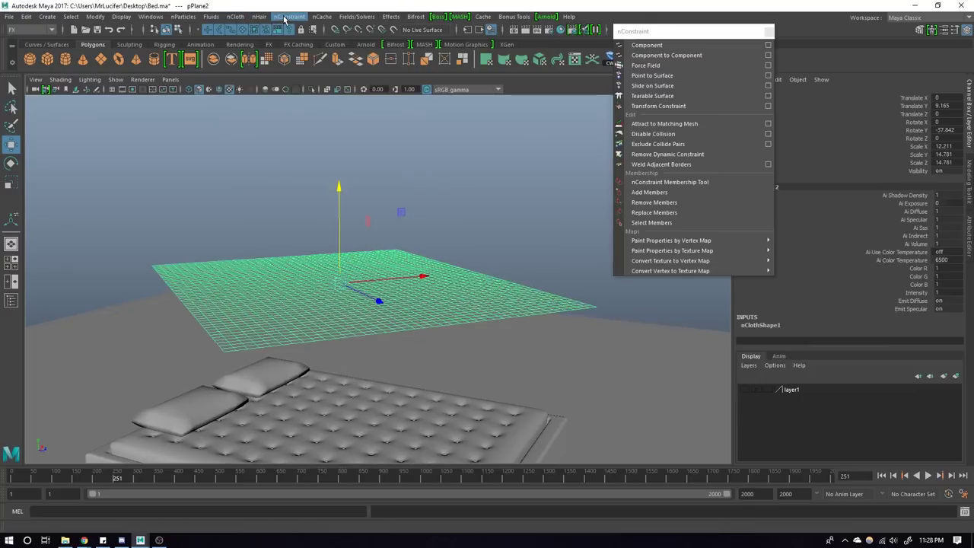
pyautogui.click(289, 16)
pyautogui.keyDown('alt'); pyautogui.moveTo(506, 121); pyautogui.dragTo(304, 258); pyautogui.keyUp('alt')
pyautogui.press('F9')
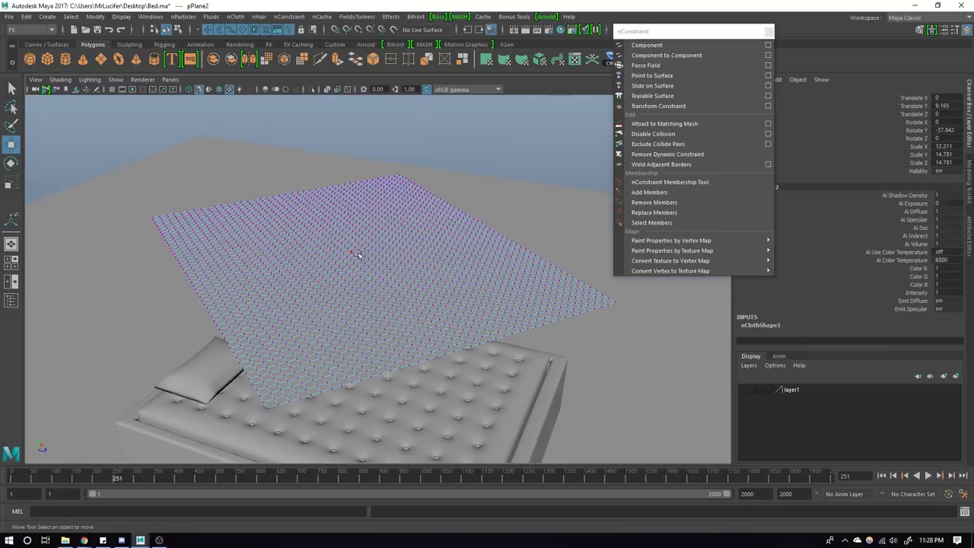
pyautogui.moveTo(298, 215)
pyautogui.keyDown('alt'); pyautogui.mouseDown()
pyautogui.moveTo(311, 202)
pyautogui.moveTo(330, 226)
pyautogui.moveTo(282, 234)
pyautogui.moveTo(284, 219)
pyautogui.mouseUp(); pyautogui.keyUp('alt')
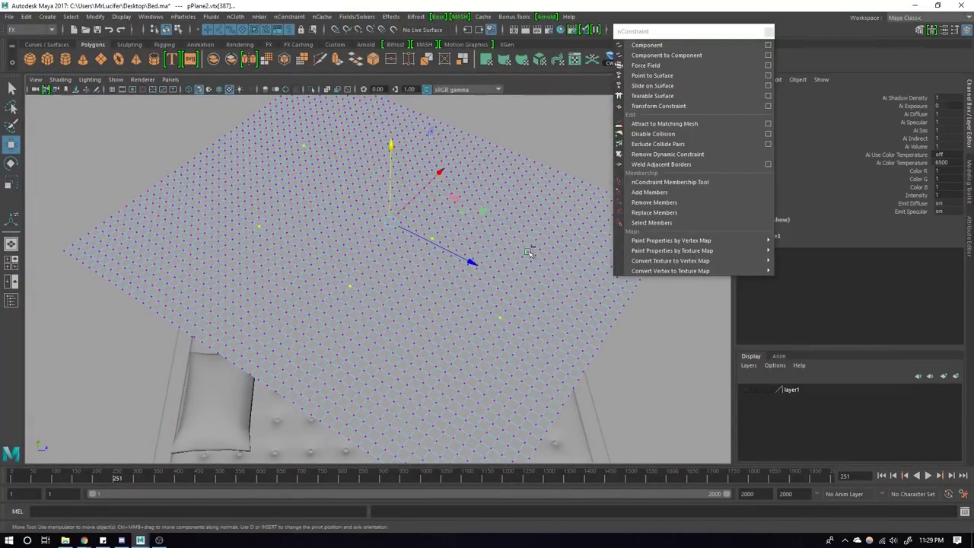
pyautogui.click(679, 107)
pyautogui.moveTo(313, 200)
pyautogui.keyDown('alt'); pyautogui.mouseDown()
pyautogui.moveTo(333, 182)
pyautogui.moveTo(305, 202)
pyautogui.moveTo(322, 201)
pyautogui.mouseUp(); pyautogui.keyUp('alt')
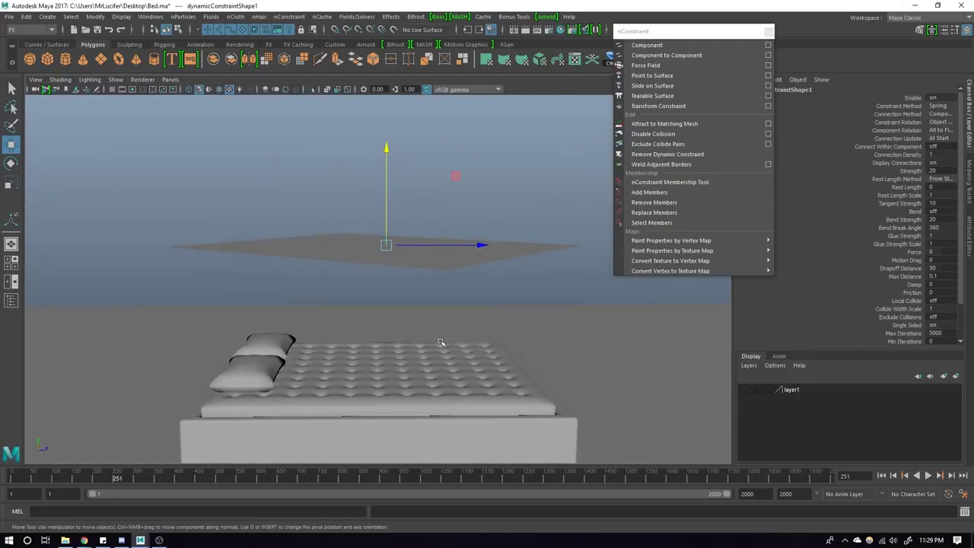
pyautogui.press('space')
pyautogui.press('space')
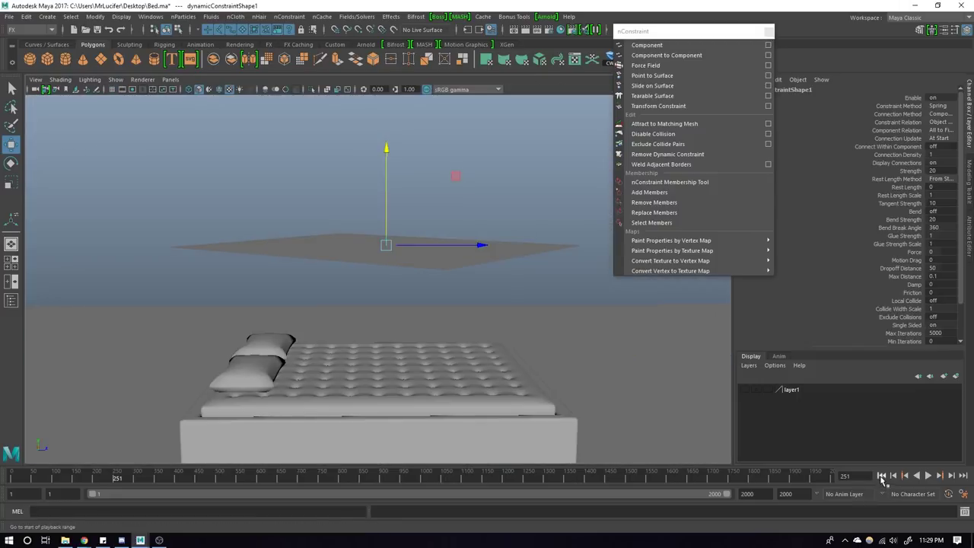
pyautogui.click(930, 478)
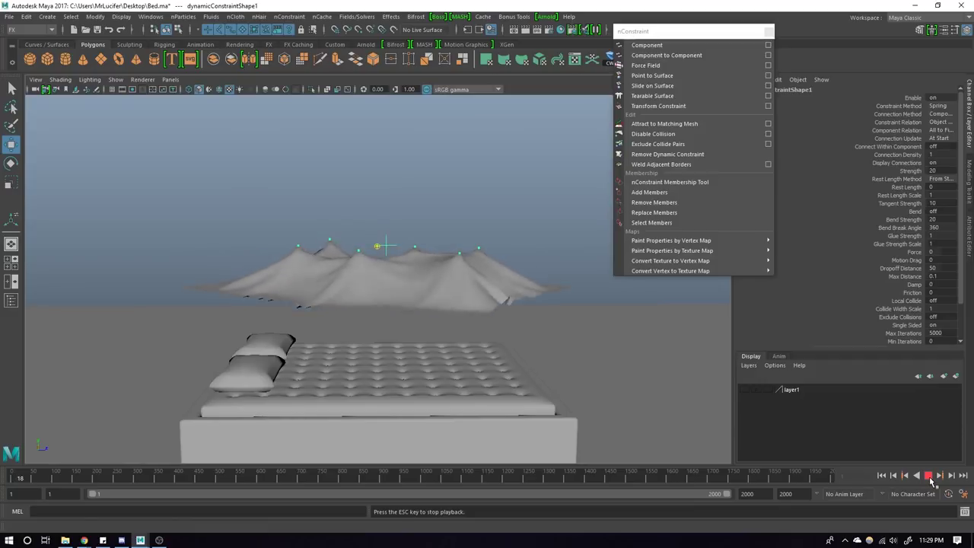
pyautogui.click(929, 476)
pyautogui.moveTo(488, 289)
pyautogui.keyDown('alt'); pyautogui.mouseDown()
pyautogui.moveTo(554, 312)
pyautogui.moveTo(487, 266)
pyautogui.mouseUp(); pyautogui.keyUp('alt')
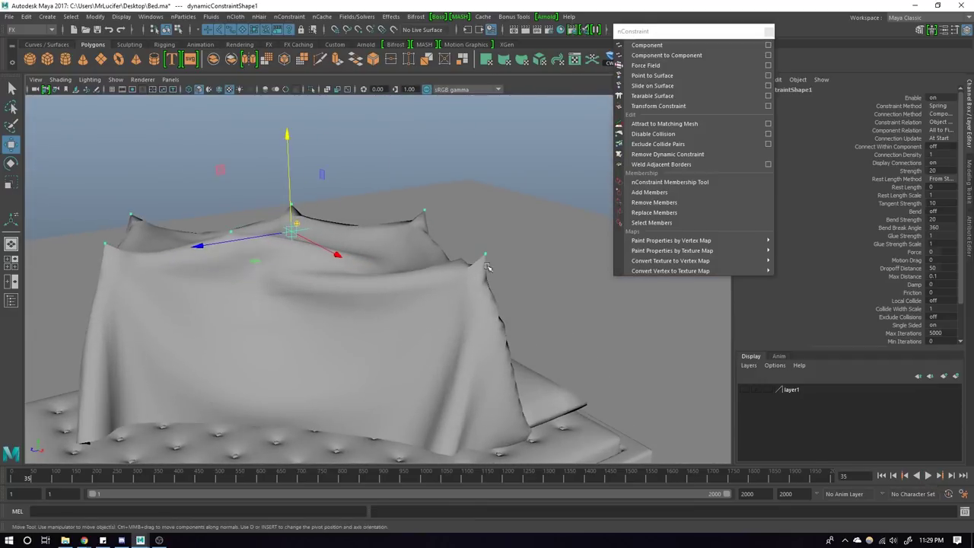
pyautogui.hotkey('ctrl', 'z')
pyautogui.hotkey('ctrl', 'z')
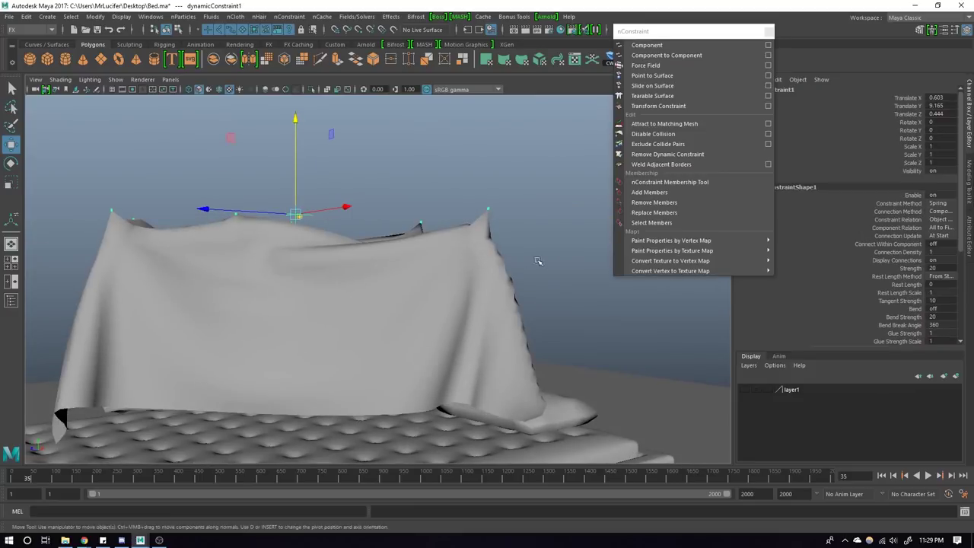
pyautogui.scroll(2, 482, 246)
pyautogui.press('F9')
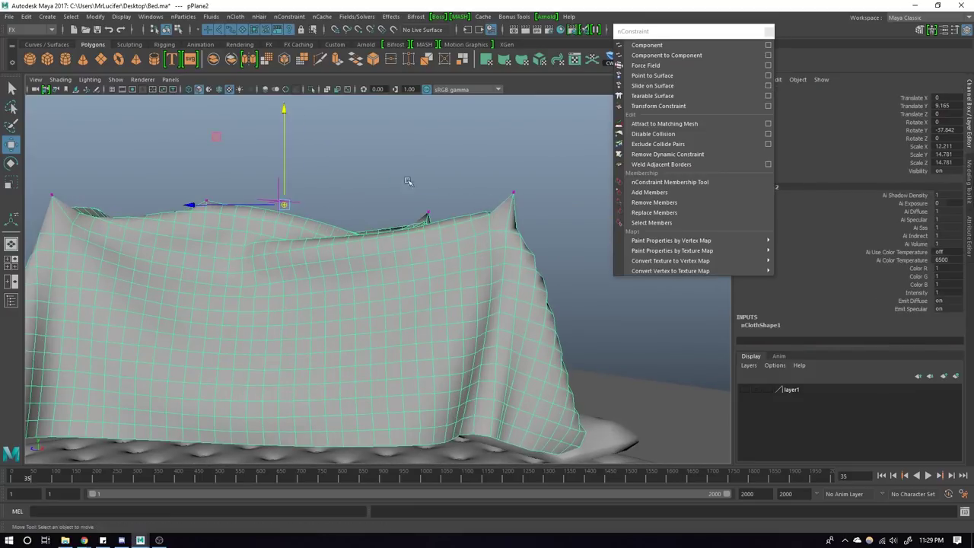
pyautogui.click(514, 195)
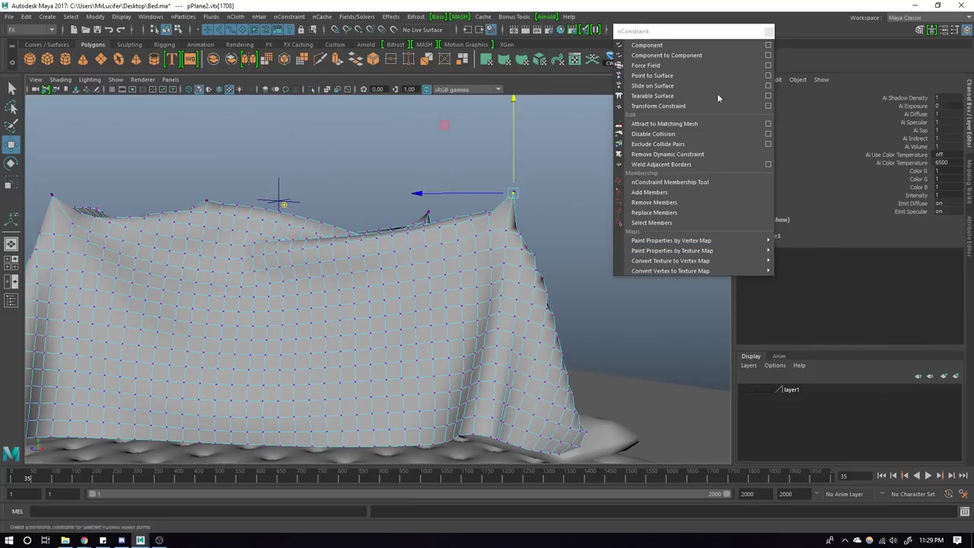
pyautogui.moveTo(660, 29); pyautogui.dragTo(584, 25)
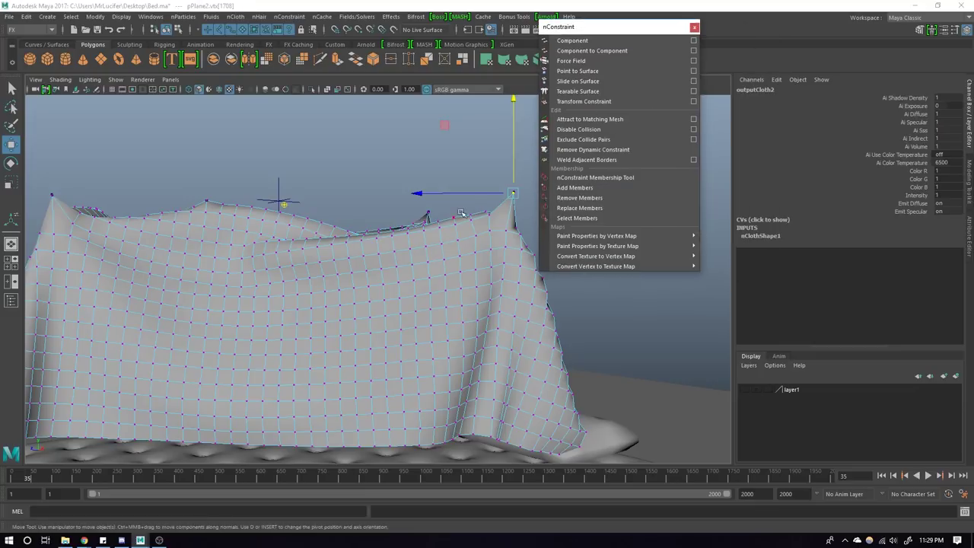
pyautogui.press('F8')
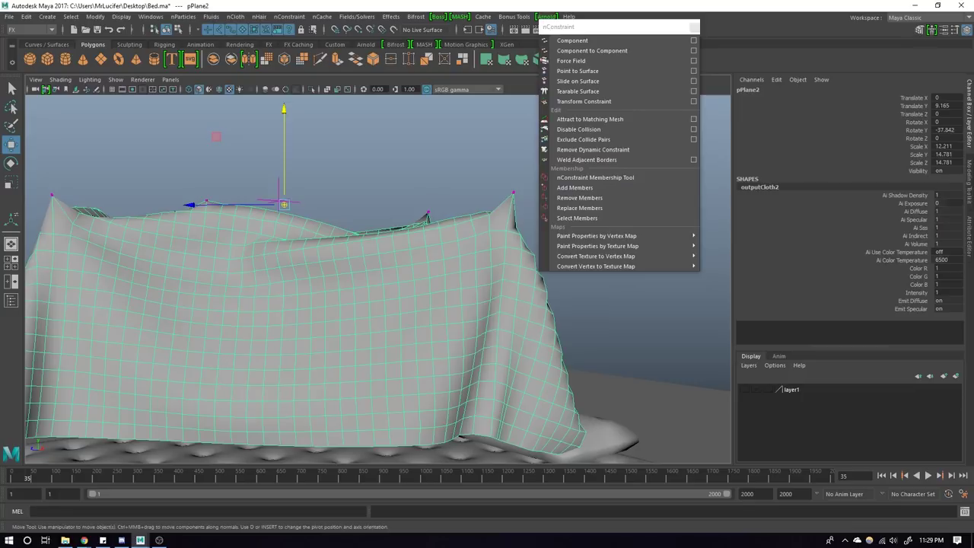
pyautogui.click(279, 196)
pyautogui.moveTo(279, 195)
pyautogui.keyDown('alt'); pyautogui.mouseDown()
pyautogui.moveTo(324, 238)
pyautogui.moveTo(341, 226)
pyautogui.mouseUp(); pyautogui.keyUp('alt')
pyautogui.click(333, 235)
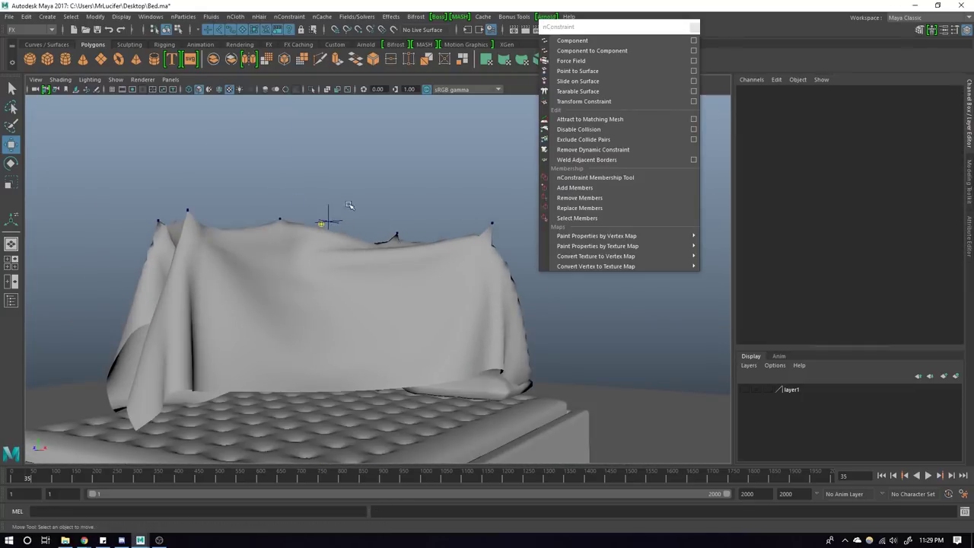
pyautogui.click(348, 251)
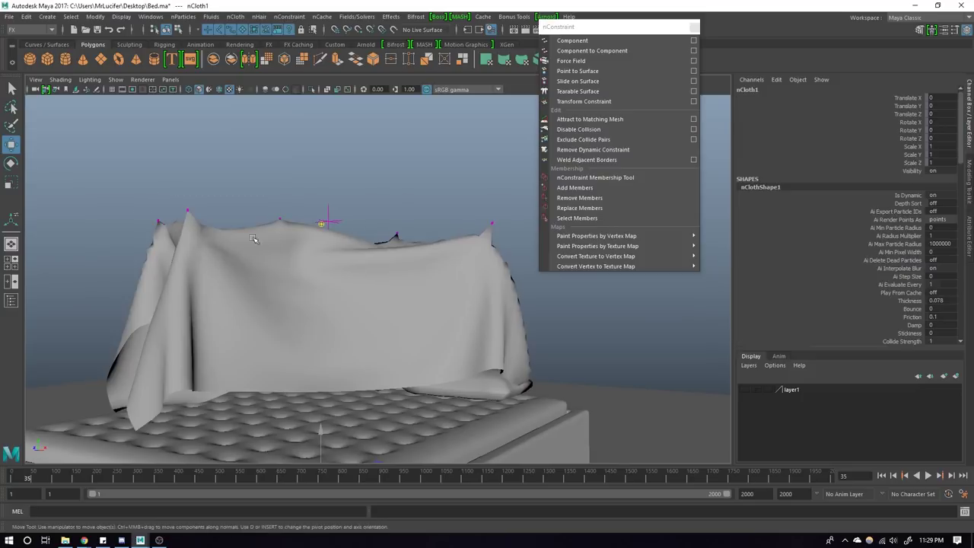
pyautogui.keyDown('alt'); pyautogui.moveTo(204, 242); pyautogui.dragTo(235, 233); pyautogui.keyUp('alt')
pyautogui.press('4')
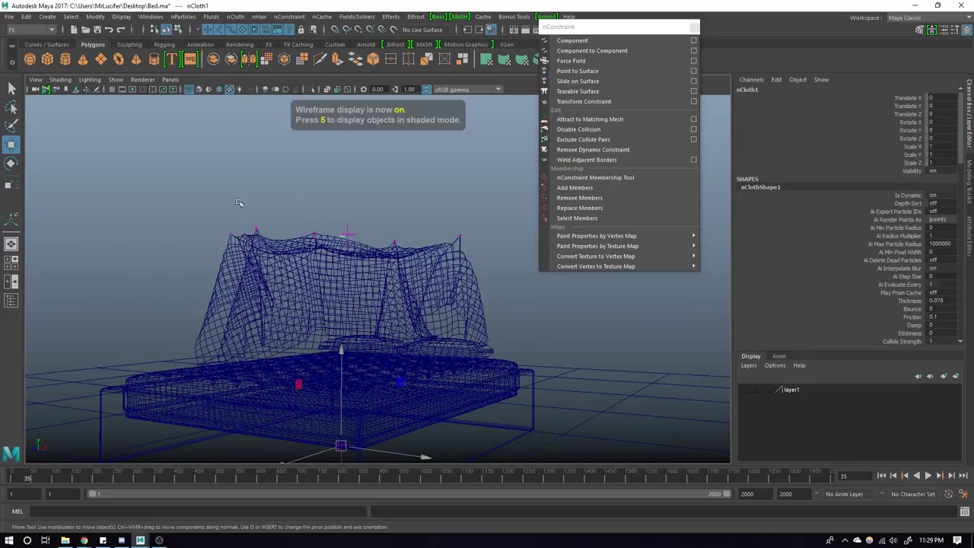
# Step: Combine the plane pieces above the bed into one mesh
pyautogui.scroll(-3, 380, 289)
pyautogui.click(373, 279)
pyautogui.moveTo(373, 278)
pyautogui.keyDown('alt'); pyautogui.mouseDown()
pyautogui.moveTo(406, 282)
pyautogui.moveTo(371, 292)
pyautogui.moveTo(174, 276)
pyautogui.moveTo(190, 284)
pyautogui.moveTo(301, 238)
pyautogui.moveTo(304, 194)
pyautogui.mouseUp(); pyautogui.keyUp('alt')
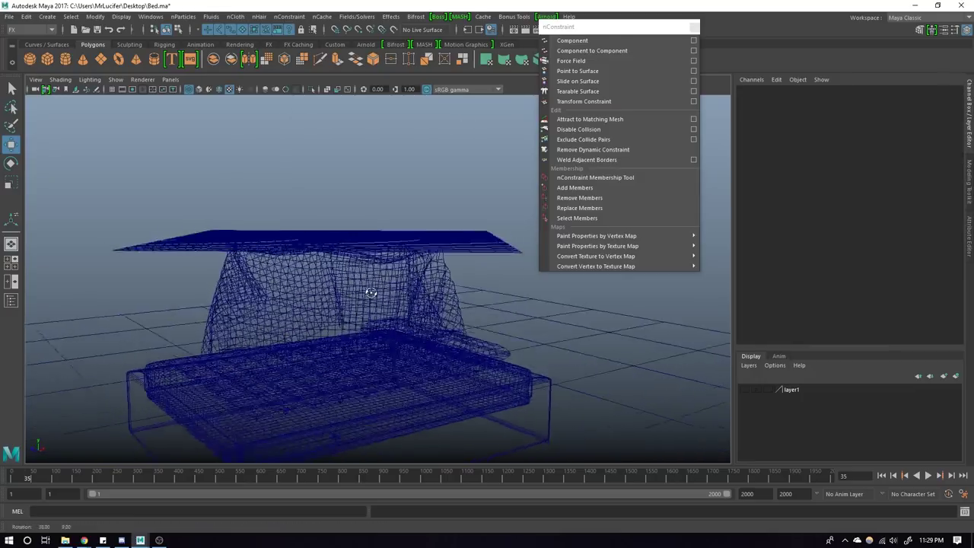
pyautogui.click(300, 239)
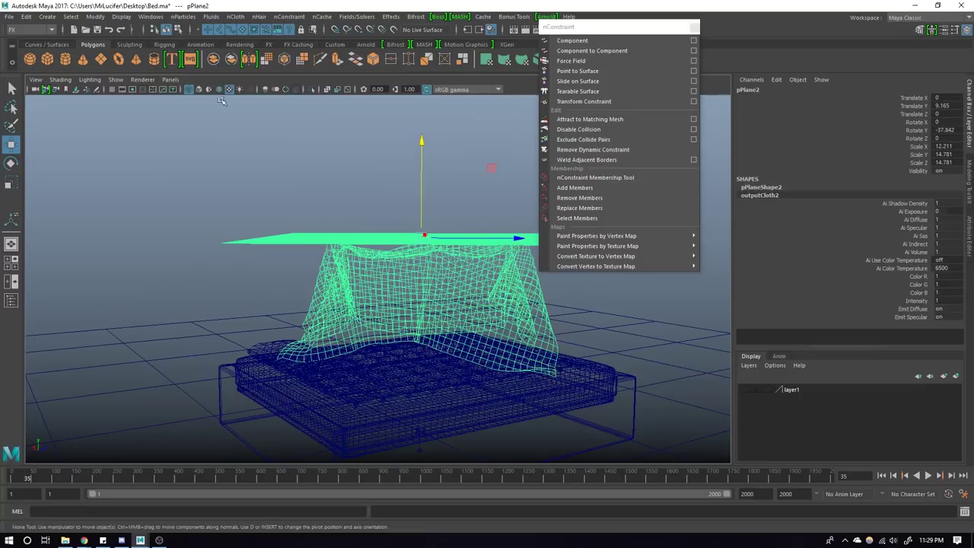
pyautogui.click(217, 63)
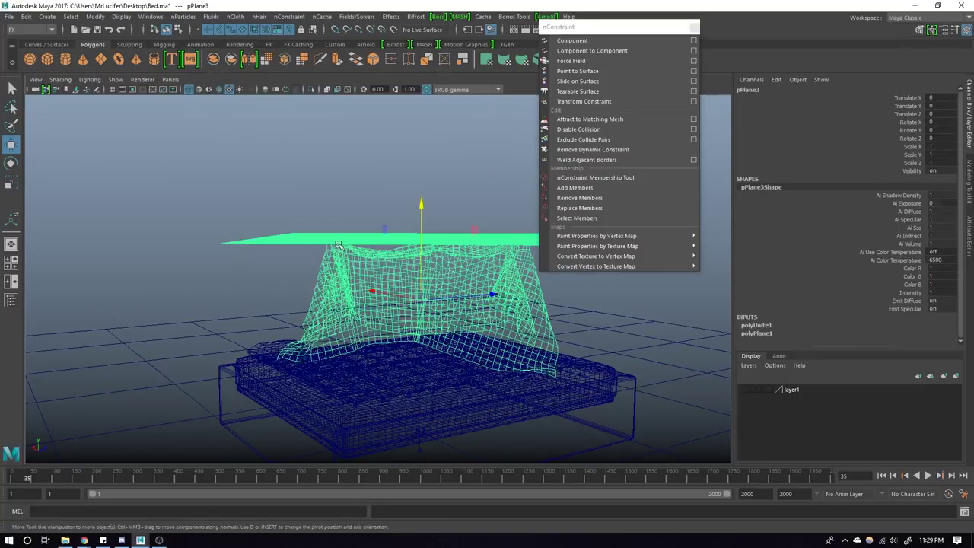
# Step: Select the pillow and the plane and combine them into one mesh
pyautogui.click(369, 269)
pyautogui.click(339, 278)
pyautogui.click(323, 201)
pyautogui.click(356, 239)
pyautogui.click(357, 240)
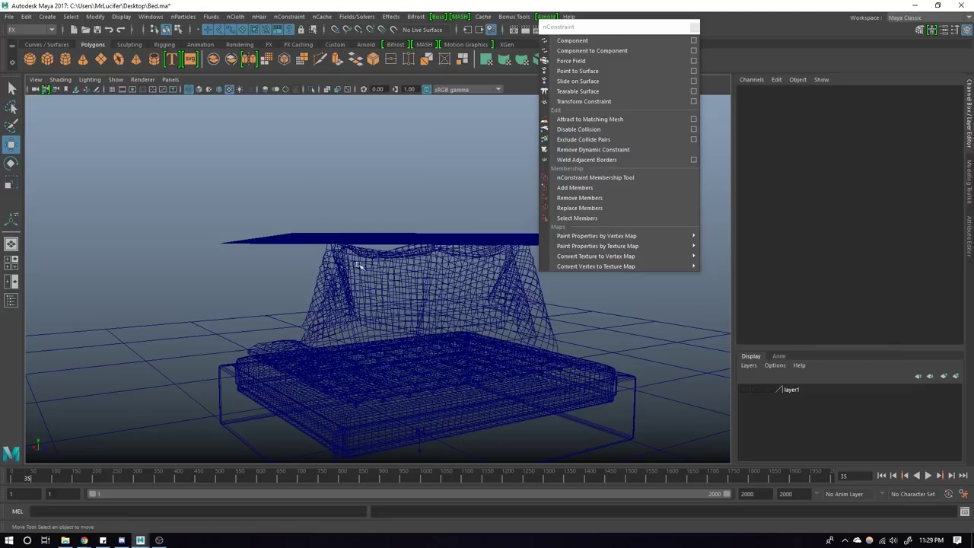
pyautogui.click(356, 240)
pyautogui.click(390, 358)
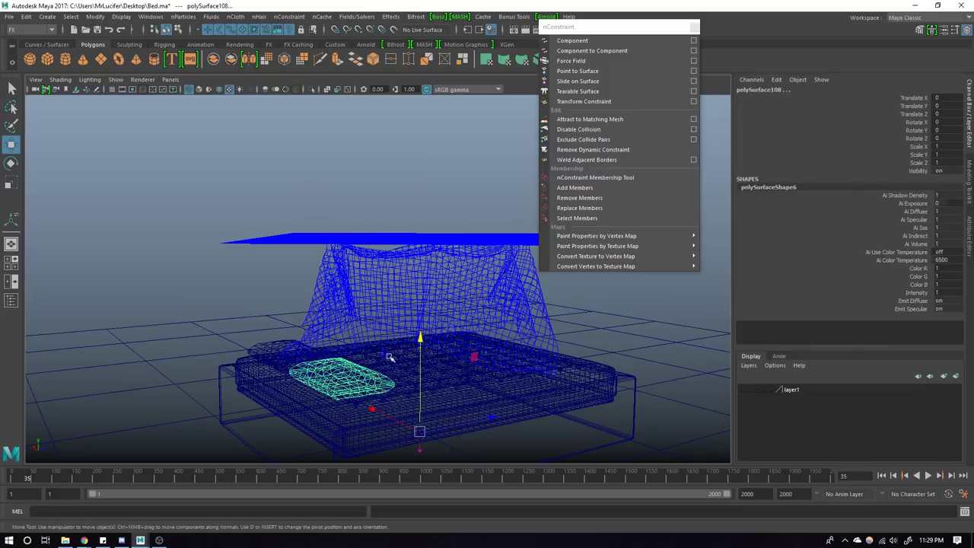
pyautogui.click(343, 267)
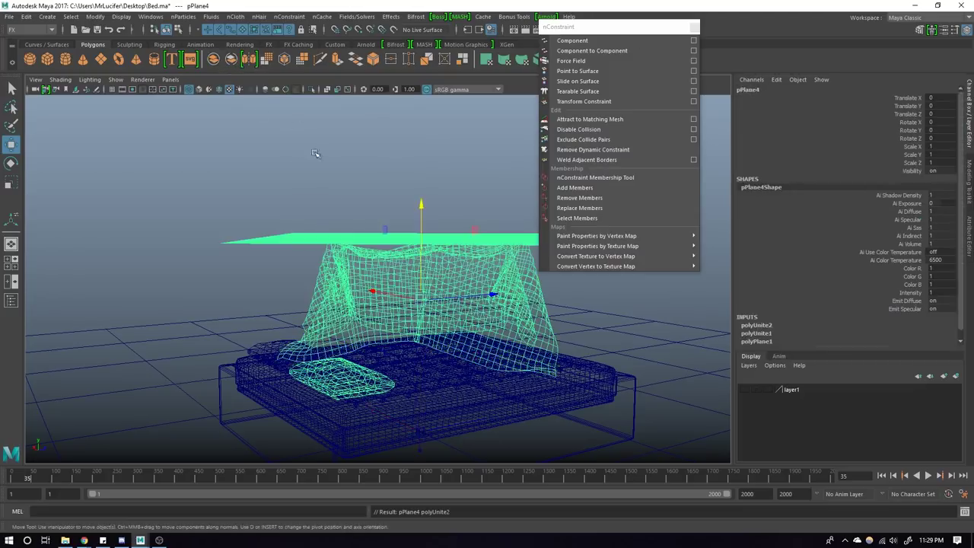
pyautogui.click(370, 190)
# Step: Separate the combined mesh to isolate the draped cloth, back in shaded display
pyautogui.click(378, 302)
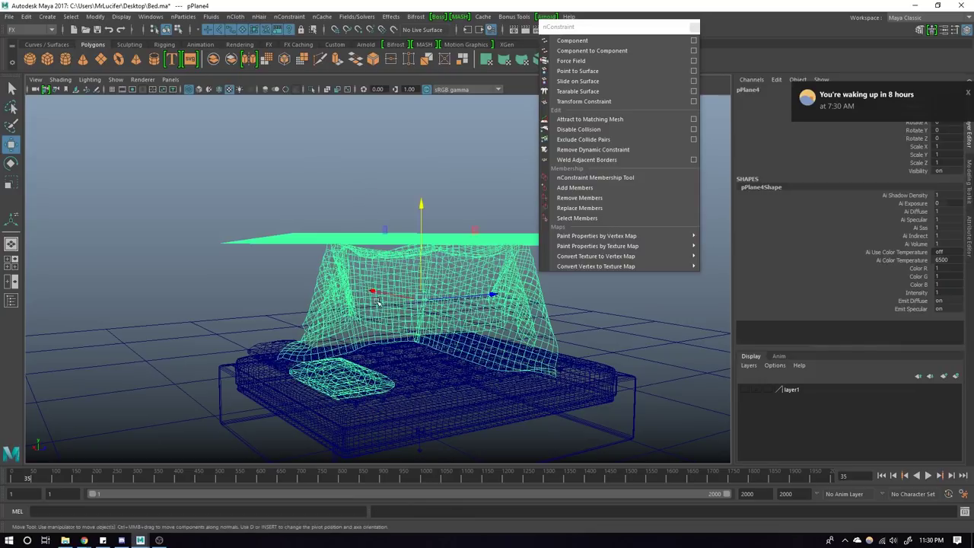
pyautogui.click(229, 61)
pyautogui.click(391, 218)
pyautogui.click(389, 240)
pyautogui.click(390, 240)
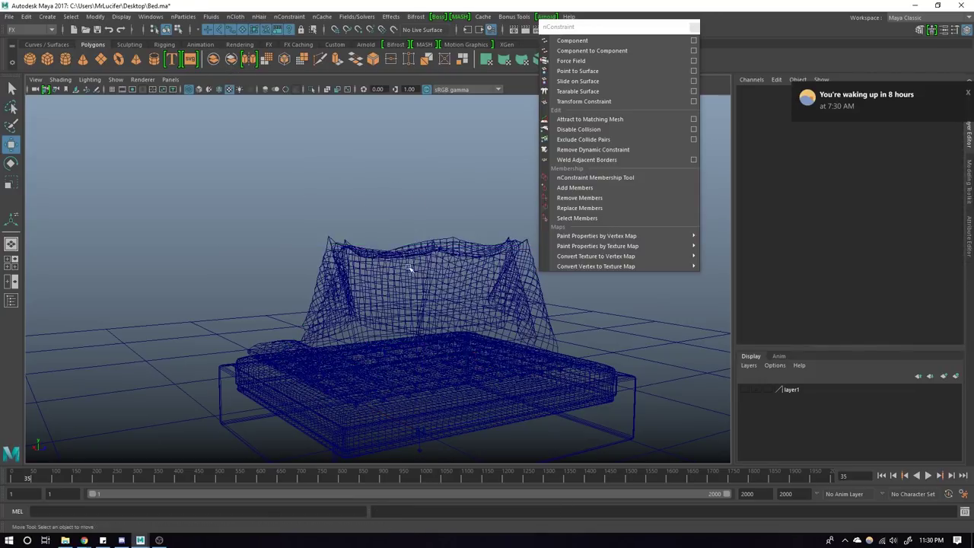
pyautogui.click(398, 278)
pyautogui.moveTo(398, 278)
pyautogui.keyDown('alt'); pyautogui.mouseDown()
pyautogui.moveTo(393, 251)
pyautogui.moveTo(417, 288)
pyautogui.moveTo(652, 320)
pyautogui.mouseUp(); pyautogui.keyUp('alt')
pyautogui.press('5')
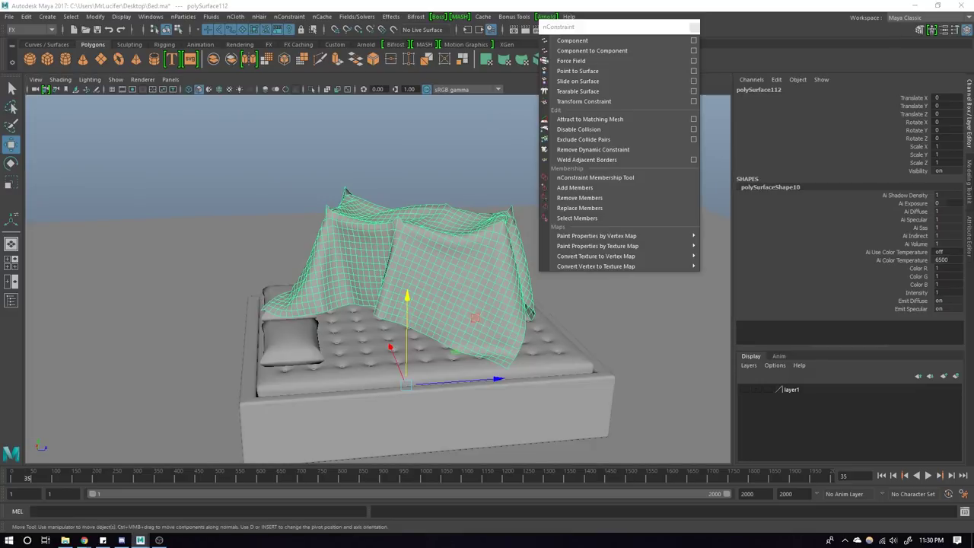
# Step: Make the mattress and pillows passive colliders
pyautogui.click(647, 365)
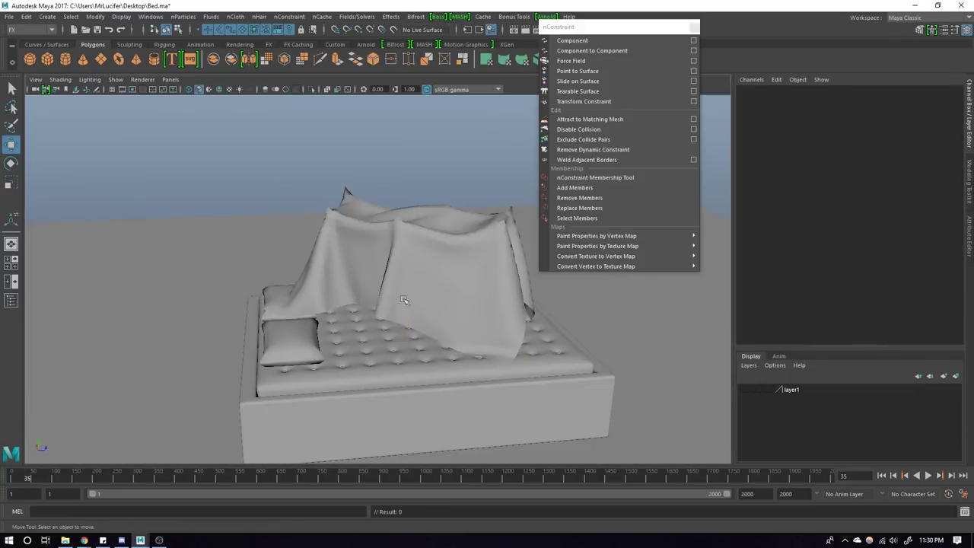
pyautogui.keyDown('alt'); pyautogui.moveTo(614, 314); pyautogui.dragTo(289, 310); pyautogui.keyUp('alt')
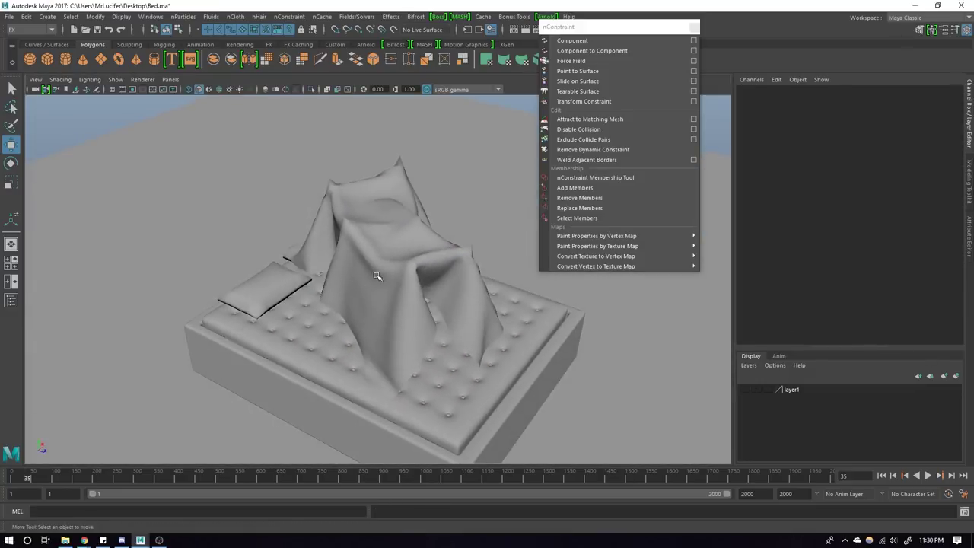
pyautogui.moveTo(376, 277)
pyautogui.keyDown('alt'); pyautogui.mouseDown()
pyautogui.moveTo(459, 291)
pyautogui.moveTo(434, 344)
pyautogui.moveTo(254, 360)
pyautogui.mouseUp(); pyautogui.keyUp('alt')
pyautogui.click(434, 344)
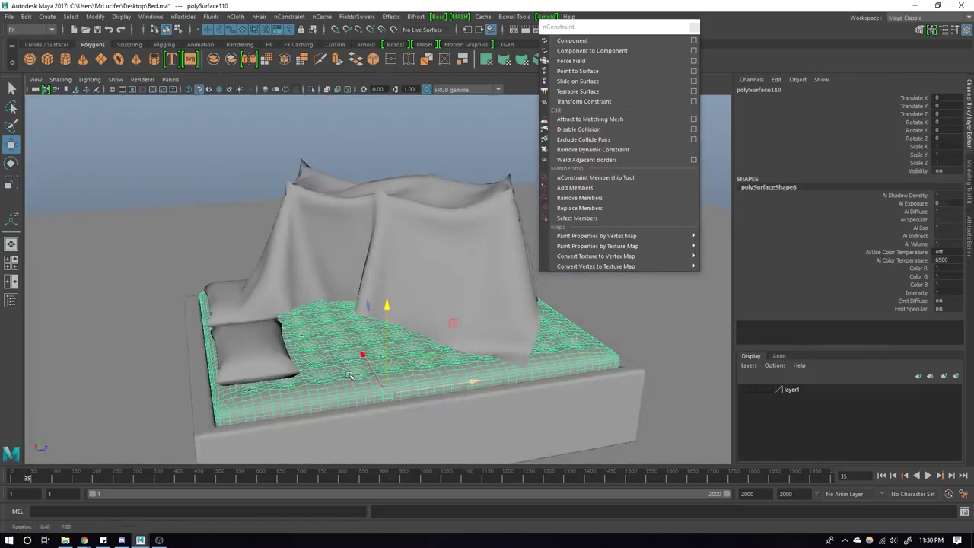
pyautogui.keyDown('shift'); pyautogui.click(247, 359); pyautogui.keyUp('shift')
pyautogui.keyDown('shift'); pyautogui.click(237, 336); pyautogui.keyUp('shift')
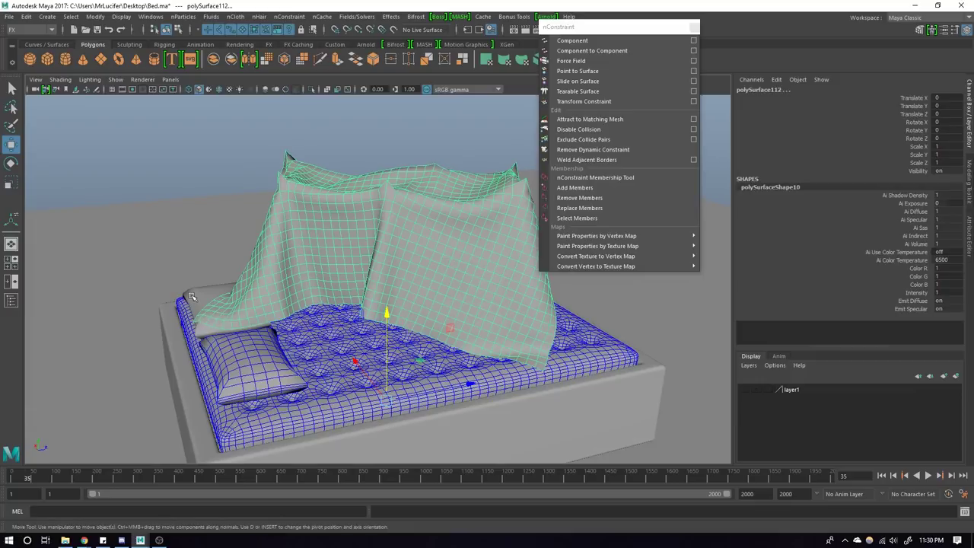
pyautogui.keyDown('shift'); pyautogui.click(191, 297); pyautogui.keyUp('shift')
pyautogui.keyDown('alt'); pyautogui.moveTo(294, 283); pyautogui.dragTo(325, 190); pyautogui.keyUp('alt')
pyautogui.click(243, 341)
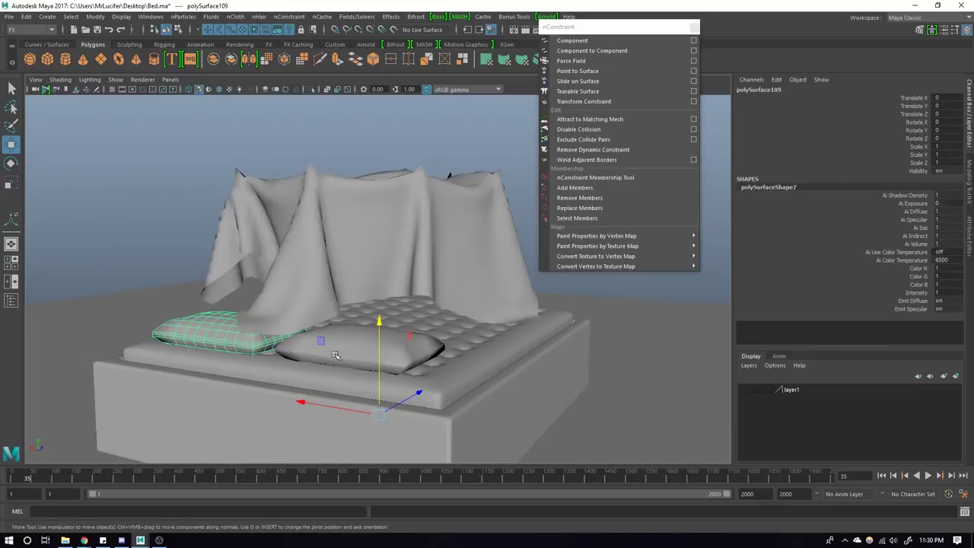
pyautogui.keyDown('shift'); pyautogui.click(329, 358); pyautogui.keyUp('shift')
pyautogui.keyDown('shift'); pyautogui.click(304, 375); pyautogui.keyUp('shift')
pyautogui.keyDown('alt'); pyautogui.moveTo(304, 375); pyautogui.dragTo(406, 350); pyautogui.keyUp('alt')
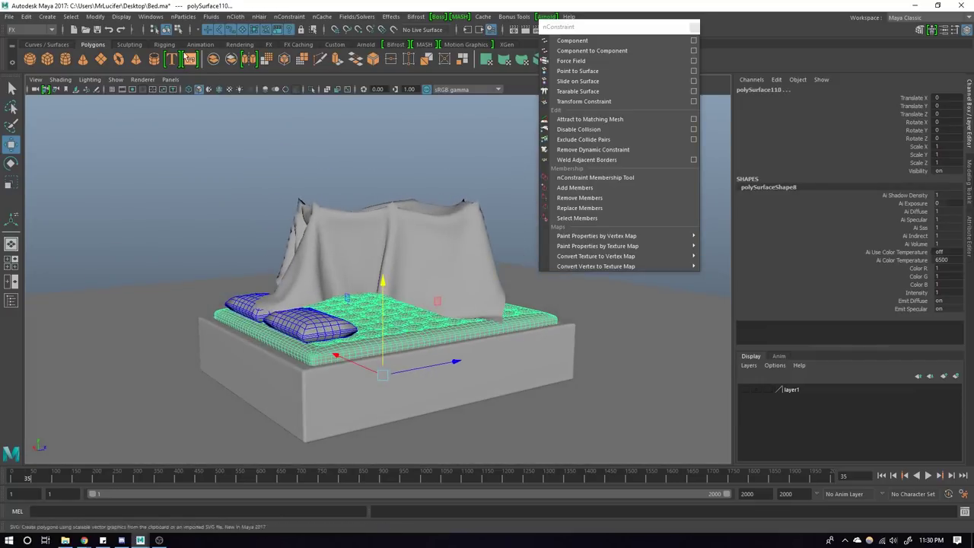
pyautogui.click(245, 17)
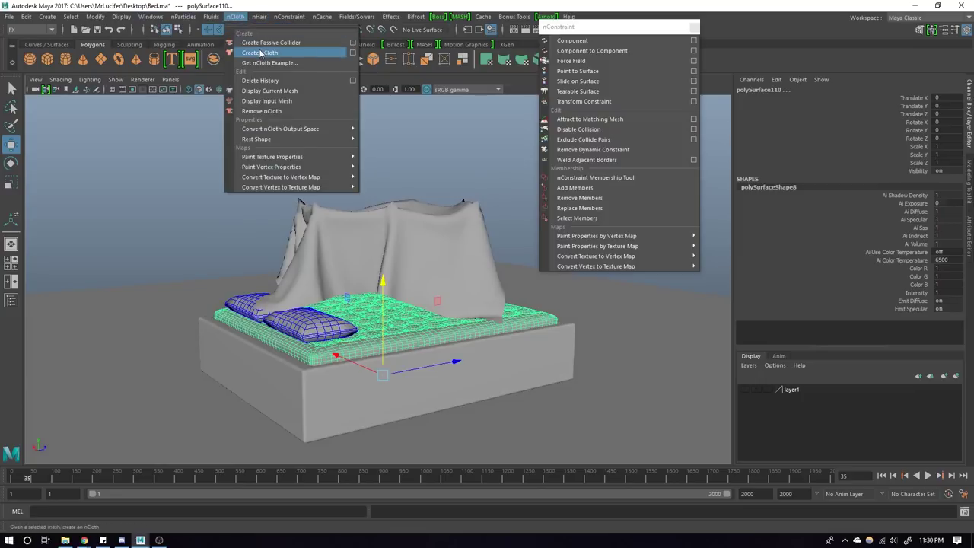
pyautogui.click(262, 61)
# Step: Turn the draped cloth mesh polySurface112 into an nCloth object
pyautogui.click(358, 192)
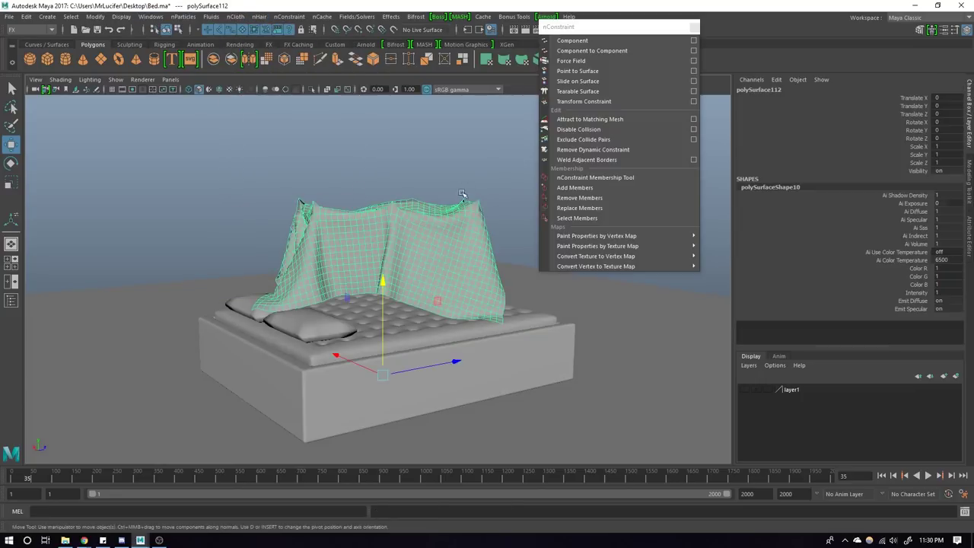
pyautogui.click(236, 17)
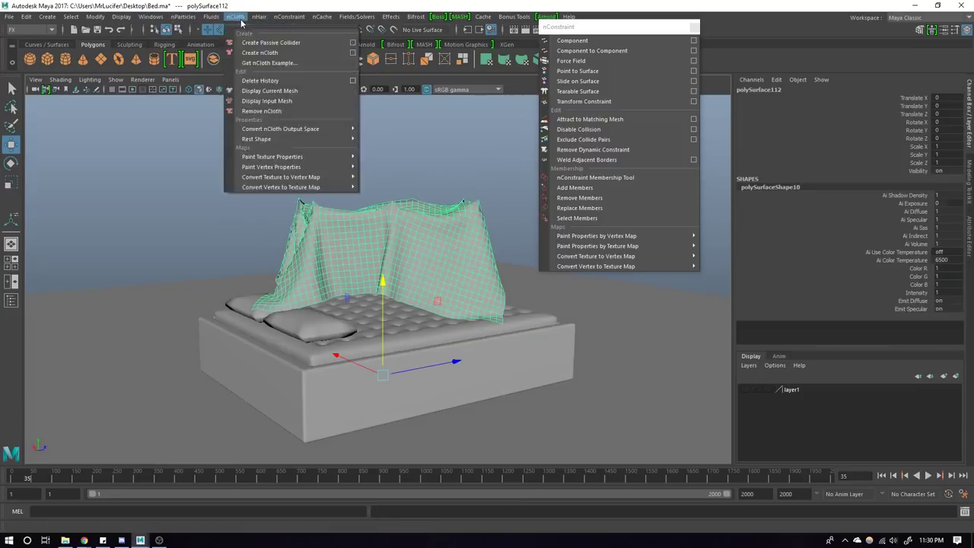
pyautogui.click(275, 52)
pyautogui.scroll(2, 362, 239)
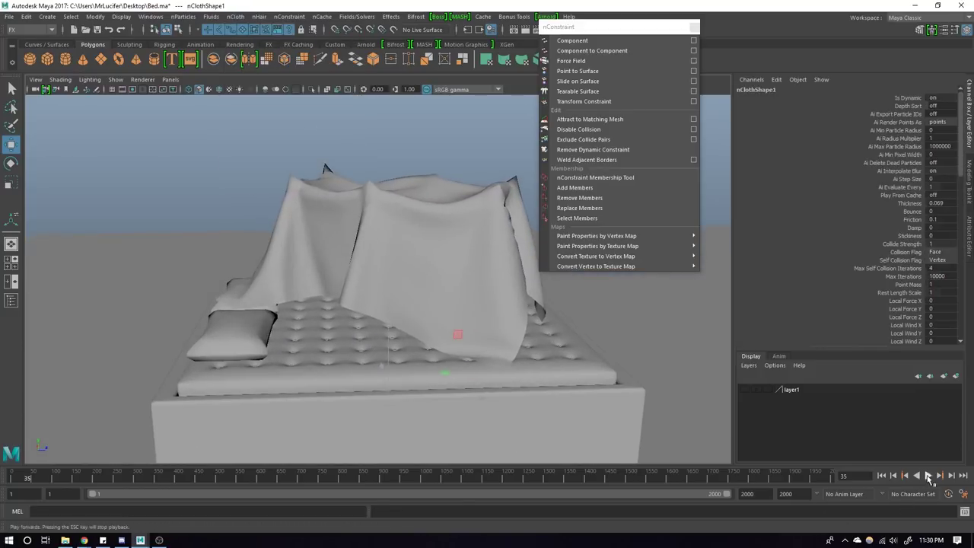
# Step: Play the cloth simulation, stop it, rewind to frame 1 and select the blanket
pyautogui.click(929, 475)
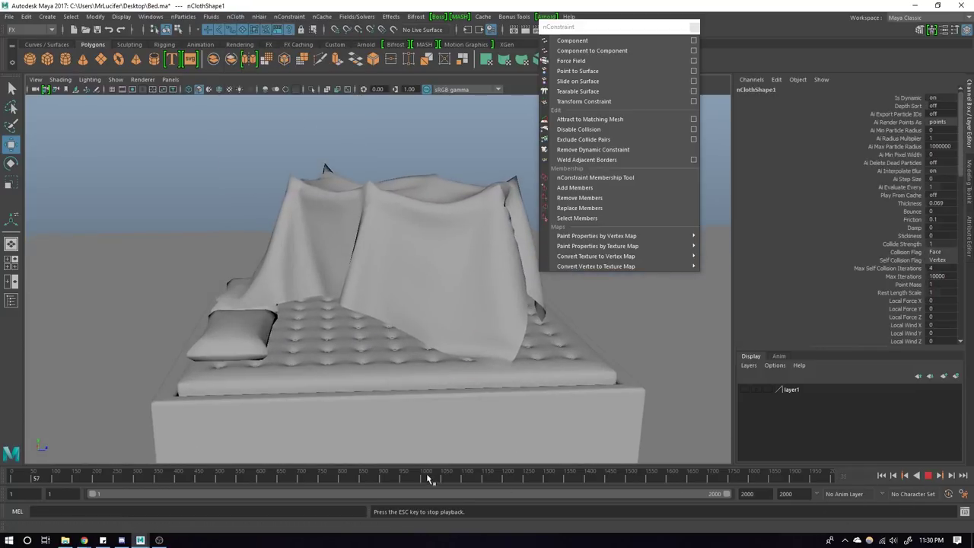
pyautogui.click(928, 475)
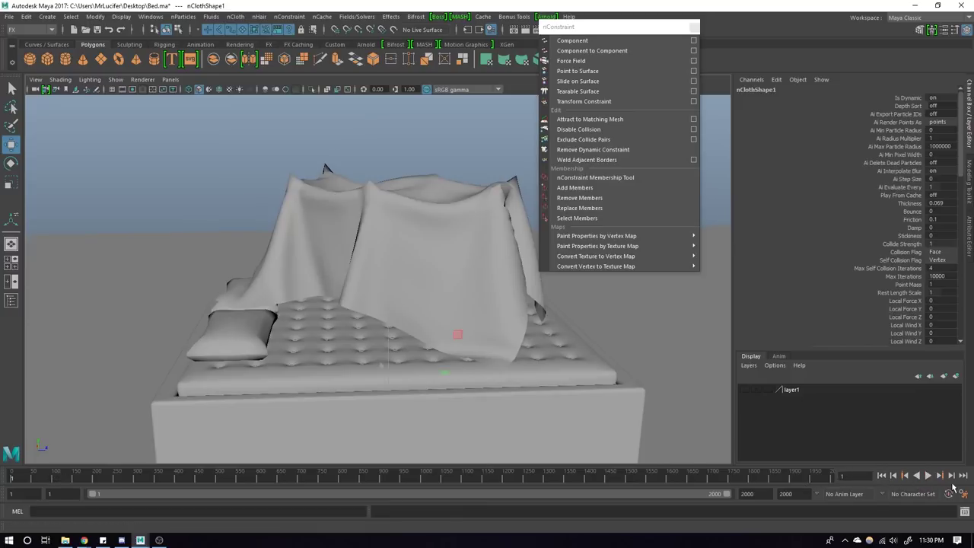
pyautogui.click(929, 475)
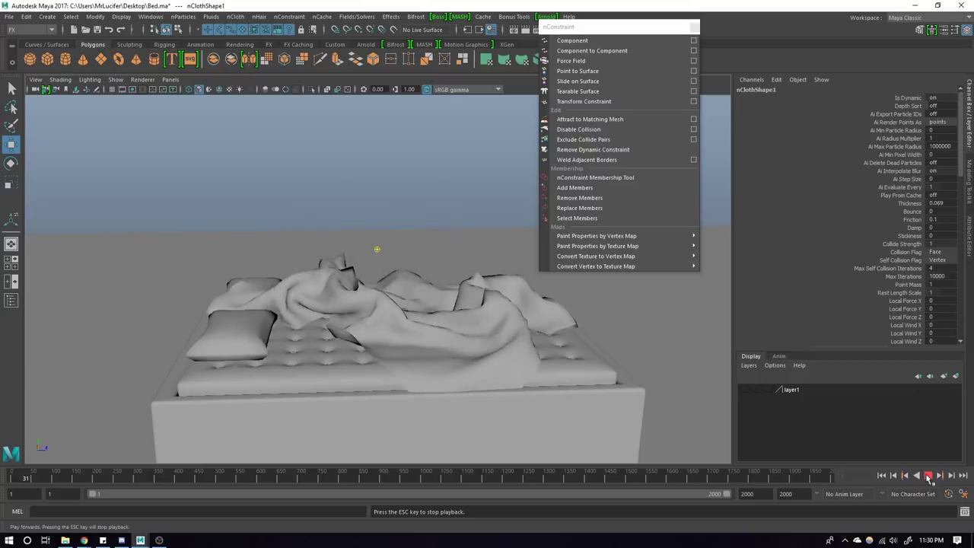
pyautogui.click(928, 475)
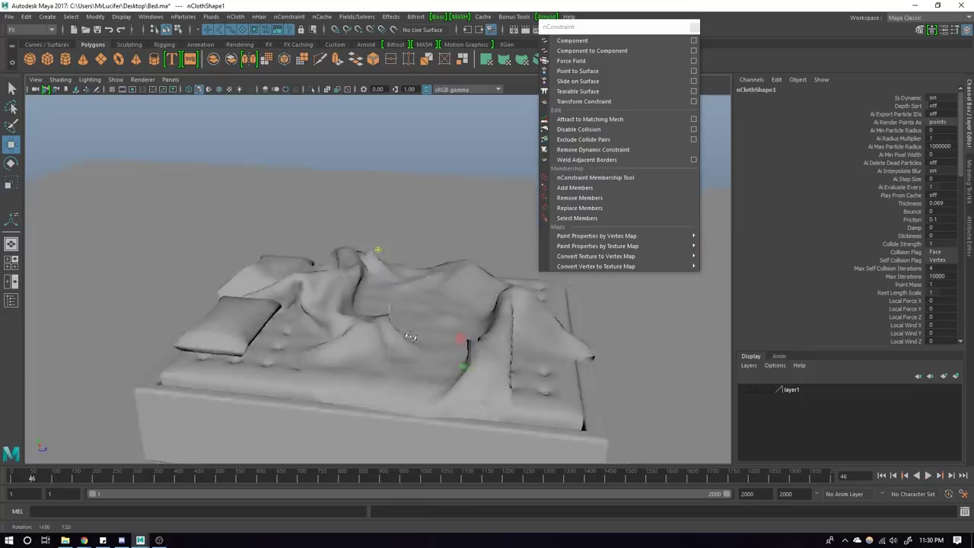
pyautogui.moveTo(533, 381)
pyautogui.keyDown('alt'); pyautogui.mouseDown()
pyautogui.moveTo(619, 410)
pyautogui.moveTo(537, 305)
pyautogui.moveTo(558, 294)
pyautogui.moveTo(639, 349)
pyautogui.moveTo(389, 338)
pyautogui.mouseUp(); pyautogui.keyUp('alt')
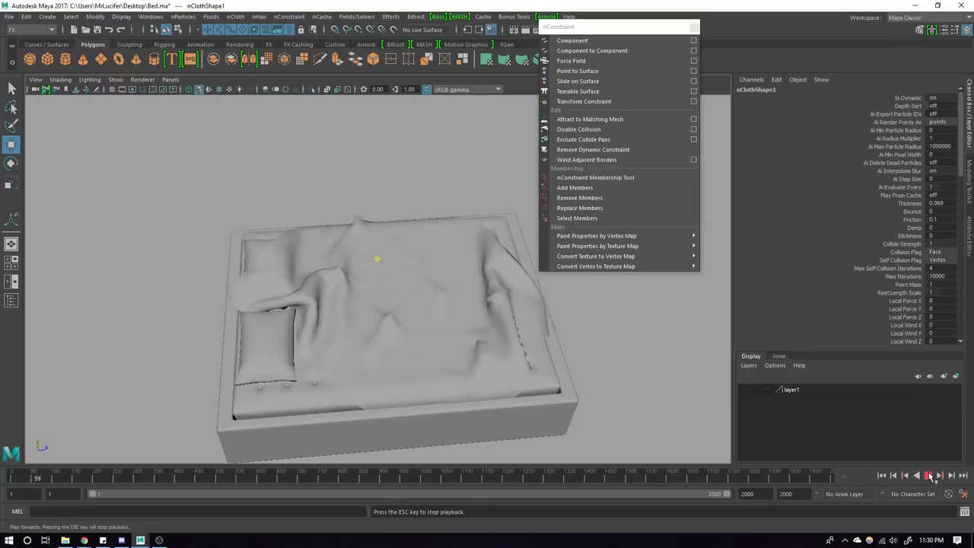
pyautogui.click(930, 476)
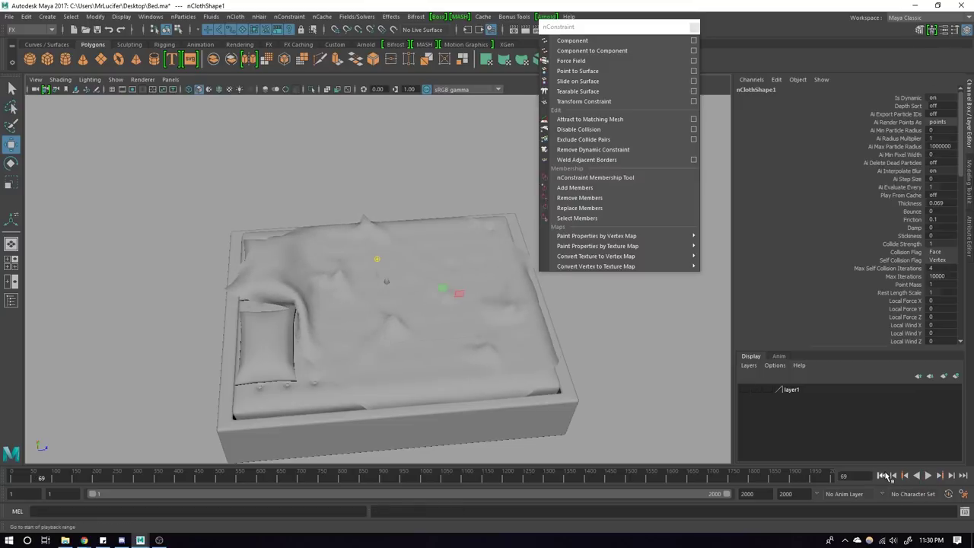
pyautogui.click(883, 475)
pyautogui.click(365, 228)
# Step: Raise nClothShape1 Stickiness and set the mattress nRigidShape3 Stickiness to 0.3
pyautogui.keyDown('alt'); pyautogui.moveTo(365, 229); pyautogui.dragTo(344, 219); pyautogui.keyUp('alt')
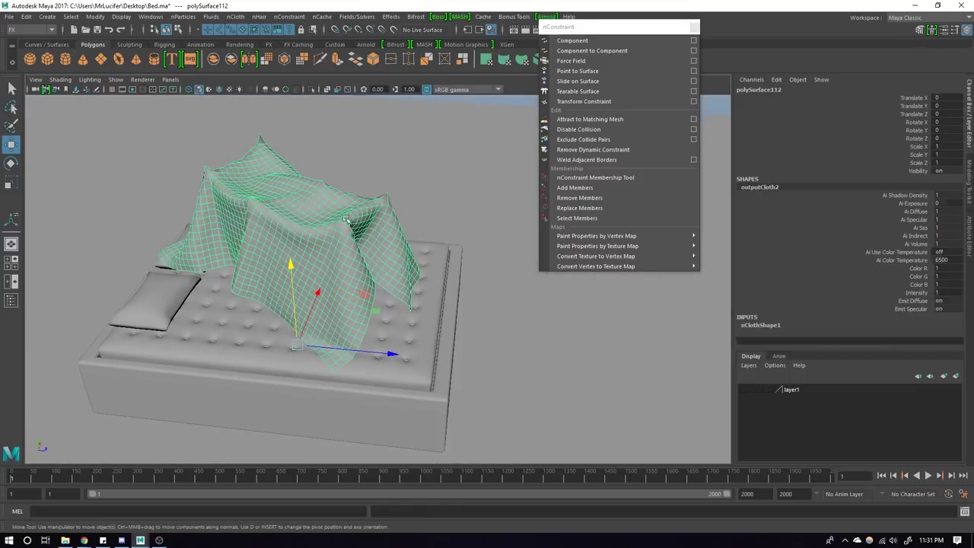
pyautogui.hotkey('ctrl', 'a')
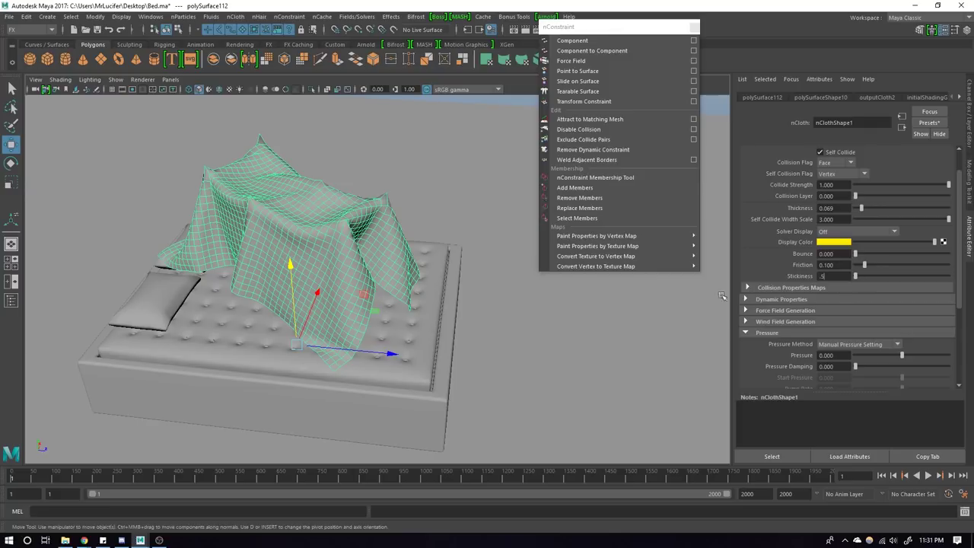
pyautogui.click(431, 345)
pyautogui.write('0.3')
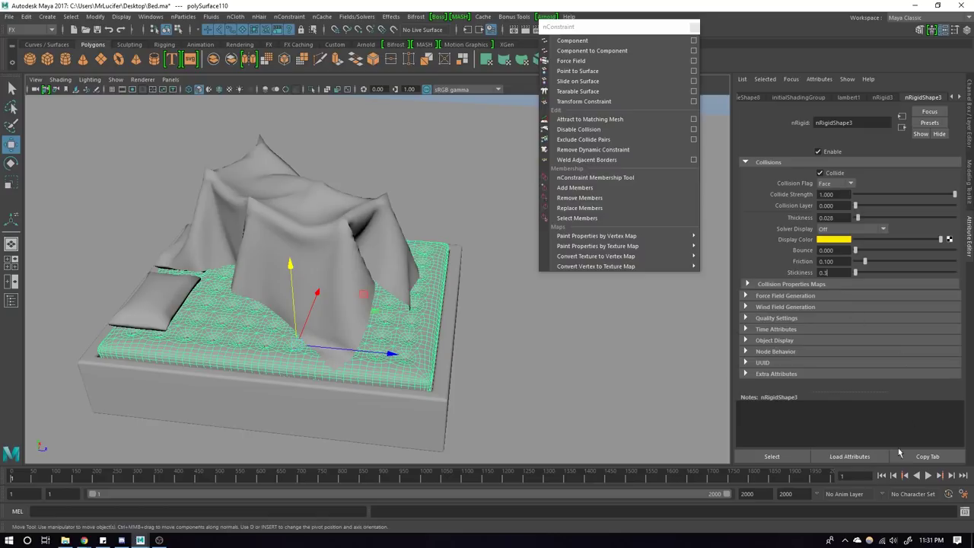
pyautogui.press('Return')
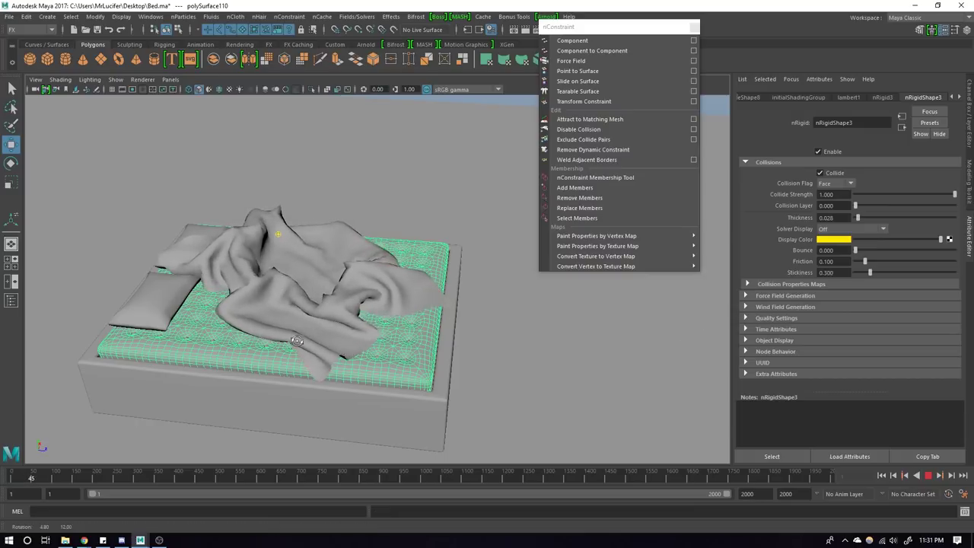
# Step: Rewind the simulation to frame 1 and select the bed base
pyautogui.moveTo(431, 319)
pyautogui.keyDown('alt'); pyautogui.mouseDown()
pyautogui.moveTo(529, 363)
pyautogui.moveTo(498, 257)
pyautogui.moveTo(532, 335)
pyautogui.moveTo(590, 362)
pyautogui.mouseUp(); pyautogui.keyUp('alt')
pyautogui.press('w')
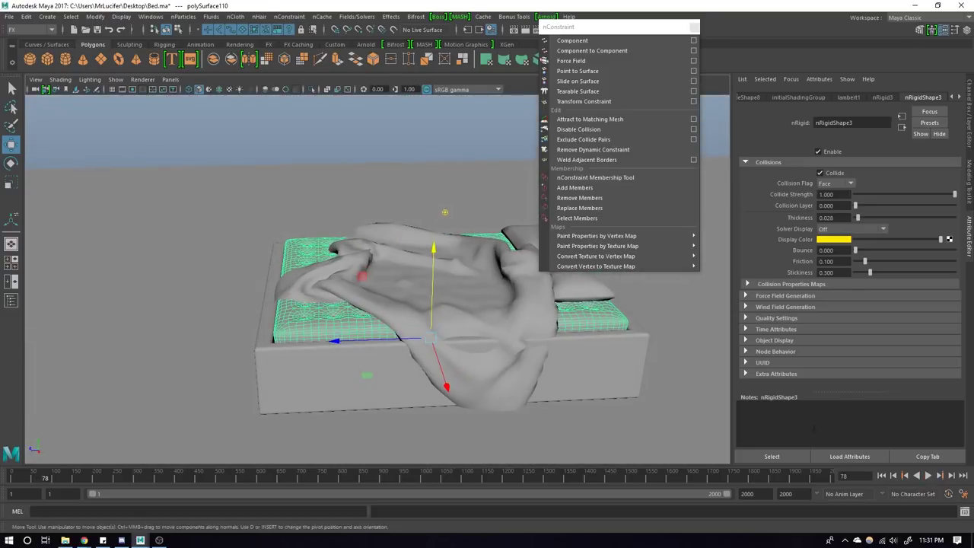
pyautogui.click(881, 475)
pyautogui.click(456, 389)
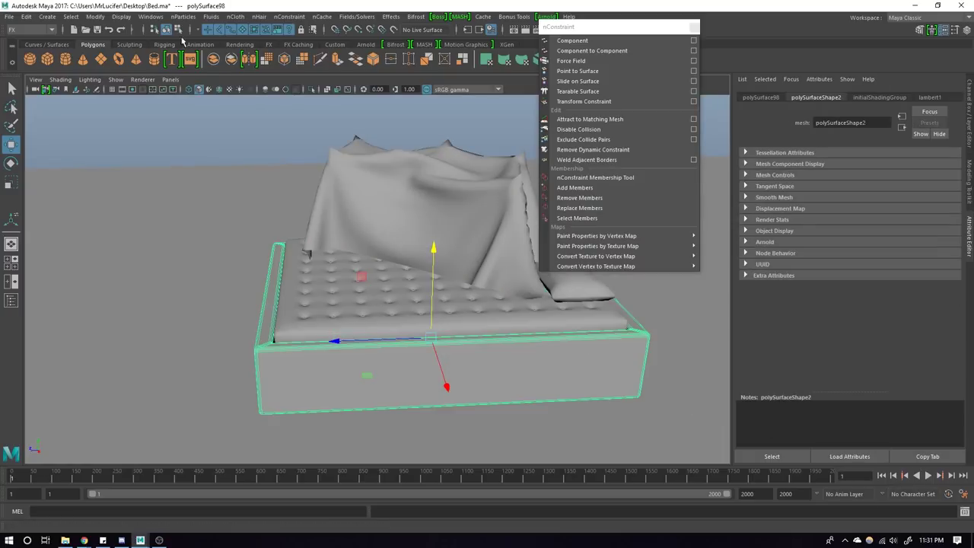
# Step: Make the bed base a passive collider and simulate the blanket to frame 106
pyautogui.click(180, 18)
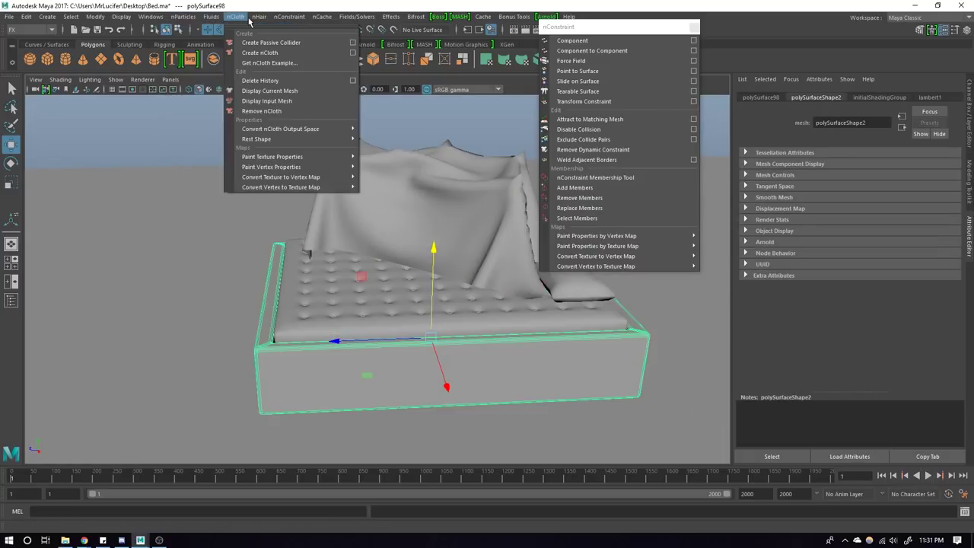
pyautogui.click(259, 44)
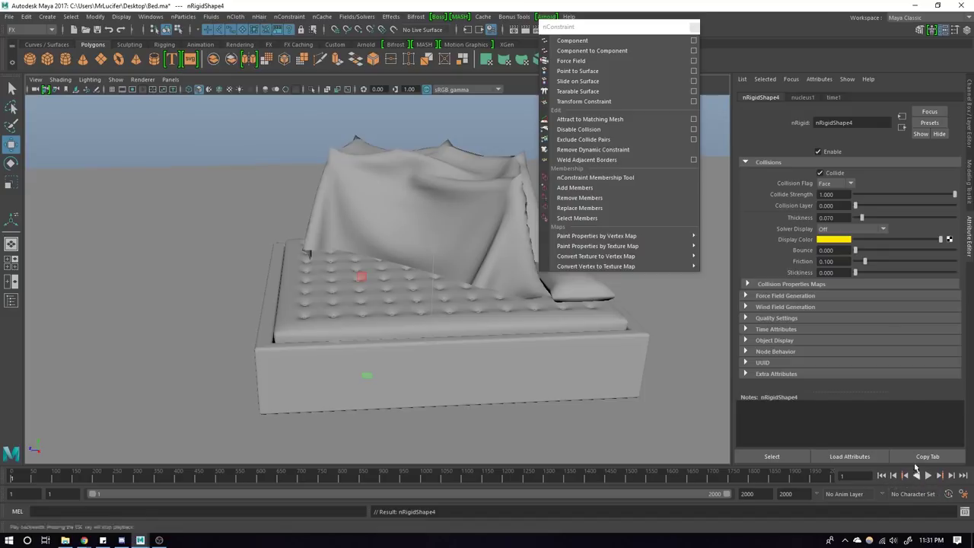
pyautogui.click(930, 478)
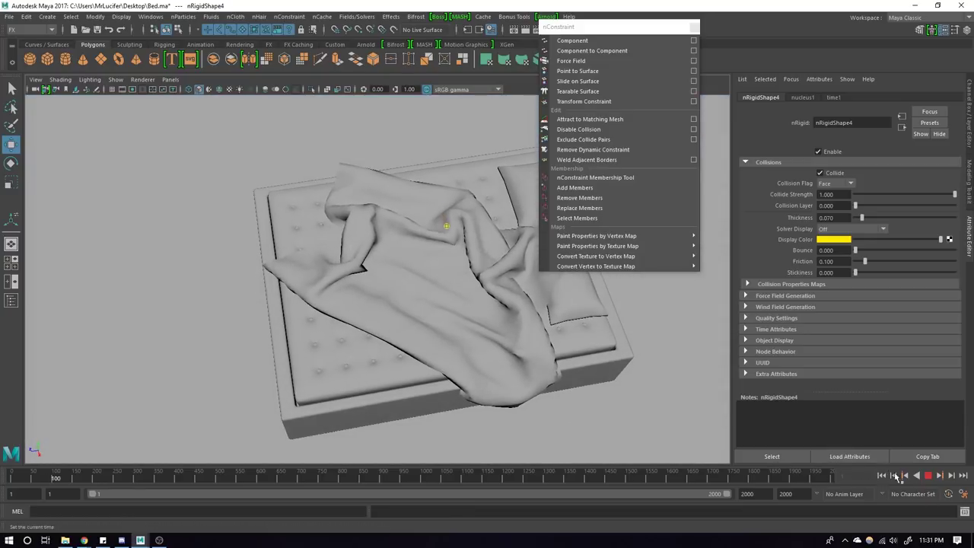
pyautogui.click(928, 477)
# Step: Orbit around the bed to inspect the crumpled blanket drape
pyautogui.moveTo(489, 395)
pyautogui.keyDown('alt'); pyautogui.mouseDown()
pyautogui.moveTo(353, 296)
pyautogui.moveTo(412, 292)
pyautogui.moveTo(343, 325)
pyautogui.mouseUp(); pyautogui.keyUp('alt')
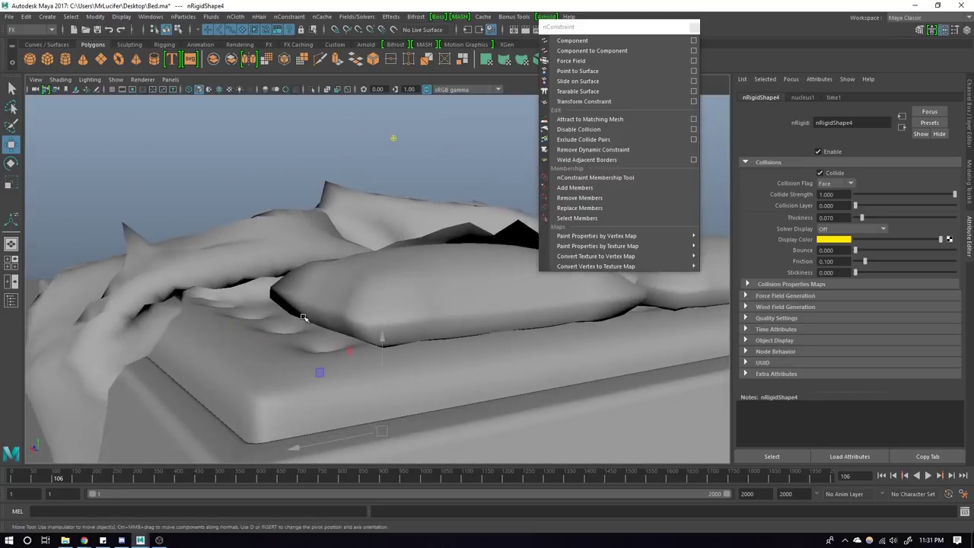
pyautogui.click(302, 310)
pyautogui.moveTo(246, 287)
pyautogui.keyDown('alt'); pyautogui.mouseDown()
pyautogui.moveTo(452, 347)
pyautogui.moveTo(371, 421)
pyautogui.moveTo(468, 349)
pyautogui.moveTo(454, 361)
pyautogui.mouseUp(); pyautogui.keyUp('alt')
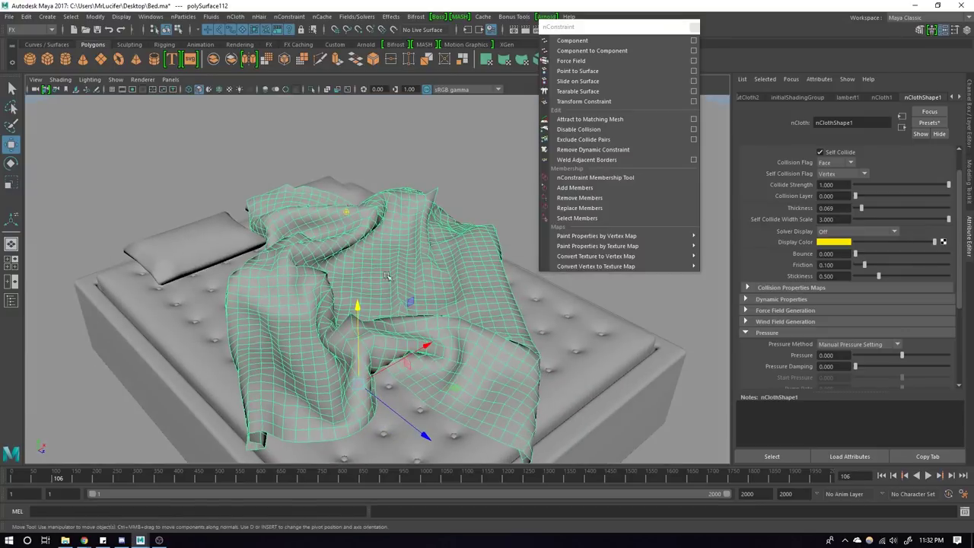
pyautogui.keyDown('alt'); pyautogui.moveTo(399, 335); pyautogui.dragTo(441, 288); pyautogui.keyUp('alt')
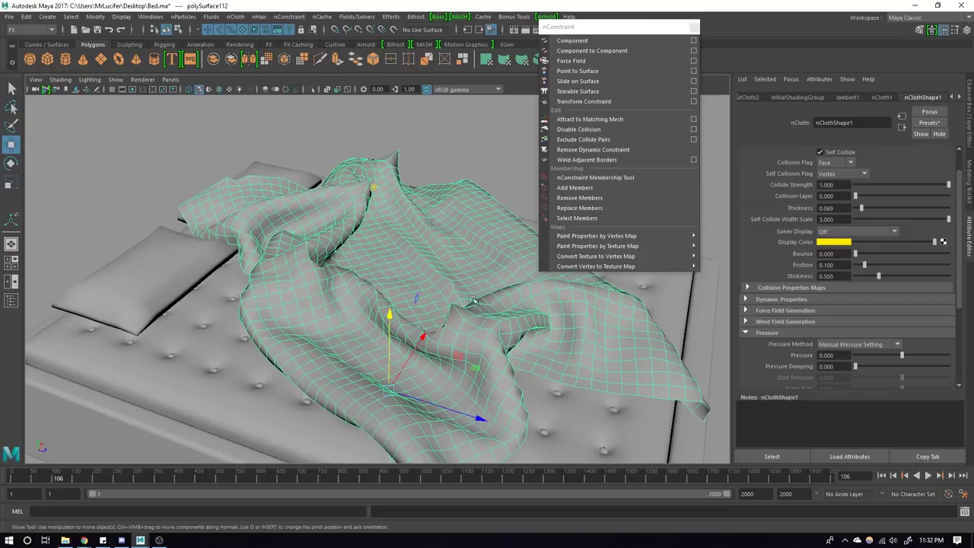
pyautogui.click(373, 187)
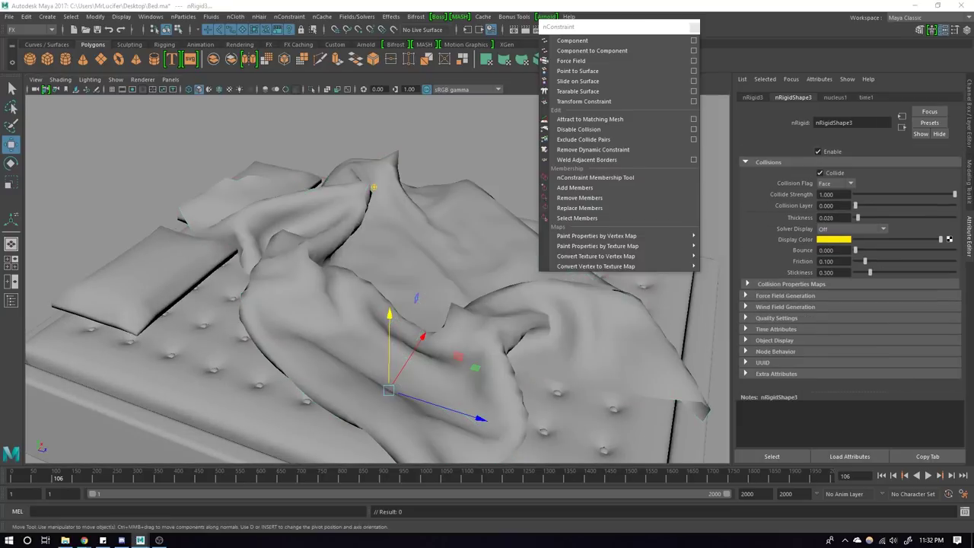
pyautogui.click(373, 186)
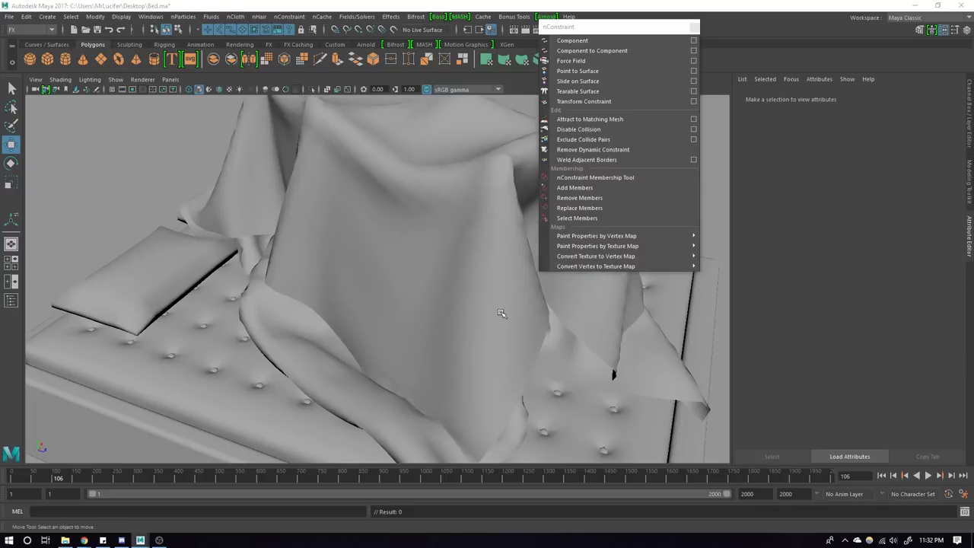
# Step: Select the simulated nCloth output mesh, restoring it after an accidental delete
pyautogui.scroll(-5, 500, 313)
pyautogui.click(452, 272)
pyautogui.press('Delete')
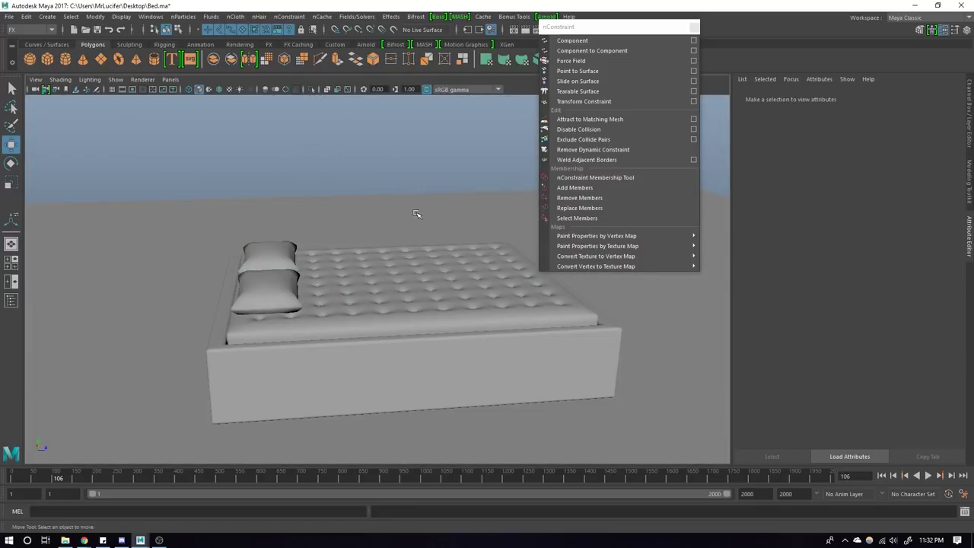
pyautogui.hotkey('ctrl', 'z')
pyautogui.click(358, 256)
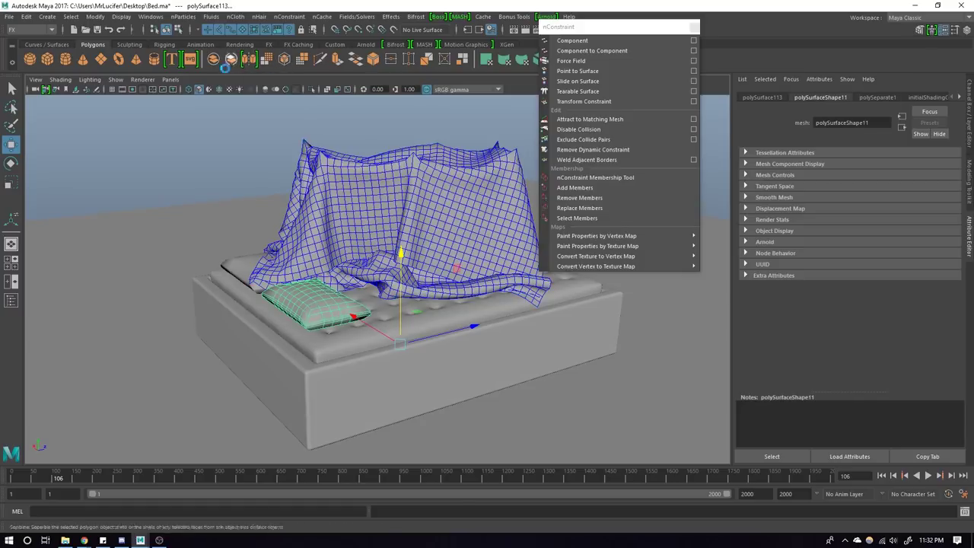
pyautogui.moveTo(416, 278); pyautogui.dragTo(417, 282, button='right')
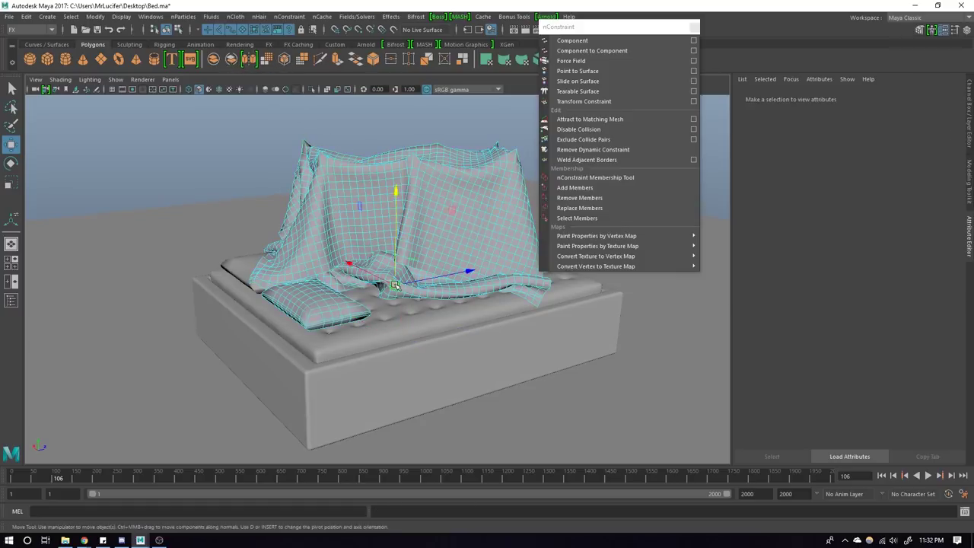
# Step: Separate the output mesh and select the crumpled blanket polySurface113 alone
pyautogui.keyDown('alt'); pyautogui.moveTo(344, 299); pyautogui.dragTo(182, 167, button='right'); pyautogui.keyUp('alt')
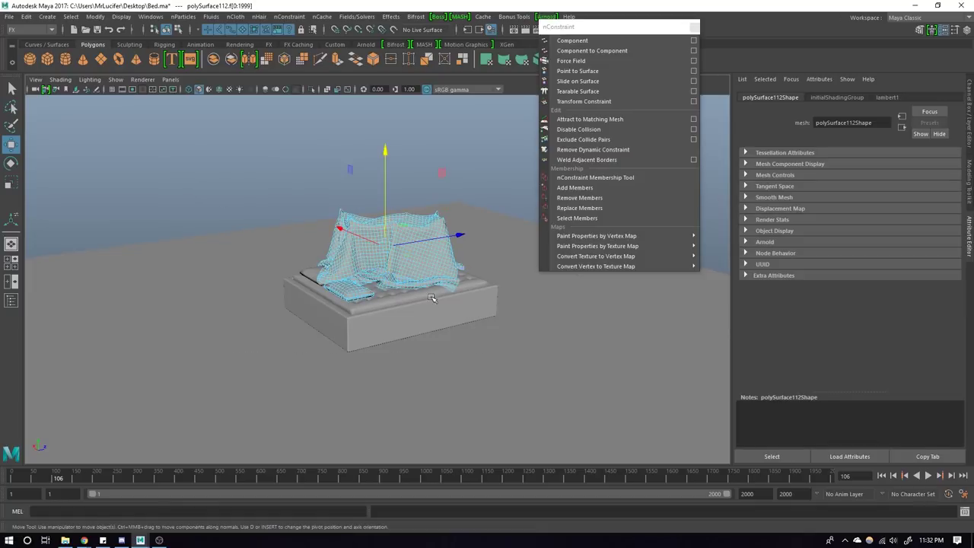
pyautogui.scroll(3, 431, 298)
pyautogui.press('F8')
pyautogui.scroll(3, 342, 251)
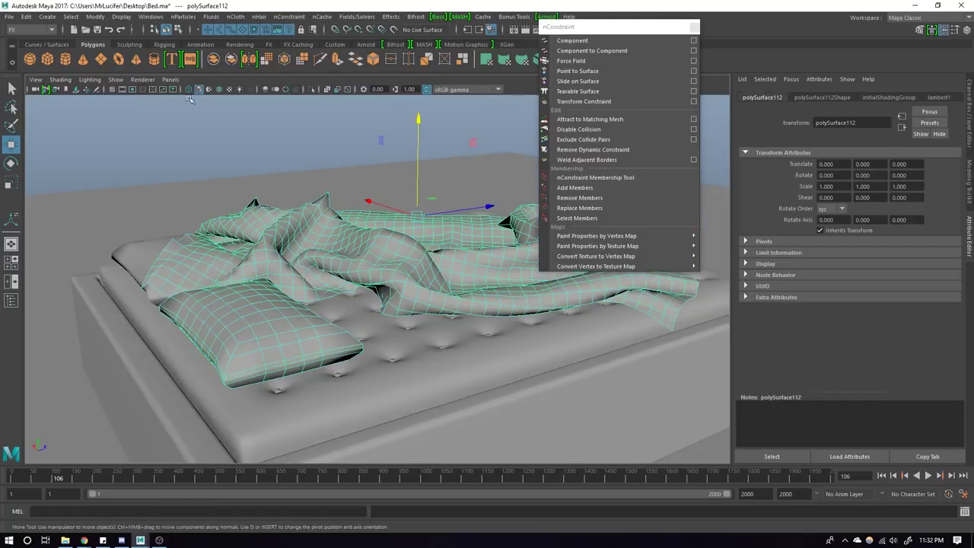
pyautogui.click(230, 59)
pyautogui.keyDown('alt'); pyautogui.moveTo(327, 274); pyautogui.dragTo(401, 267); pyautogui.keyUp('alt')
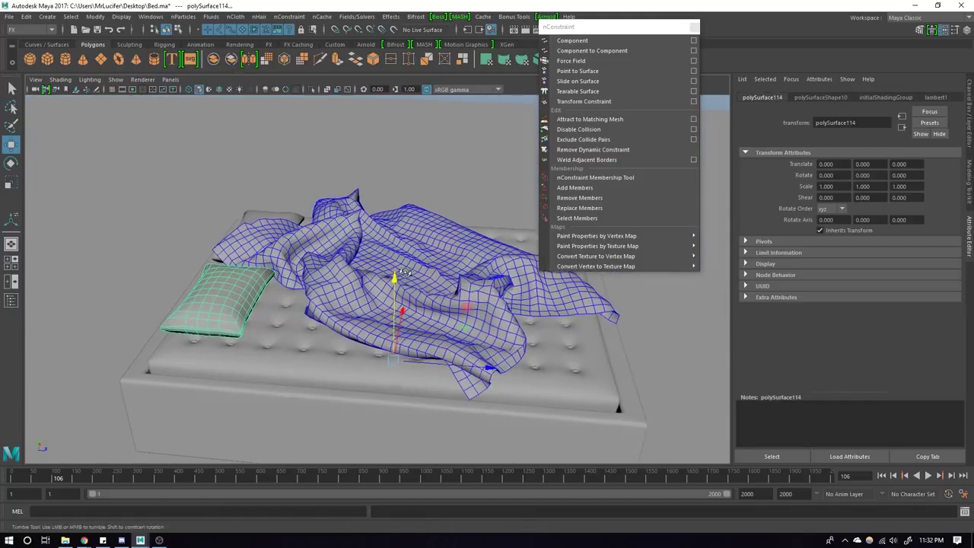
pyautogui.click(356, 249)
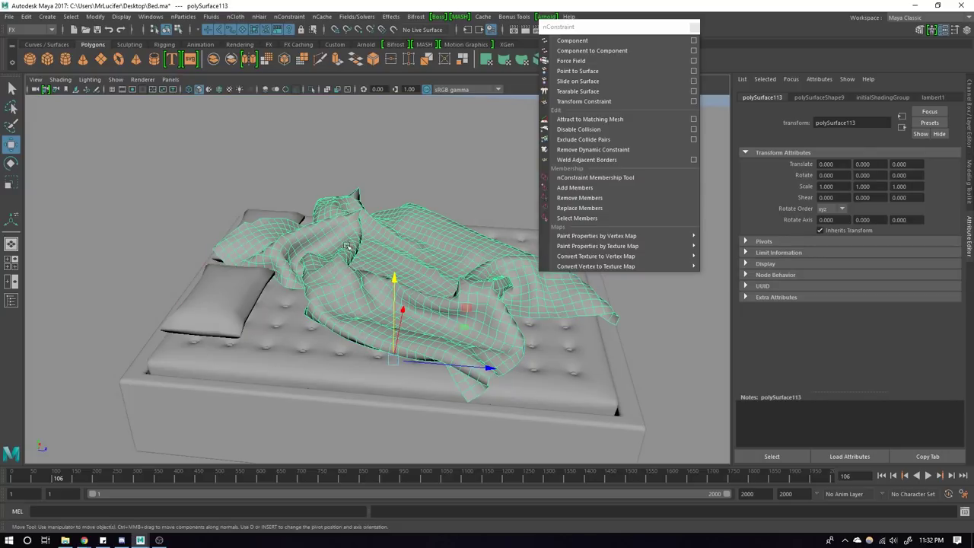
# Step: Average the vertices on a spiky ridge of the draped sheet to smooth it
pyautogui.moveTo(346, 245)
pyautogui.keyDown('alt'); pyautogui.mouseDown()
pyautogui.moveTo(337, 253)
pyautogui.moveTo(403, 289)
pyautogui.moveTo(348, 246)
pyautogui.mouseUp(); pyautogui.keyUp('alt')
pyautogui.click(425, 116)
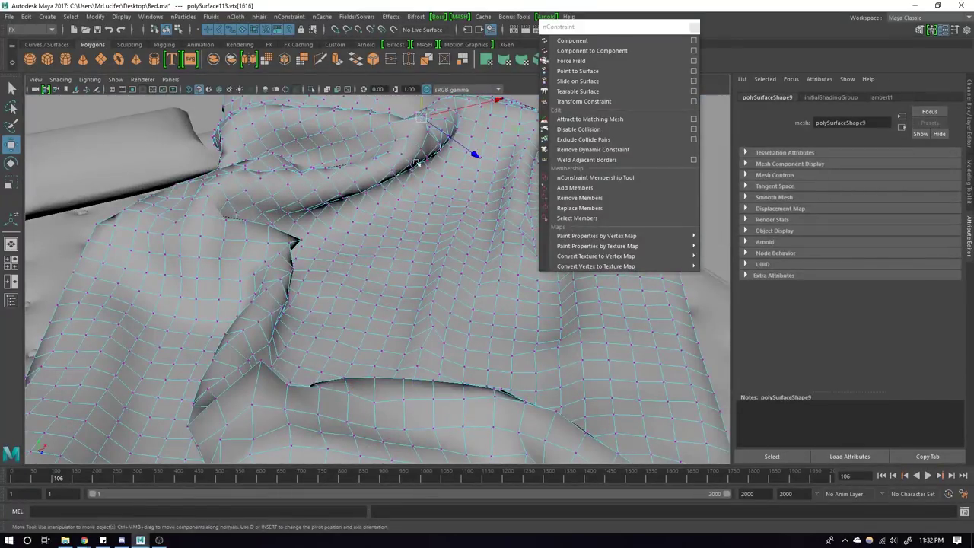
pyautogui.moveTo(416, 163)
pyautogui.keyDown('alt'); pyautogui.mouseDown()
pyautogui.moveTo(350, 243)
pyautogui.moveTo(332, 296)
pyautogui.moveTo(377, 284)
pyautogui.moveTo(279, 299)
pyautogui.mouseUp(); pyautogui.keyUp('alt')
pyautogui.click(322, 282)
pyautogui.keyDown('shift'); pyautogui.rightClick(287, 293); pyautogui.keyUp('shift')
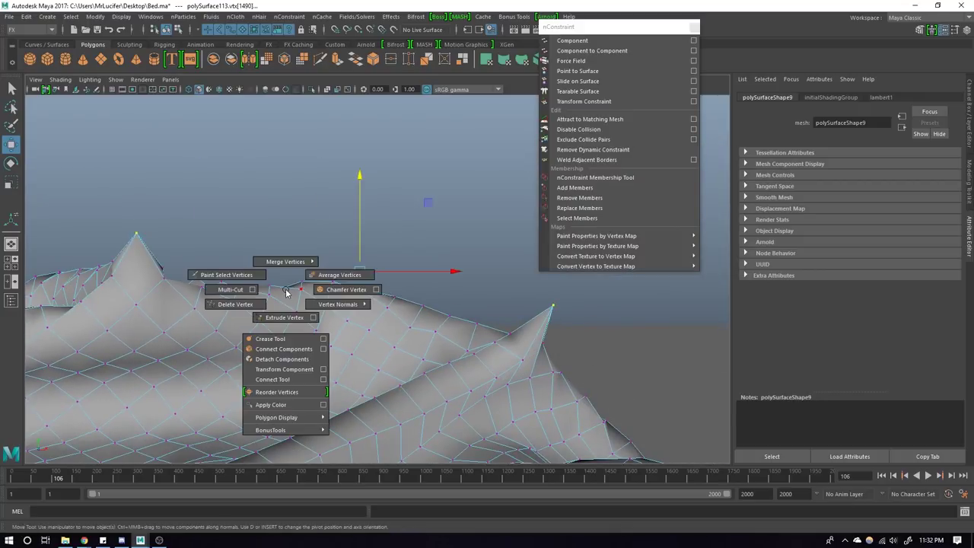
pyautogui.click(368, 262)
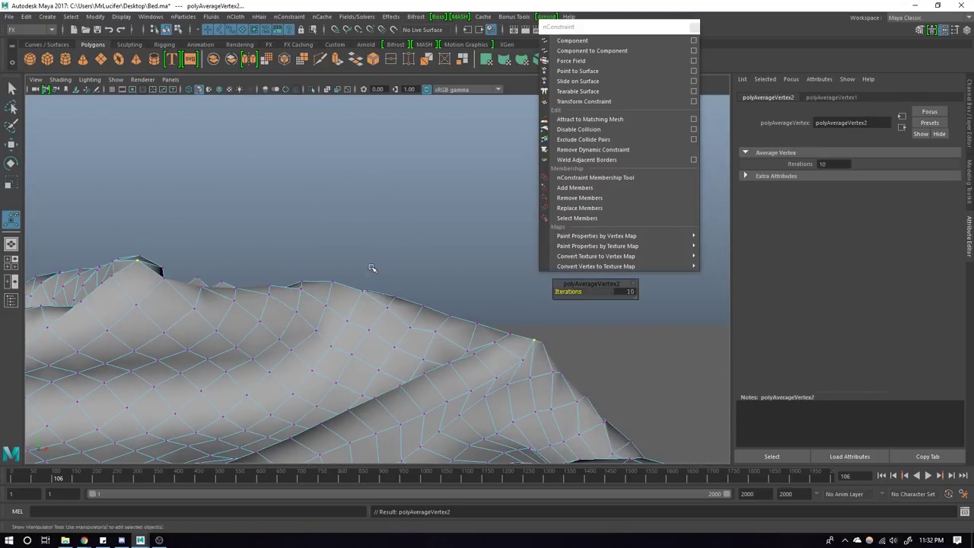
# Step: Average another jagged area of the sheet, repeating the averaging with G
pyautogui.moveTo(378, 315)
pyautogui.keyDown('alt'); pyautogui.mouseDown()
pyautogui.moveTo(356, 260)
pyautogui.moveTo(509, 315)
pyautogui.mouseUp(); pyautogui.keyUp('alt')
pyautogui.click(491, 306)
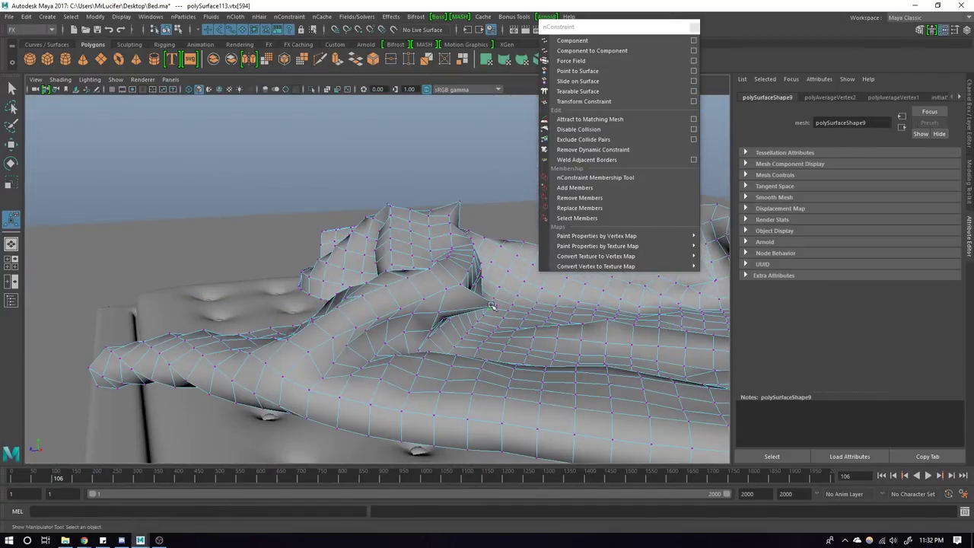
pyautogui.keyDown('shift'); pyautogui.rightClick(462, 296); pyautogui.keyUp('shift')
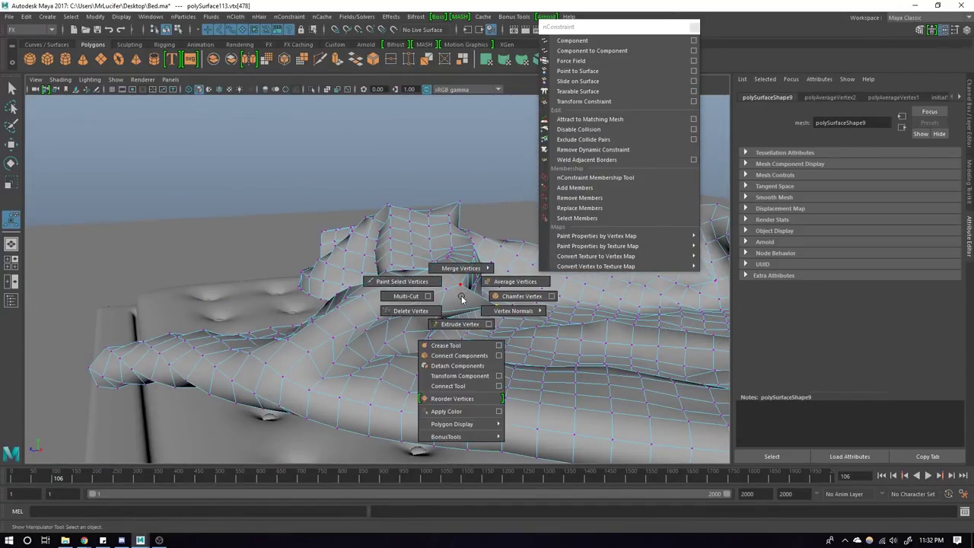
pyautogui.click(544, 279)
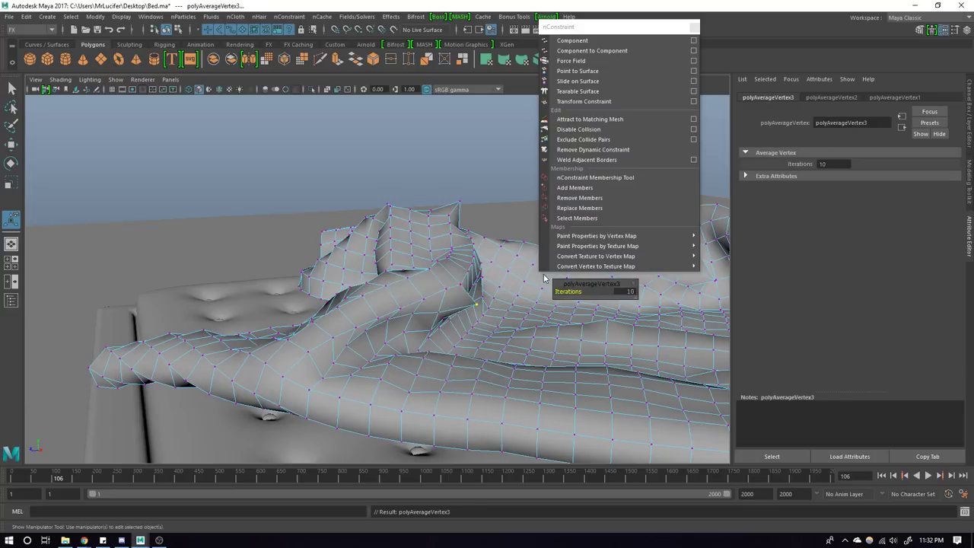
pyautogui.moveTo(545, 289)
pyautogui.keyDown('alt'); pyautogui.mouseDown()
pyautogui.moveTo(473, 308)
pyautogui.moveTo(353, 312)
pyautogui.moveTo(462, 283)
pyautogui.mouseUp(); pyautogui.keyUp('alt')
pyautogui.press('g')
pyautogui.press('g')
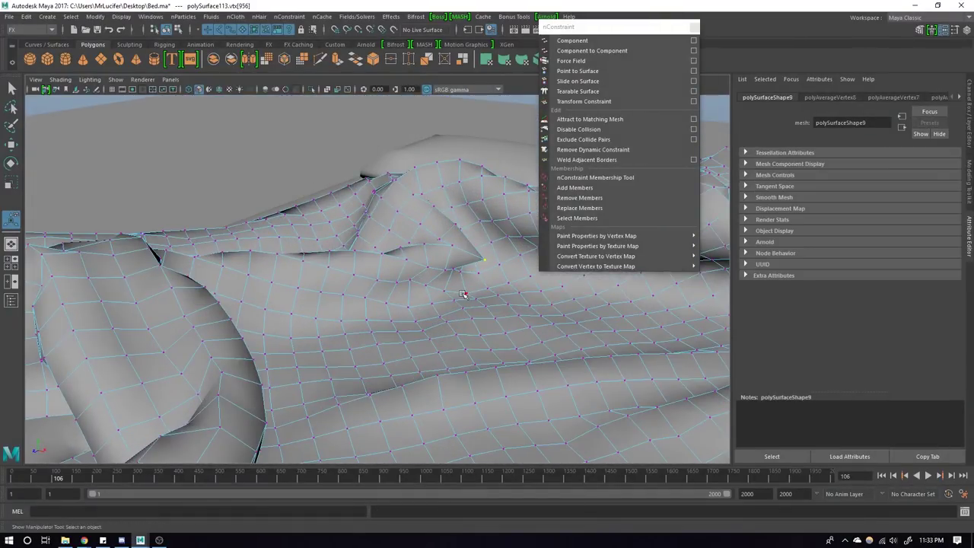
# Step: Frame the bed, select the whole sheet and switch it to unsmoothed display (1)
pyautogui.press('F8')
pyautogui.press('f')
pyautogui.click(319, 289)
pyautogui.moveTo(471, 302)
pyautogui.keyDown('alt'); pyautogui.mouseDown()
pyautogui.moveTo(319, 289)
pyautogui.moveTo(450, 157)
pyautogui.moveTo(421, 293)
pyautogui.moveTo(397, 335)
pyautogui.moveTo(323, 315)
pyautogui.moveTo(401, 329)
pyautogui.moveTo(457, 299)
pyautogui.moveTo(456, 275)
pyautogui.moveTo(389, 291)
pyautogui.moveTo(413, 267)
pyautogui.moveTo(454, 332)
pyautogui.moveTo(310, 315)
pyautogui.moveTo(374, 319)
pyautogui.moveTo(297, 329)
pyautogui.mouseUp(); pyautogui.keyUp('alt')
pyautogui.click(413, 268)
pyautogui.press('1')
# Step: Extrude all of the sheet's faces and drag them outward to give the cloth thickness
pyautogui.hotkey('ctrl', 'F11')
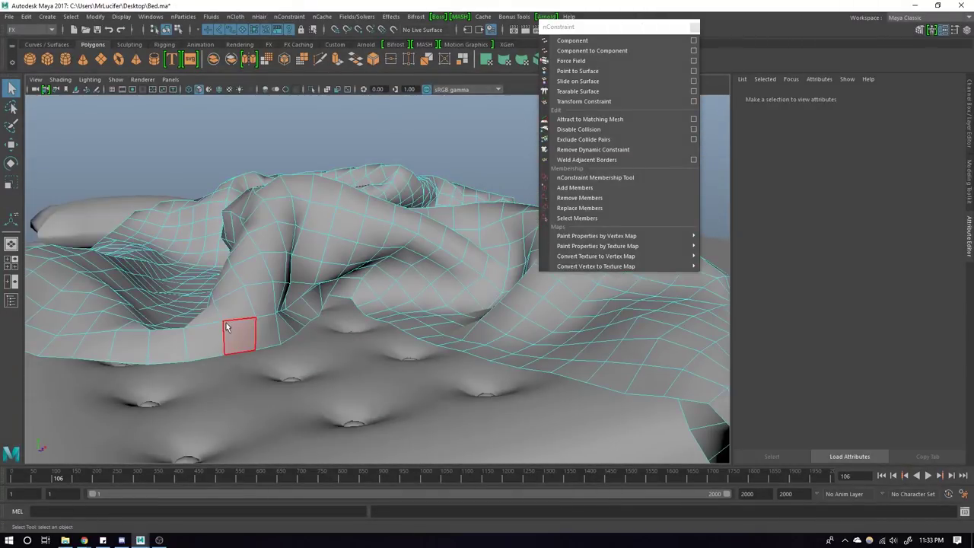
pyautogui.keyDown('shift'); pyautogui.rightClick(276, 232); pyautogui.keyUp('shift')
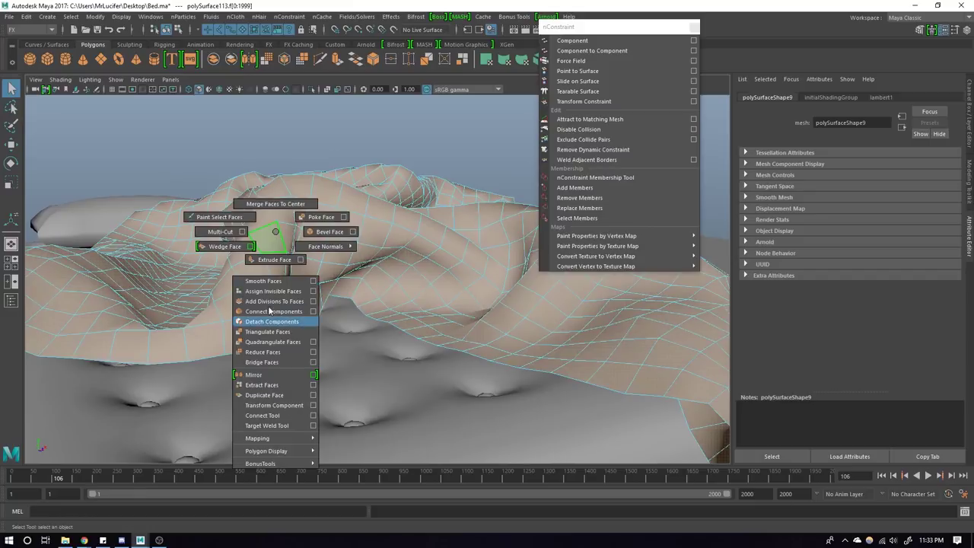
pyautogui.click(270, 267)
pyautogui.keyDown('alt'); pyautogui.moveTo(270, 268); pyautogui.dragTo(401, 312); pyautogui.keyUp('alt')
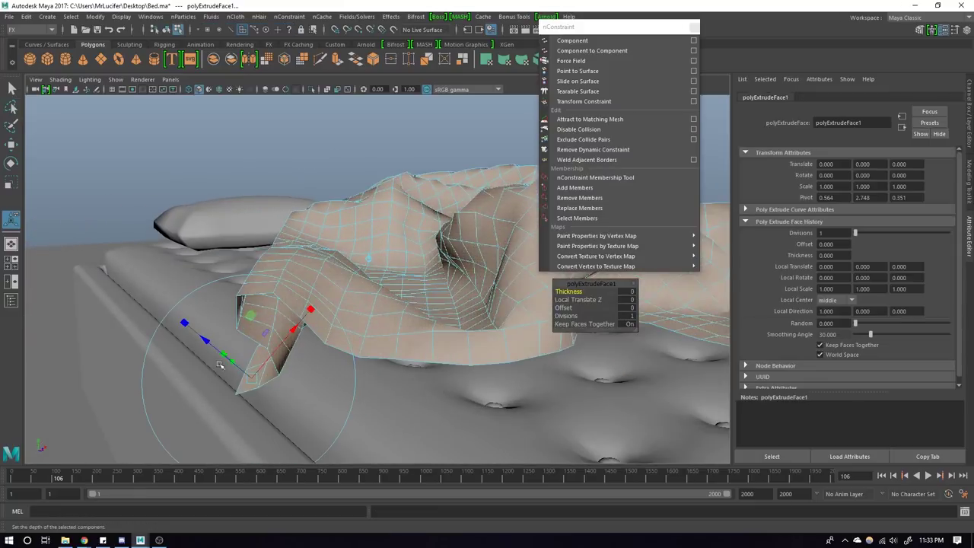
pyautogui.moveTo(204, 342)
pyautogui.mouseDown()
pyautogui.moveTo(369, 304)
pyautogui.moveTo(446, 319)
pyautogui.mouseUp()
pyautogui.keyDown('alt'); pyautogui.moveTo(446, 320); pyautogui.dragTo(440, 391, button='middle'); pyautogui.keyUp('alt')
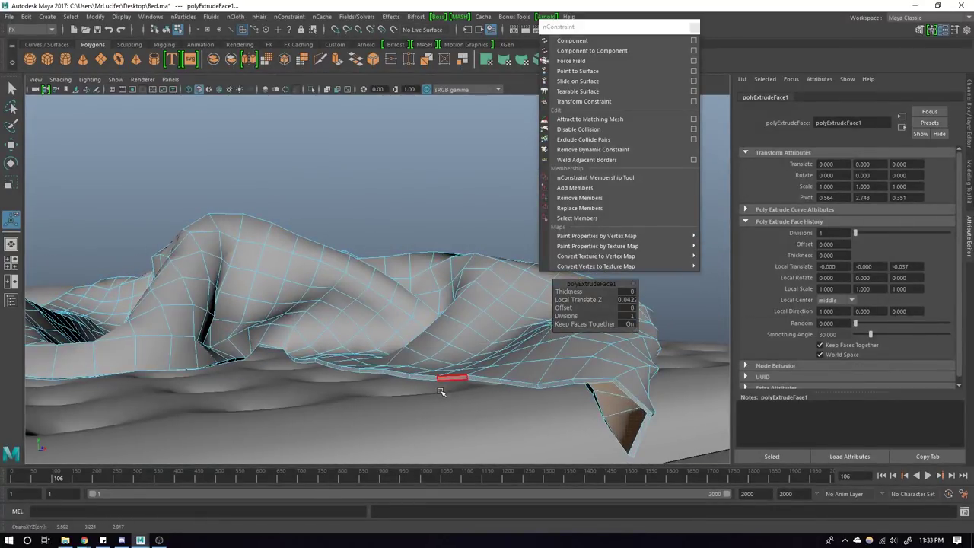
pyautogui.moveTo(440, 391)
pyautogui.keyDown('alt'); pyautogui.mouseDown()
pyautogui.moveTo(248, 376)
pyautogui.moveTo(379, 375)
pyautogui.mouseUp(); pyautogui.keyUp('alt')
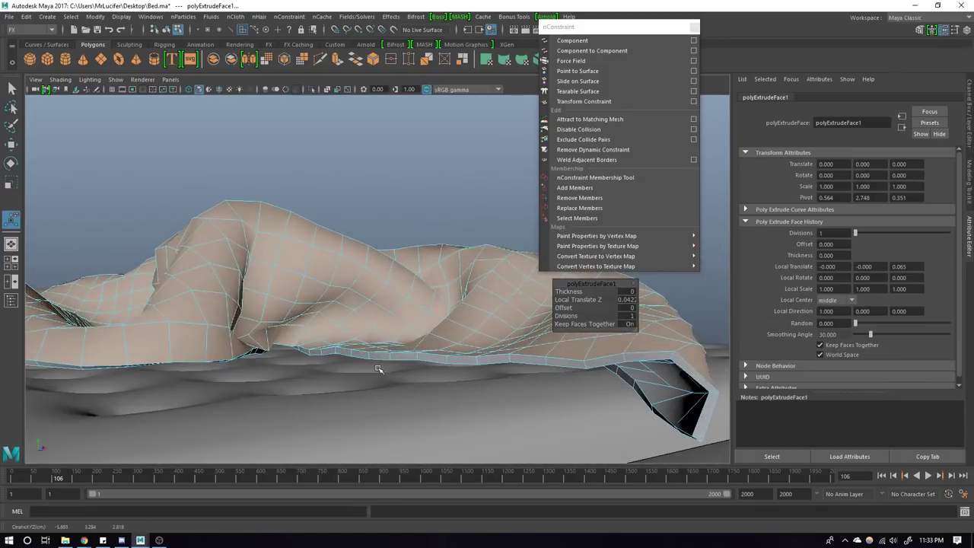
pyautogui.moveTo(379, 375); pyautogui.dragTo(381, 382, button='middle')
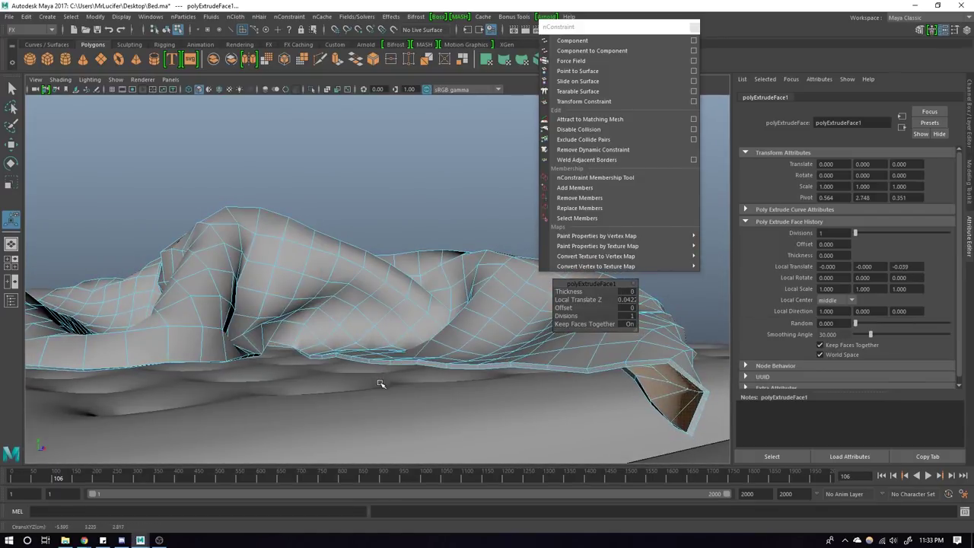
pyautogui.moveTo(380, 384)
pyautogui.keyDown('alt'); pyautogui.mouseDown()
pyautogui.moveTo(397, 372)
pyautogui.moveTo(350, 365)
pyautogui.moveTo(386, 249)
pyautogui.mouseUp(); pyautogui.keyUp('alt')
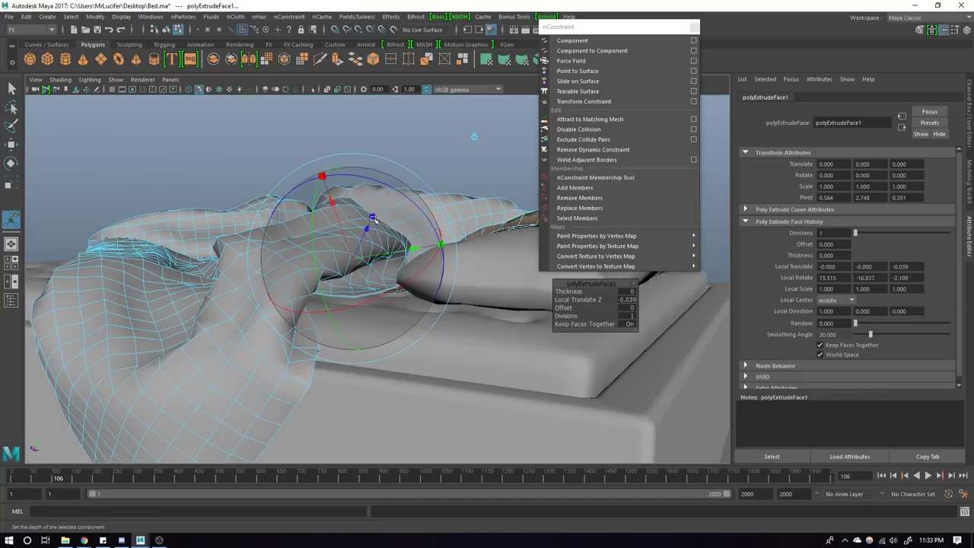
pyautogui.moveTo(369, 228)
pyautogui.keyDown('alt'); pyautogui.mouseDown()
pyautogui.moveTo(428, 329)
pyautogui.moveTo(624, 66)
pyautogui.mouseUp(); pyautogui.keyUp('alt')
# Step: Close the floating nConstraint menu and reduce the extrusion thickness to about 0.067
pyautogui.click(692, 29)
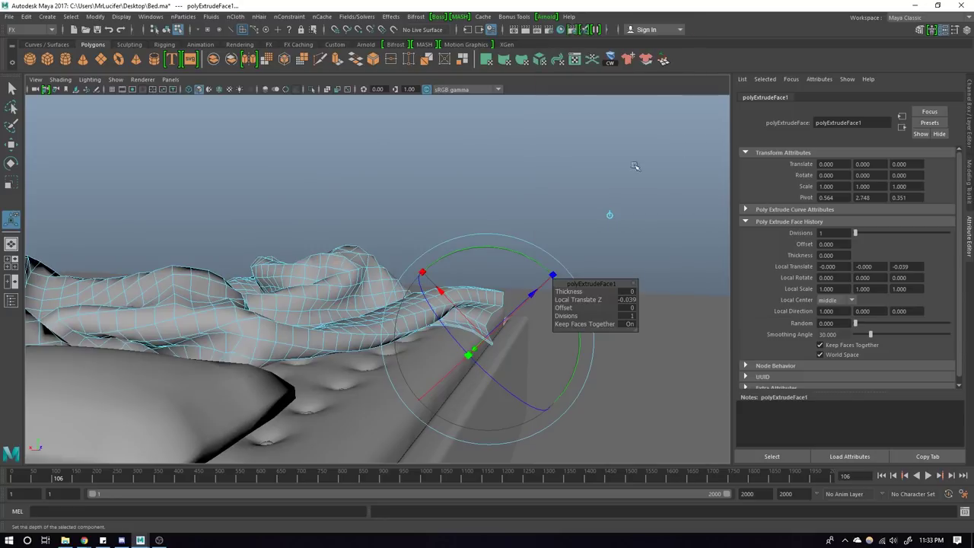
pyautogui.moveTo(500, 254)
pyautogui.keyDown('alt'); pyautogui.mouseDown()
pyautogui.moveTo(613, 218)
pyautogui.moveTo(605, 235)
pyautogui.moveTo(354, 279)
pyautogui.mouseUp(); pyautogui.keyUp('alt')
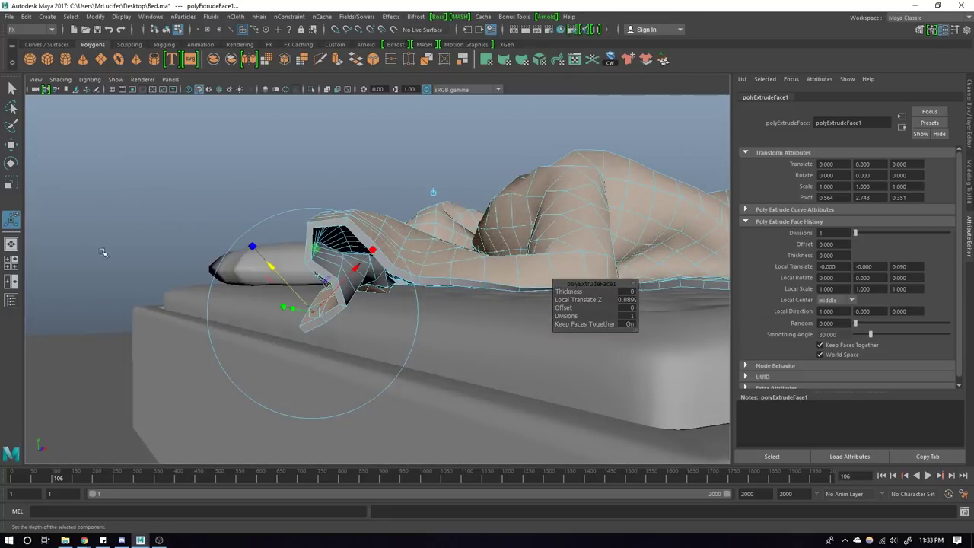
pyautogui.moveTo(103, 253); pyautogui.dragTo(91, 253, button='middle')
pyautogui.moveTo(190, 255)
pyautogui.keyDown('alt'); pyautogui.mouseDown()
pyautogui.moveTo(286, 260)
pyautogui.moveTo(216, 248)
pyautogui.moveTo(501, 268)
pyautogui.moveTo(336, 290)
pyautogui.mouseUp(); pyautogui.keyUp('alt')
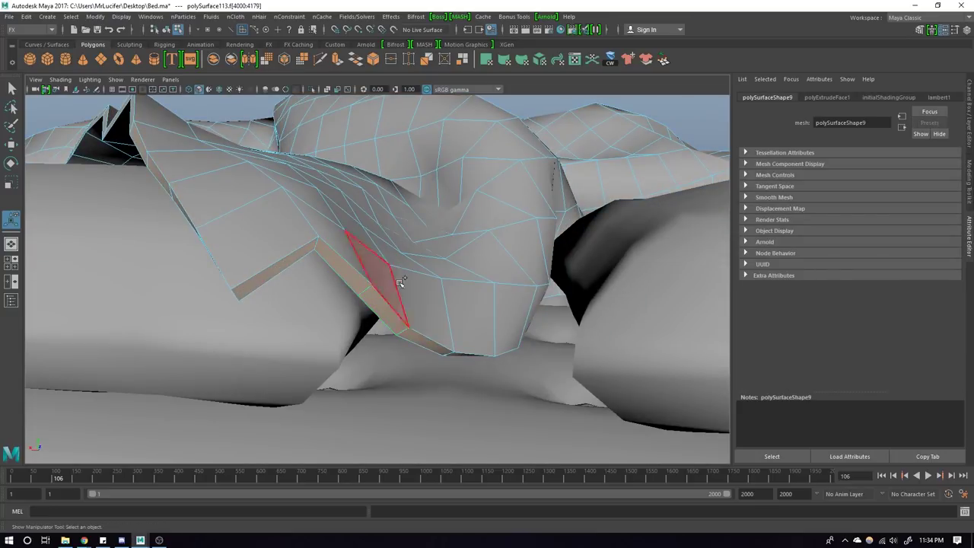
# Step: Extrude the selected rim face of the sheet
pyautogui.keyDown('shift'); pyautogui.moveTo(433, 241); pyautogui.dragTo(435, 262, button='right'); pyautogui.keyUp('shift')
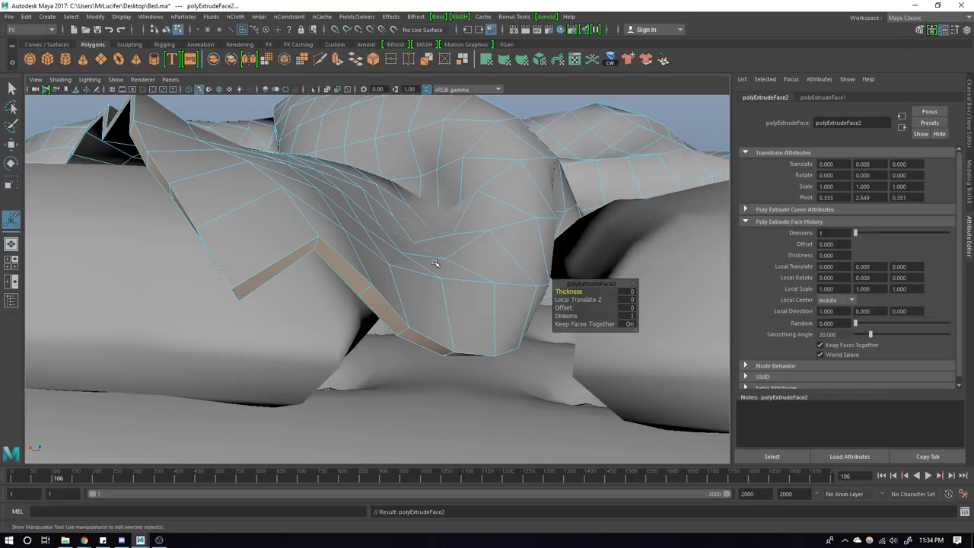
pyautogui.keyDown('alt'); pyautogui.moveTo(435, 262); pyautogui.dragTo(336, 296); pyautogui.keyUp('alt')
pyautogui.moveTo(469, 298)
pyautogui.keyDown('alt'); pyautogui.mouseDown()
pyautogui.moveTo(283, 298)
pyautogui.moveTo(605, 213)
pyautogui.mouseUp(); pyautogui.keyUp('alt')
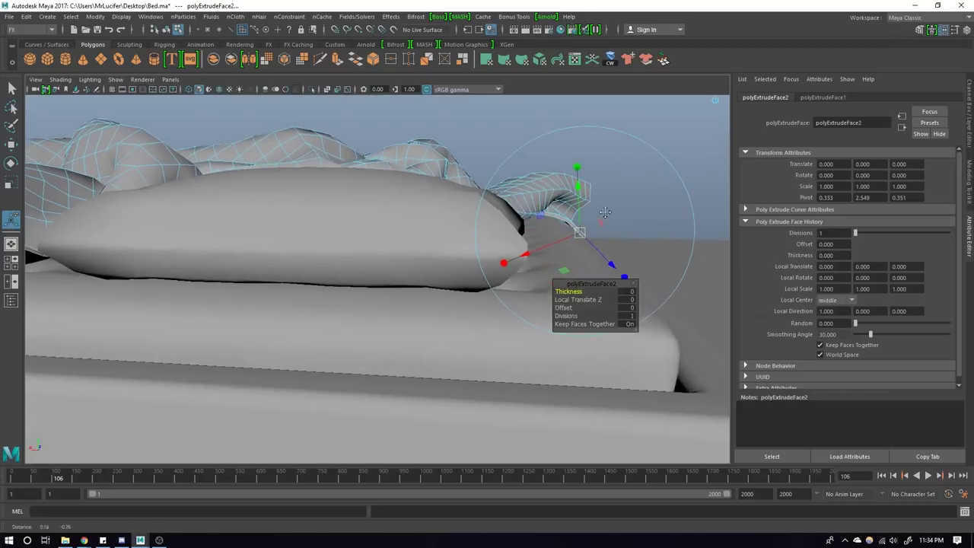
pyautogui.keyDown('alt'); pyautogui.moveTo(613, 264); pyautogui.dragTo(402, 282); pyautogui.keyUp('alt')
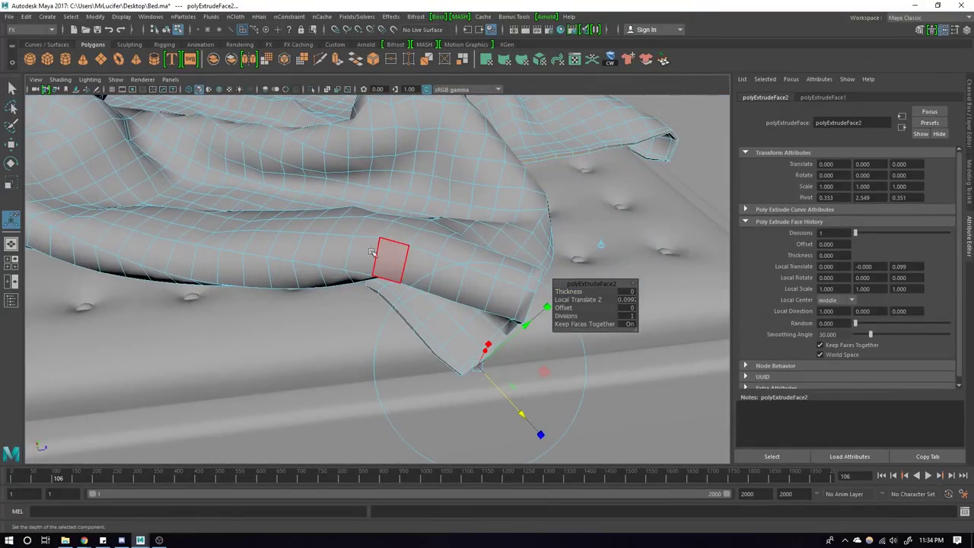
# Step: Select the whole sheet and pick a loop of faces along its rim
pyautogui.press('F8')
pyautogui.moveTo(433, 201)
pyautogui.keyDown('alt'); pyautogui.mouseDown()
pyautogui.moveTo(471, 256)
pyautogui.moveTo(565, 235)
pyautogui.moveTo(541, 264)
pyautogui.moveTo(407, 265)
pyautogui.moveTo(387, 305)
pyautogui.moveTo(264, 288)
pyautogui.moveTo(367, 285)
pyautogui.moveTo(375, 264)
pyautogui.mouseUp(); pyautogui.keyUp('alt')
pyautogui.click(328, 279)
pyautogui.moveTo(396, 222); pyautogui.dragTo(402, 250, button='right')
pyautogui.click(456, 231)
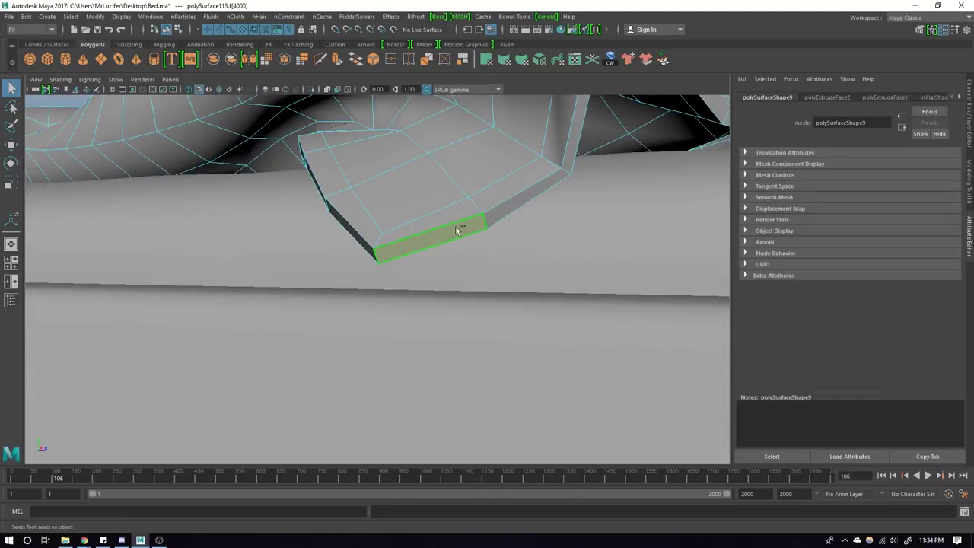
pyautogui.doubleClick(491, 218)
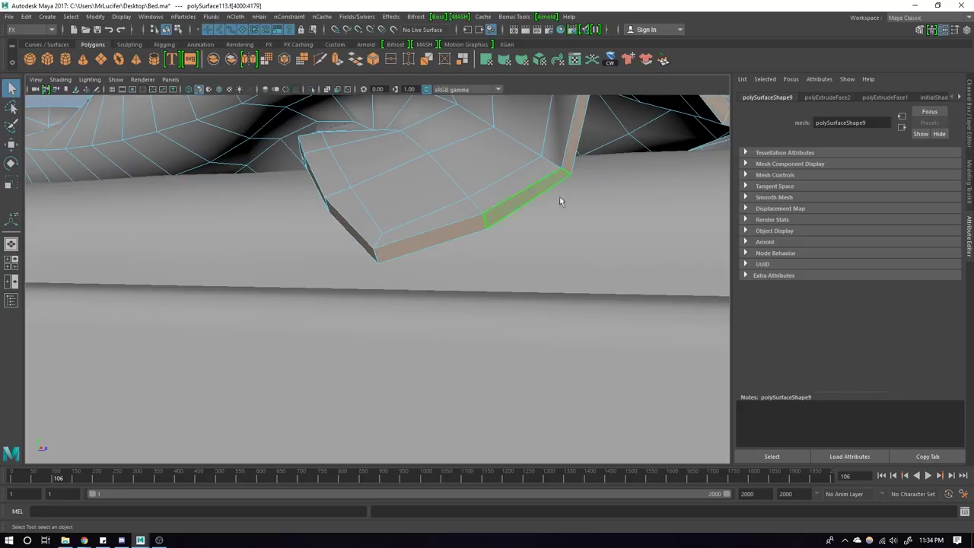
pyautogui.keyDown('shift'); pyautogui.moveTo(485, 248); pyautogui.dragTo(487, 142, button='right'); pyautogui.keyUp('shift')
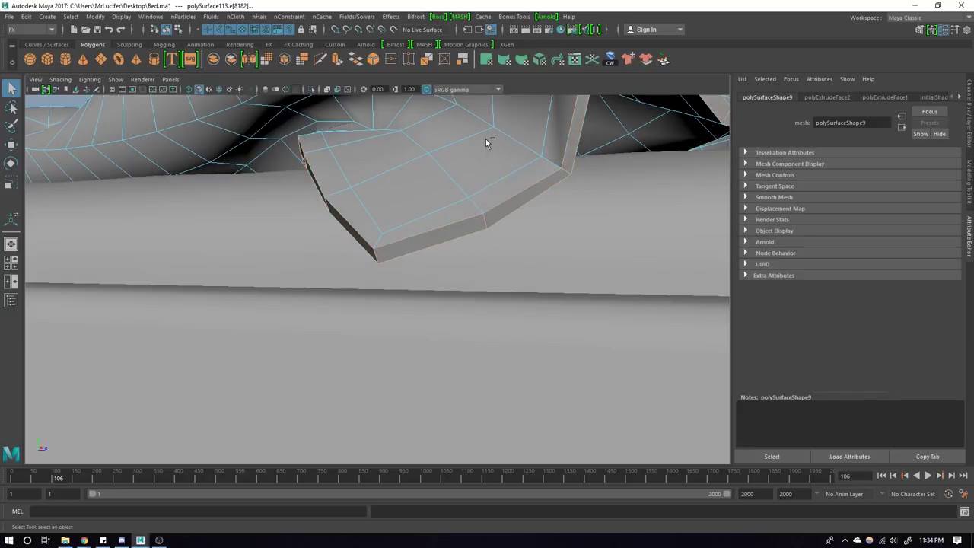
# Step: Try converting and growing the rim selection into edges, then undo the change
pyautogui.scroll(2, 396, 248)
pyautogui.scroll(1, 390, 254)
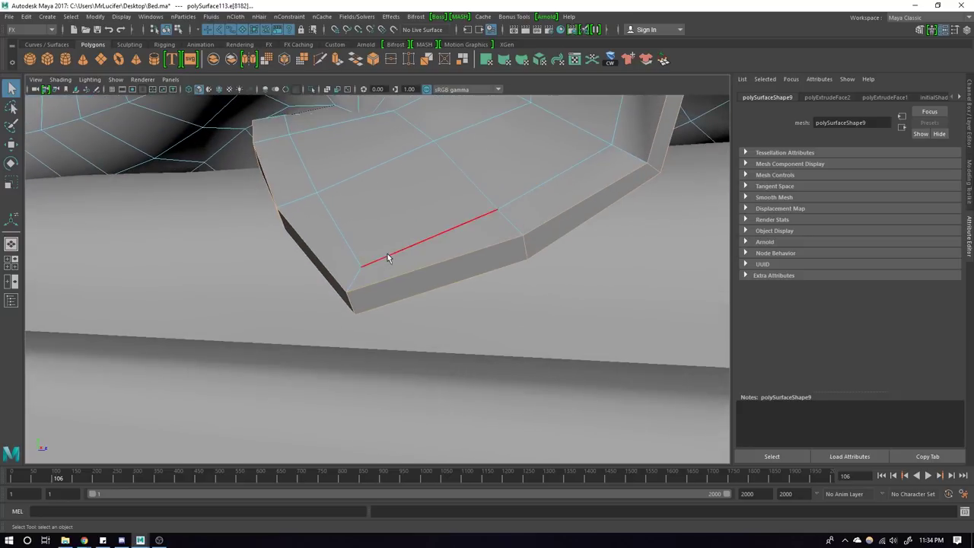
pyautogui.keyDown('shift'); pyautogui.rightClick(376, 284); pyautogui.keyUp('shift')
pyautogui.keyDown('shift'); pyautogui.moveTo(376, 283); pyautogui.dragTo(495, 210, button='right'); pyautogui.keyUp('shift')
pyautogui.keyDown('shift'); pyautogui.moveTo(392, 259); pyautogui.dragTo(503, 192, button='right'); pyautogui.keyUp('shift')
pyautogui.keyDown('alt'); pyautogui.moveTo(502, 196); pyautogui.dragTo(490, 240); pyautogui.keyUp('alt')
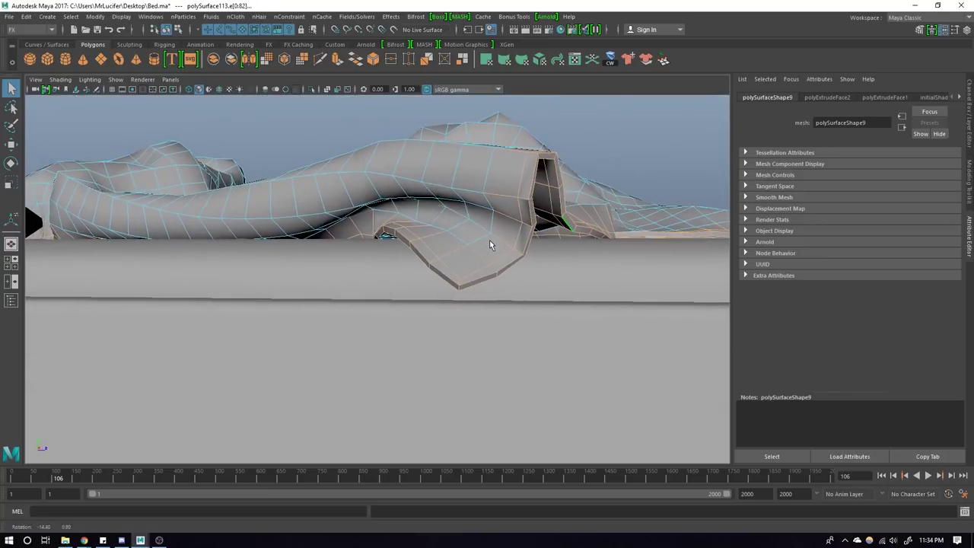
pyautogui.hotkey('ctrl', 'z')
# Step: Select an edge loop along the folded flap's rim in edge editing mode
pyautogui.scroll(3, 501, 261)
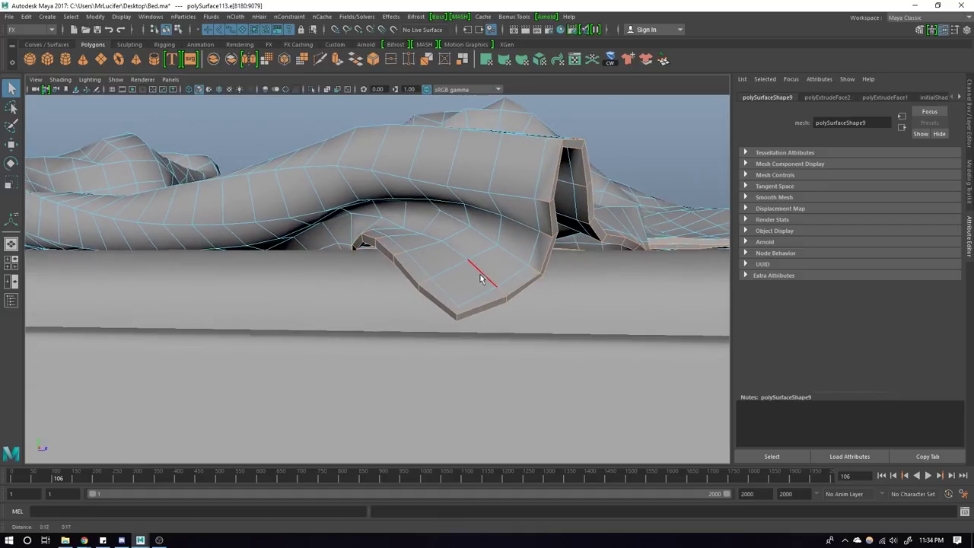
pyautogui.moveTo(433, 294)
pyautogui.keyDown('alt'); pyautogui.mouseDown()
pyautogui.moveTo(455, 289)
pyautogui.moveTo(427, 322)
pyautogui.mouseUp(); pyautogui.keyUp('alt')
pyautogui.scroll(5, 456, 327)
pyautogui.keyDown('alt'); pyautogui.moveTo(492, 330); pyautogui.dragTo(472, 269, button='middle'); pyautogui.keyUp('alt')
pyautogui.scroll(-5, 472, 269)
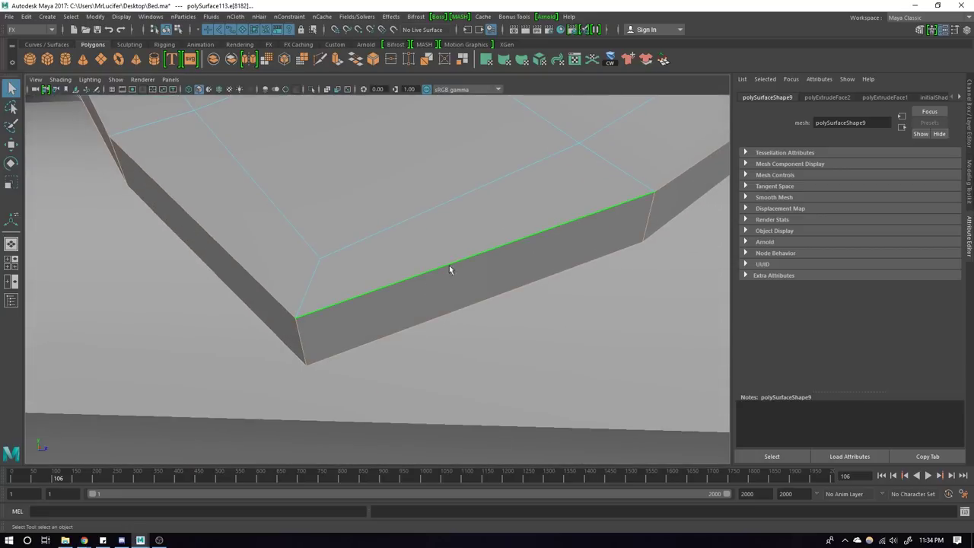
pyautogui.scroll(-10, 302, 330)
pyautogui.scroll(3, 394, 326)
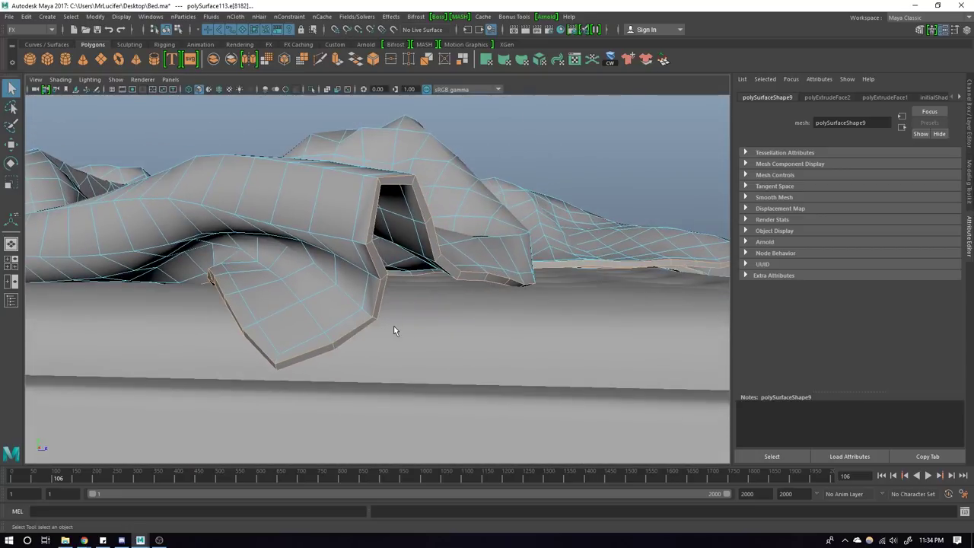
pyautogui.doubleClick(328, 351)
pyautogui.keyDown('ctrl'); pyautogui.rightClick(428, 278); pyautogui.keyUp('ctrl')
pyautogui.keyDown('alt'); pyautogui.moveTo(311, 264); pyautogui.dragTo(301, 271); pyautogui.keyUp('alt')
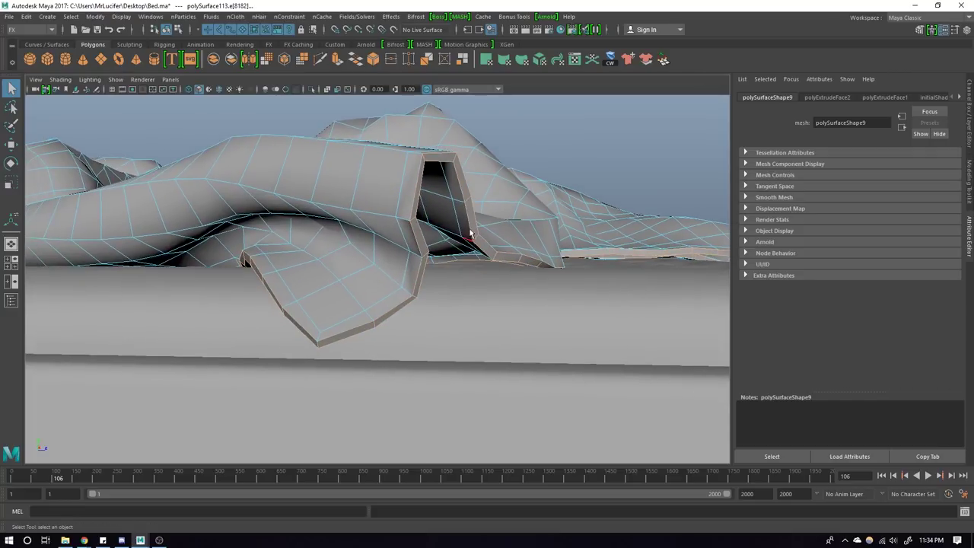
pyautogui.scroll(3, 461, 245)
# Step: Scale the folded flap's edge to 1.85 with Transform Component to widen it
pyautogui.keyDown('shift'); pyautogui.rightClick(505, 181); pyautogui.keyUp('shift')
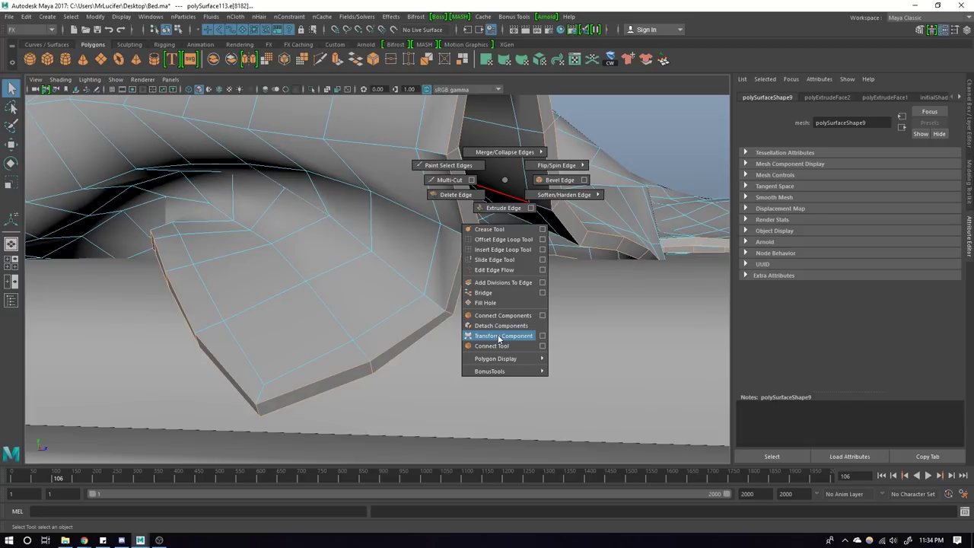
pyautogui.click(499, 336)
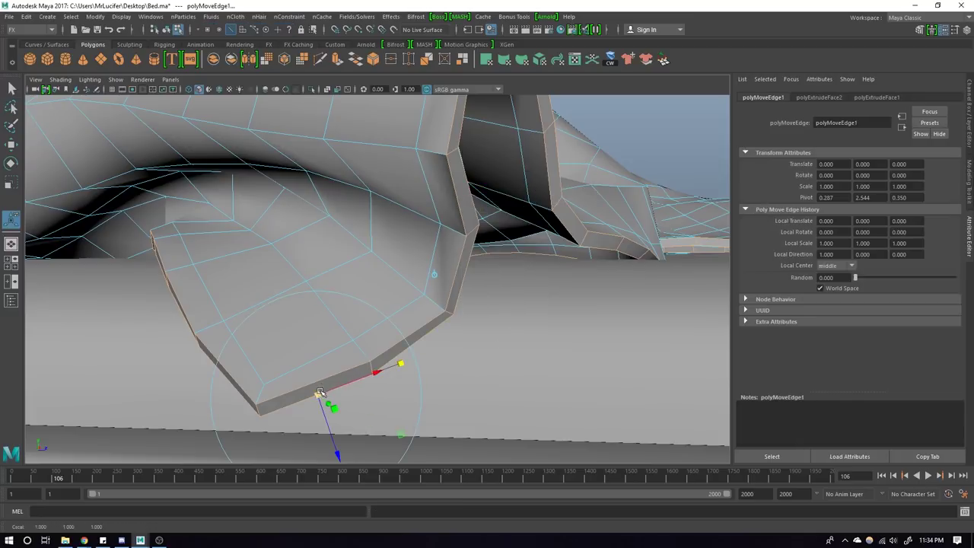
pyautogui.moveTo(321, 392)
pyautogui.mouseDown()
pyautogui.moveTo(347, 393)
pyautogui.moveTo(366, 347)
pyautogui.mouseUp()
# Step: Turn on smooth preview (3) and orbit around the cloth, briefly toggling it off to check the mesh
pyautogui.press('3')
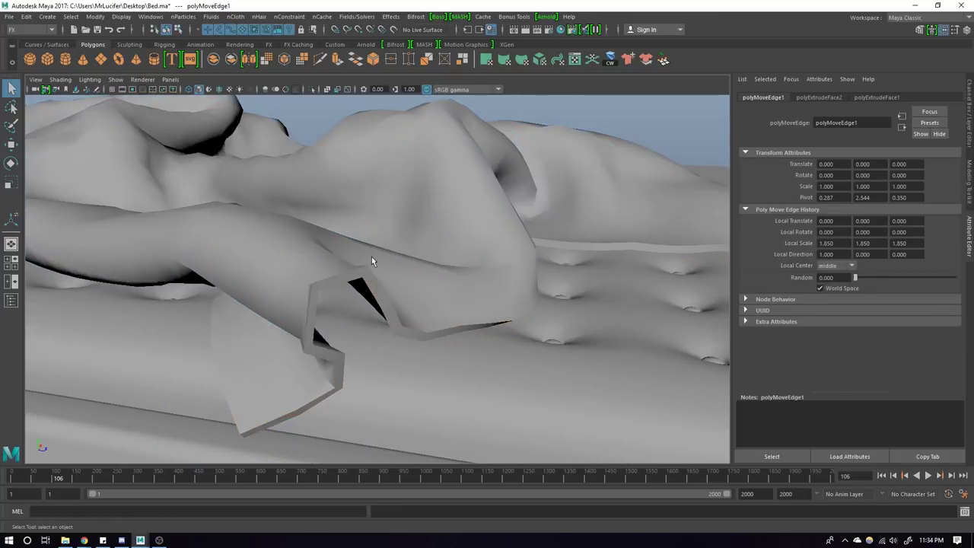
pyautogui.keyDown('alt'); pyautogui.moveTo(403, 278); pyautogui.dragTo(574, 154, button='right'); pyautogui.keyUp('alt')
pyautogui.click(573, 154)
pyautogui.moveTo(573, 154)
pyautogui.keyDown('alt'); pyautogui.mouseDown()
pyautogui.moveTo(485, 264)
pyautogui.moveTo(508, 294)
pyautogui.mouseUp(); pyautogui.keyUp('alt')
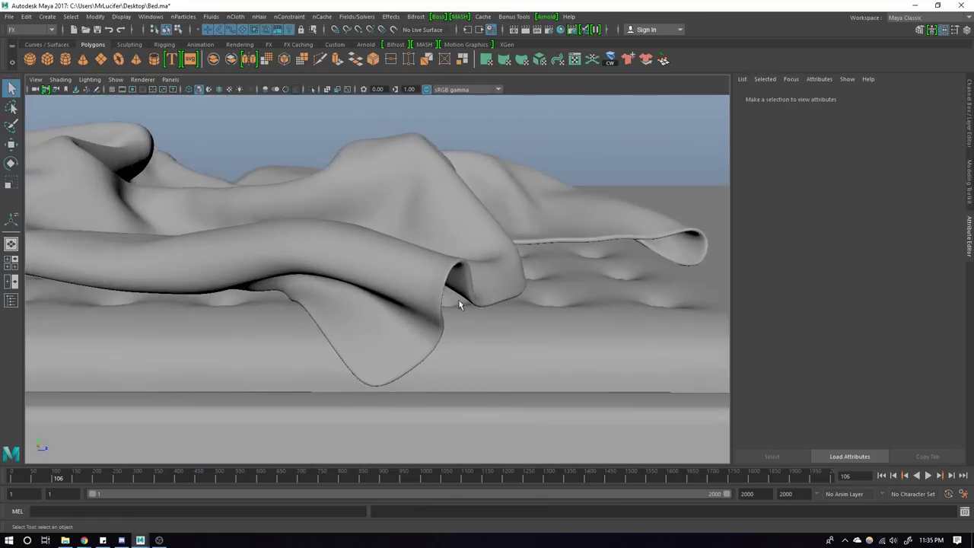
pyautogui.click(584, 202)
pyautogui.press('1')
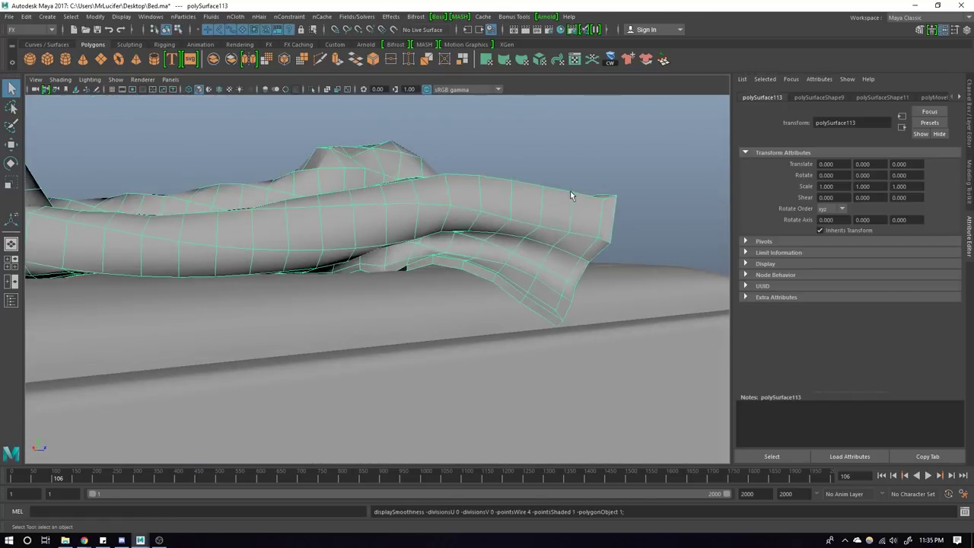
pyautogui.press('3')
pyautogui.click(637, 200)
pyautogui.scroll(-5, 637, 200)
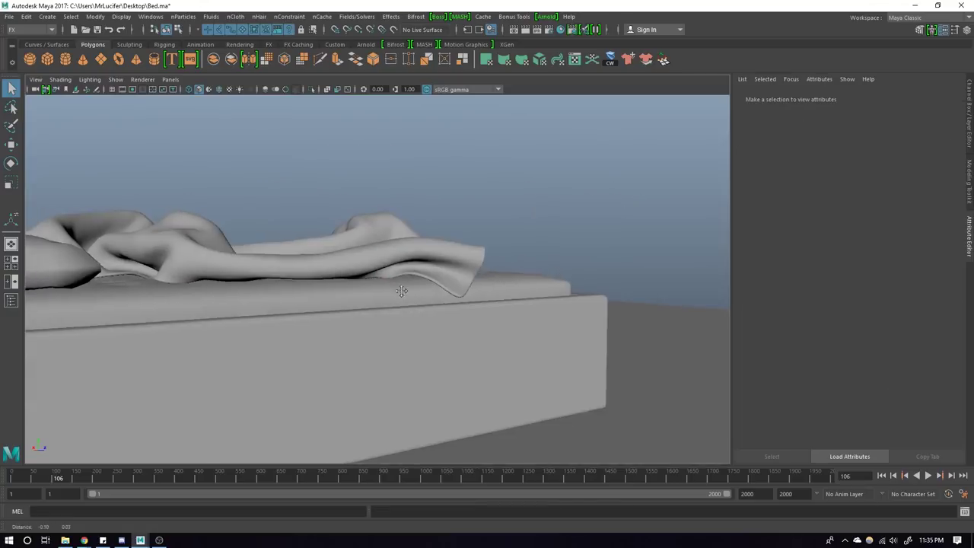
pyautogui.scroll(5, 316, 305)
pyautogui.scroll(5, 341, 315)
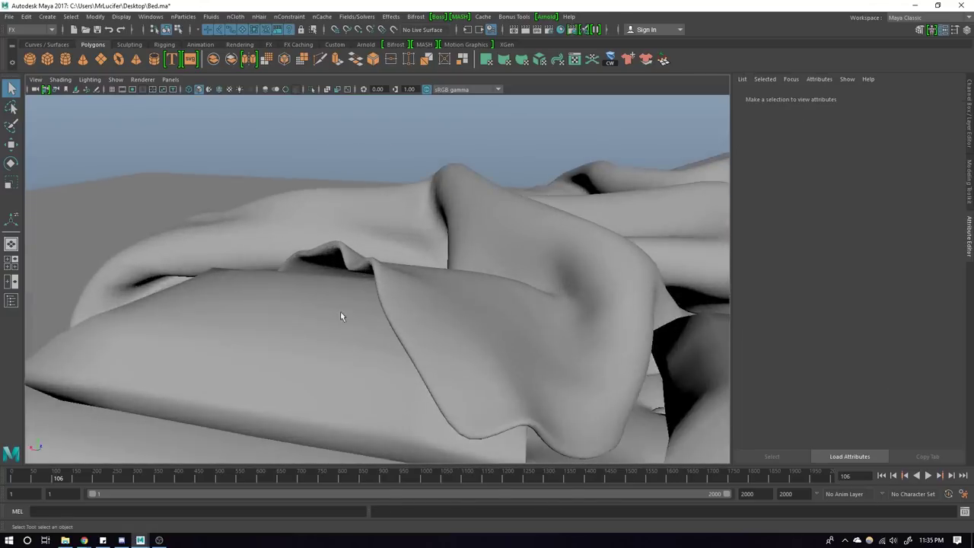
pyautogui.moveTo(341, 316)
pyautogui.keyDown('alt'); pyautogui.mouseDown()
pyautogui.moveTo(359, 304)
pyautogui.moveTo(419, 326)
pyautogui.moveTo(429, 374)
pyautogui.moveTo(391, 334)
pyautogui.moveTo(284, 312)
pyautogui.moveTo(216, 311)
pyautogui.moveTo(346, 300)
pyautogui.mouseUp(); pyautogui.keyUp('alt')
pyautogui.scroll(-5, 269, 239)
pyautogui.moveTo(269, 240)
pyautogui.keyDown('alt'); pyautogui.mouseDown()
pyautogui.moveTo(354, 398)
pyautogui.moveTo(387, 347)
pyautogui.moveTo(581, 289)
pyautogui.moveTo(644, 280)
pyautogui.moveTo(359, 335)
pyautogui.moveTo(411, 366)
pyautogui.moveTo(412, 330)
pyautogui.moveTo(444, 310)
pyautogui.moveTo(397, 303)
pyautogui.mouseUp(); pyautogui.keyUp('alt')
# Step: Pick the edge at the zigzag fold's corner and move it upward
pyautogui.click(397, 303)
pyautogui.moveTo(396, 303)
pyautogui.keyDown('alt'); pyautogui.mouseDown(button='right')
pyautogui.moveTo(533, 279)
pyautogui.moveTo(333, 349)
pyautogui.moveTo(347, 325)
pyautogui.mouseUp(button='right'); pyautogui.keyUp('alt')
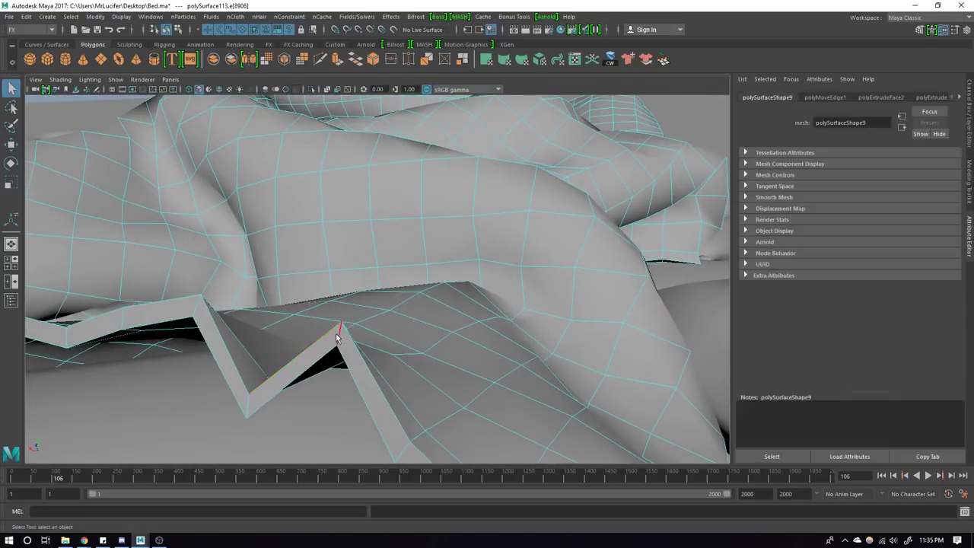
pyautogui.click(337, 335)
pyautogui.press('w')
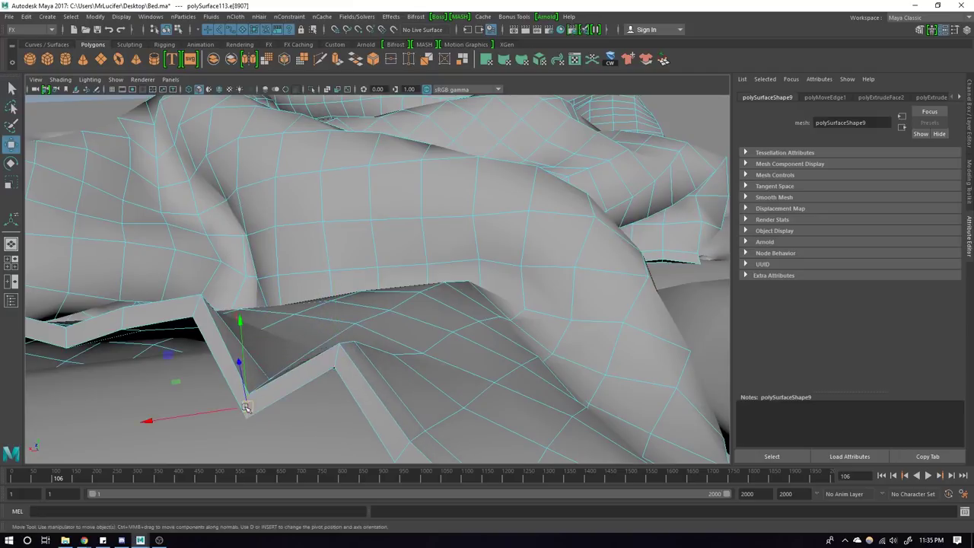
pyautogui.moveTo(247, 407); pyautogui.dragTo(218, 336)
pyautogui.keyDown('alt'); pyautogui.moveTo(197, 309); pyautogui.dragTo(175, 319, button='right'); pyautogui.keyUp('alt')
# Step: Return to object mode and show the sheet with smooth preview (3)
pyautogui.press('F8')
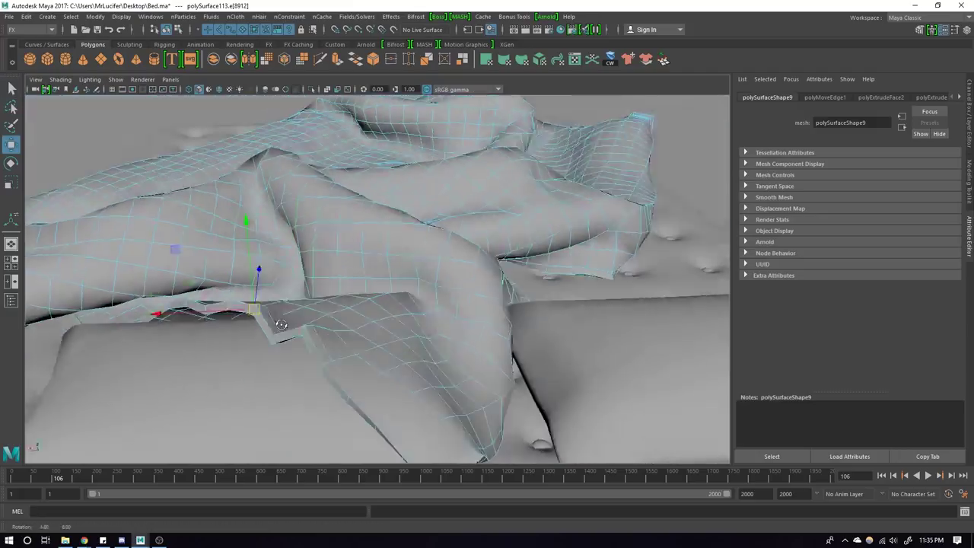
pyautogui.keyDown('alt'); pyautogui.moveTo(251, 305); pyautogui.dragTo(336, 312); pyautogui.keyUp('alt')
pyautogui.keyDown('alt'); pyautogui.moveTo(337, 312); pyautogui.dragTo(320, 289, button='right'); pyautogui.keyUp('alt')
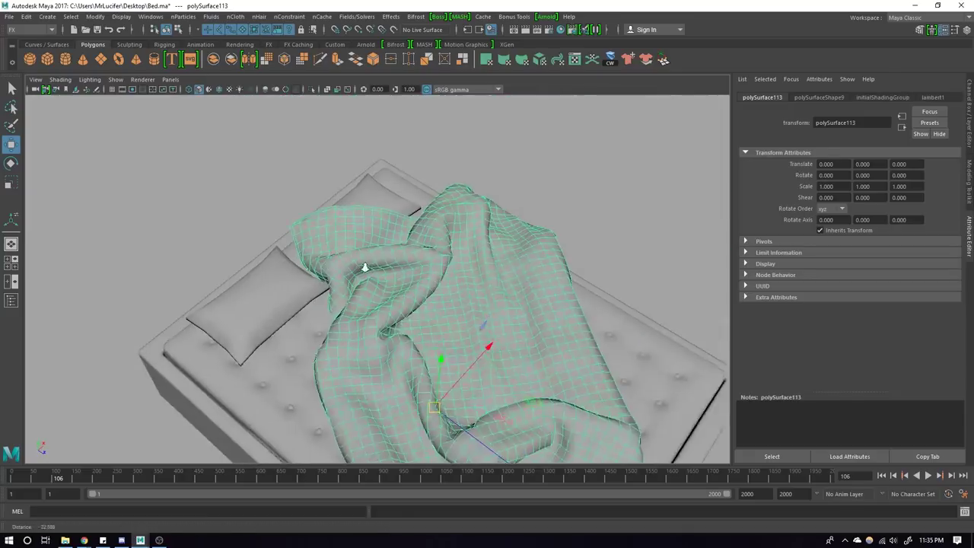
pyautogui.moveTo(320, 289)
pyautogui.keyDown('alt'); pyautogui.mouseDown()
pyautogui.moveTo(310, 270)
pyautogui.moveTo(364, 264)
pyautogui.mouseUp(); pyautogui.keyUp('alt')
pyautogui.press('3')
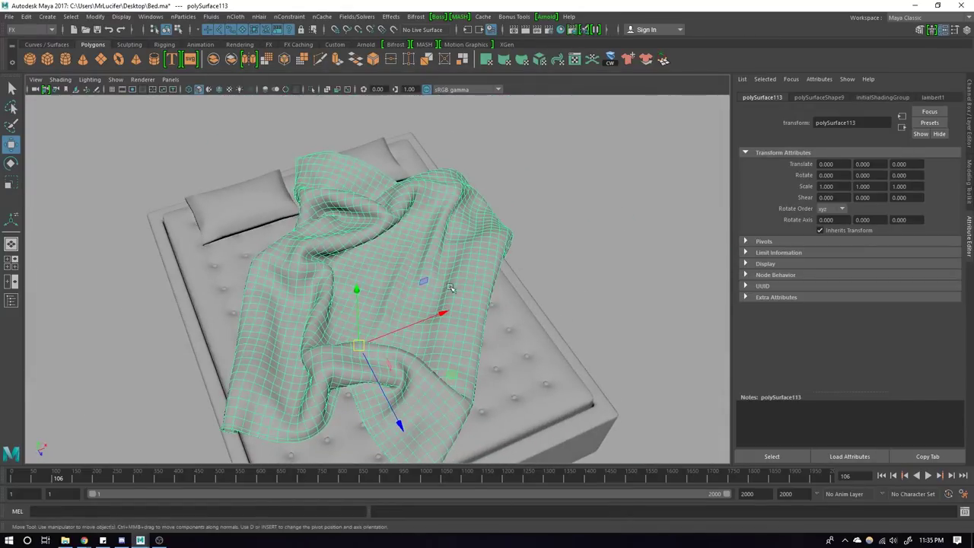
# Step: Select the floor plane and orbit and zoom around the bed to review the drape
pyautogui.scroll(-5, 450, 287)
pyautogui.click(517, 290)
pyautogui.moveTo(518, 289)
pyautogui.keyDown('alt'); pyautogui.mouseDown()
pyautogui.moveTo(457, 283)
pyautogui.moveTo(468, 291)
pyautogui.moveTo(202, 182)
pyautogui.moveTo(525, 333)
pyautogui.mouseUp(); pyautogui.keyUp('alt')
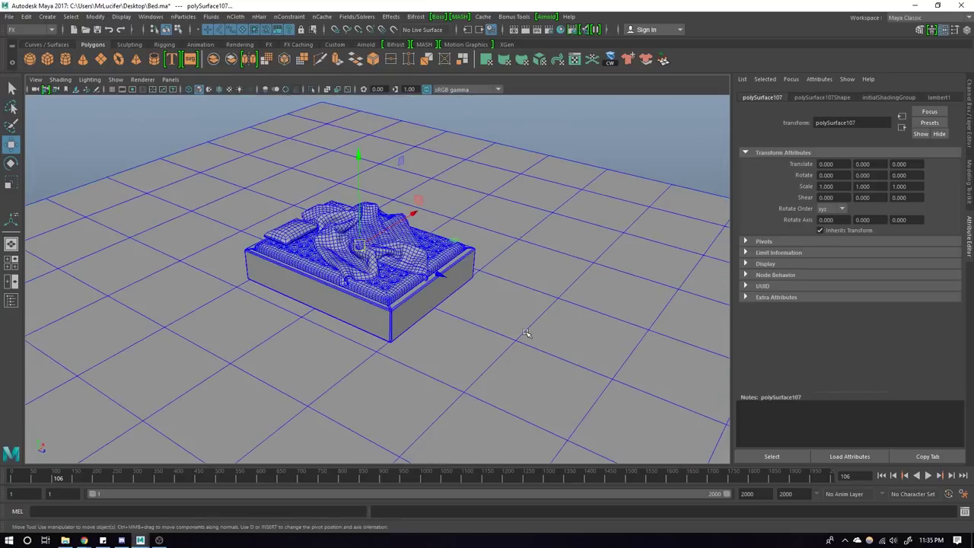
pyautogui.click(536, 323)
pyautogui.scroll(3, 423, 281)
pyautogui.scroll(3, 398, 310)
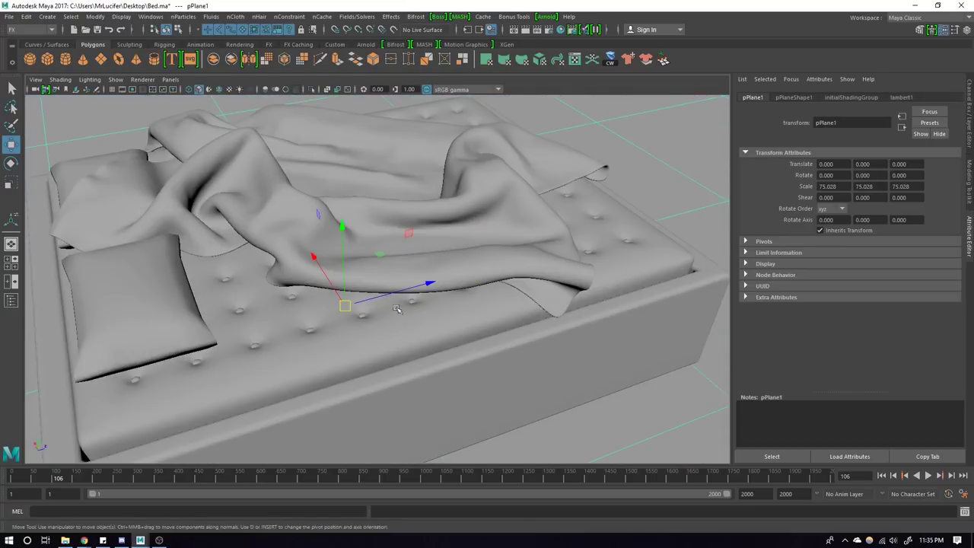
pyautogui.scroll(3, 362, 314)
pyautogui.moveTo(362, 314)
pyautogui.keyDown('alt'); pyautogui.mouseDown()
pyautogui.moveTo(349, 321)
pyautogui.moveTo(396, 324)
pyautogui.moveTo(357, 328)
pyautogui.moveTo(378, 365)
pyautogui.moveTo(382, 304)
pyautogui.mouseUp(); pyautogui.keyUp('alt')
pyautogui.scroll(-3, 348, 320)
pyautogui.scroll(-2, 424, 326)
pyautogui.scroll(3, 382, 245)
pyautogui.scroll(3, 382, 246)
# Step: Rotate the pillow beside the sheet slightly and prepare to shift it
pyautogui.click(382, 245)
pyautogui.press('e')
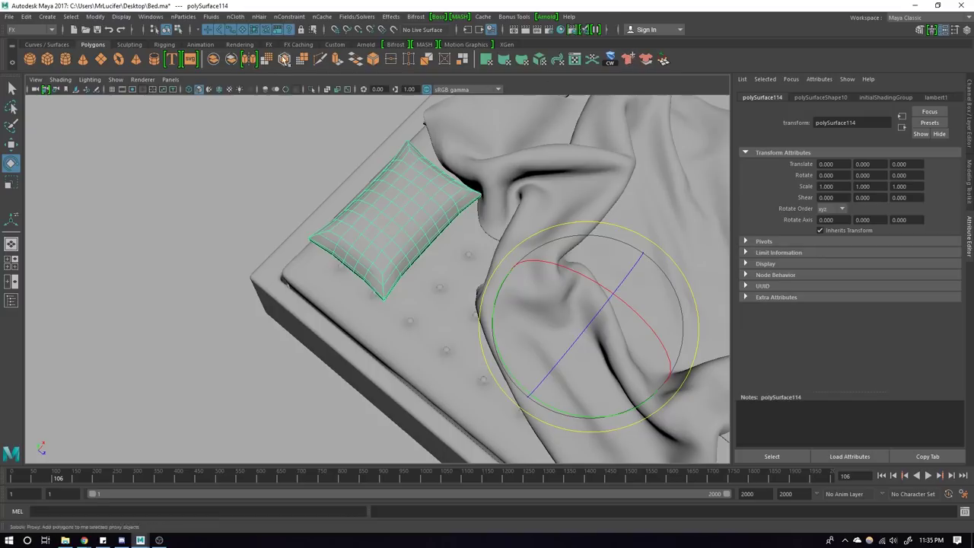
pyautogui.click(323, 45)
pyautogui.moveTo(350, 239)
pyautogui.mouseDown()
pyautogui.moveTo(420, 299)
pyautogui.moveTo(385, 264)
pyautogui.mouseUp()
pyautogui.press('w')
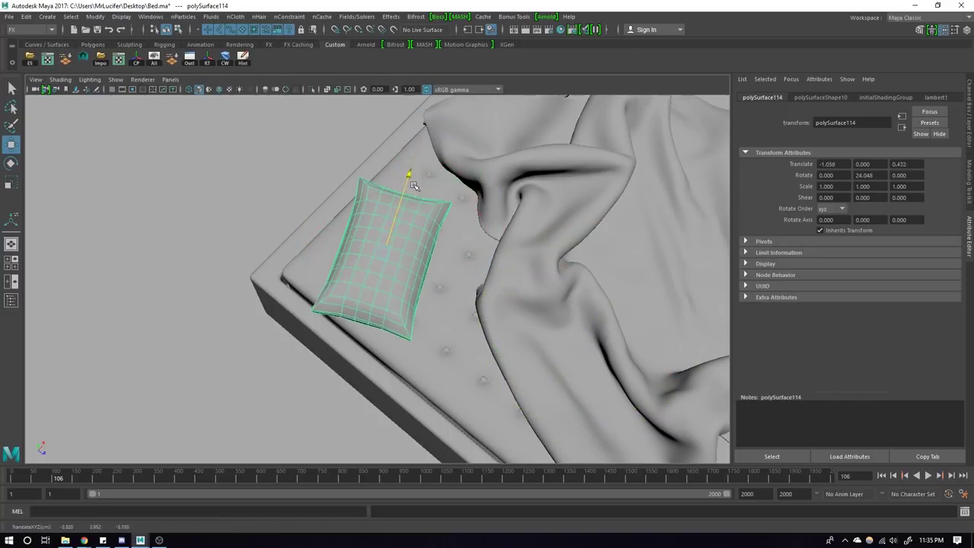
pyautogui.moveTo(497, 281)
pyautogui.keyDown('alt'); pyautogui.mouseDown()
pyautogui.moveTo(438, 310)
pyautogui.moveTo(505, 278)
pyautogui.mouseUp(); pyautogui.keyUp('alt')
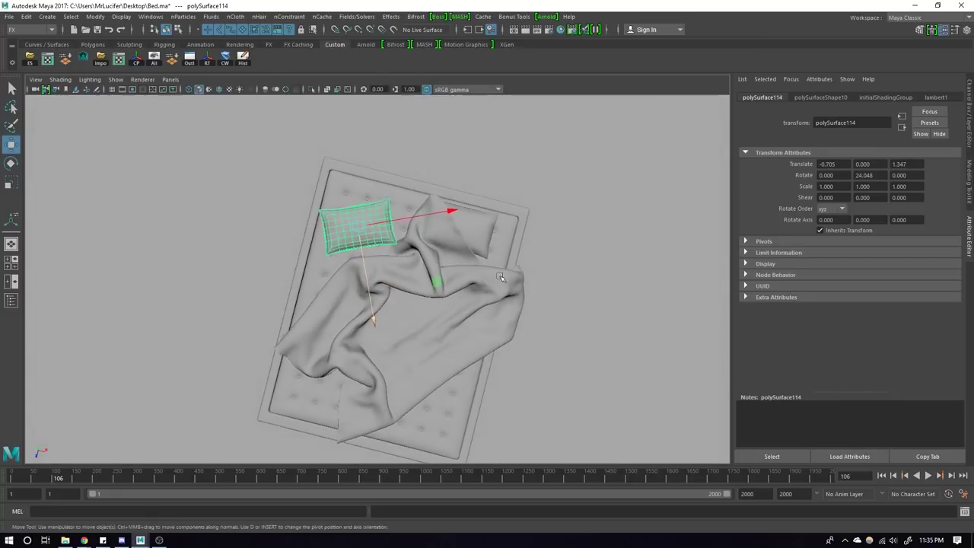
pyautogui.scroll(5, 504, 278)
# Step: Select and frame the other pillow, tilt it under the sheet, then undo the tilt
pyautogui.click(335, 229)
pyautogui.press('e')
pyautogui.press('f')
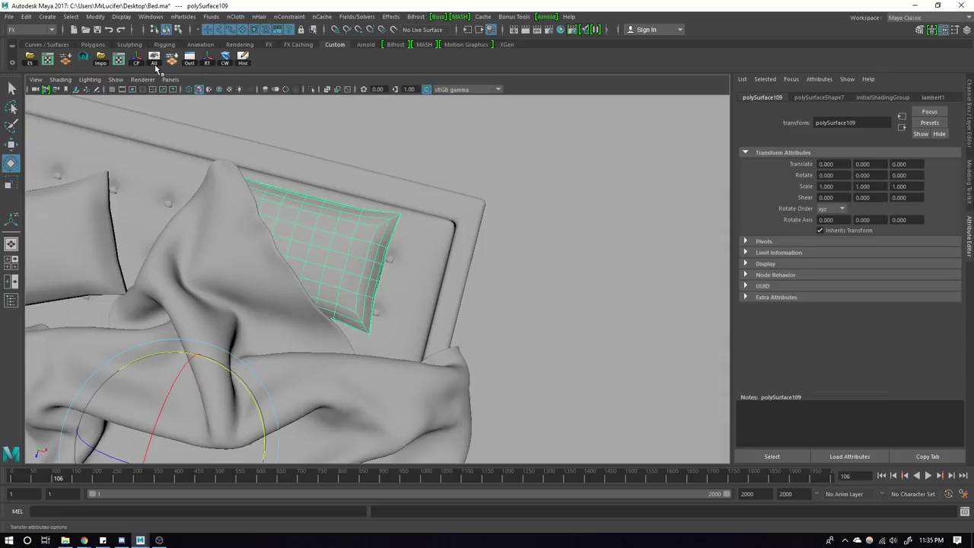
pyautogui.press('f')
pyautogui.moveTo(335, 244)
pyautogui.keyDown('alt'); pyautogui.mouseDown()
pyautogui.moveTo(441, 310)
pyautogui.moveTo(381, 286)
pyautogui.moveTo(425, 286)
pyautogui.moveTo(328, 275)
pyautogui.moveTo(342, 258)
pyautogui.moveTo(472, 291)
pyautogui.moveTo(446, 267)
pyautogui.moveTo(464, 239)
pyautogui.moveTo(413, 239)
pyautogui.mouseUp(); pyautogui.keyUp('alt')
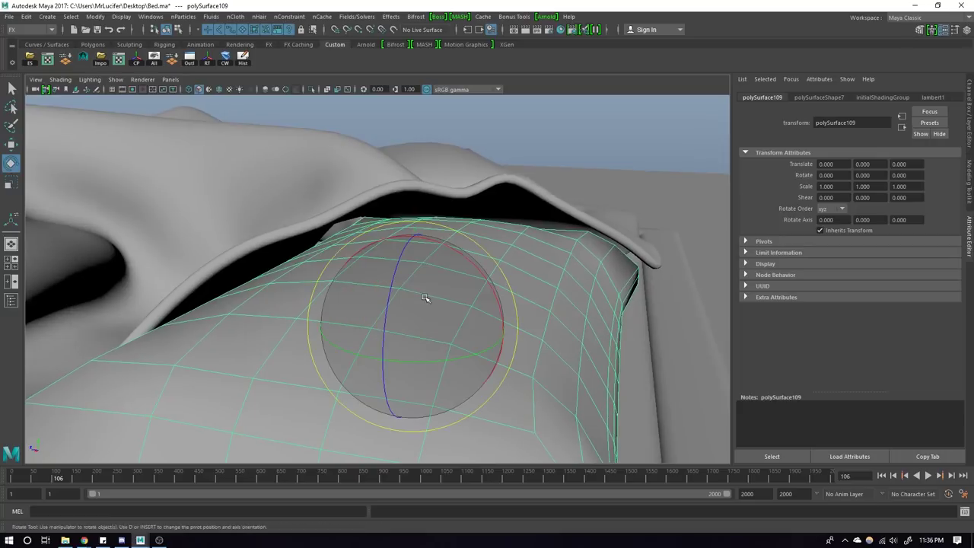
pyautogui.moveTo(429, 298)
pyautogui.mouseDown()
pyautogui.moveTo(400, 278)
pyautogui.moveTo(522, 323)
pyautogui.moveTo(386, 282)
pyautogui.moveTo(359, 300)
pyautogui.moveTo(456, 282)
pyautogui.moveTo(354, 304)
pyautogui.moveTo(464, 303)
pyautogui.moveTo(414, 276)
pyautogui.moveTo(449, 290)
pyautogui.moveTo(423, 314)
pyautogui.moveTo(398, 298)
pyautogui.mouseUp()
pyautogui.hotkey('ctrl', 'z')
pyautogui.hotkey('ctrl', 'z')
# Step: Soft-select a face on the ridge over the pillow, widen the falloff and pull it down
pyautogui.press('w')
pyautogui.click(407, 271)
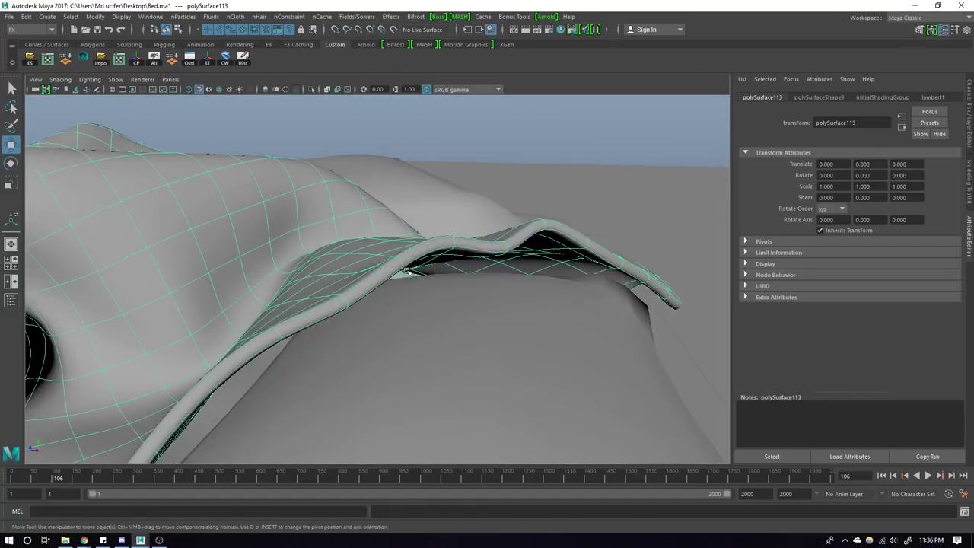
pyautogui.moveTo(355, 246)
pyautogui.keyDown('alt'); pyautogui.mouseDown()
pyautogui.moveTo(413, 254)
pyautogui.moveTo(403, 275)
pyautogui.moveTo(419, 264)
pyautogui.moveTo(345, 312)
pyautogui.mouseUp(); pyautogui.keyUp('alt')
pyautogui.press('F11')
pyautogui.click(413, 254)
pyautogui.keyDown('alt'); pyautogui.moveTo(345, 312); pyautogui.dragTo(365, 309, button='right'); pyautogui.keyUp('alt')
pyautogui.keyDown('alt'); pyautogui.moveTo(365, 309); pyautogui.dragTo(359, 248); pyautogui.keyUp('alt')
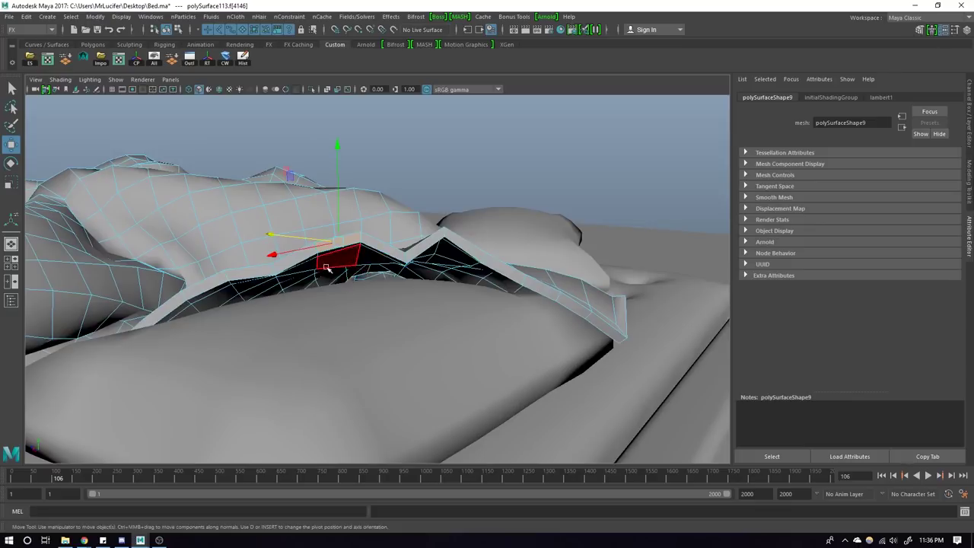
pyautogui.moveTo(374, 281); pyautogui.dragTo(402, 259)
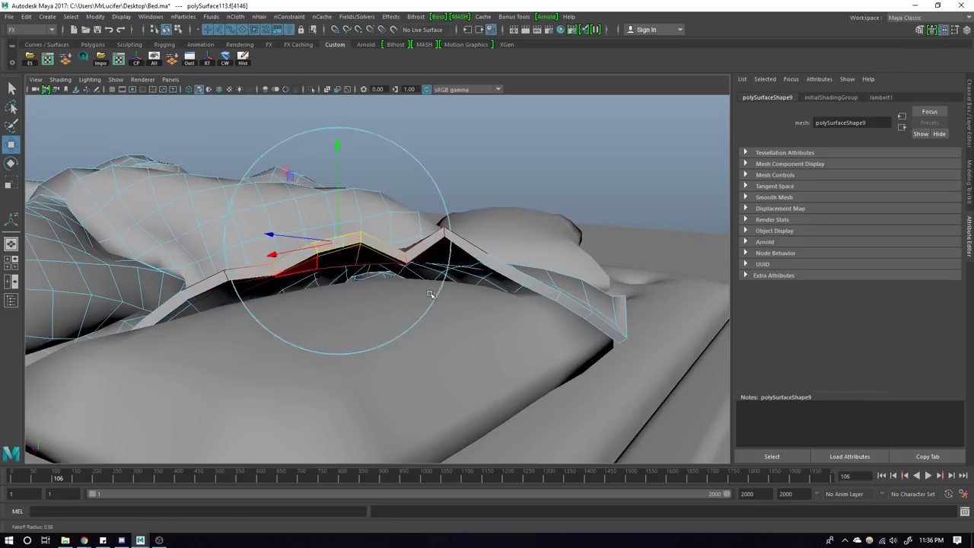
pyautogui.moveTo(340, 244)
pyautogui.mouseDown()
pyautogui.moveTo(341, 268)
pyautogui.moveTo(417, 323)
pyautogui.moveTo(407, 245)
pyautogui.moveTo(369, 320)
pyautogui.moveTo(396, 312)
pyautogui.mouseUp()
pyautogui.click(669, 342)
pyautogui.moveTo(670, 342)
pyautogui.keyDown('alt'); pyautogui.mouseDown()
pyautogui.moveTo(392, 316)
pyautogui.moveTo(433, 289)
pyautogui.mouseUp(); pyautogui.keyUp('alt')
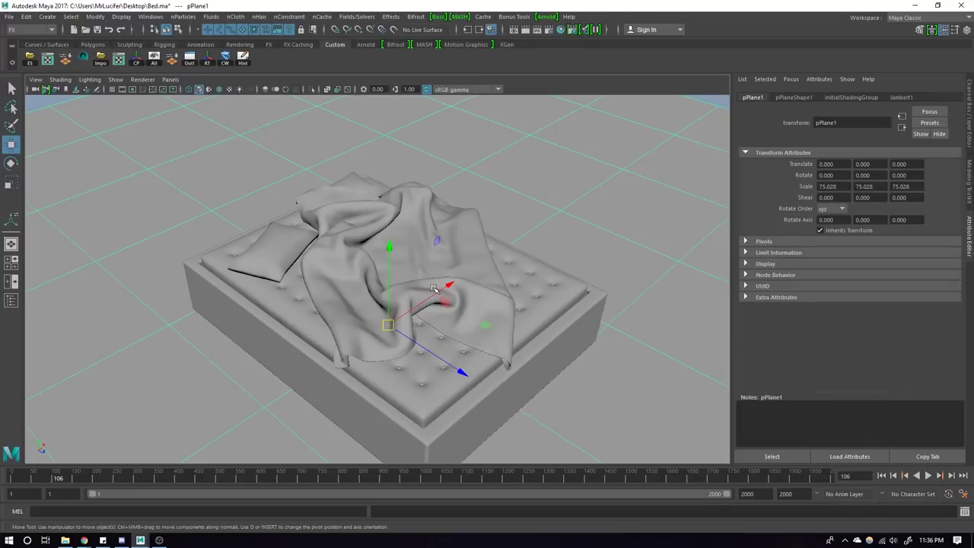
# Step: Show the sheet in smooth preview and orbit to a lower angle on the bed
pyautogui.click(413, 247)
pyautogui.press('1')
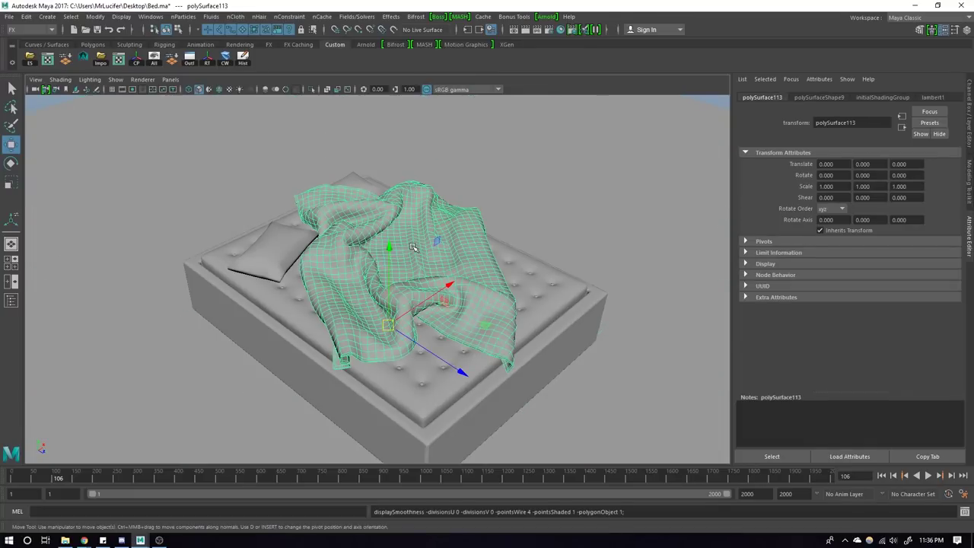
pyautogui.keyDown('alt'); pyautogui.moveTo(407, 248); pyautogui.dragTo(220, 102); pyautogui.keyUp('alt')
pyautogui.moveTo(426, 229)
pyautogui.keyDown('alt'); pyautogui.mouseDown()
pyautogui.moveTo(424, 146)
pyautogui.moveTo(434, 244)
pyautogui.moveTo(440, 177)
pyautogui.moveTo(315, 124)
pyautogui.moveTo(275, 236)
pyautogui.mouseUp(); pyautogui.keyUp('alt')
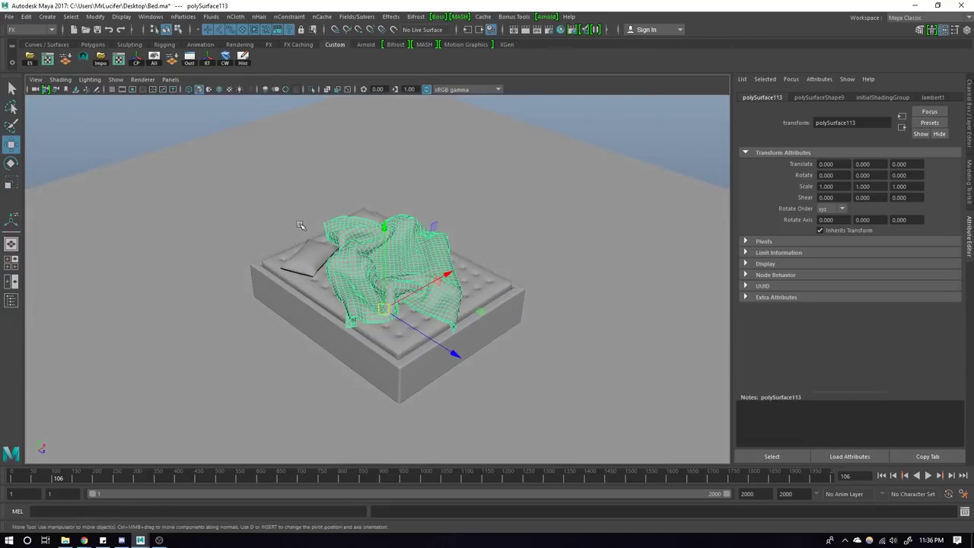
pyautogui.scroll(3, 428, 237)
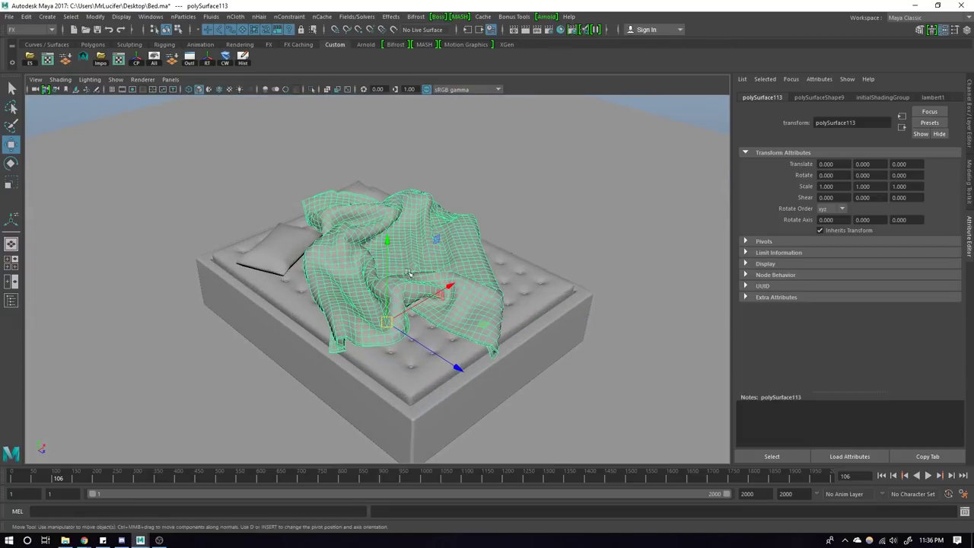
pyautogui.keyDown('alt'); pyautogui.moveTo(429, 237); pyautogui.dragTo(457, 217); pyautogui.keyUp('alt')
# Step: Assign a new Blinn material to the selected bed piece
pyautogui.click(473, 212)
pyautogui.moveTo(473, 213); pyautogui.dragTo(478, 445, button='right')
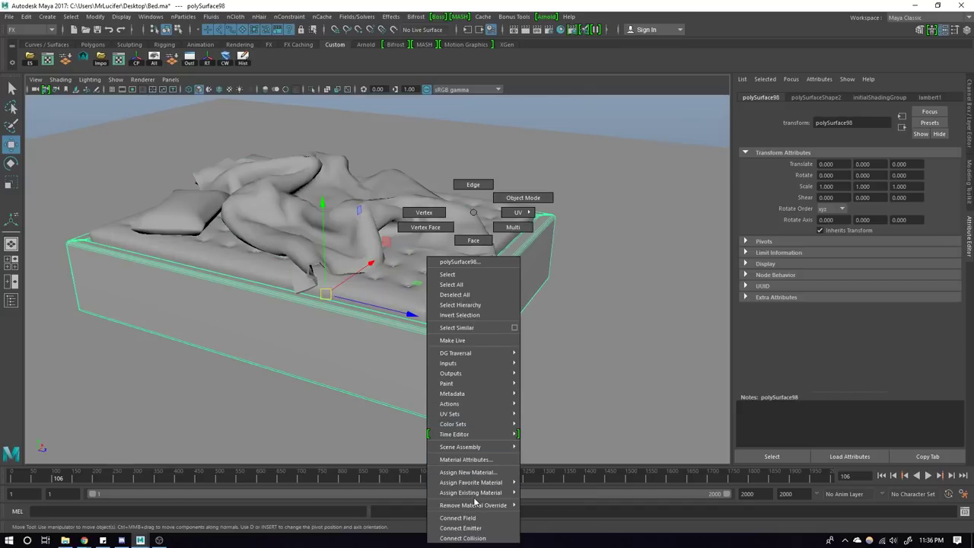
pyautogui.moveTo(467, 472)
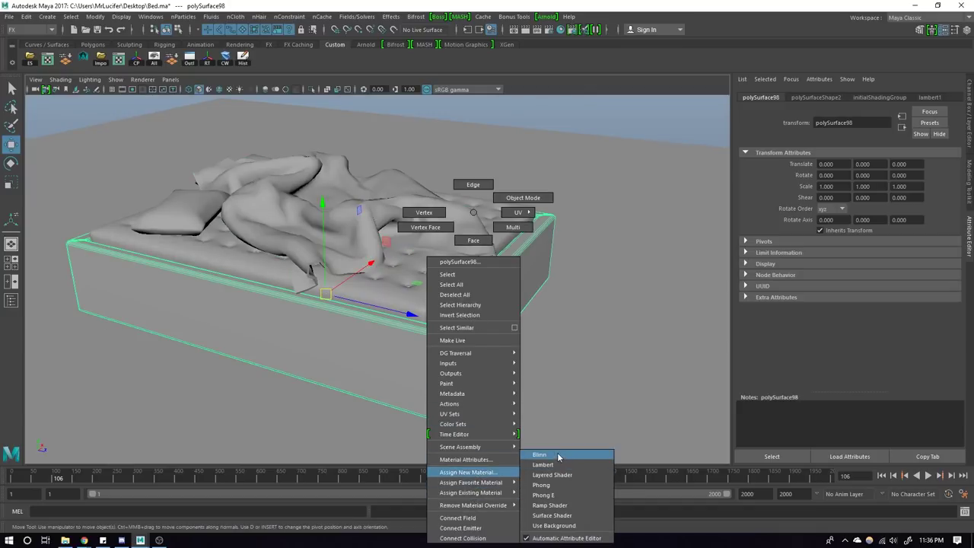
pyautogui.click(558, 456)
# Step: Inspect the mattress tufts, toggling wireframe and framing the whole bed before returning to shaded view
pyautogui.click(418, 286)
pyautogui.scroll(3, 455, 309)
pyautogui.keyDown('alt'); pyautogui.moveTo(454, 309); pyautogui.dragTo(440, 264); pyautogui.keyUp('alt')
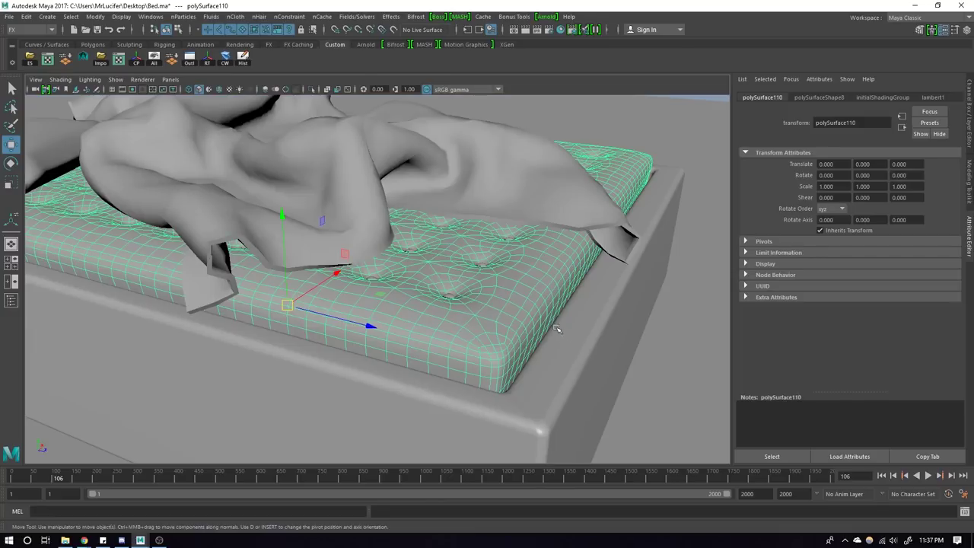
pyautogui.click(383, 188)
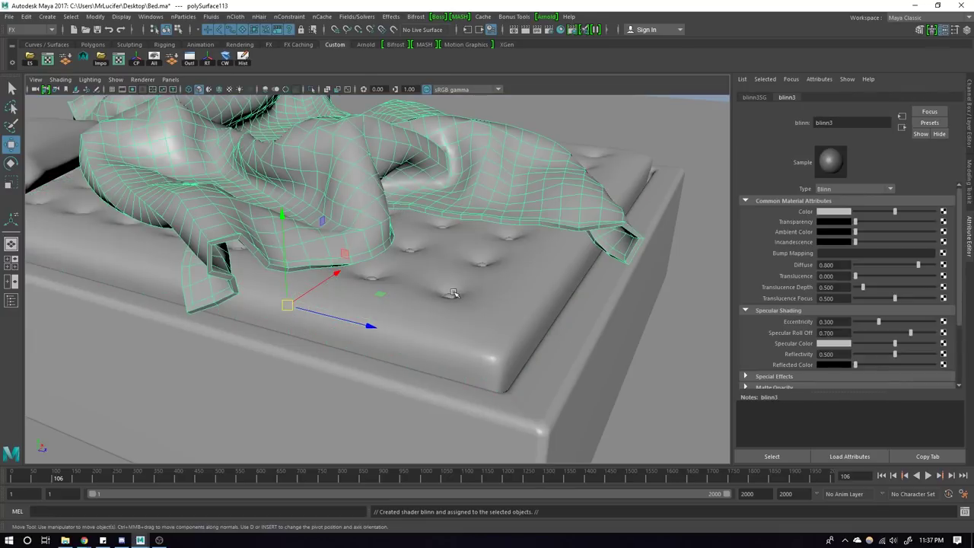
pyautogui.click(470, 307)
pyautogui.keyDown('alt'); pyautogui.moveTo(459, 295); pyautogui.dragTo(555, 315, button='right'); pyautogui.keyUp('alt')
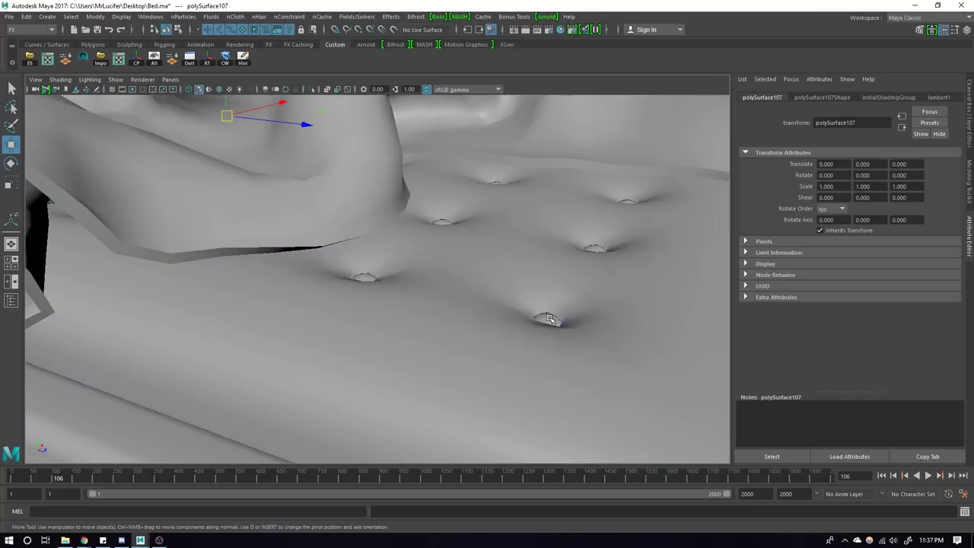
pyautogui.press('4')
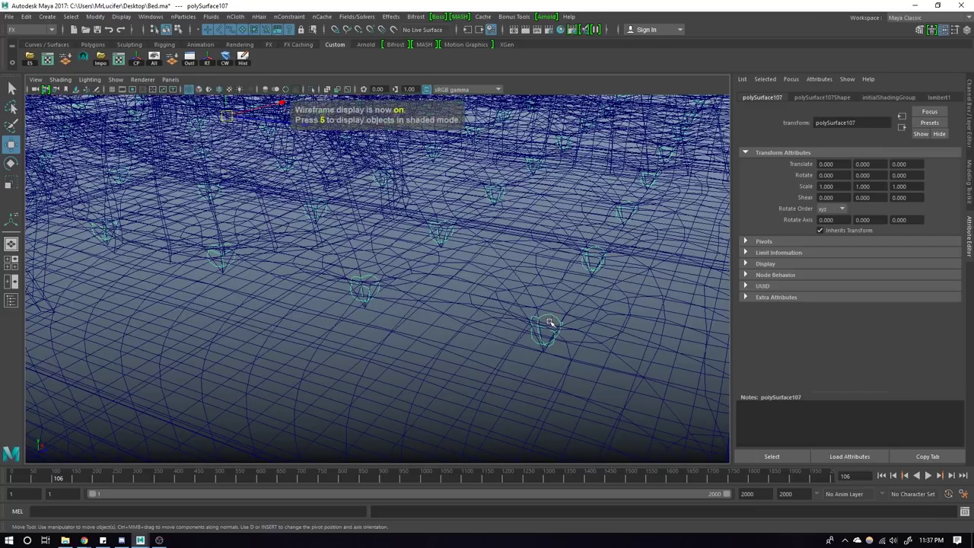
pyautogui.press('f')
pyautogui.press('6')
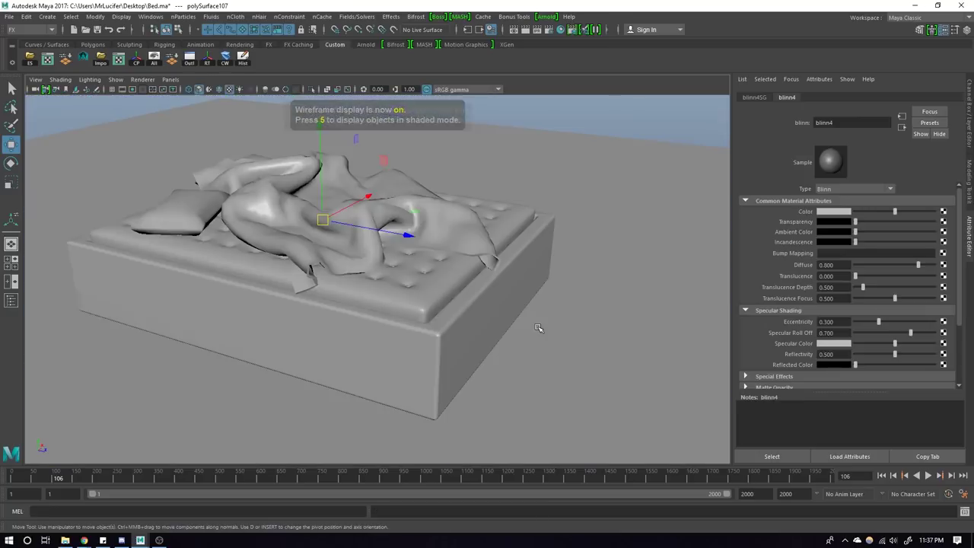
pyautogui.moveTo(388, 316)
pyautogui.keyDown('alt'); pyautogui.mouseDown()
pyautogui.moveTo(395, 348)
pyautogui.moveTo(594, 120)
pyautogui.mouseUp(); pyautogui.keyUp('alt')
# Step: Select both pillows, then zoom out to view the whole bed on the floor
pyautogui.click(219, 215)
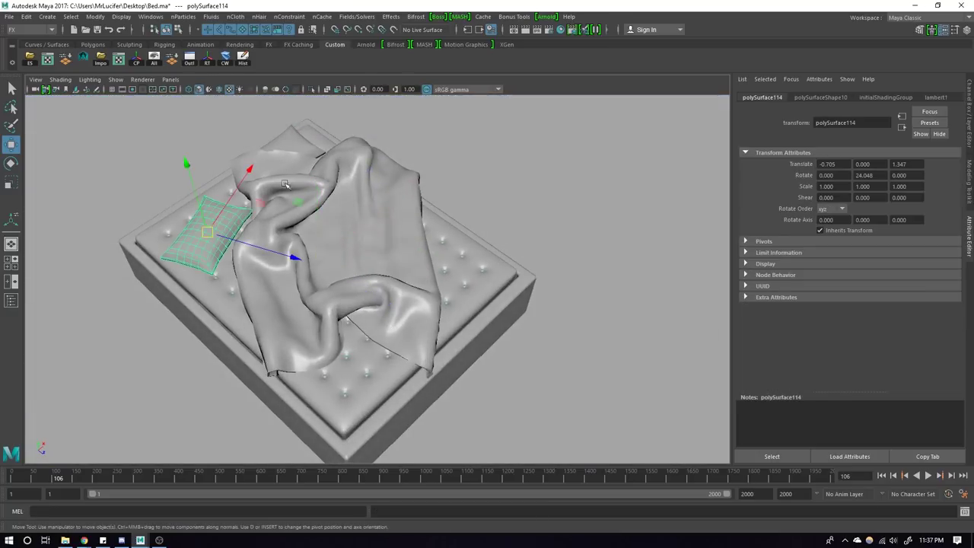
pyautogui.click(301, 143)
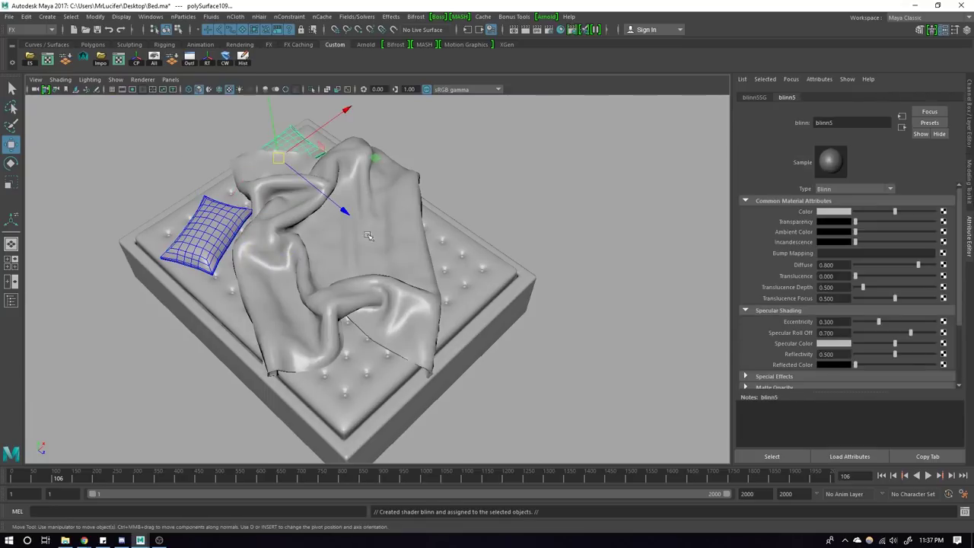
pyautogui.moveTo(366, 233)
pyautogui.keyDown('alt'); pyautogui.mouseDown()
pyautogui.moveTo(292, 258)
pyautogui.moveTo(403, 268)
pyautogui.mouseUp(); pyautogui.keyUp('alt')
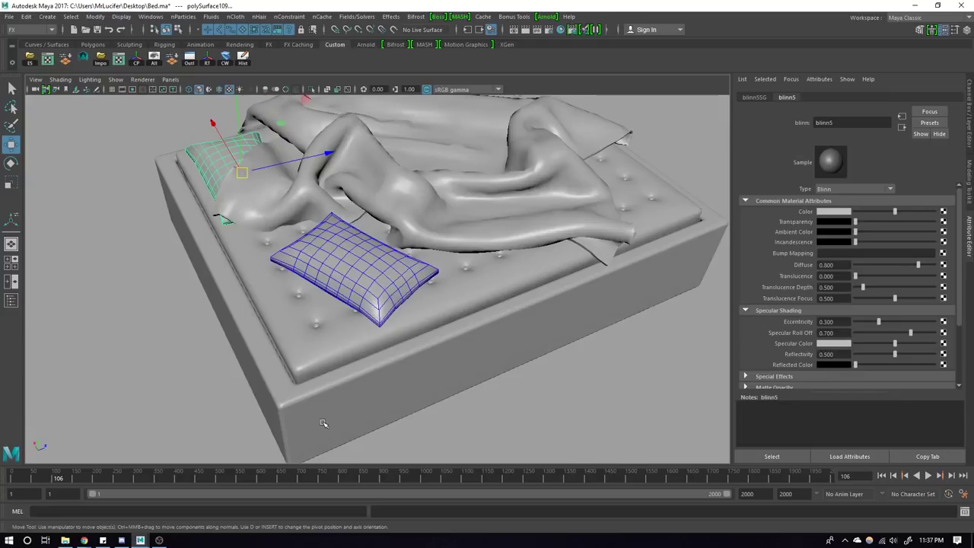
pyautogui.click(305, 402)
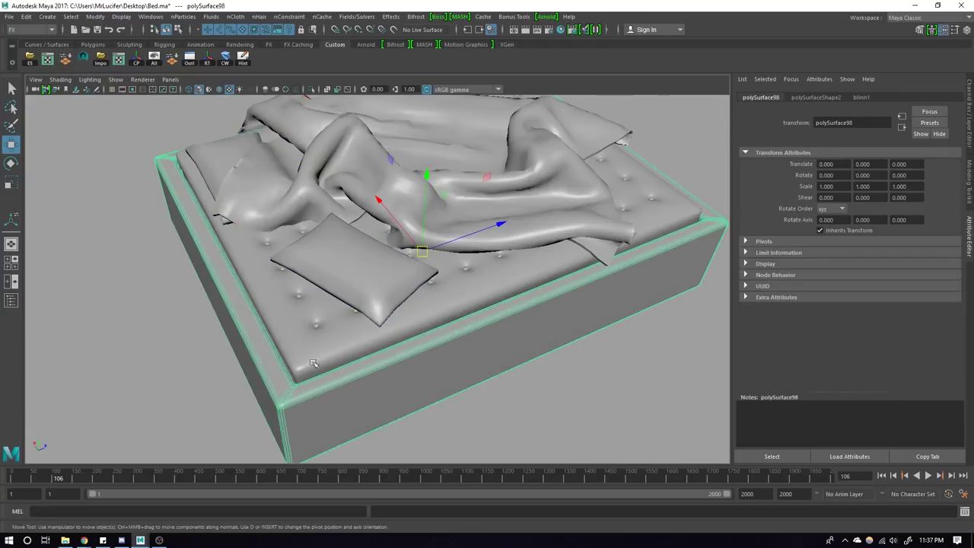
pyautogui.scroll(-5, 157, 333)
pyautogui.moveTo(157, 333)
pyautogui.keyDown('alt'); pyautogui.mouseDown()
pyautogui.moveTo(124, 261)
pyautogui.moveTo(187, 189)
pyautogui.mouseUp(); pyautogui.keyUp('alt')
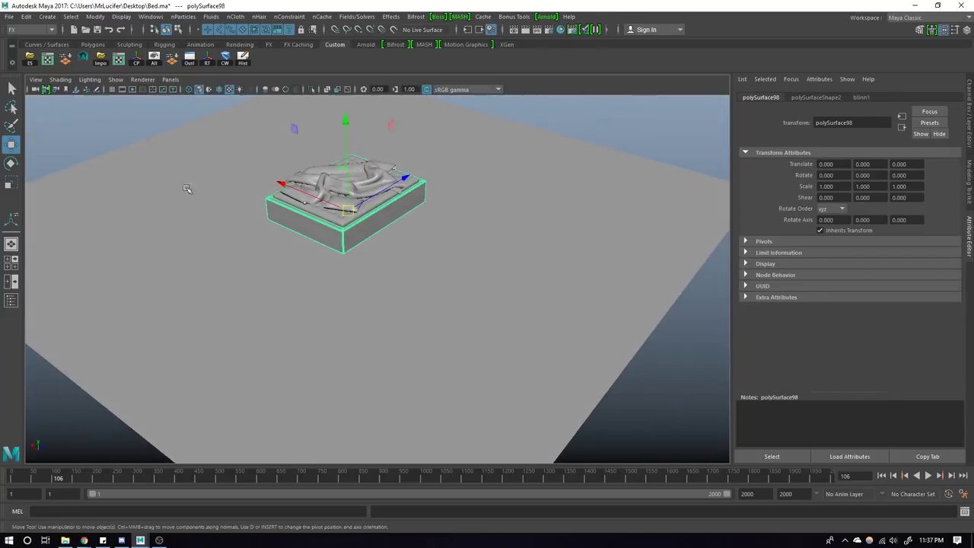
pyautogui.click(91, 44)
pyautogui.click(66, 60)
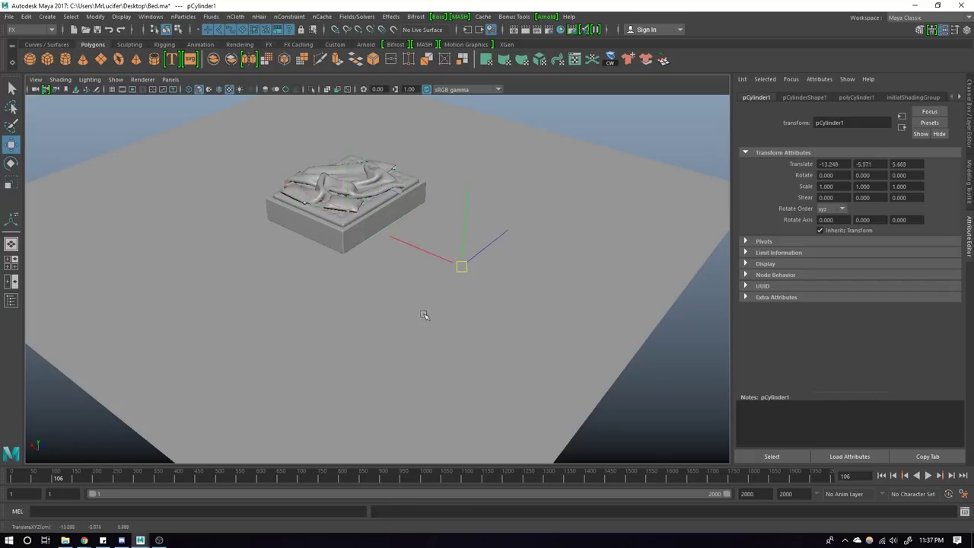
pyautogui.scroll(2, 424, 320)
pyautogui.moveTo(496, 252)
pyautogui.mouseDown()
pyautogui.moveTo(506, 137)
pyautogui.moveTo(522, 129)
pyautogui.mouseUp()
pyautogui.hotkey('ctrl', 'd')
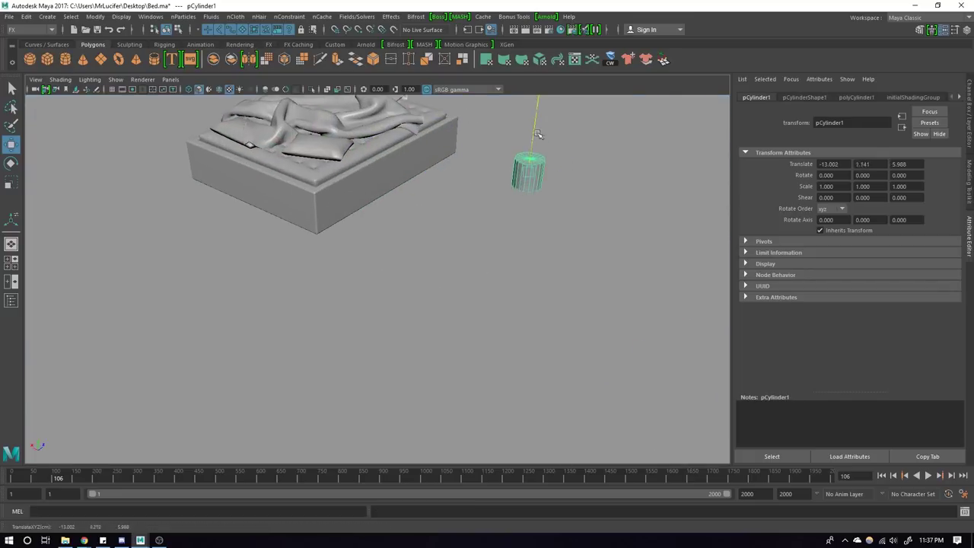
pyautogui.moveTo(525, 175)
pyautogui.keyDown('alt'); pyautogui.mouseDown()
pyautogui.moveTo(467, 266)
pyautogui.moveTo(517, 237)
pyautogui.mouseUp(); pyautogui.keyUp('alt')
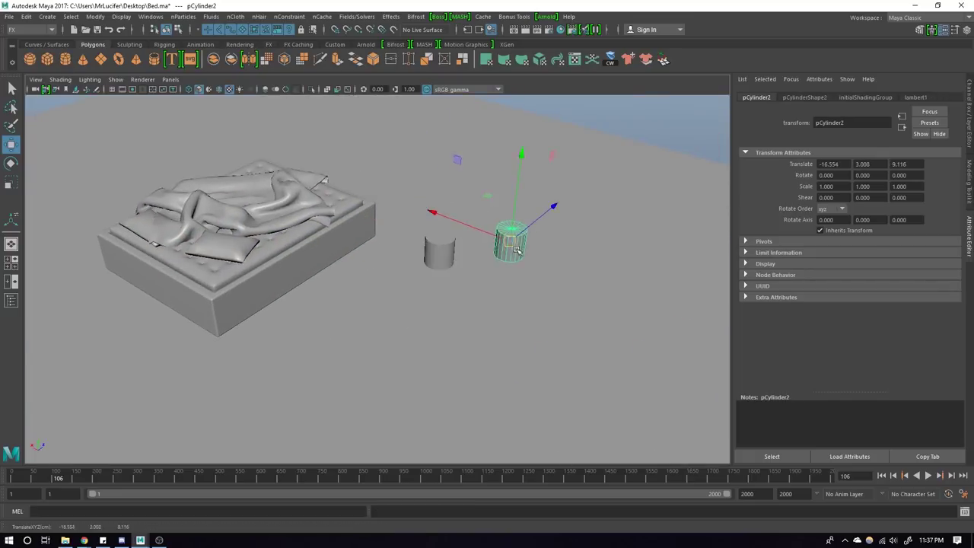
pyautogui.scroll(2, 457, 267)
pyautogui.click(318, 304)
pyautogui.rightClick(328, 285)
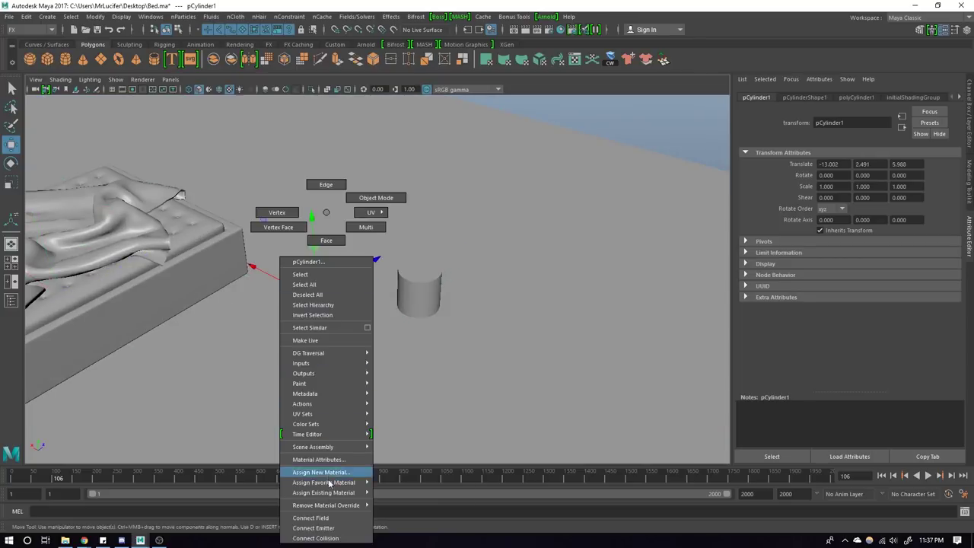
pyautogui.moveTo(324, 483)
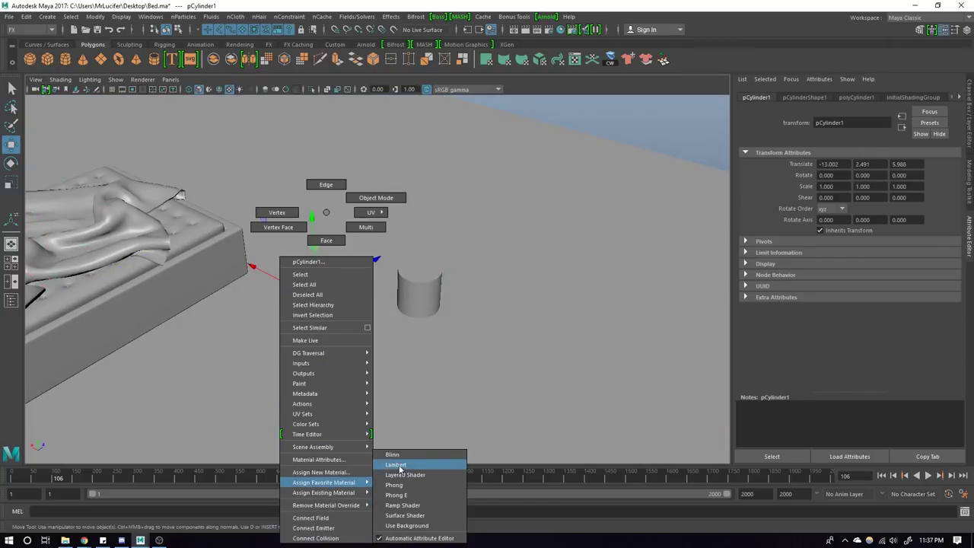
pyautogui.click(395, 465)
pyautogui.scroll(3, 304, 365)
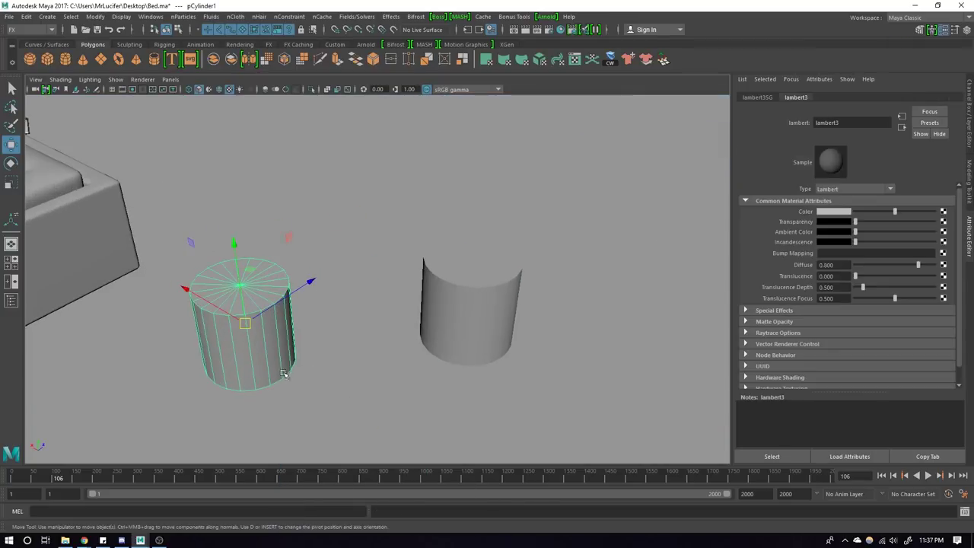
pyautogui.click(487, 297)
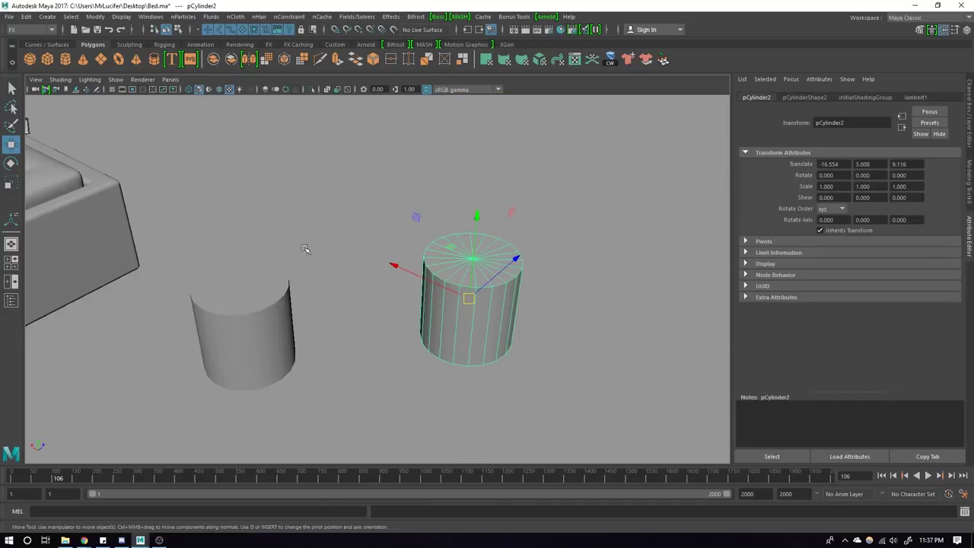
pyautogui.press('g')
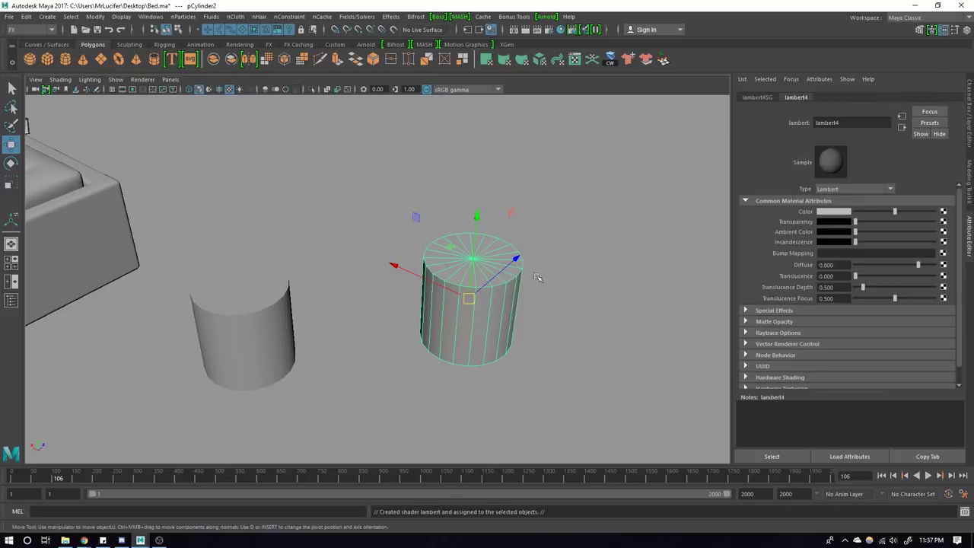
pyautogui.click(262, 297)
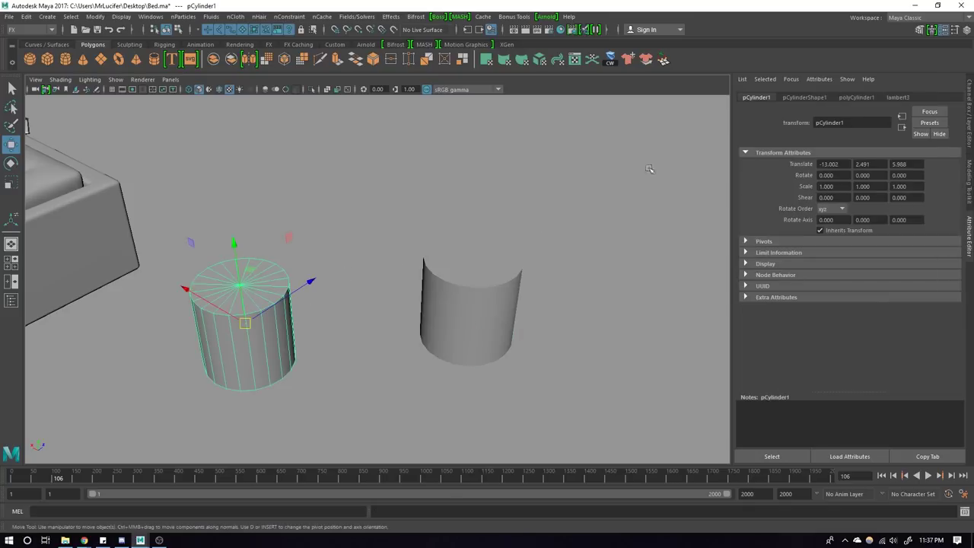
pyautogui.click(532, 257)
pyautogui.click(511, 266)
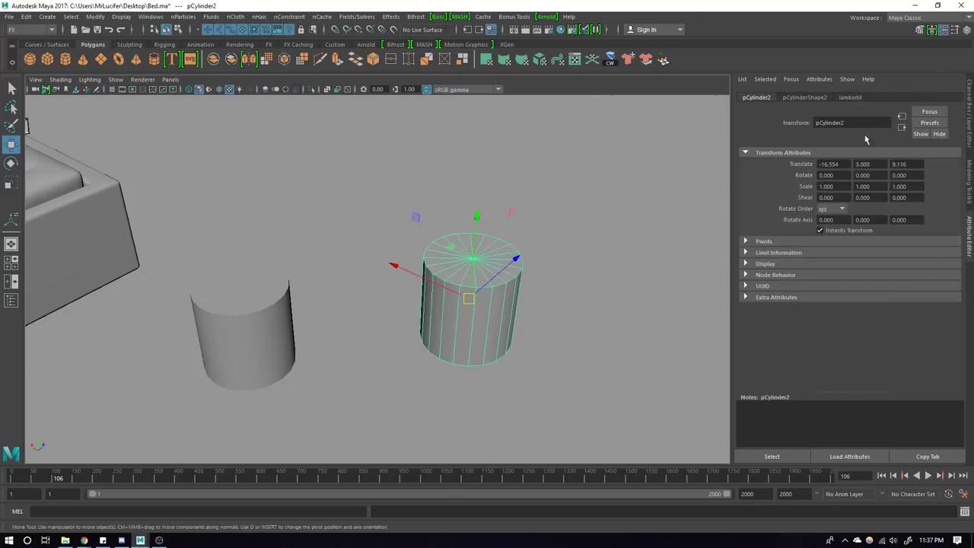
pyautogui.keyDown('shift'); pyautogui.click(245, 311); pyautogui.keyUp('shift')
pyautogui.press('Delete')
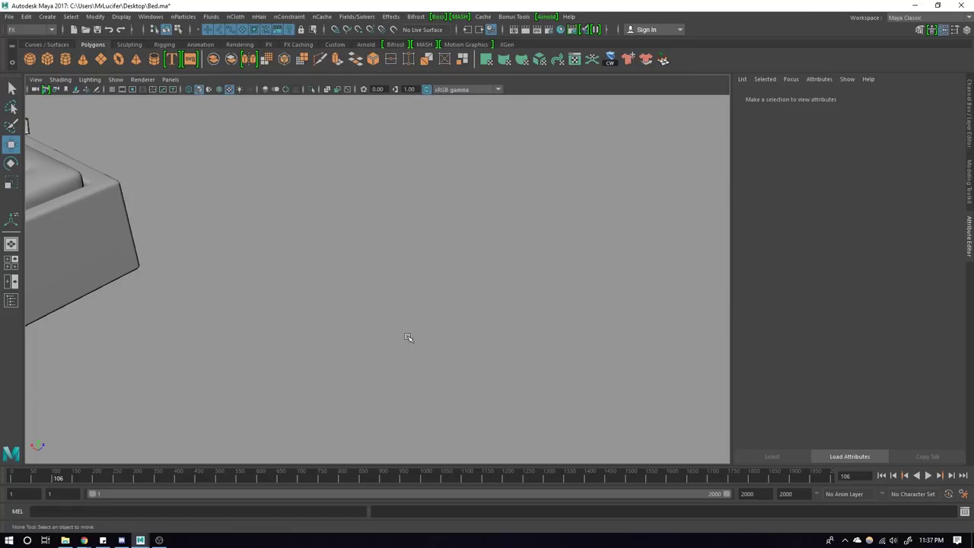
pyautogui.moveTo(409, 337)
pyautogui.keyDown('alt'); pyautogui.mouseDown()
pyautogui.moveTo(272, 307)
pyautogui.moveTo(346, 326)
pyautogui.moveTo(374, 269)
pyautogui.moveTo(398, 267)
pyautogui.moveTo(432, 284)
pyautogui.moveTo(331, 322)
pyautogui.moveTo(438, 387)
pyautogui.mouseUp(); pyautogui.keyUp('alt')
# Step: Set the bed frame's blinn1 colour to a pale beige
pyautogui.click(374, 270)
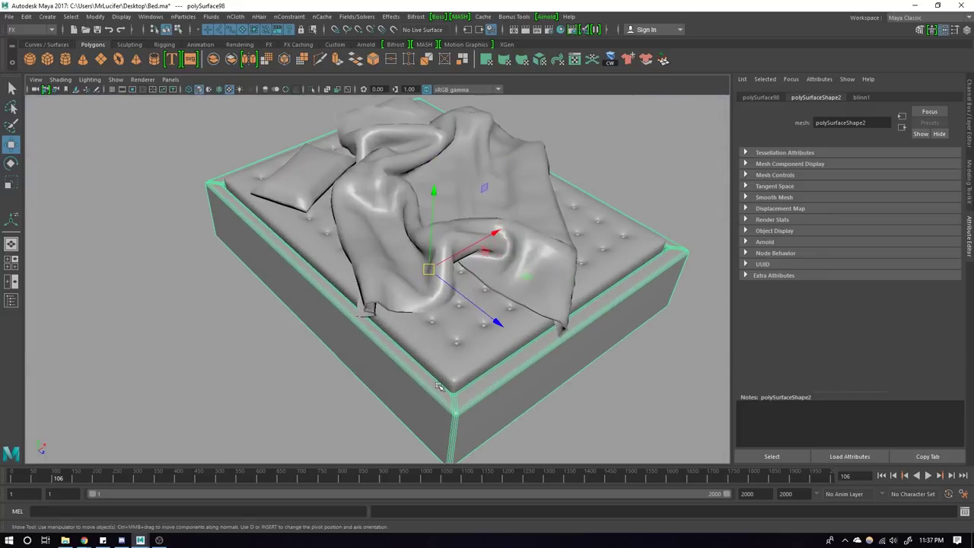
pyautogui.click(861, 97)
pyautogui.click(840, 213)
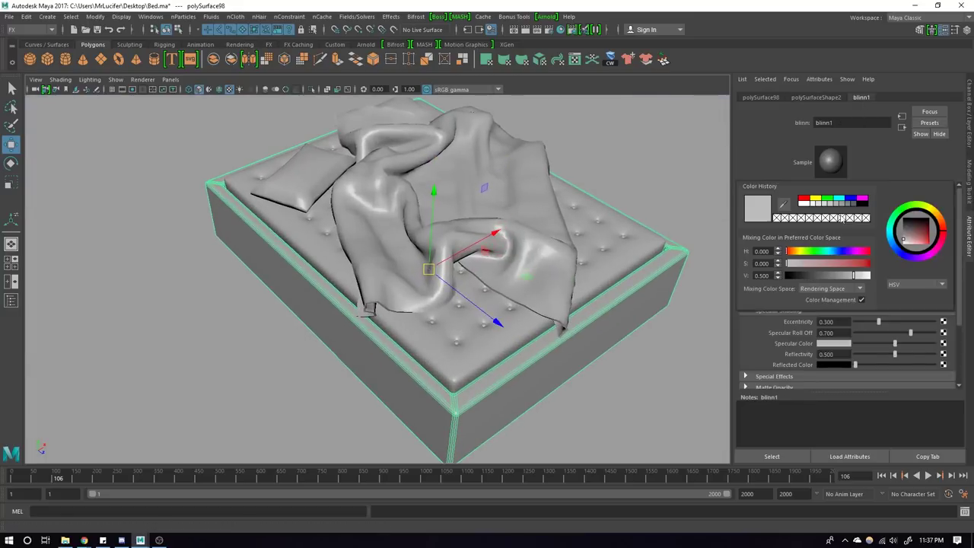
pyautogui.moveTo(895, 248); pyautogui.dragTo(915, 240)
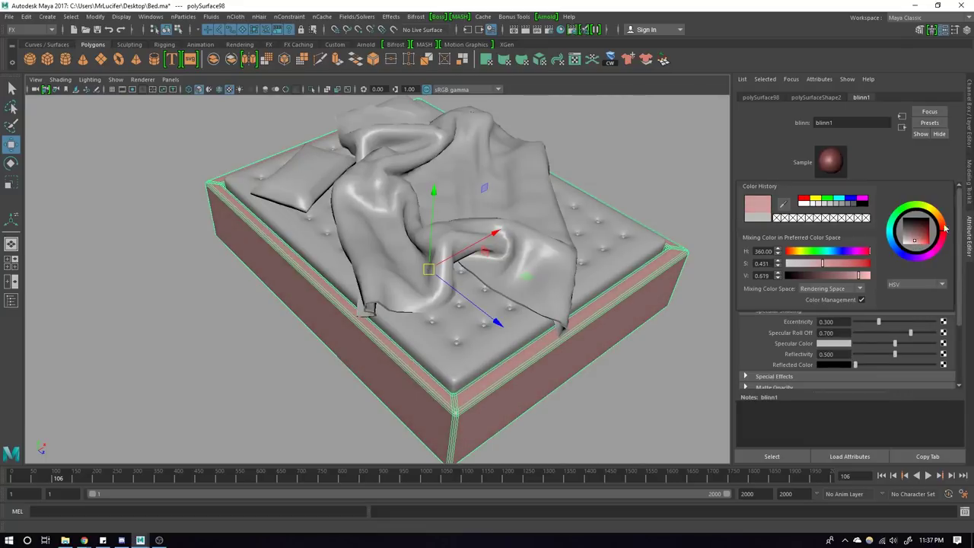
pyautogui.click(940, 219)
pyautogui.moveTo(925, 231); pyautogui.dragTo(906, 244)
# Step: Set the mattress's blinn2 colour to white
pyautogui.moveTo(685, 259)
pyautogui.keyDown('alt'); pyautogui.mouseDown()
pyautogui.moveTo(537, 263)
pyautogui.moveTo(578, 304)
pyautogui.mouseUp(); pyautogui.keyUp('alt')
pyautogui.click(525, 320)
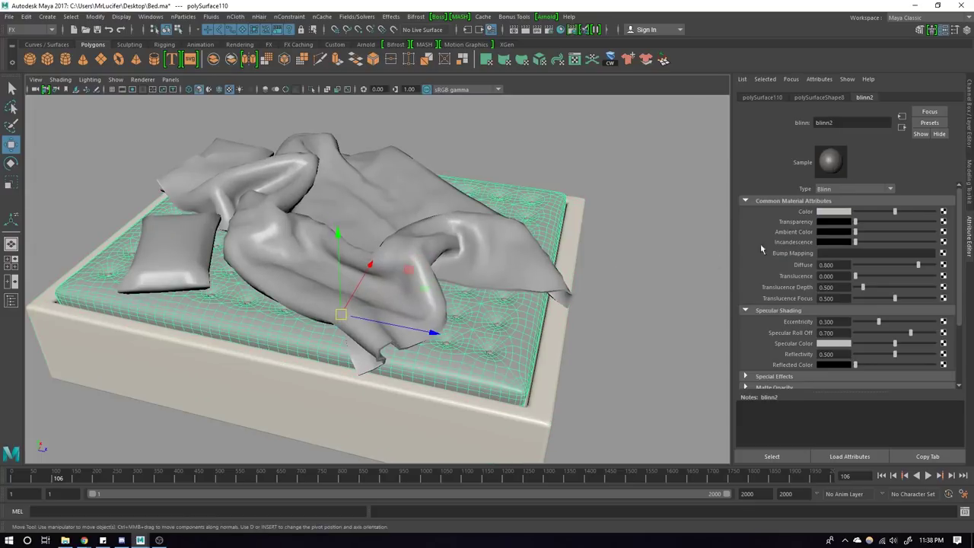
pyautogui.click(837, 212)
pyautogui.moveTo(895, 230)
pyautogui.mouseDown()
pyautogui.moveTo(908, 234)
pyautogui.moveTo(871, 247)
pyautogui.mouseUp()
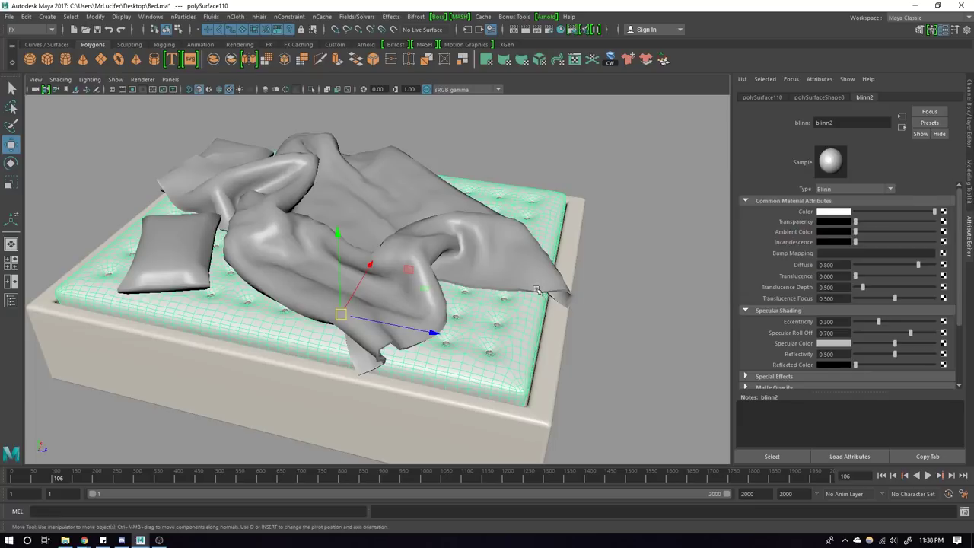
pyautogui.click(544, 262)
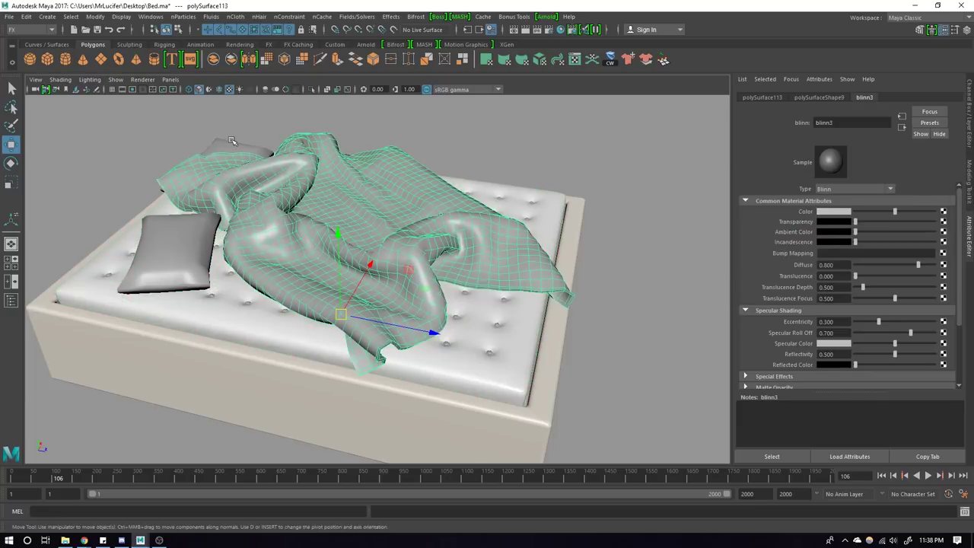
# Step: Pick a deep dark red for the pillows' blinn5 colour in the HSV colour picker
pyautogui.click(191, 236)
pyautogui.click(830, 212)
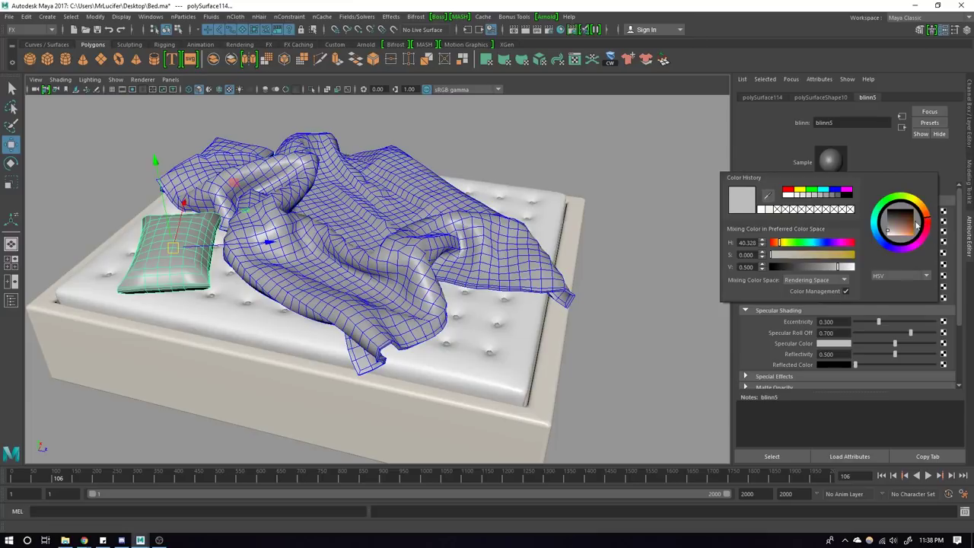
pyautogui.moveTo(918, 225); pyautogui.dragTo(917, 237)
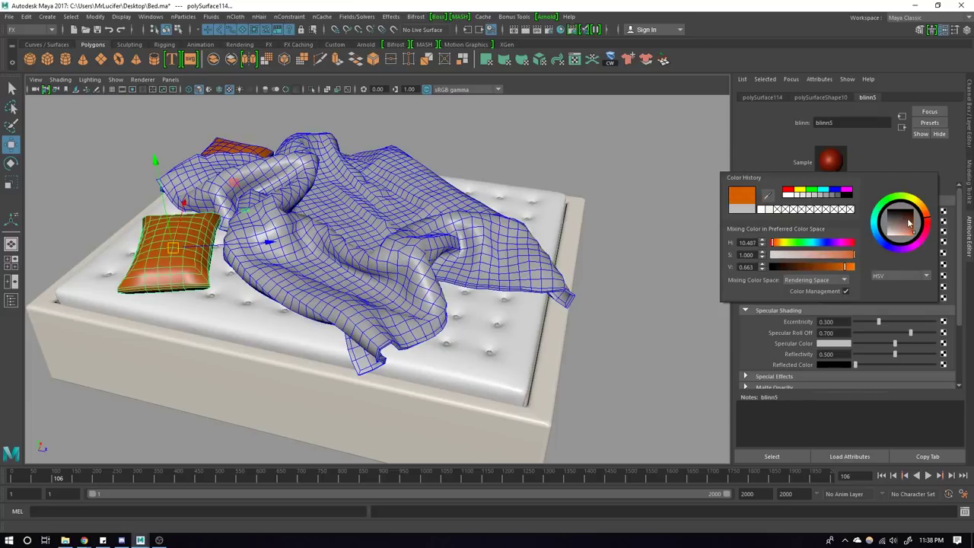
pyautogui.moveTo(908, 218); pyautogui.dragTo(901, 236)
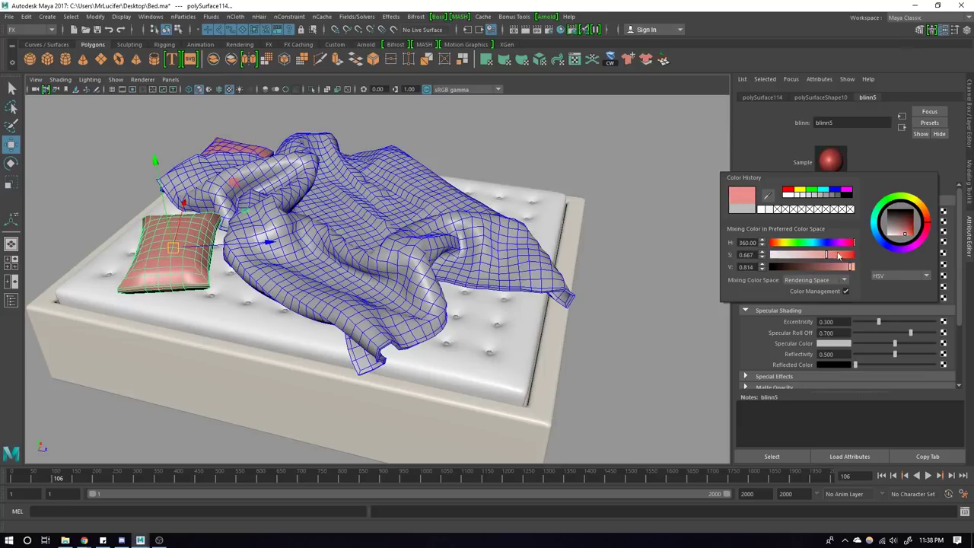
pyautogui.moveTo(839, 256); pyautogui.dragTo(873, 252)
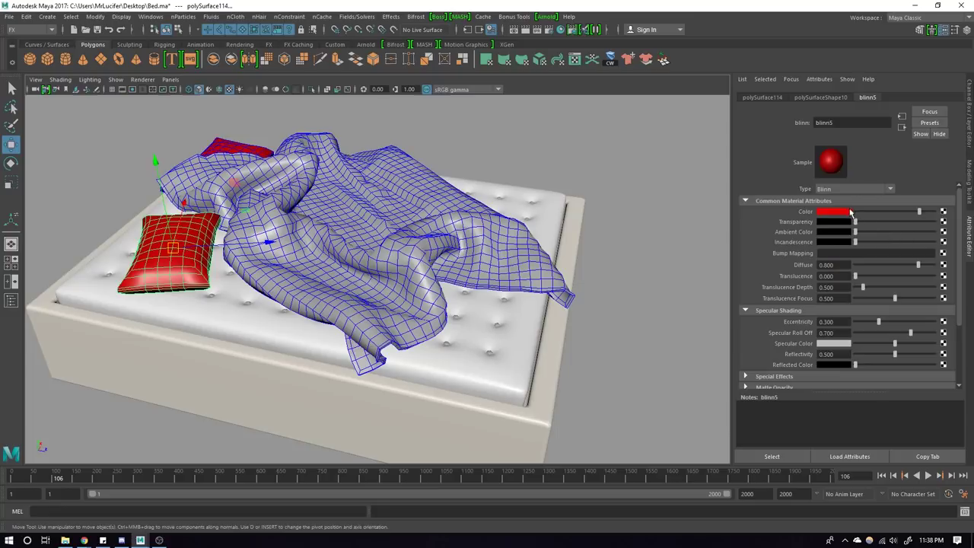
pyautogui.moveTo(955, 242); pyautogui.dragTo(950, 239)
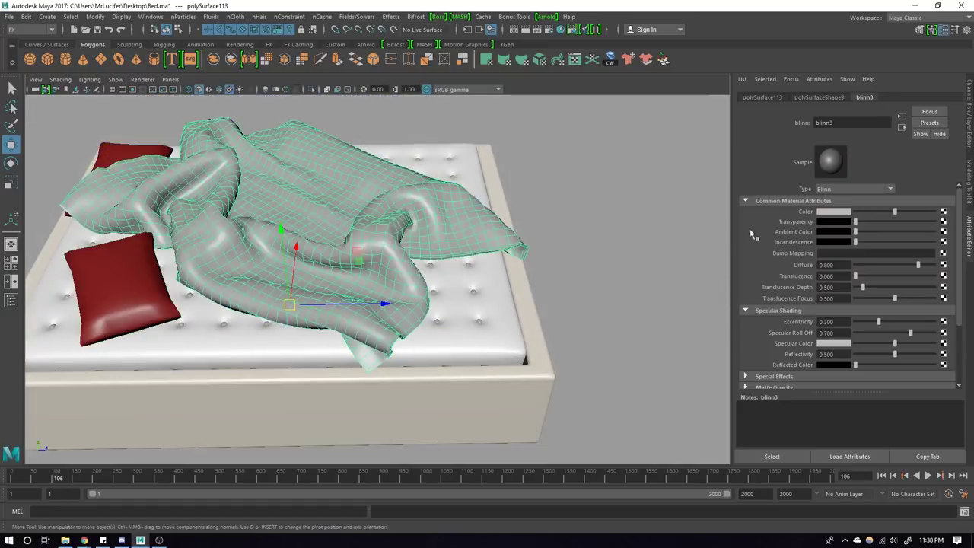
# Step: Assign the pillows' existing blinn5 red material to the draped blanket
pyautogui.click(128, 285)
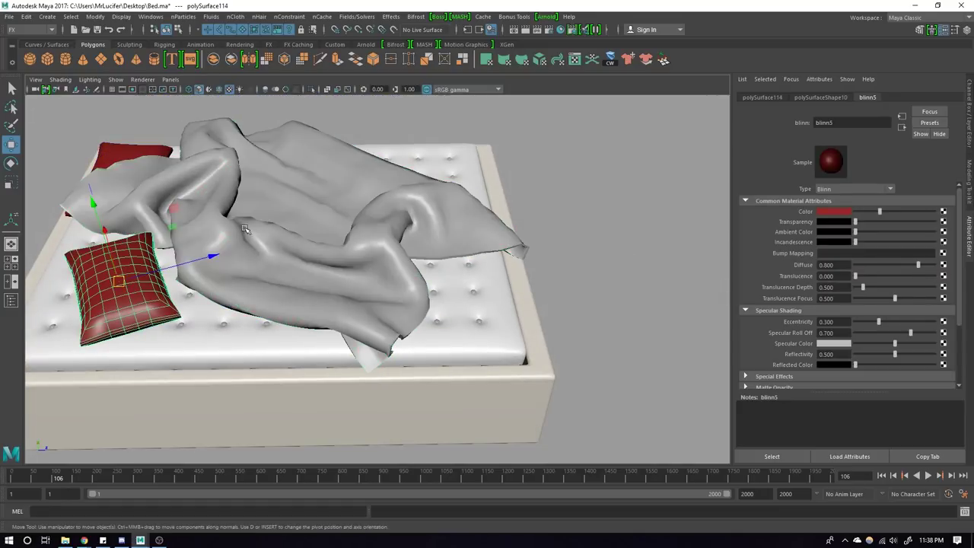
pyautogui.click(288, 201)
pyautogui.moveTo(287, 201); pyautogui.dragTo(288, 485, button='right')
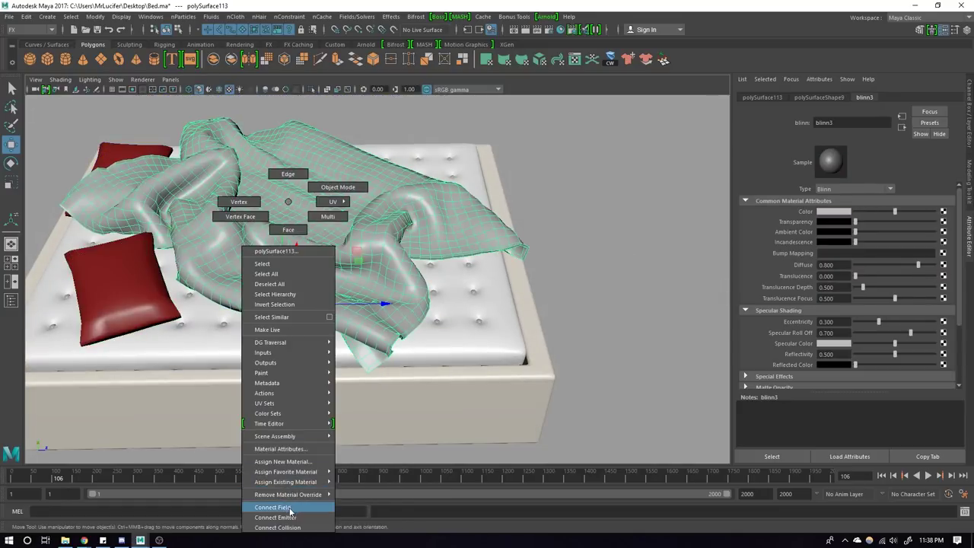
pyautogui.moveTo(286, 481)
pyautogui.click(363, 490)
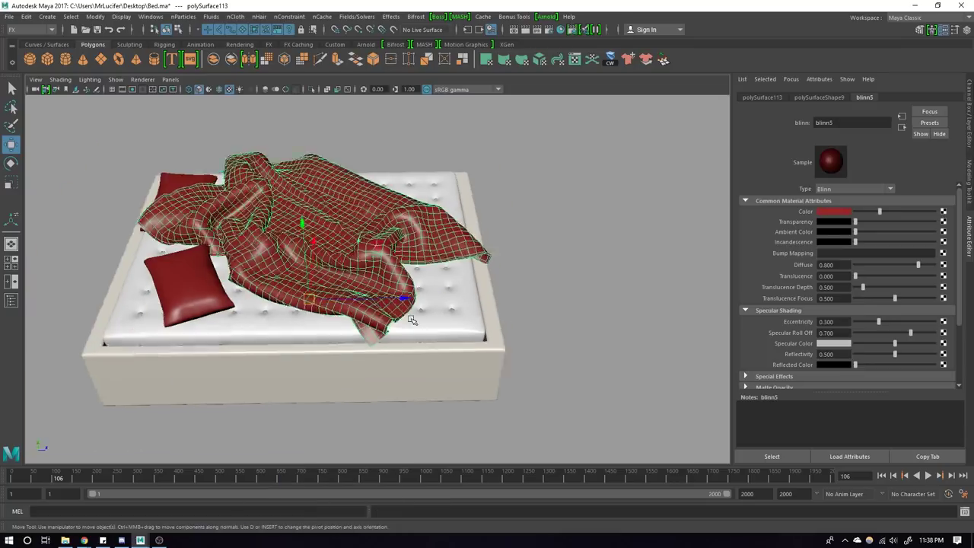
pyautogui.moveTo(364, 490)
pyautogui.keyDown('alt'); pyautogui.mouseDown()
pyautogui.moveTo(326, 369)
pyautogui.moveTo(463, 284)
pyautogui.moveTo(366, 342)
pyautogui.mouseUp(); pyautogui.keyUp('alt')
# Step: Turn the mattress's tufting buttons black by dropping blinn4's colour value to 0
pyautogui.click(327, 358)
pyautogui.click(298, 403)
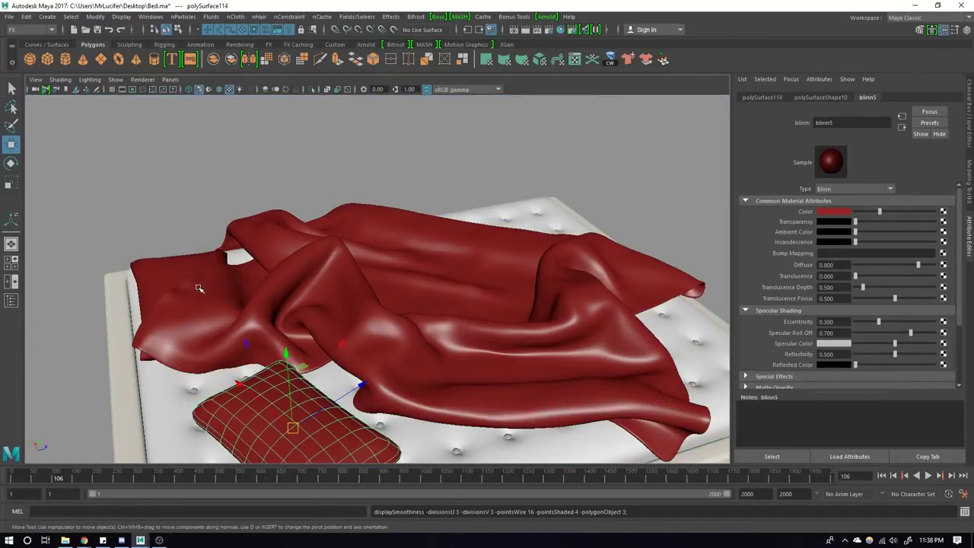
pyautogui.click(199, 288)
pyautogui.click(176, 270)
pyautogui.keyDown('alt'); pyautogui.moveTo(406, 361); pyautogui.dragTo(348, 304); pyautogui.keyUp('alt')
pyautogui.keyDown('alt'); pyautogui.moveTo(348, 305); pyautogui.dragTo(342, 370, button='right'); pyautogui.keyUp('alt')
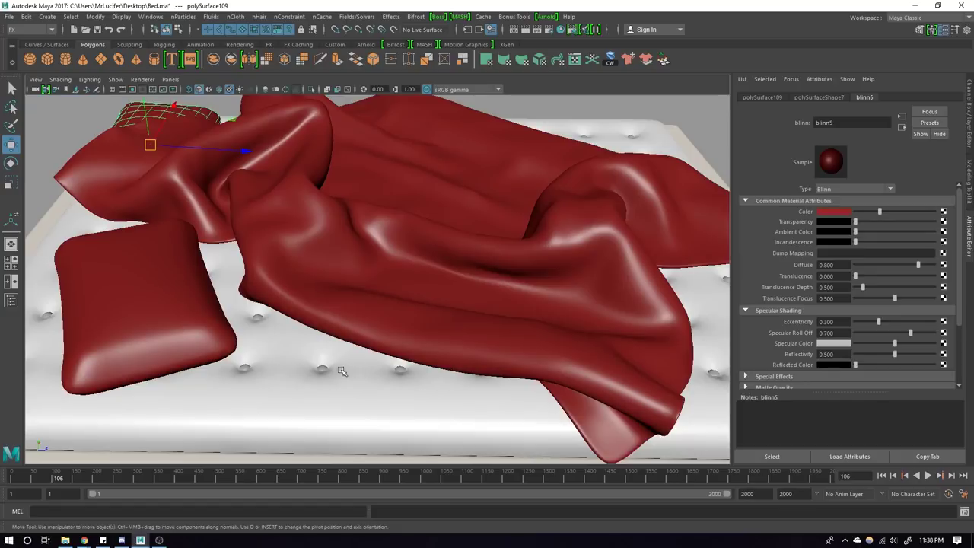
pyautogui.click(325, 369)
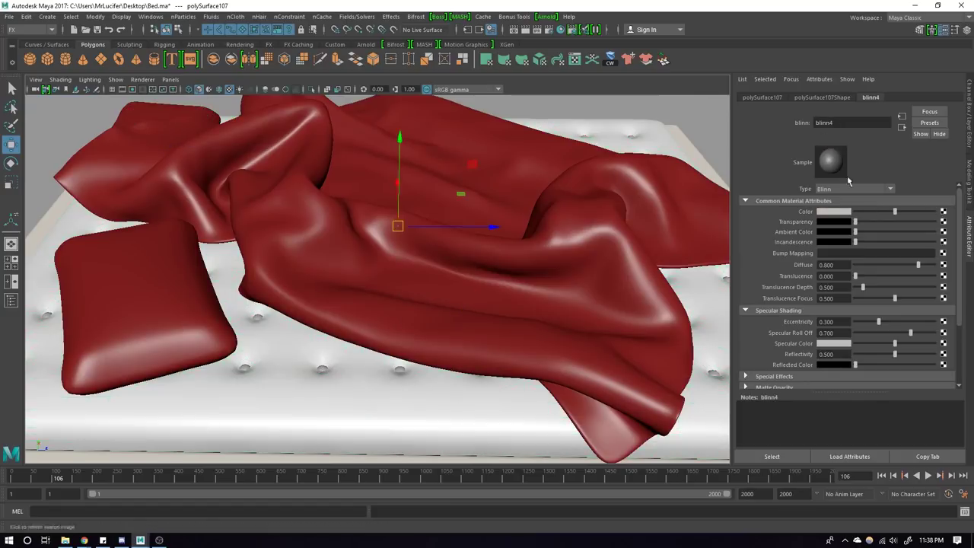
pyautogui.click(835, 212)
pyautogui.moveTo(799, 297); pyautogui.dragTo(788, 297)
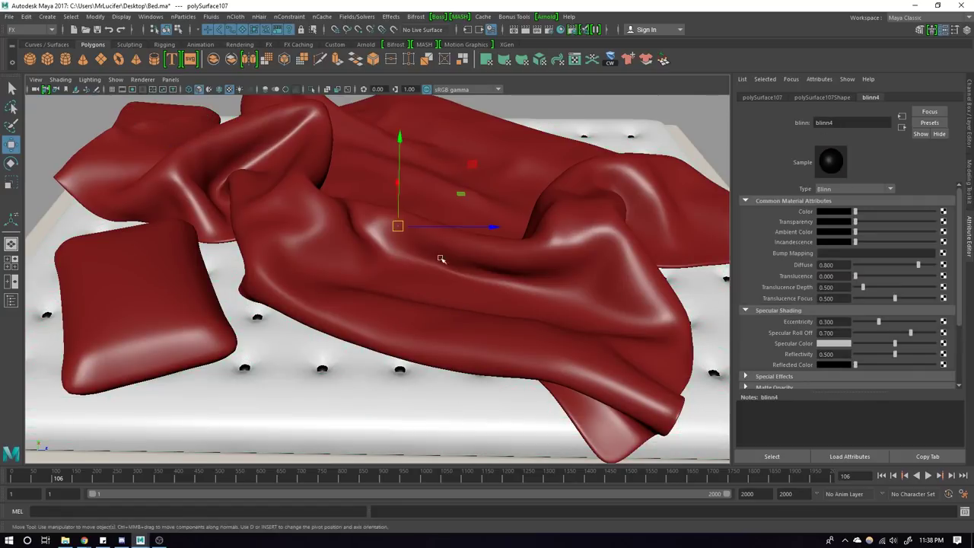
# Step: Orbit and zoom around the bed to inspect the red sheet from above
pyautogui.keyDown('alt'); pyautogui.moveTo(441, 256); pyautogui.dragTo(427, 198, button='right'); pyautogui.keyUp('alt')
pyautogui.keyDown('alt'); pyautogui.moveTo(533, 175); pyautogui.dragTo(649, 166); pyautogui.keyUp('alt')
pyautogui.click(649, 166)
pyautogui.keyDown('alt'); pyautogui.moveTo(649, 166); pyautogui.dragTo(533, 223, button='right'); pyautogui.keyUp('alt')
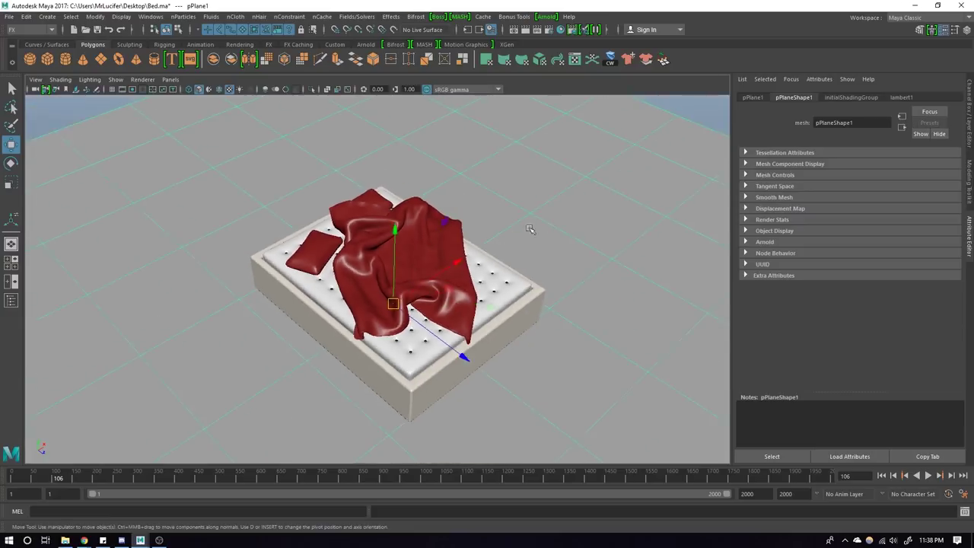
pyautogui.keyDown('alt'); pyautogui.moveTo(533, 224); pyautogui.dragTo(483, 208); pyautogui.keyUp('alt')
pyautogui.keyDown('alt'); pyautogui.moveTo(482, 209); pyautogui.dragTo(418, 251, button='right'); pyautogui.keyUp('alt')
pyautogui.moveTo(418, 251)
pyautogui.keyDown('alt'); pyautogui.mouseDown()
pyautogui.moveTo(239, 235)
pyautogui.moveTo(457, 290)
pyautogui.mouseUp(); pyautogui.keyUp('alt')
pyautogui.keyDown('alt'); pyautogui.moveTo(456, 289); pyautogui.dragTo(513, 237, button='right'); pyautogui.keyUp('alt')
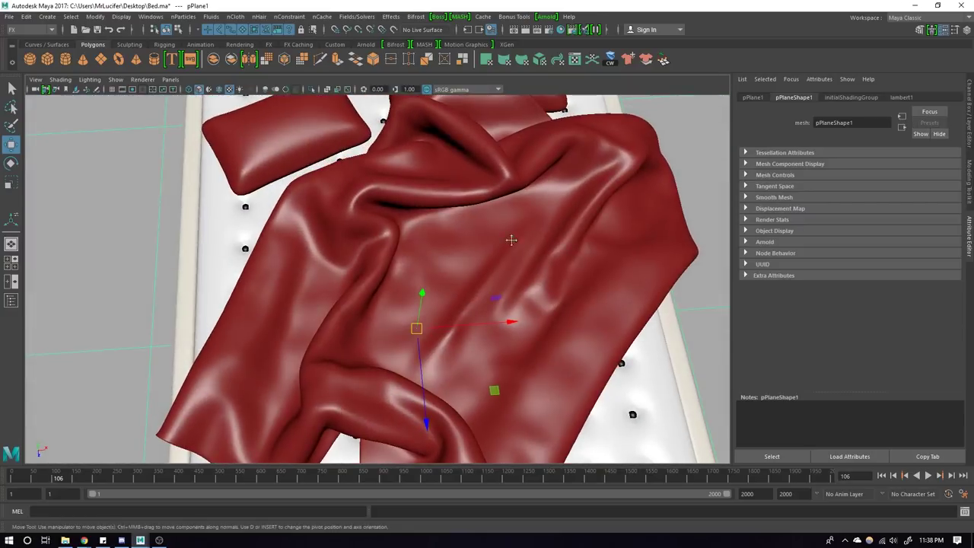
pyautogui.moveTo(513, 236)
pyautogui.keyDown('alt'); pyautogui.mouseDown()
pyautogui.moveTo(454, 250)
pyautogui.moveTo(416, 232)
pyautogui.moveTo(435, 224)
pyautogui.moveTo(388, 267)
pyautogui.moveTo(406, 244)
pyautogui.mouseUp(); pyautogui.keyUp('alt')
# Step: Orbit to an oblique overview of the bed and select the cloth sheet
pyautogui.keyDown('alt'); pyautogui.moveTo(406, 243); pyautogui.dragTo(492, 249, button='right'); pyautogui.keyUp('alt')
pyautogui.moveTo(492, 249)
pyautogui.keyDown('alt'); pyautogui.mouseDown()
pyautogui.moveTo(361, 302)
pyautogui.moveTo(398, 252)
pyautogui.moveTo(398, 300)
pyautogui.moveTo(492, 268)
pyautogui.moveTo(434, 252)
pyautogui.moveTo(391, 254)
pyautogui.mouseUp(); pyautogui.keyUp('alt')
pyautogui.scroll(-3, 430, 276)
pyautogui.keyDown('alt'); pyautogui.moveTo(408, 314); pyautogui.dragTo(289, 252); pyautogui.keyUp('alt')
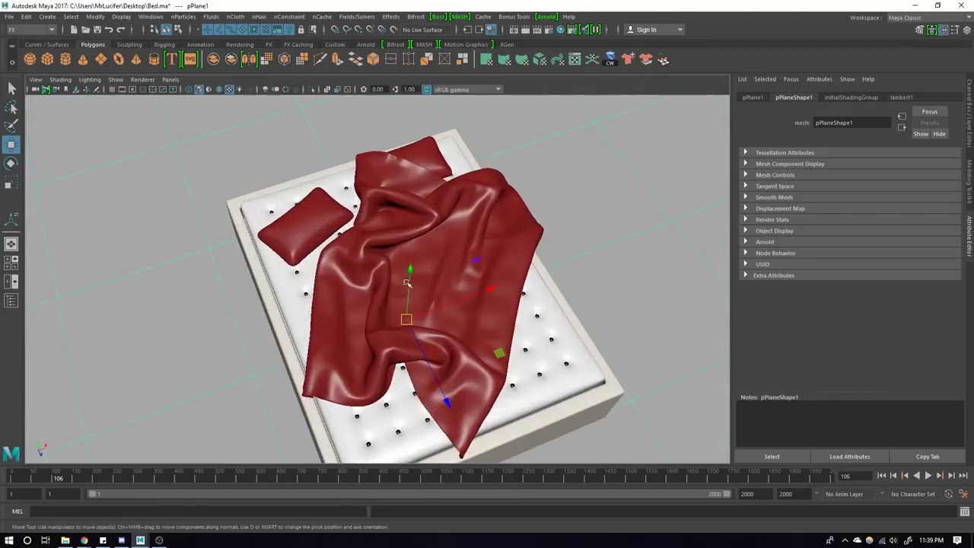
pyautogui.scroll(3, 289, 253)
pyautogui.scroll(-3, 289, 252)
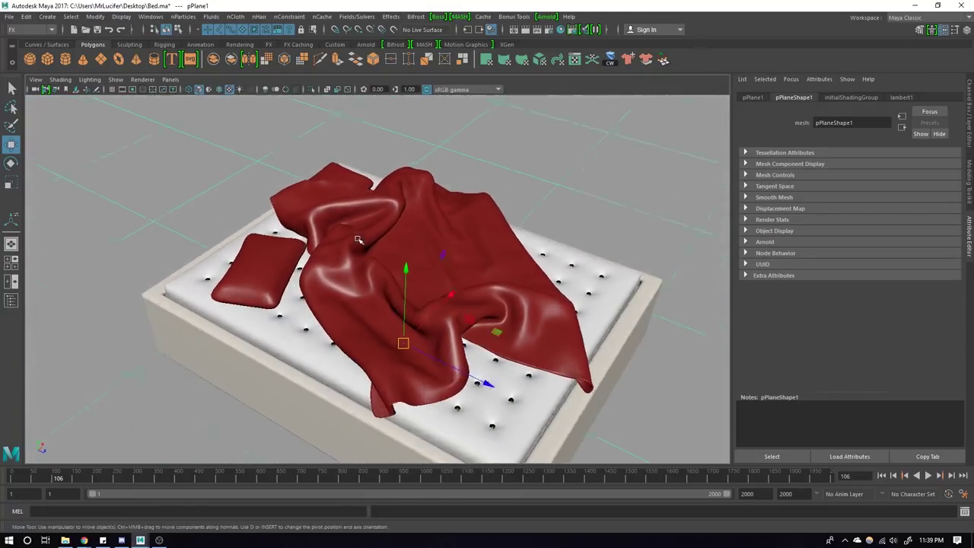
pyautogui.moveTo(357, 239)
pyautogui.keyDown('alt'); pyautogui.mouseDown()
pyautogui.moveTo(391, 235)
pyautogui.moveTo(289, 301)
pyautogui.mouseUp(); pyautogui.keyUp('alt')
pyautogui.scroll(3, 361, 254)
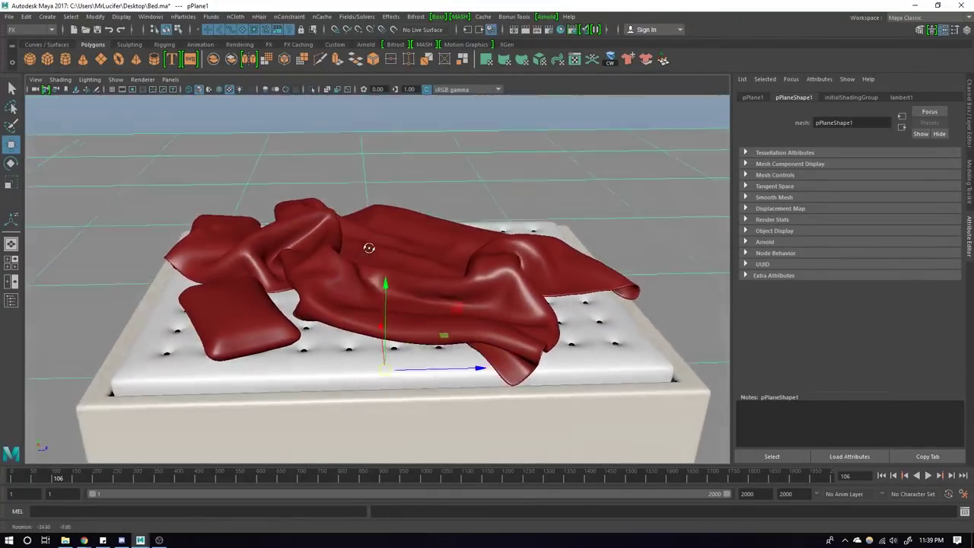
pyautogui.click(289, 301)
# Step: Change the shared blinn5 colour of the sheet and pillows to white
pyautogui.click(289, 300)
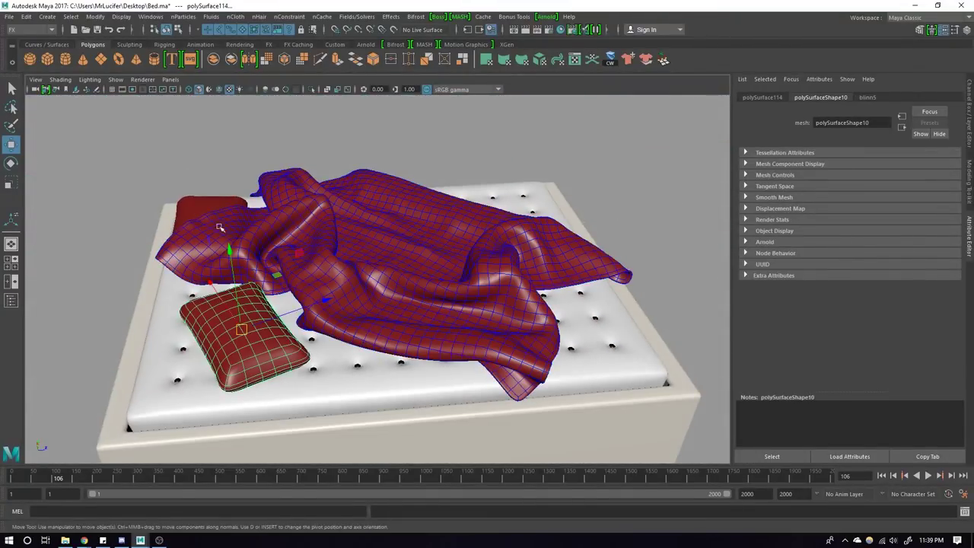
pyautogui.click(863, 98)
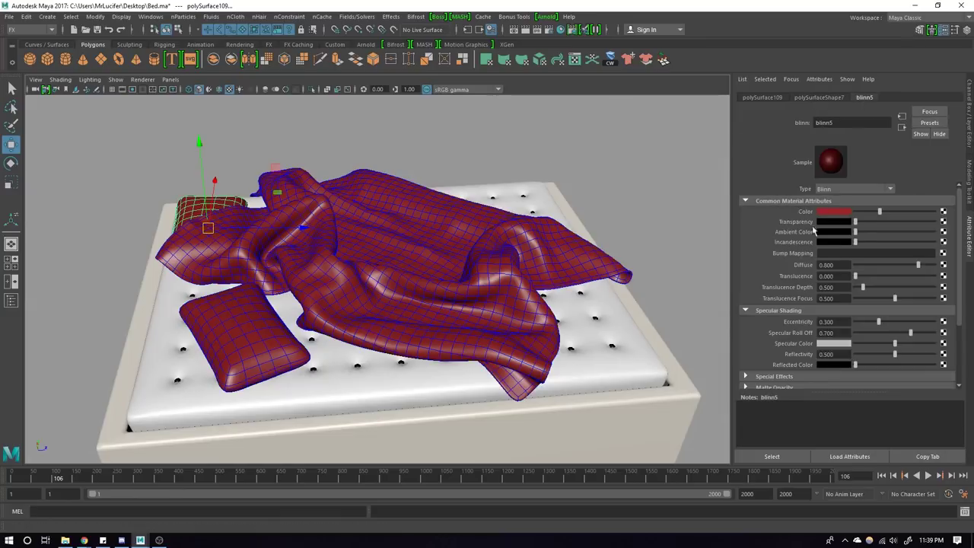
pyautogui.moveTo(860, 212); pyautogui.dragTo(775, 220)
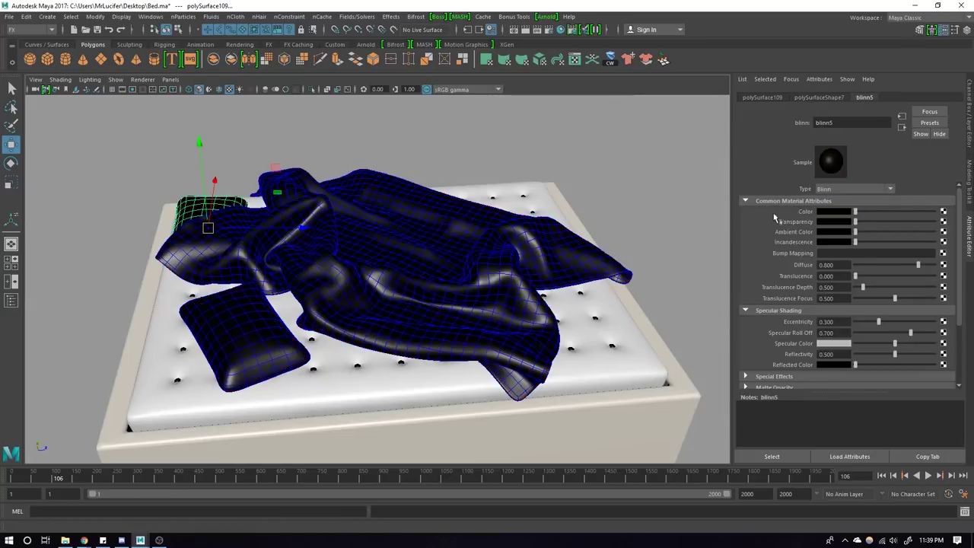
pyautogui.moveTo(889, 217); pyautogui.dragTo(938, 217)
# Step: Set the mattress's blinn2 colour to red and orbit to review the bed
pyautogui.click(344, 375)
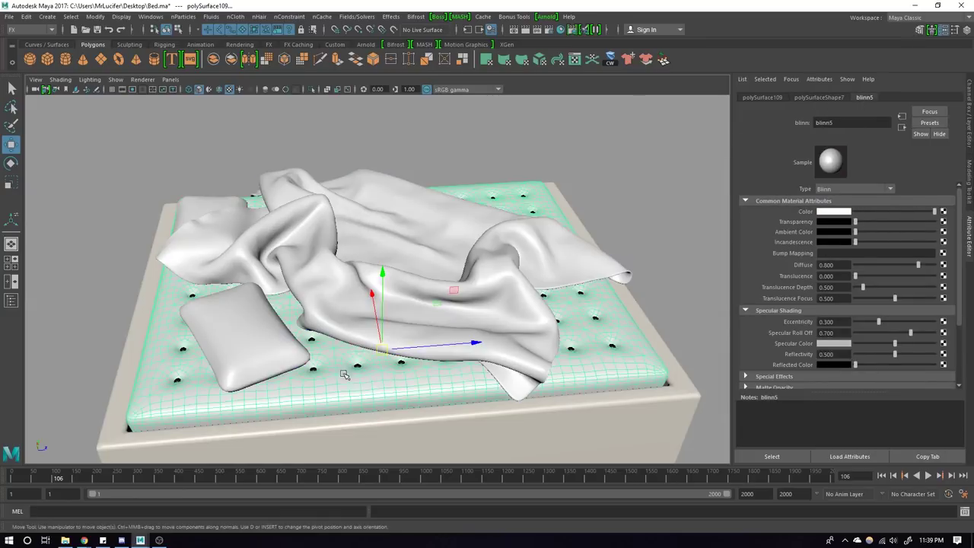
pyautogui.click(837, 213)
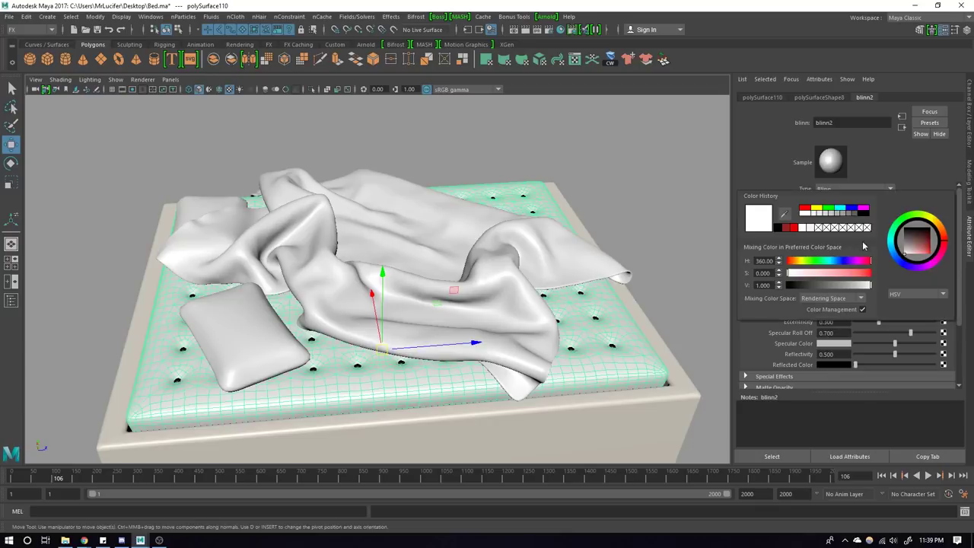
pyautogui.click(791, 228)
pyautogui.click(434, 152)
pyautogui.keyDown('alt'); pyautogui.moveTo(435, 152); pyautogui.dragTo(413, 228); pyautogui.keyUp('alt')
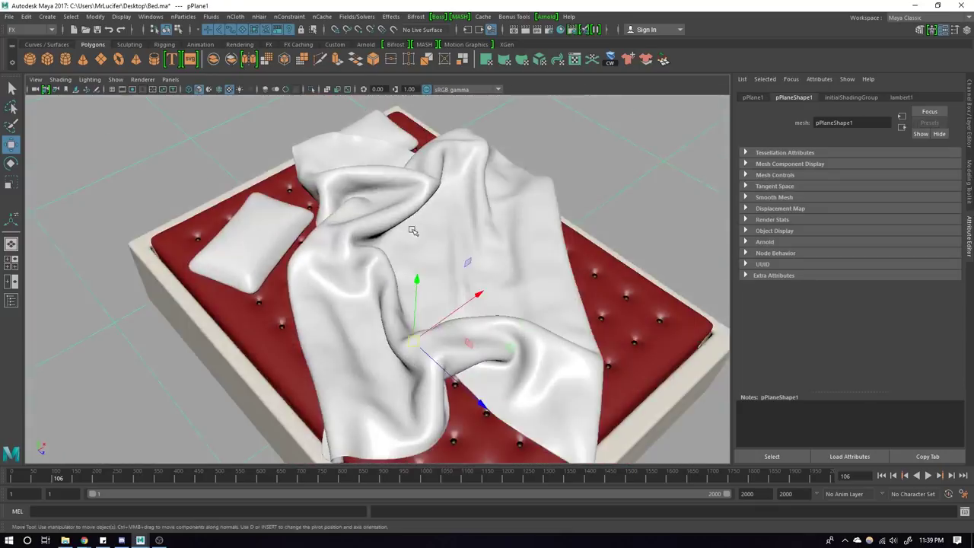
pyautogui.scroll(-3, 472, 221)
pyautogui.keyDown('alt'); pyautogui.moveTo(472, 221); pyautogui.dragTo(457, 211); pyautogui.keyUp('alt')
pyautogui.scroll(3, 464, 236)
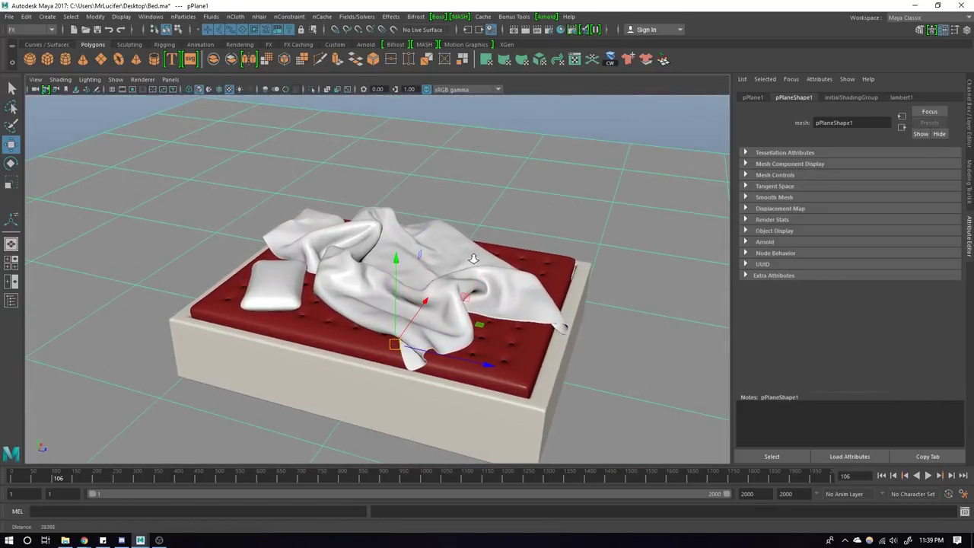
pyautogui.moveTo(472, 259)
pyautogui.keyDown('alt'); pyautogui.mouseDown()
pyautogui.moveTo(318, 282)
pyautogui.moveTo(326, 323)
pyautogui.moveTo(320, 282)
pyautogui.mouseUp(); pyautogui.keyUp('alt')
pyautogui.scroll(5, 320, 281)
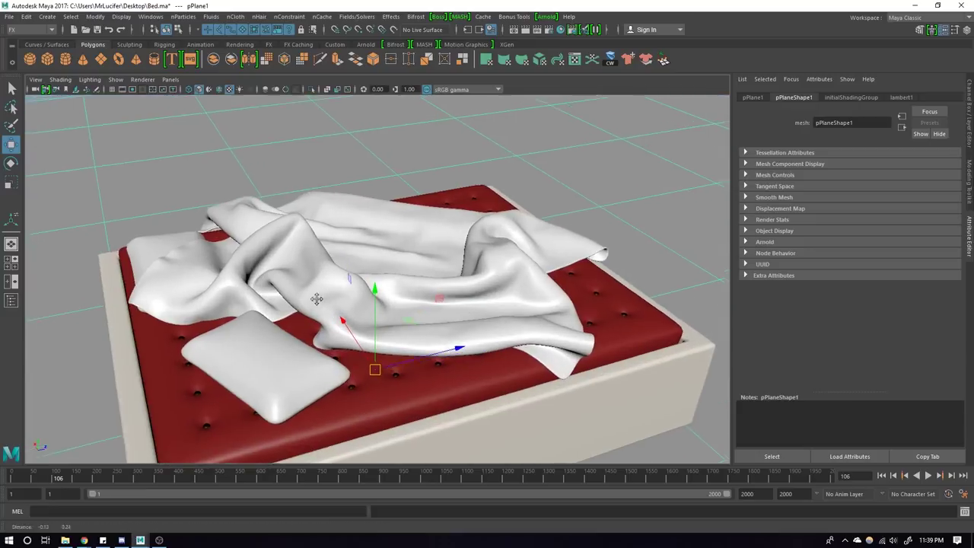
# Step: Darken the mattress's blinn2 red to a deep maroon
pyautogui.click(312, 277)
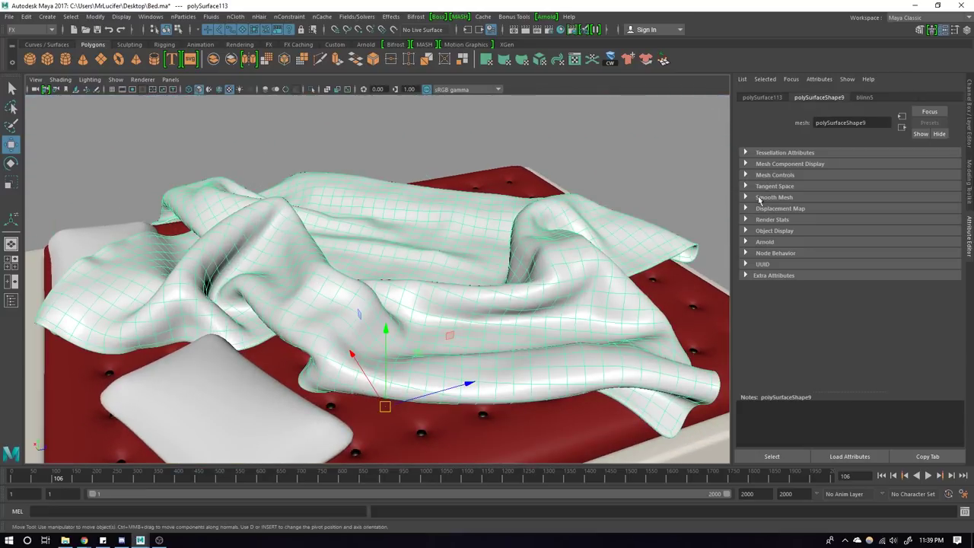
pyautogui.keyDown('alt'); pyautogui.moveTo(302, 309); pyautogui.dragTo(339, 440); pyautogui.keyUp('alt')
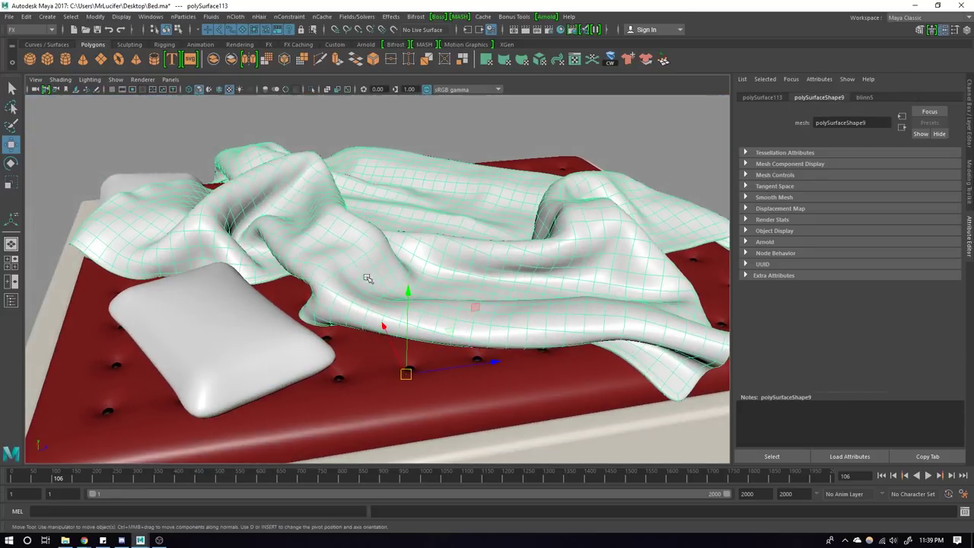
pyautogui.click(339, 440)
pyautogui.click(865, 98)
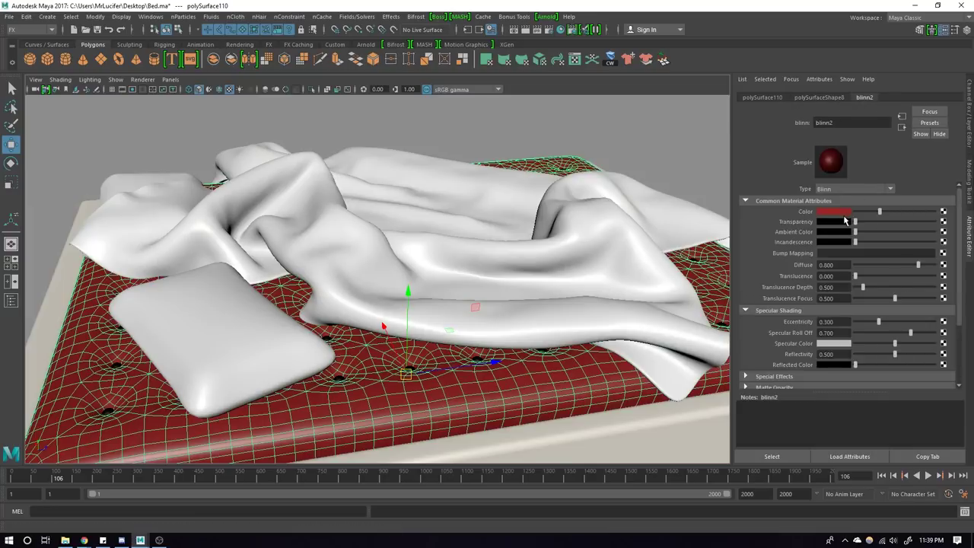
pyautogui.moveTo(880, 211); pyautogui.dragTo(862, 214)
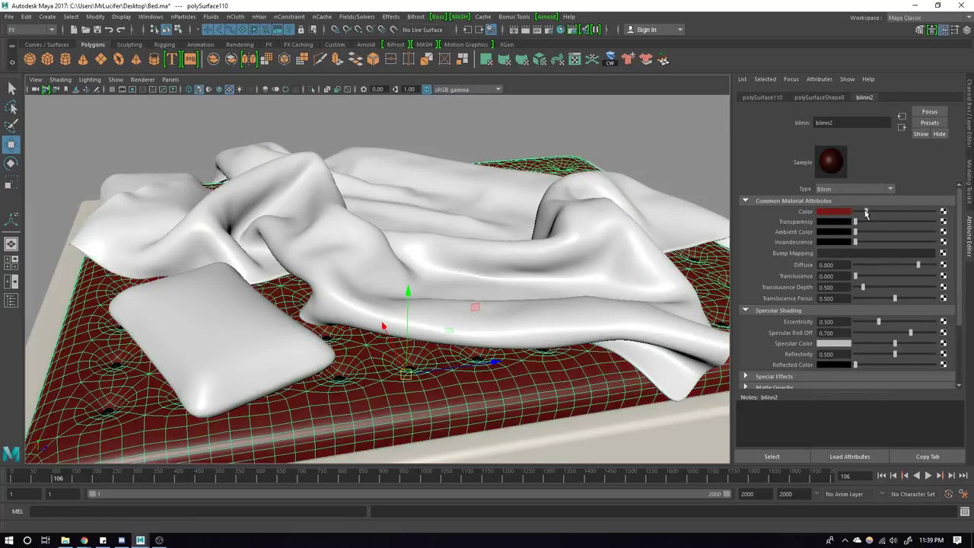
pyautogui.click(567, 179)
pyautogui.moveTo(567, 179)
pyautogui.keyDown('alt'); pyautogui.mouseDown()
pyautogui.moveTo(484, 281)
pyautogui.moveTo(495, 270)
pyautogui.moveTo(343, 276)
pyautogui.moveTo(355, 307)
pyautogui.moveTo(342, 330)
pyautogui.moveTo(414, 311)
pyautogui.mouseUp(); pyautogui.keyUp('alt')
pyautogui.scroll(4, 345, 289)
# Step: Select a loop of faces along the sheet's edge, with soft selection off
pyautogui.scroll(4, 346, 299)
pyautogui.press('w')
pyautogui.scroll(4, 229, 345)
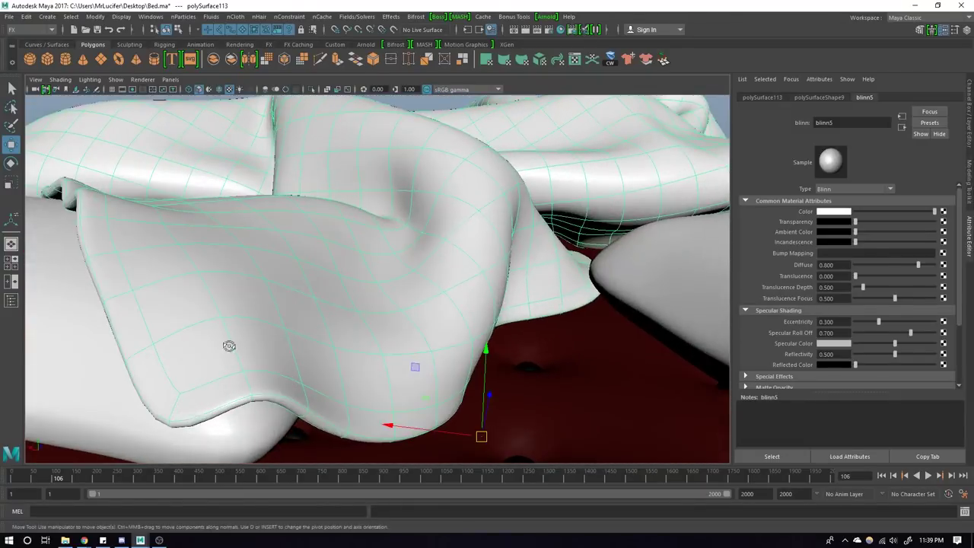
pyautogui.scroll(-3, 229, 345)
pyautogui.press('F11')
pyautogui.press('f')
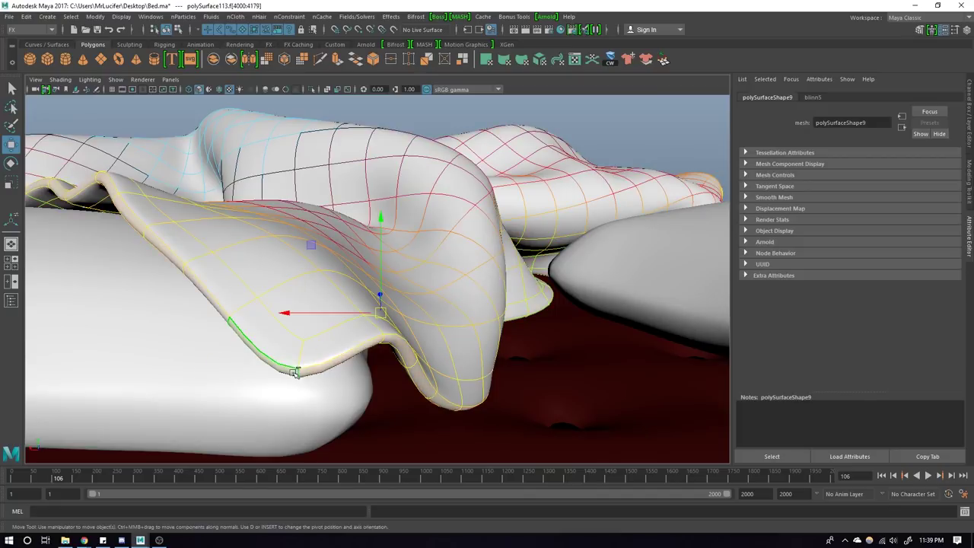
pyautogui.doubleClick(211, 271)
pyautogui.moveTo(211, 220); pyautogui.dragTo(211, 254, button='right')
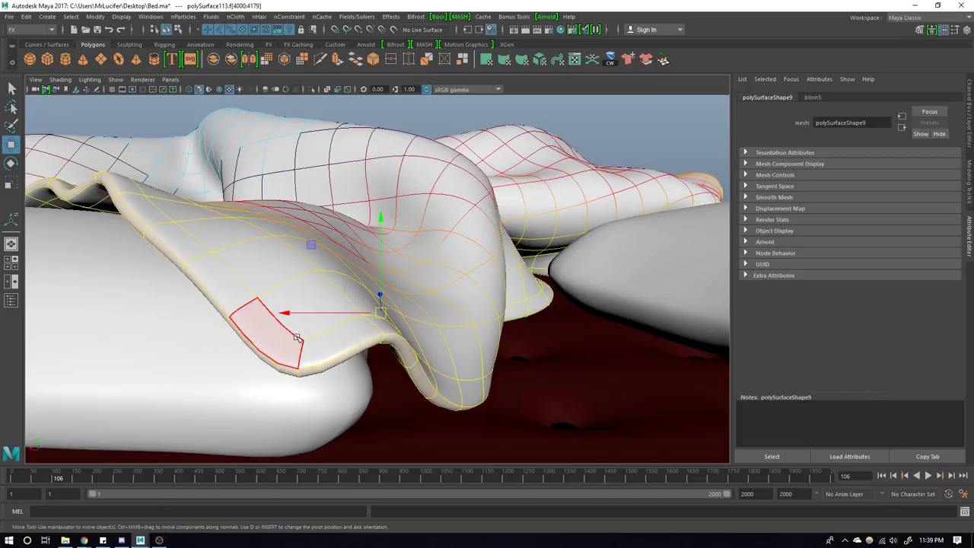
pyautogui.hotkey('ctrl', 'z')
# Step: Assign the existing blinn4 material to the selected rim faces
pyautogui.keyDown('shift'); pyautogui.moveTo(297, 305); pyautogui.dragTo(299, 338, button='right'); pyautogui.keyUp('shift')
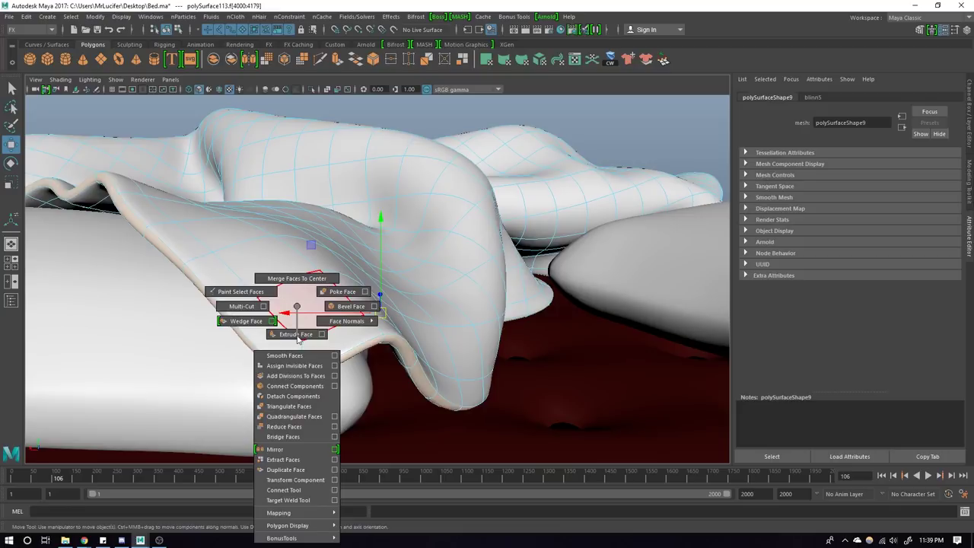
pyautogui.keyDown('ctrl'); pyautogui.rightClick(289, 312); pyautogui.keyUp('ctrl')
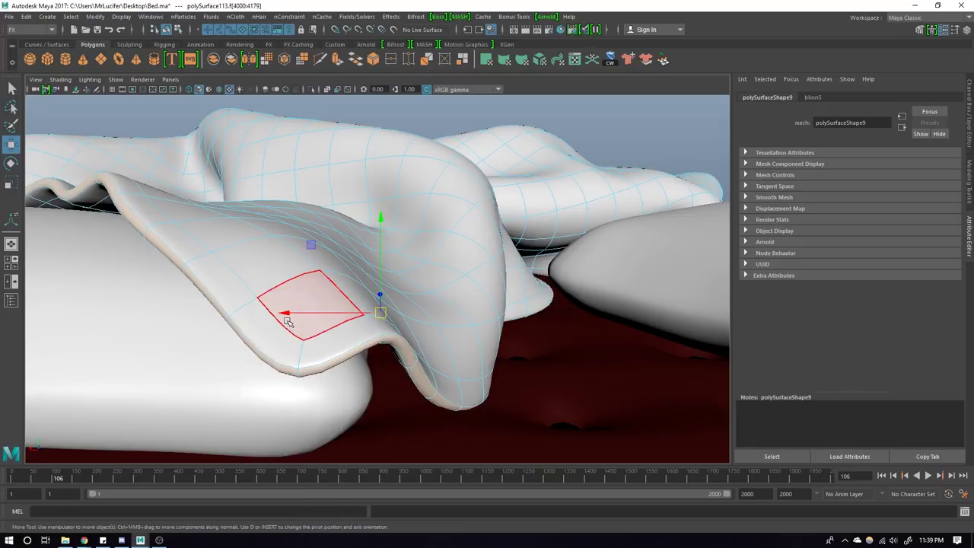
pyautogui.keyDown('ctrl'); pyautogui.rightClick(288, 321); pyautogui.keyUp('ctrl')
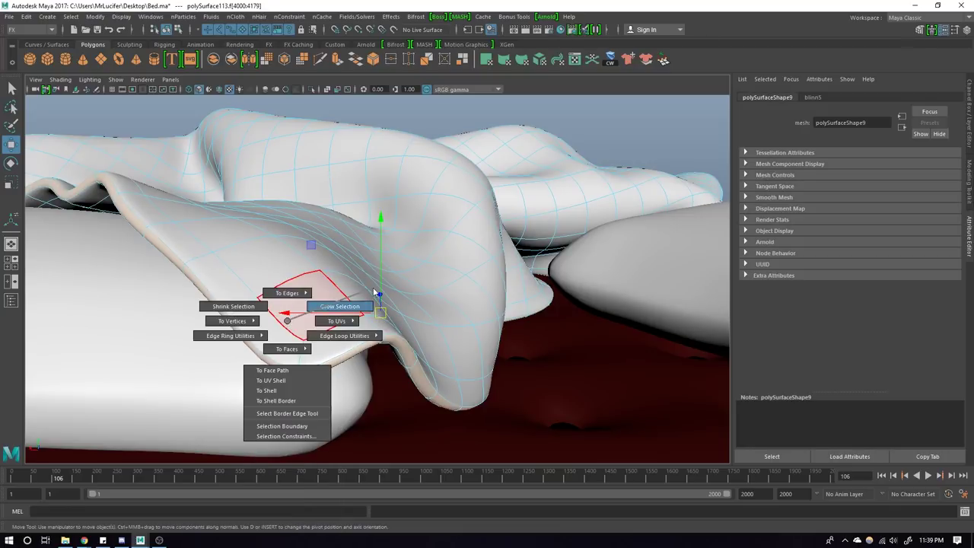
pyautogui.moveTo(325, 212); pyautogui.dragTo(325, 352, button='right')
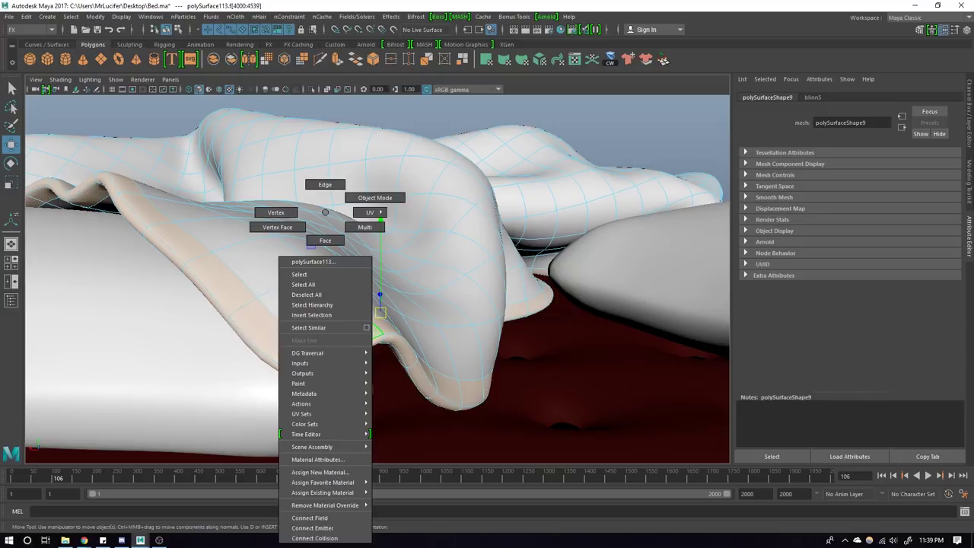
pyautogui.moveTo(323, 492)
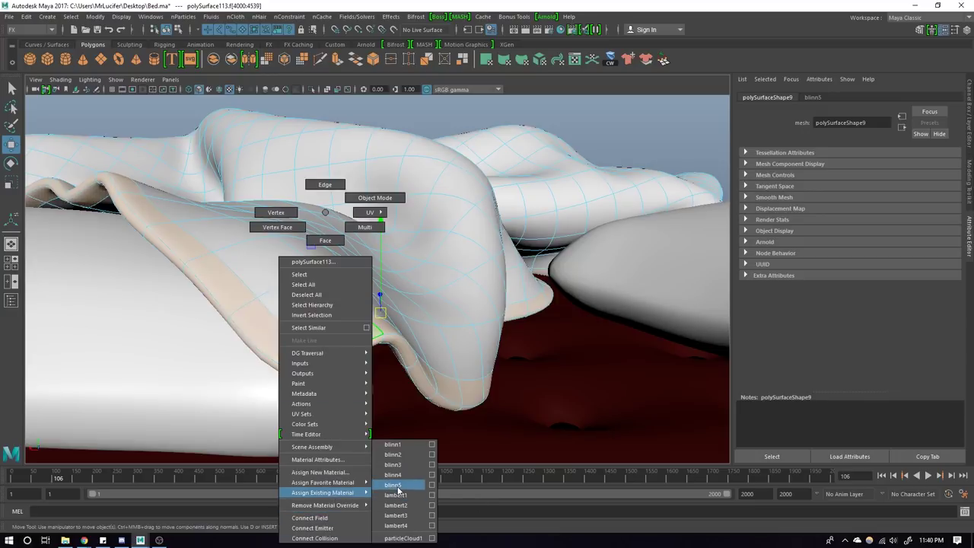
pyautogui.click(394, 475)
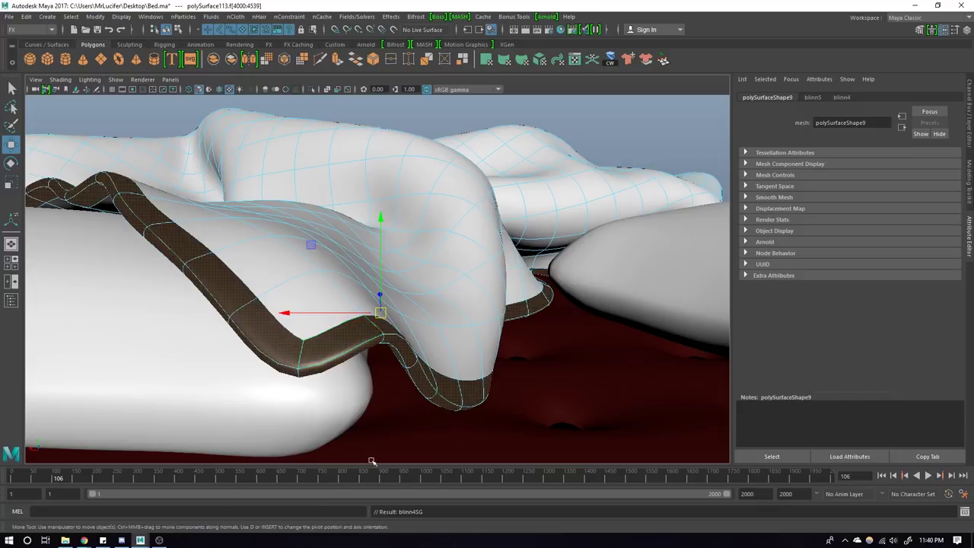
# Step: Frame the bed and switch the blanket to Multi component selection
pyautogui.press('a')
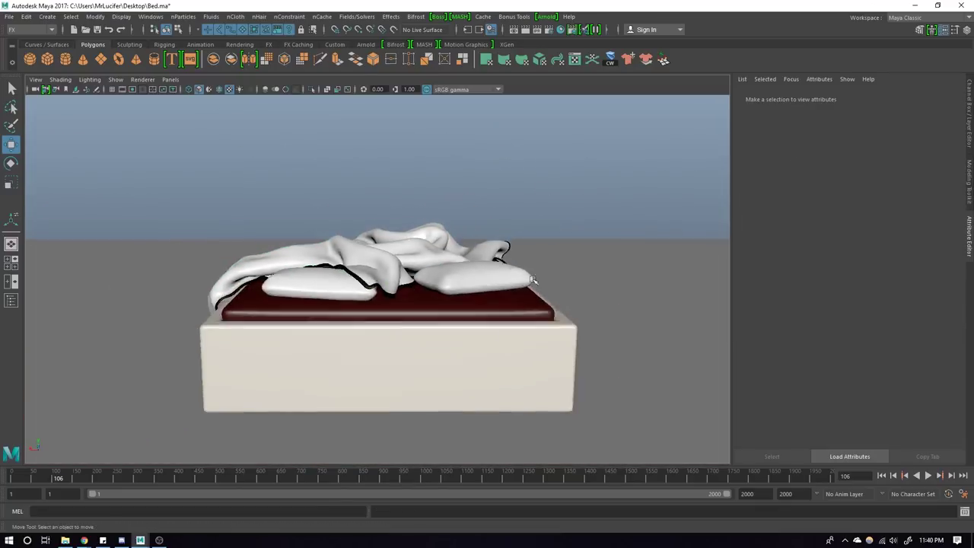
pyautogui.moveTo(418, 313)
pyautogui.keyDown('alt'); pyautogui.mouseDown()
pyautogui.moveTo(370, 325)
pyautogui.moveTo(459, 325)
pyautogui.mouseUp(); pyautogui.keyUp('alt')
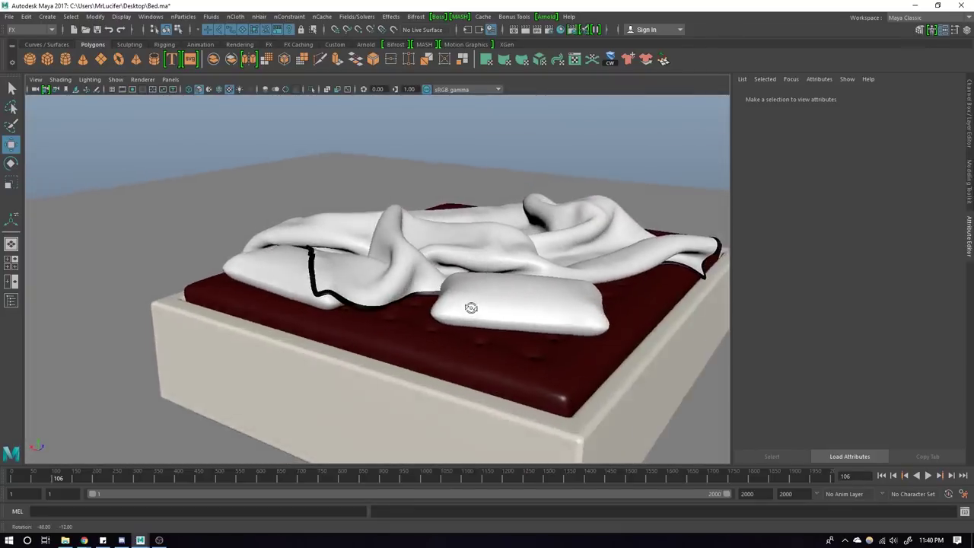
pyautogui.moveTo(459, 325)
pyautogui.keyDown('alt'); pyautogui.mouseDown()
pyautogui.moveTo(348, 281)
pyautogui.moveTo(467, 342)
pyautogui.mouseUp(); pyautogui.keyUp('alt')
pyautogui.click(348, 281)
pyautogui.scroll(5, 305, 343)
pyautogui.hotkey('ctrl', 'z')
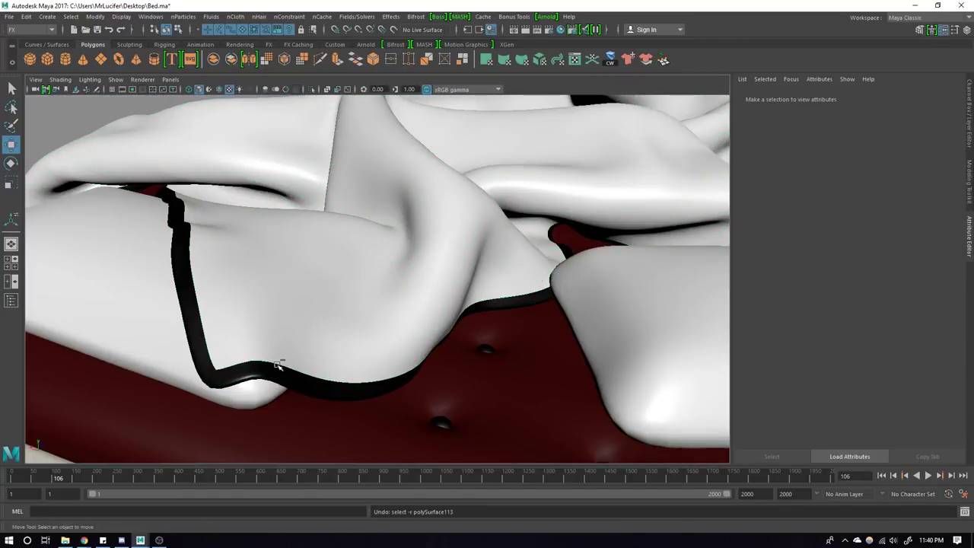
pyautogui.hotkey('ctrl', 'z')
pyautogui.hotkey('ctrl', 'z')
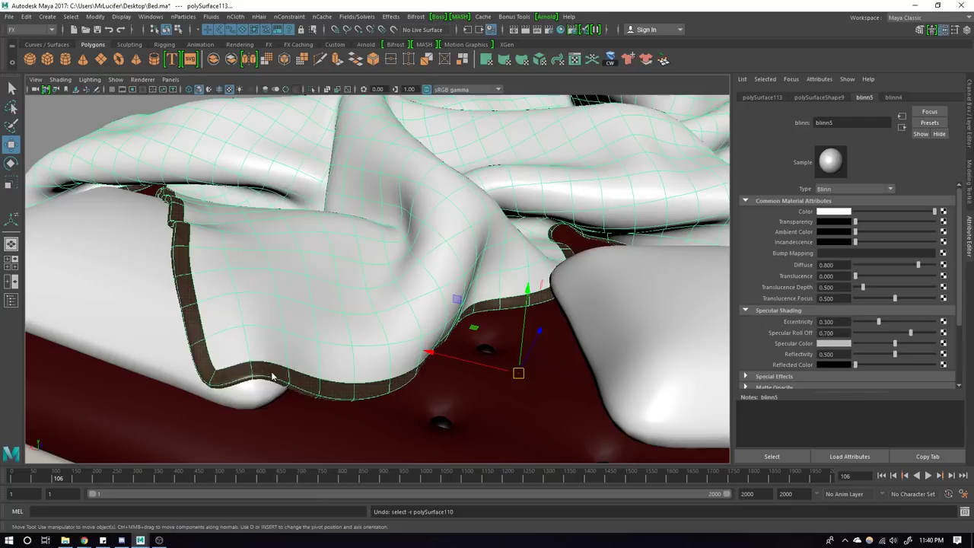
pyautogui.moveTo(271, 212); pyautogui.dragTo(438, 187, button='right')
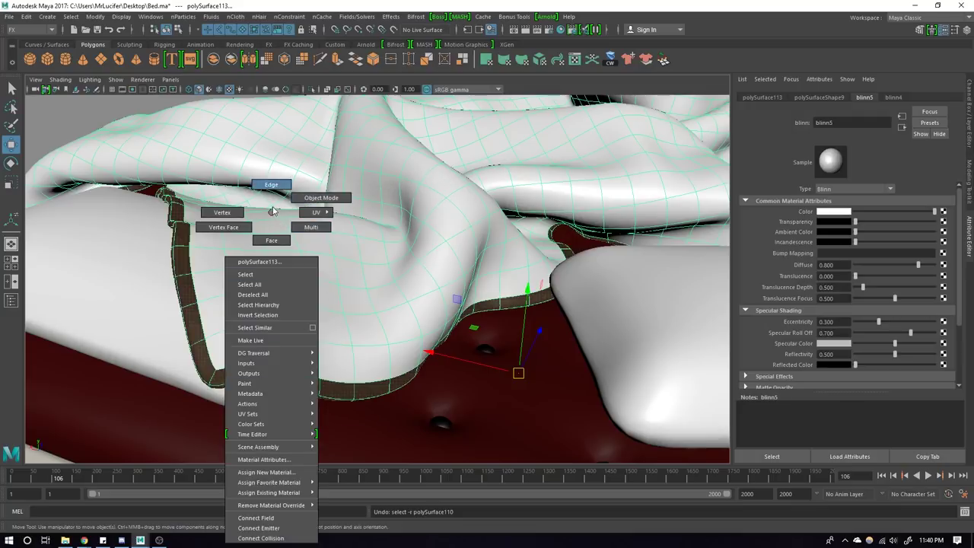
pyautogui.moveTo(267, 211); pyautogui.dragTo(268, 316, button='right')
pyautogui.moveTo(326, 221); pyautogui.dragTo(319, 224, button='right')
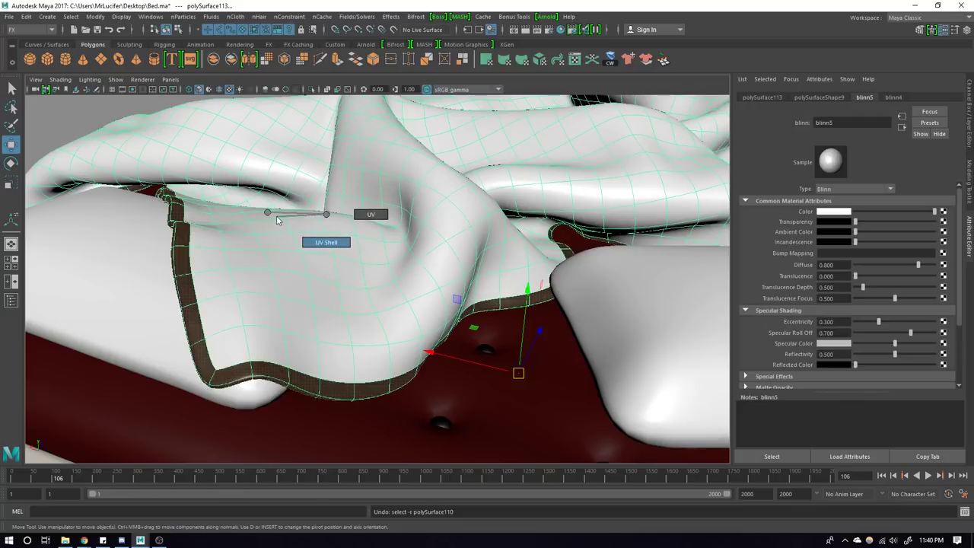
pyautogui.scroll(2, 276, 380)
# Step: Grow the selection along the trim faces and assign the existing blinn4 material
pyautogui.keyDown('ctrl'); pyautogui.rightClick(245, 371); pyautogui.keyUp('ctrl')
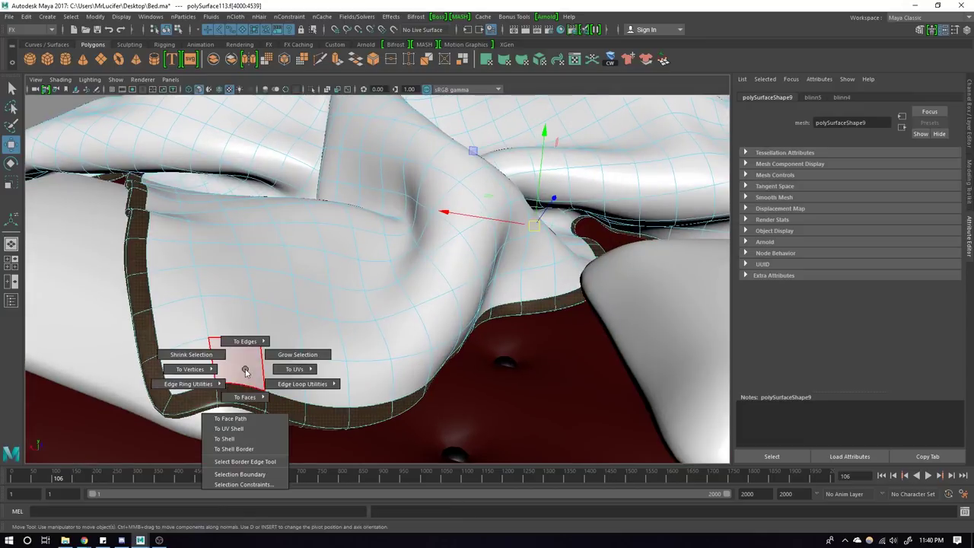
pyautogui.keyDown('ctrl'); pyautogui.moveTo(294, 338); pyautogui.dragTo(297, 352, button='right'); pyautogui.keyUp('ctrl')
pyautogui.moveTo(287, 212); pyautogui.dragTo(330, 496, button='right')
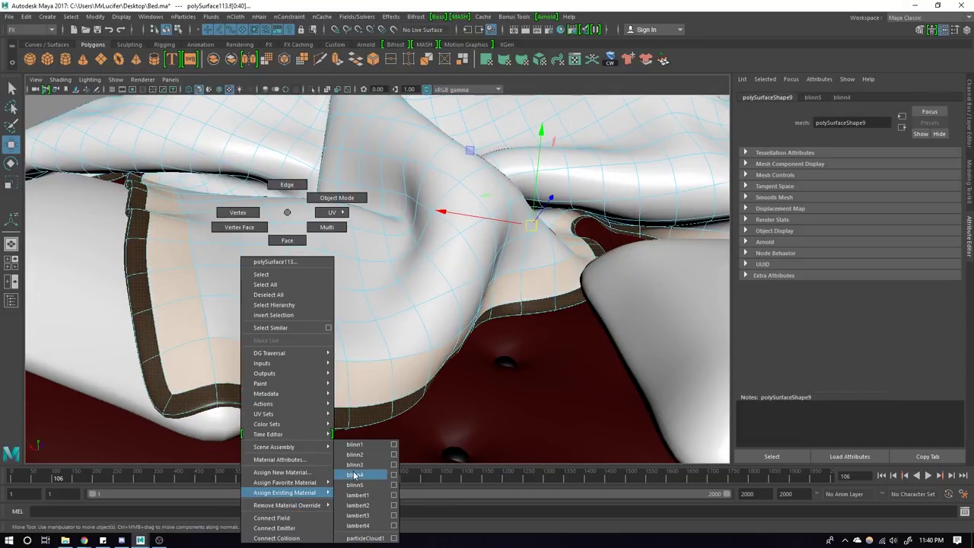
pyautogui.click(355, 475)
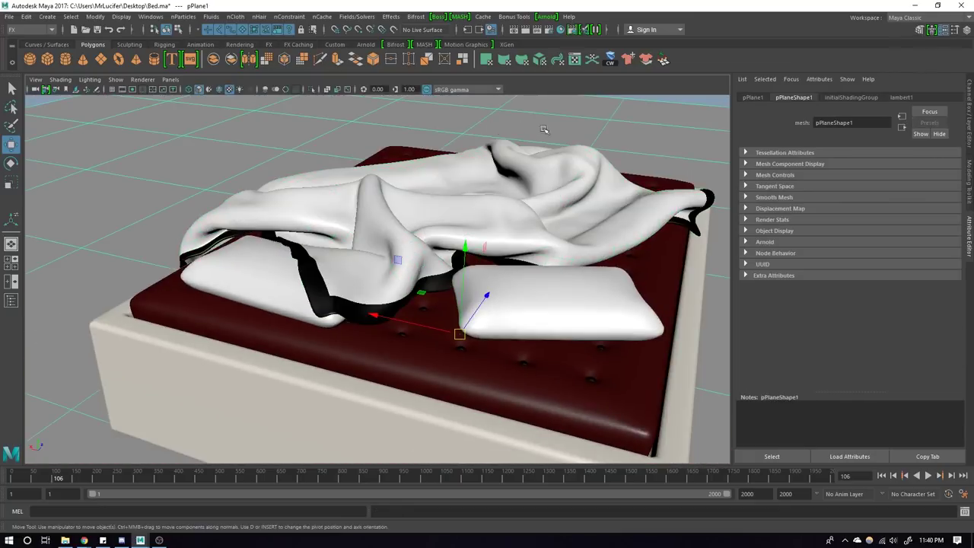
pyautogui.moveTo(375, 320)
pyautogui.keyDown('alt'); pyautogui.mouseDown()
pyautogui.moveTo(333, 299)
pyautogui.moveTo(282, 343)
pyautogui.moveTo(297, 336)
pyautogui.moveTo(162, 322)
pyautogui.moveTo(237, 349)
pyautogui.moveTo(293, 311)
pyautogui.mouseUp(); pyautogui.keyUp('alt')
# Step: Assign an existing blinn material to the first pillow via the right-click menu
pyautogui.click(236, 348)
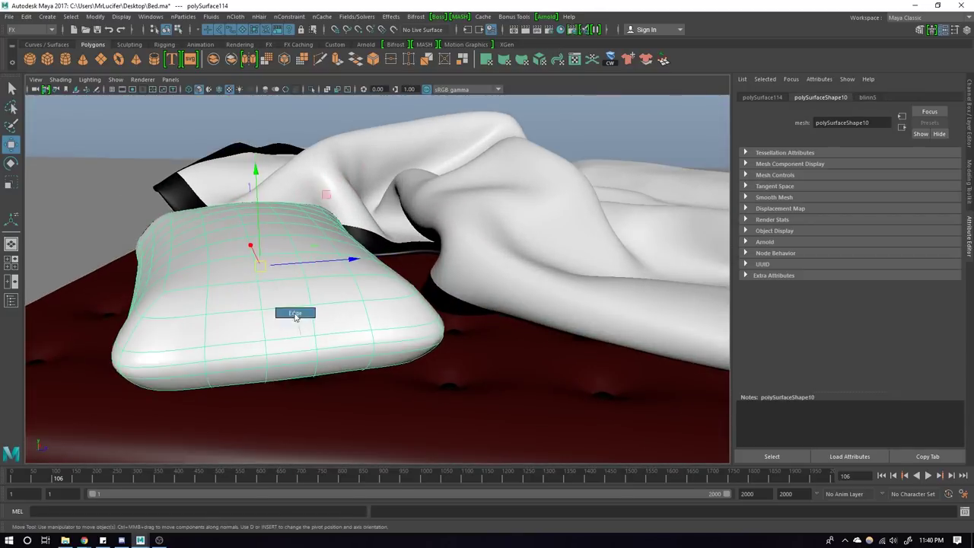
pyautogui.click(294, 313)
pyautogui.moveTo(303, 369)
pyautogui.keyDown('alt'); pyautogui.mouseDown()
pyautogui.moveTo(326, 338)
pyautogui.moveTo(276, 347)
pyautogui.mouseUp(); pyautogui.keyUp('alt')
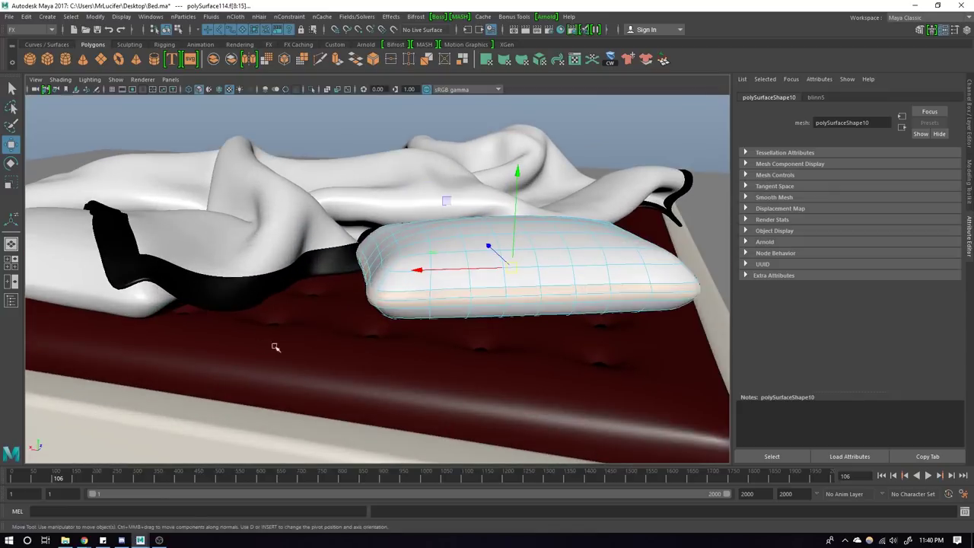
pyautogui.moveTo(454, 296); pyautogui.dragTo(459, 528, button='right')
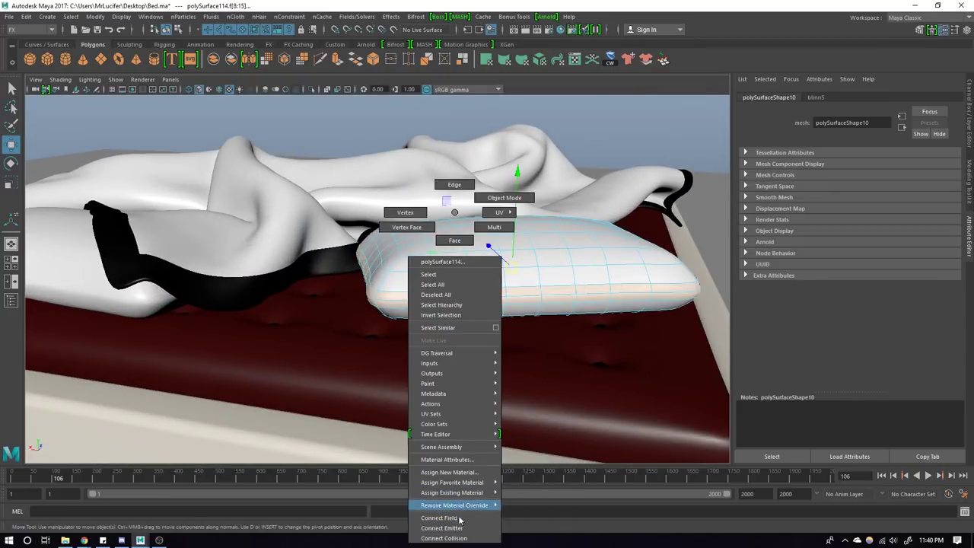
pyautogui.moveTo(452, 493)
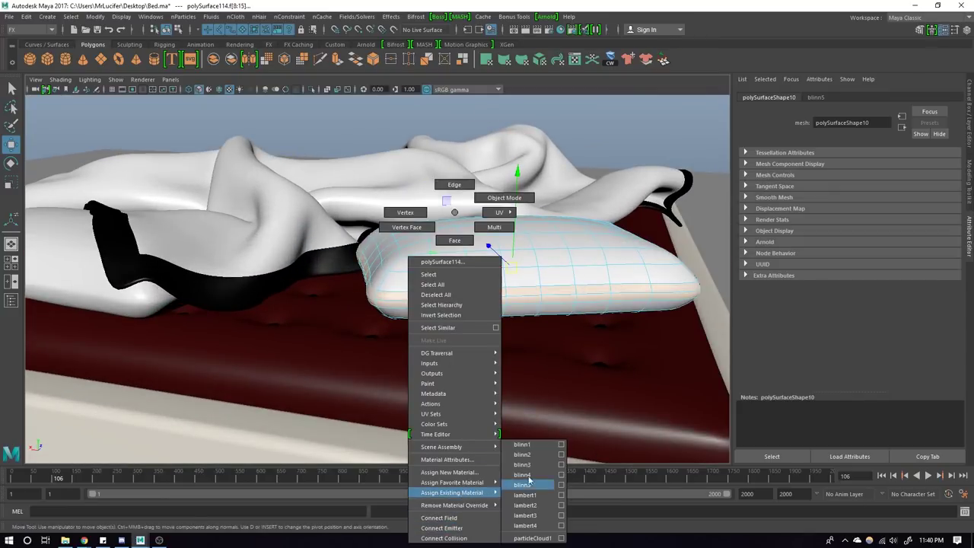
pyautogui.click(535, 477)
pyautogui.keyDown('alt'); pyautogui.moveTo(535, 477); pyautogui.dragTo(332, 334); pyautogui.keyUp('alt')
# Step: Assign the existing blinn3 material to faces along the other pillow's side seam
pyautogui.click(429, 344)
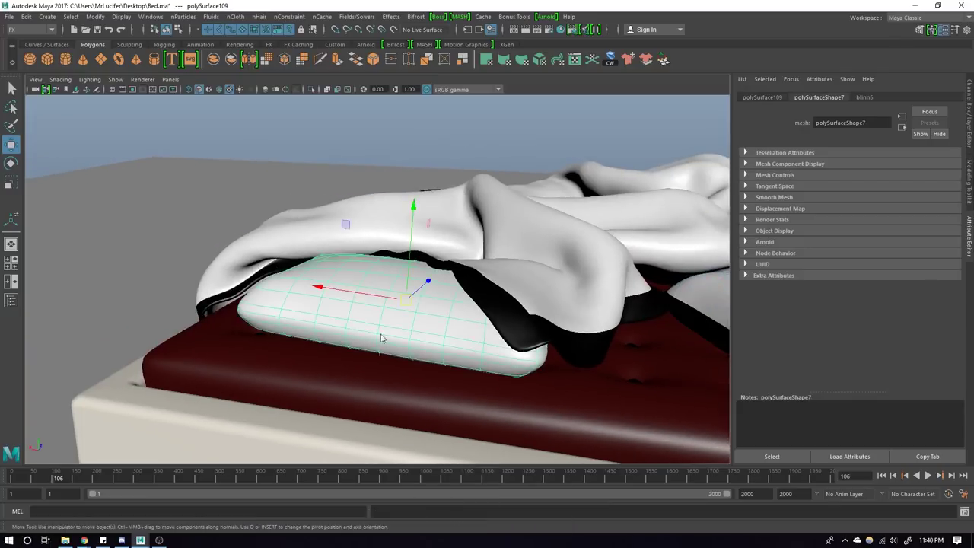
pyautogui.click(386, 343)
pyautogui.press('F8')
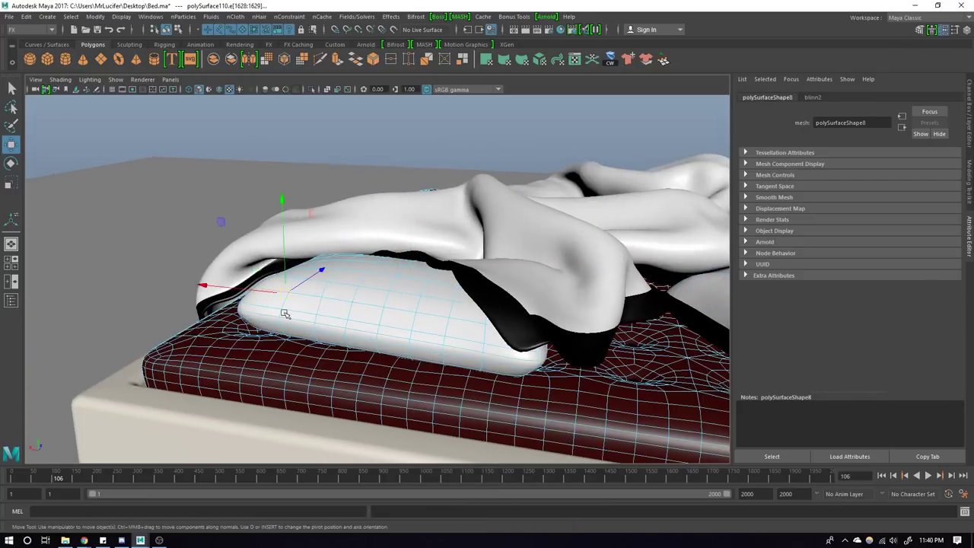
pyautogui.keyDown('alt'); pyautogui.moveTo(285, 314); pyautogui.dragTo(294, 274); pyautogui.keyUp('alt')
pyautogui.click(533, 320)
pyautogui.click(335, 255)
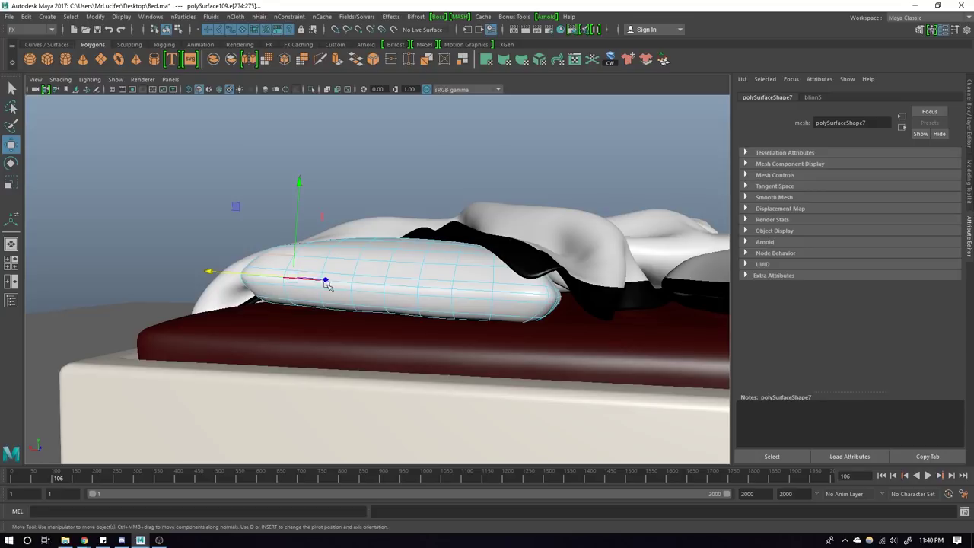
pyautogui.moveTo(416, 212); pyautogui.dragTo(418, 496, button='right')
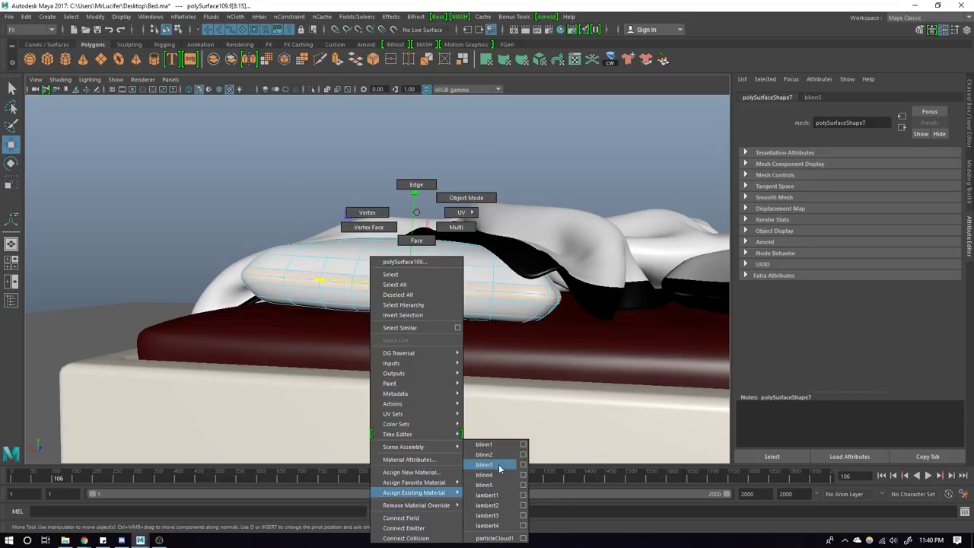
pyautogui.moveTo(499, 468); pyautogui.dragTo(498, 474, button='right')
# Step: Select the blanket and orbit out to an overhead view of the whole bed
pyautogui.moveTo(427, 343)
pyautogui.keyDown('alt'); pyautogui.mouseDown()
pyautogui.moveTo(472, 323)
pyautogui.moveTo(474, 246)
pyautogui.mouseUp(); pyautogui.keyUp('alt')
pyautogui.click(475, 245)
pyautogui.moveTo(474, 327)
pyautogui.keyDown('alt'); pyautogui.mouseDown()
pyautogui.moveTo(396, 390)
pyautogui.moveTo(454, 325)
pyautogui.mouseUp(); pyautogui.keyUp('alt')
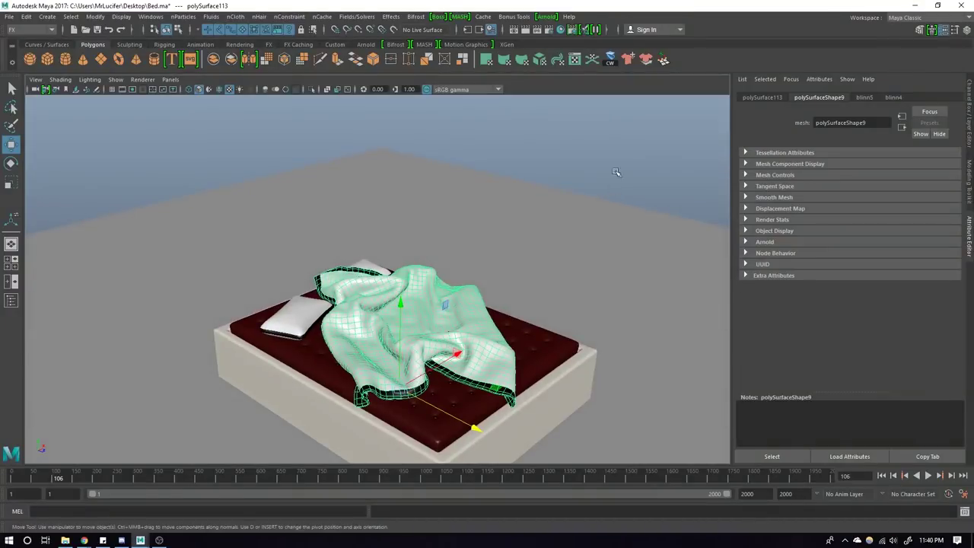
# Step: Clear the selection and orbit and zoom to a high three-quarter view of the bed
pyautogui.click(616, 172)
pyautogui.keyDown('alt'); pyautogui.moveTo(616, 172); pyautogui.dragTo(416, 288); pyautogui.keyUp('alt')
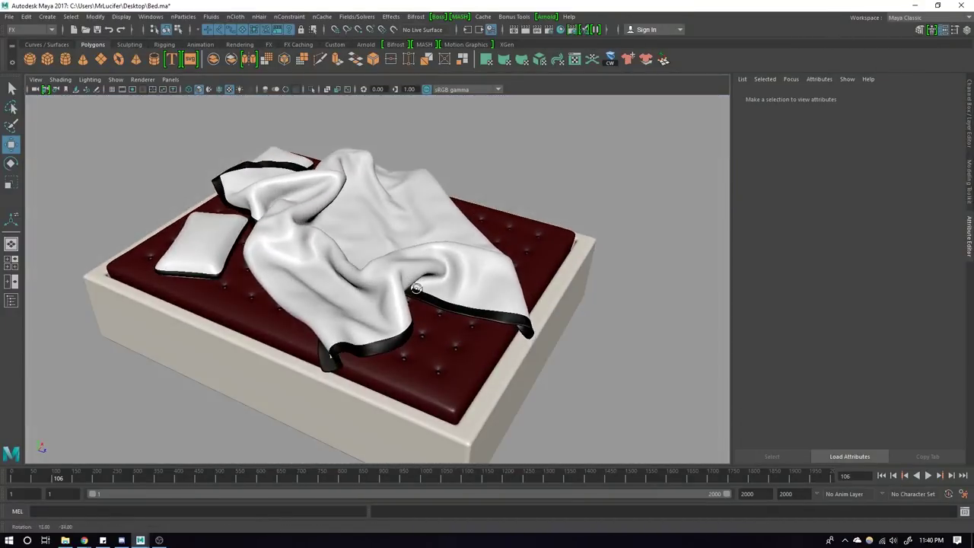
pyautogui.moveTo(417, 288)
pyautogui.keyDown('alt'); pyautogui.mouseDown(button='right')
pyautogui.moveTo(401, 329)
pyautogui.moveTo(411, 339)
pyautogui.mouseUp(button='right'); pyautogui.keyUp('alt')
pyautogui.moveTo(403, 342)
pyautogui.keyDown('alt'); pyautogui.mouseDown()
pyautogui.moveTo(527, 344)
pyautogui.moveTo(489, 355)
pyautogui.mouseUp(); pyautogui.keyUp('alt')
pyautogui.scroll(3, 431, 344)
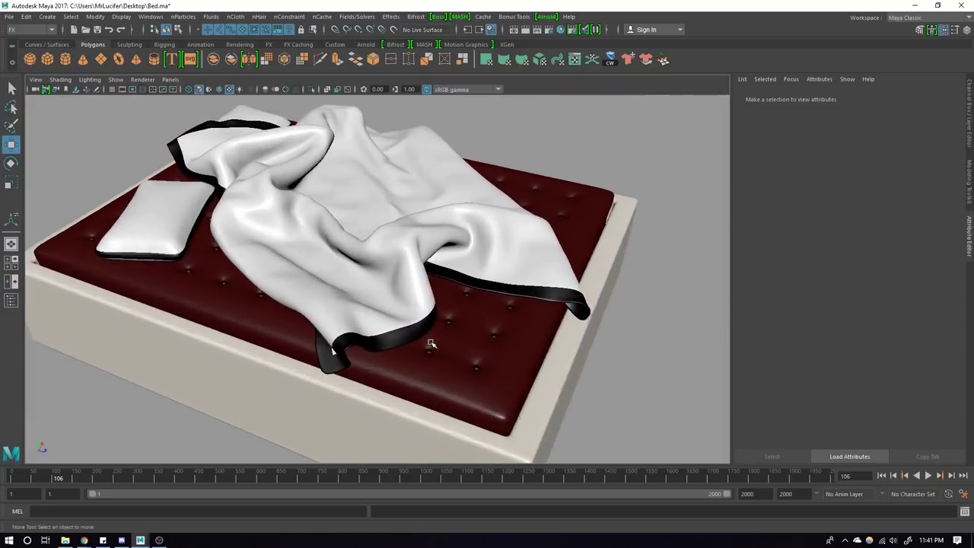
pyautogui.scroll(2, 431, 344)
# Step: Turn on Wireframe on Shaded with the mattress selected and orbit to inspect the topology
pyautogui.click(466, 362)
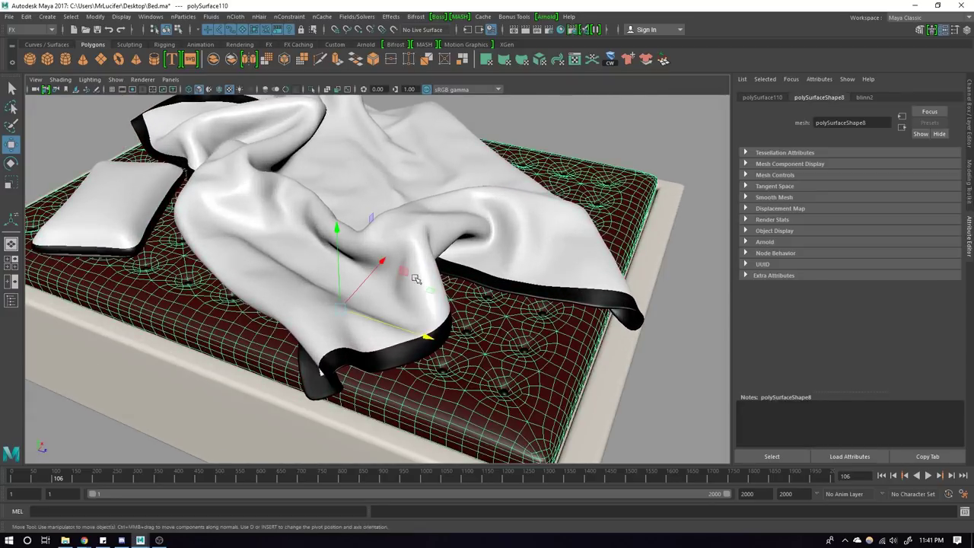
pyautogui.scroll(-3, 415, 280)
pyautogui.click(219, 89)
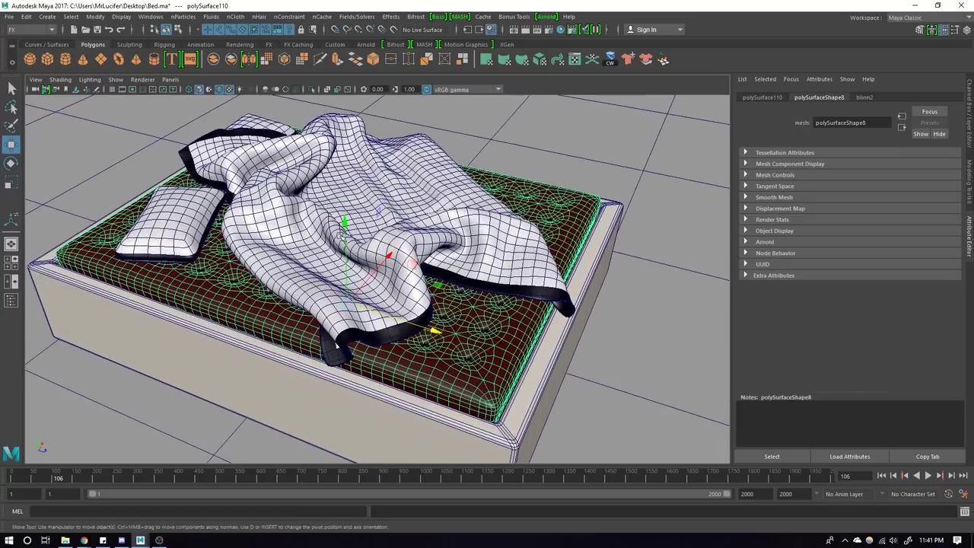
pyautogui.moveTo(435, 219)
pyautogui.keyDown('alt'); pyautogui.mouseDown()
pyautogui.moveTo(356, 243)
pyautogui.moveTo(398, 267)
pyautogui.mouseUp(); pyautogui.keyUp('alt')
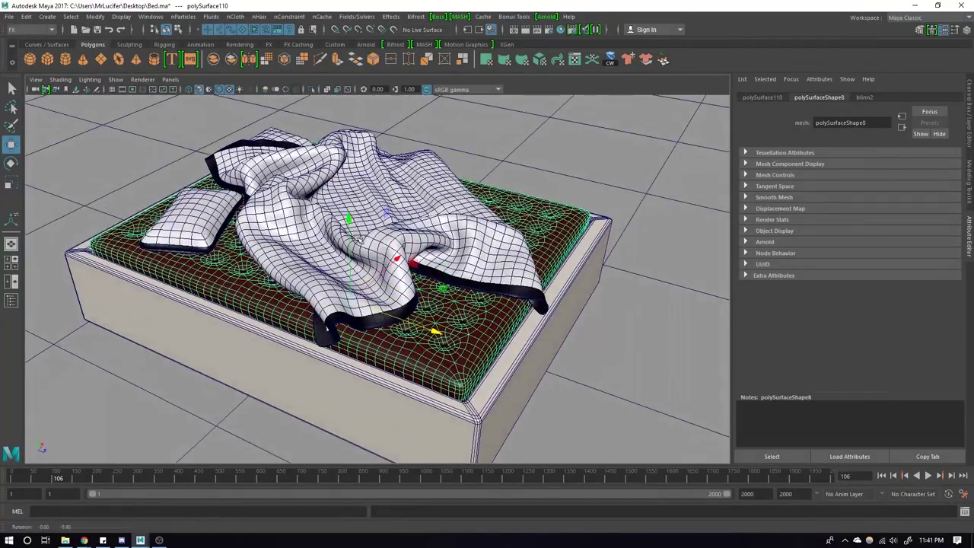